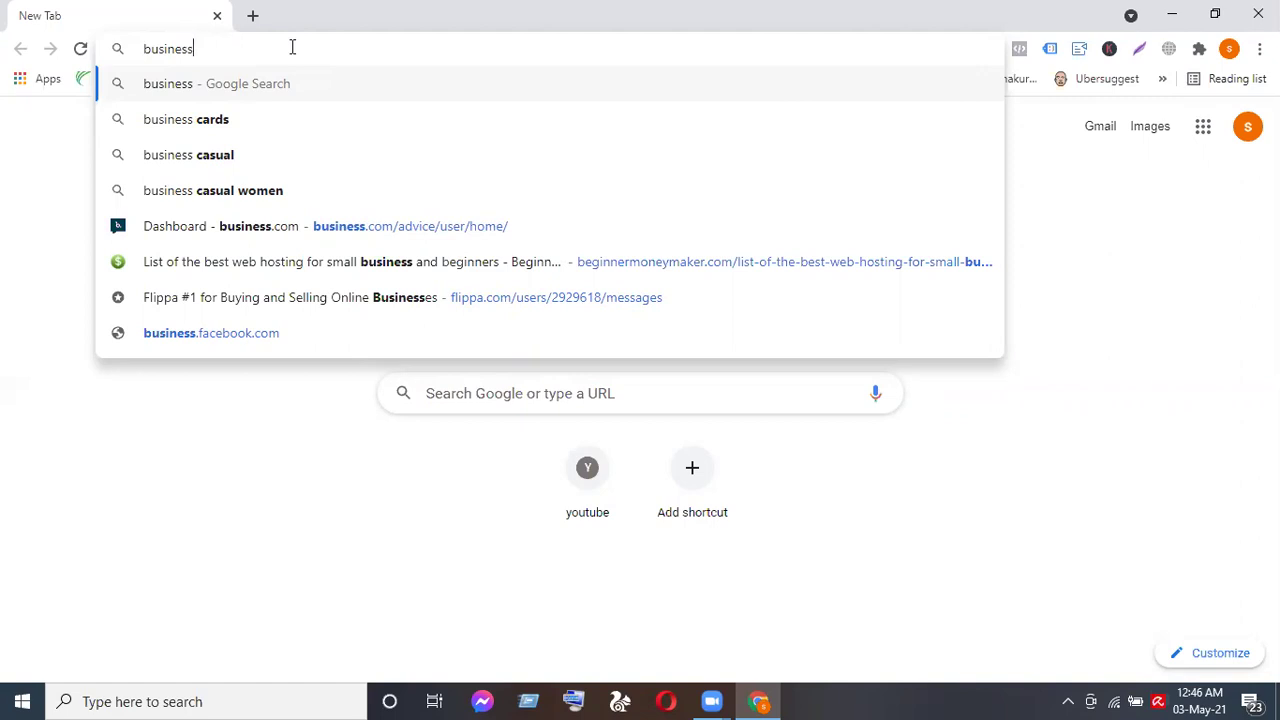
Go to business.facebook.com in the browser.
type(".face")
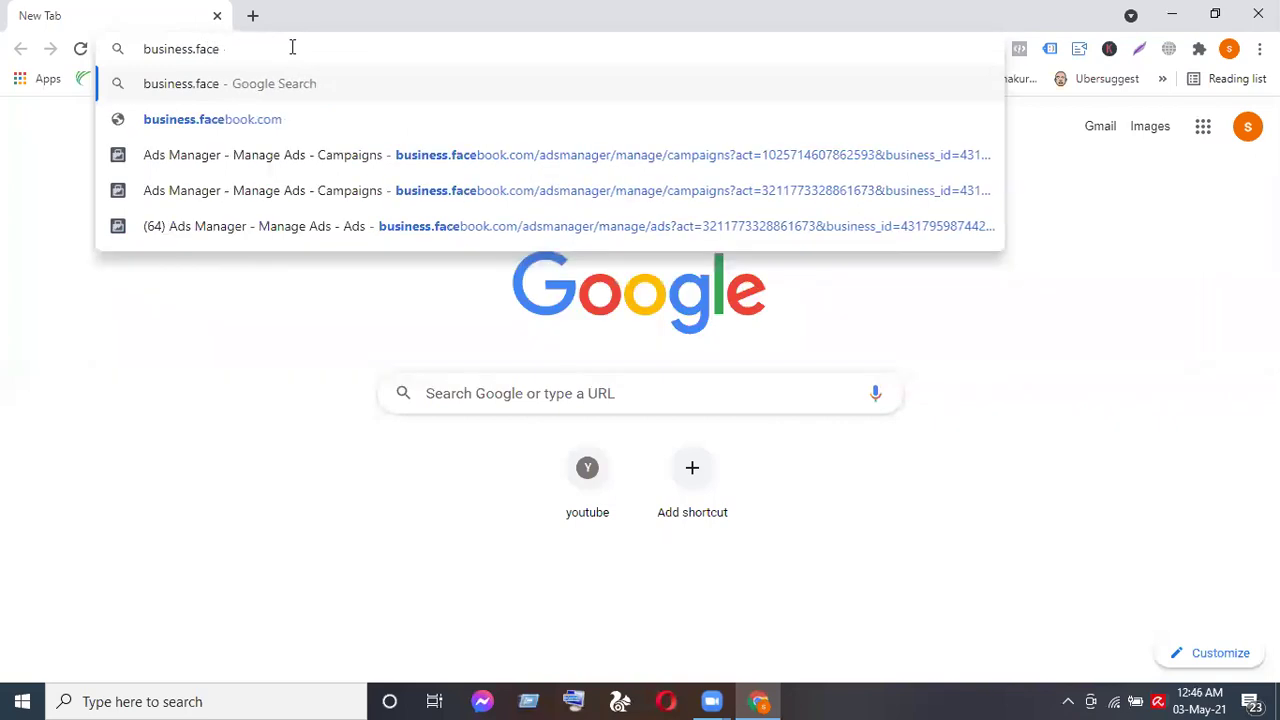
type("book")
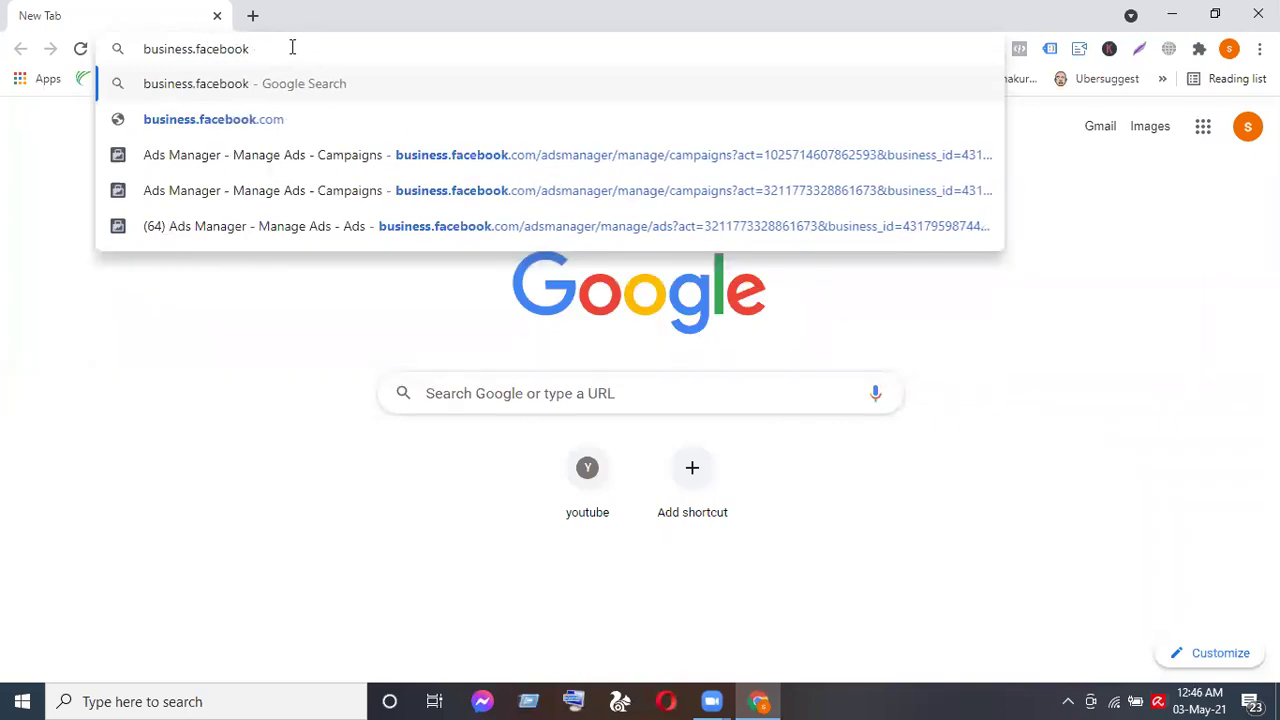
type(".com")
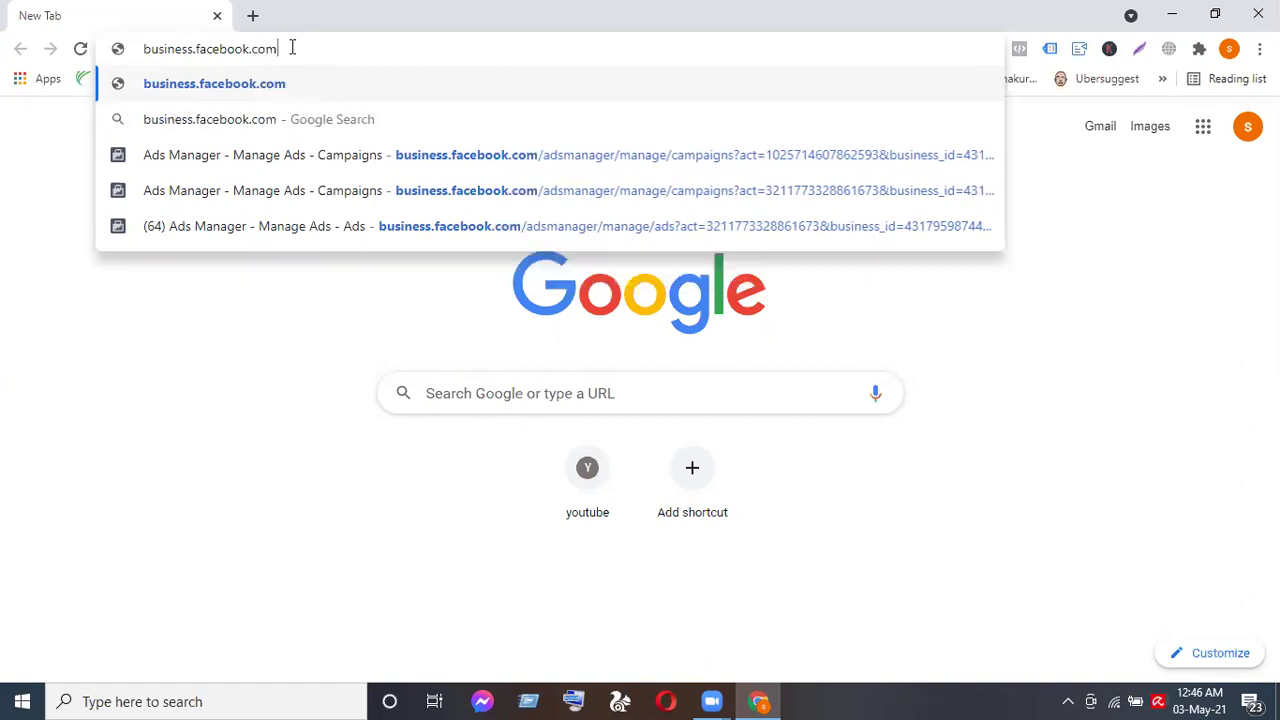
key("Return")
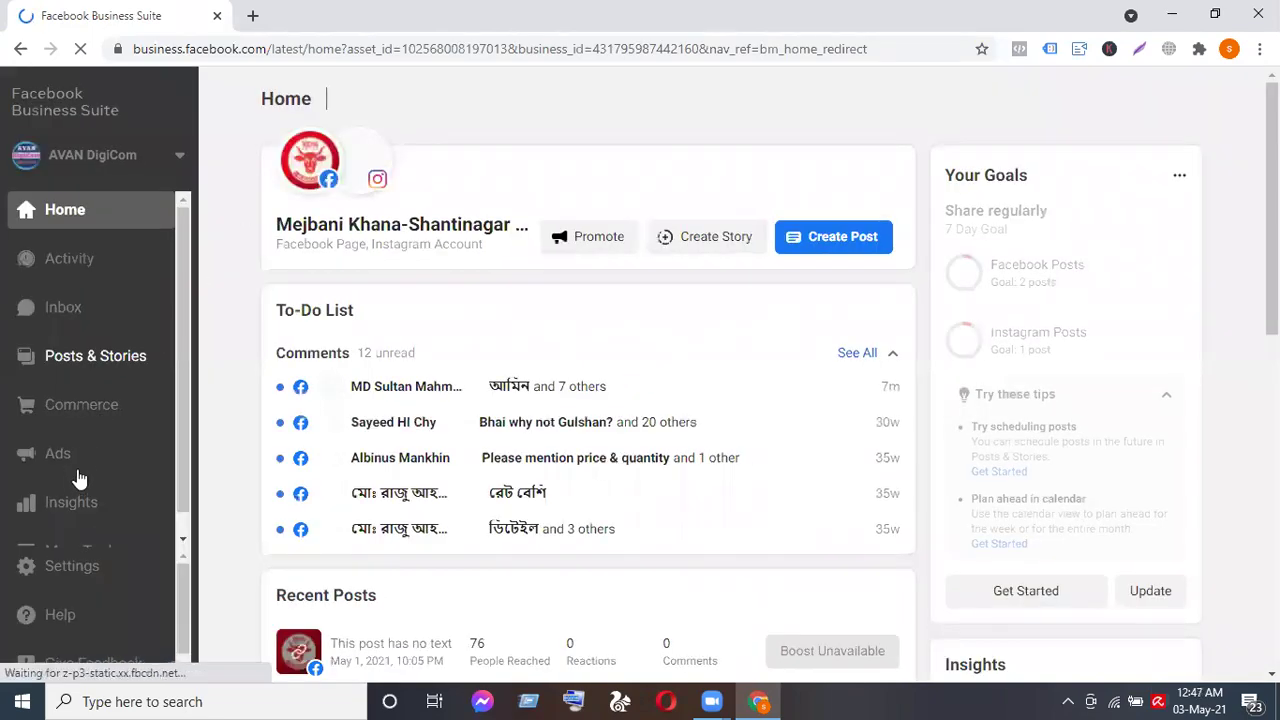
Open Business Settings from the additional business tools.
scroll(90, 410, "down", 1)
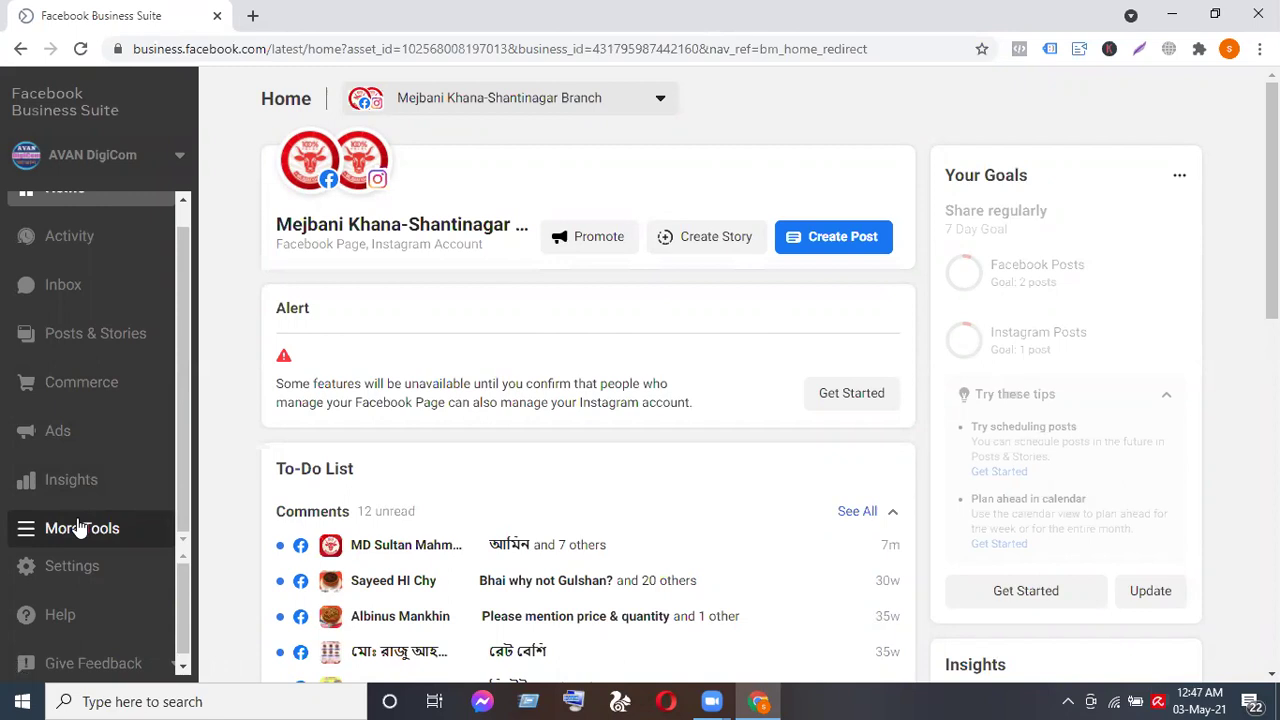
right_click(80, 528)
left_click(75, 535)
left_click(75, 535)
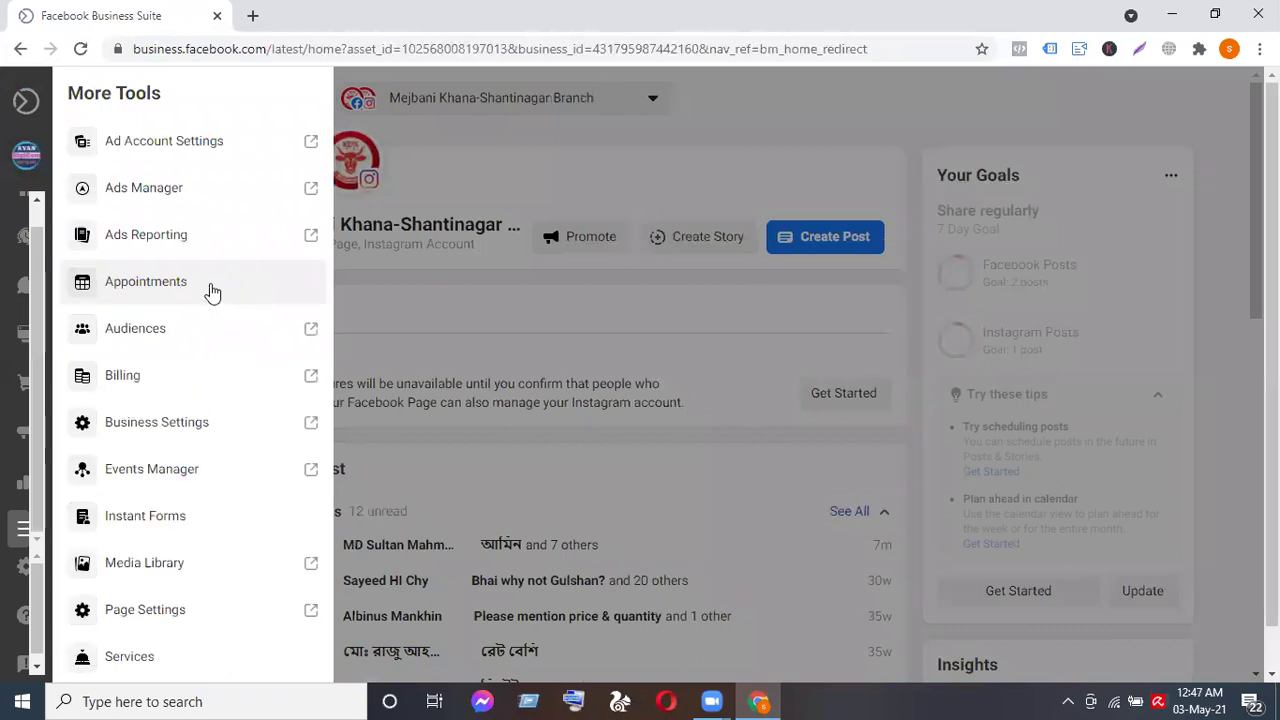
left_click(203, 431)
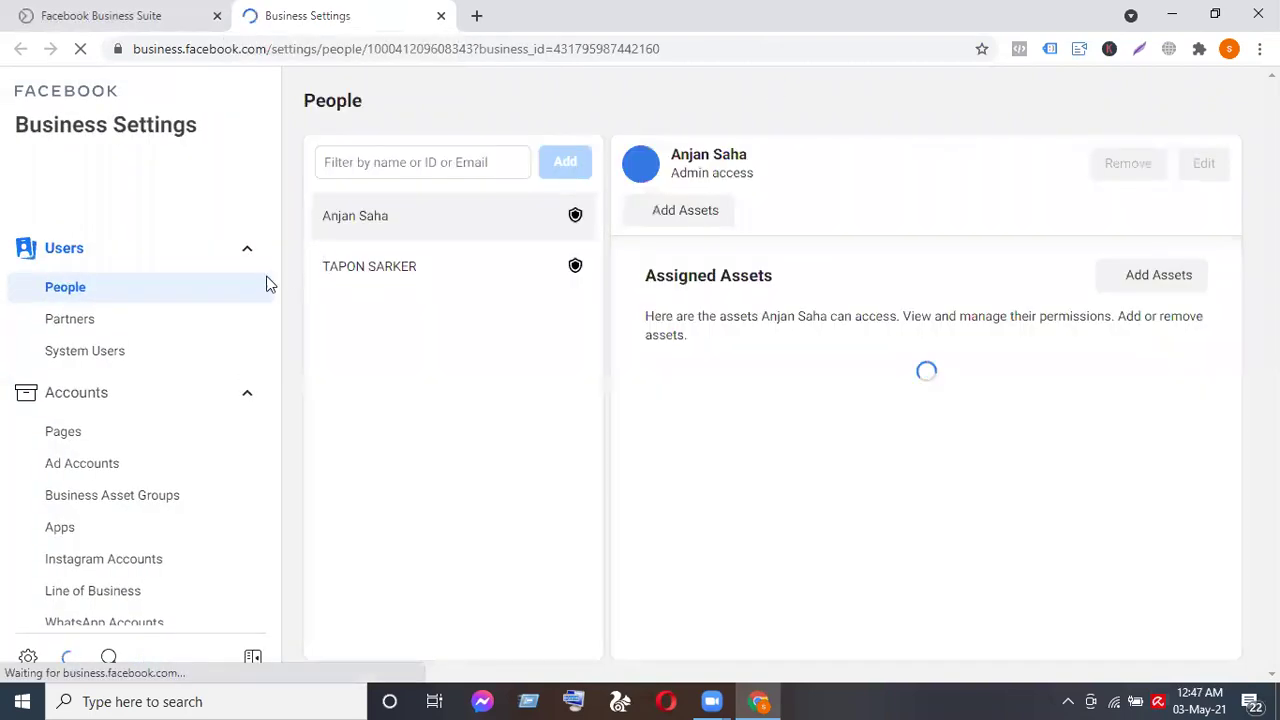
Show the catalogs under Data Sources and select the majbanikhana santinagar catalouge.
scroll(148, 470, "down", 1)
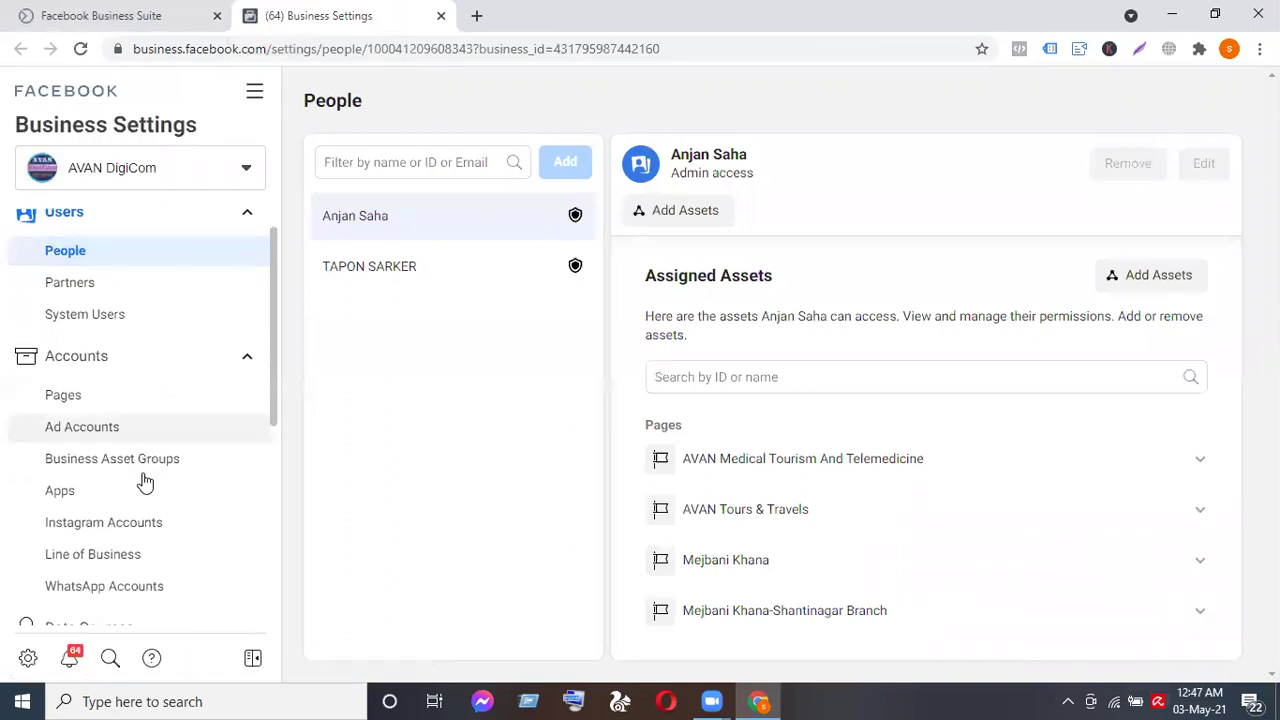
scroll(145, 482, "down", 3)
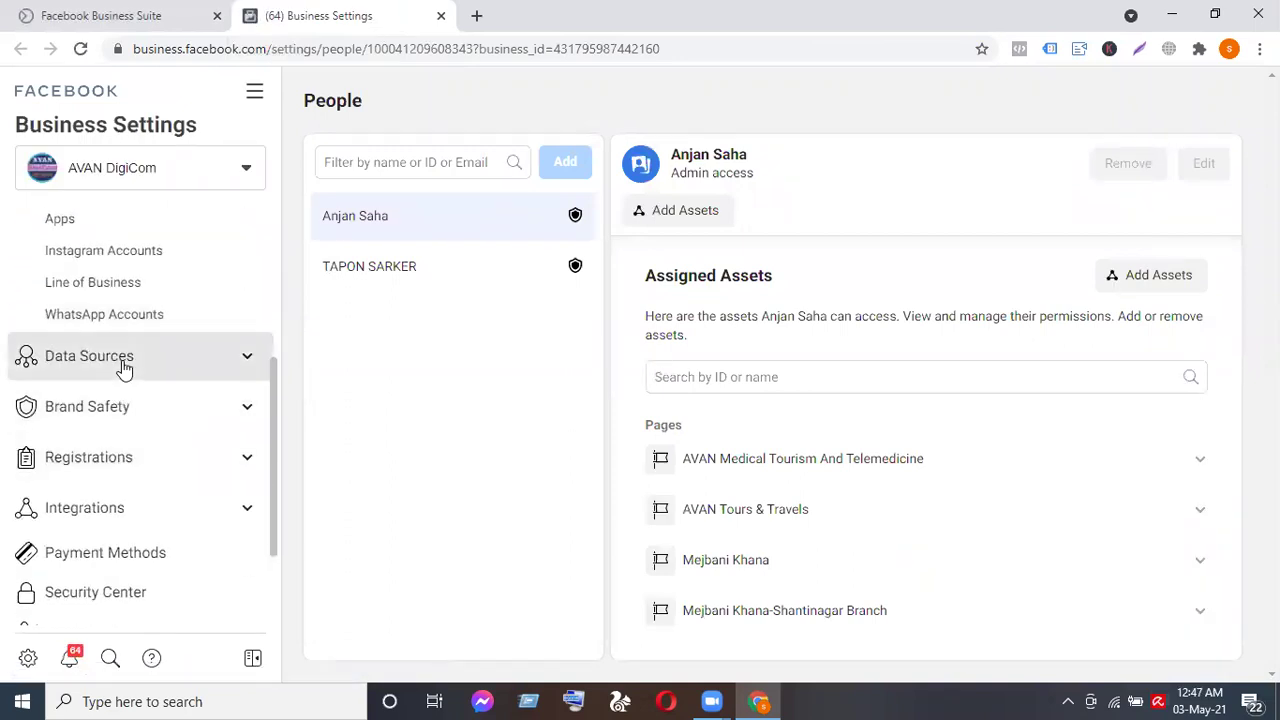
left_click(123, 368)
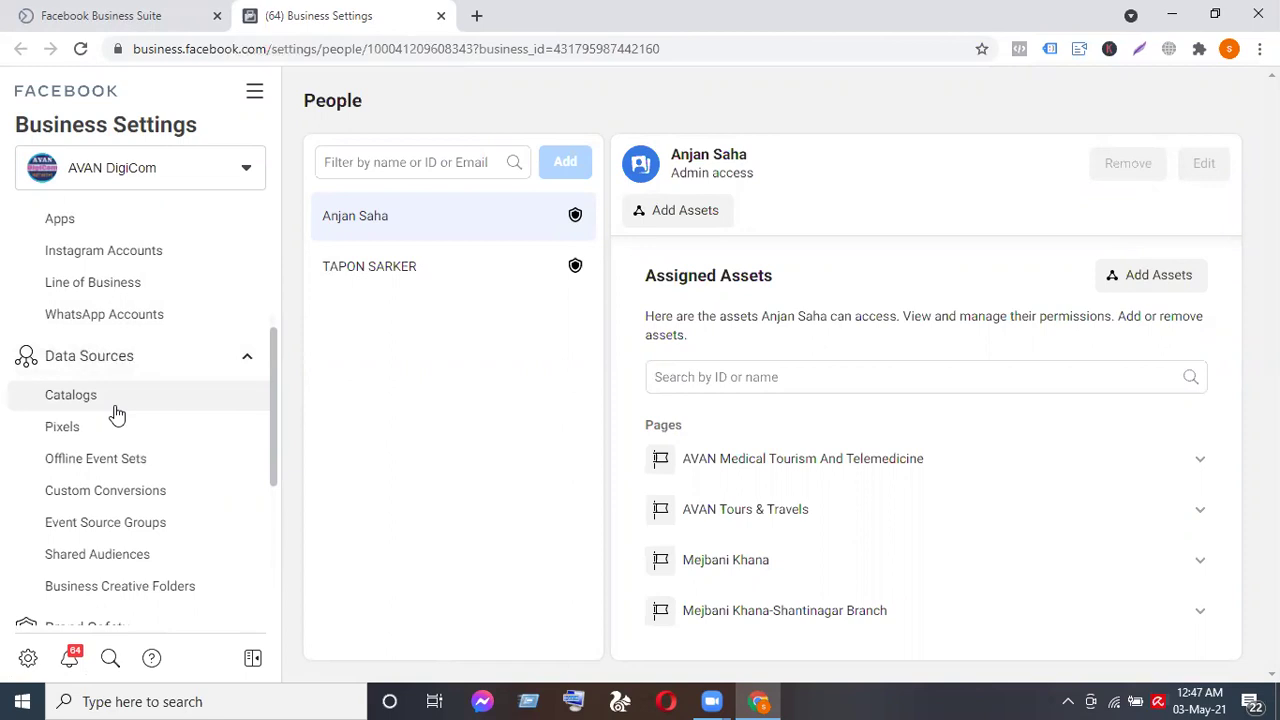
left_click(116, 414)
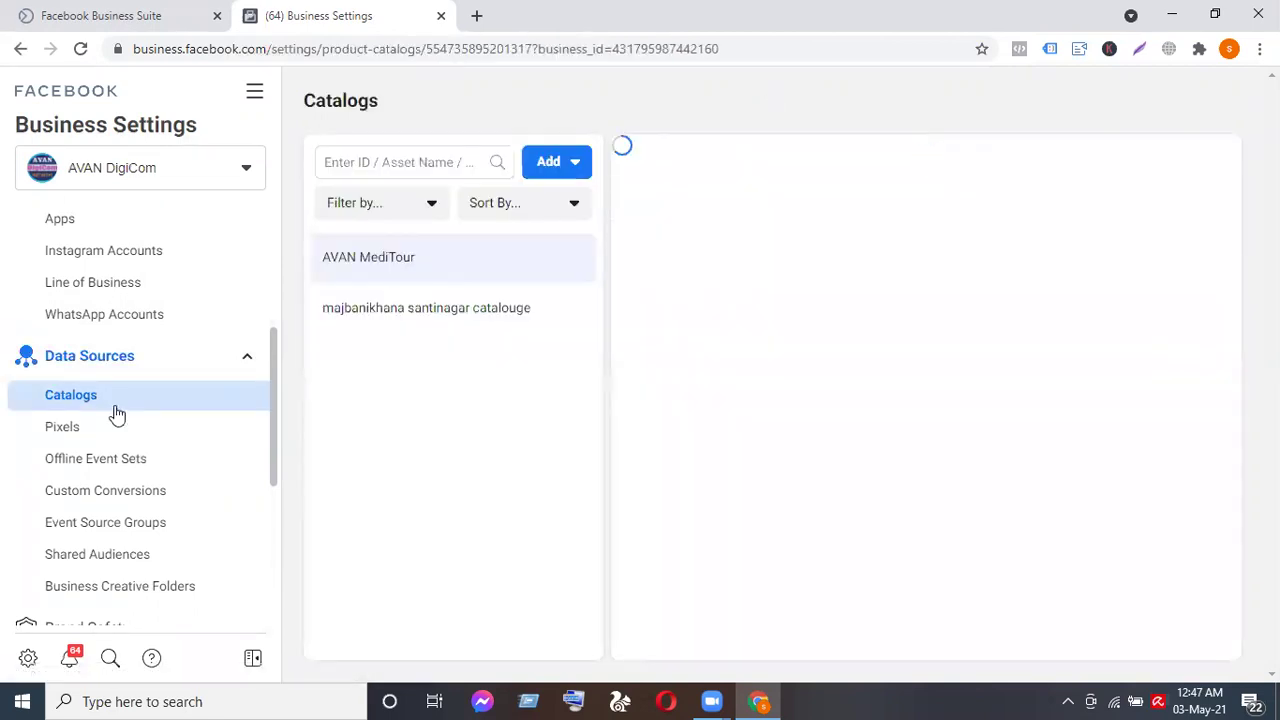
left_click(379, 319)
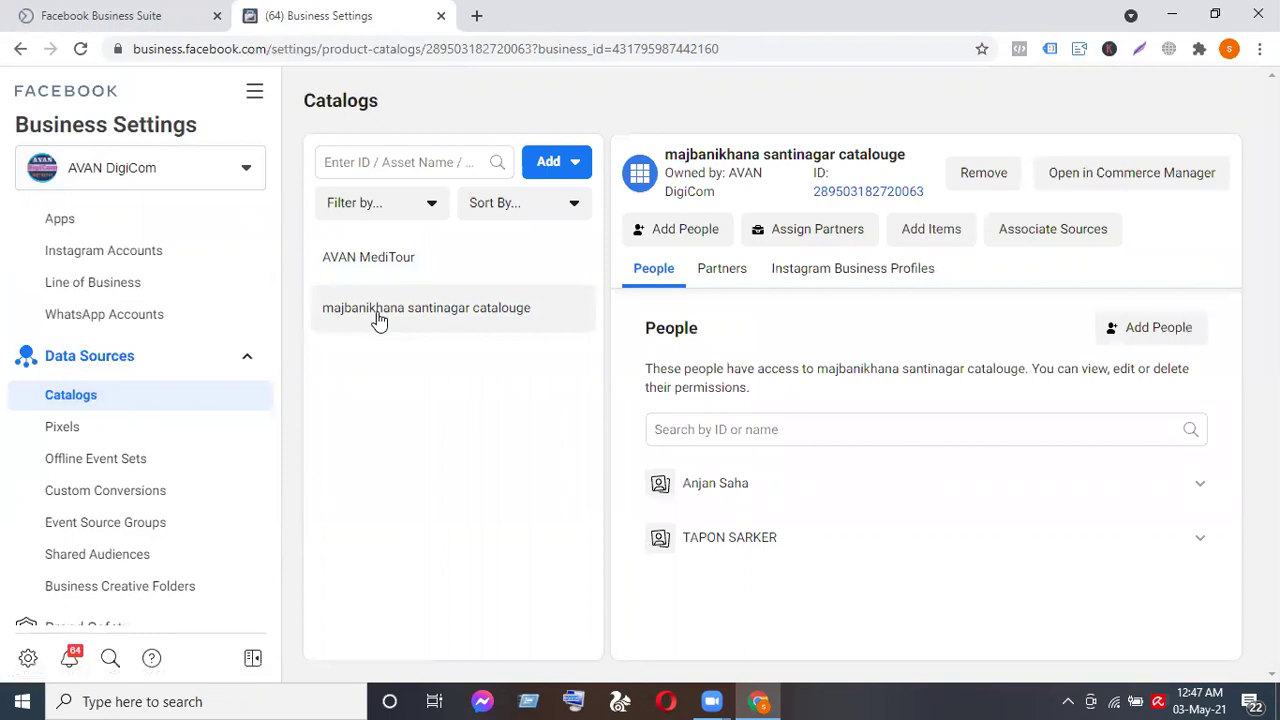
Open the catalog's source association settings and examine the status and connection of each listed pixel.
left_click(1033, 232)
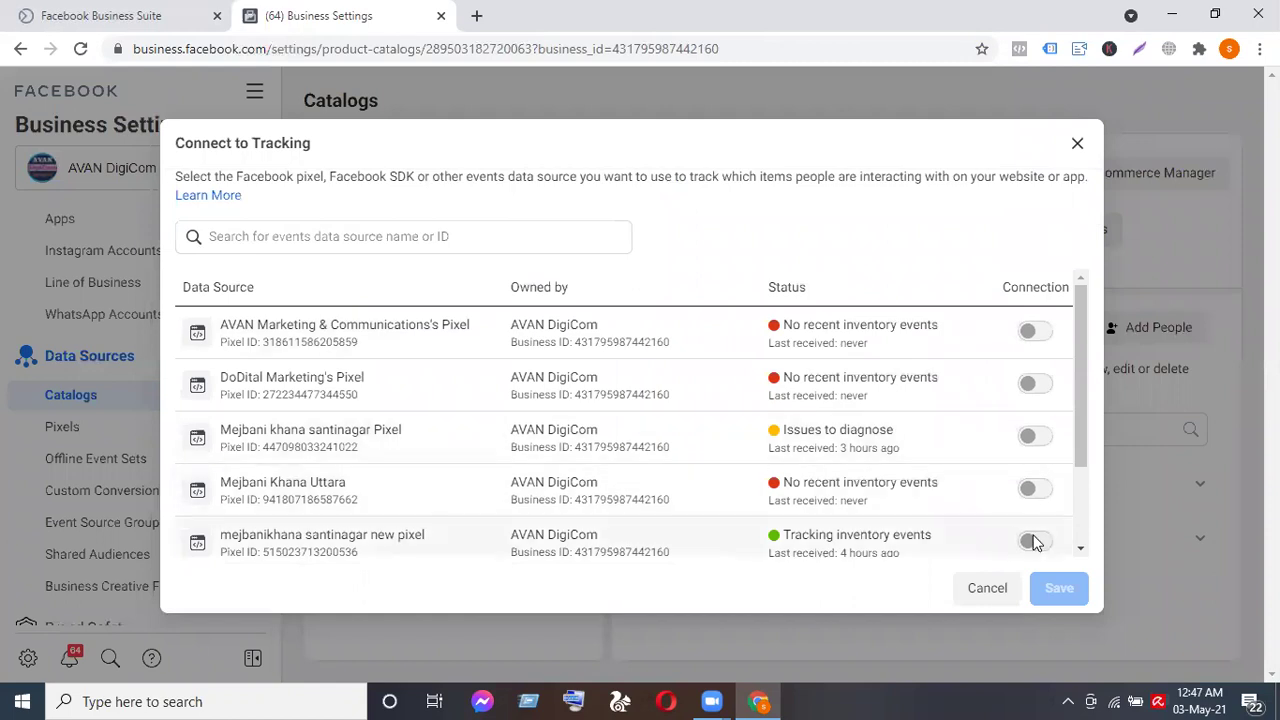
mouse_move(1037, 548)
scroll(474, 428, "down", 2)
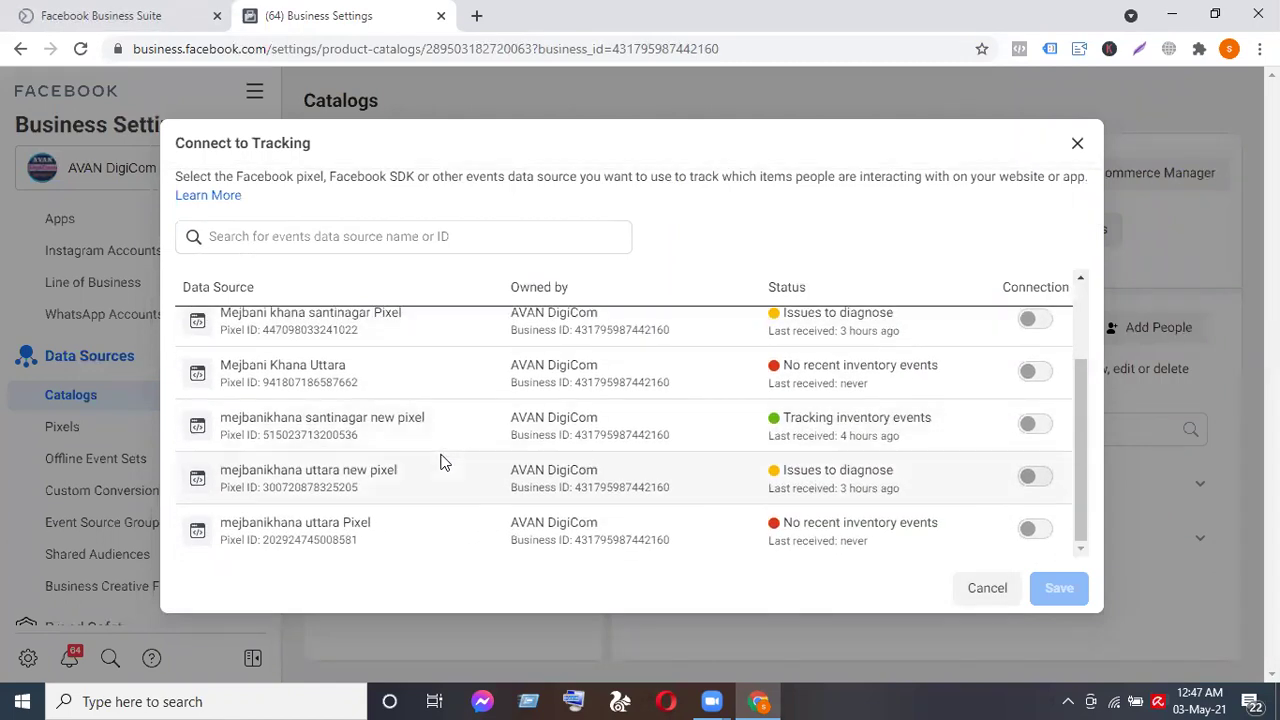
scroll(445, 462, "up", 1)
scroll(444, 462, "up", 2)
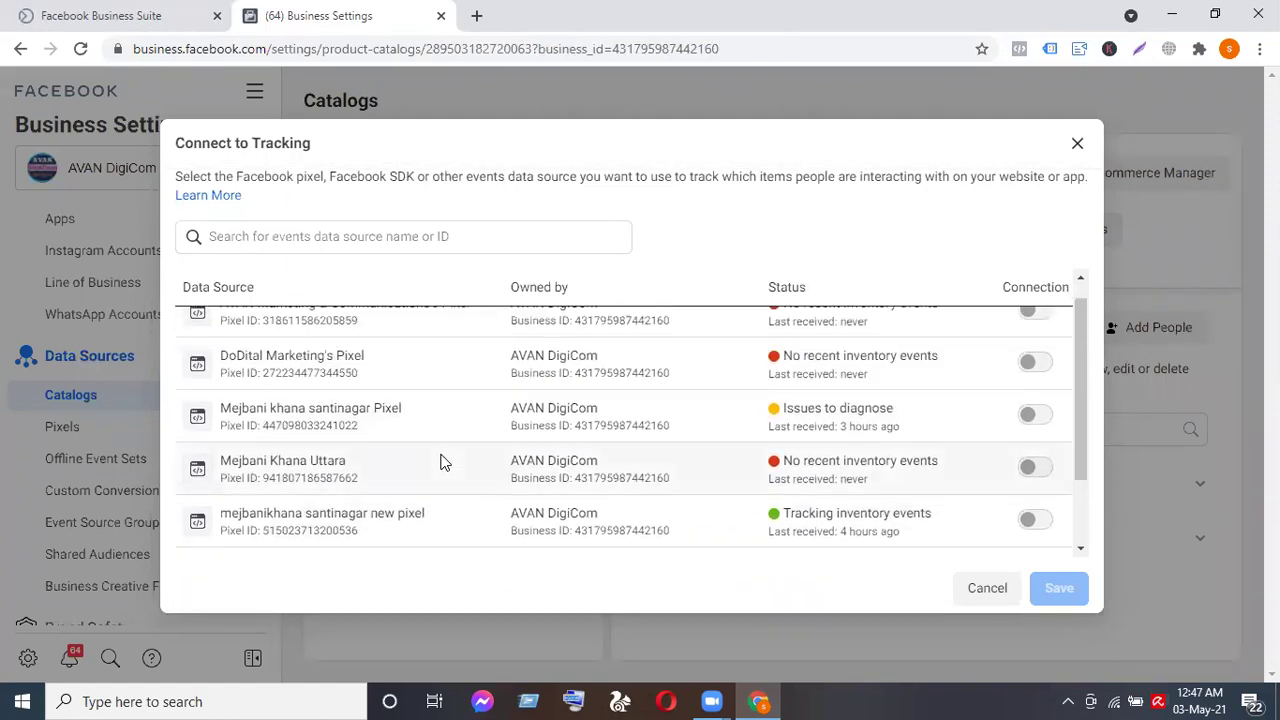
scroll(445, 462, "down", 1)
scroll(445, 462, "up", 1)
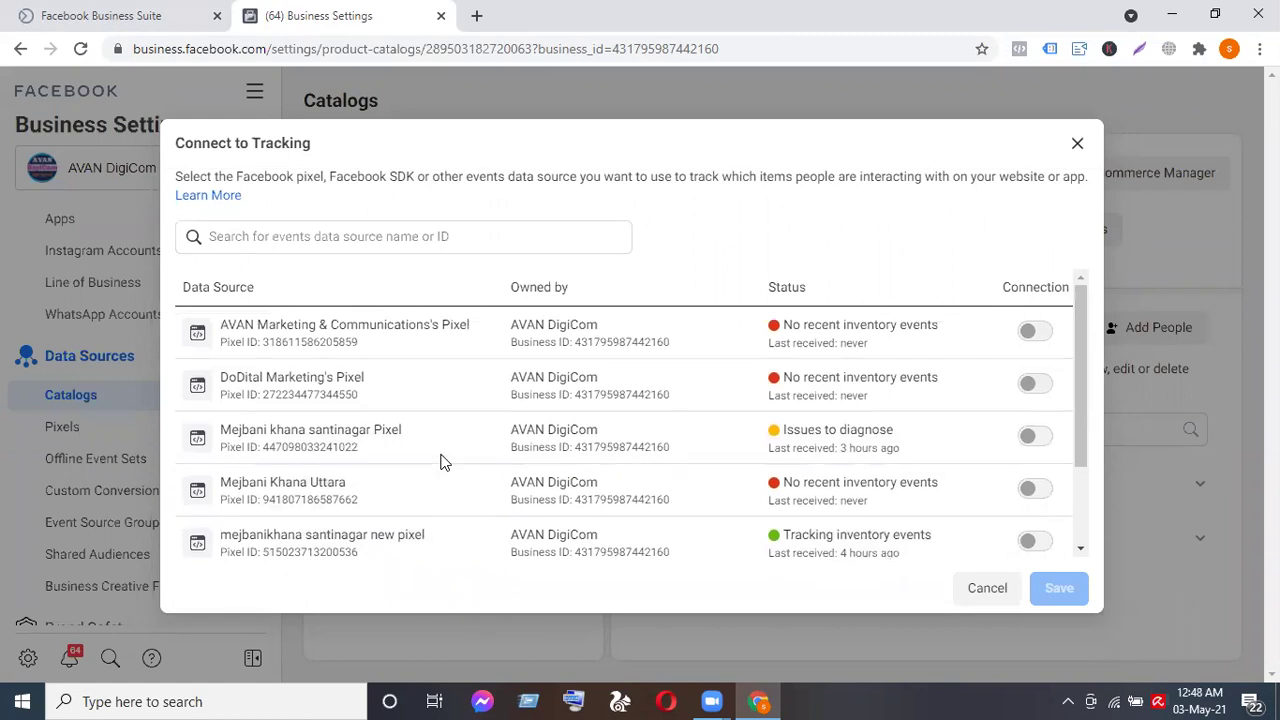
scroll(335, 390, "down", 1)
scroll(335, 392, "down", 2)
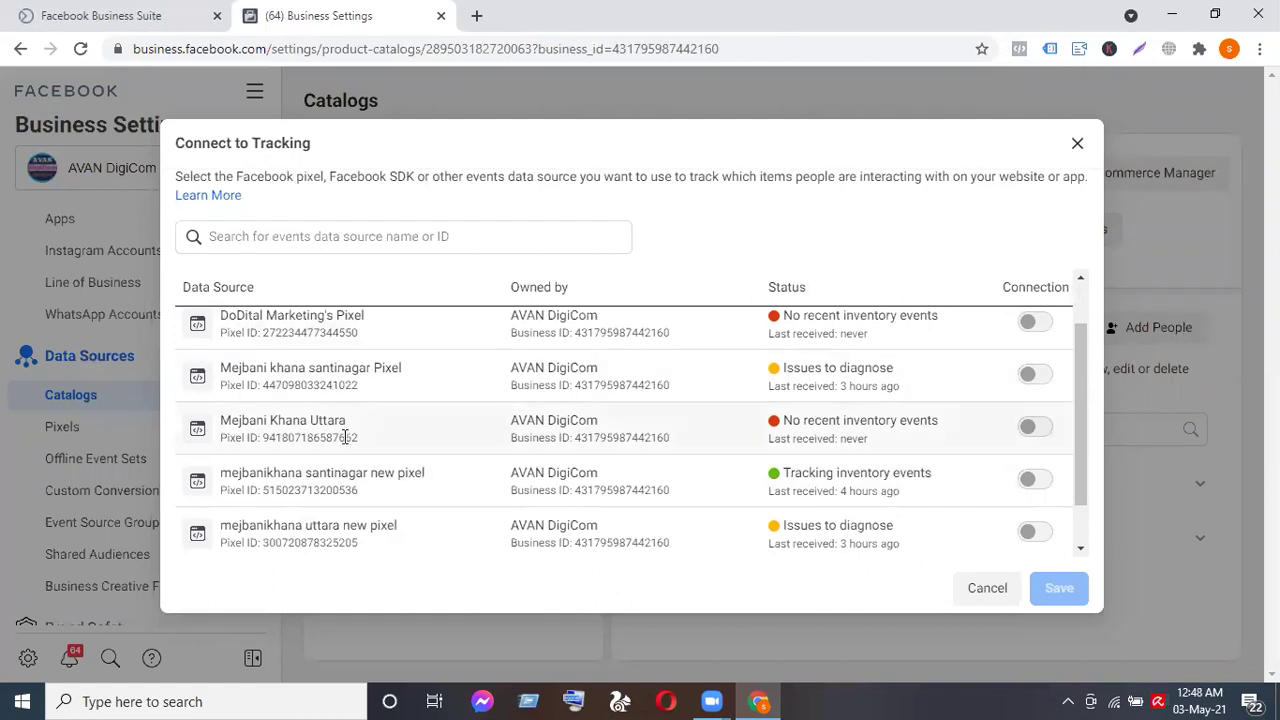
scroll(345, 437, "down", 1)
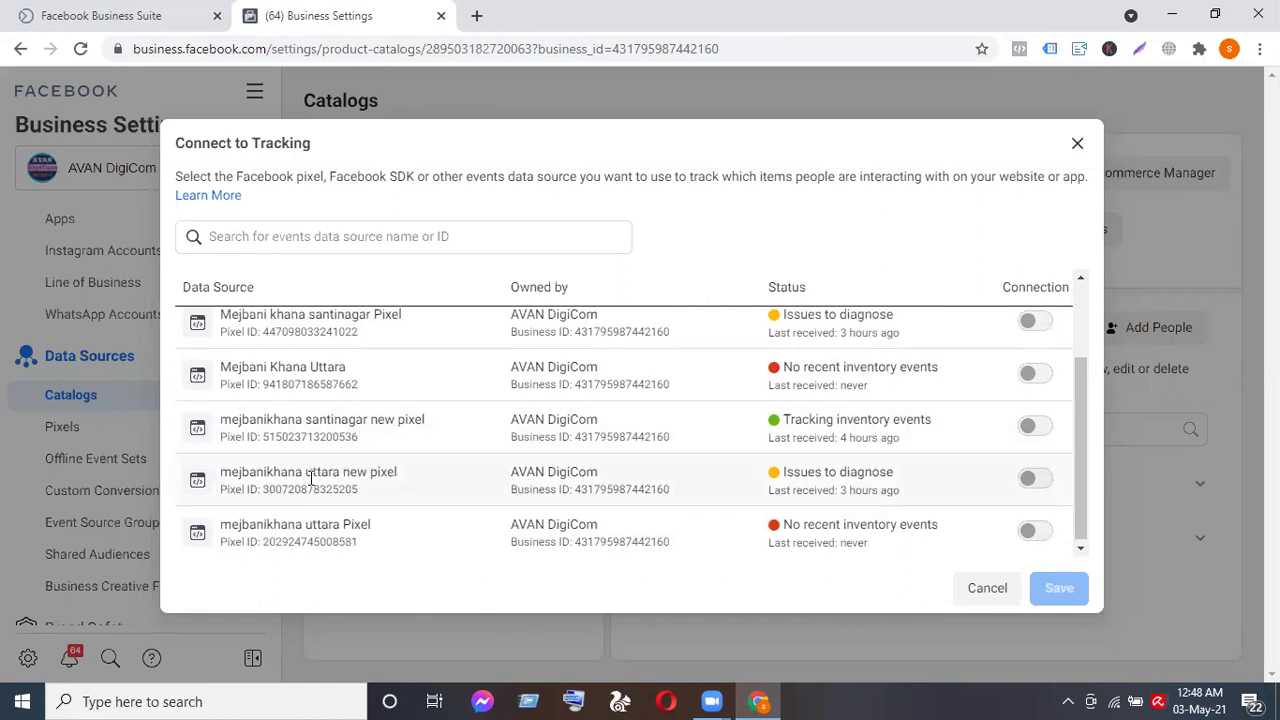
scroll(312, 470, "up", 2)
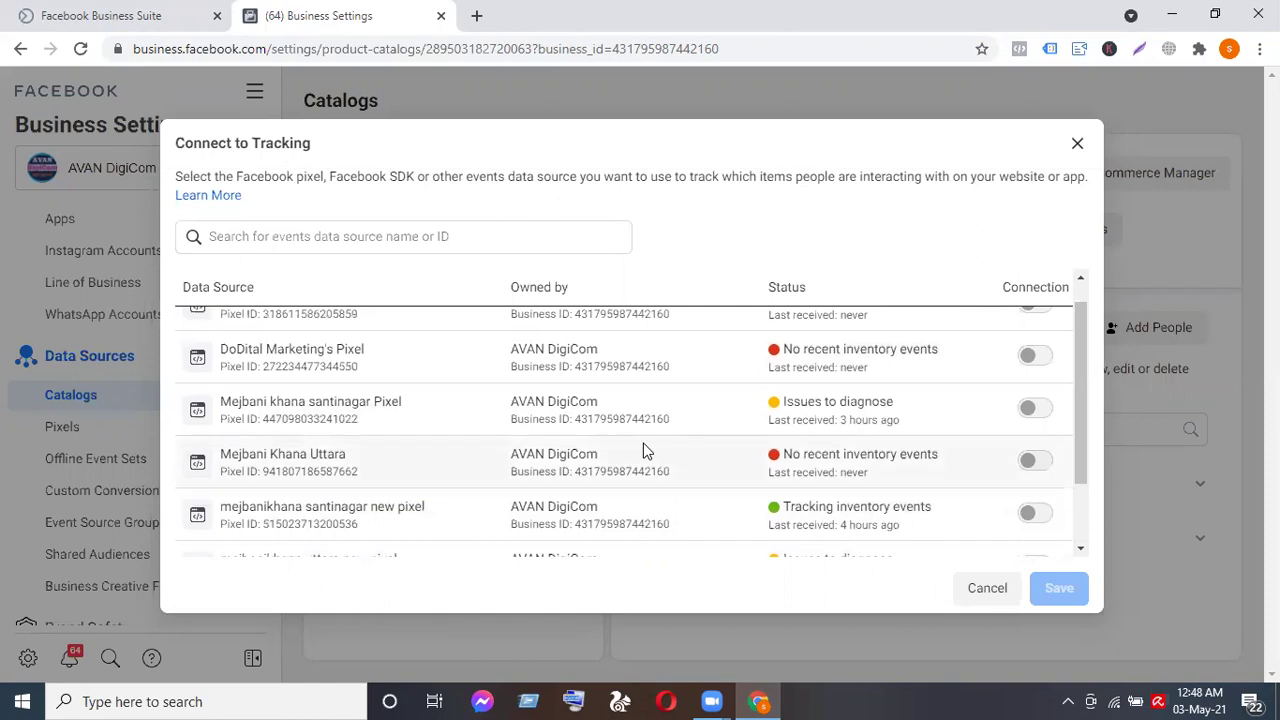
scroll(632, 432, "up", 1)
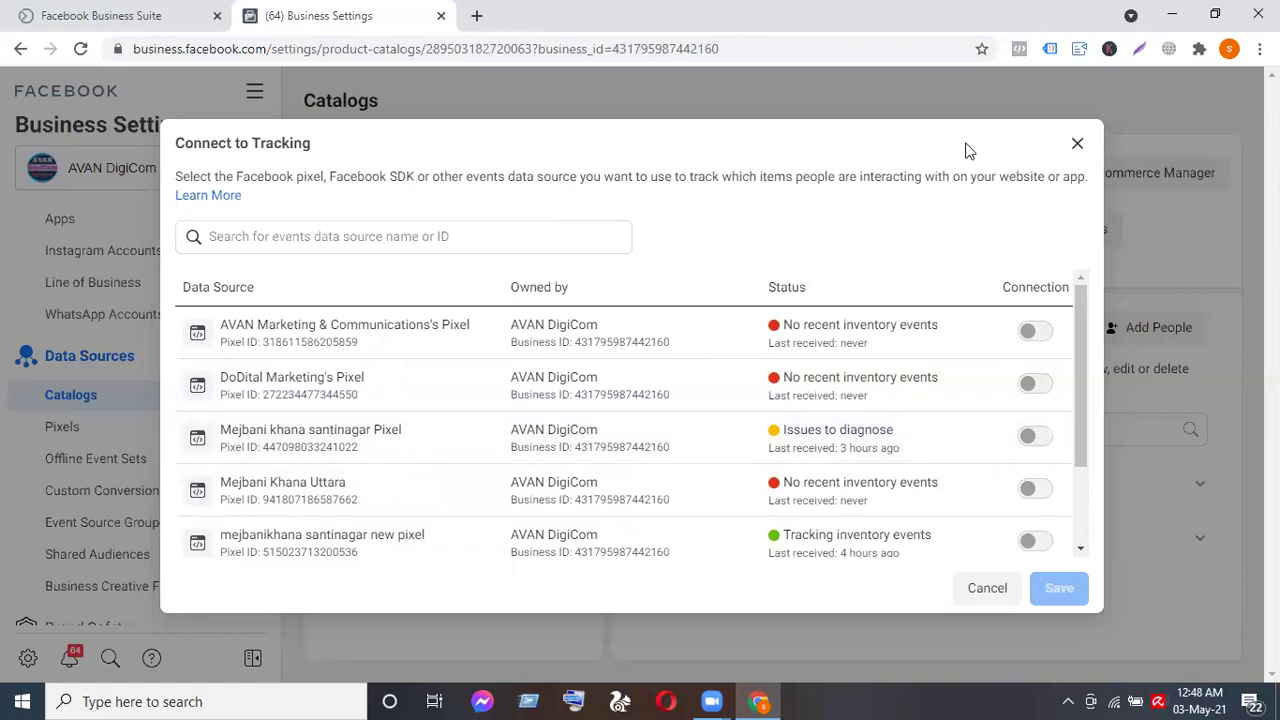
Open mejbanikhana.com in a new browser tab.
left_click(477, 16)
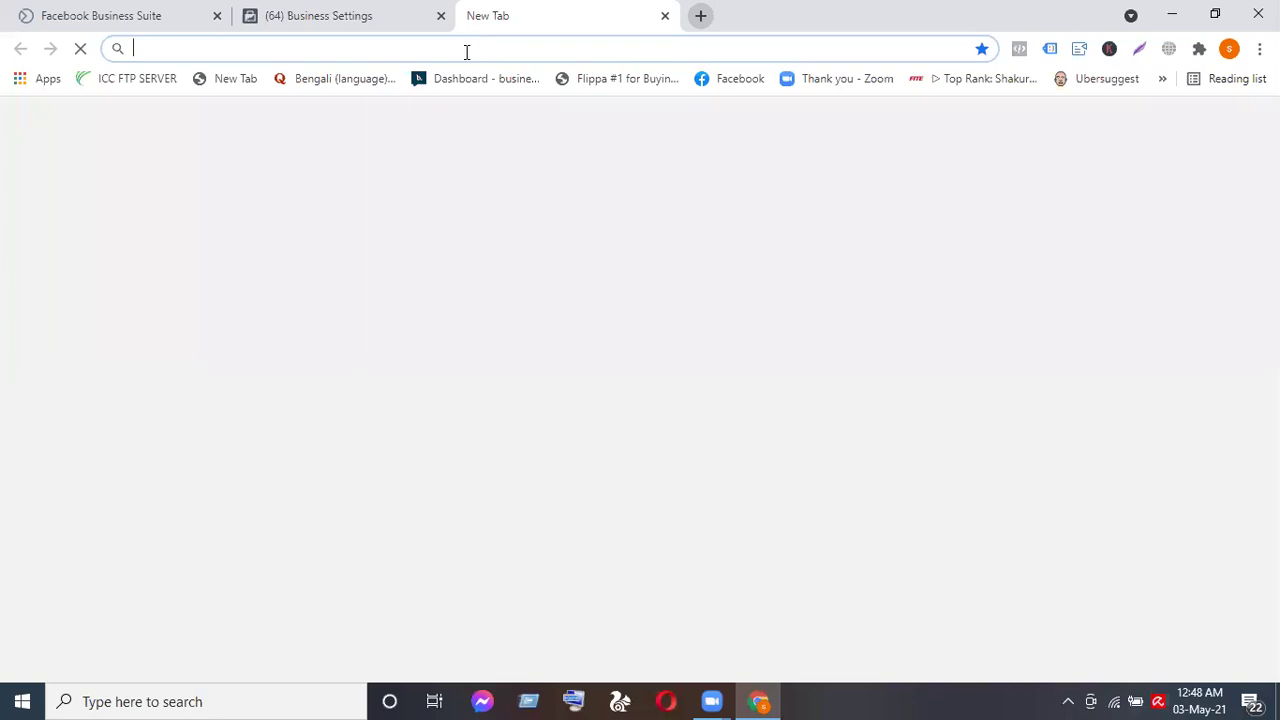
left_click(474, 49)
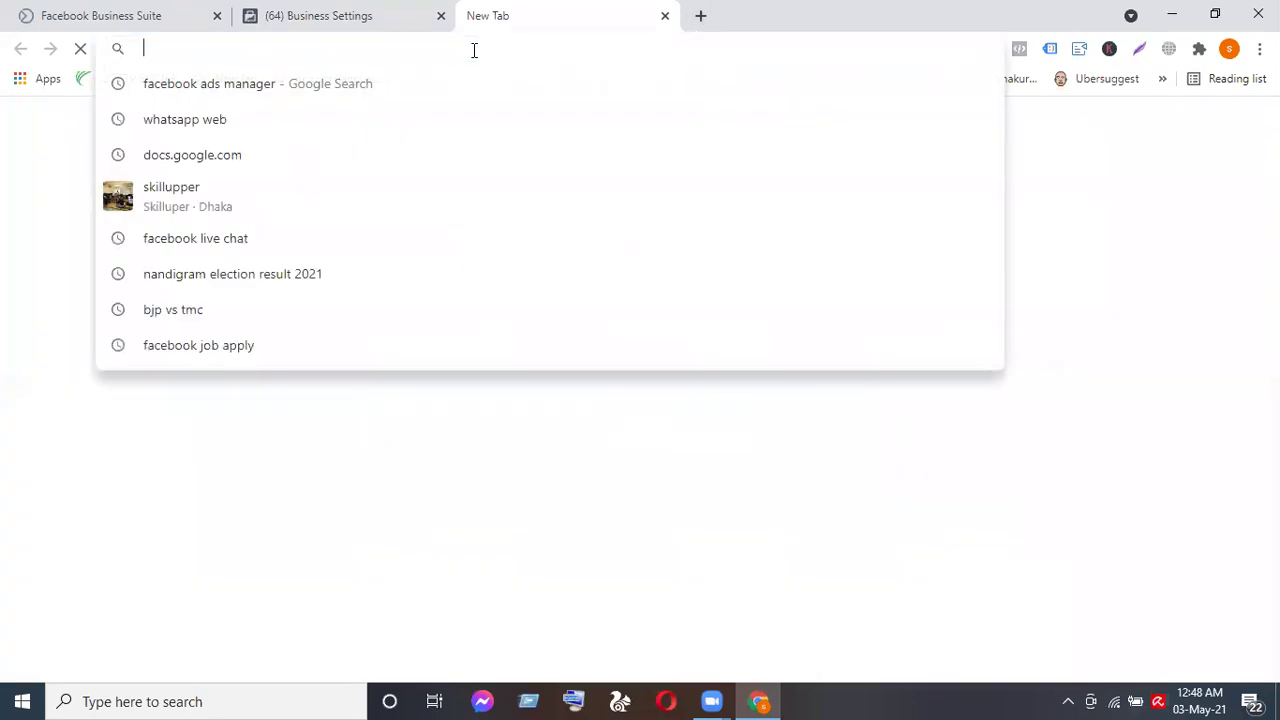
type("mej")
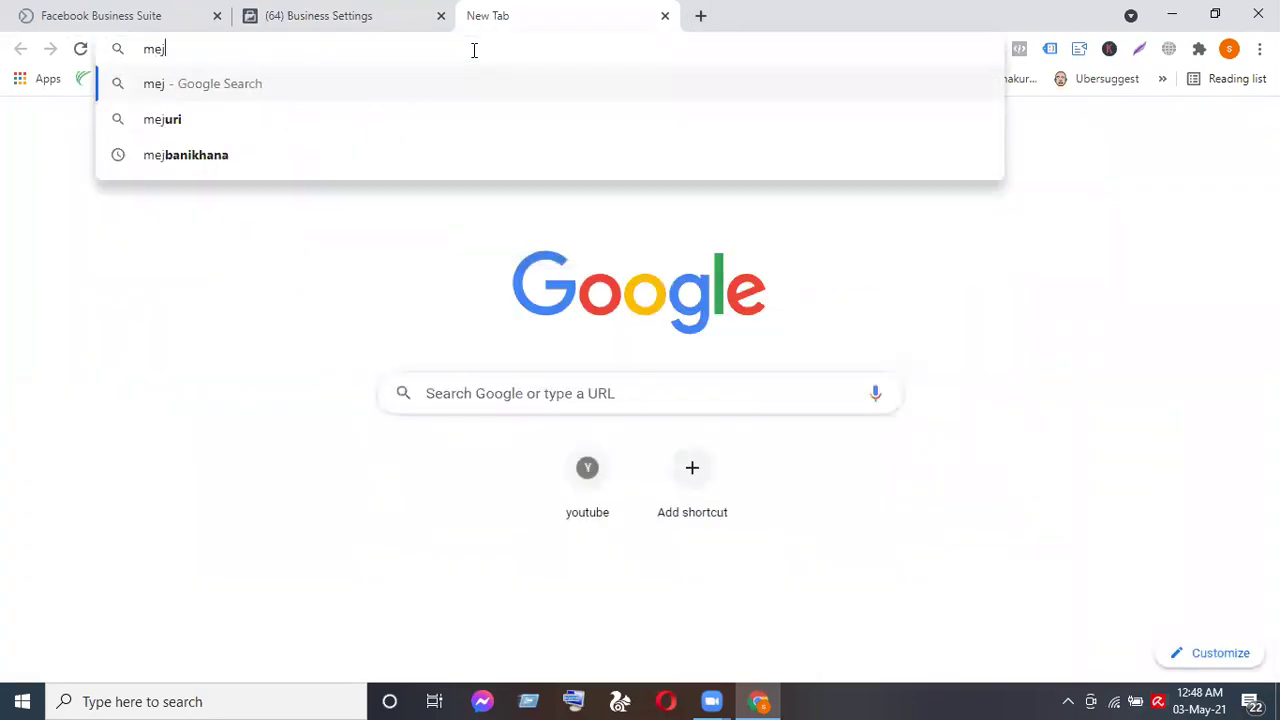
type("banikhana")
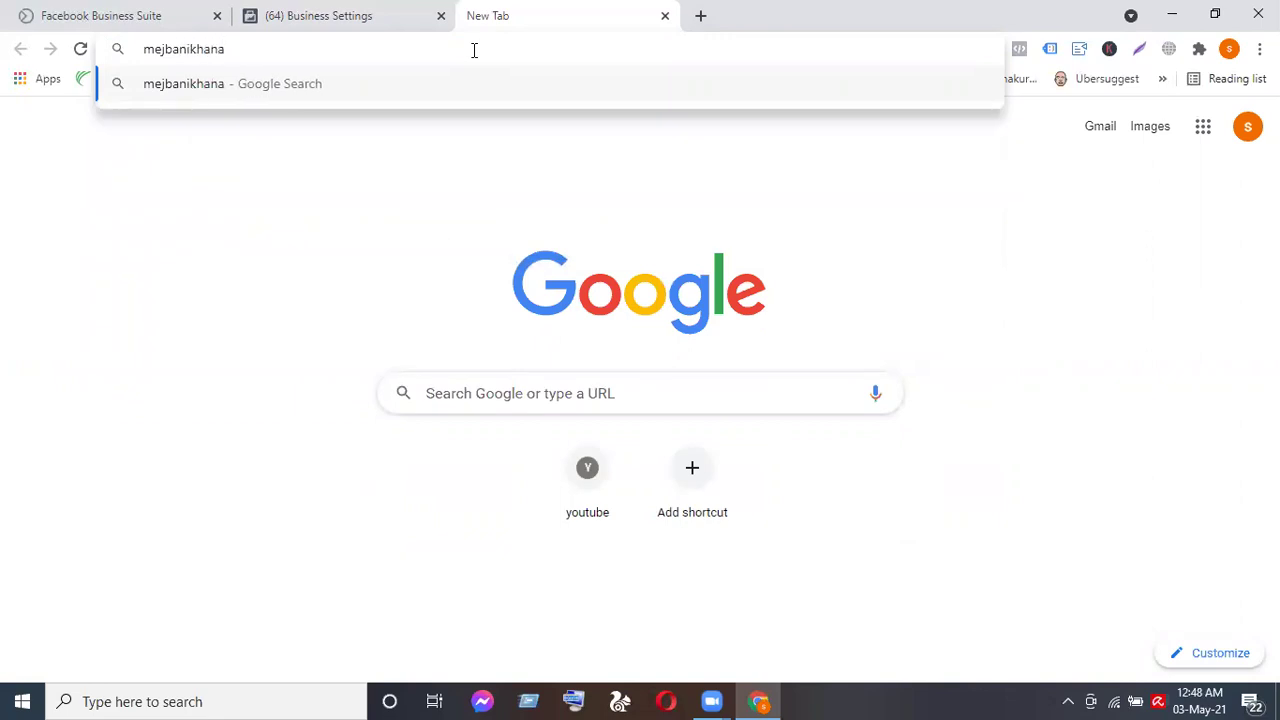
type(".com")
key("Return")
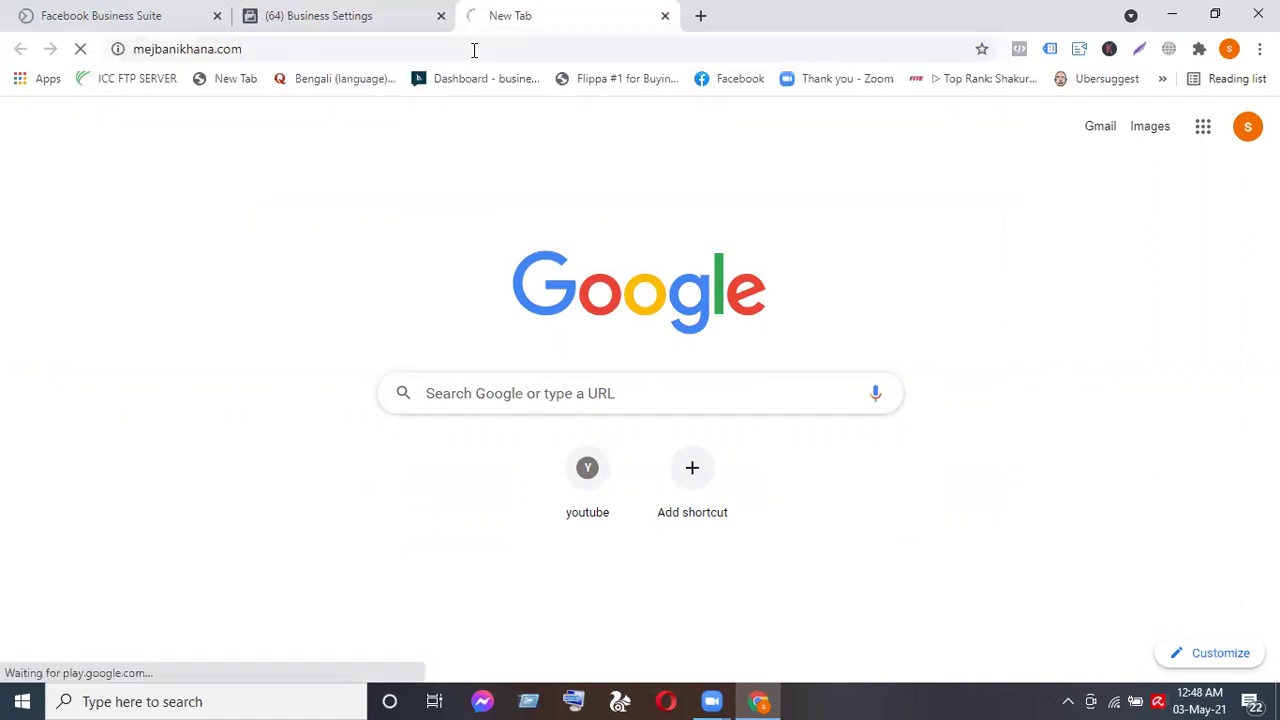
Return to Business Settings, check the Mejbani khana santinagar Pixel's connection availability, and dismiss the tracking dialog without saving.
left_click(360, 15)
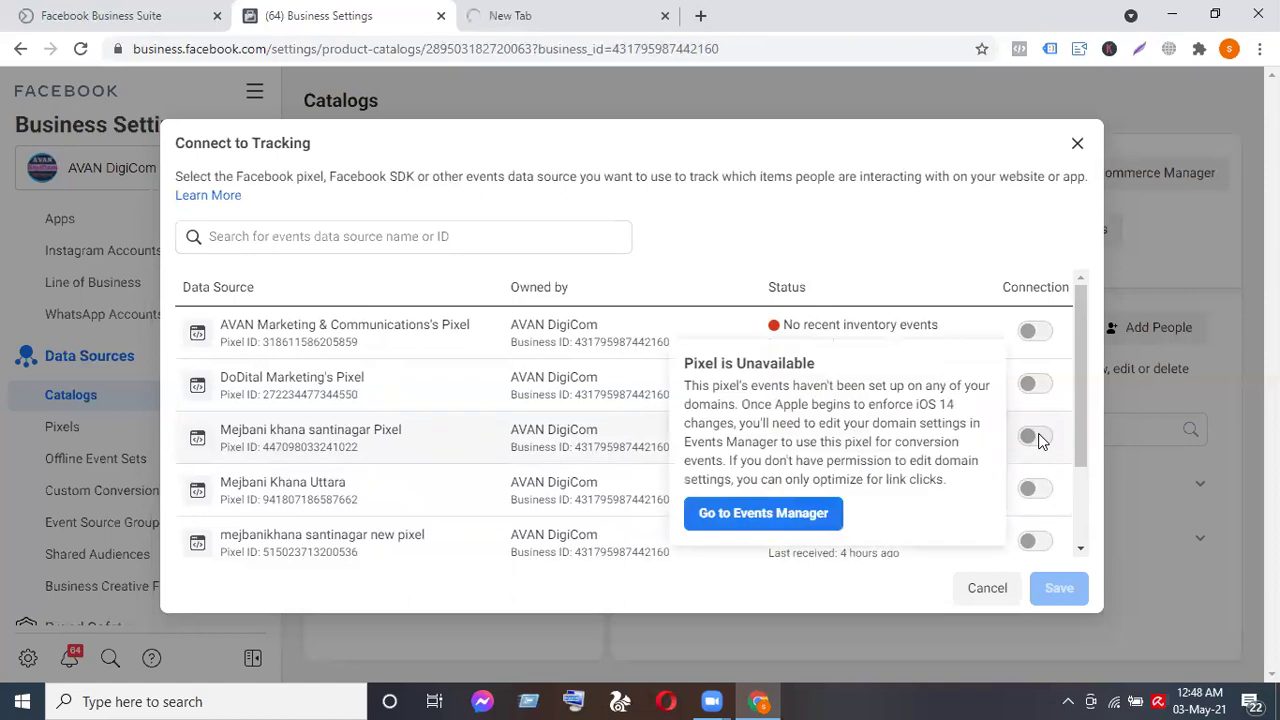
scroll(637, 448, "down", 1)
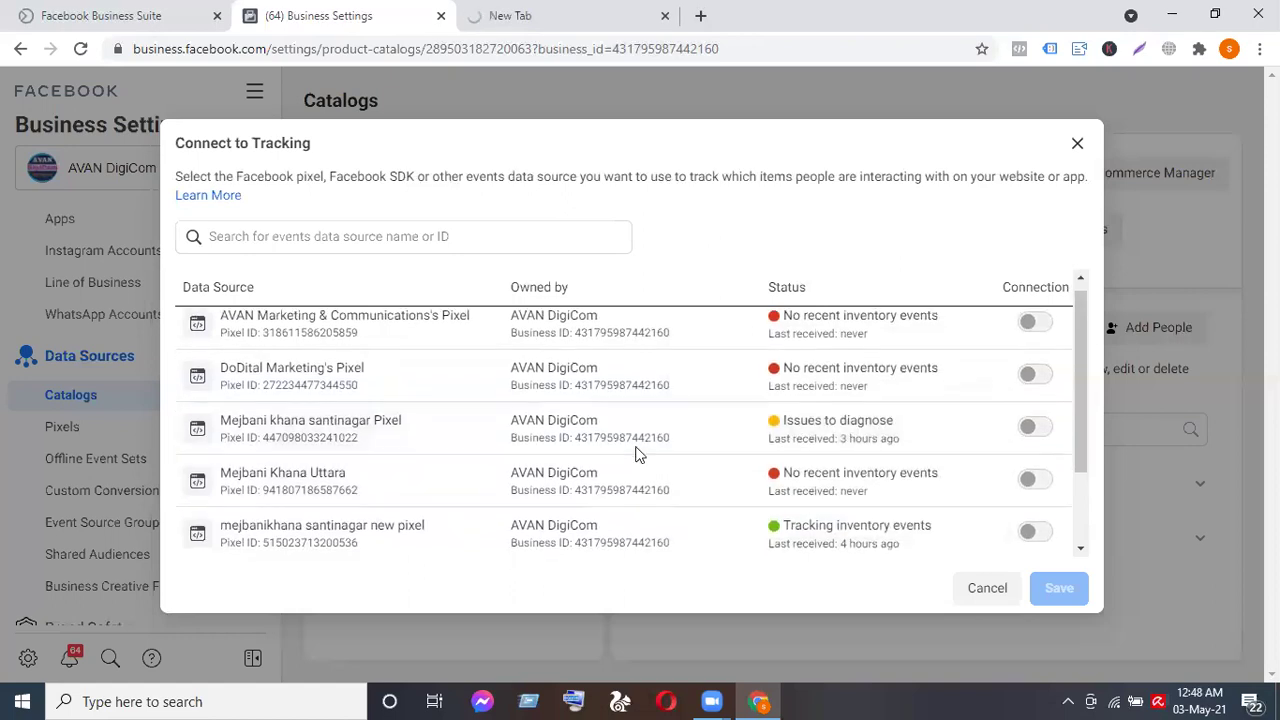
mouse_move(1040, 433)
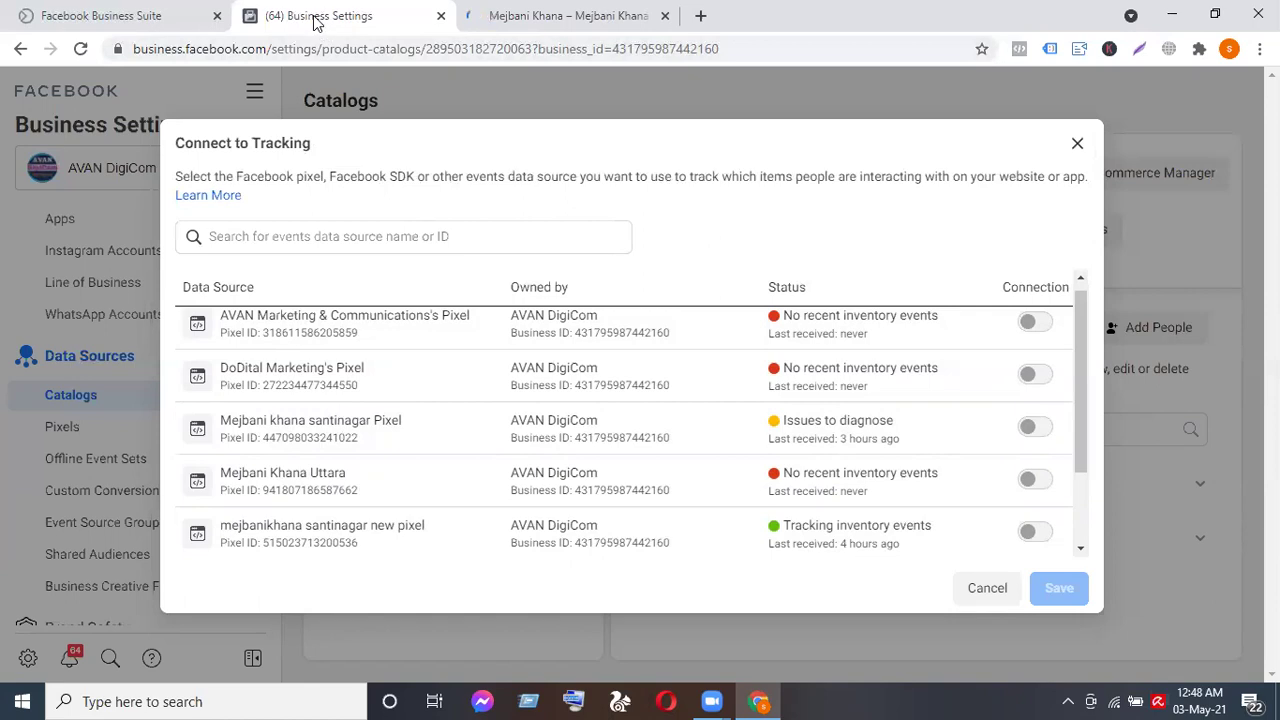
left_click(1075, 145)
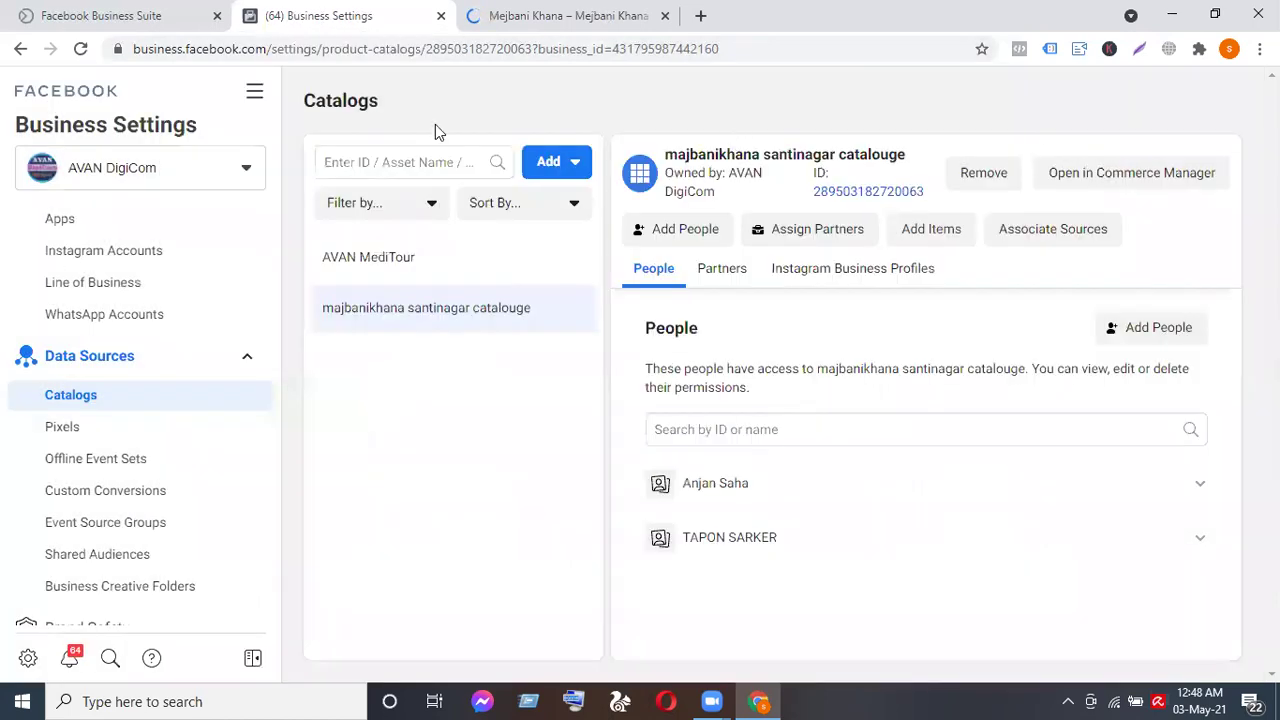
Open Commerce Manager from the business tools in a new browser tab and switch to it.
left_click(255, 95)
scroll(417, 354, "down", 5)
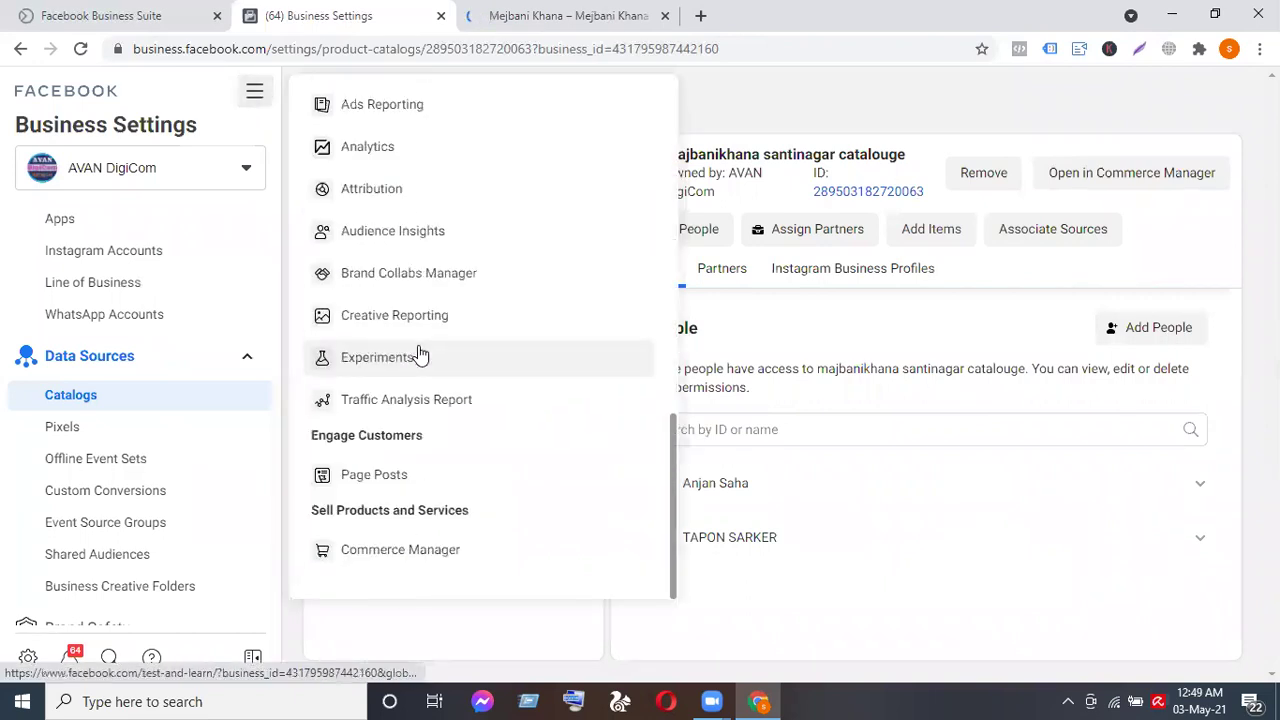
right_click(429, 562)
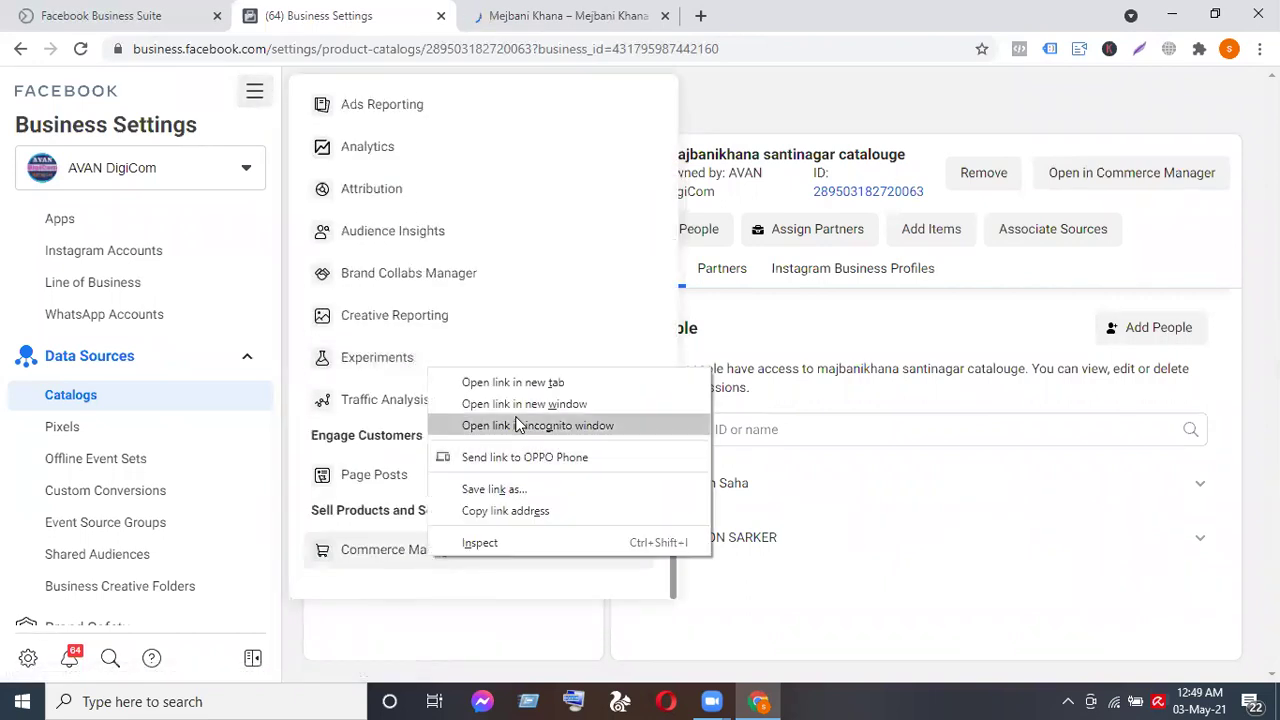
left_click(515, 383)
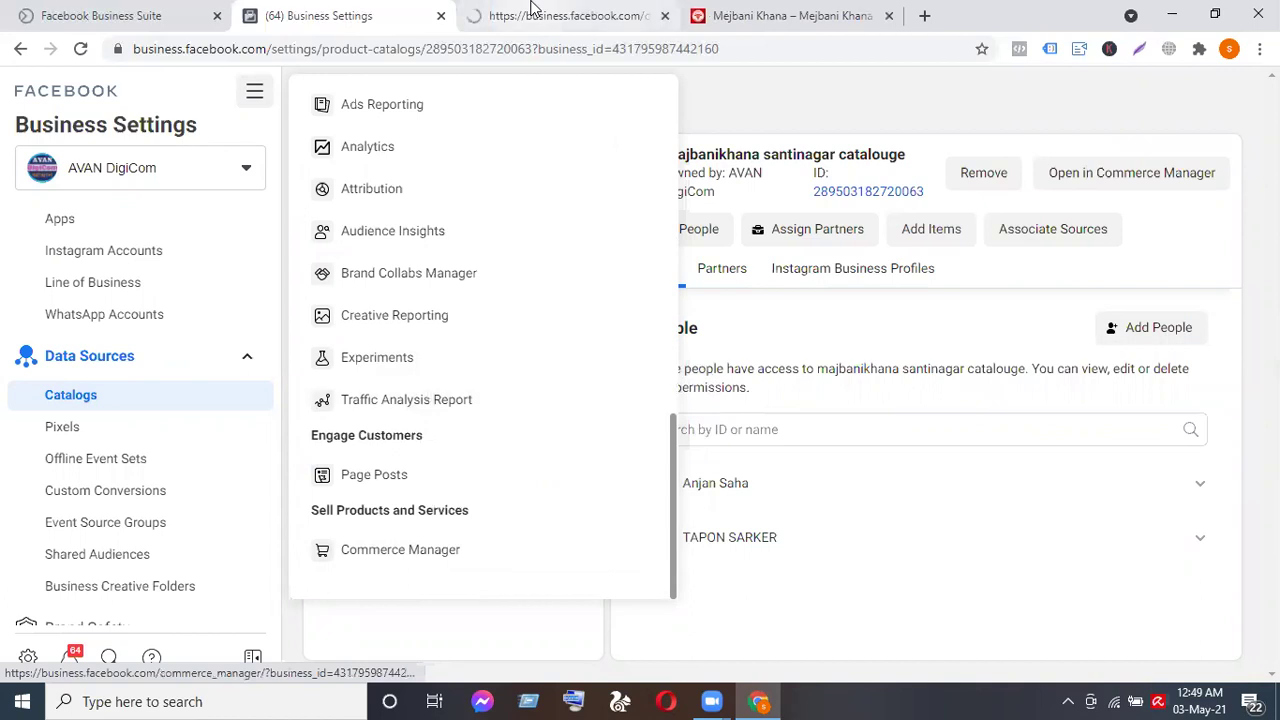
left_click(531, 10)
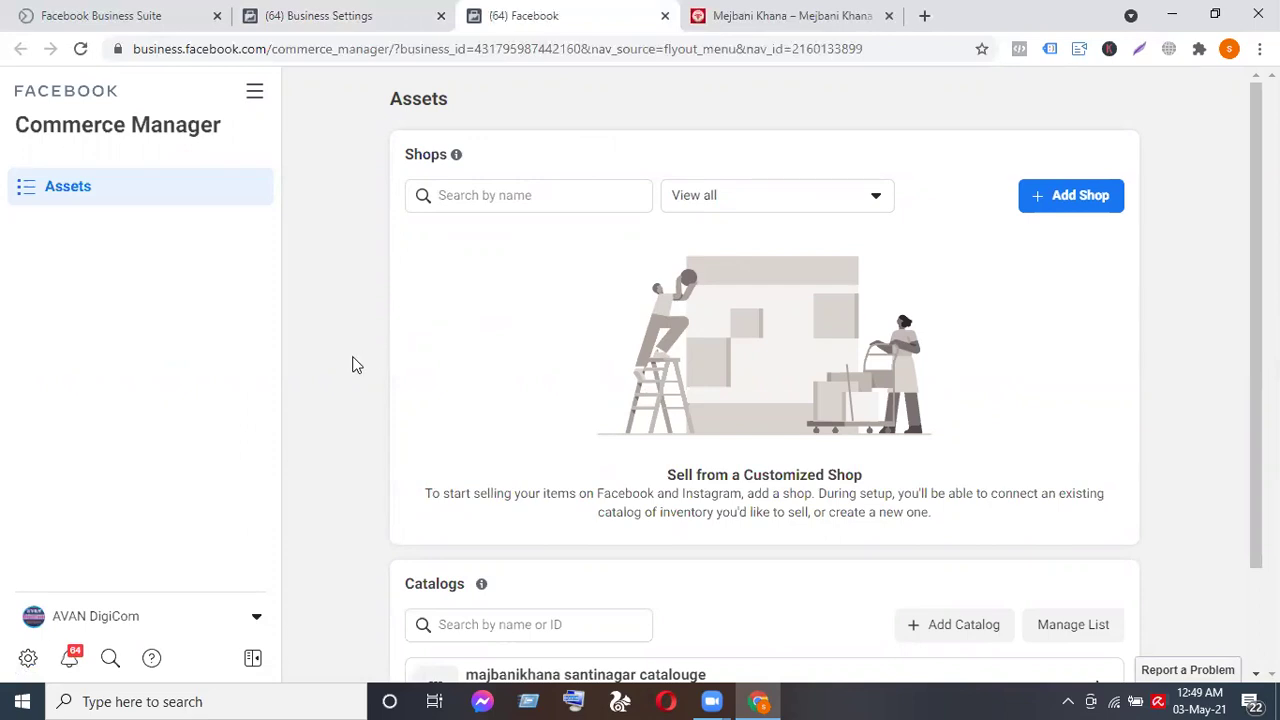
Open the majbanikhana santinagar catalouge from the Catalogs list in Commerce Manager.
scroll(352, 365, "down", 1)
scroll(352, 365, "up", 1)
scroll(352, 365, "down", 2)
scroll(352, 365, "down", 1)
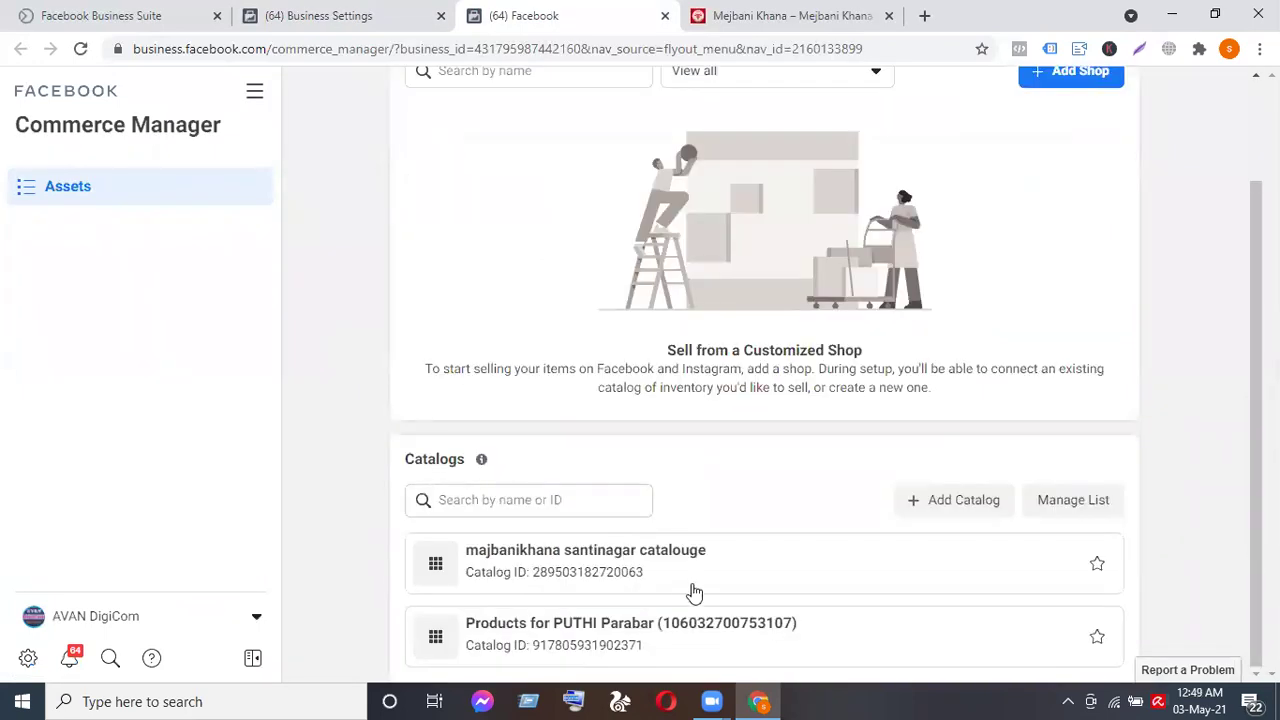
left_click(584, 590)
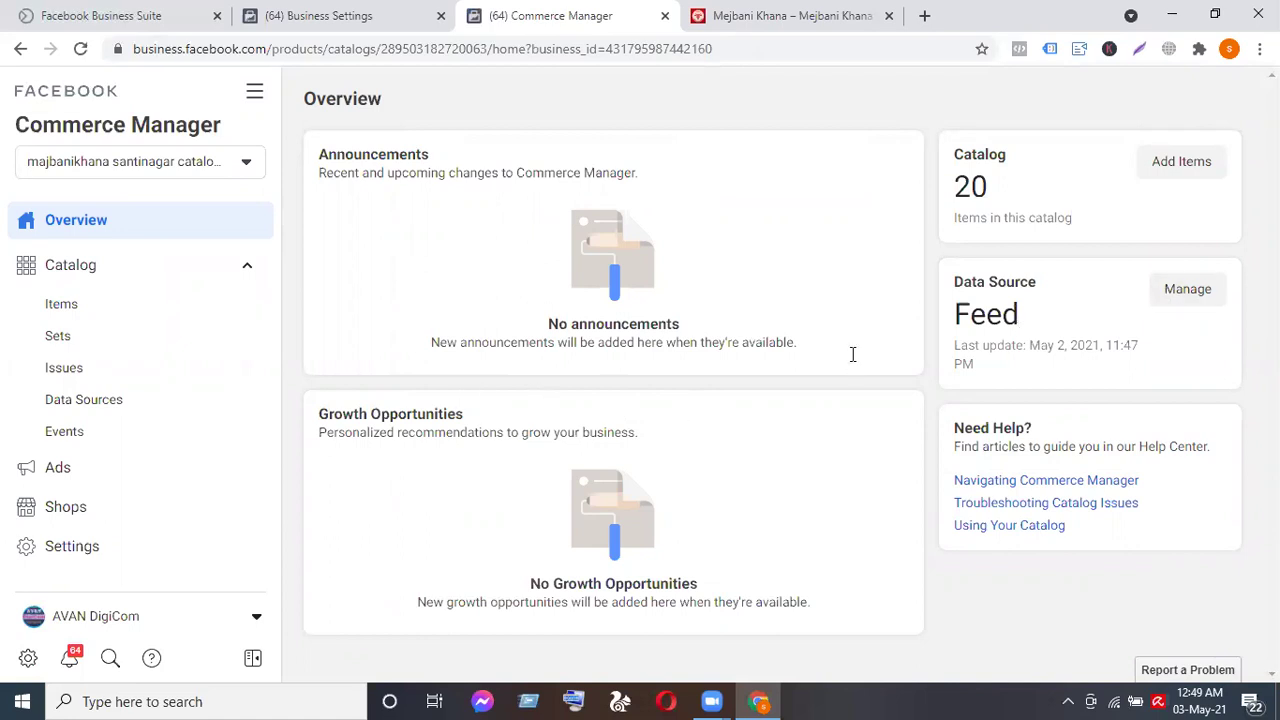
Open the catalog's settings and review the connected ad accounts and event sources among its business assets.
left_click(64, 551)
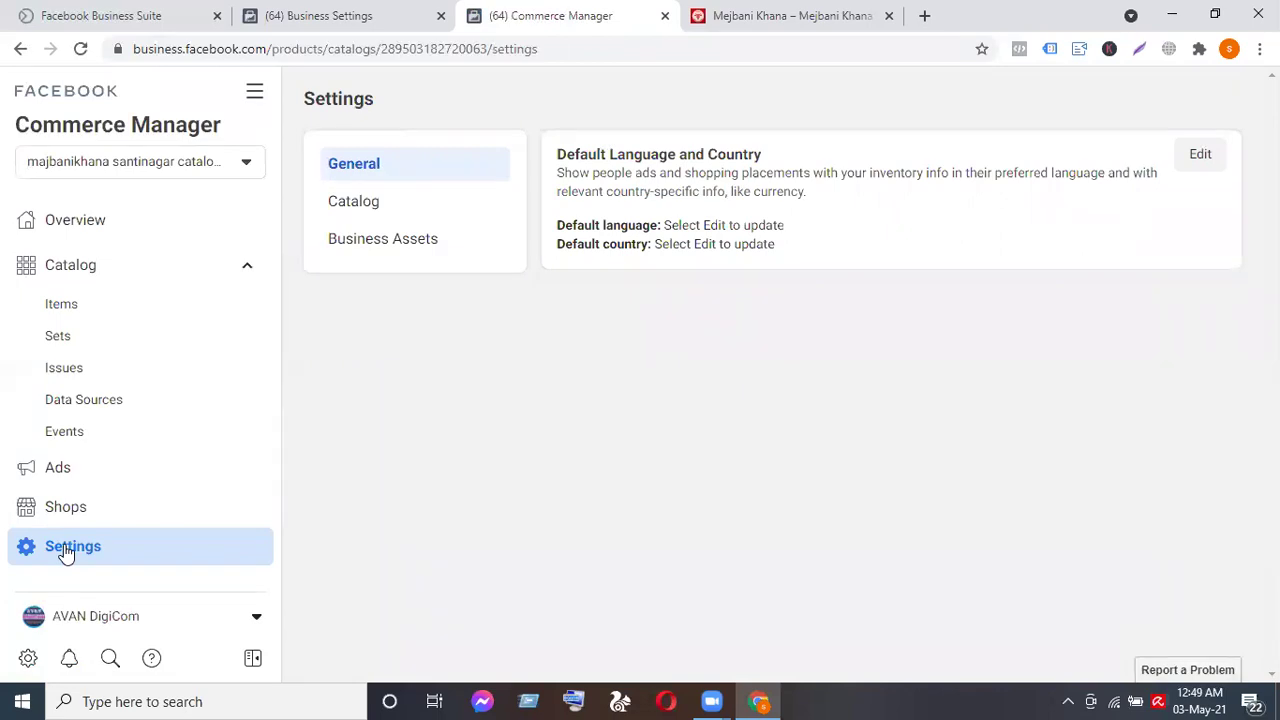
left_click(377, 240)
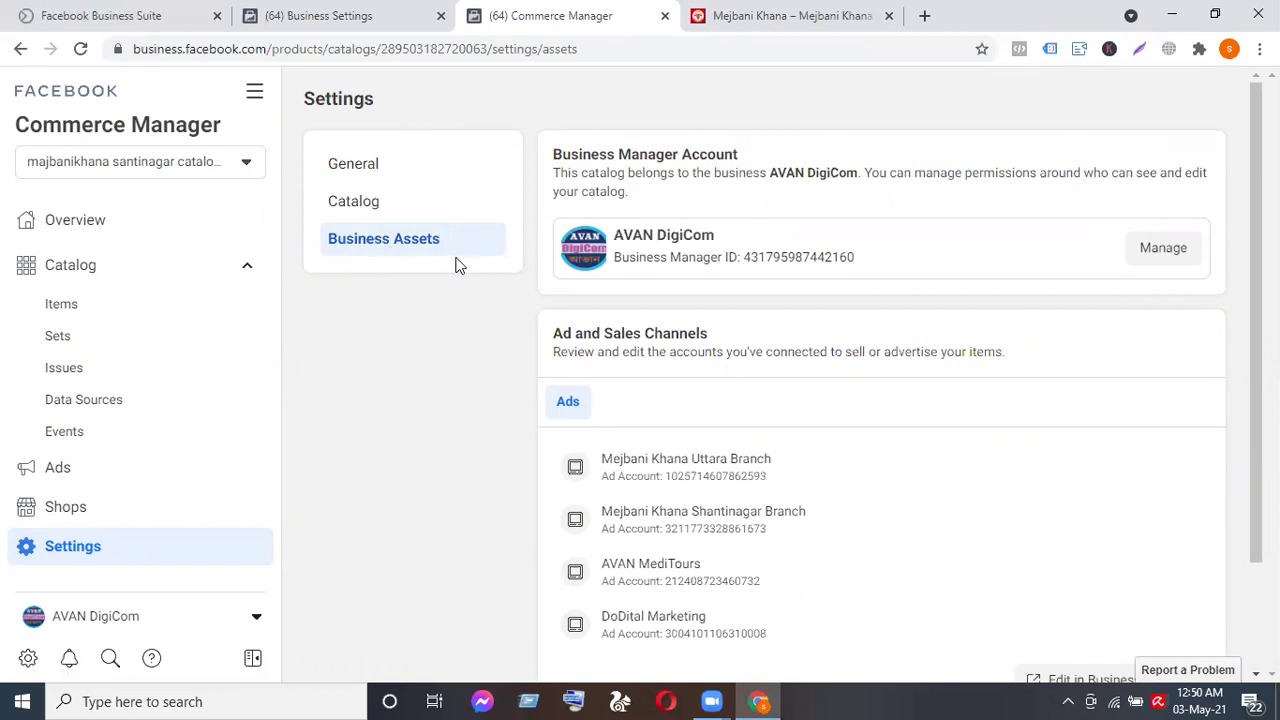
scroll(491, 333, "down", 2)
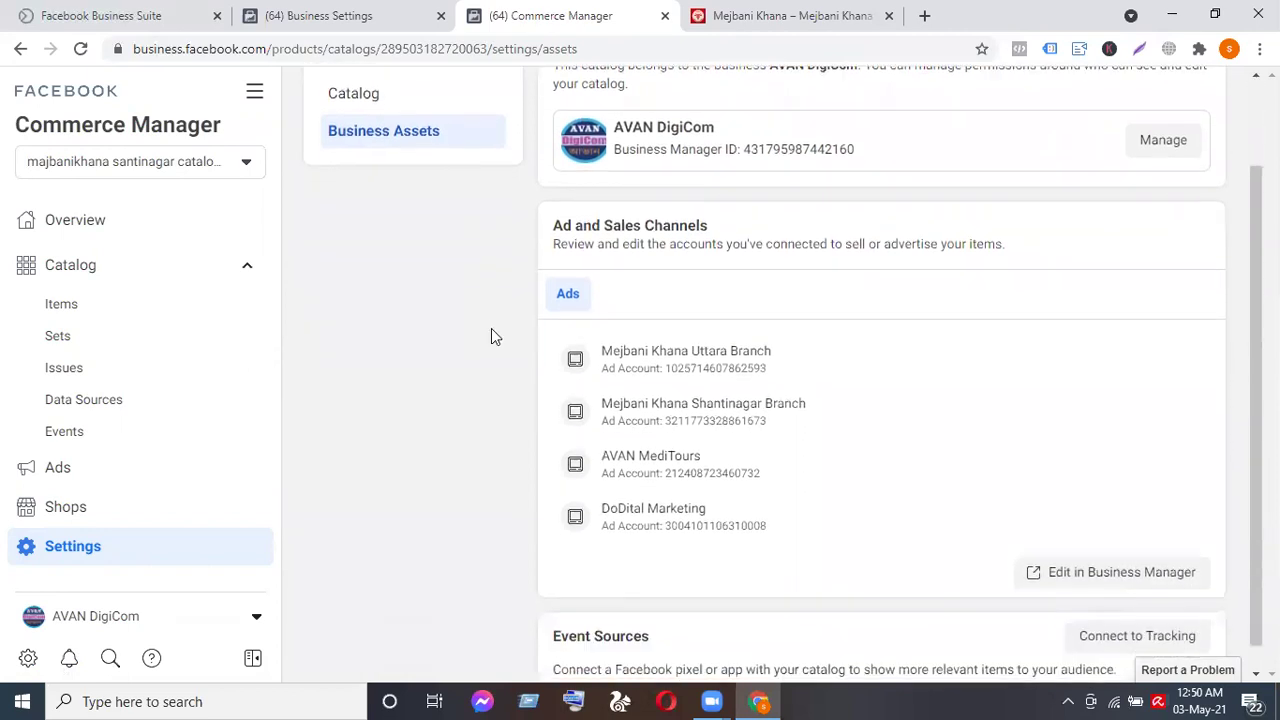
scroll(491, 336, "up", 1)
scroll(491, 336, "down", 1)
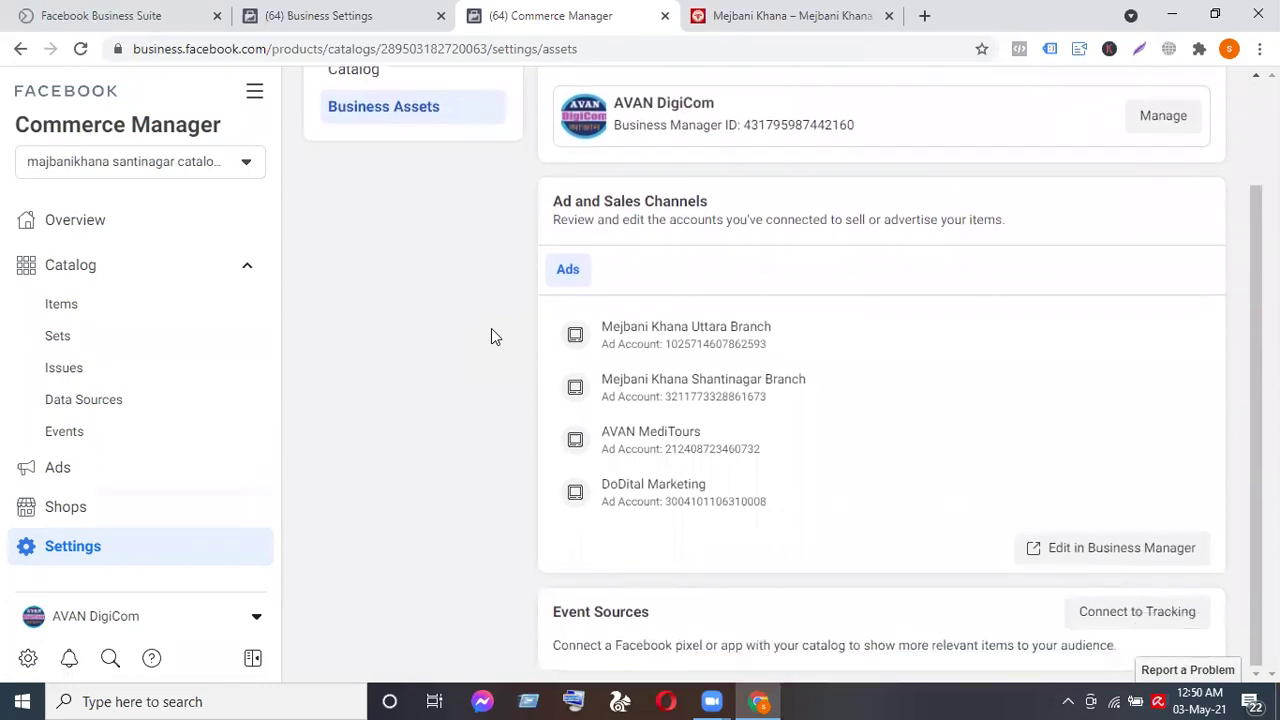
scroll(491, 336, "up", 1)
scroll(491, 336, "down", 1)
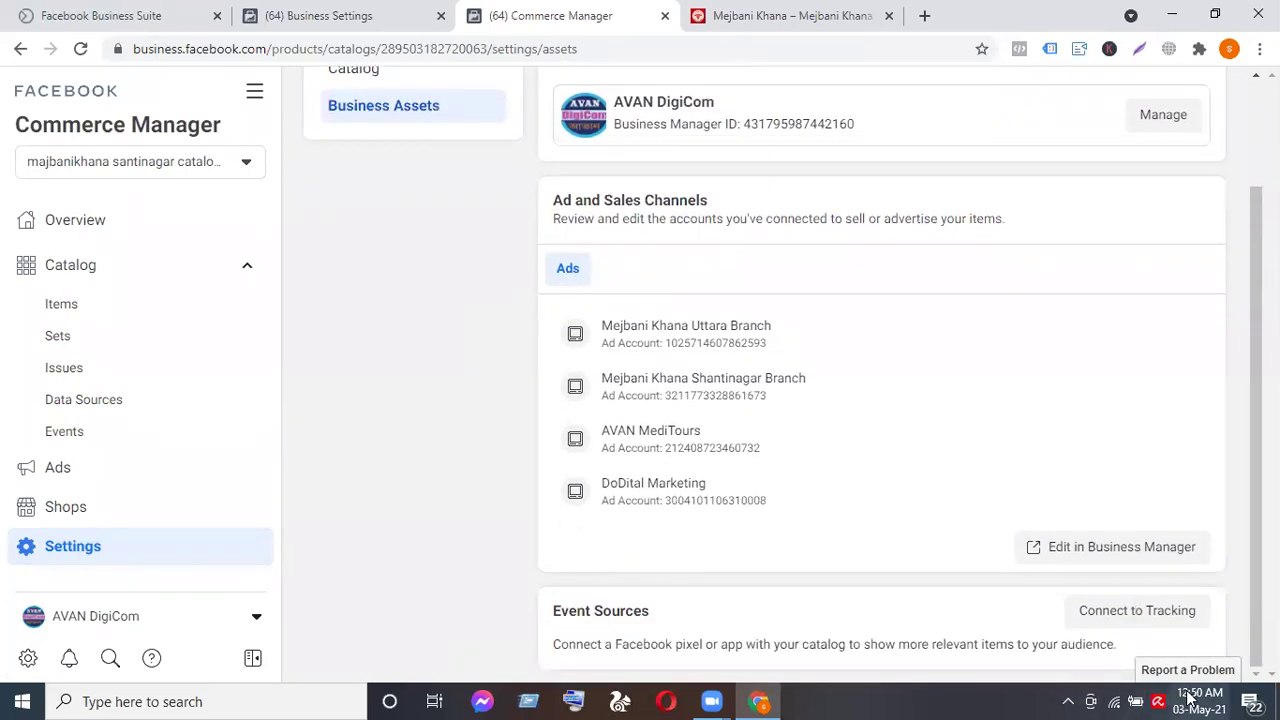
Review the pixels offered for tracking the catalog, and close the tracking dialog without connecting any.
left_click(1143, 611)
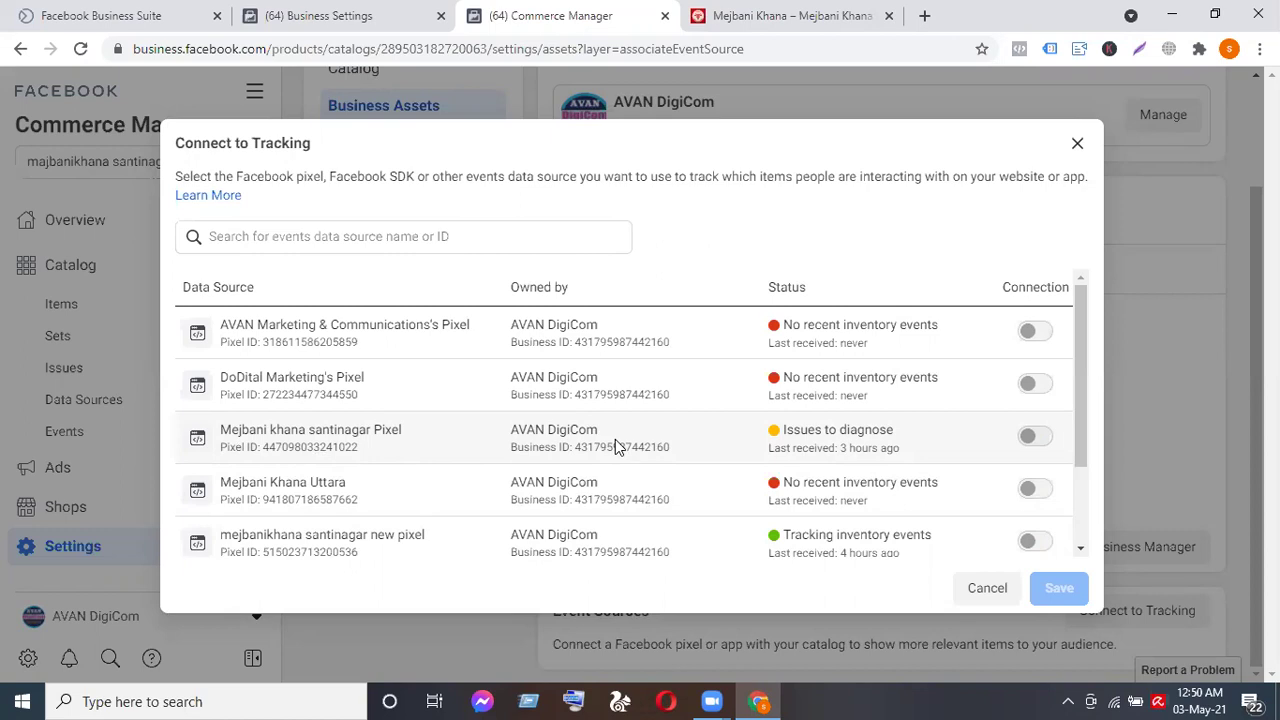
scroll(615, 439, "down", 1)
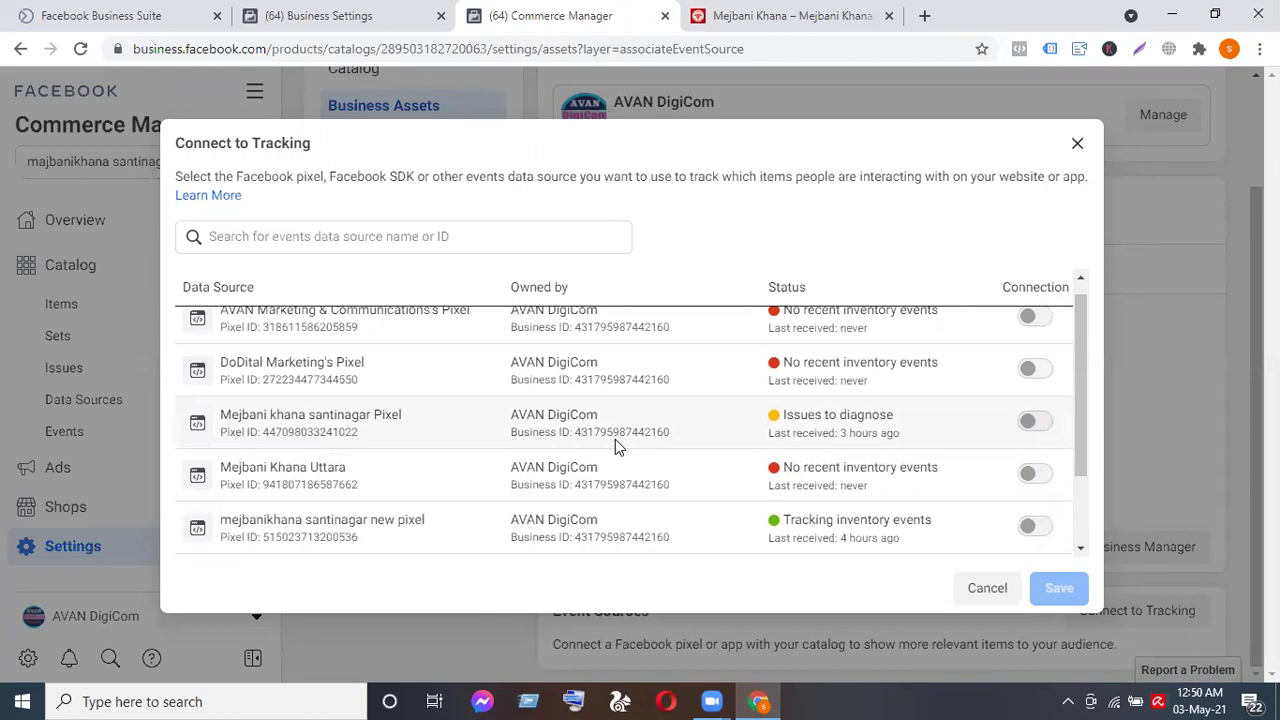
scroll(615, 446, "down", 1)
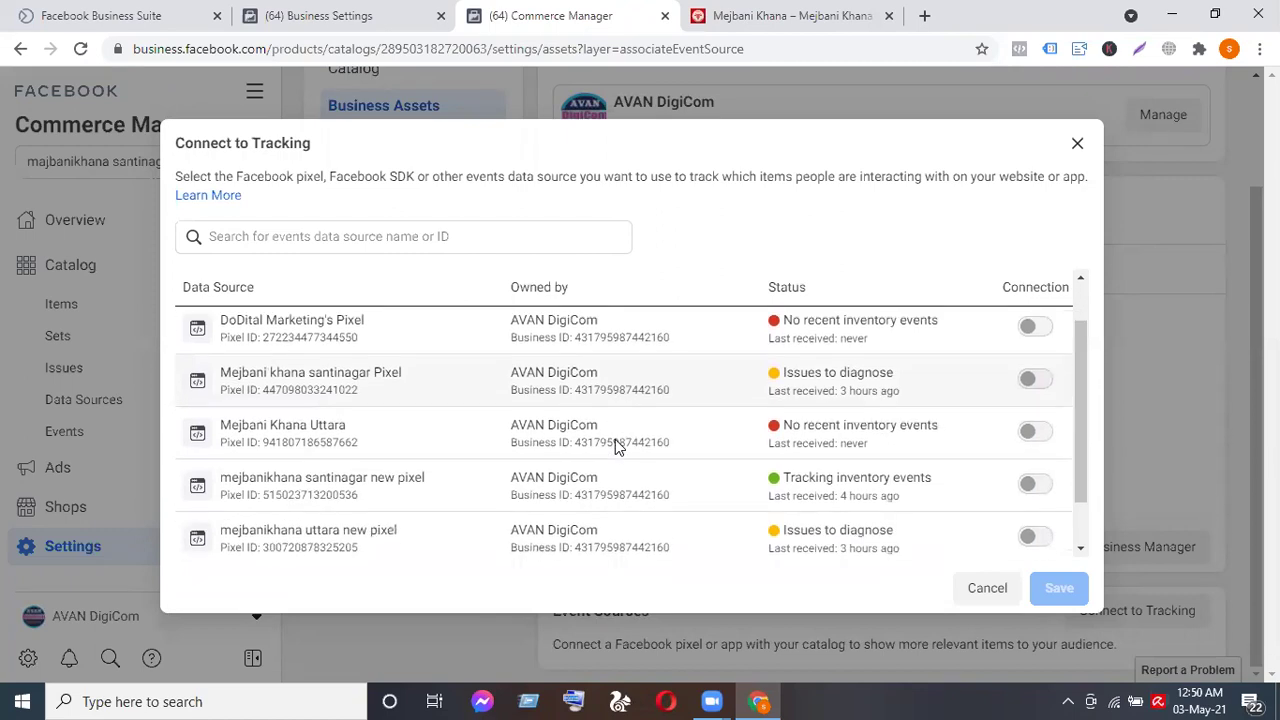
scroll(615, 439, "down", 1)
scroll(615, 439, "up", 3)
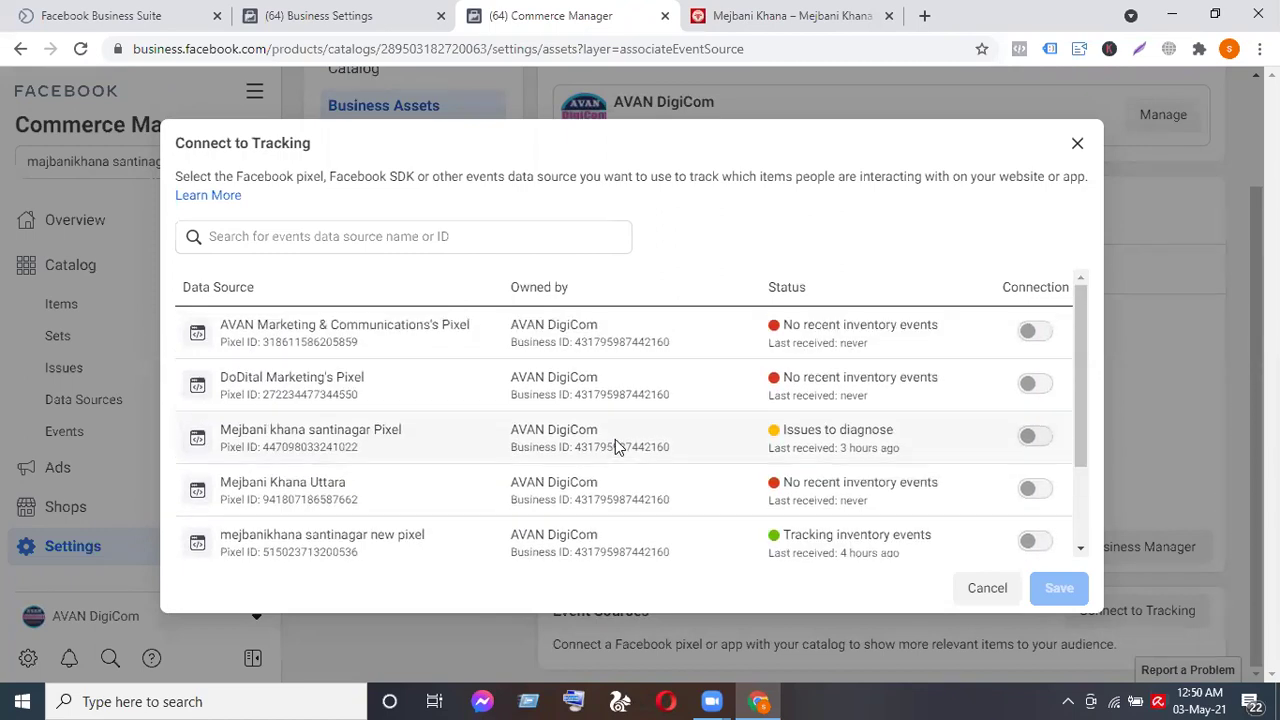
left_click(1076, 147)
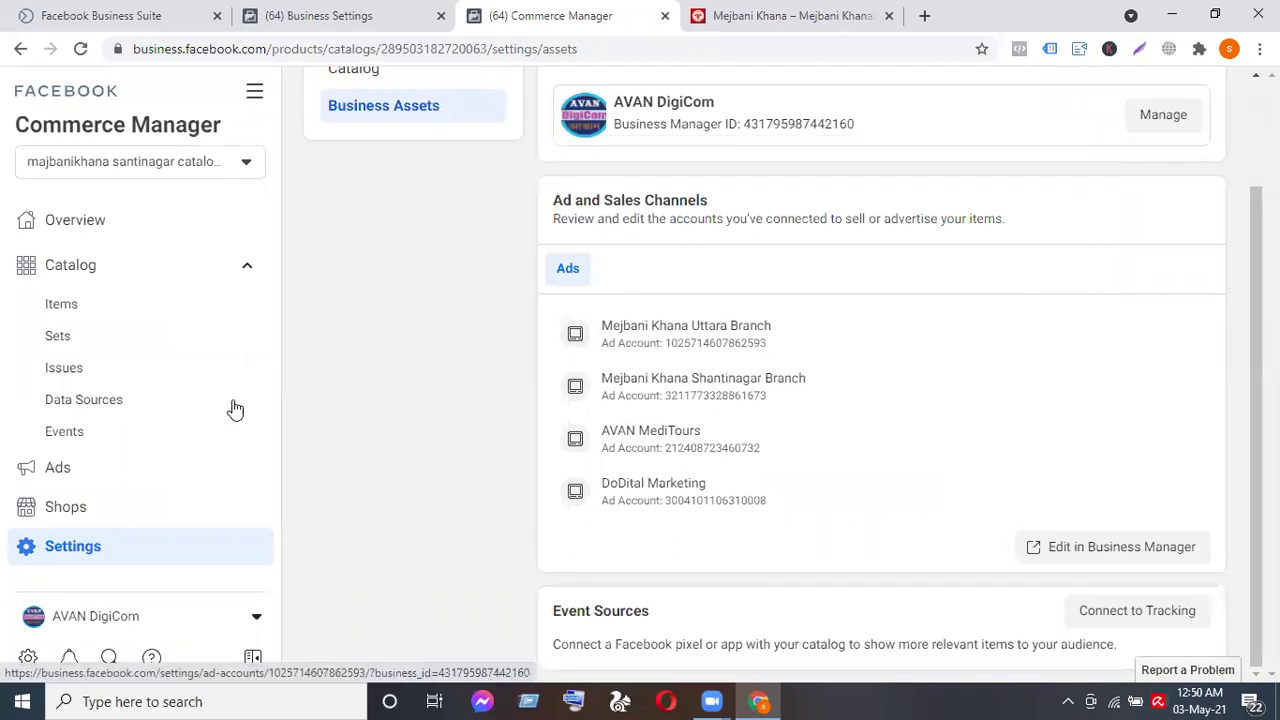
Open the catalog's data sources, and finish adding people to the Mejbani khana santinagar Pixel in Business Settings.
left_click(97, 410)
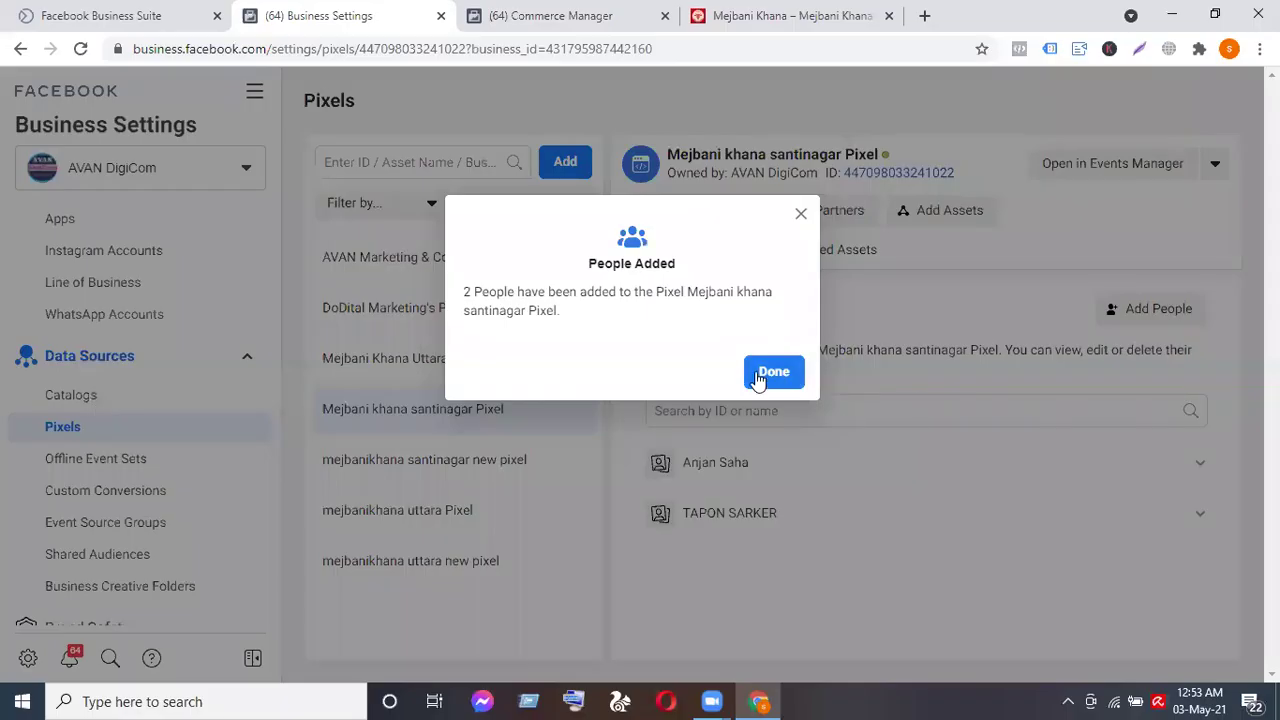
left_click(763, 385)
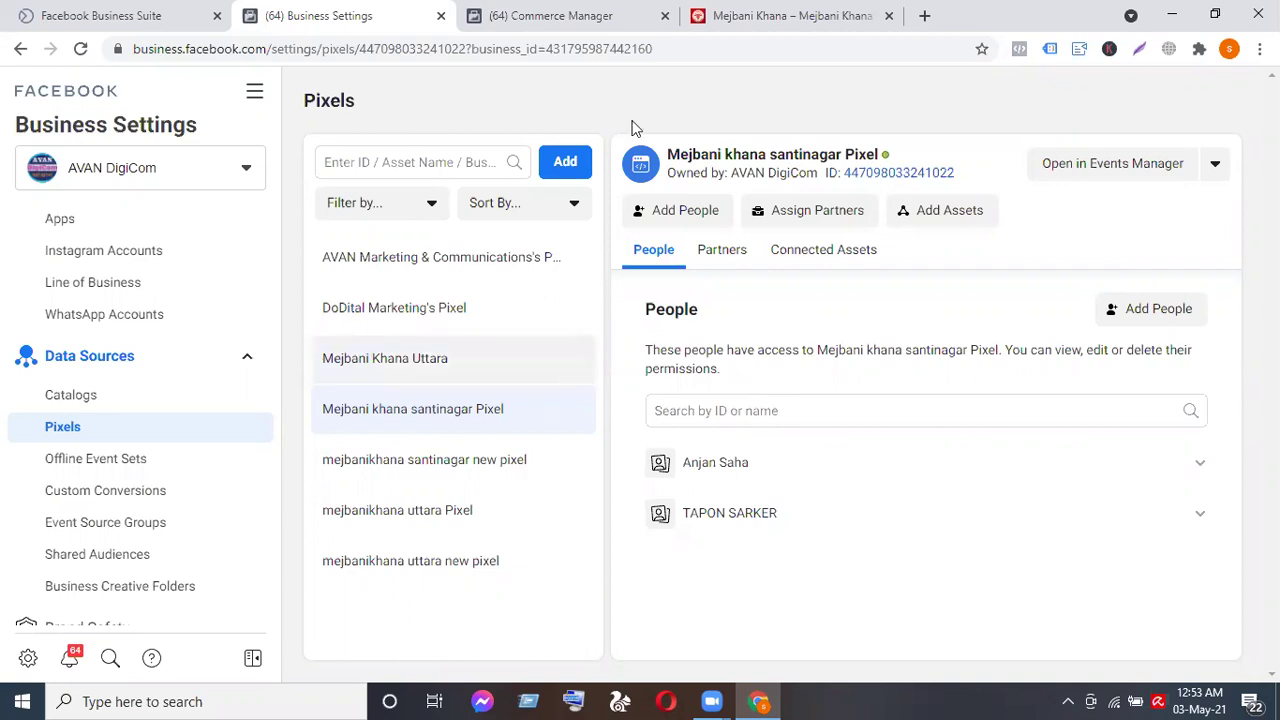
Check the catalog's data feed status in Commerce Manager, and reload the pixel's page in Business Settings.
left_click(645, 18)
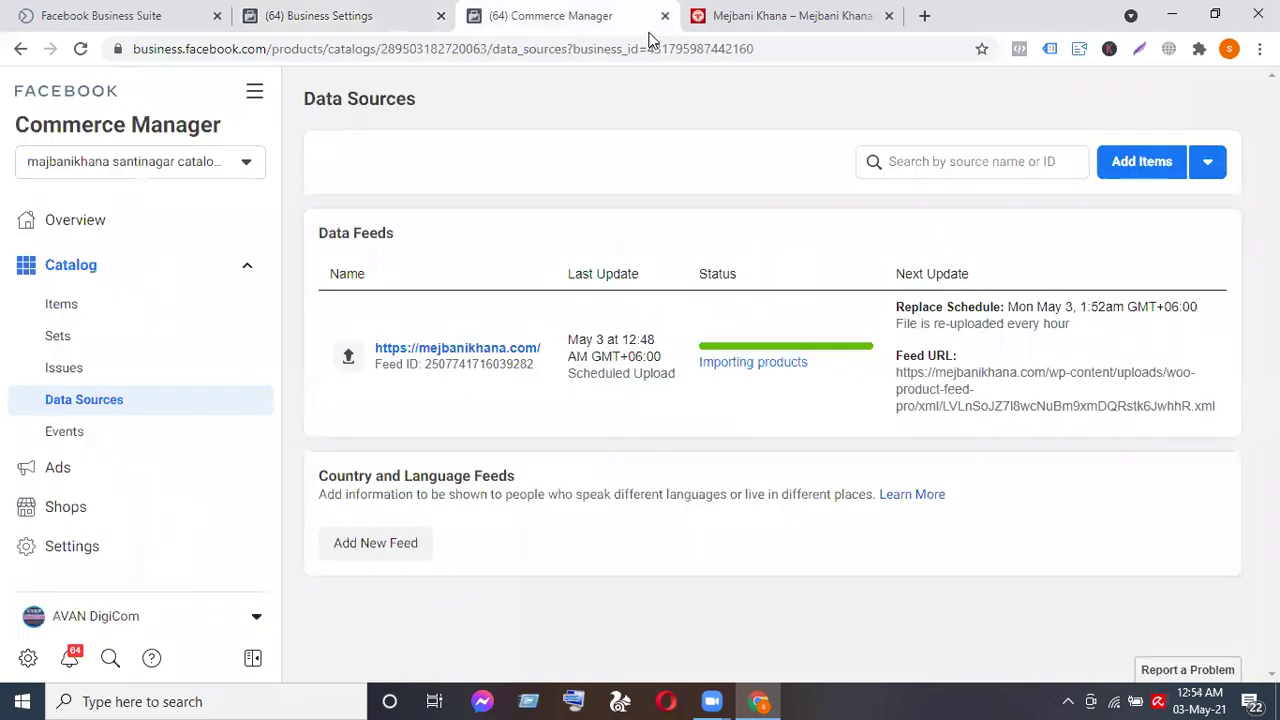
left_click(345, 13)
left_click(543, 13)
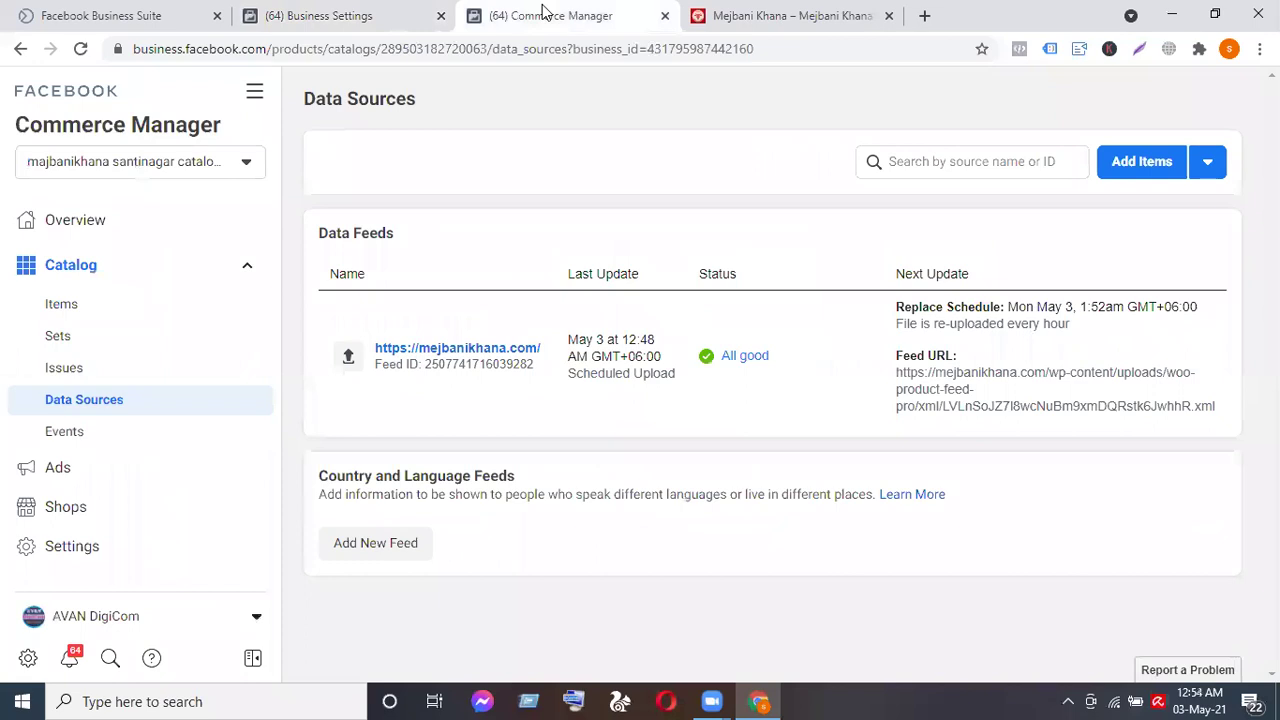
left_click(380, 13)
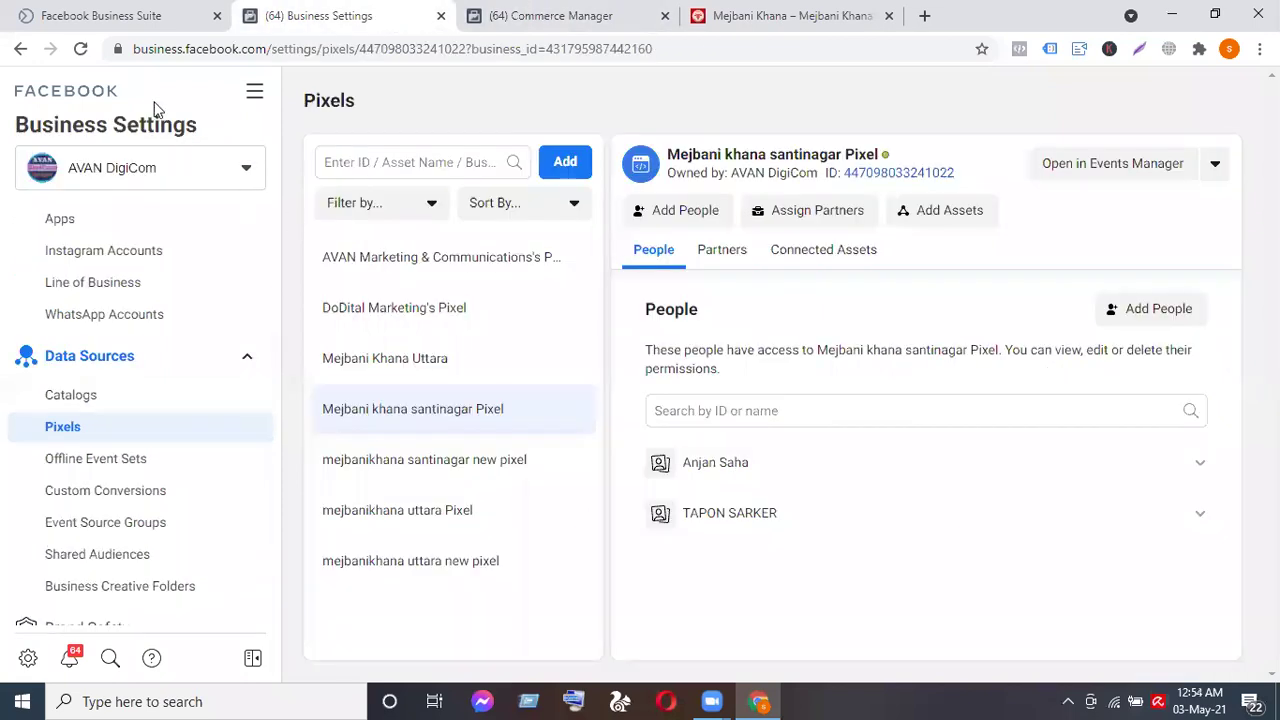
left_click(81, 50)
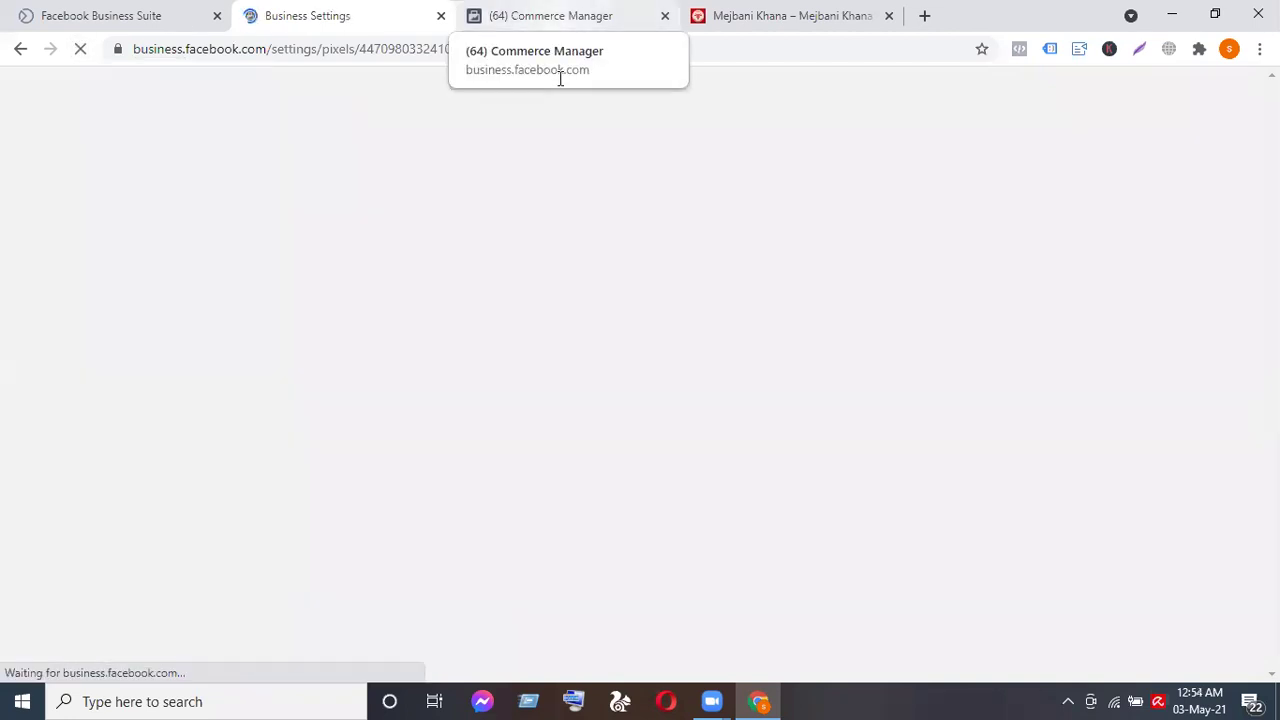
Return to Commerce Manager and examine each pixel's status and connection in the catalog's Connect to Tracking dialog.
left_click(555, 15)
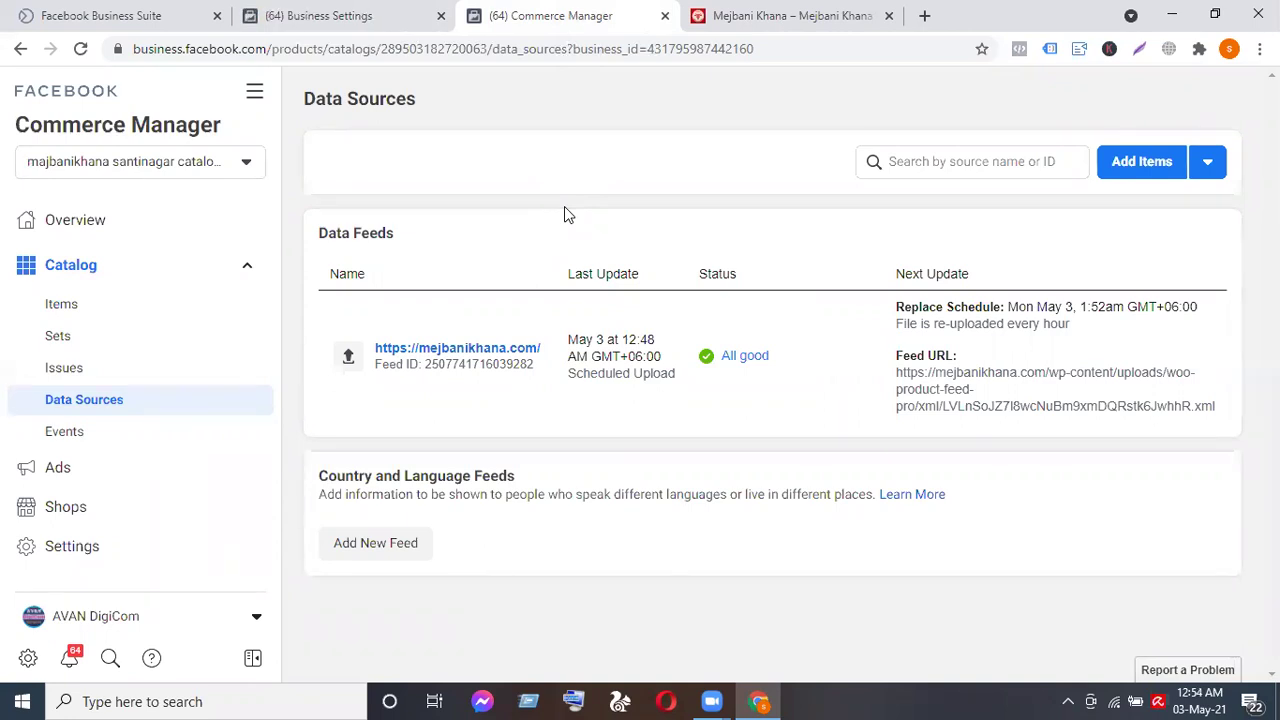
left_click(70, 546)
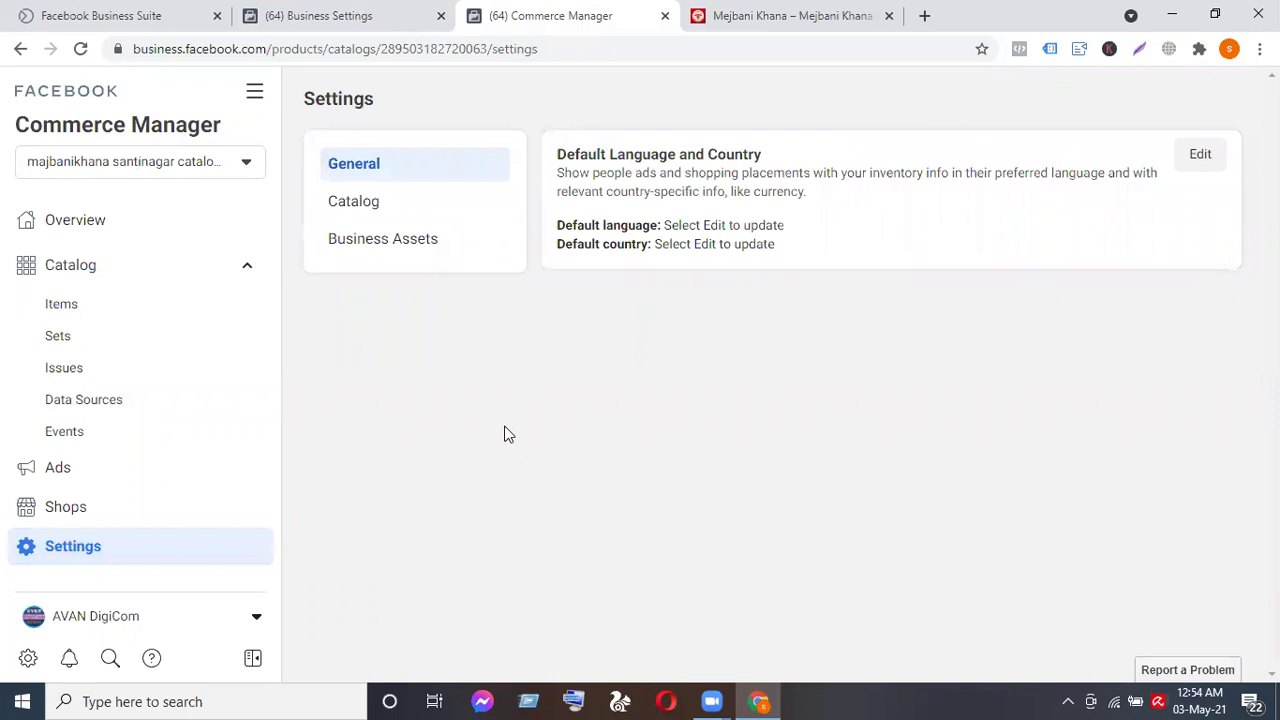
left_click(440, 254)
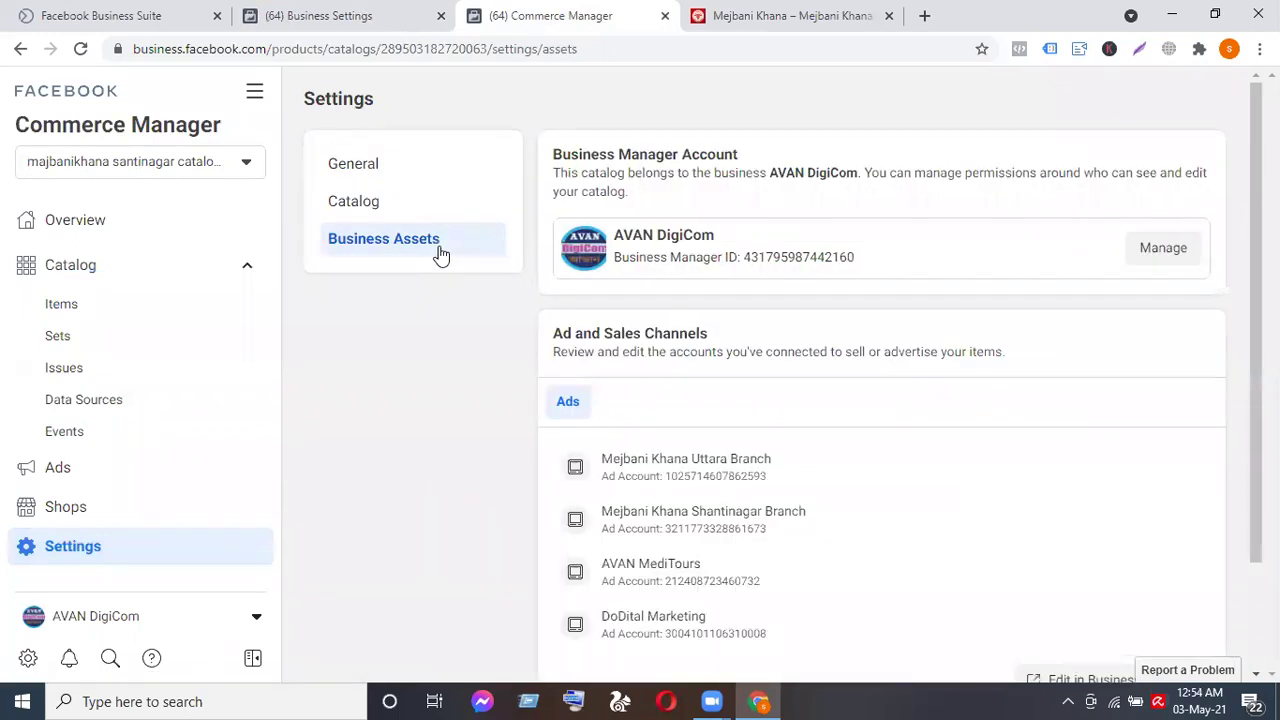
scroll(771, 320, "down", 2)
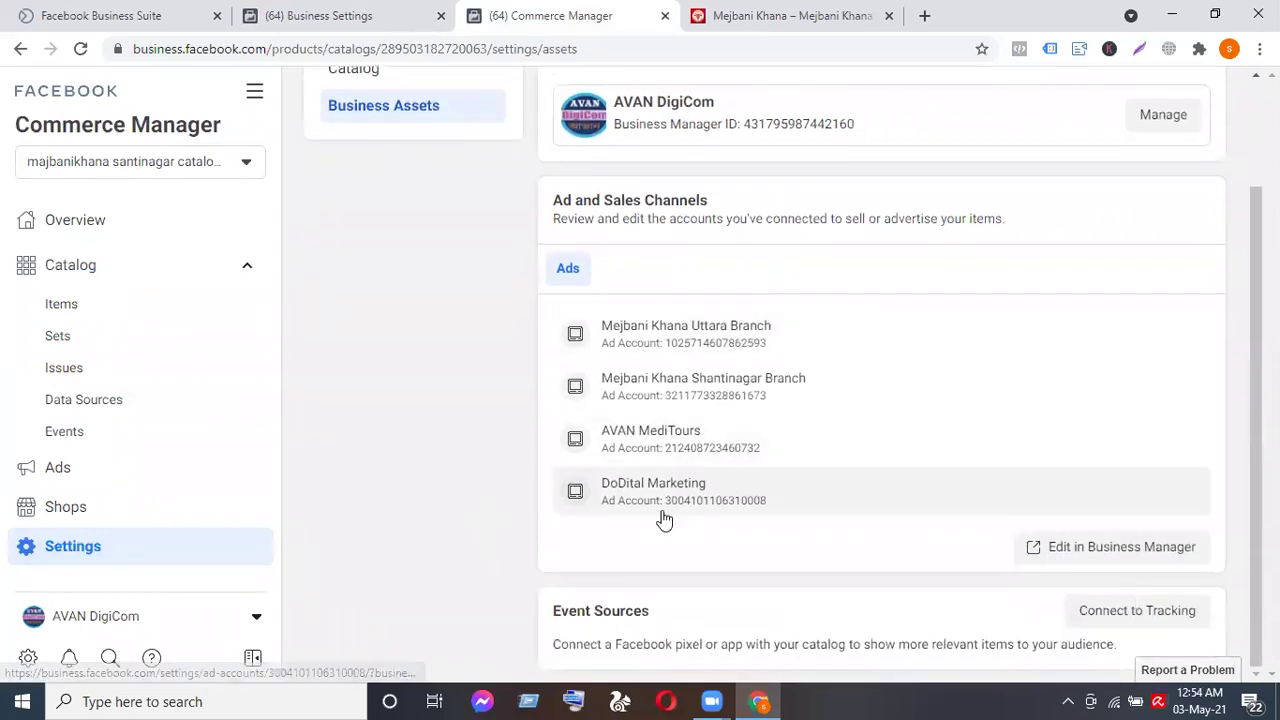
left_click(1123, 628)
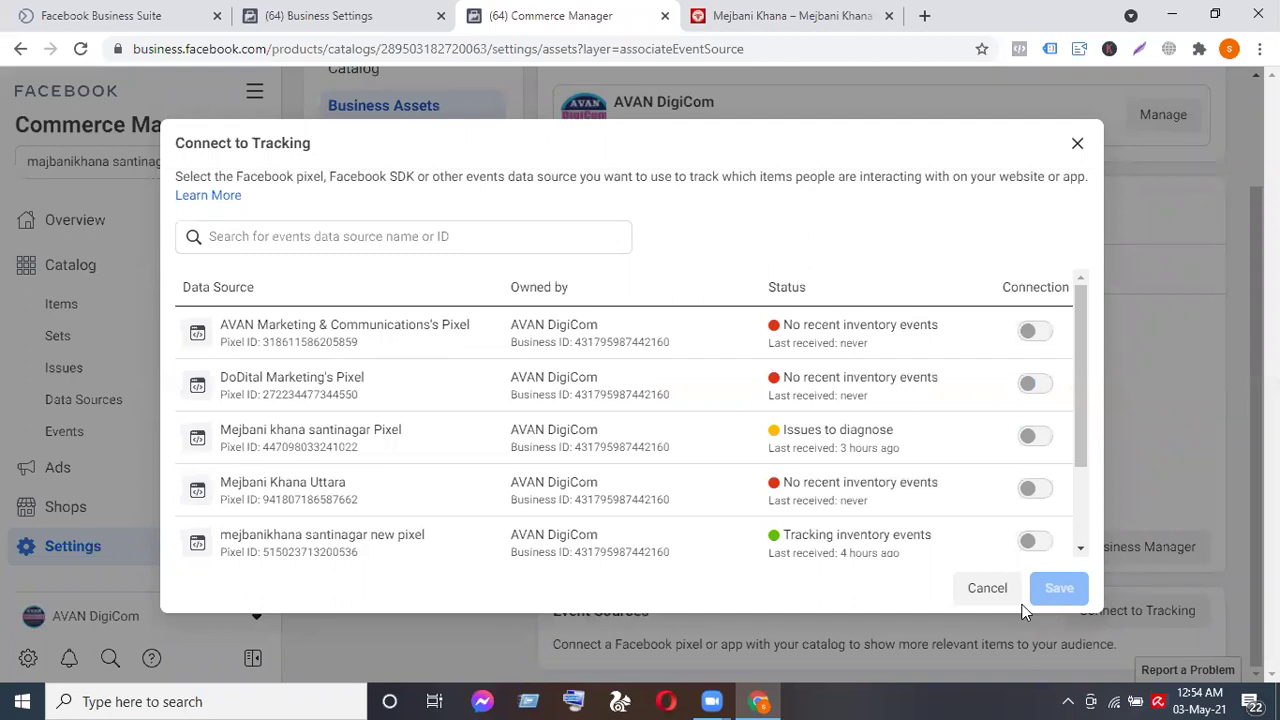
scroll(821, 469, "down", 2)
mouse_move(821, 469)
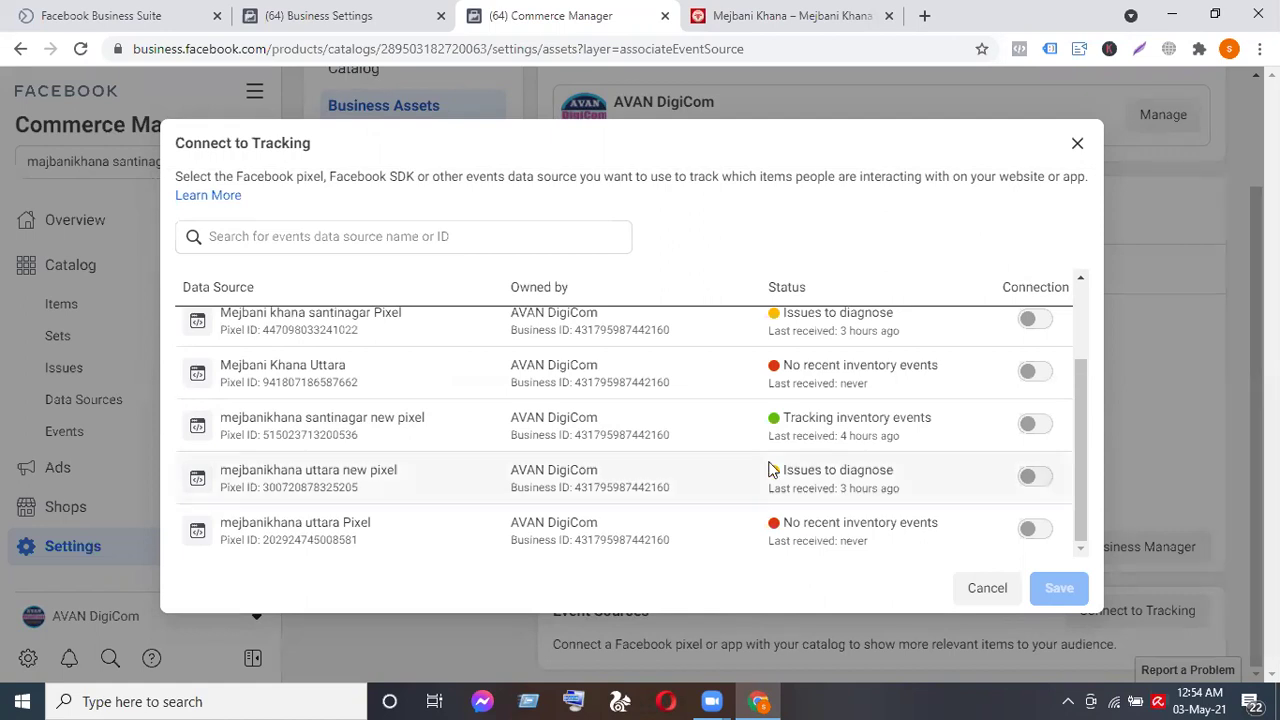
scroll(770, 468, "up", 3)
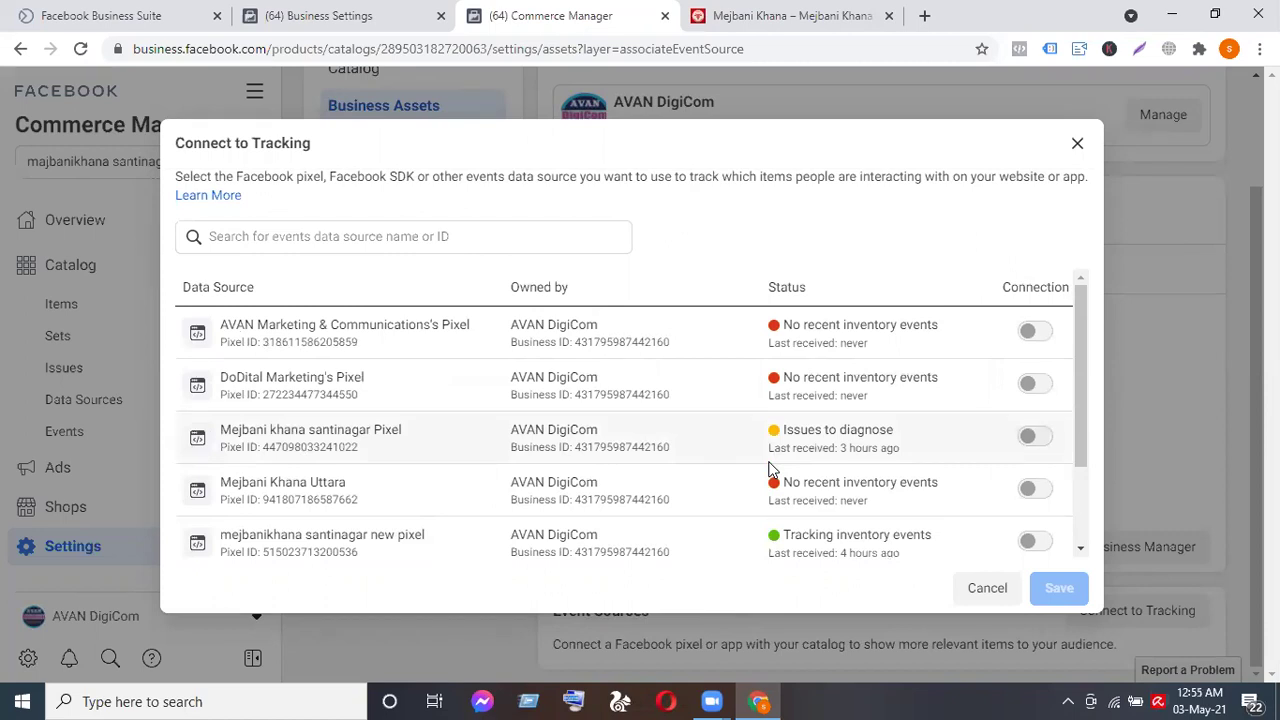
scroll(770, 468, "down", 2)
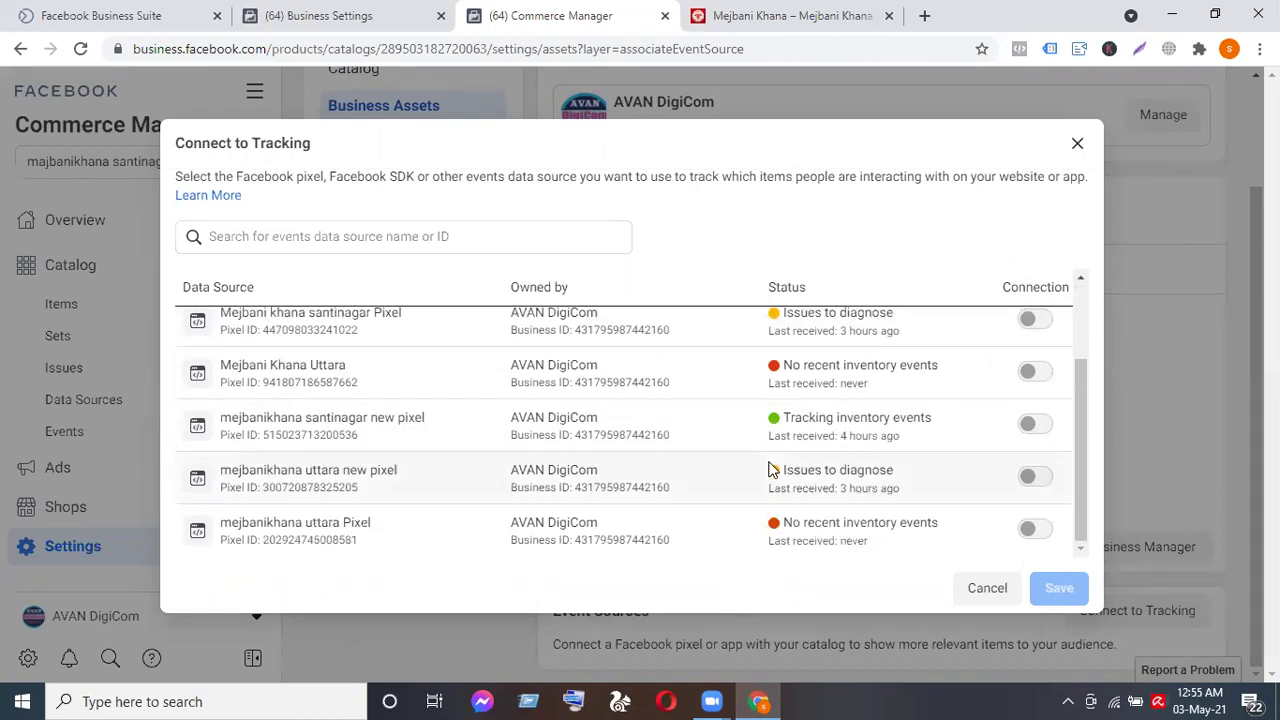
Switch to Business Settings and open the Mejbani khana santinagar Pixel in Events Manager.
left_click(338, 18)
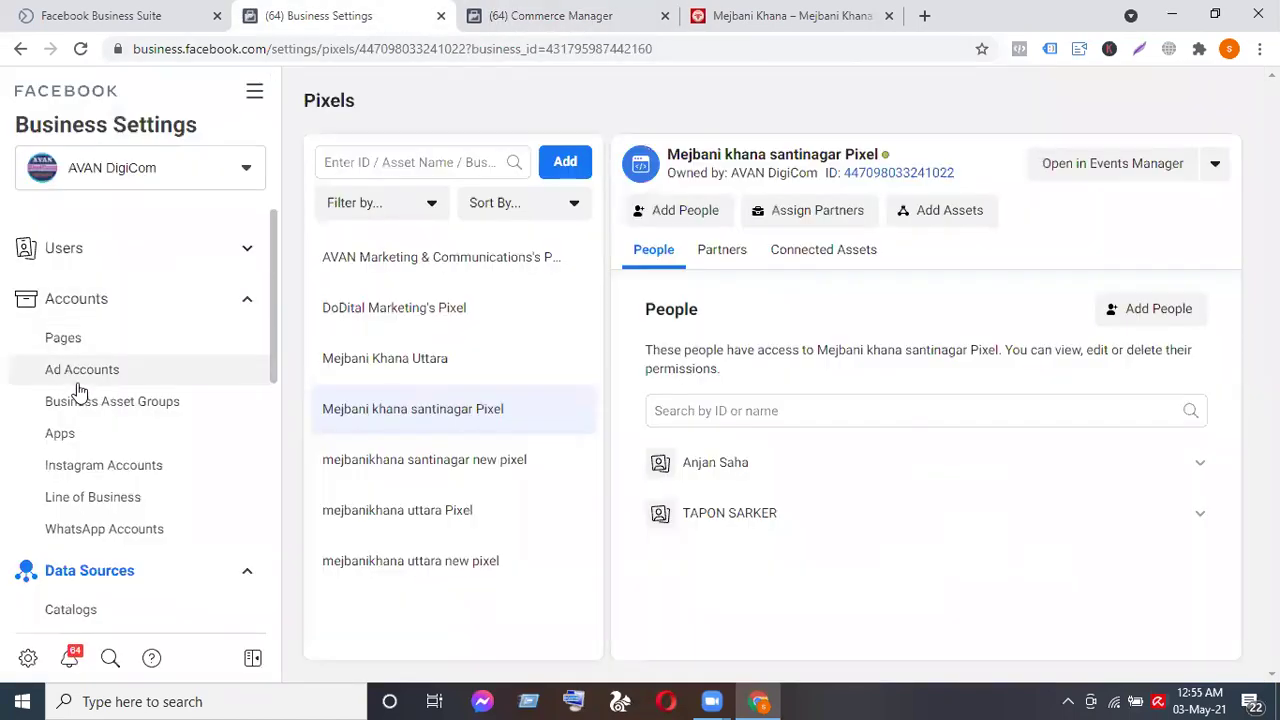
scroll(77, 507, "down", 2)
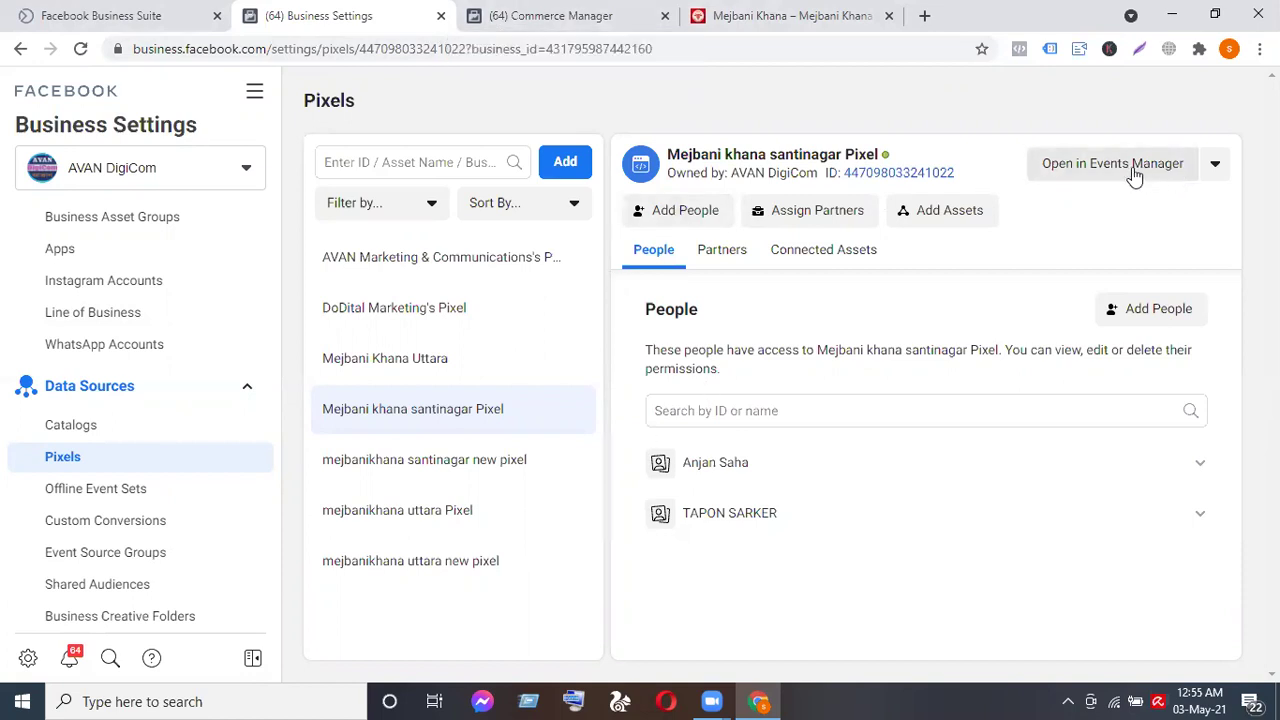
right_click(988, 166)
left_click(975, 108)
left_click_drag(1119, 186, 1093, 166)
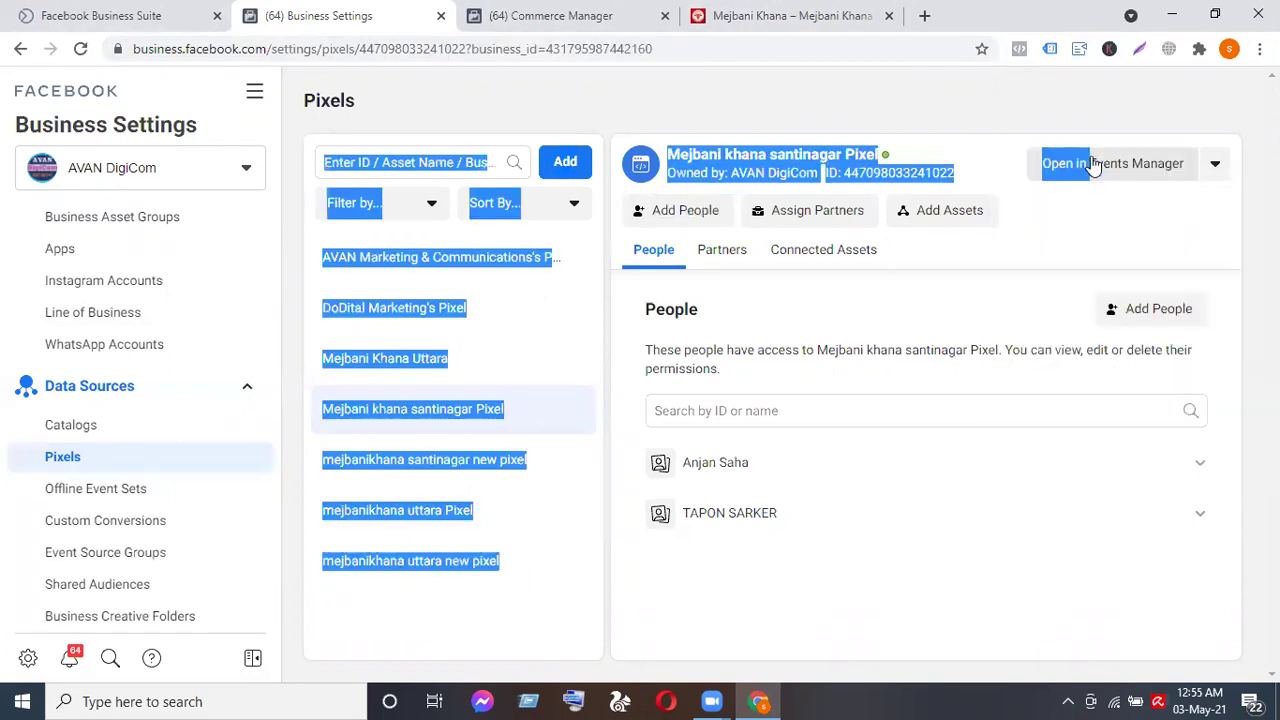
left_click(1089, 105)
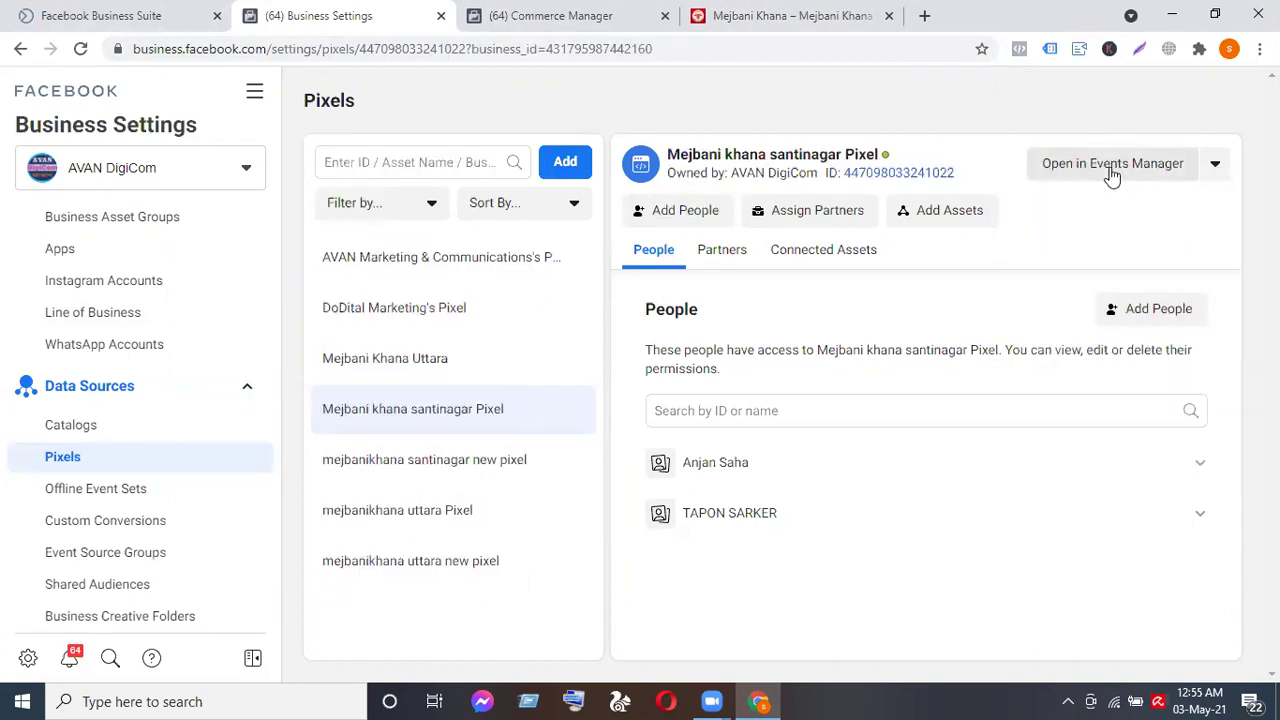
right_click(1110, 170)
left_click(1045, 132)
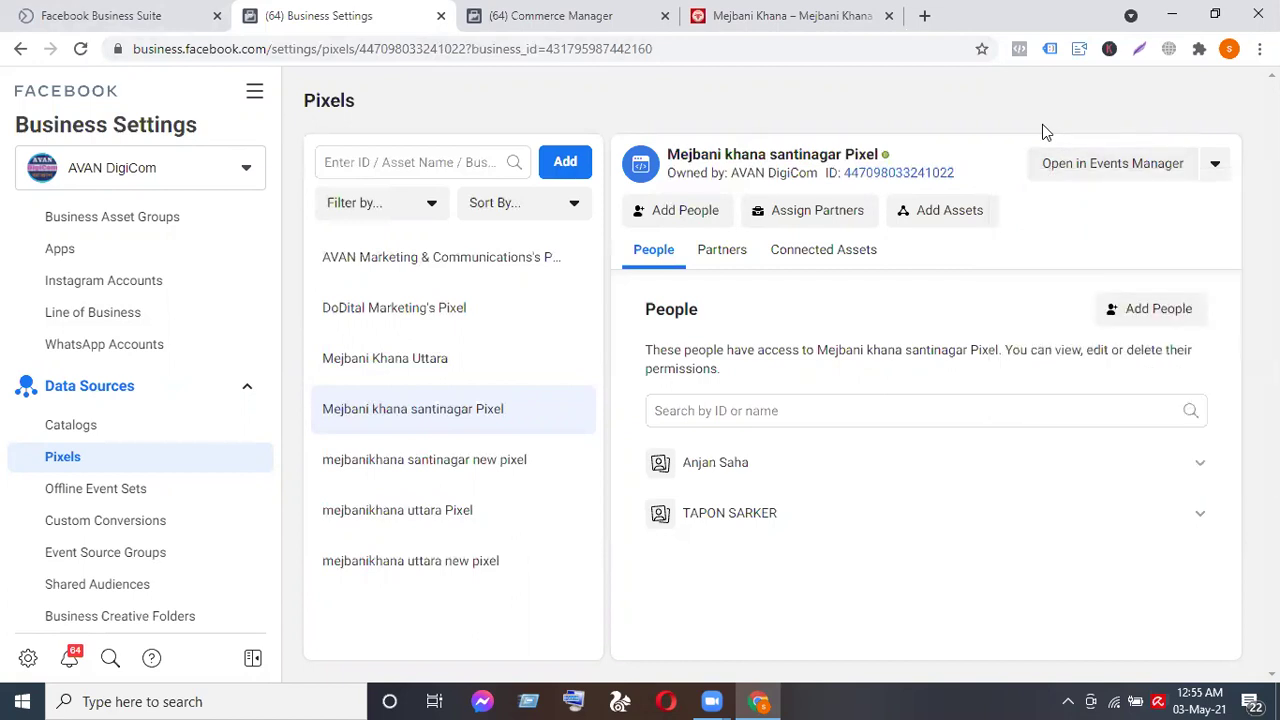
left_click(1068, 168)
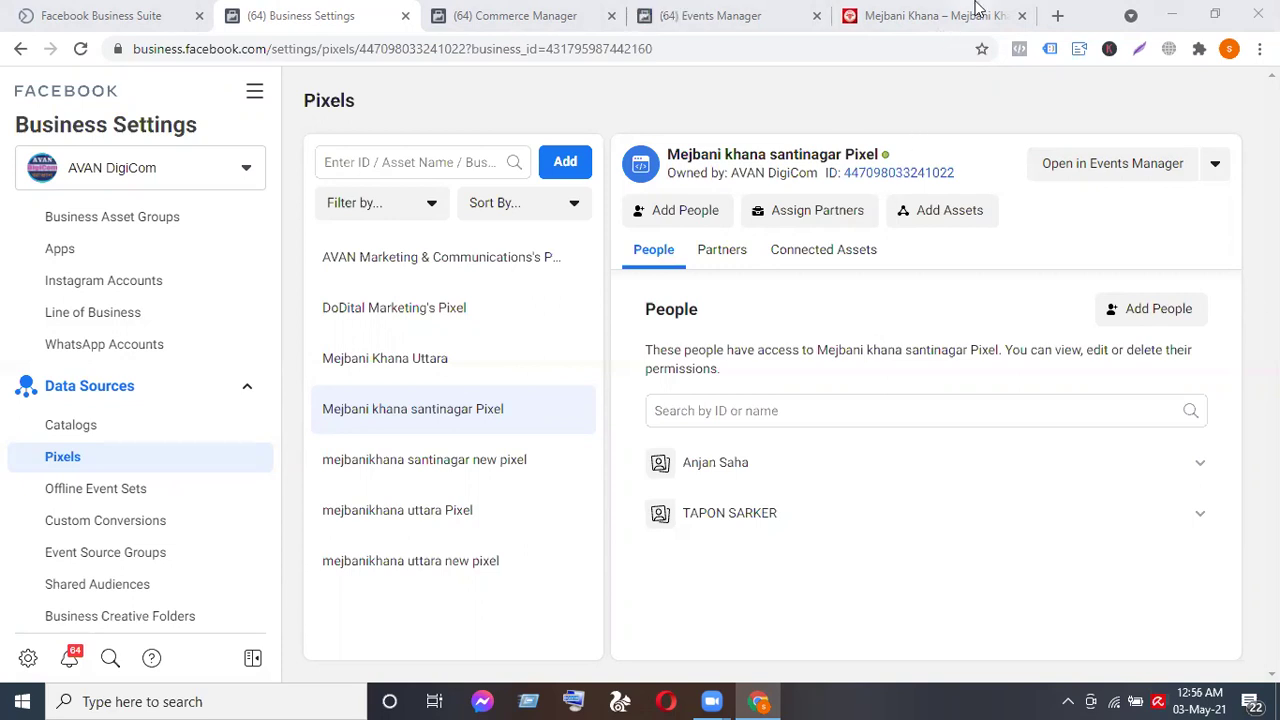
Open a new browser tab and enter "tagma" as its address without loading it.
left_click(1057, 16)
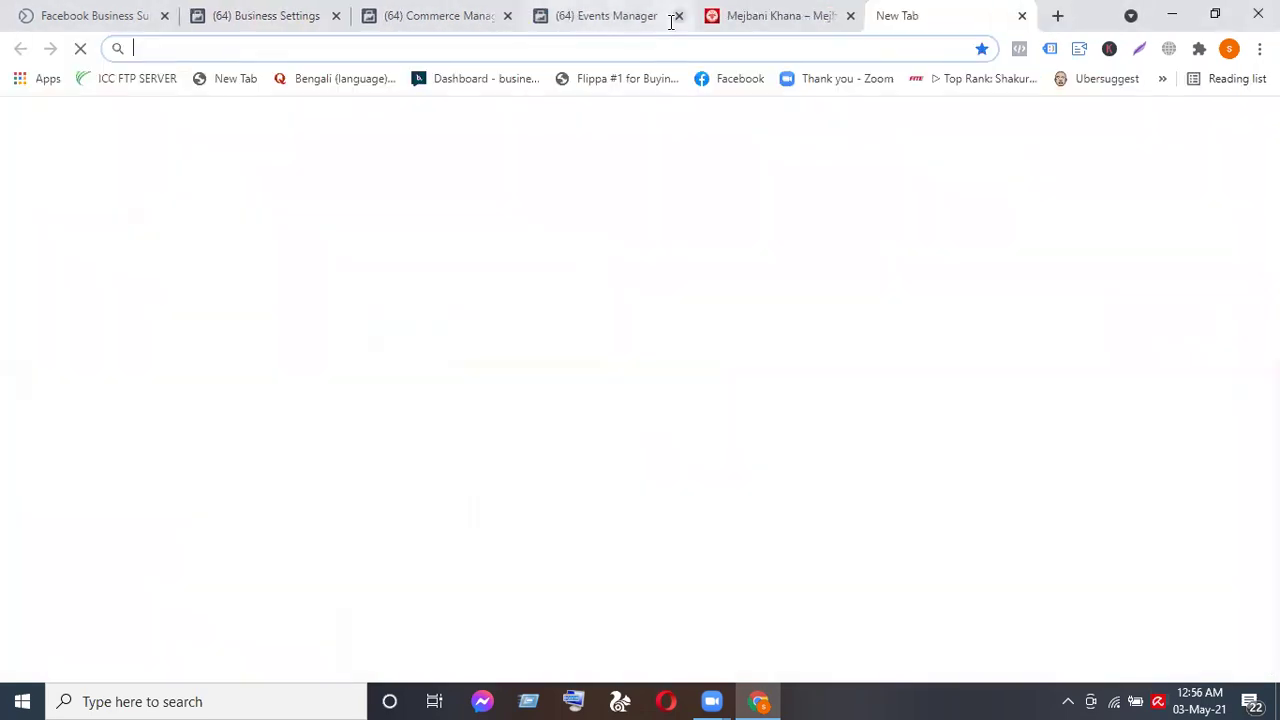
left_click(657, 54)
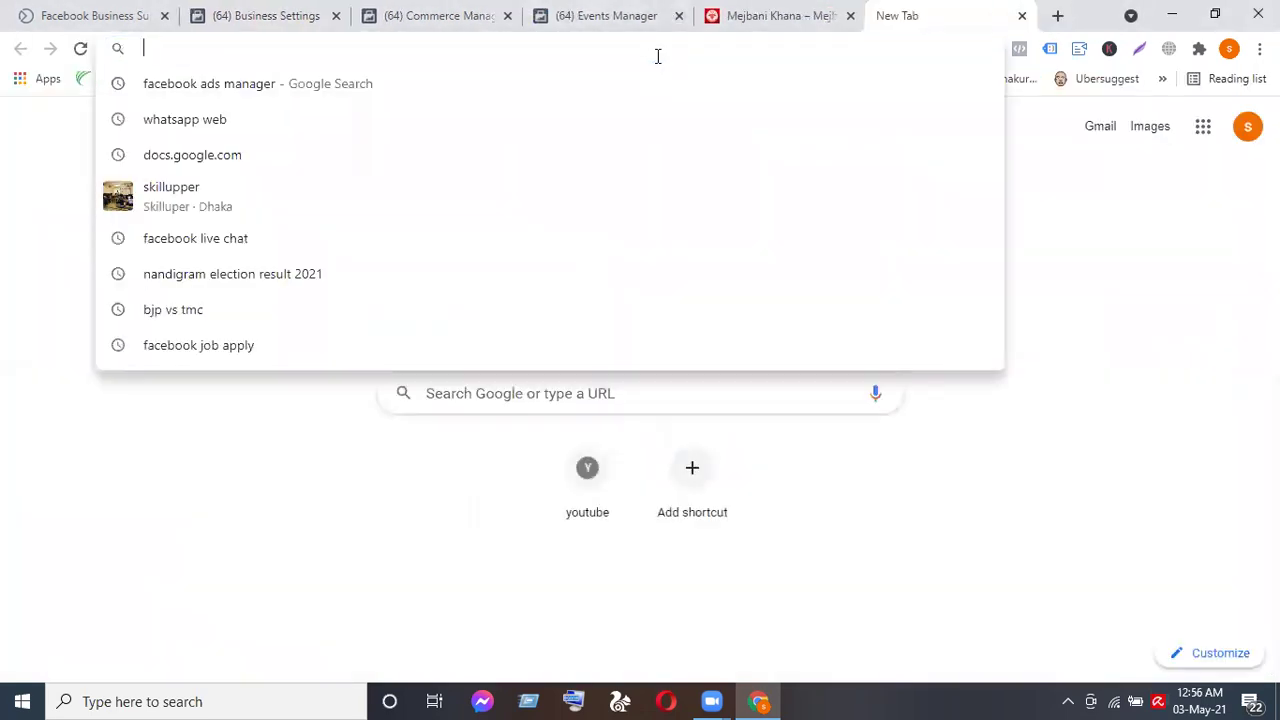
type("tagma")
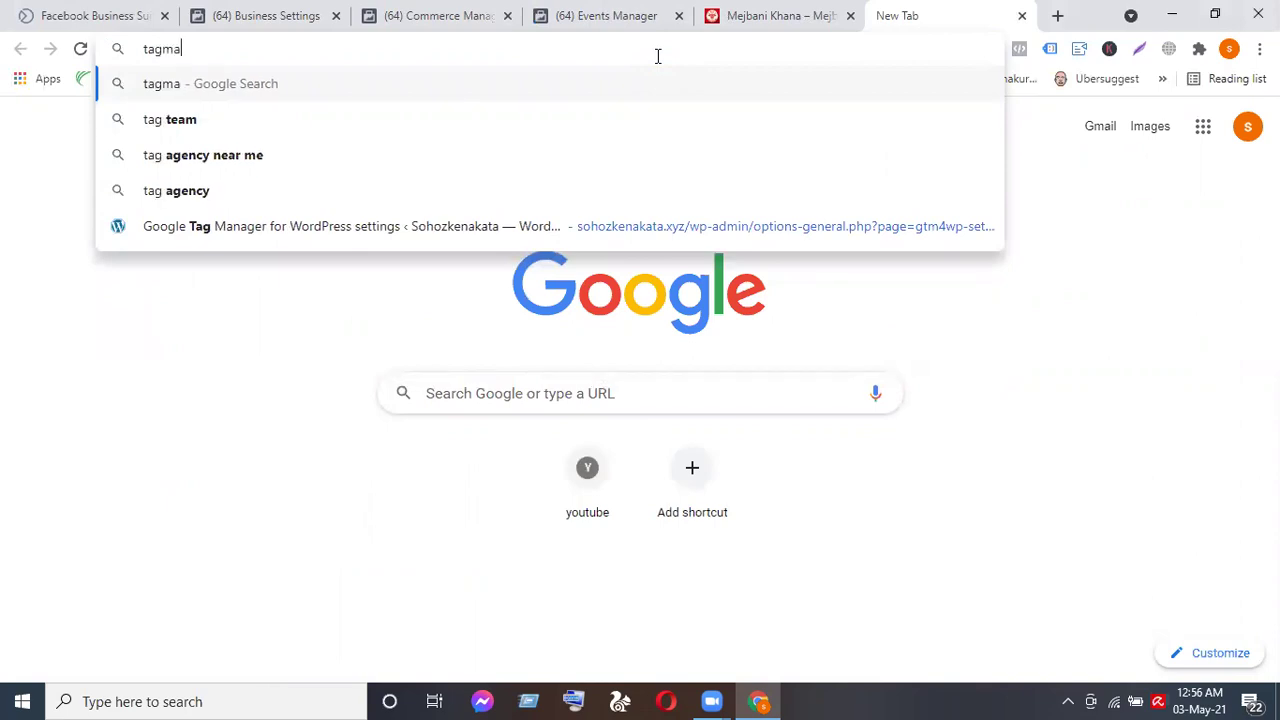
Switch to Events Manager and examine the events received by the Mejbani khana santinagar Pixel in its overview.
left_click(583, 8)
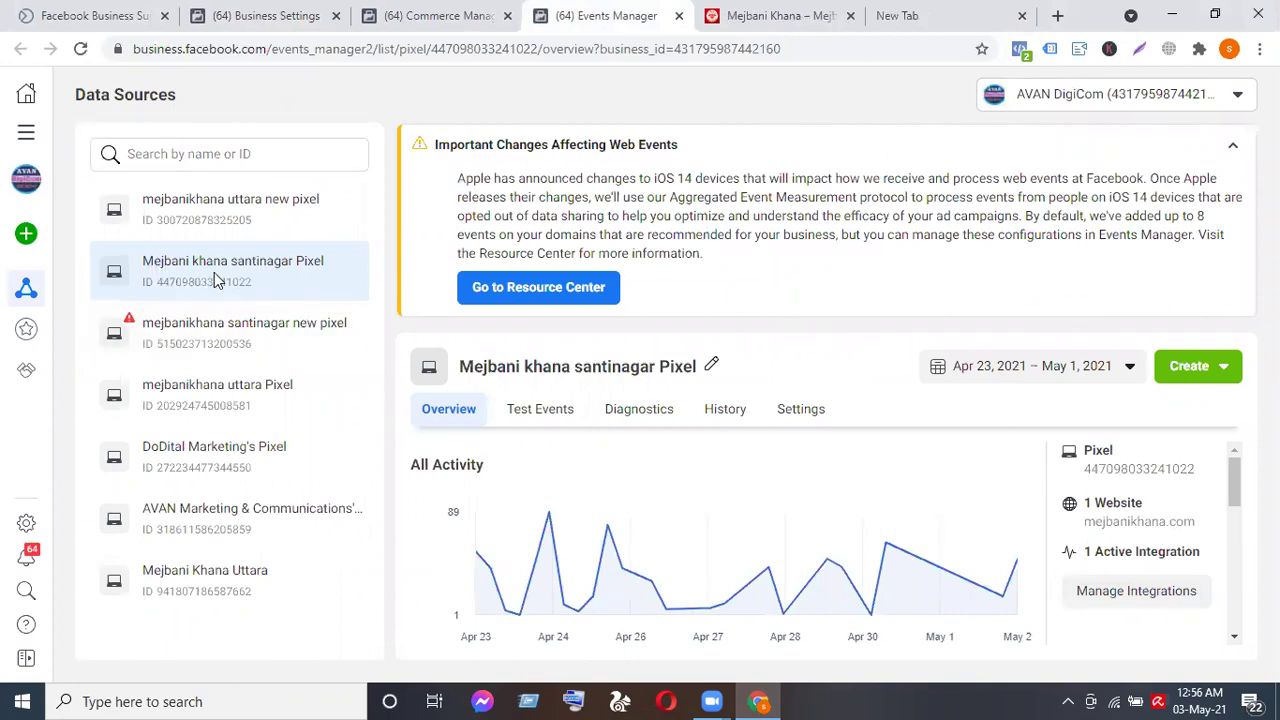
left_click(1234, 636)
scroll(1234, 636, "down", 5)
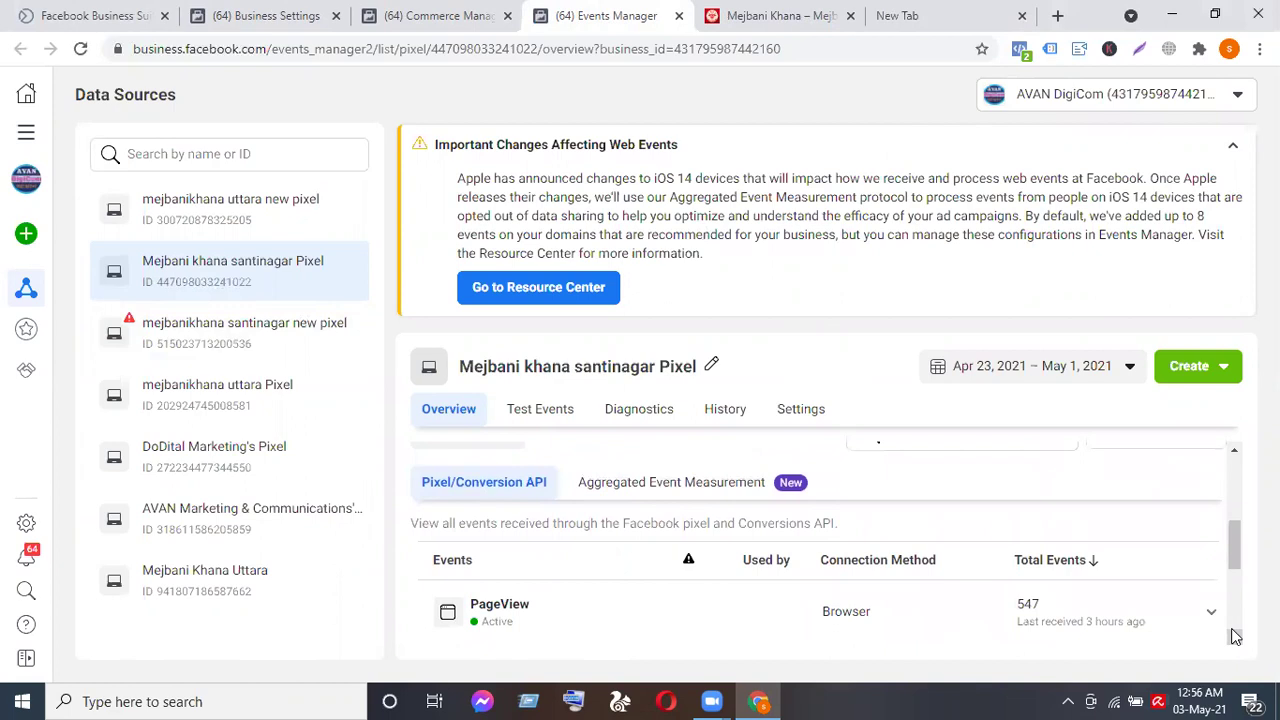
Read through the Mejbani khana santinagar Pixel's event list from PageView down to add to cart 1.
left_click(1234, 636)
left_click(1234, 636)
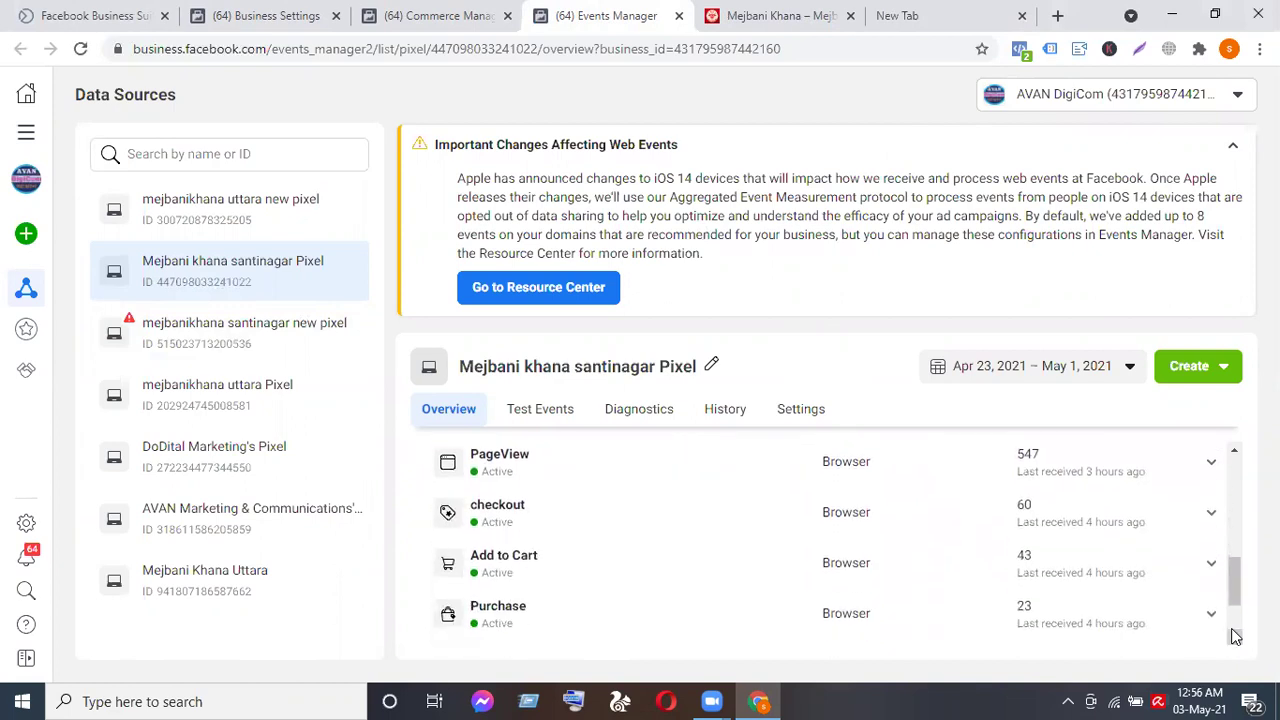
left_click(1234, 636)
scroll(657, 537, "up", 1)
scroll(657, 537, "up", 3)
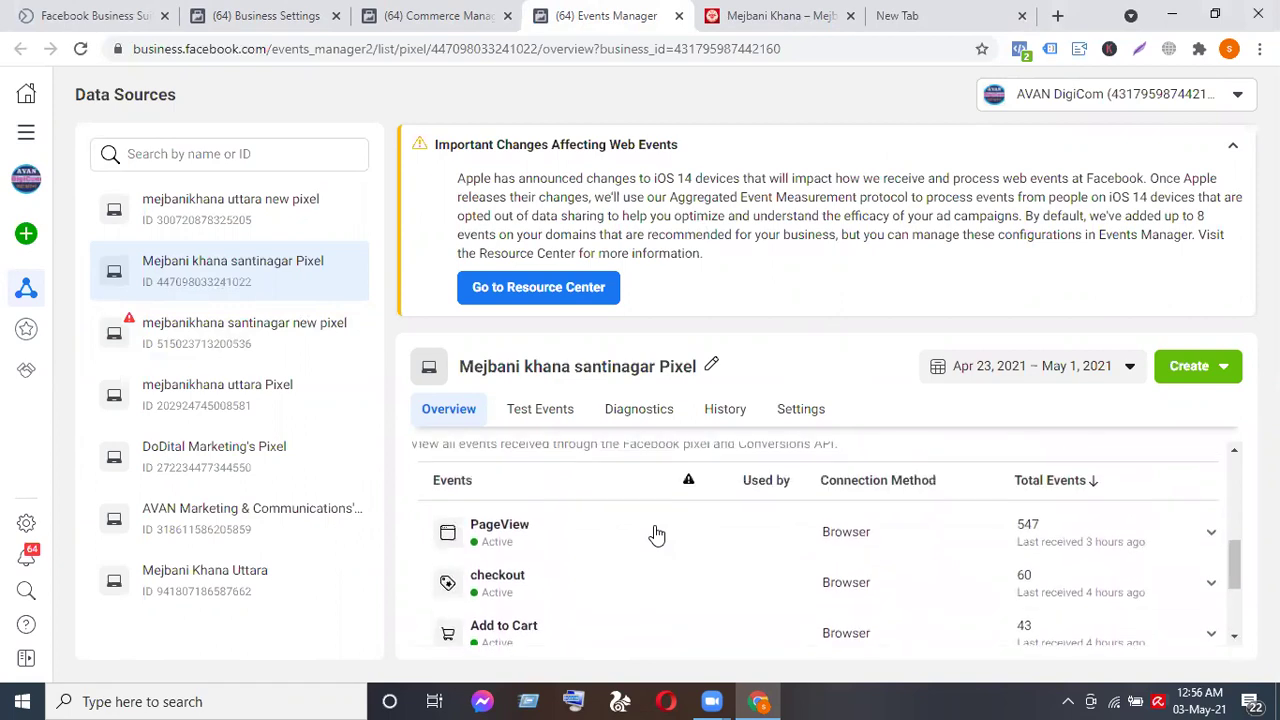
scroll(657, 537, "down", 3)
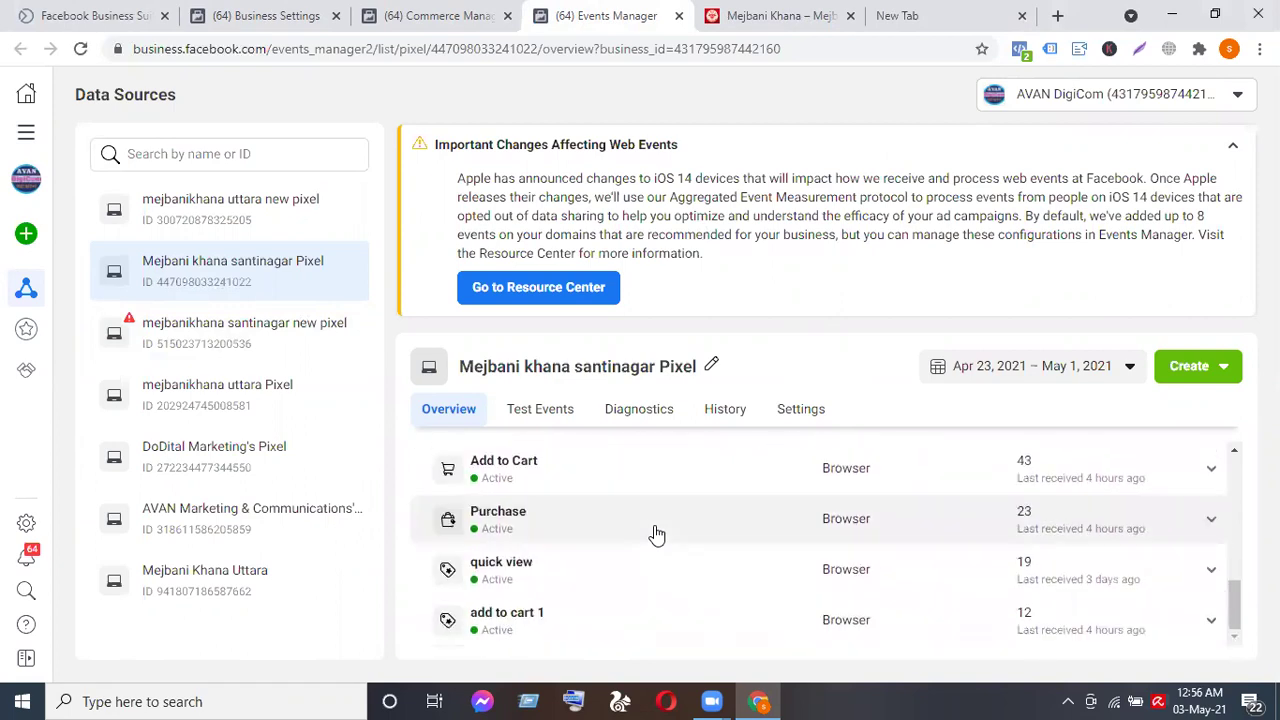
scroll(657, 537, "up", 5)
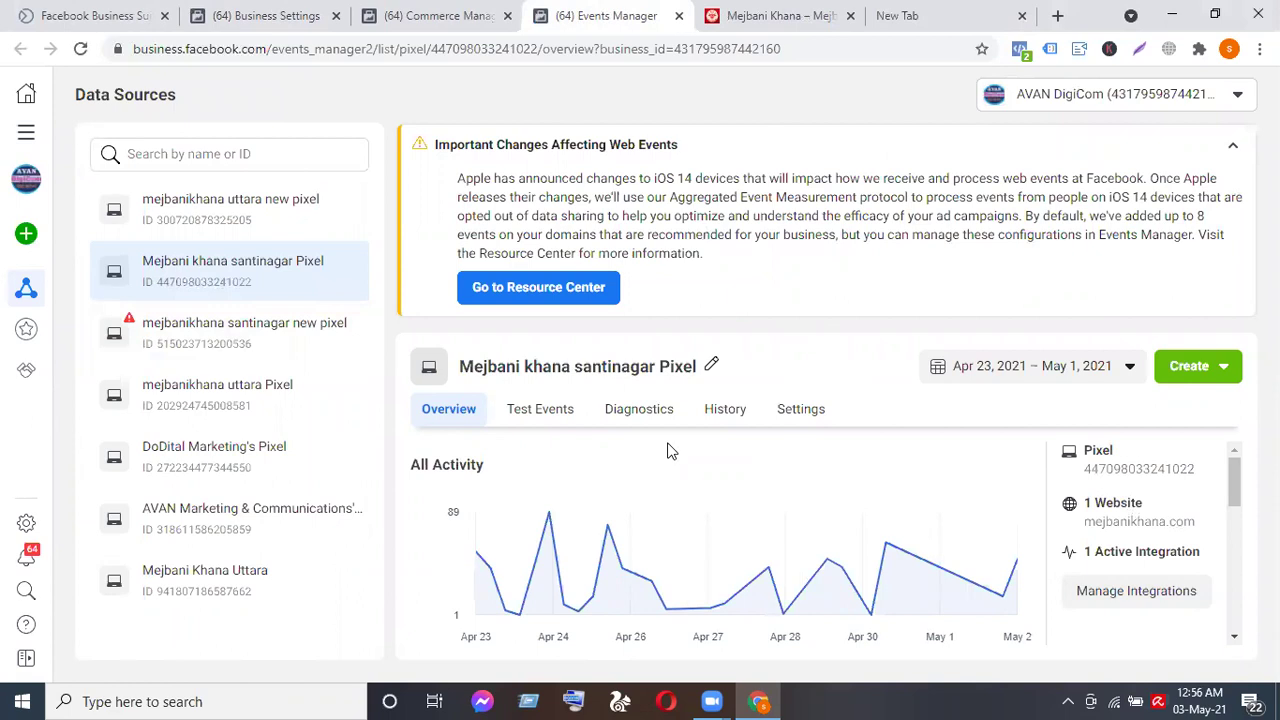
Switch to the blank browser tab and open tagmanager.google.com at the tags of the mejbanikhanasantinagar container.
left_click(900, 15)
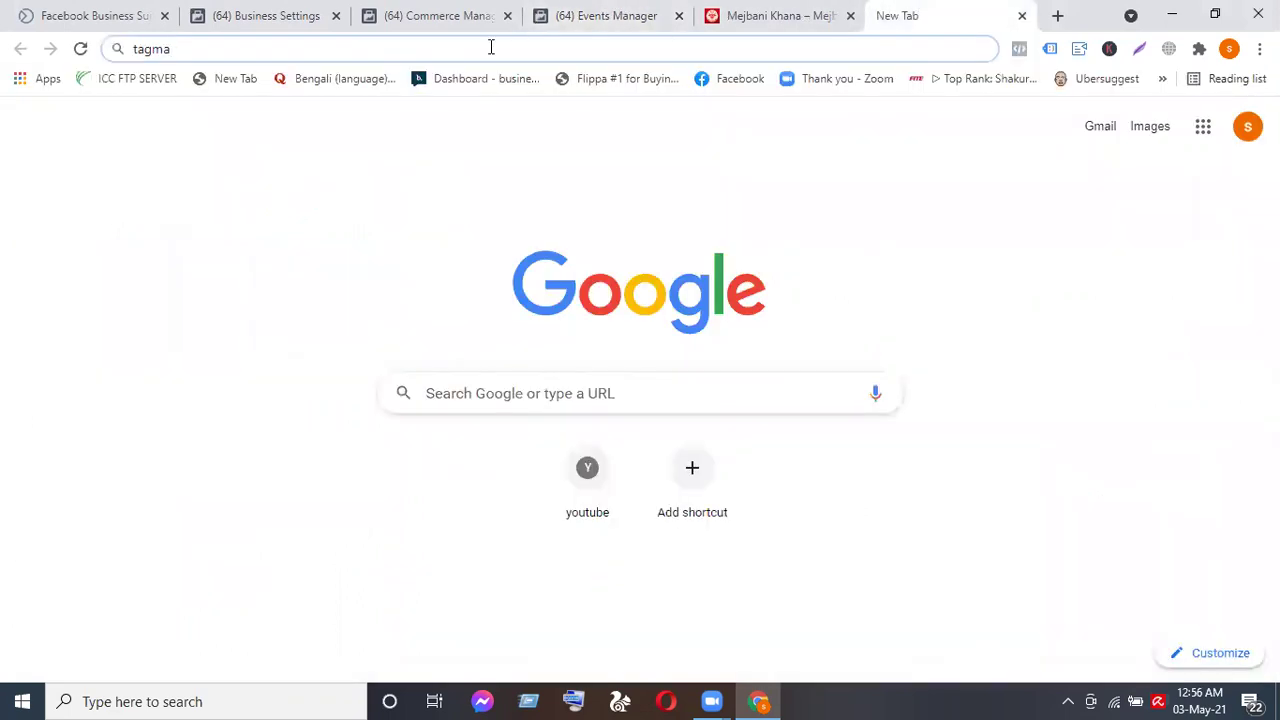
type("na")
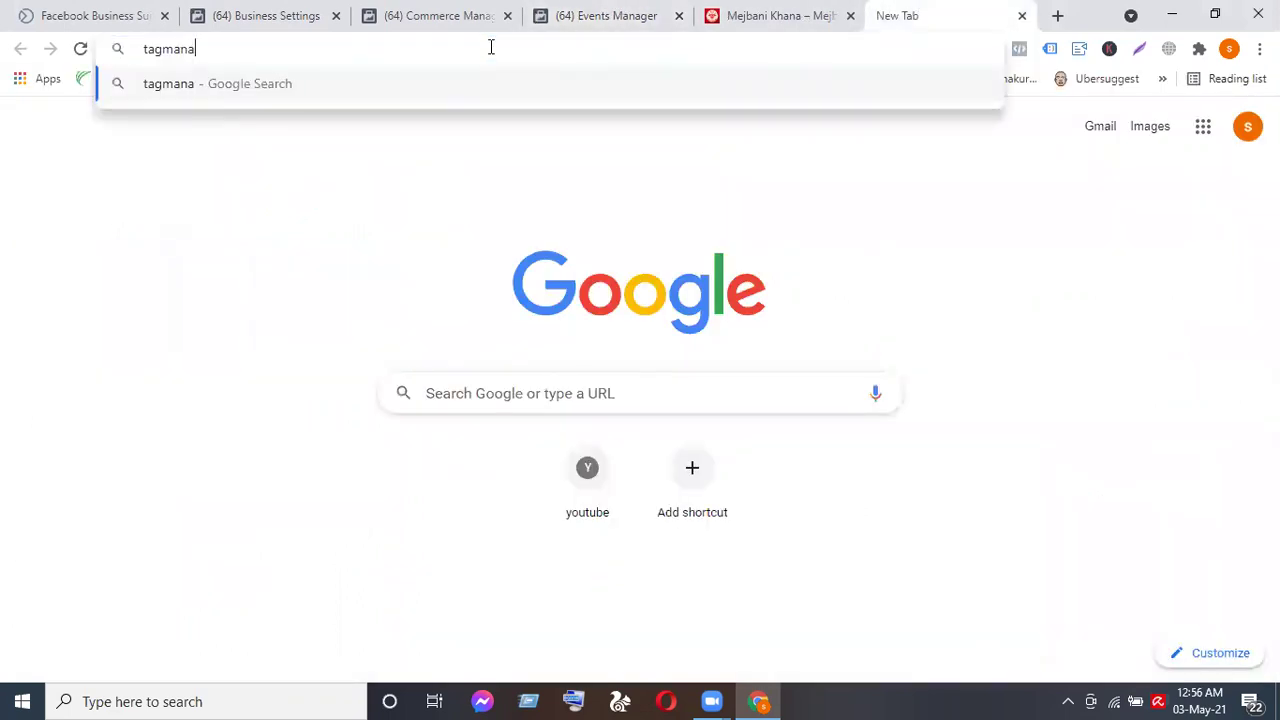
type("ger")
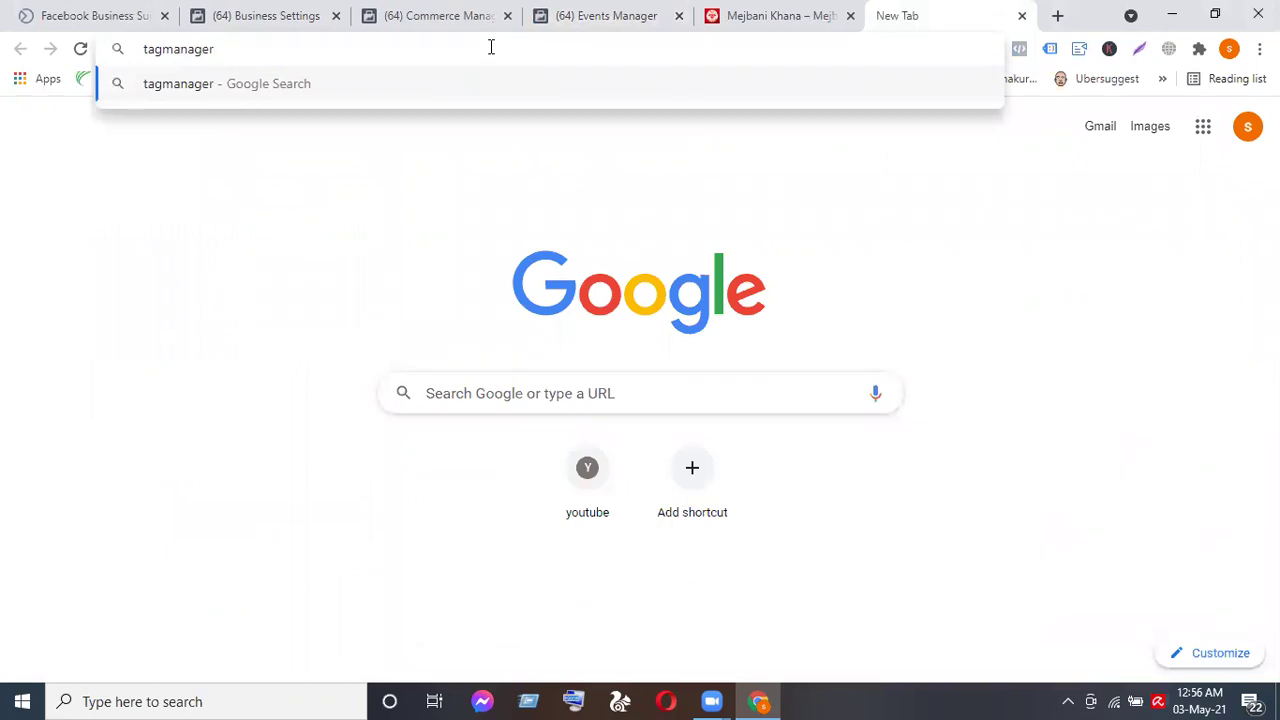
type(".go")
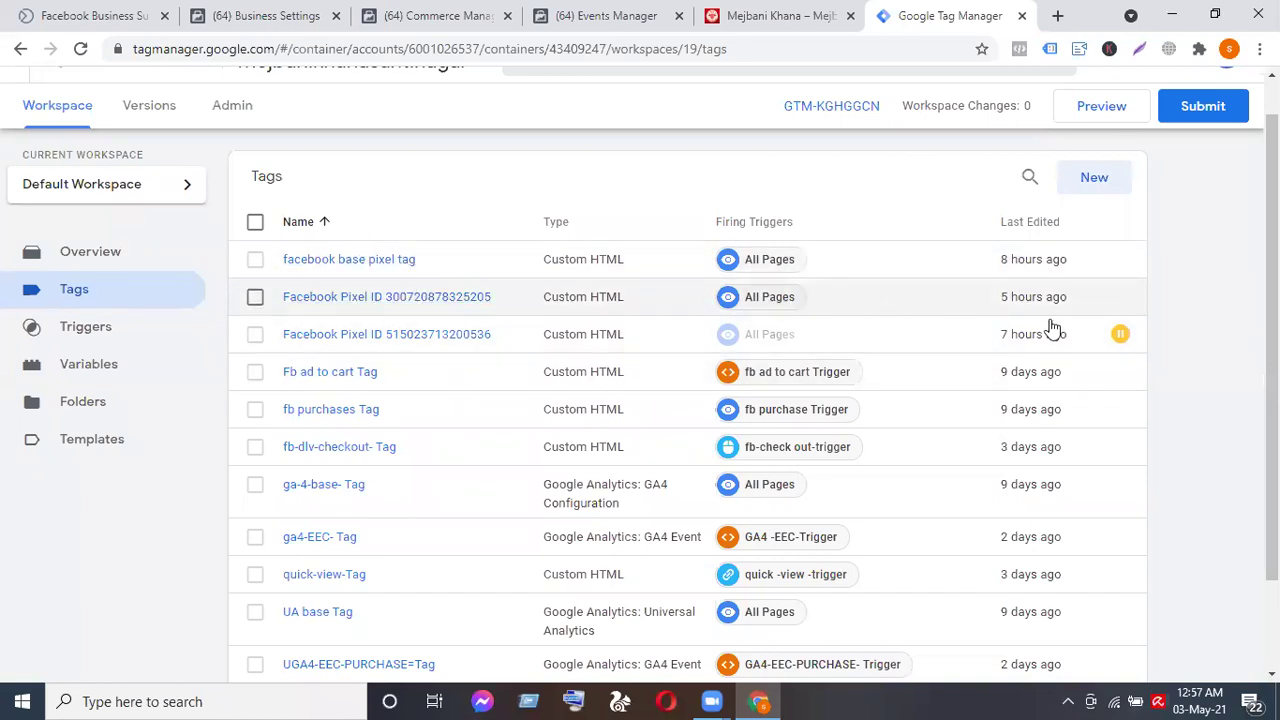
Open the facebook base pixel tag from the container's tags and compare its pixel ID with the one in Events Manager.
scroll(703, 220, "down", 2)
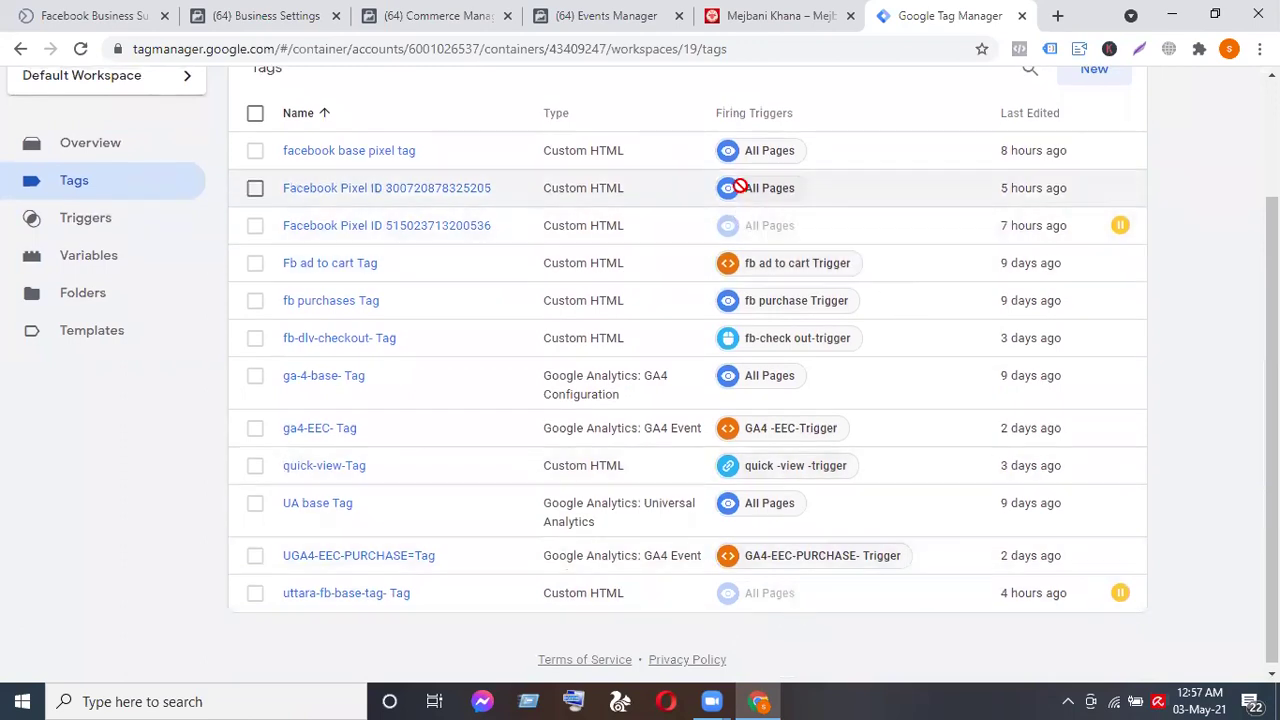
scroll(741, 227, "up", 2)
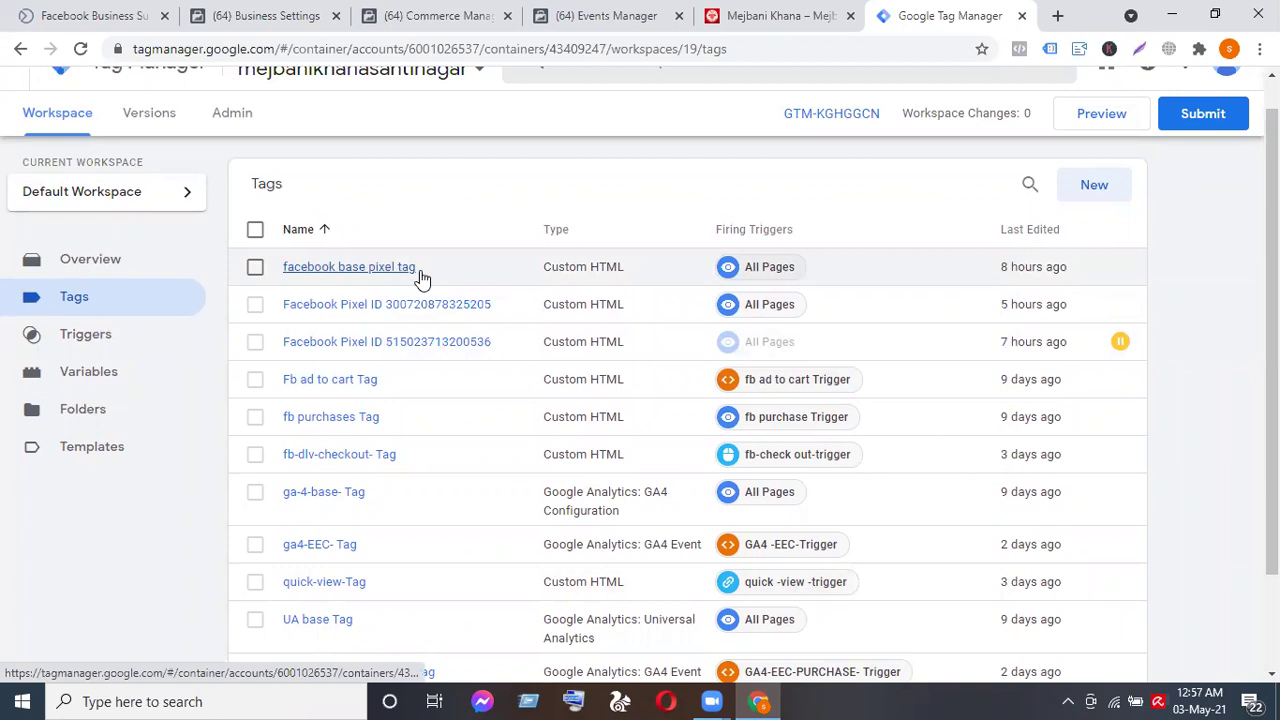
scroll(416, 234, "up", 1)
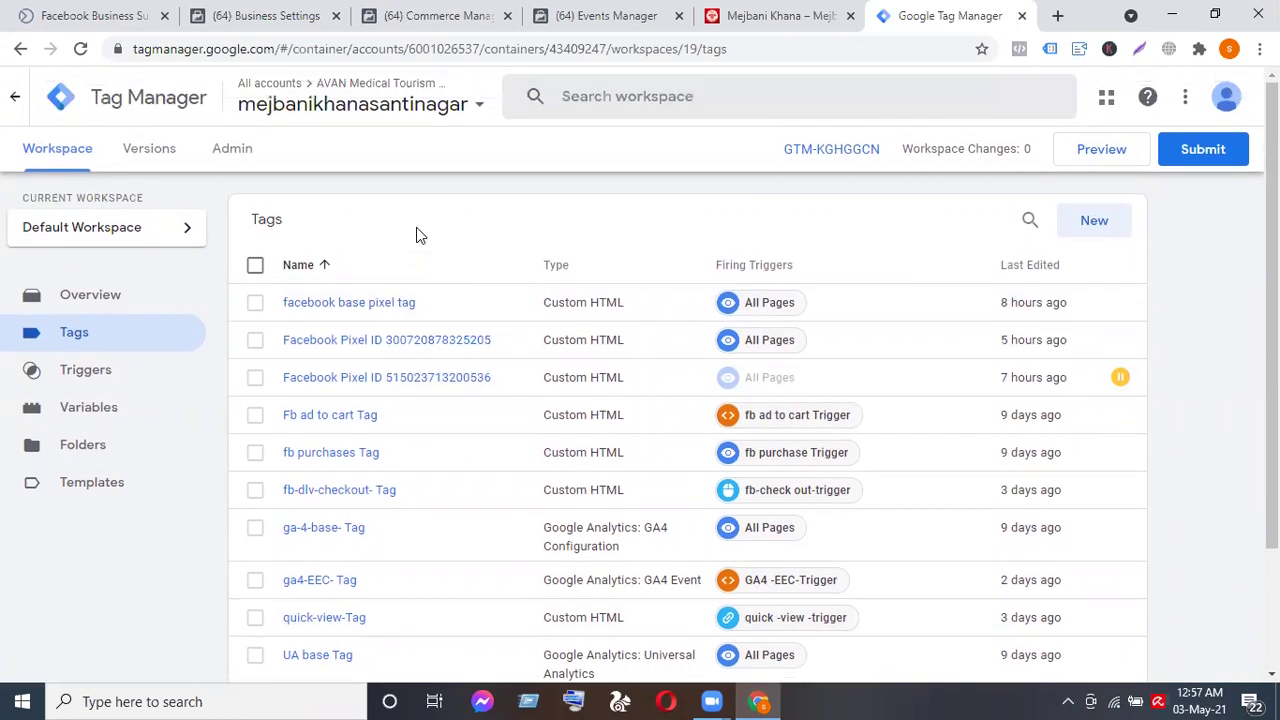
left_click(355, 304)
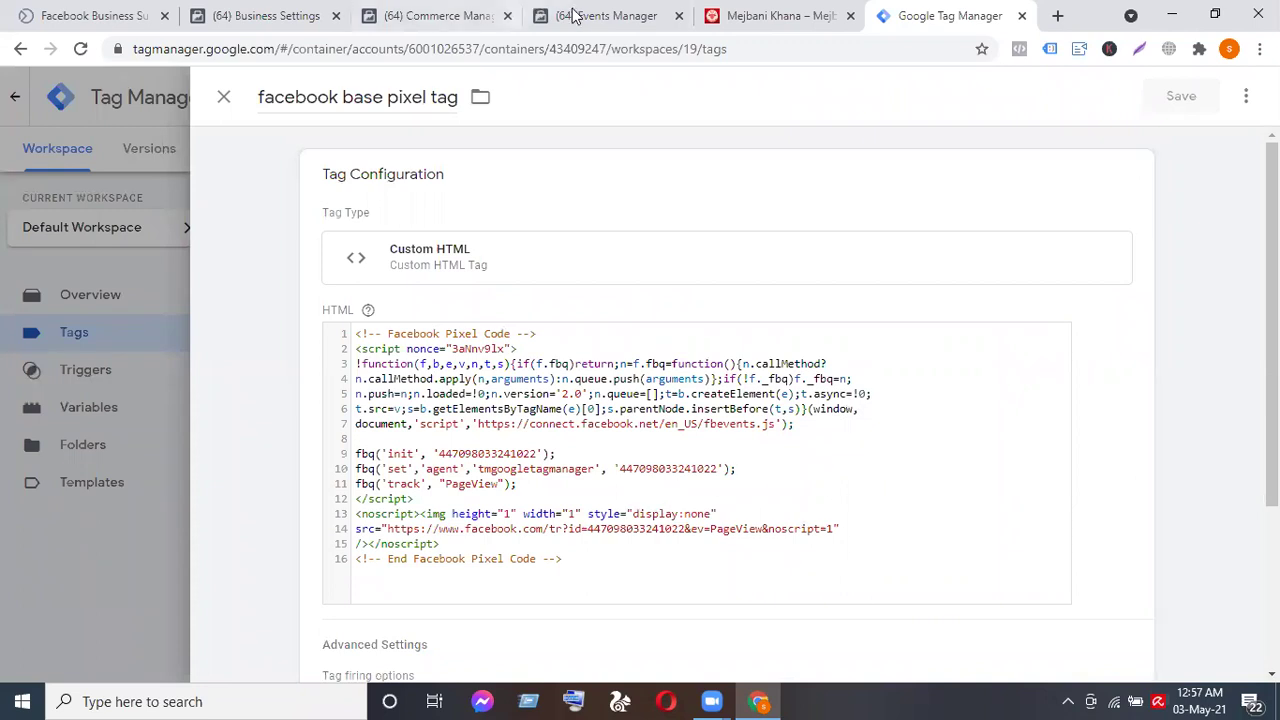
left_click(617, 18)
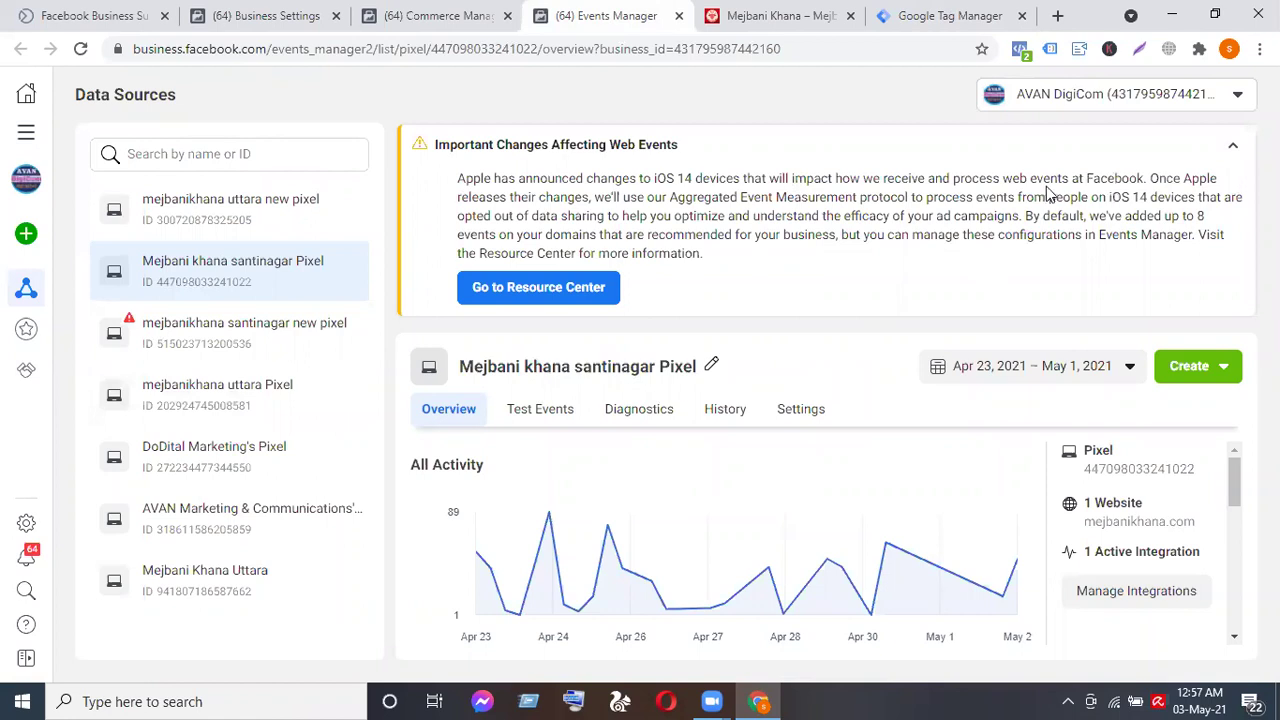
left_click(945, 16)
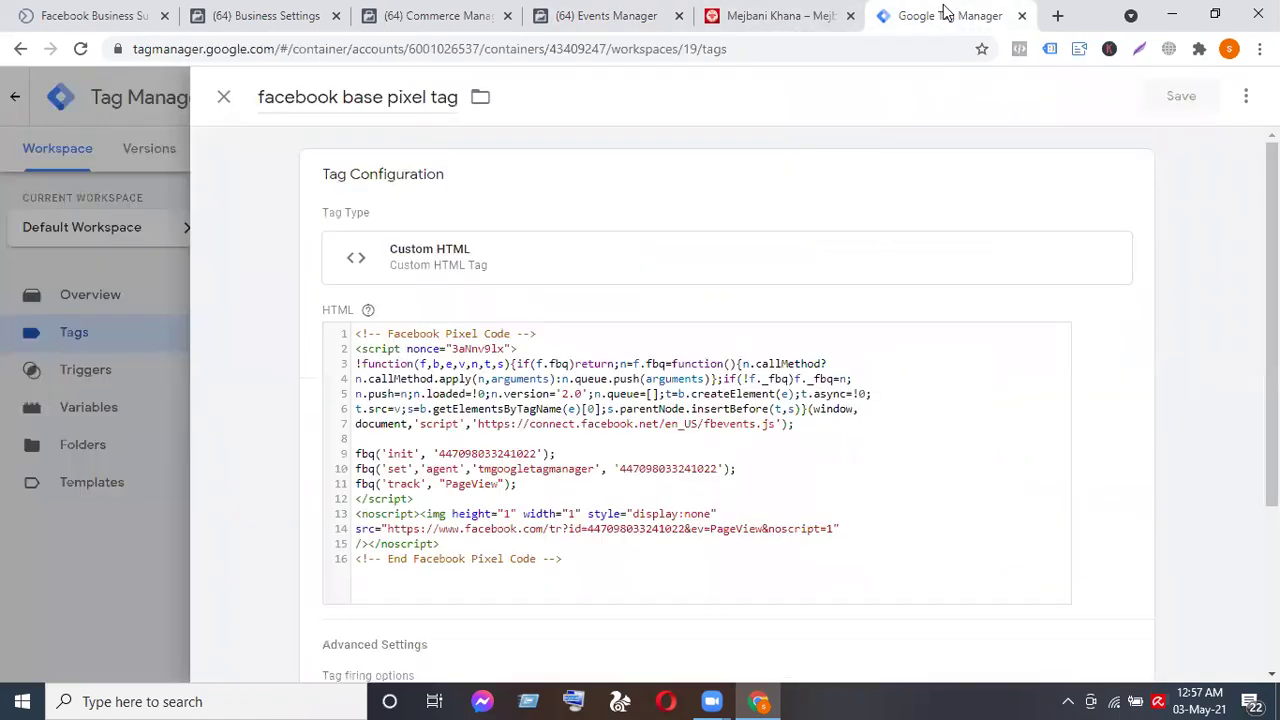
Examine the facebook base pixel tag's HTML code, firing option and trigger, and close the tag without changes.
scroll(876, 341, "down", 1)
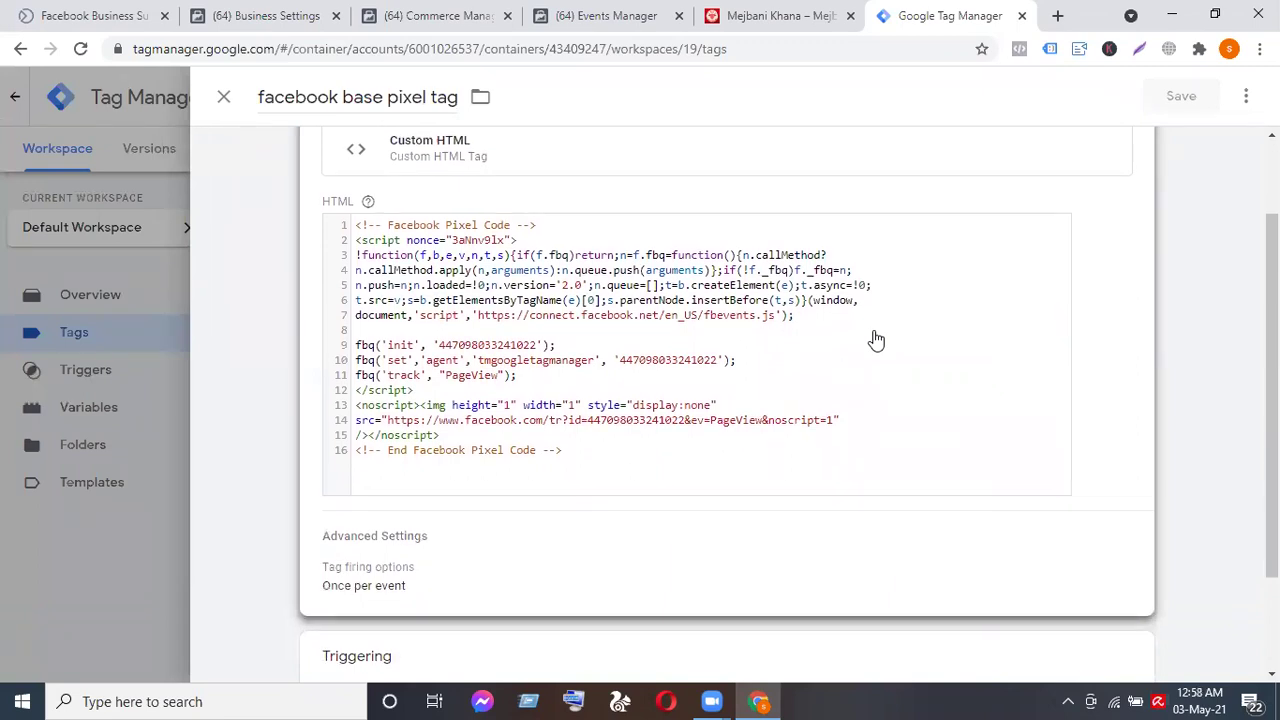
scroll(876, 341, "down", 1)
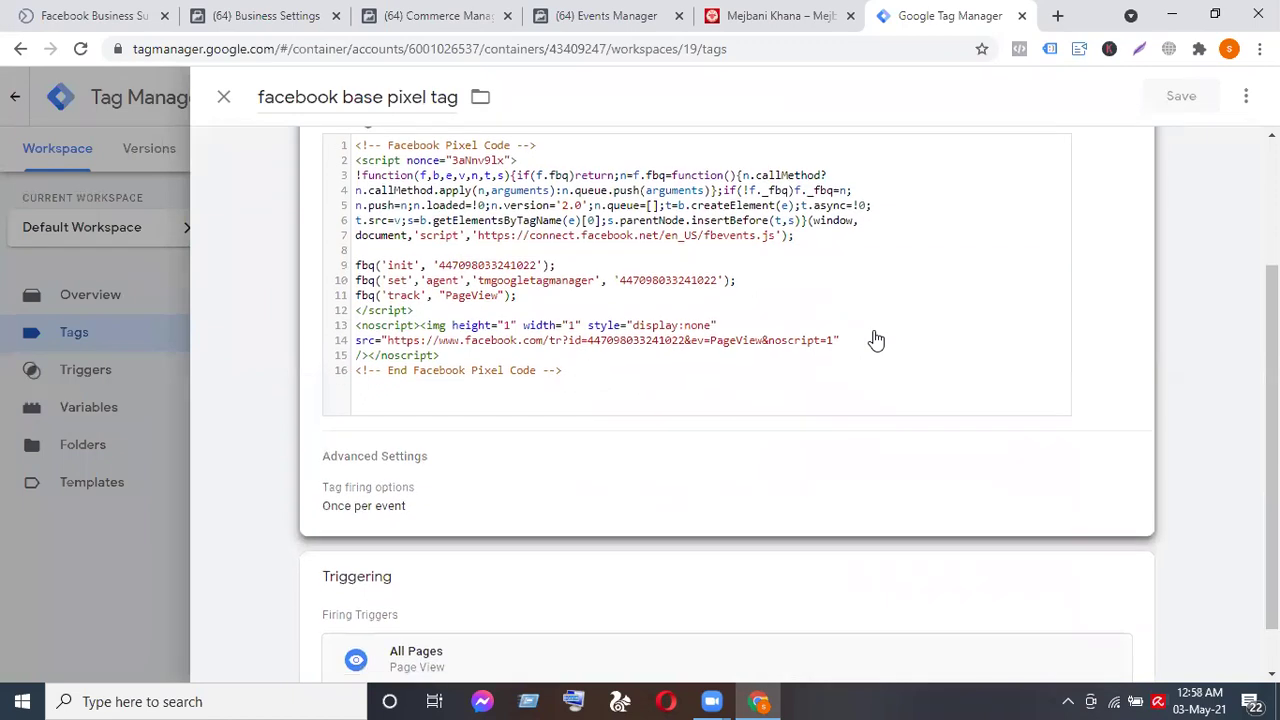
scroll(876, 341, "up", 1)
scroll(876, 341, "up", 1)
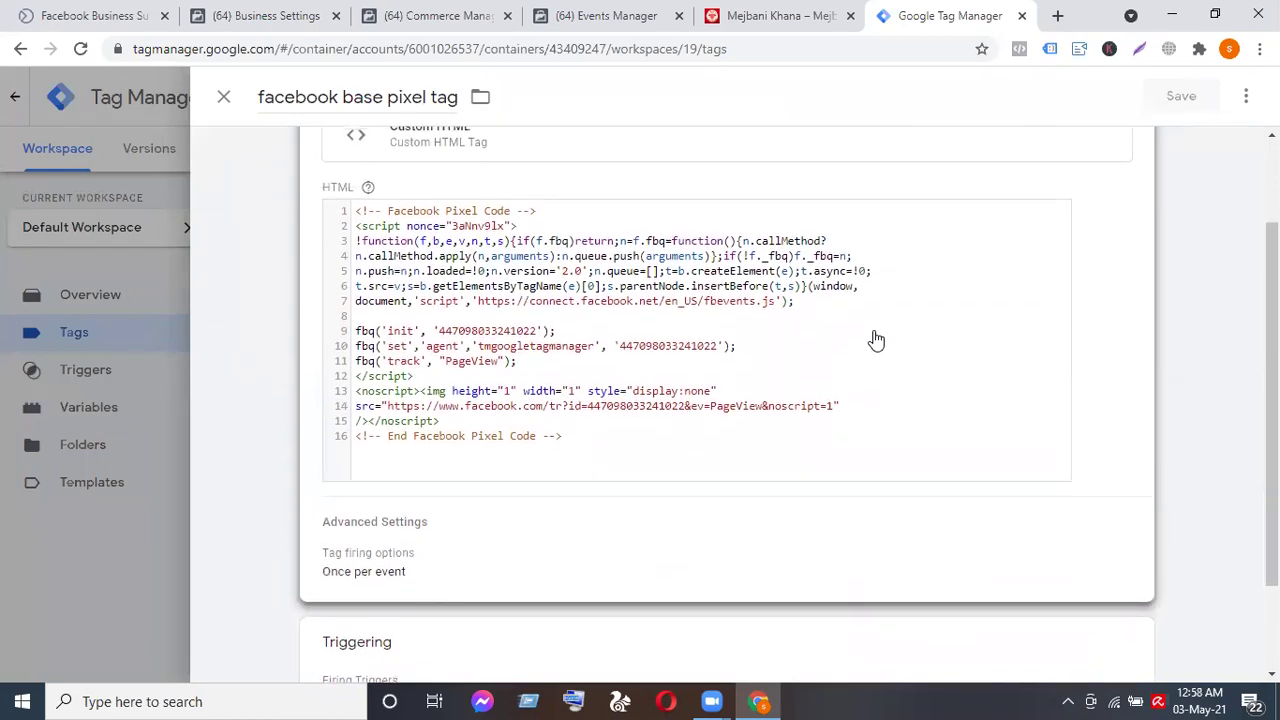
scroll(876, 341, "up", 1)
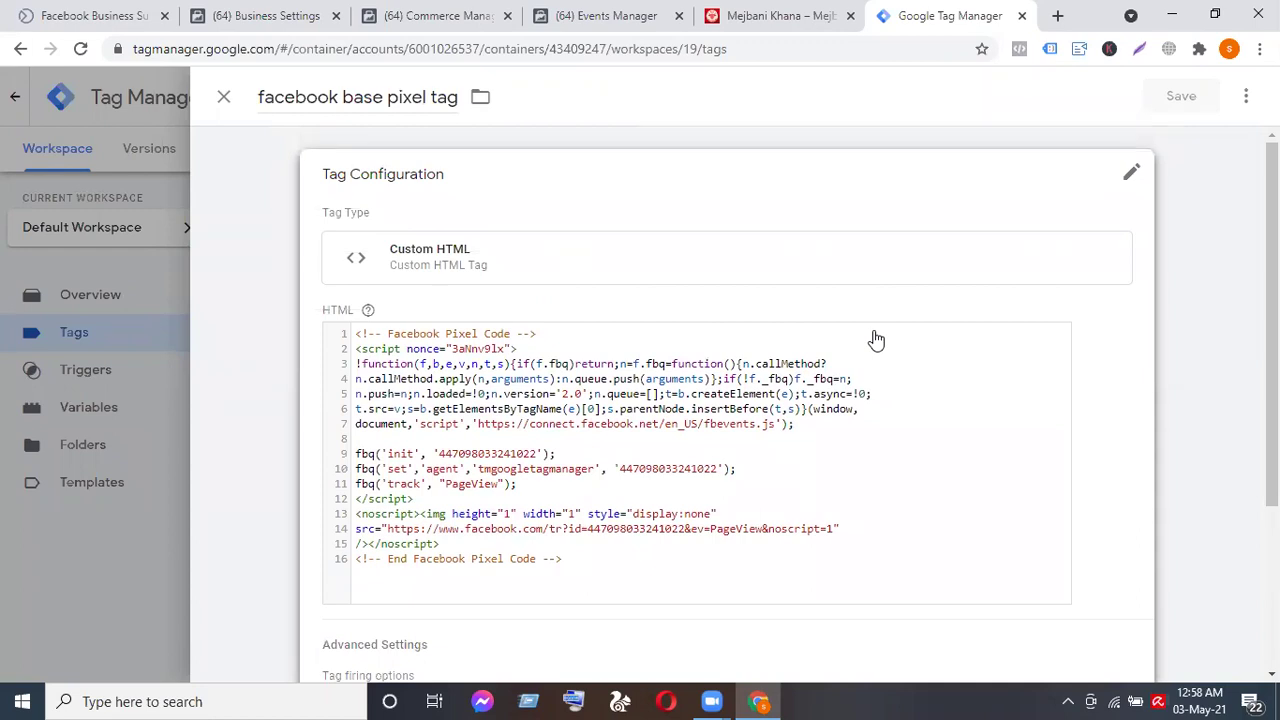
scroll(614, 554, "down", 1)
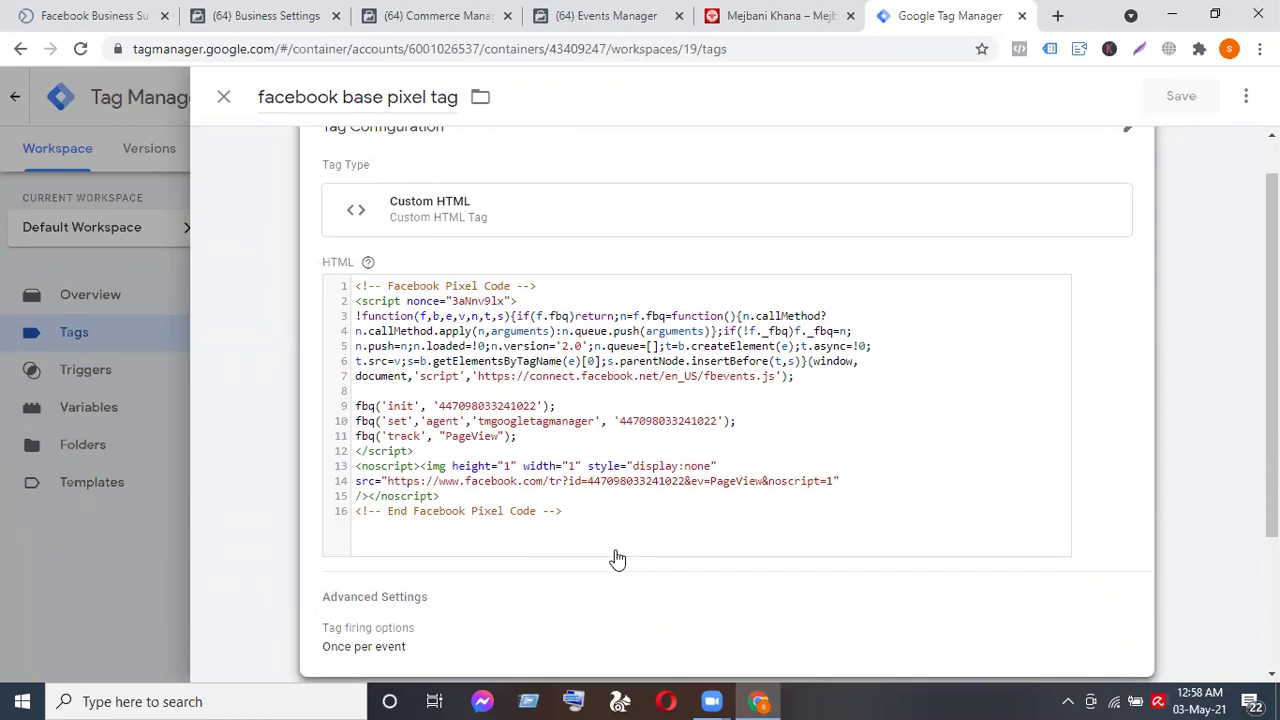
scroll(617, 559, "down", 1)
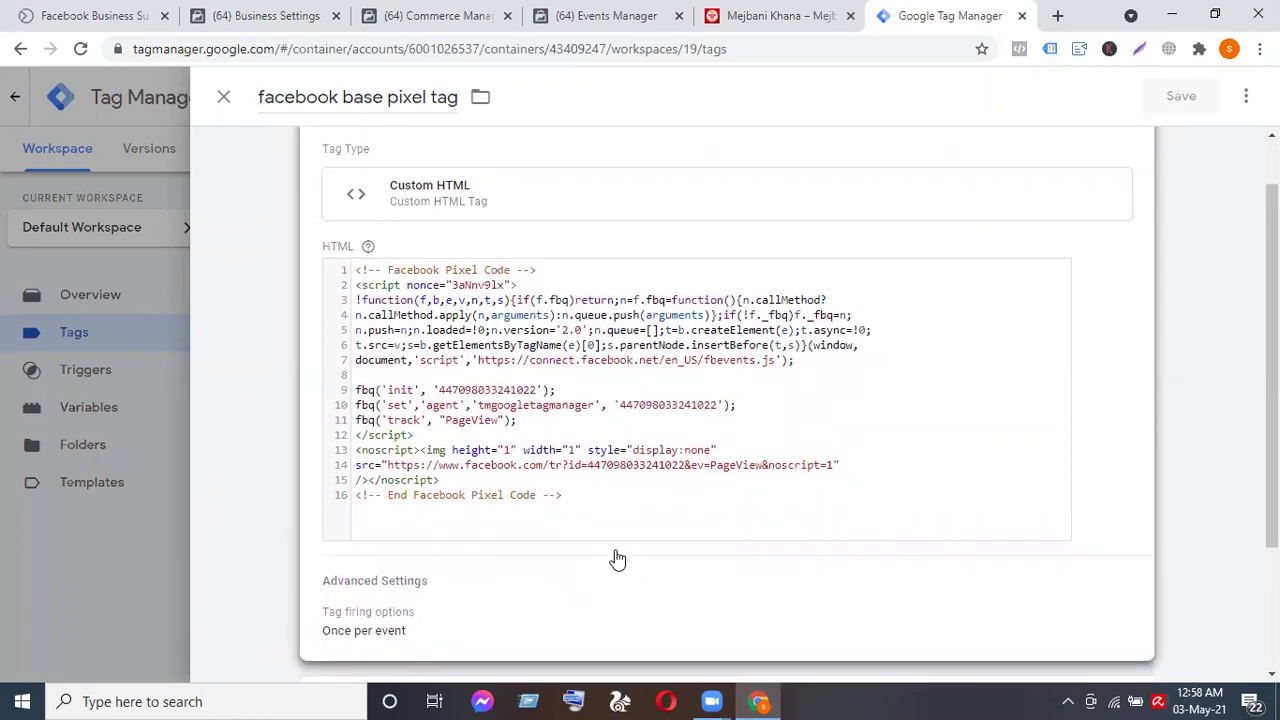
scroll(617, 559, "up", 1)
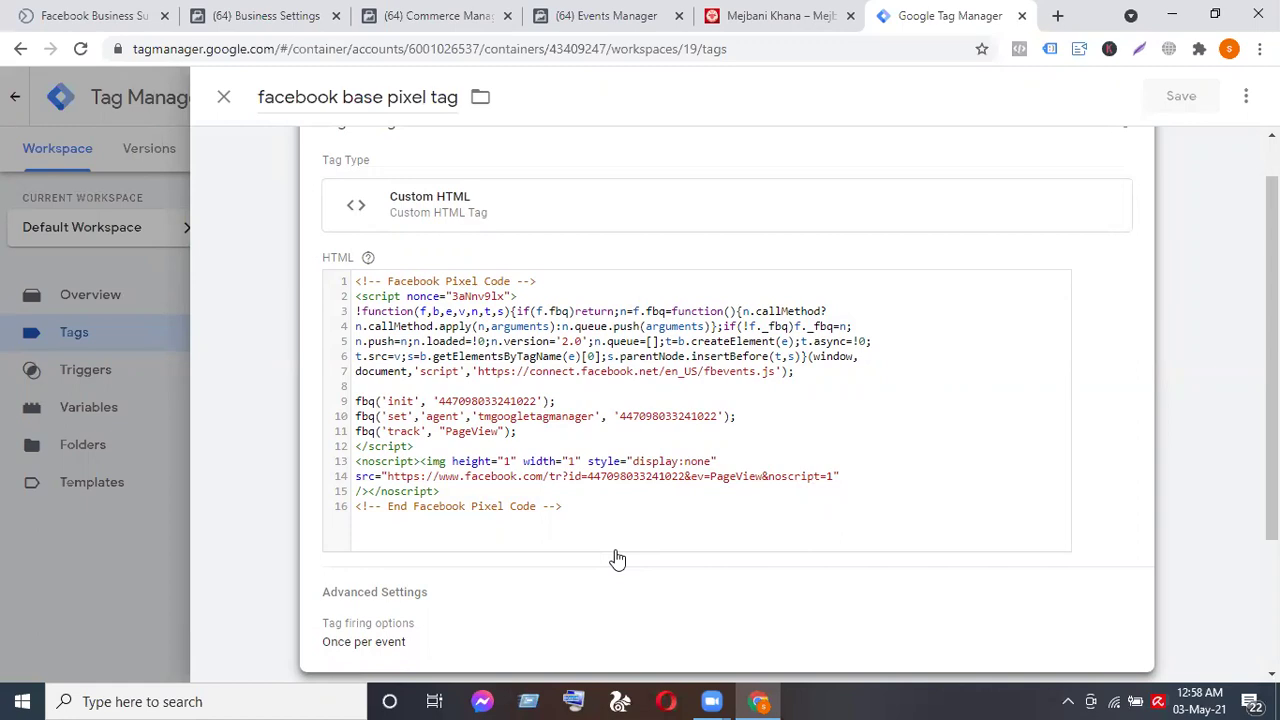
left_click(224, 98)
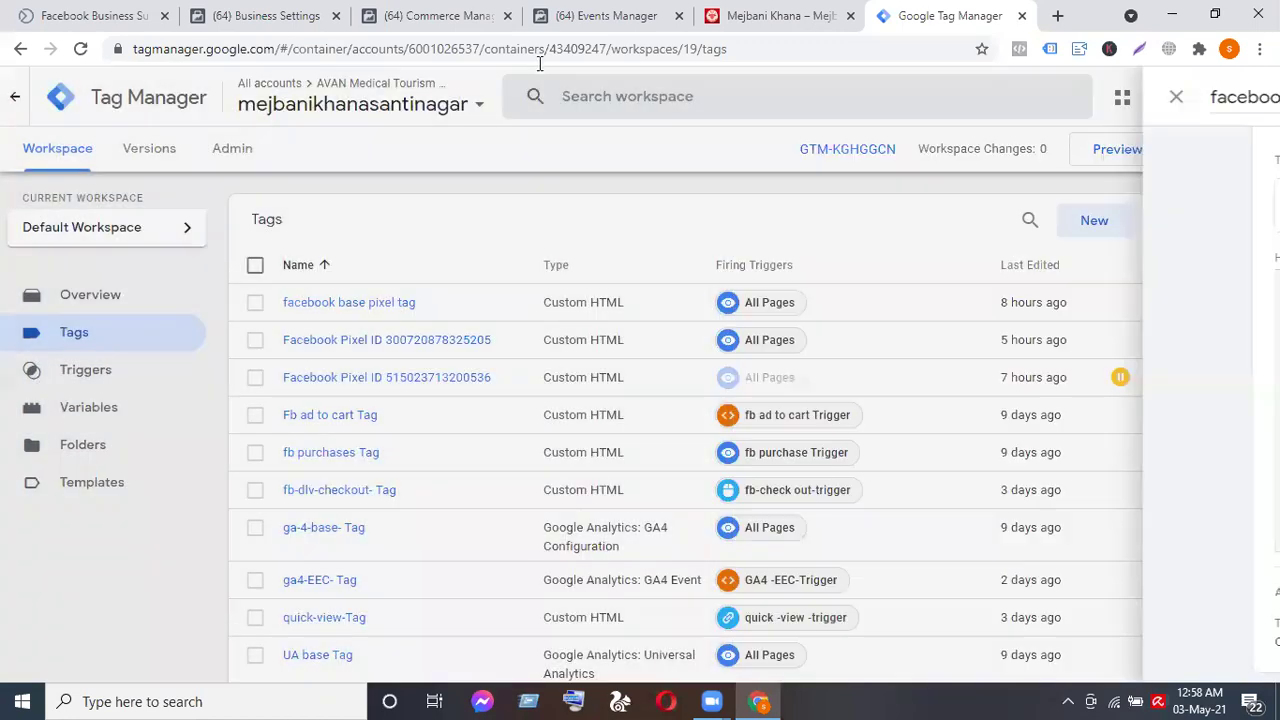
Switch to Commerce Manager and check the connection availability of the listed pixels in the Connect to Tracking dialog.
left_click(440, 16)
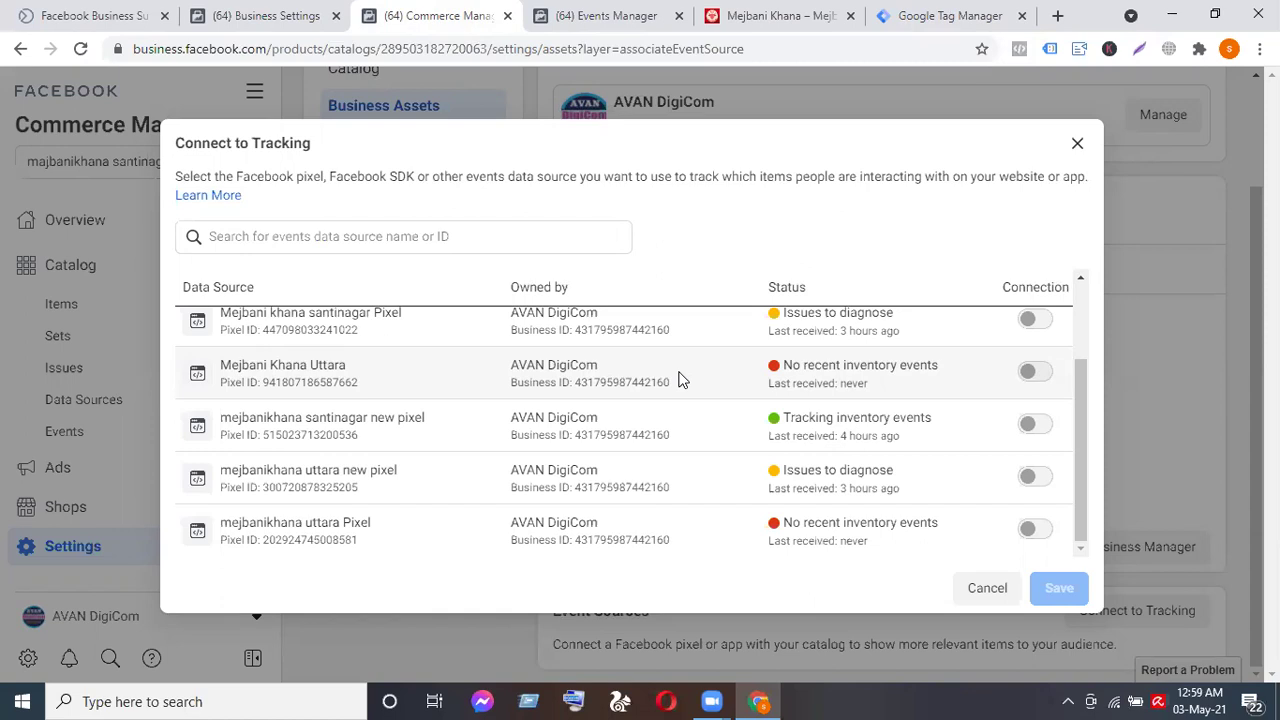
mouse_move(1036, 534)
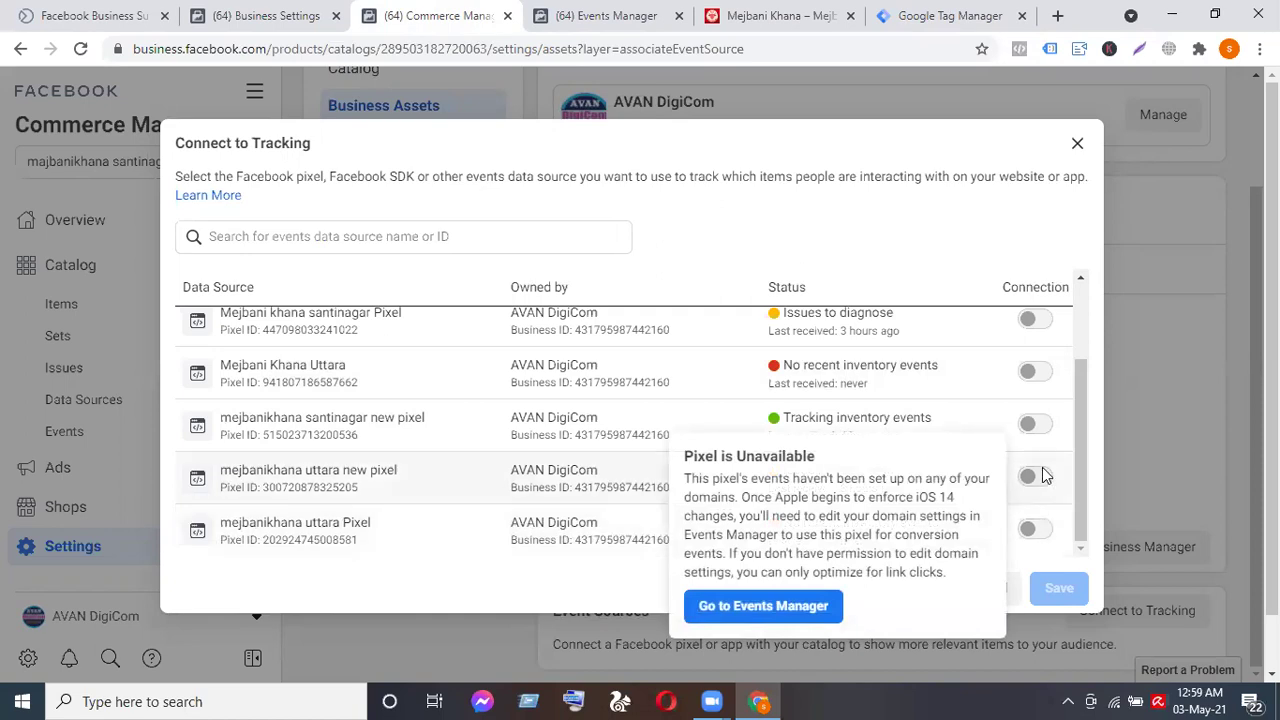
mouse_move(1040, 478)
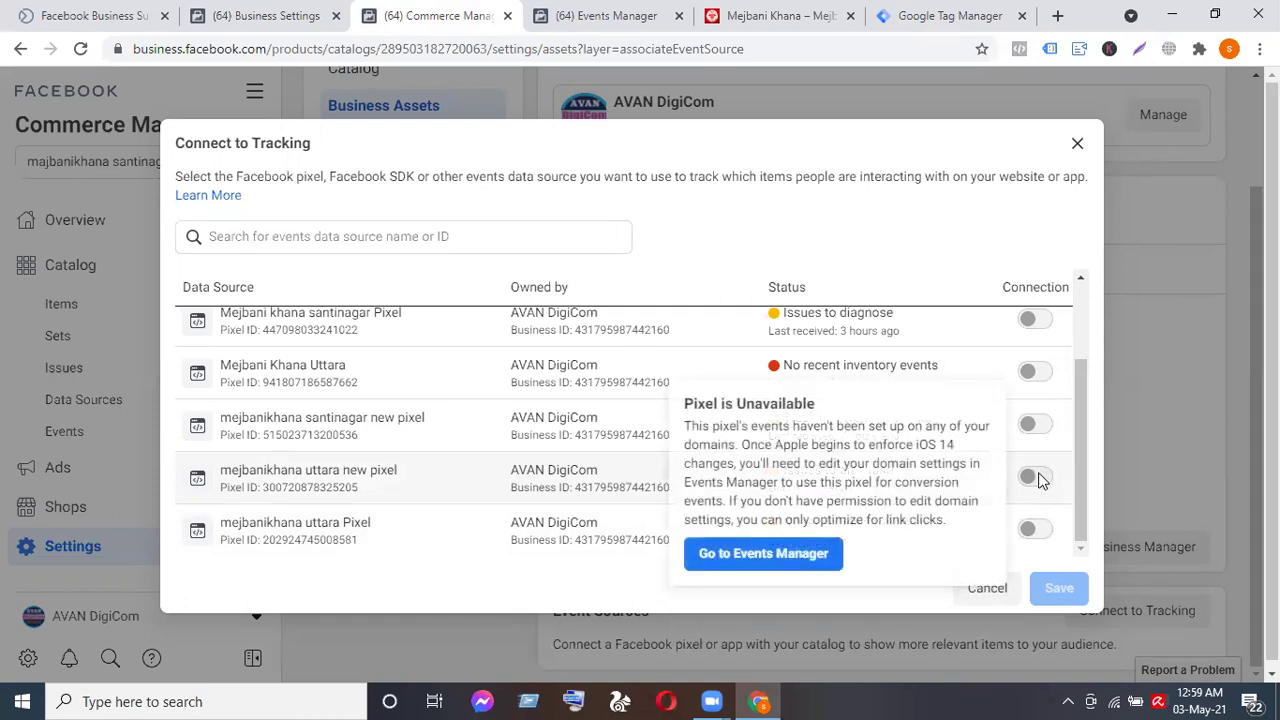
scroll(1025, 420, "up", 1)
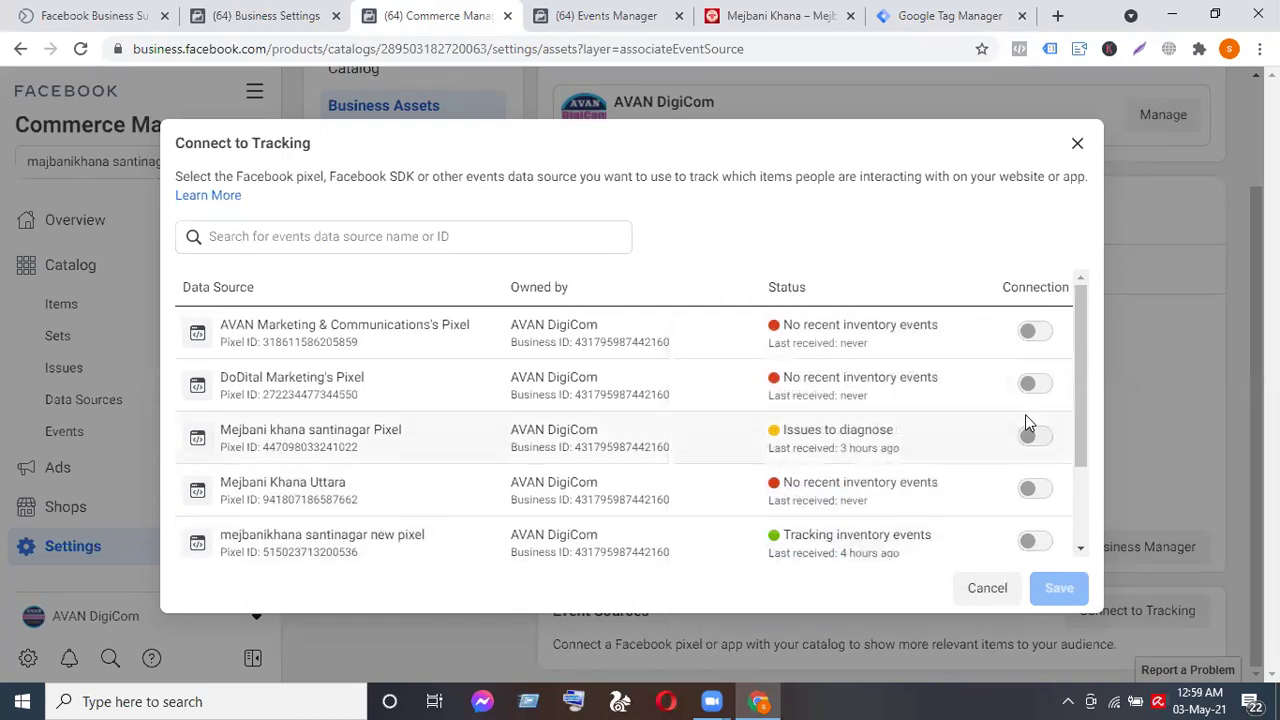
mouse_move(1028, 333)
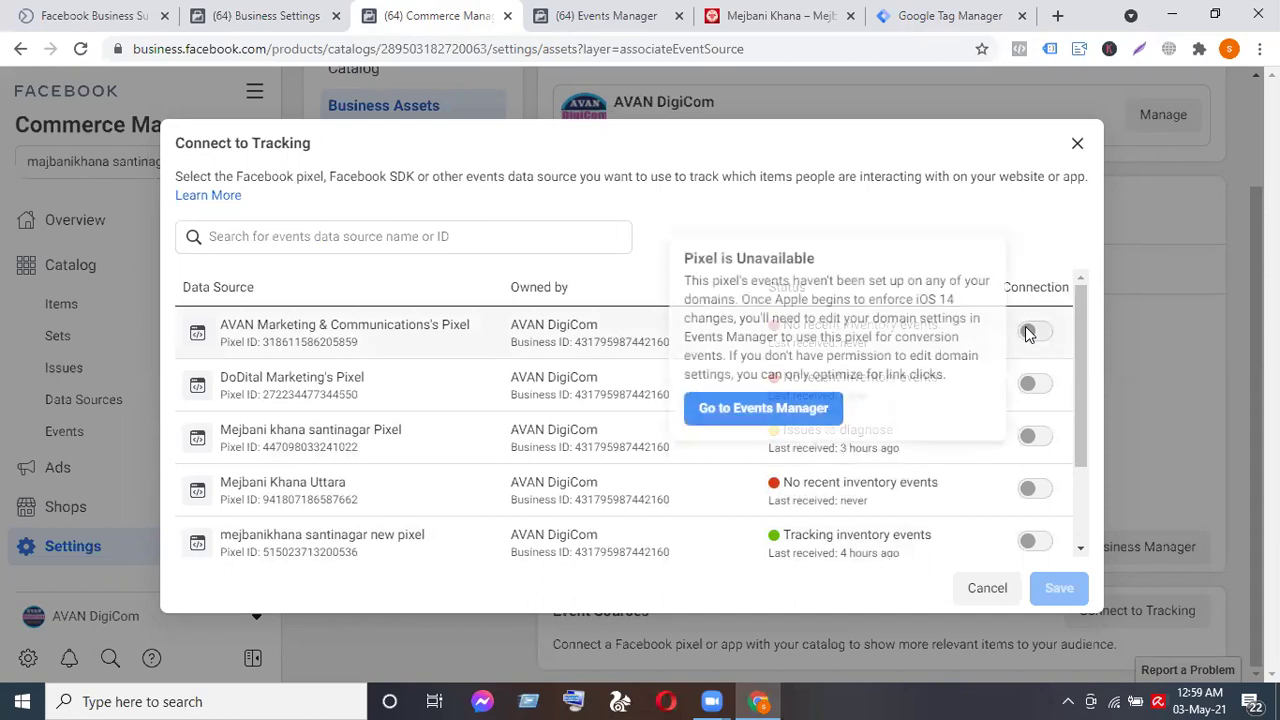
scroll(994, 517, "down", 2)
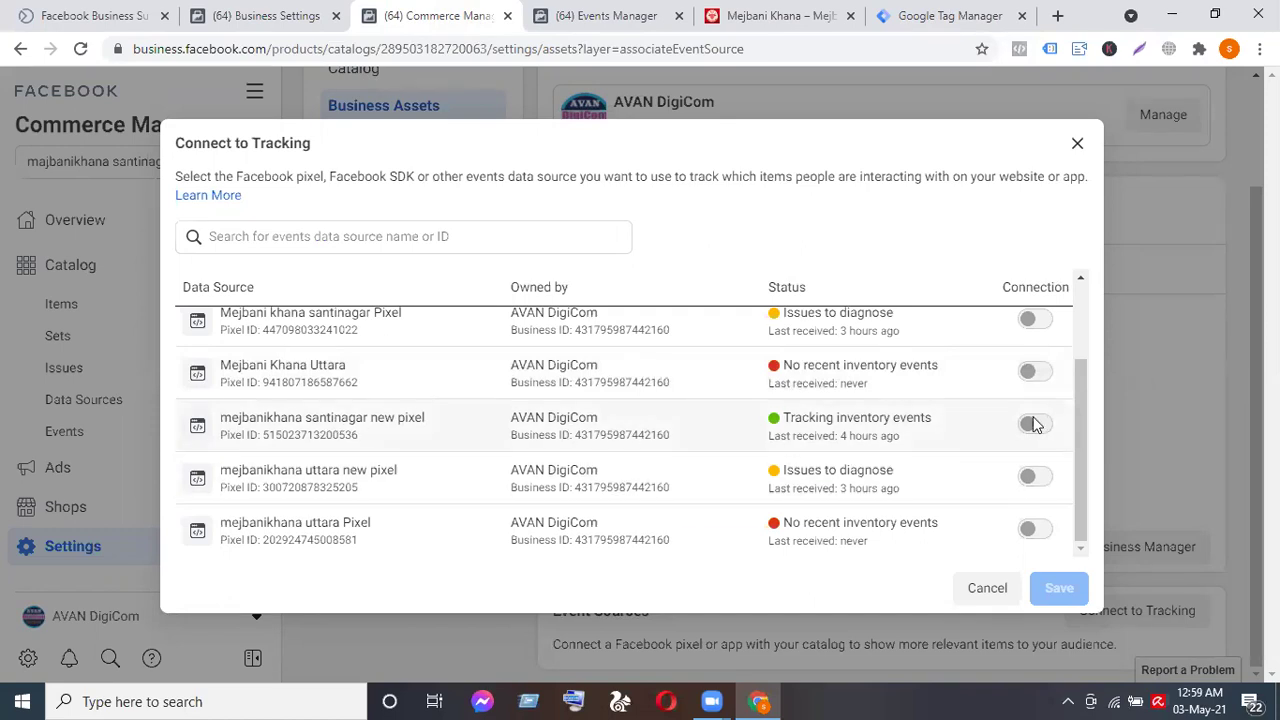
mouse_move(1035, 425)
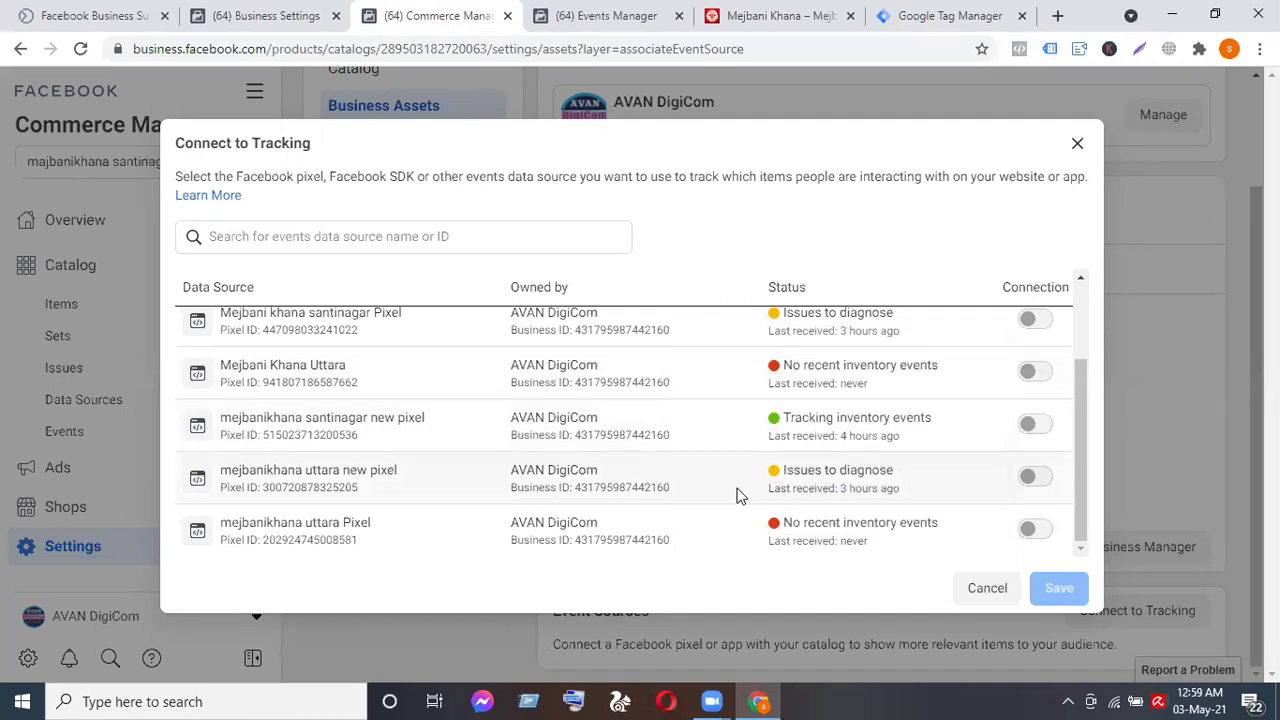
Go to Events Manager from the Mejbani khana santinagar Pixel's unavailability notice and review its events in the already open Events Manager tab.
scroll(737, 491, "up", 1)
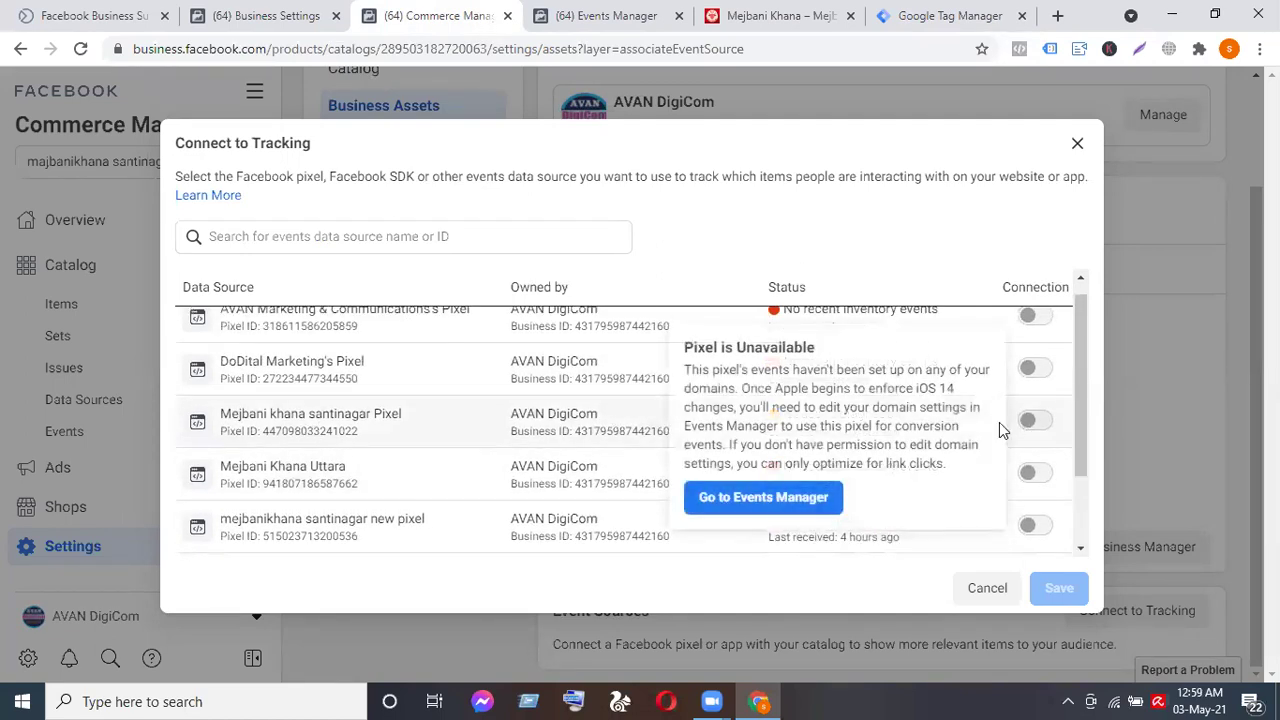
left_click(735, 511)
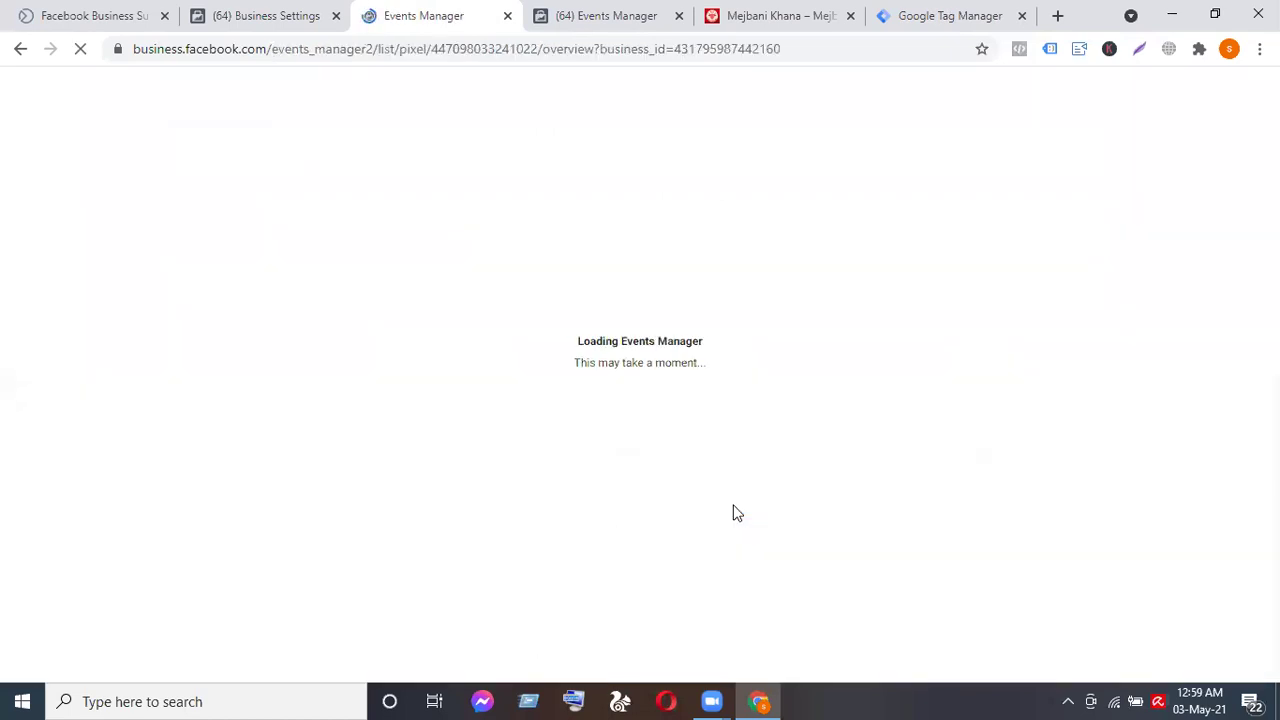
left_click(620, 10)
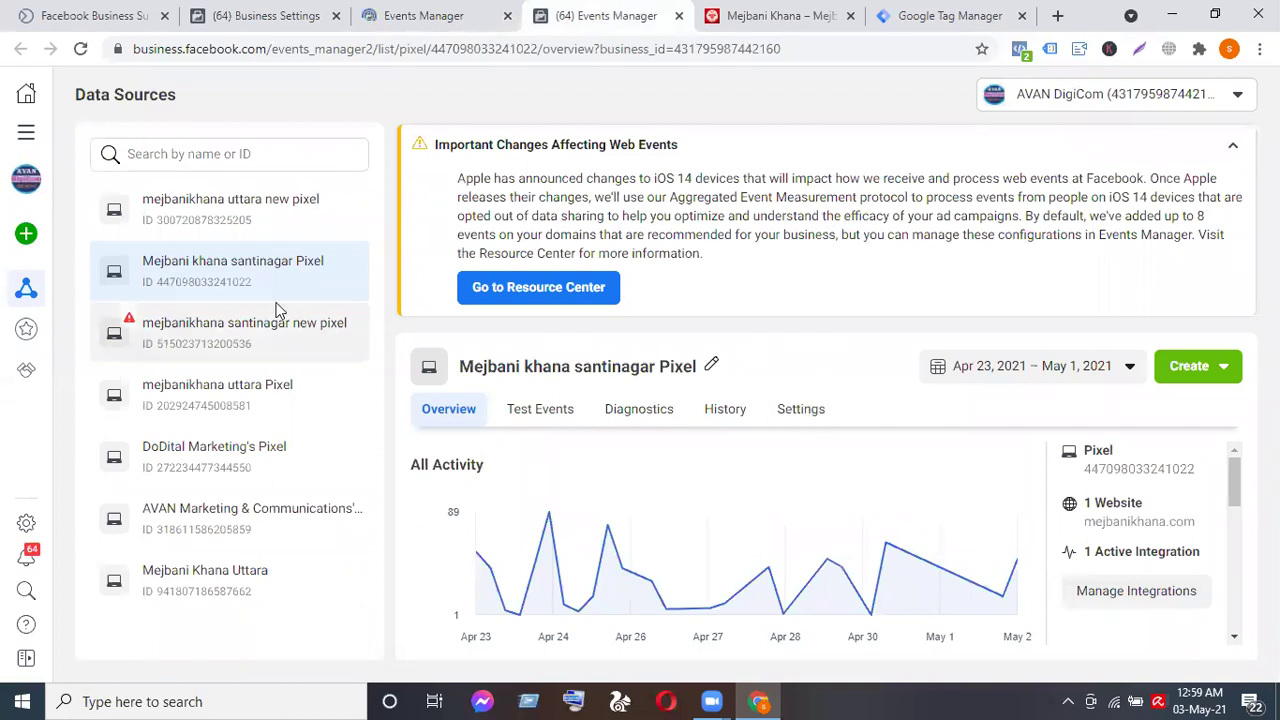
left_click_drag(237, 275, 846, 329)
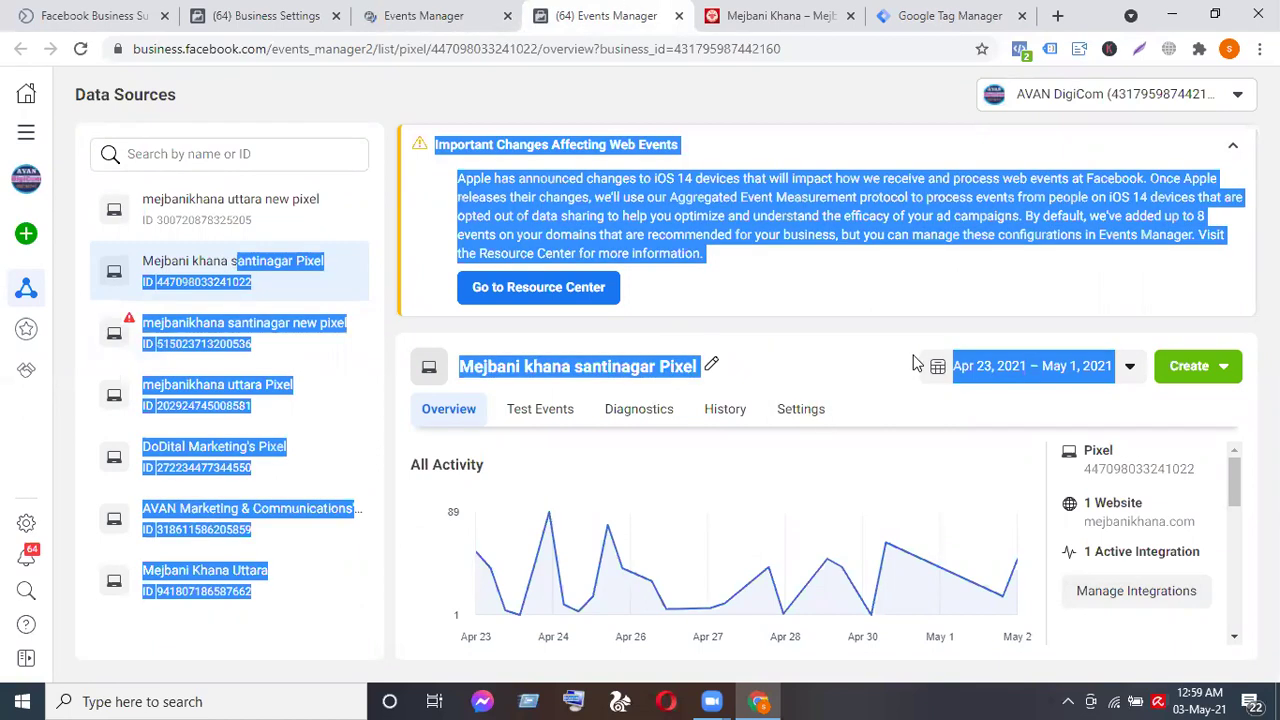
left_click(845, 332)
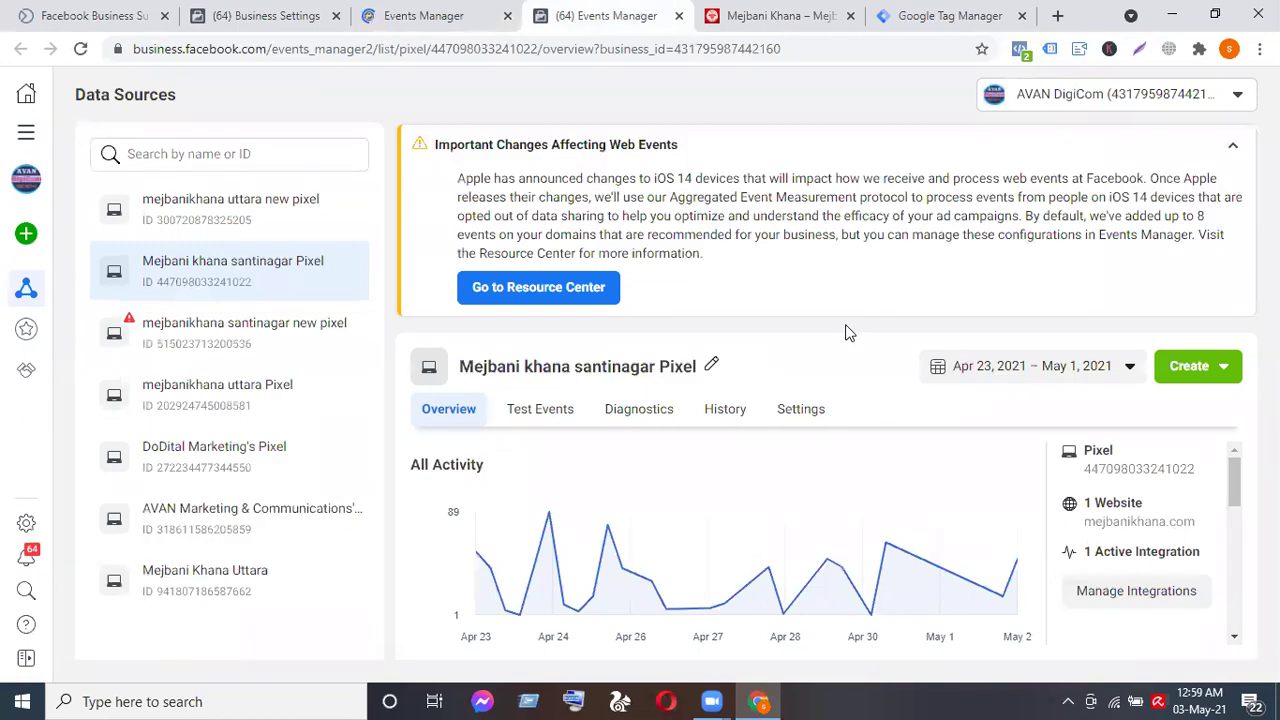
scroll(1006, 510, "down", 5)
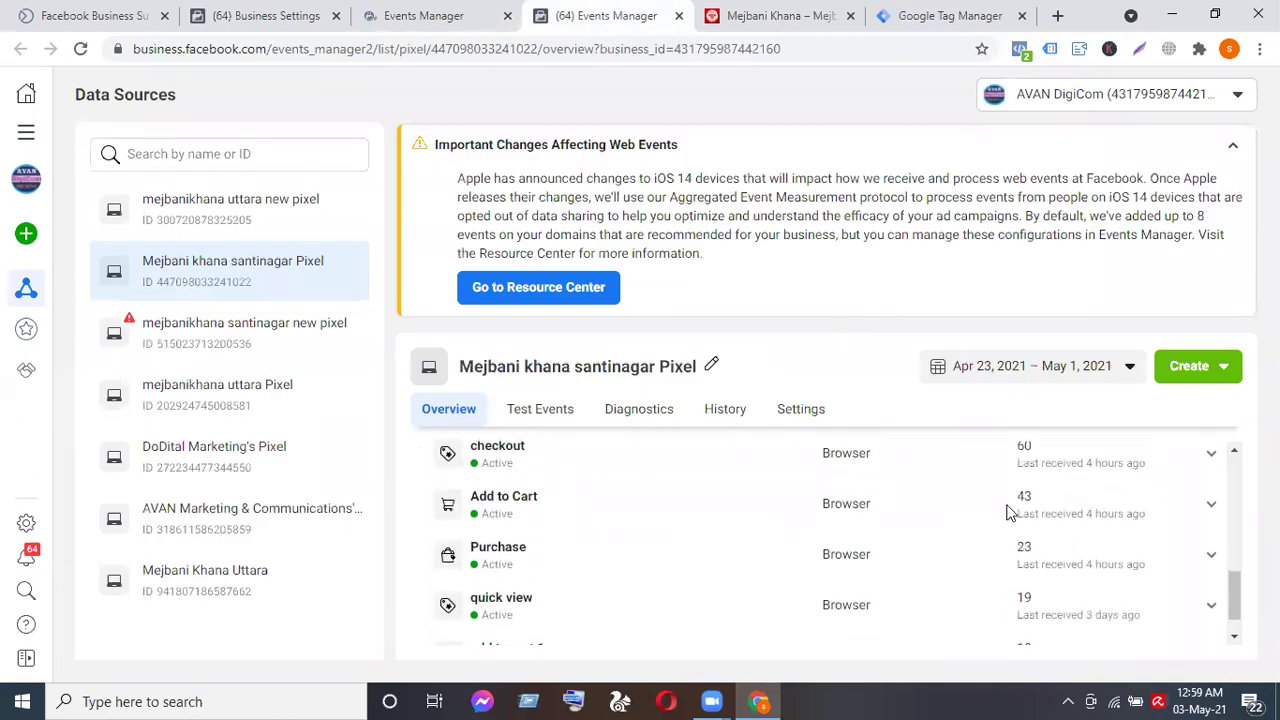
Check the Mejbani khana santinagar Pixel's remaining events and its active diagnostics issues.
scroll(1010, 512, "down", 1)
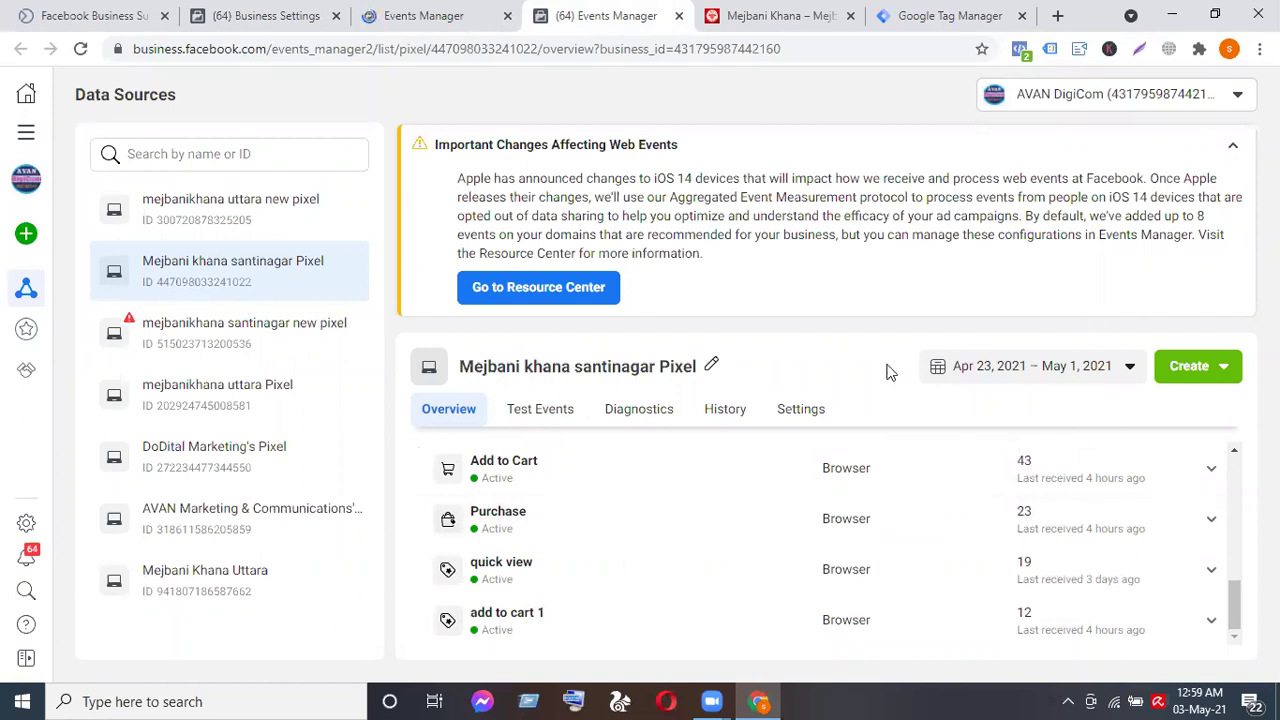
scroll(763, 563, "up", 3)
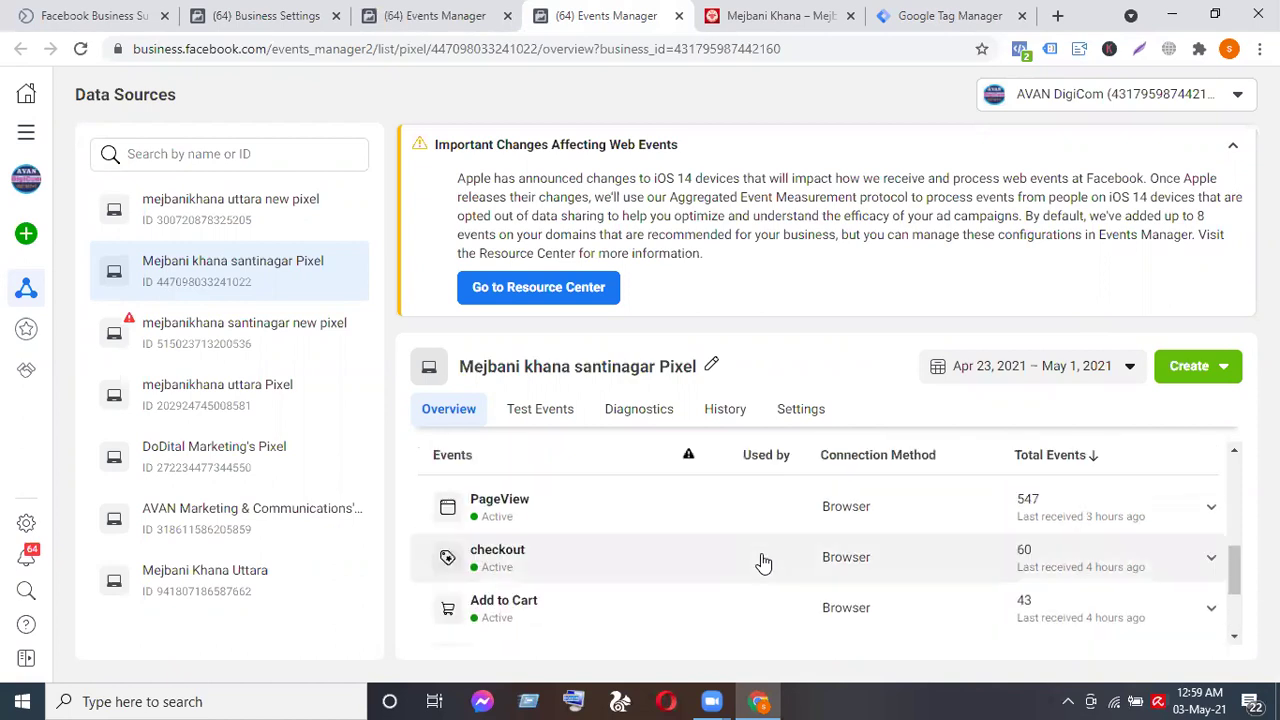
left_click(635, 410)
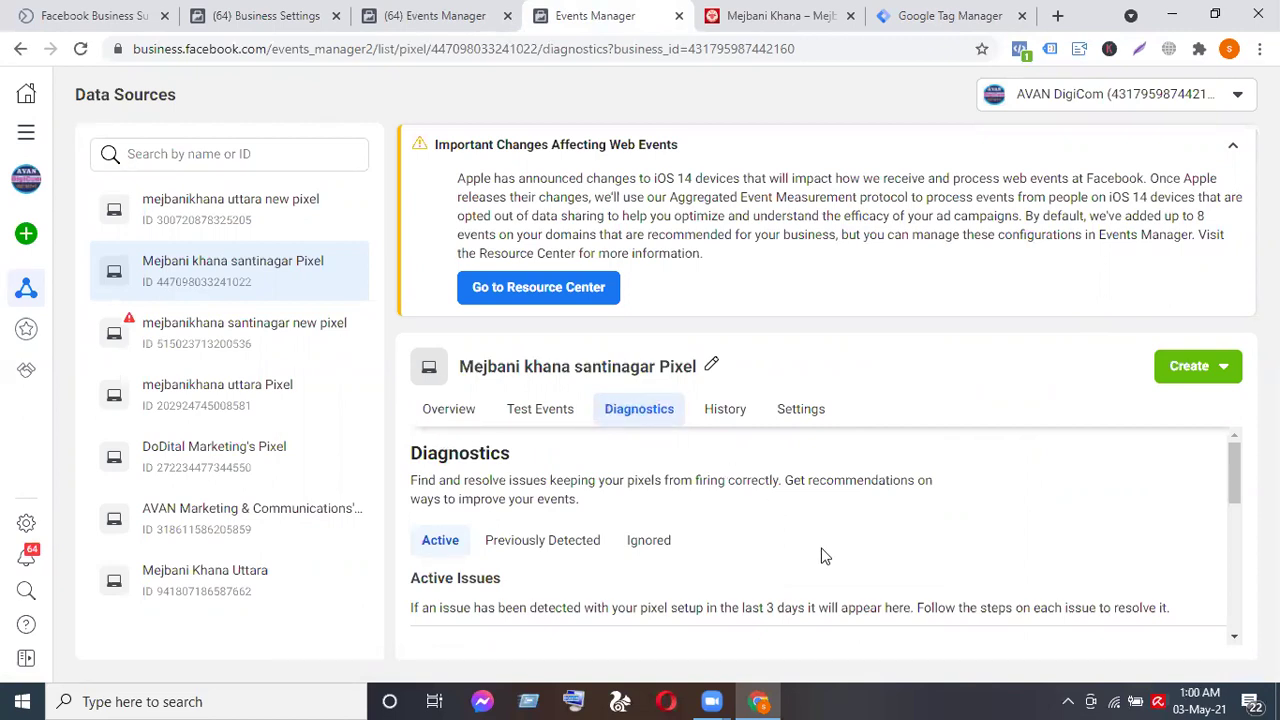
Examine the Mejbani khana santinagar Pixel's settings, collapsing the Important Changes Affecting Web Events notice.
left_click(804, 412)
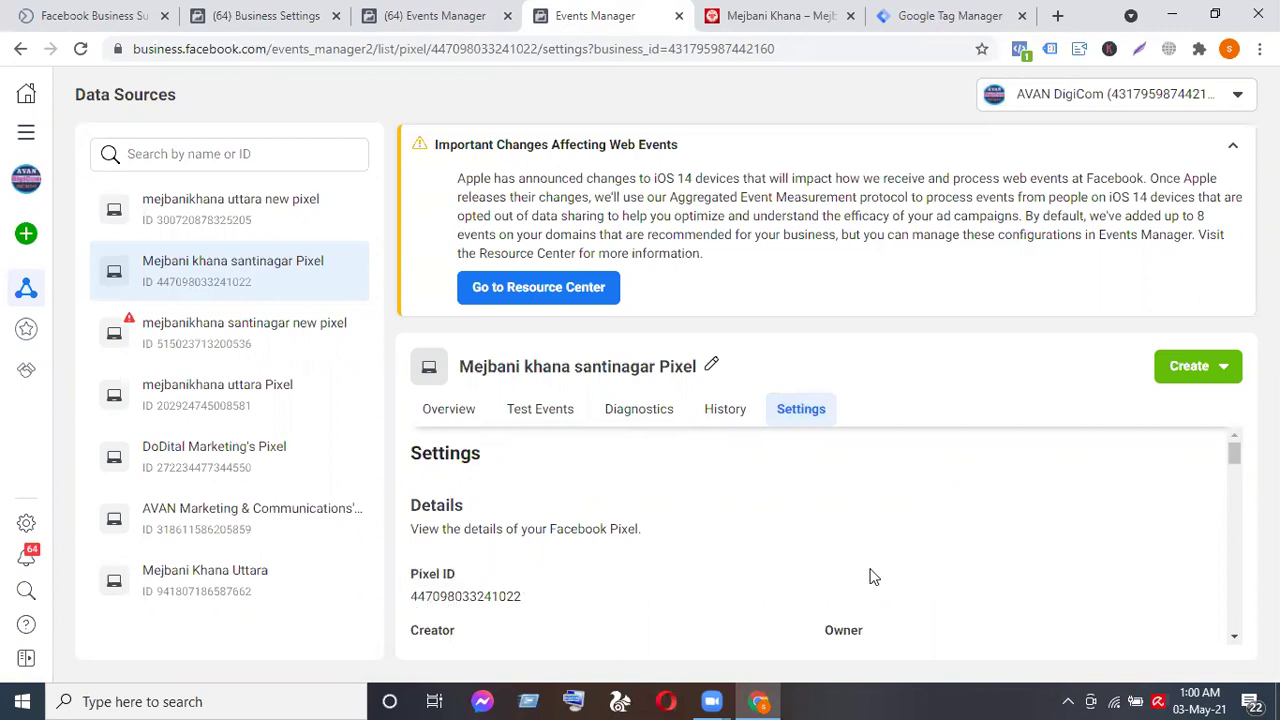
scroll(870, 577, "down", 1)
scroll(870, 577, "up", 1)
left_click(1233, 150)
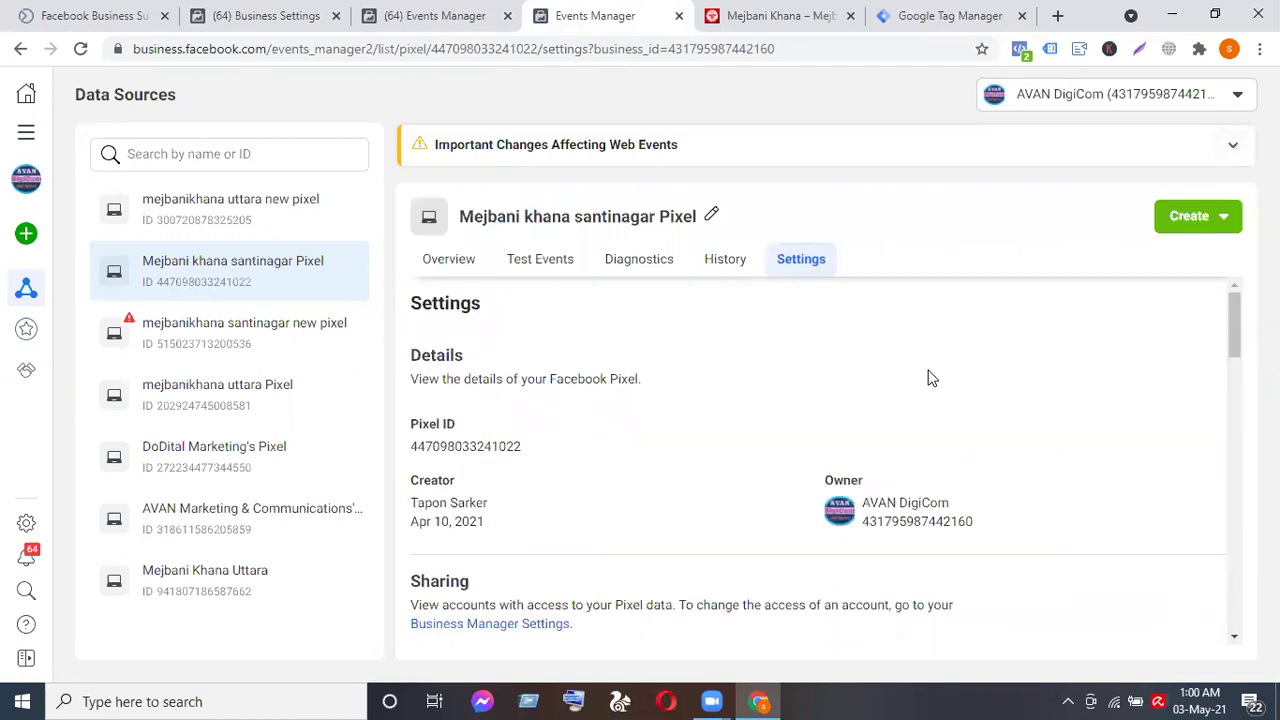
scroll(928, 378, "down", 5)
scroll(928, 378, "down", 2)
scroll(928, 375, "up", 8)
Return to the pixel's overview and open the web event configurations from Aggregated Event Measurement.
left_click(446, 268)
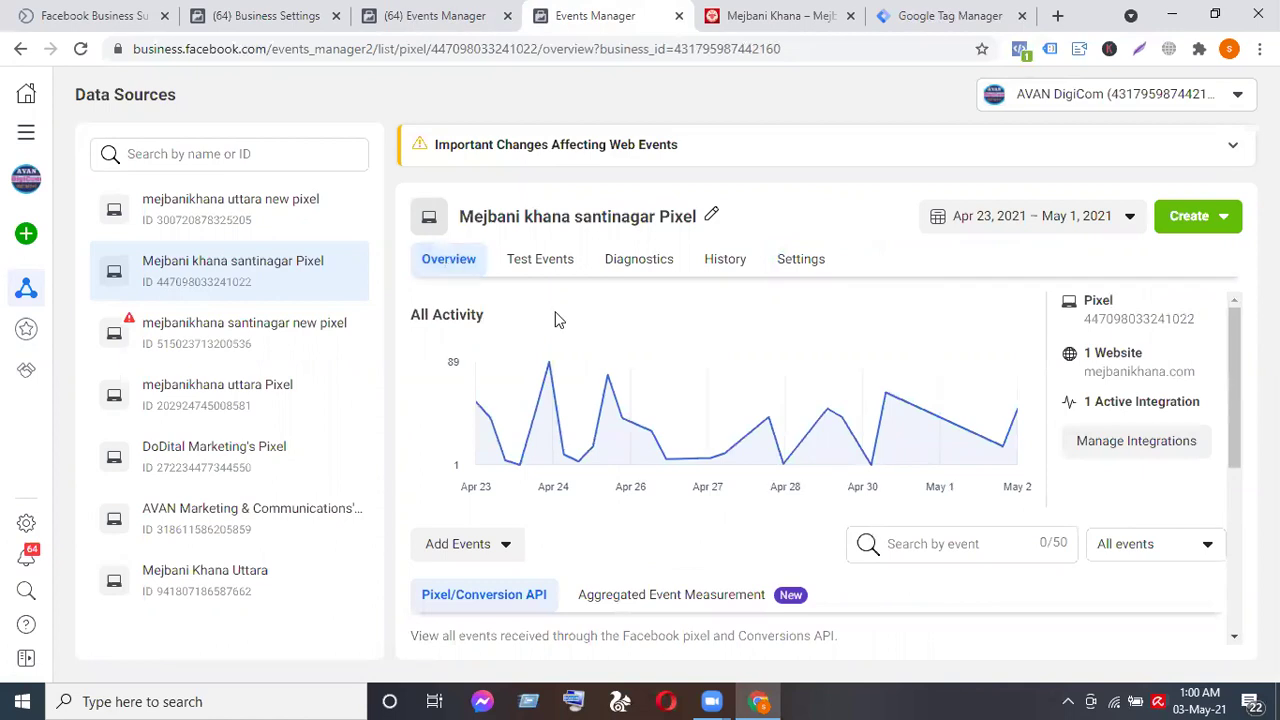
scroll(1165, 632, "down", 2)
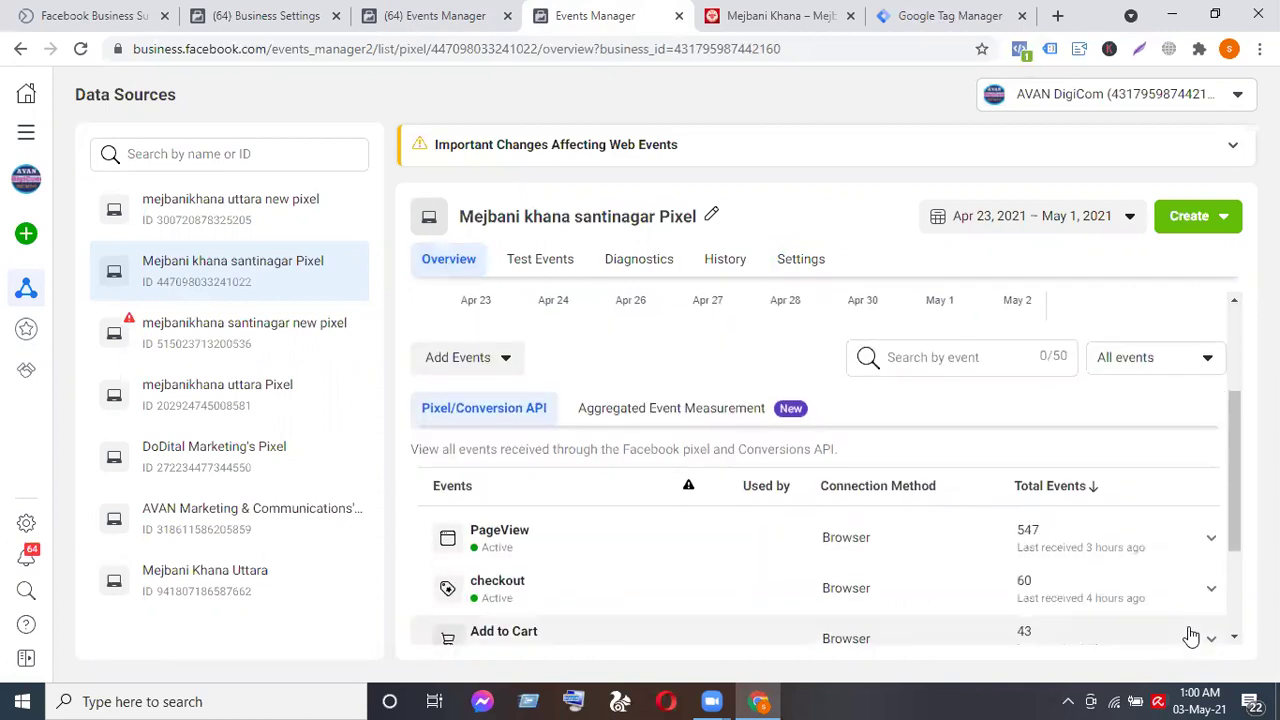
scroll(1191, 637, "down", 1)
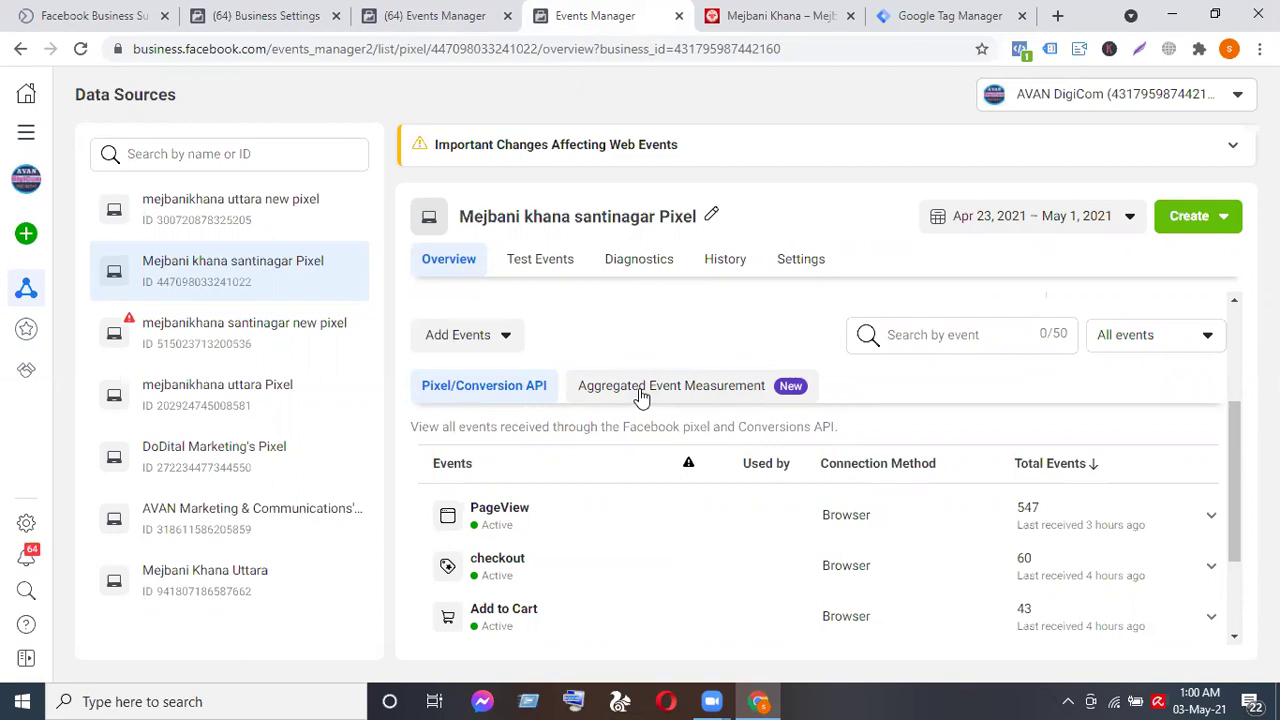
scroll(641, 397, "up", 1)
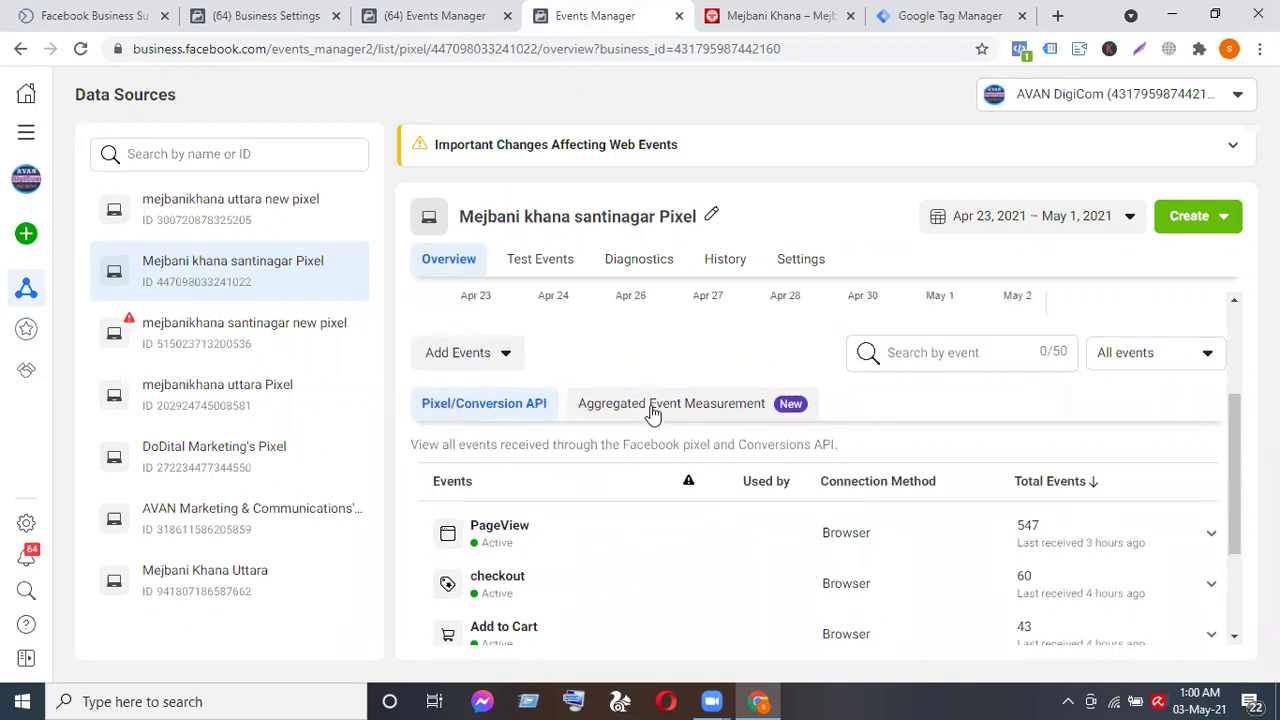
left_click(651, 410)
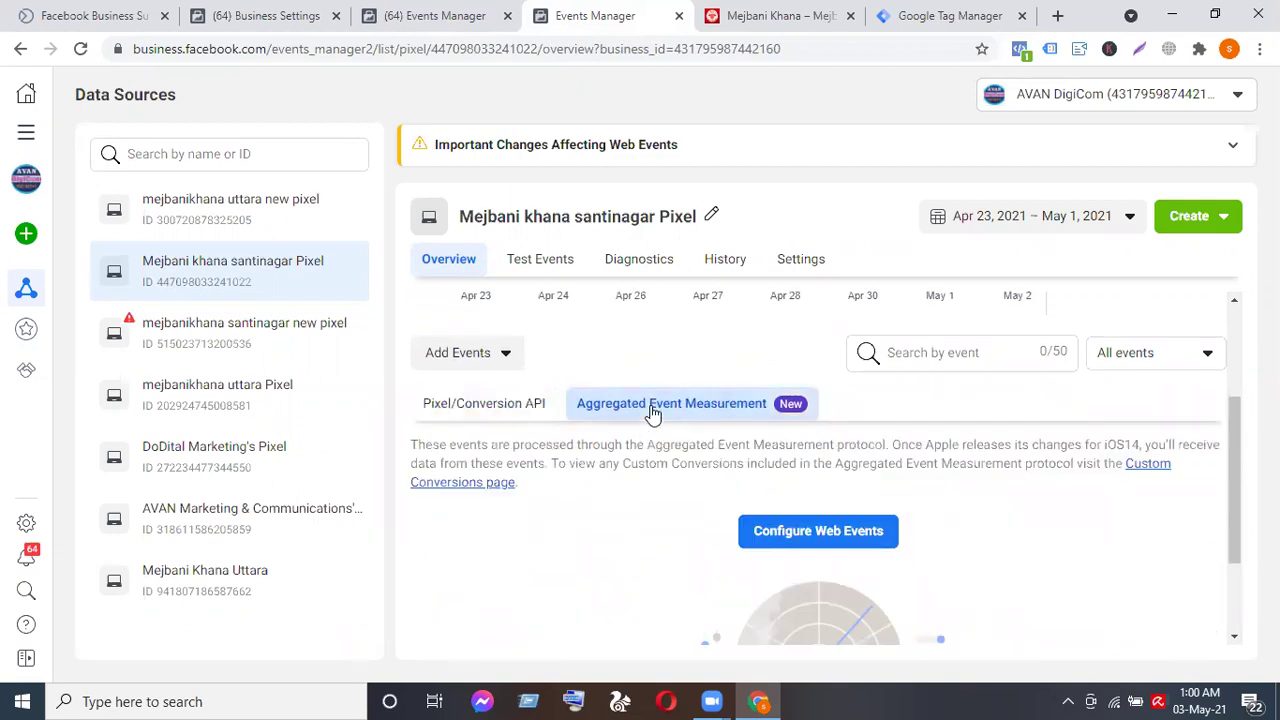
scroll(1000, 545, "down", 1)
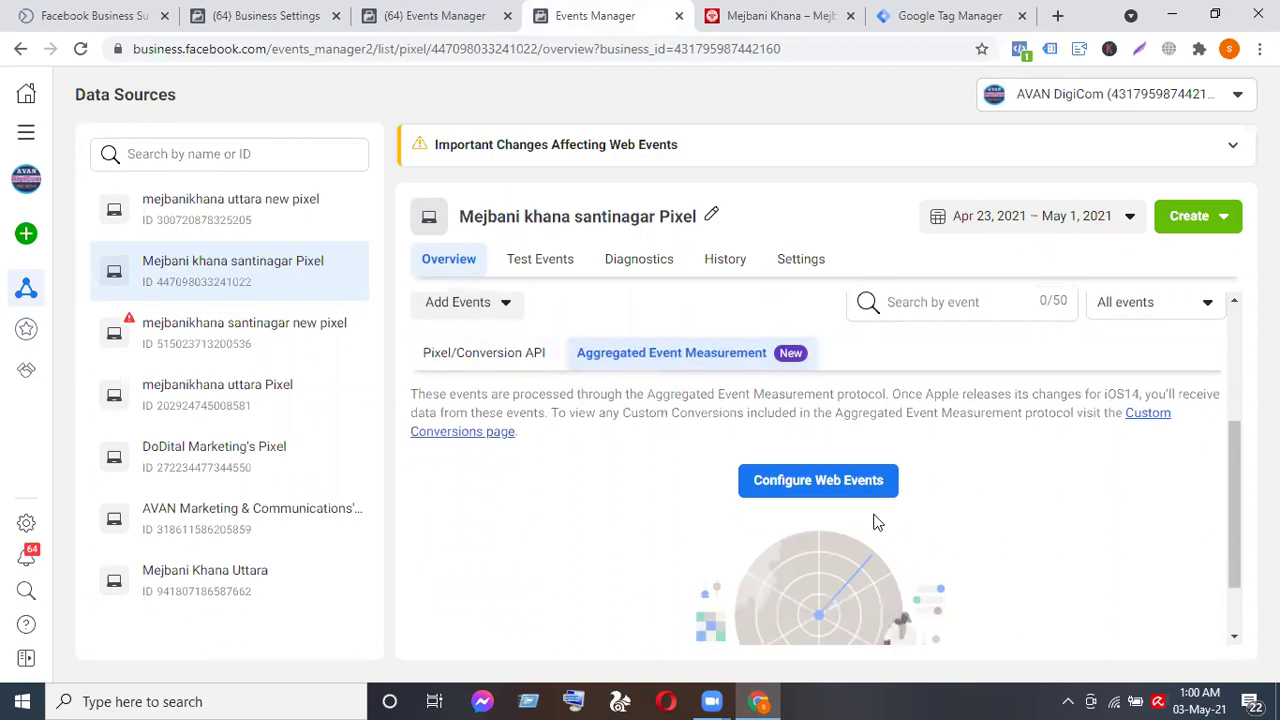
left_click(800, 494)
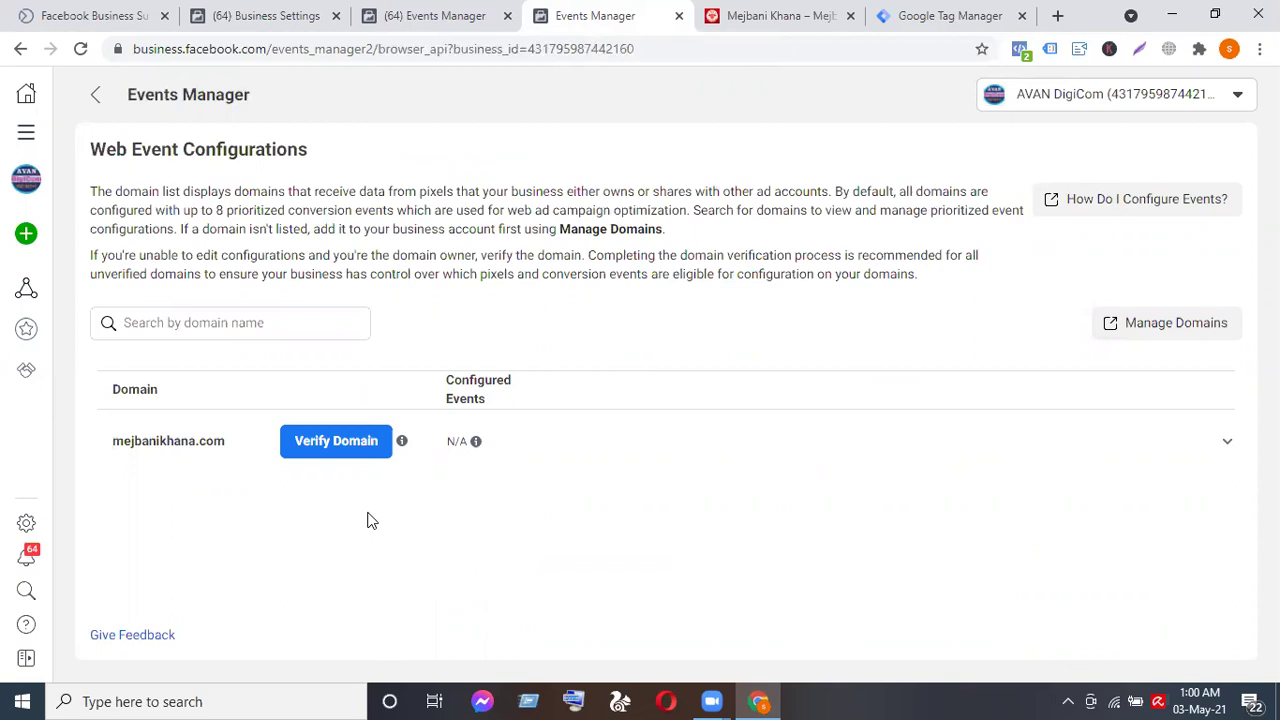
Open the website's WordPress admin dashboard at mejbanikhana.com/wp-admin in a new browser tab.
left_click(1057, 17)
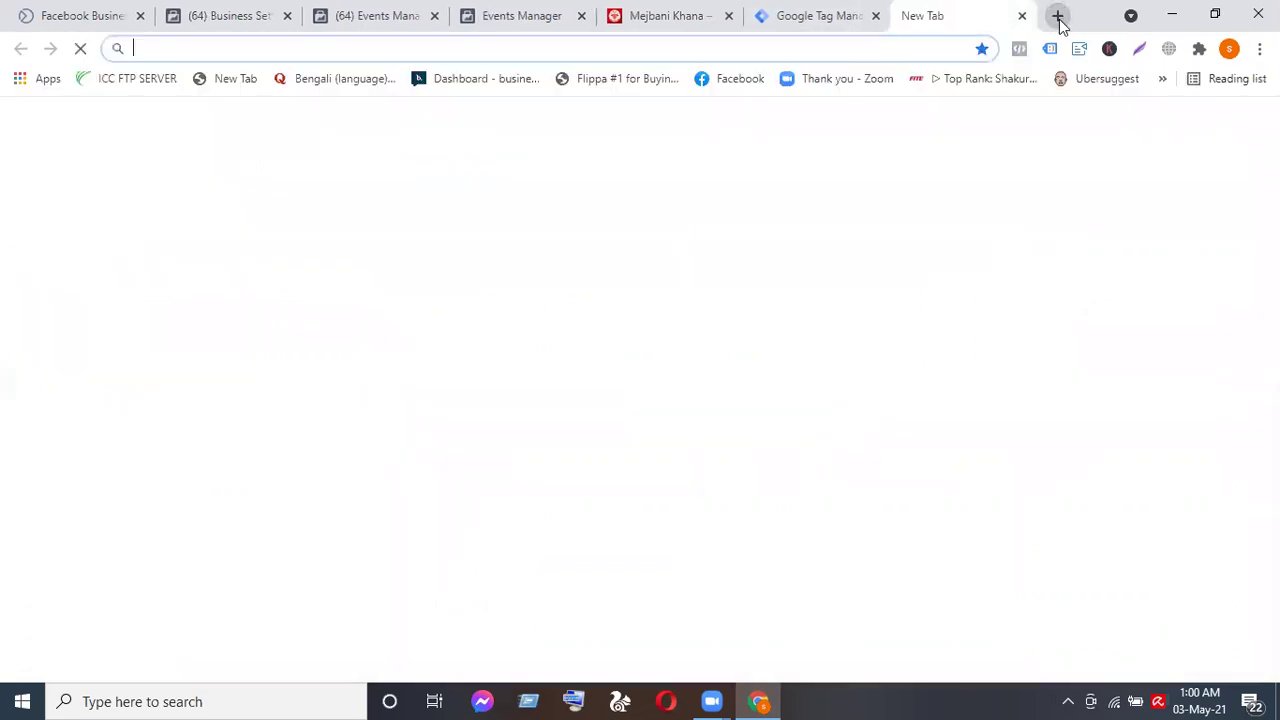
left_click(629, 39)
type("me")
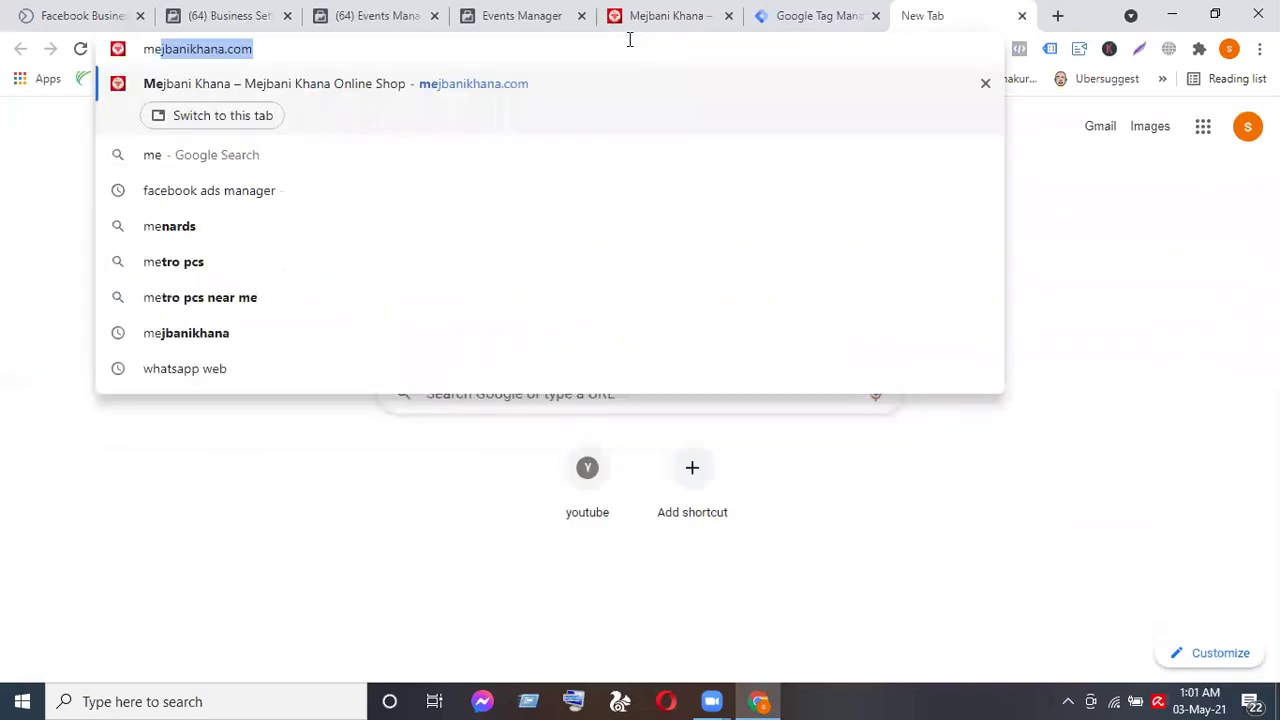
left_click(391, 40)
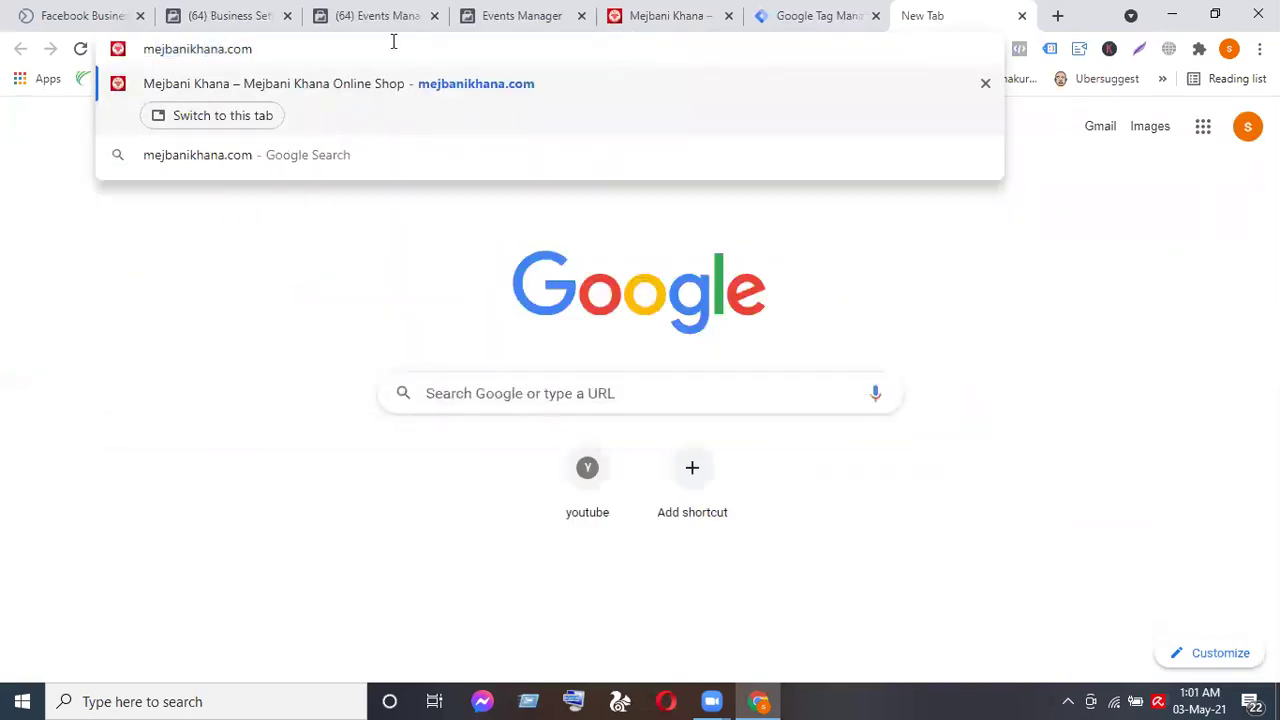
type("/wp")
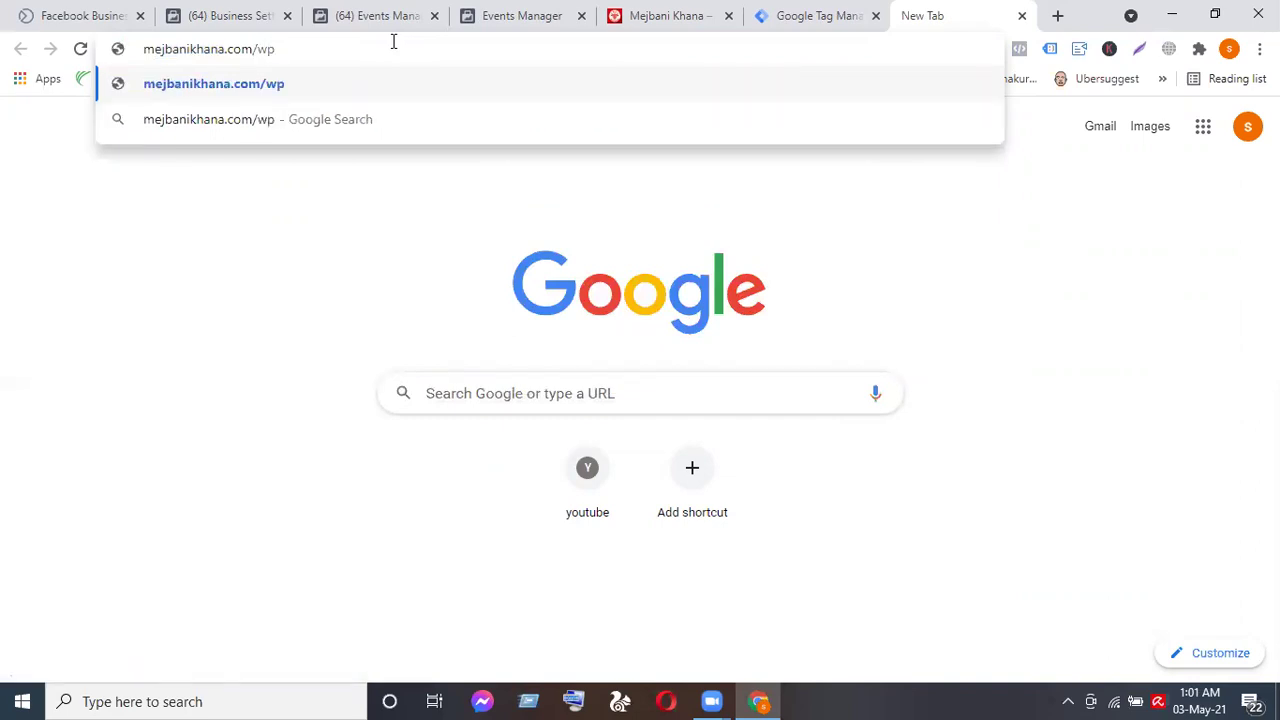
type("=")
key("BackSpace")
type("-a")
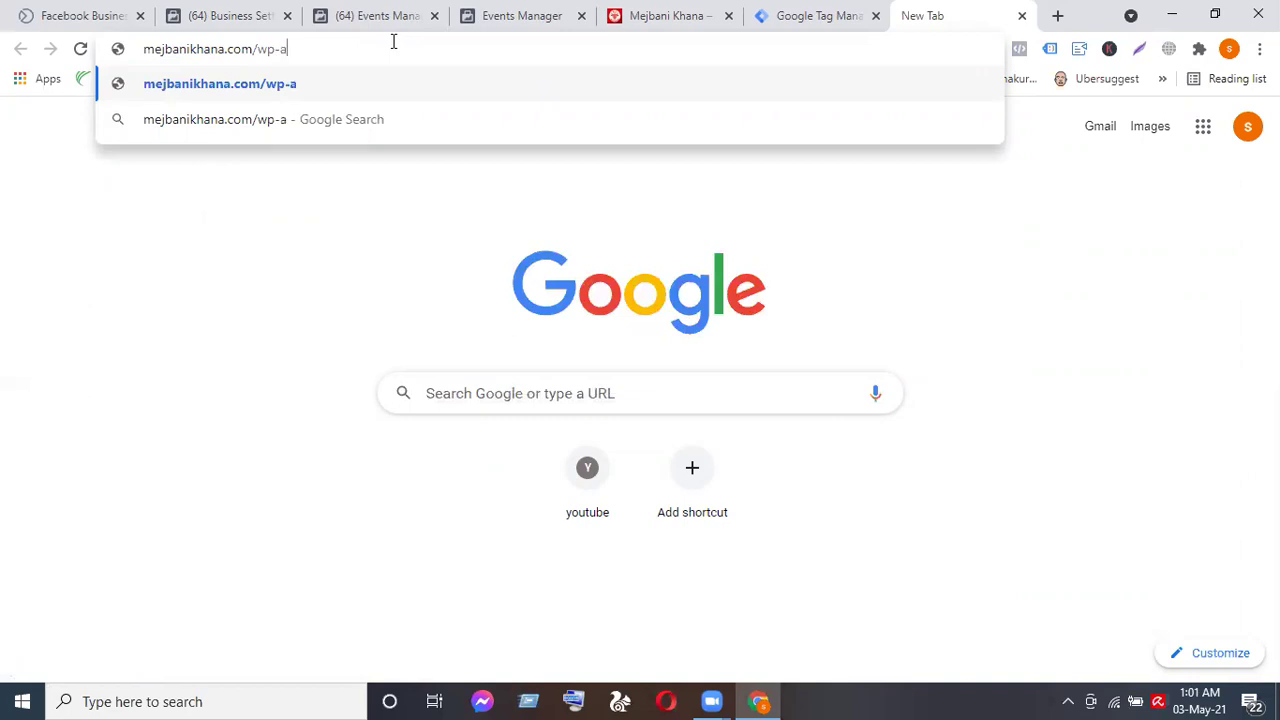
type("dmin")
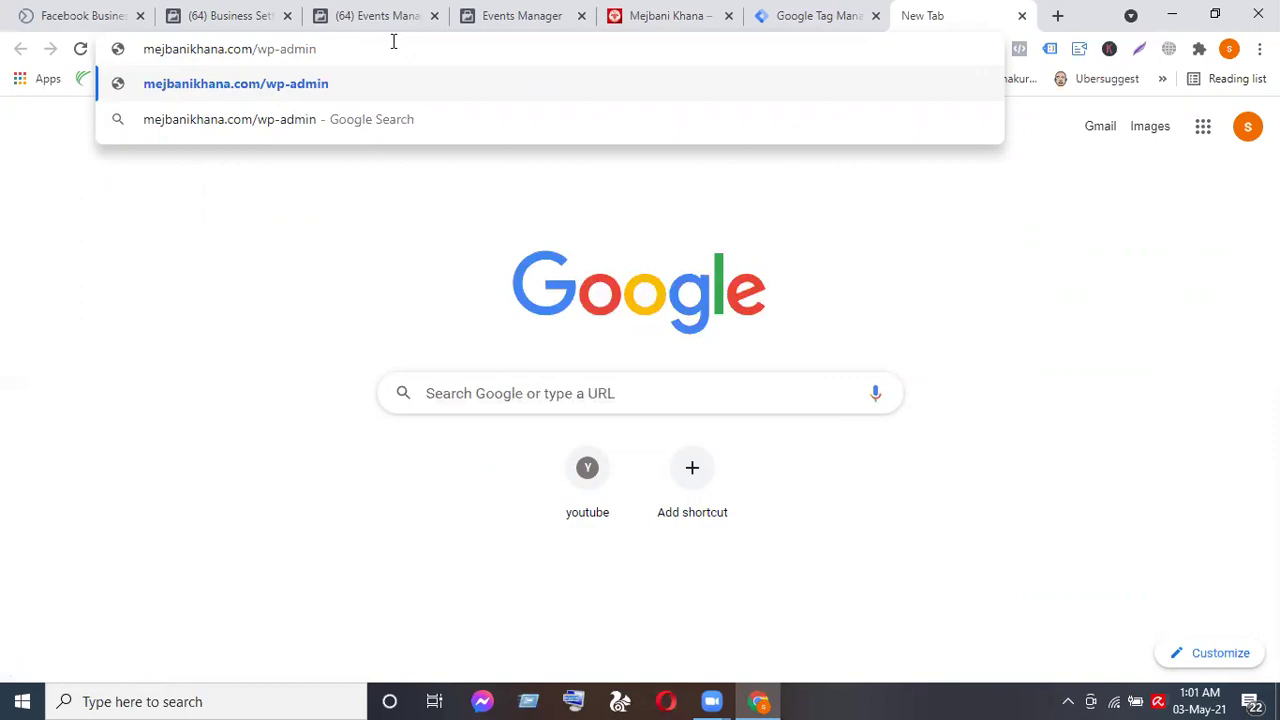
key("Return")
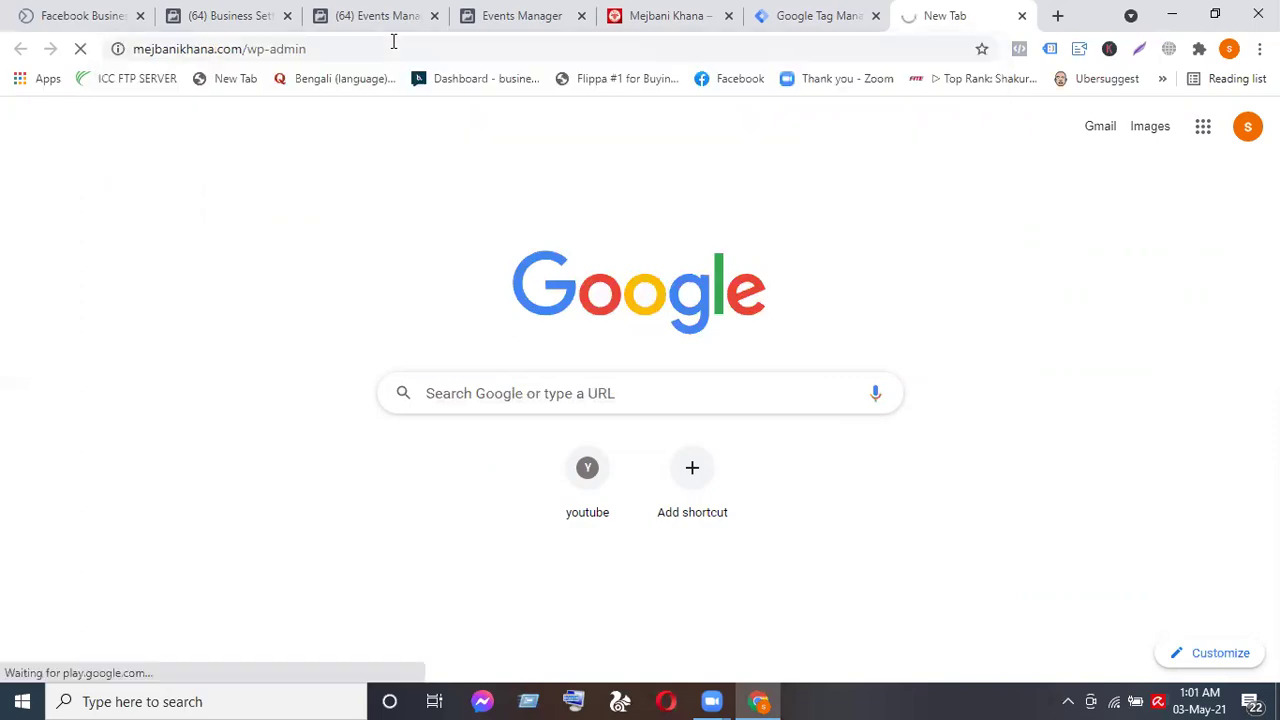
left_click(738, 463)
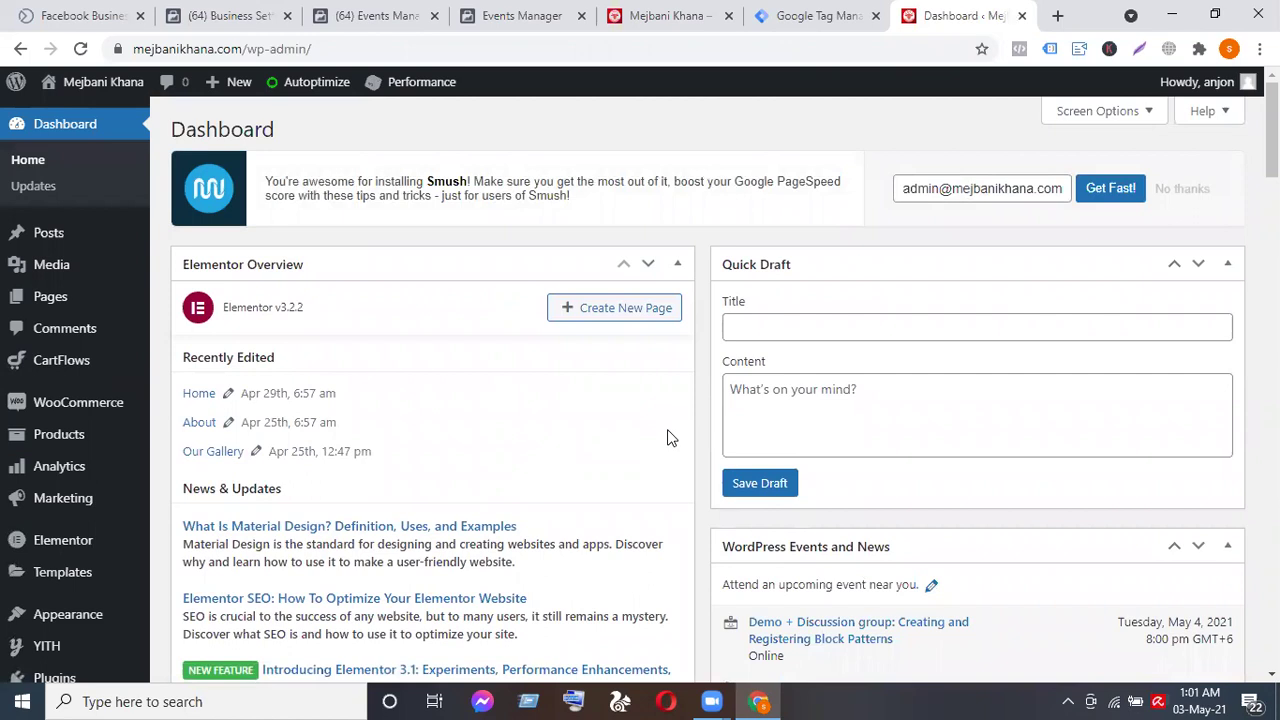
Switch to the Business Settings tab and open the Domains page under Brand Safety.
left_click(523, 22)
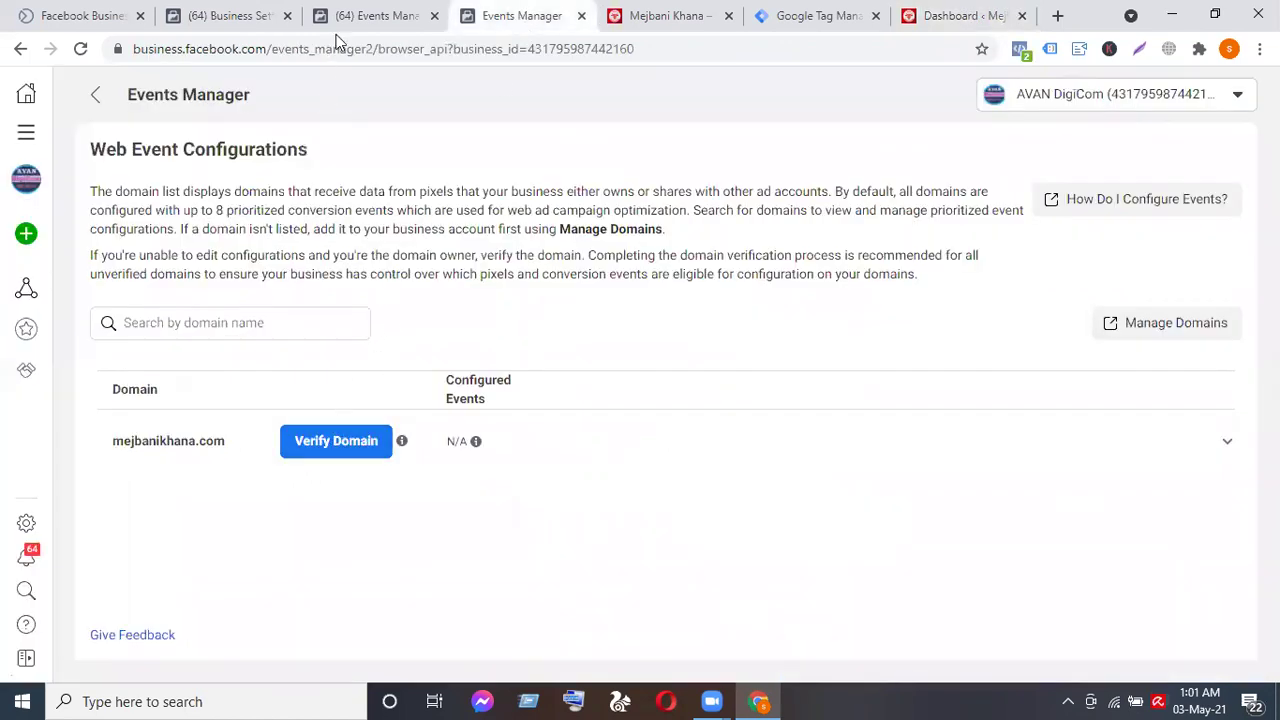
left_click(200, 12)
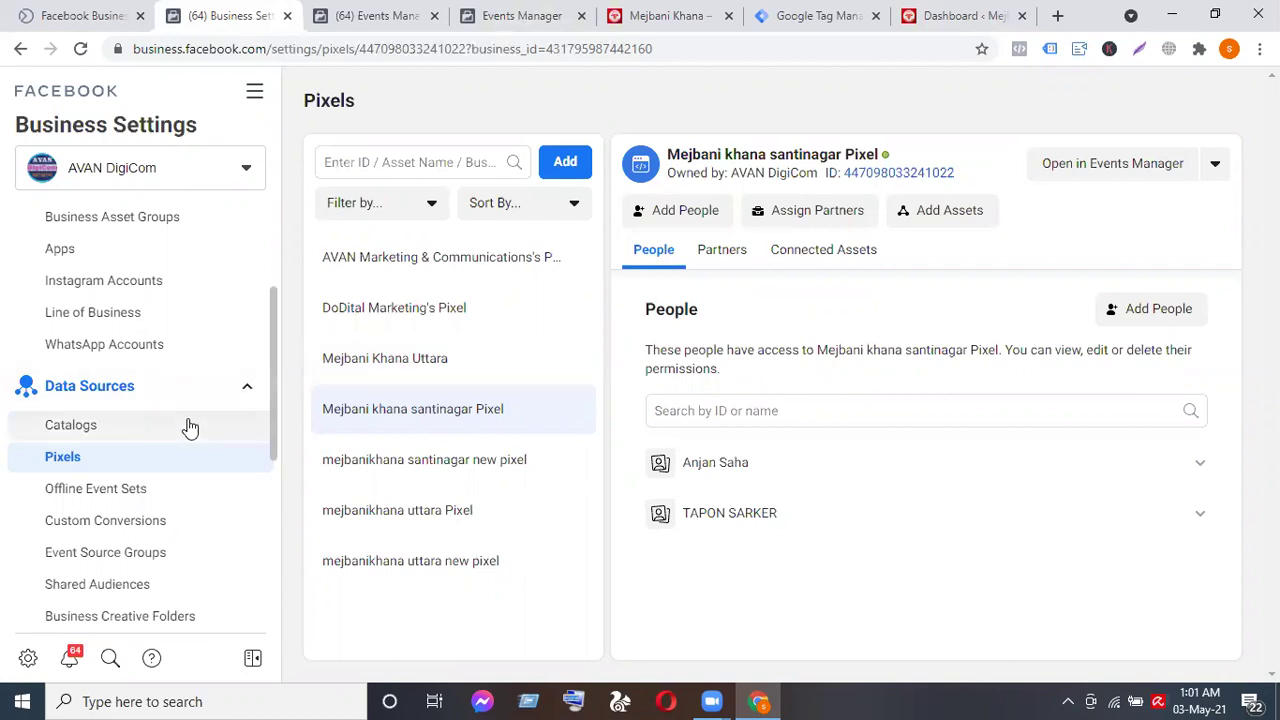
scroll(186, 428, "down", 2)
scroll(190, 428, "down", 2)
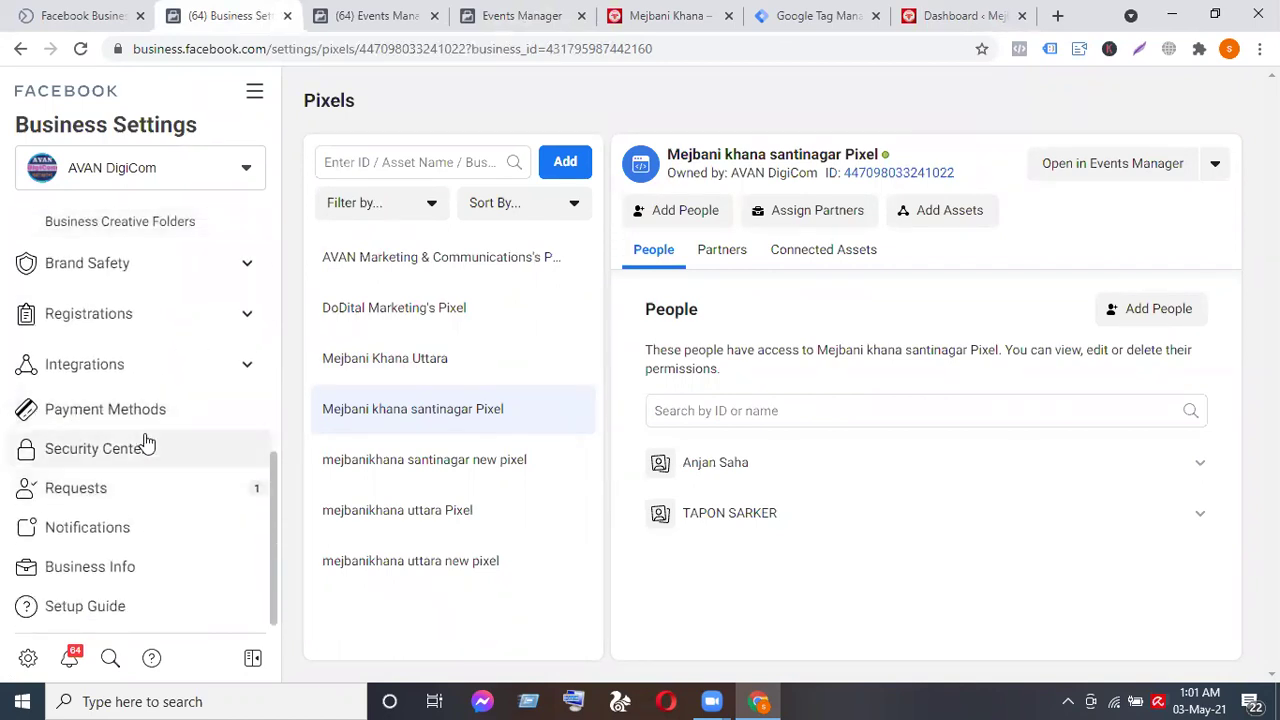
left_click(123, 263)
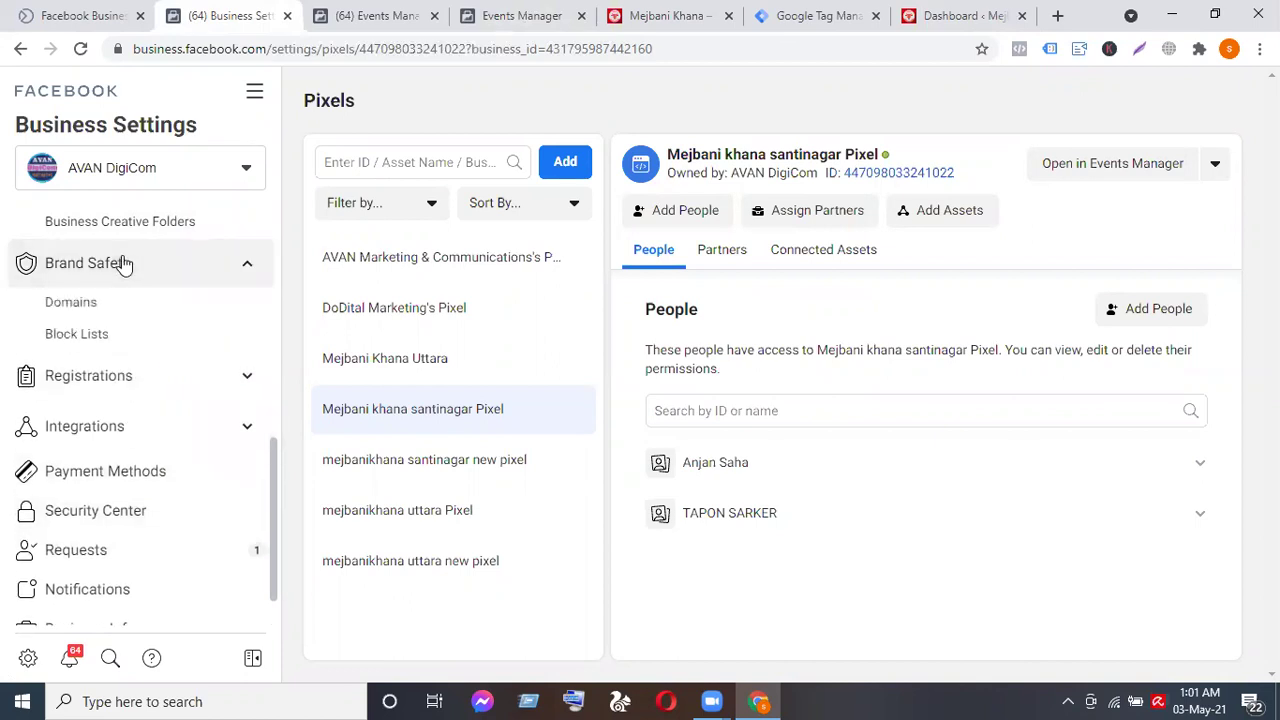
left_click(100, 306)
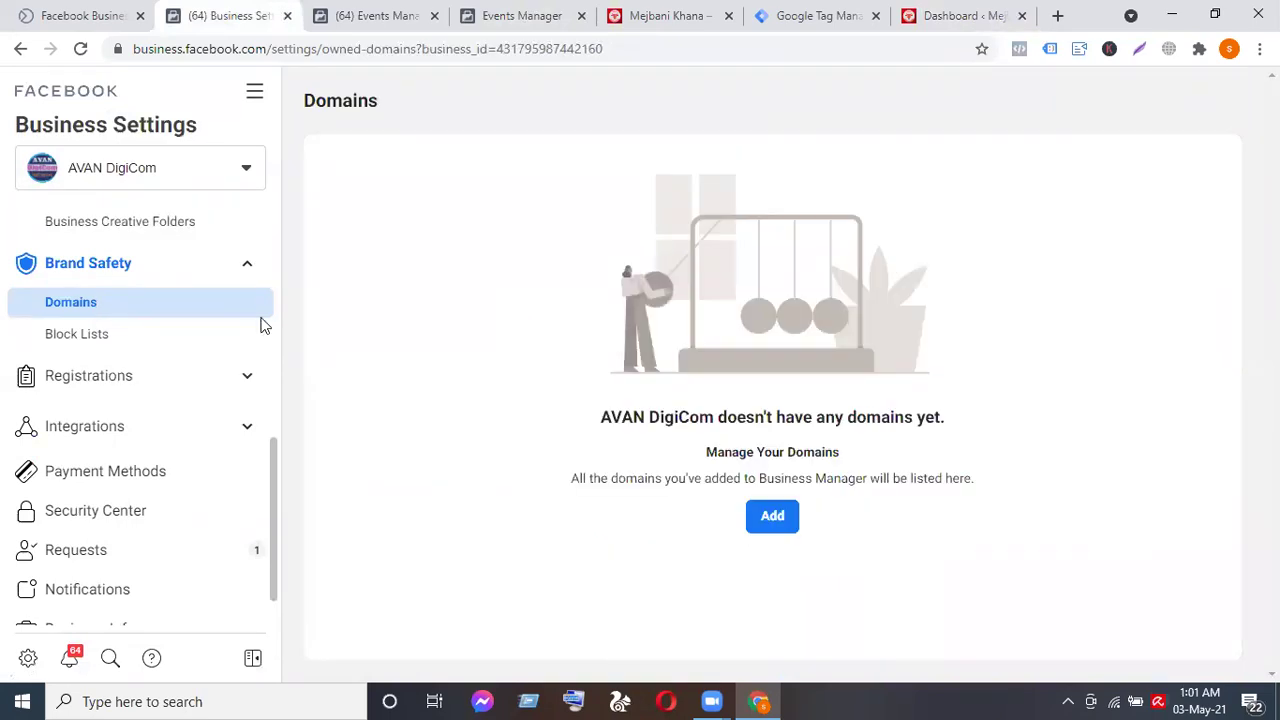
left_click(766, 524)
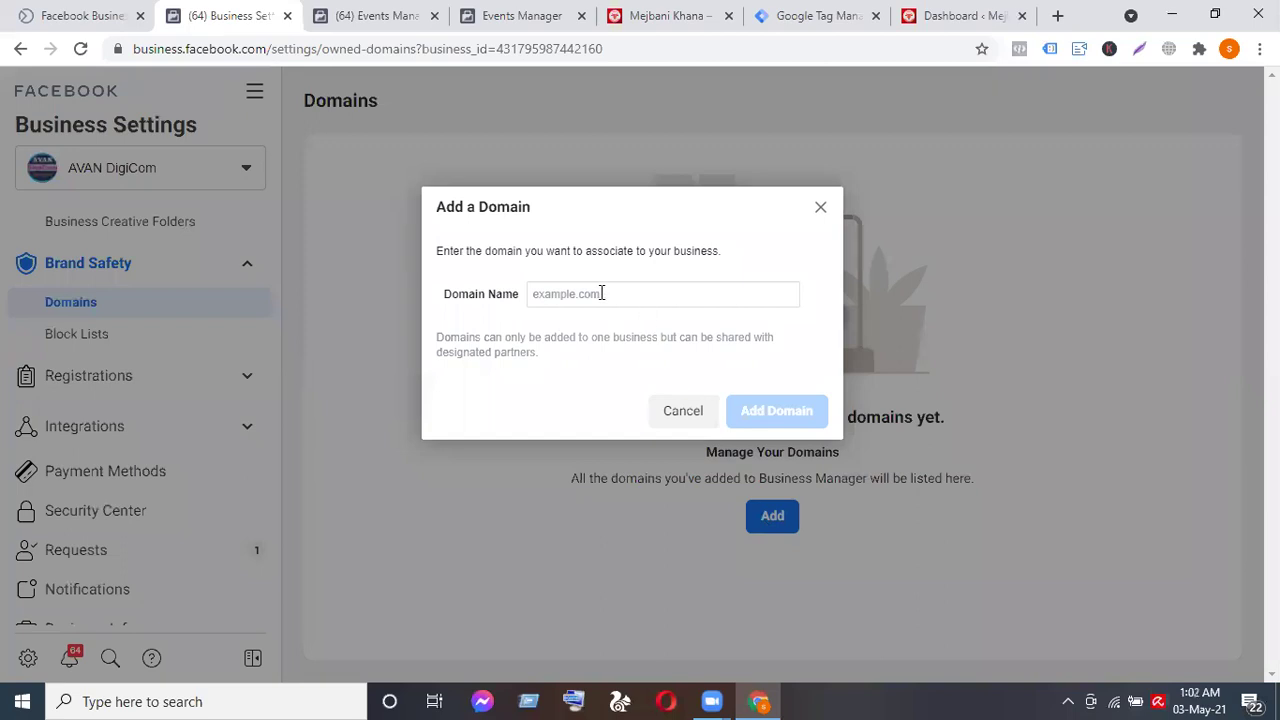
left_click(651, 16)
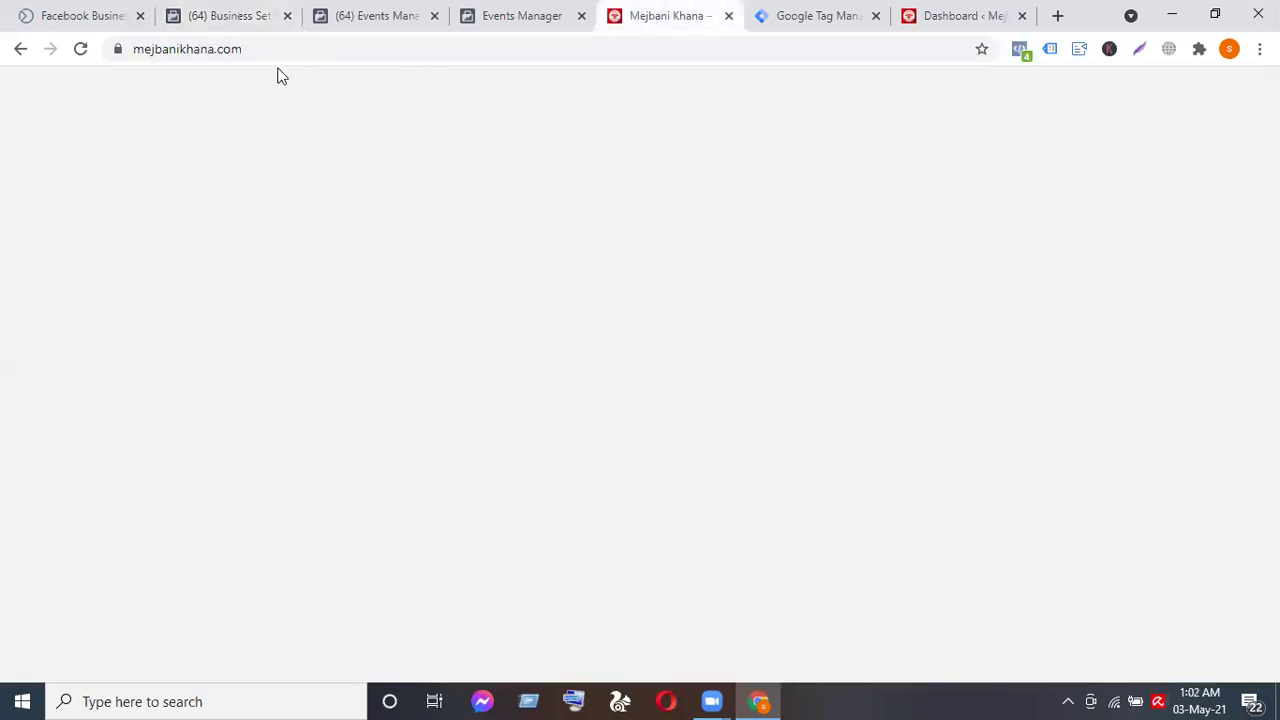
left_click(245, 49)
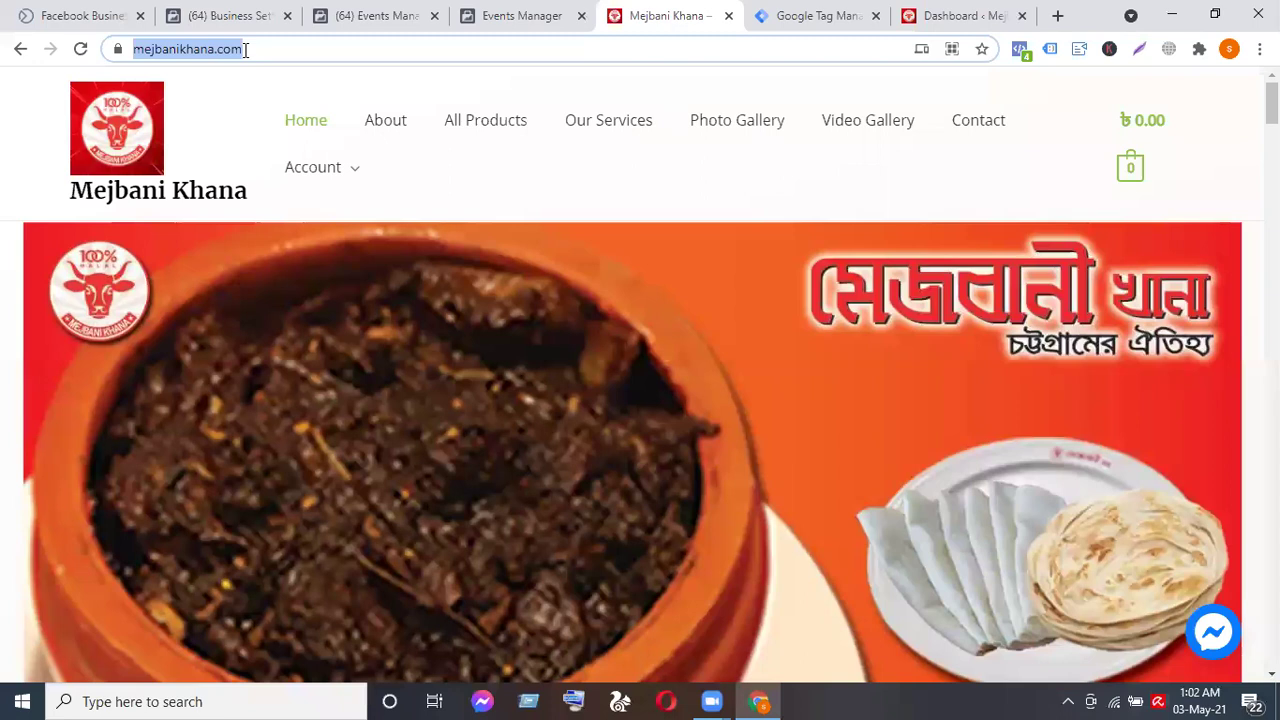
triple_click(311, 49)
key("ctrl+c")
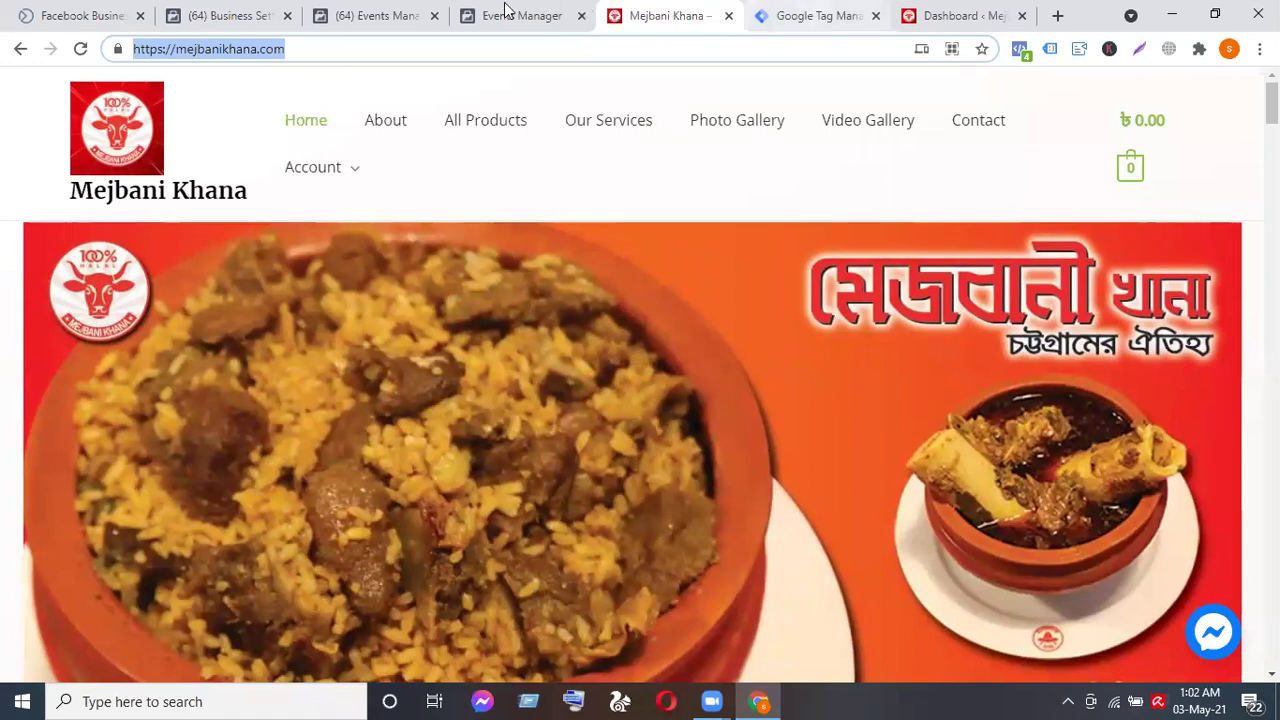
key("ctrl+2")
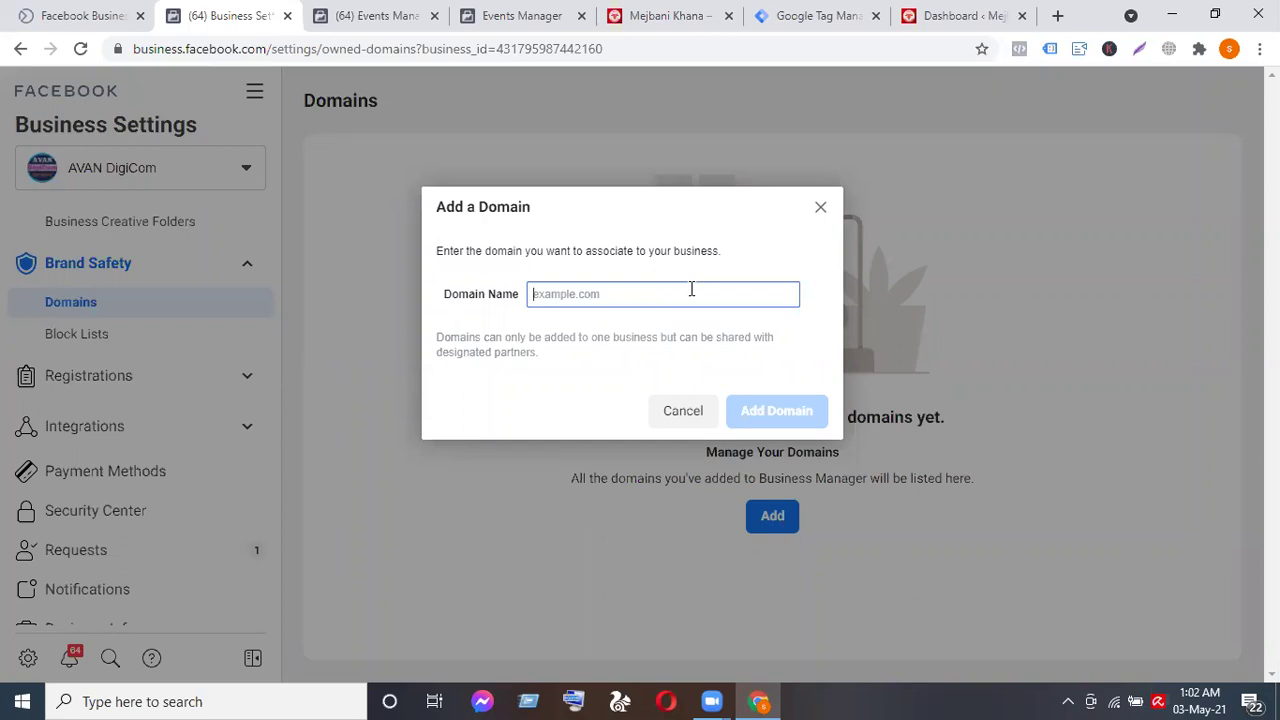
key("ctrl+v")
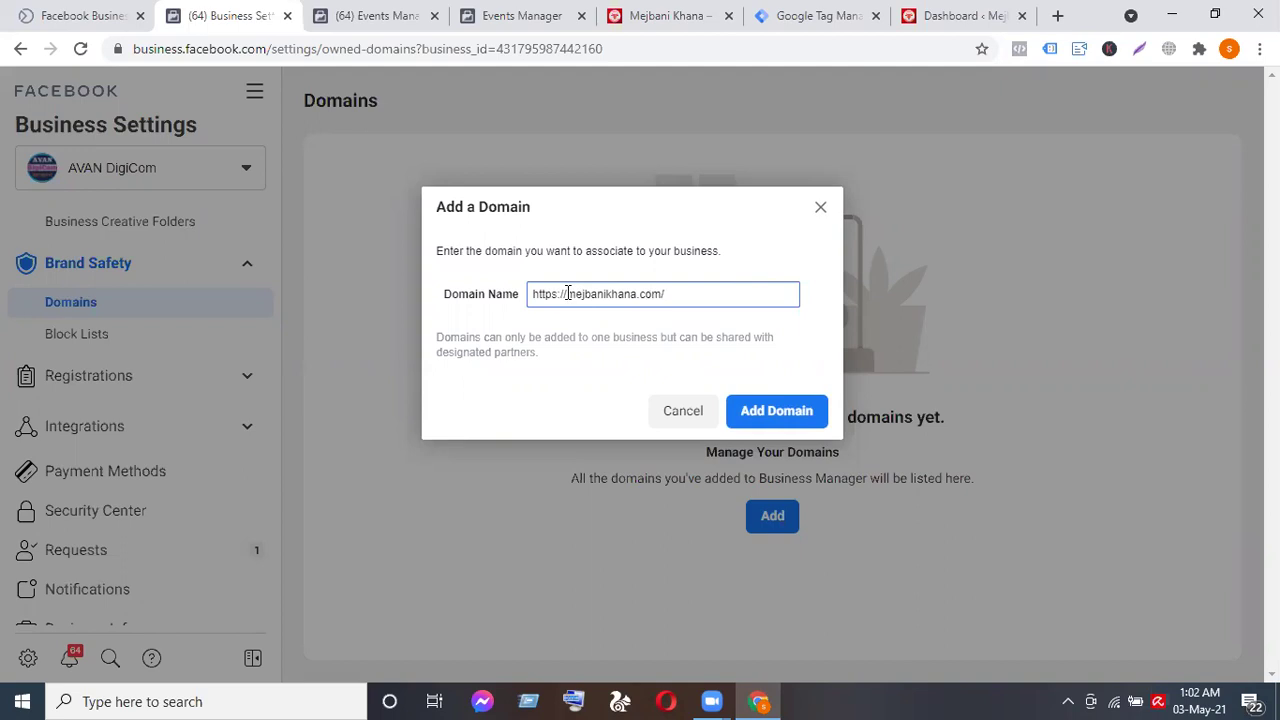
Shorten the domain name to mejbanikhana.com and add the domain to AVAN DigiCom.
key("BackSpace")
key("BackSpace")
key("BackSpace")
key("BackSpace")
key("BackSpace")
key("BackSpace")
key("BackSpace")
key("BackSpace")
left_click(641, 296)
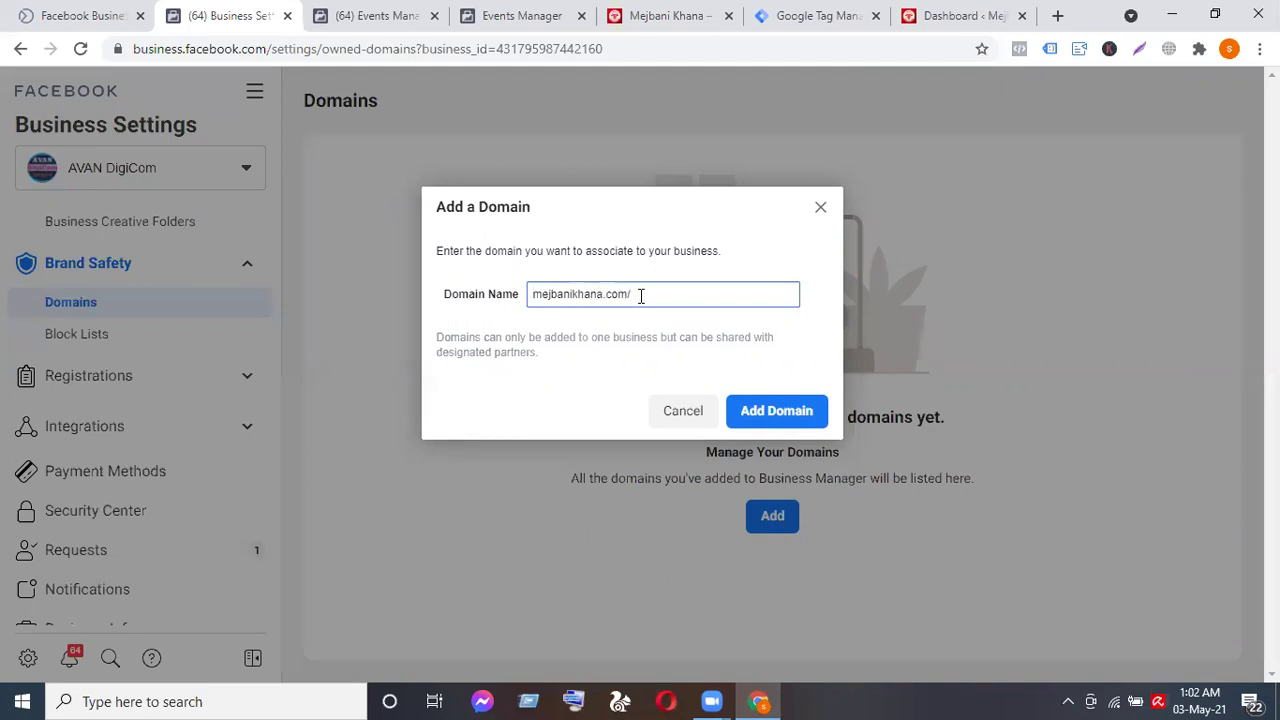
key("BackSpace")
left_click(797, 378)
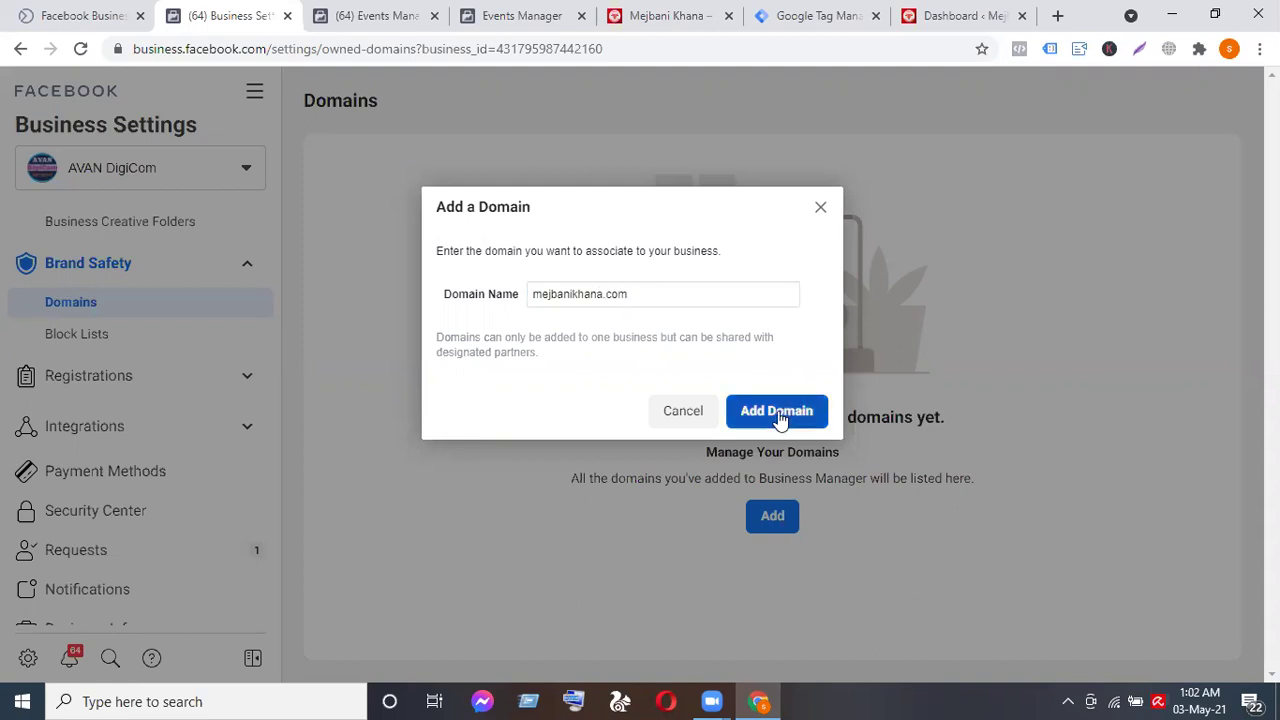
left_click(780, 414)
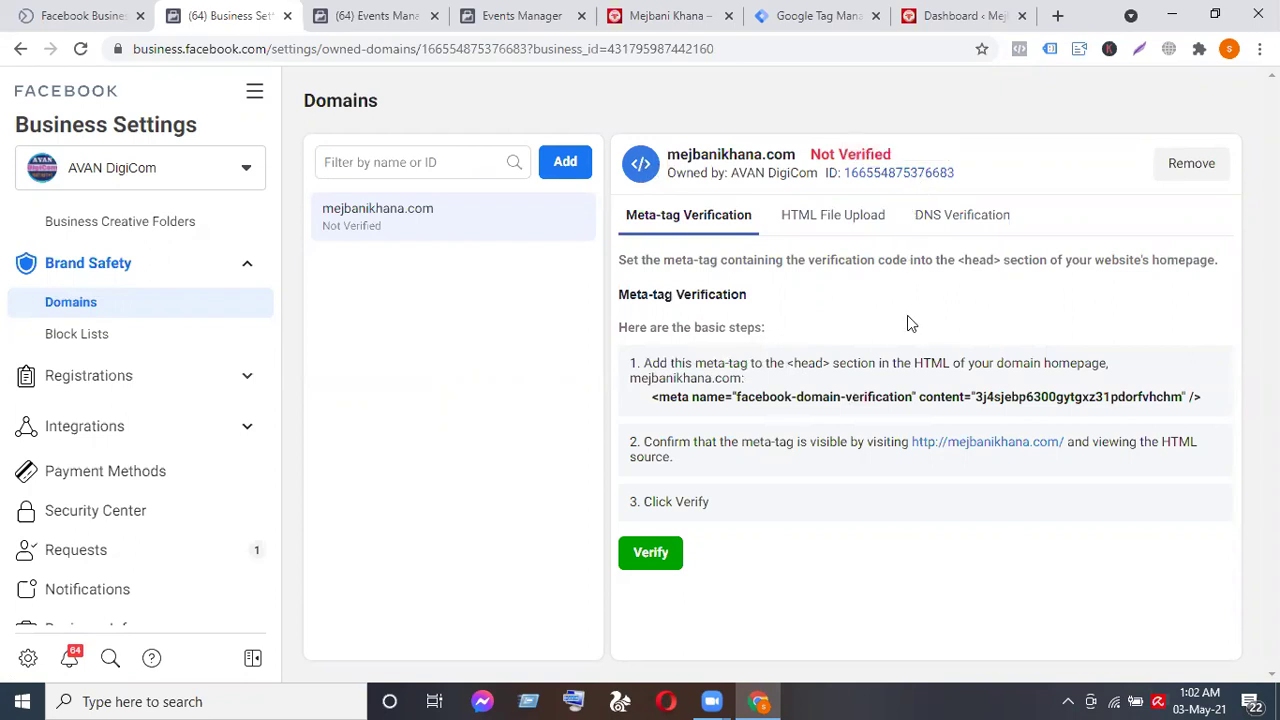
Copy the Facebook domain-verification meta-tag and open the Theme Editor in the website's WordPress admin tab.
left_click(841, 403)
left_click(945, 10)
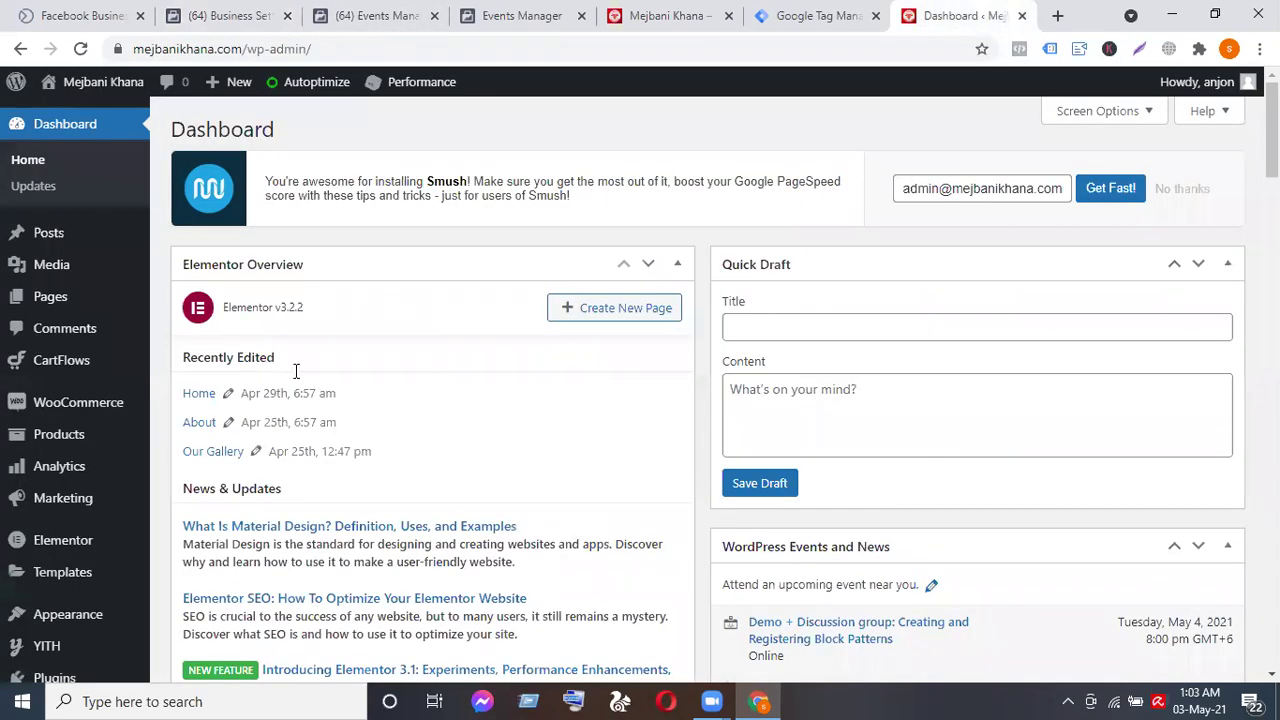
scroll(55, 313, "down", 1)
scroll(55, 313, "down", 2)
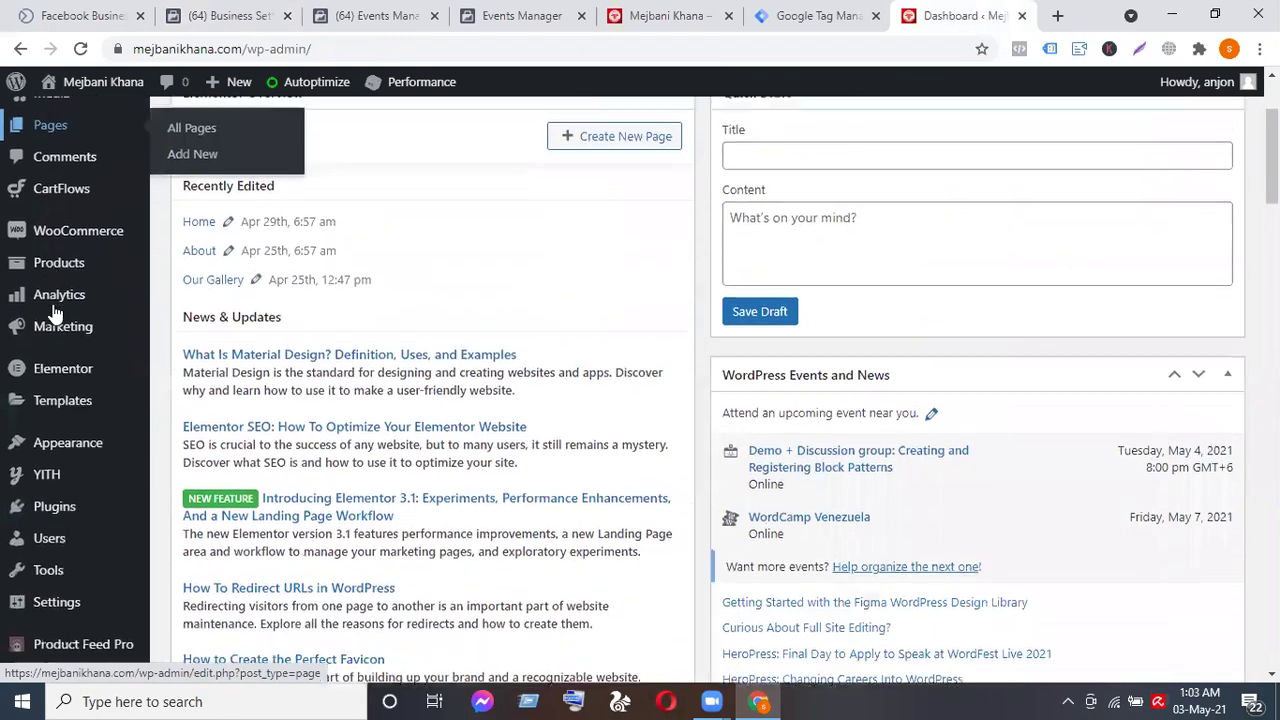
scroll(55, 313, "down", 2)
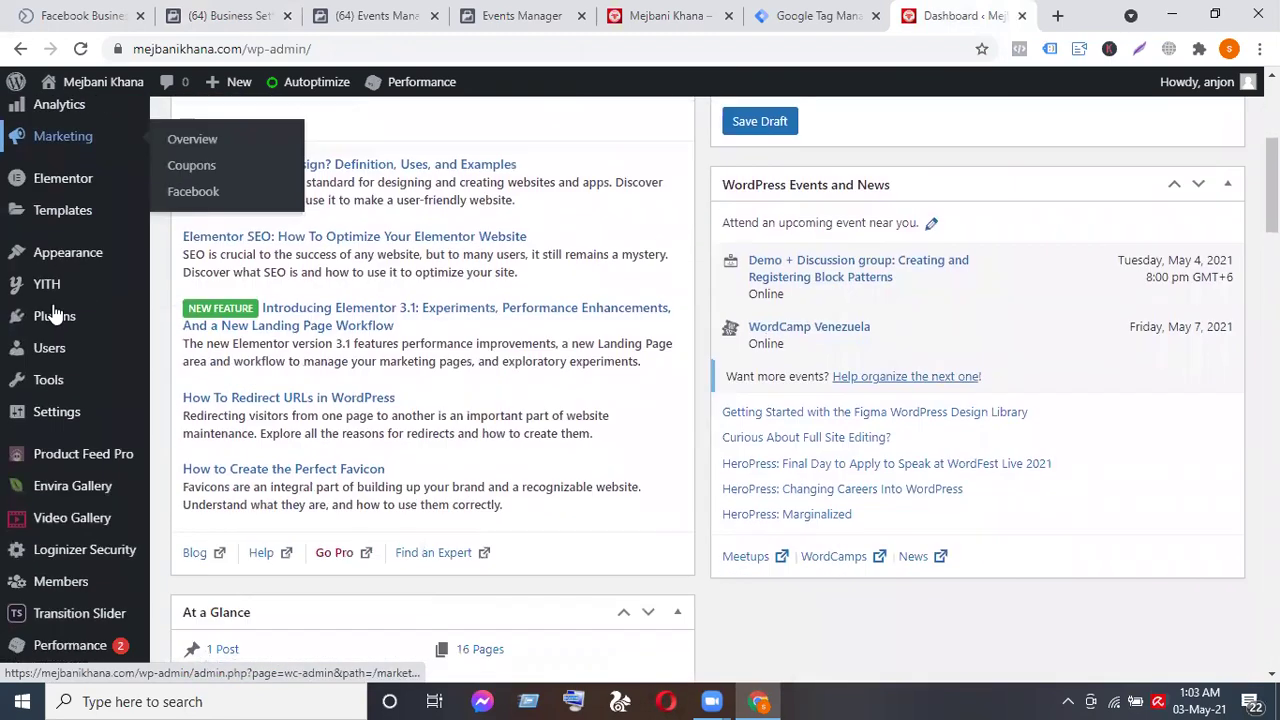
scroll(57, 314, "up", 2)
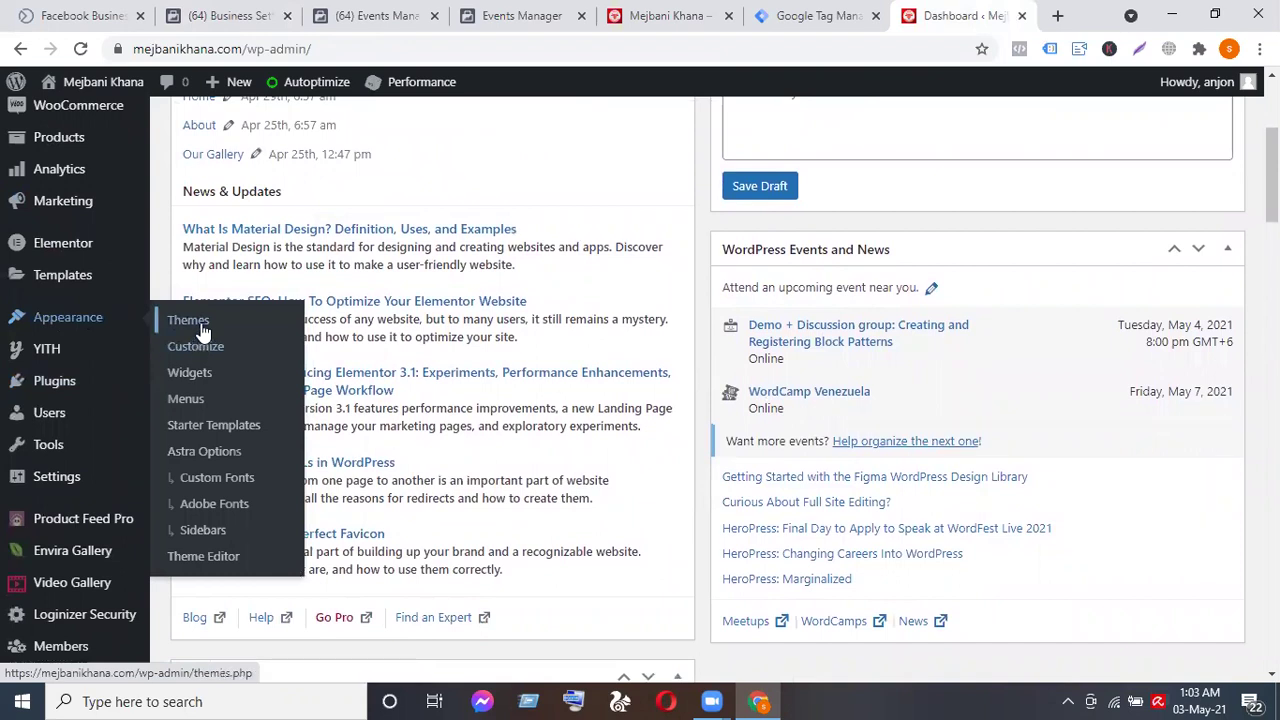
left_click(216, 566)
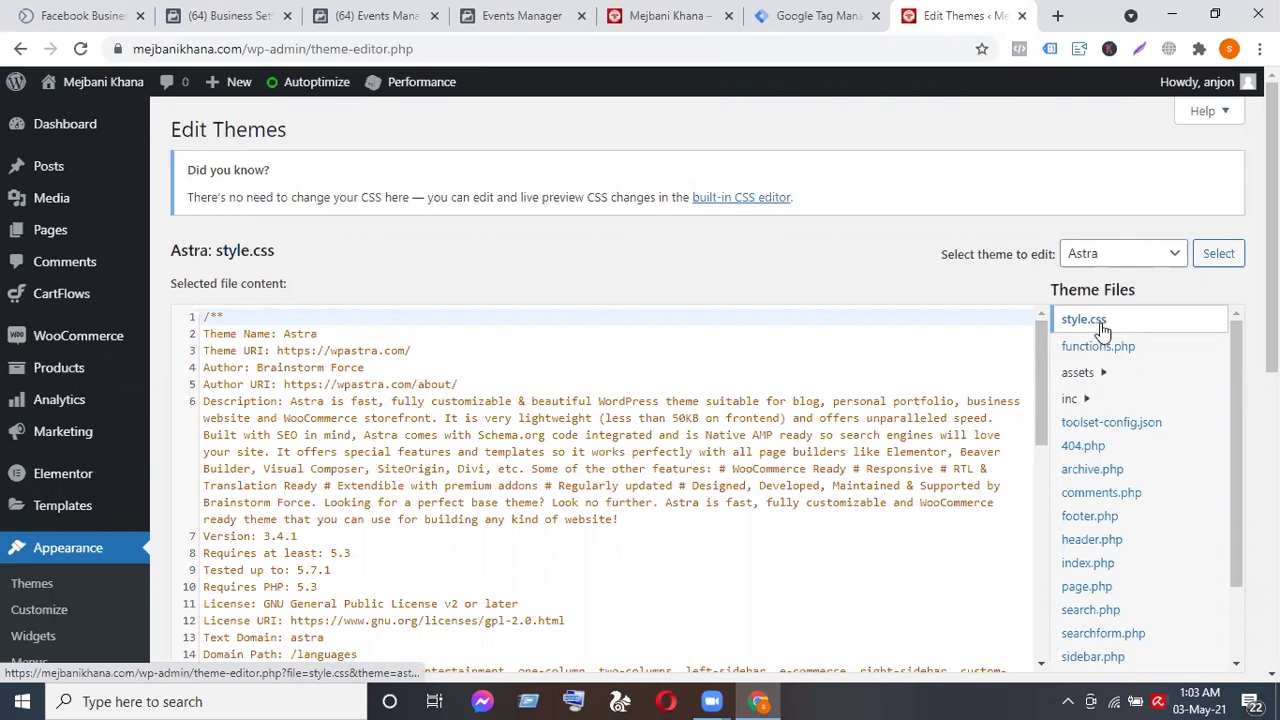
Open the Astra theme's header.php file for editing.
scroll(1120, 481, "down", 1)
scroll(1120, 481, "down", 1)
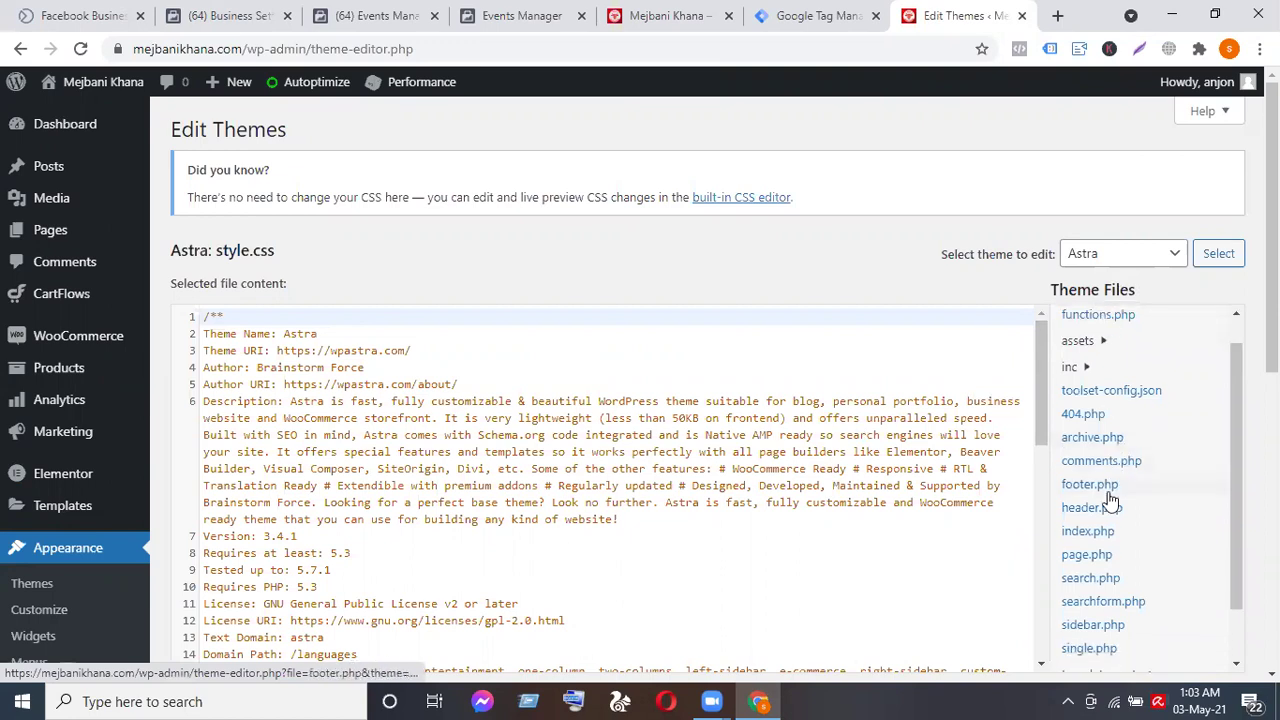
left_click(1107, 512)
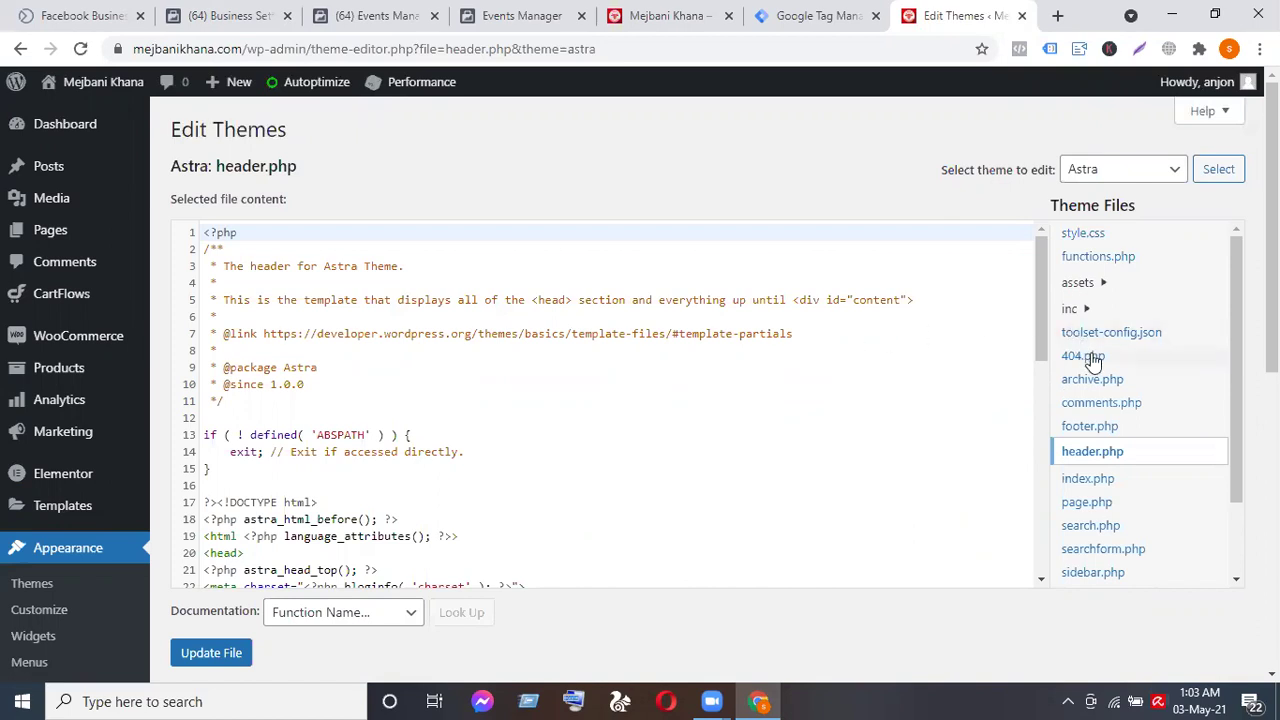
Paste the copied facebook-domain-verification meta-tag with its verification code on its own line below the opening <head> tag and save header.php.
scroll(775, 487, "down", 3)
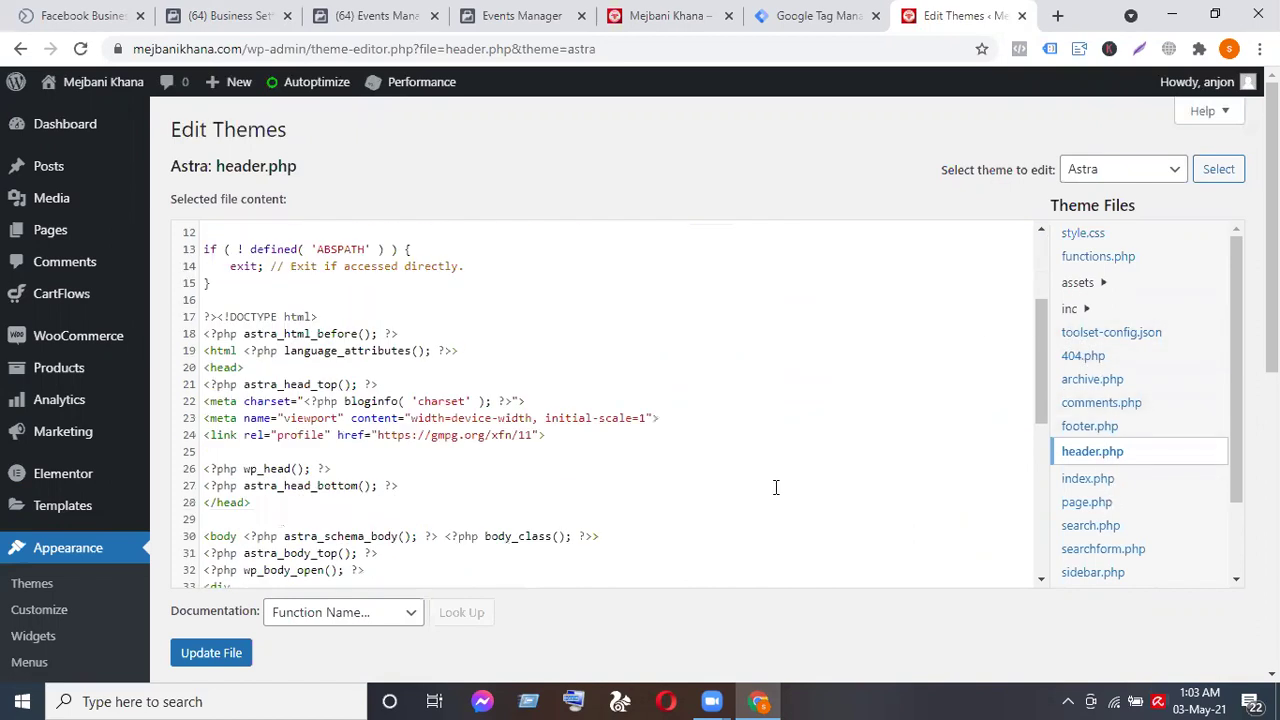
scroll(775, 487, "down", 7)
scroll(775, 487, "up", 4)
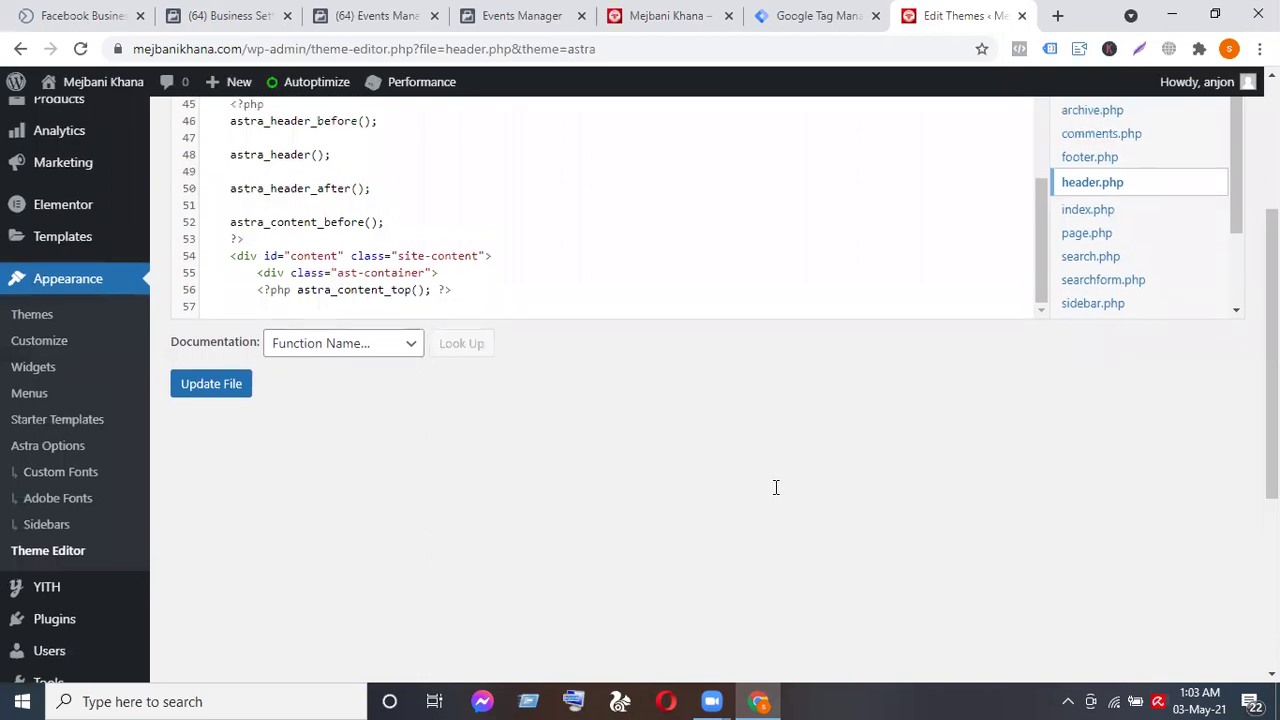
scroll(775, 487, "up", 7)
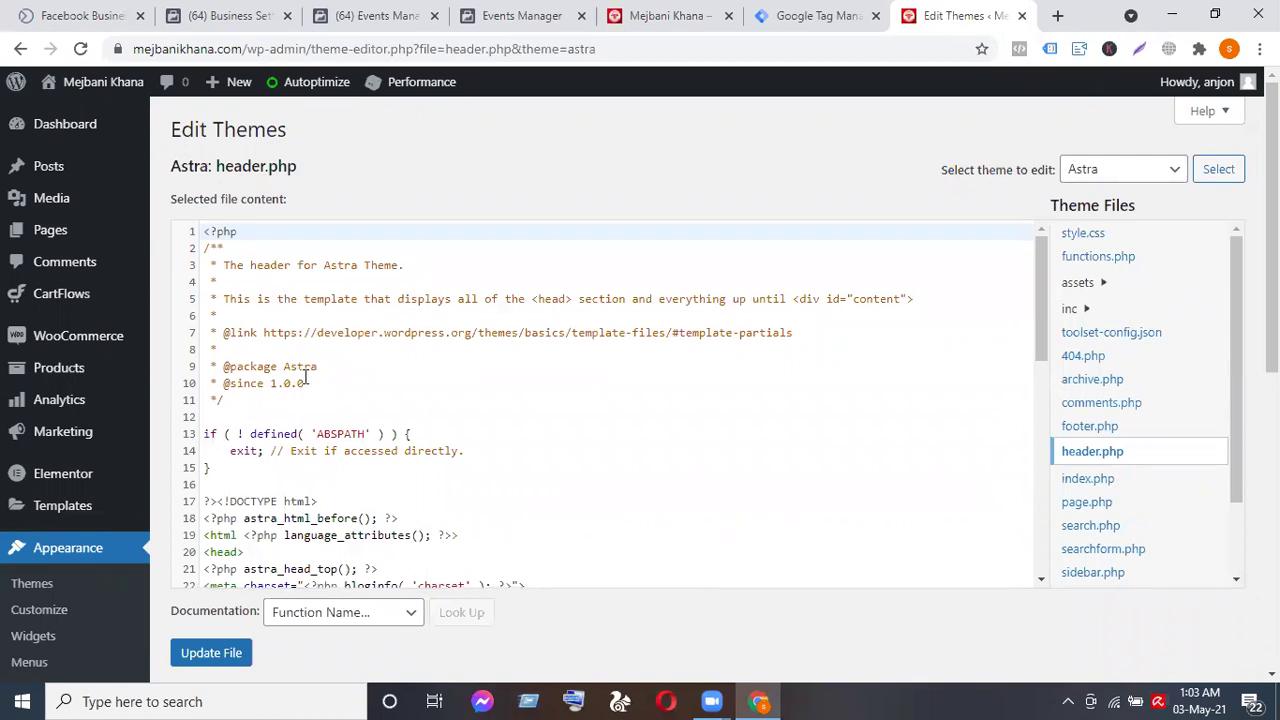
scroll(305, 375, "down", 4)
left_click(246, 345)
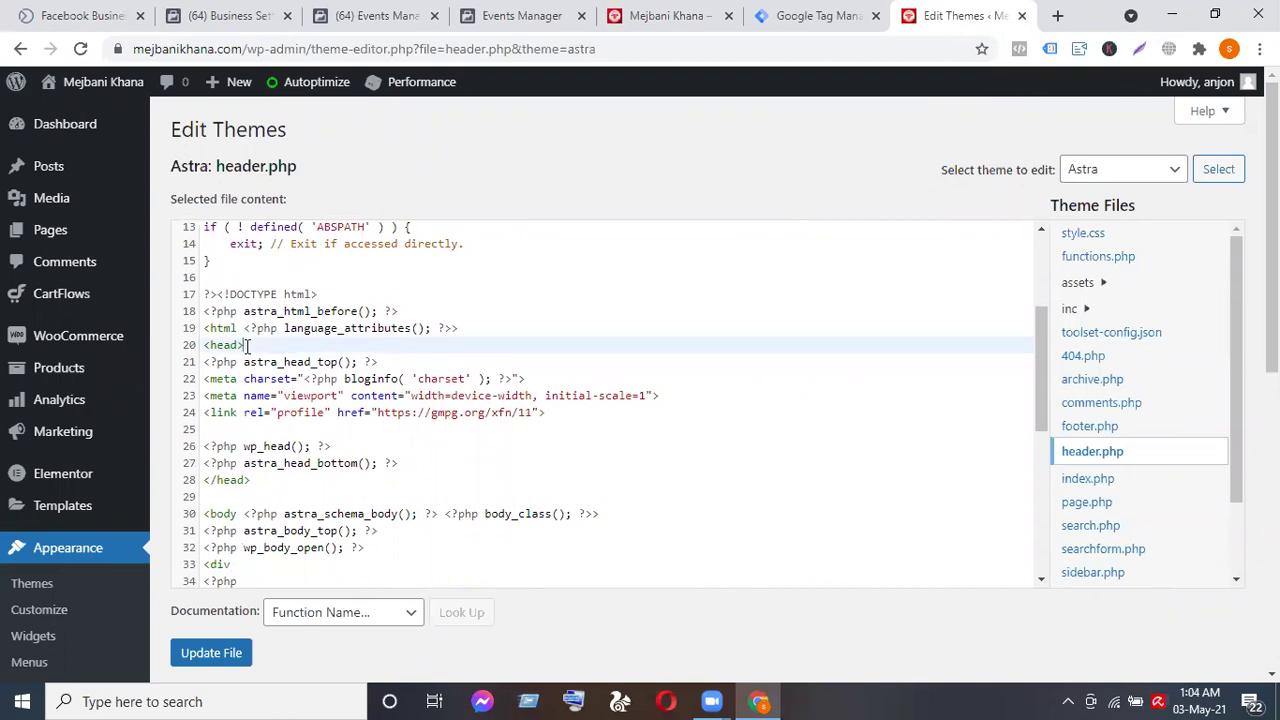
key("Return")
key("Return")
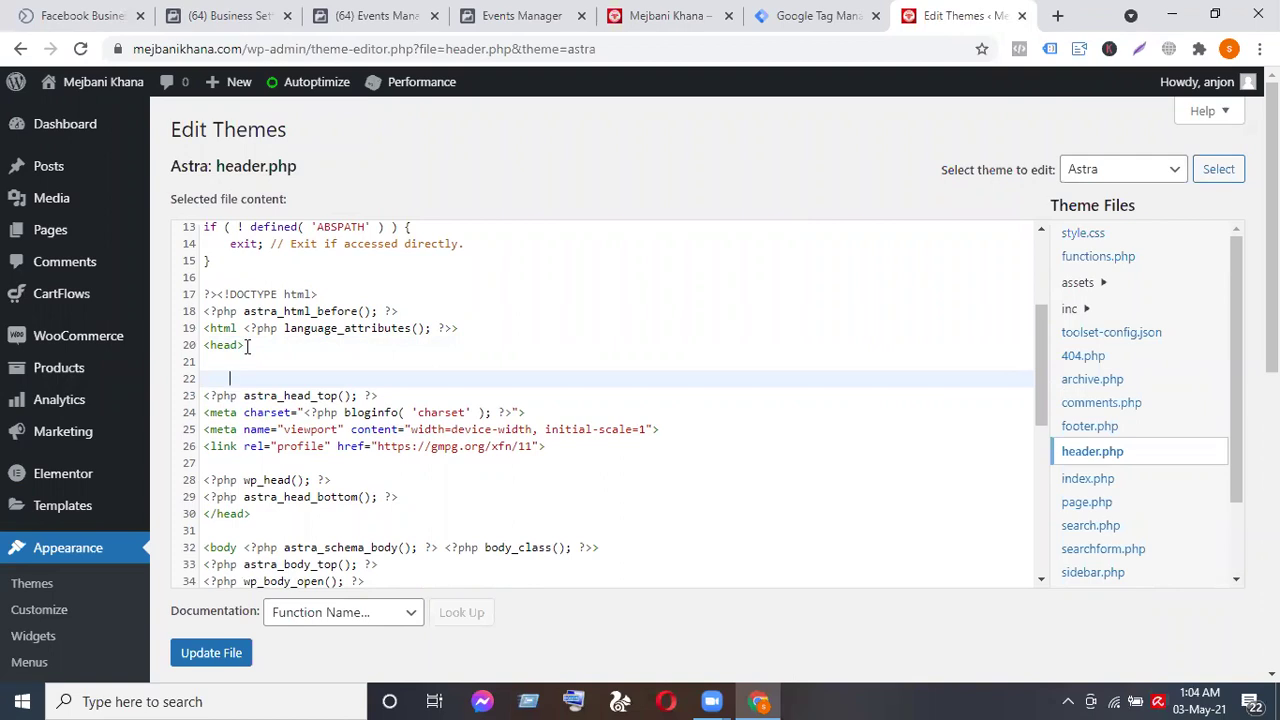
key("ctrl+v")
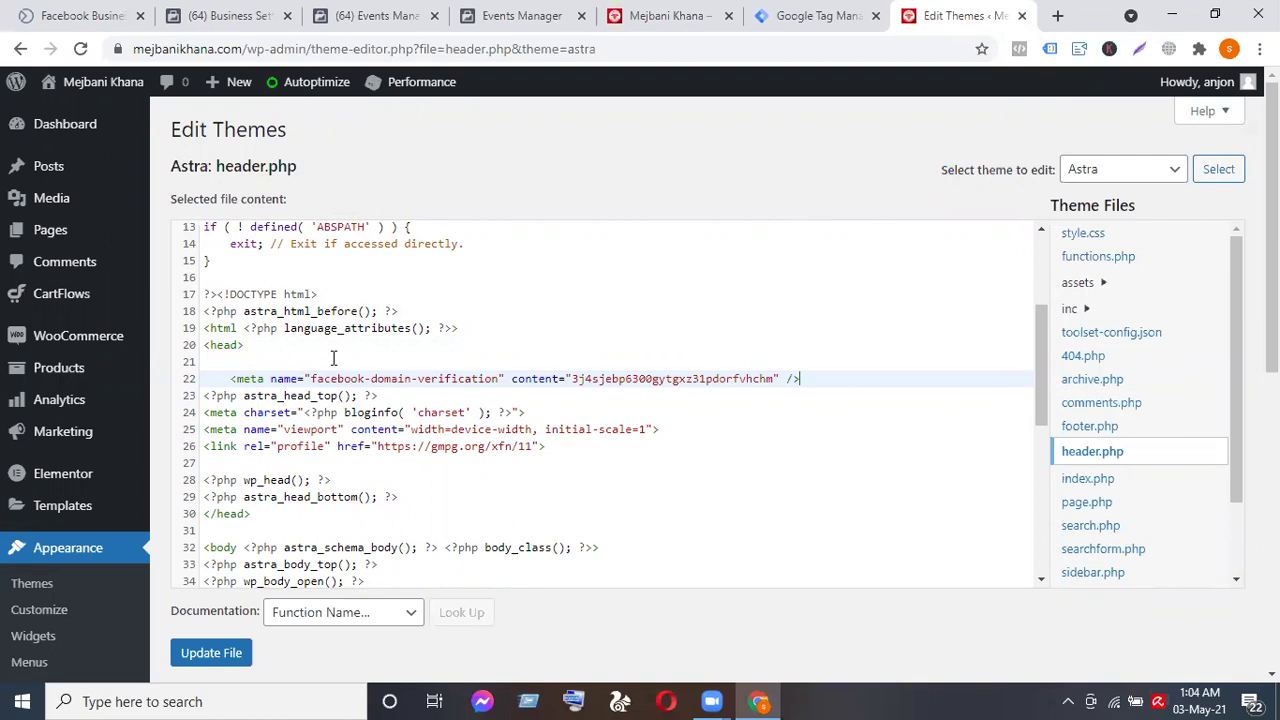
key("Return")
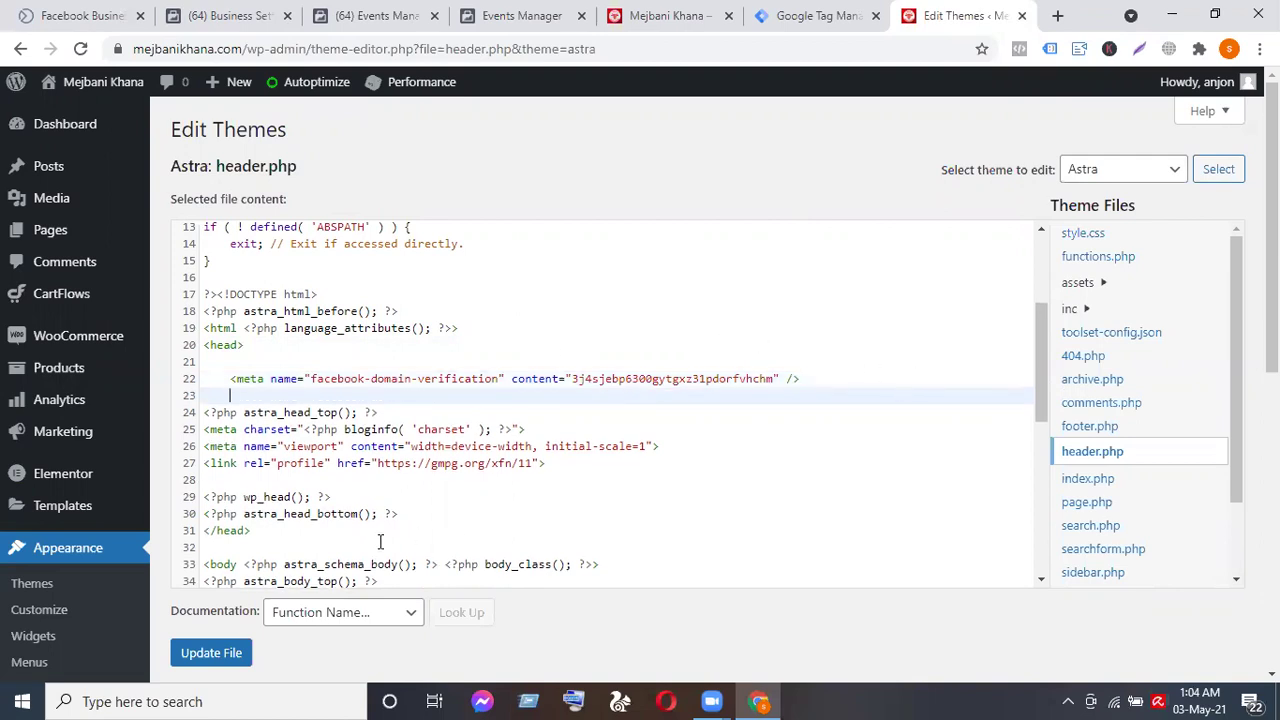
left_click(207, 648)
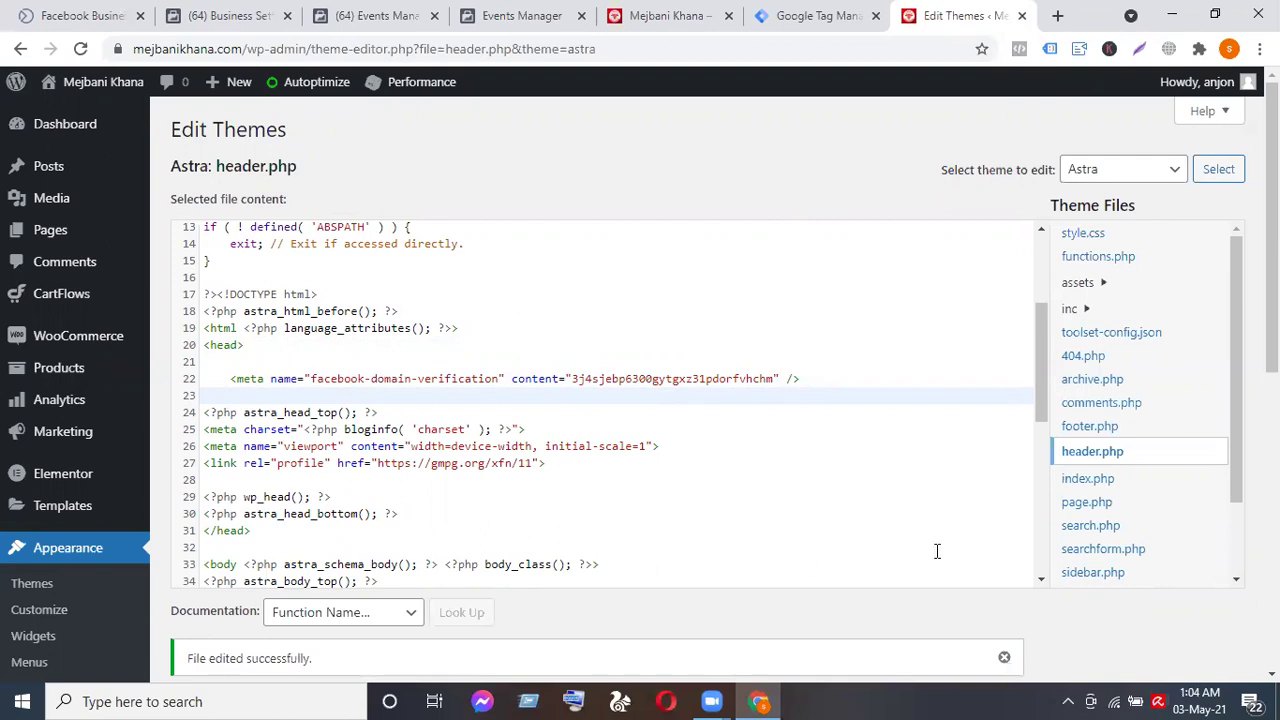
Switch to the Business Settings tab and try to verify mejbanikhana.com with the meta-tag method.
scroll(934, 551, "down", 5)
scroll(937, 551, "down", 1)
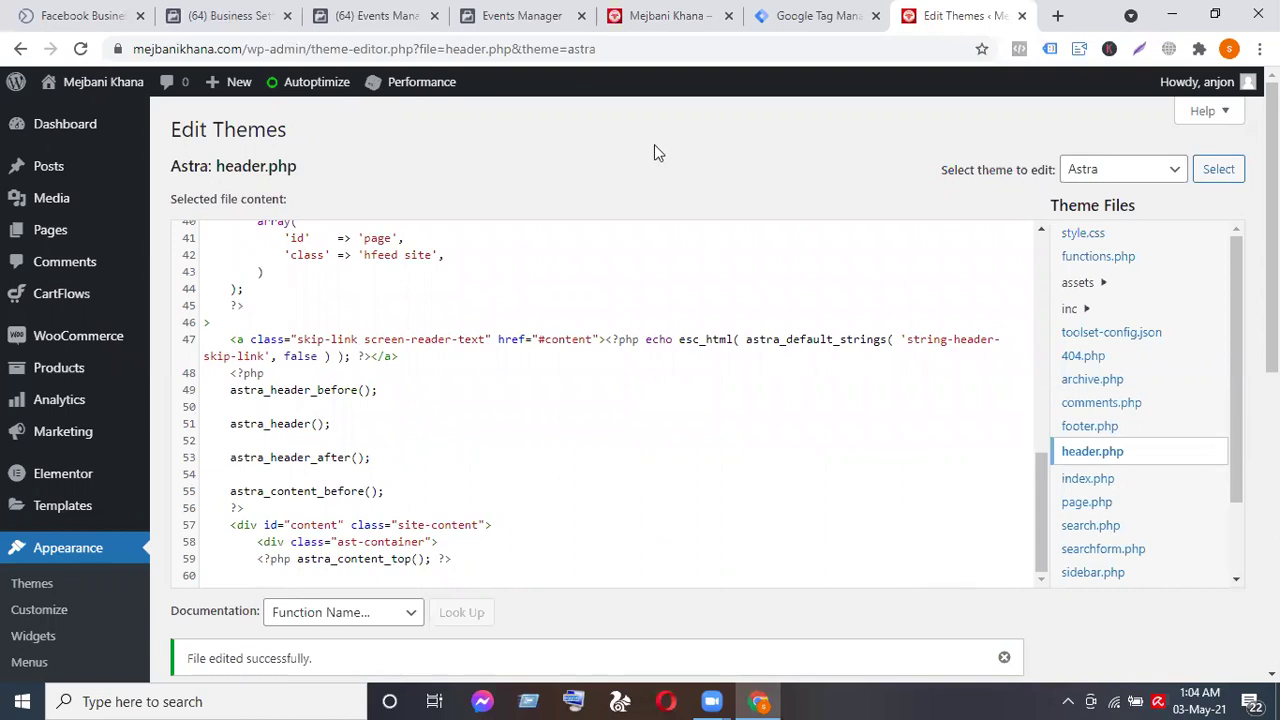
left_click(224, 14)
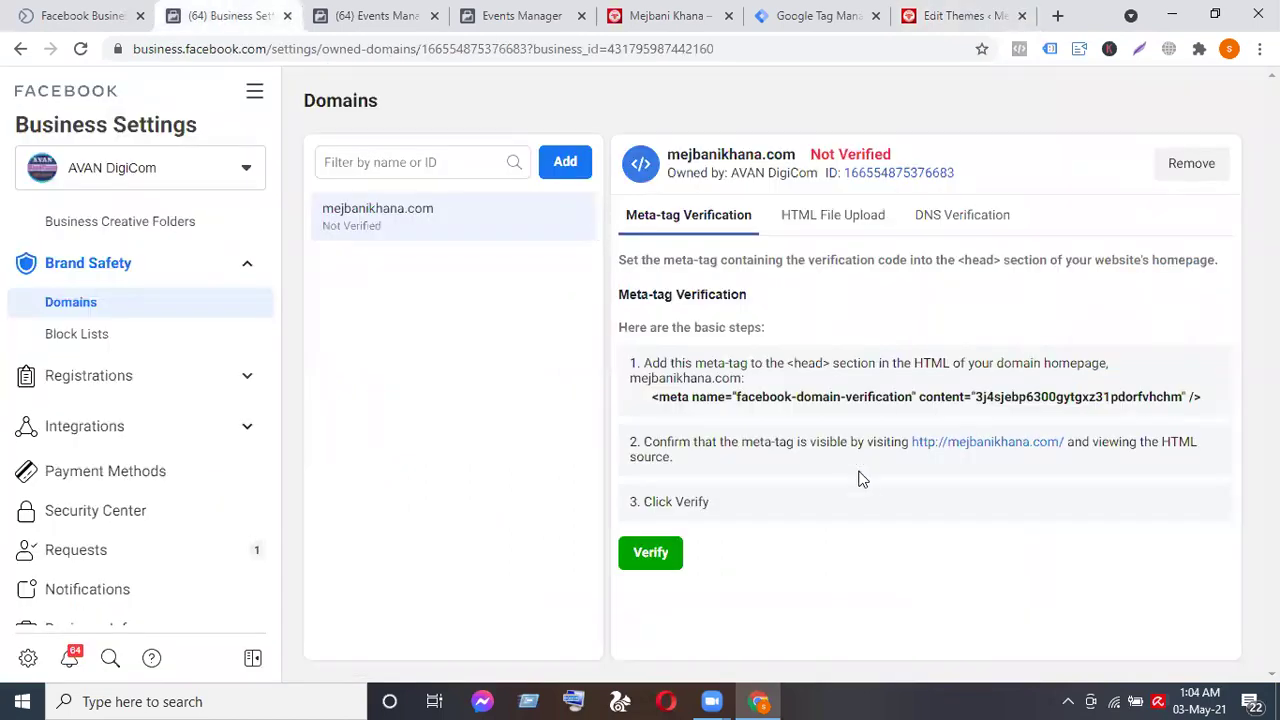
left_click(645, 556)
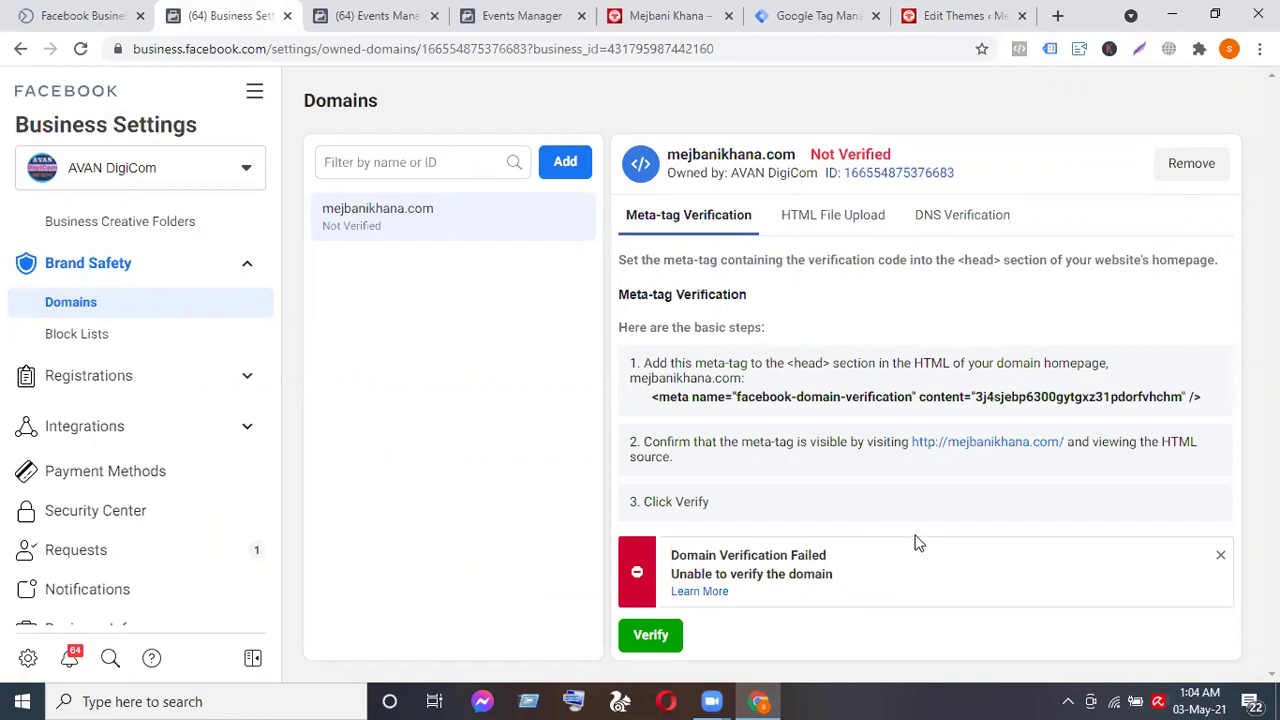
Reload the Domains page in Business Settings and try the meta-tag verification of mejbanikhana.com again.
left_click(952, 20)
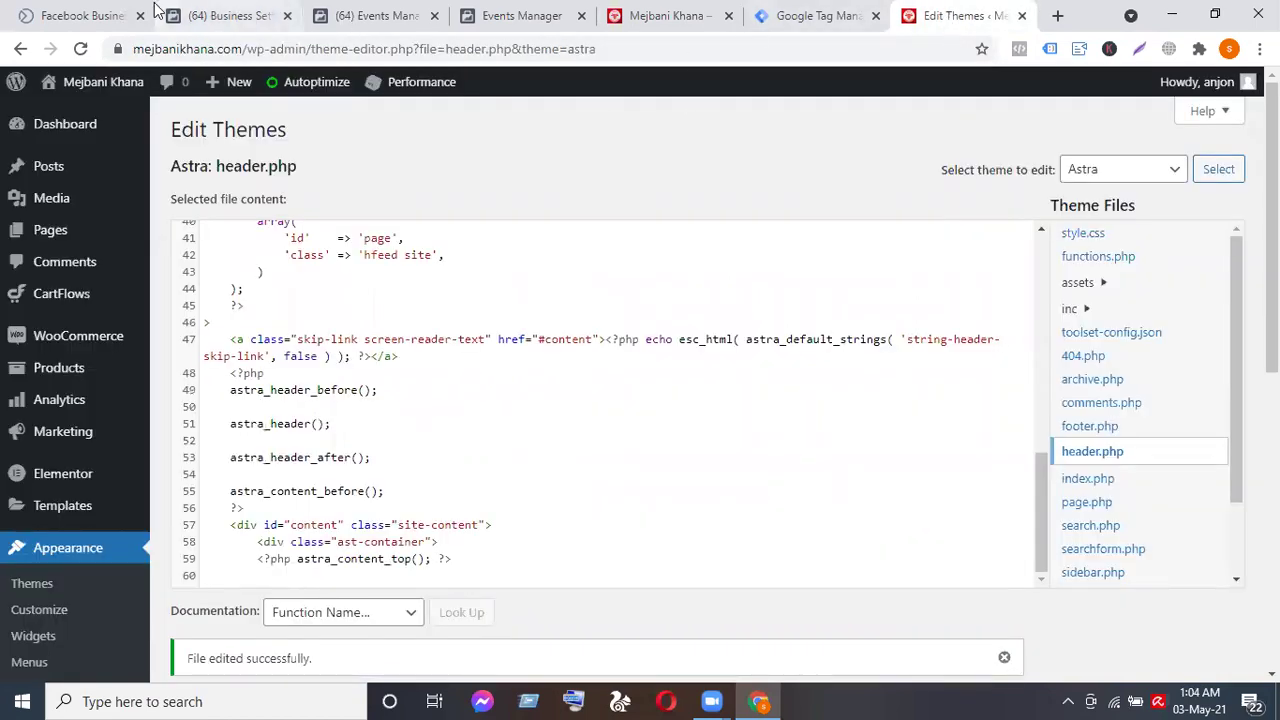
left_click(204, 10)
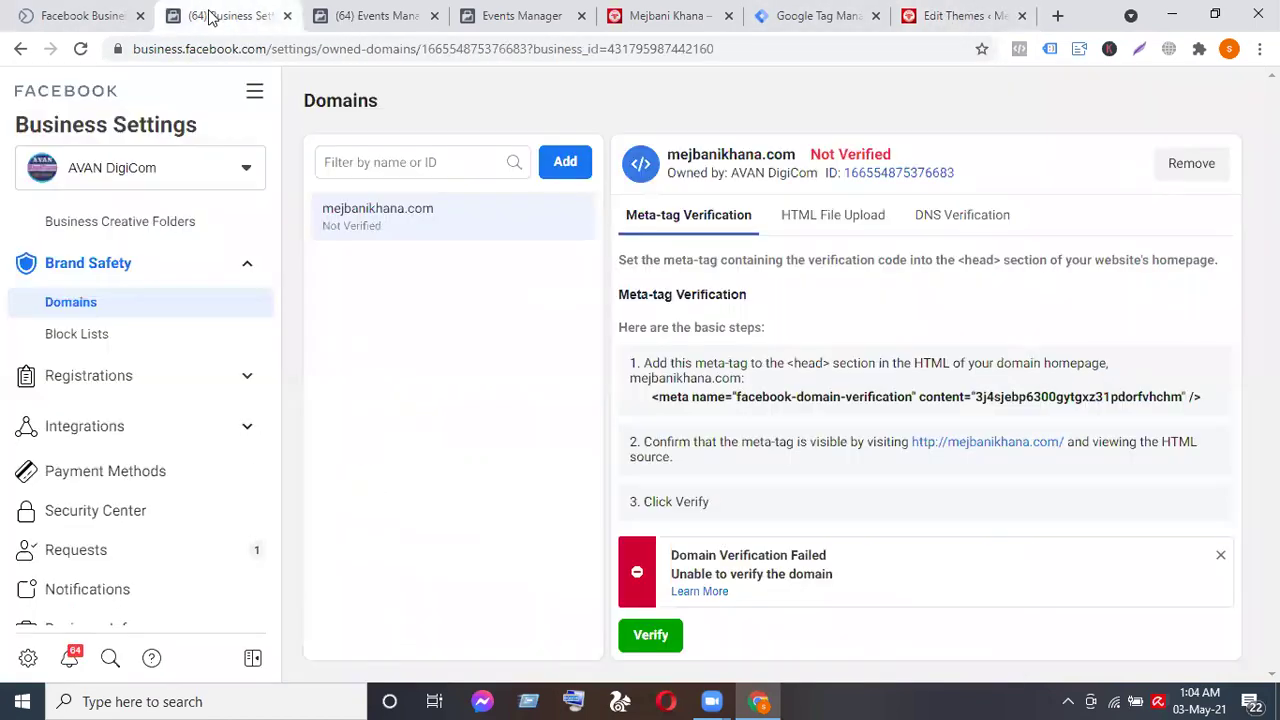
left_click(82, 50)
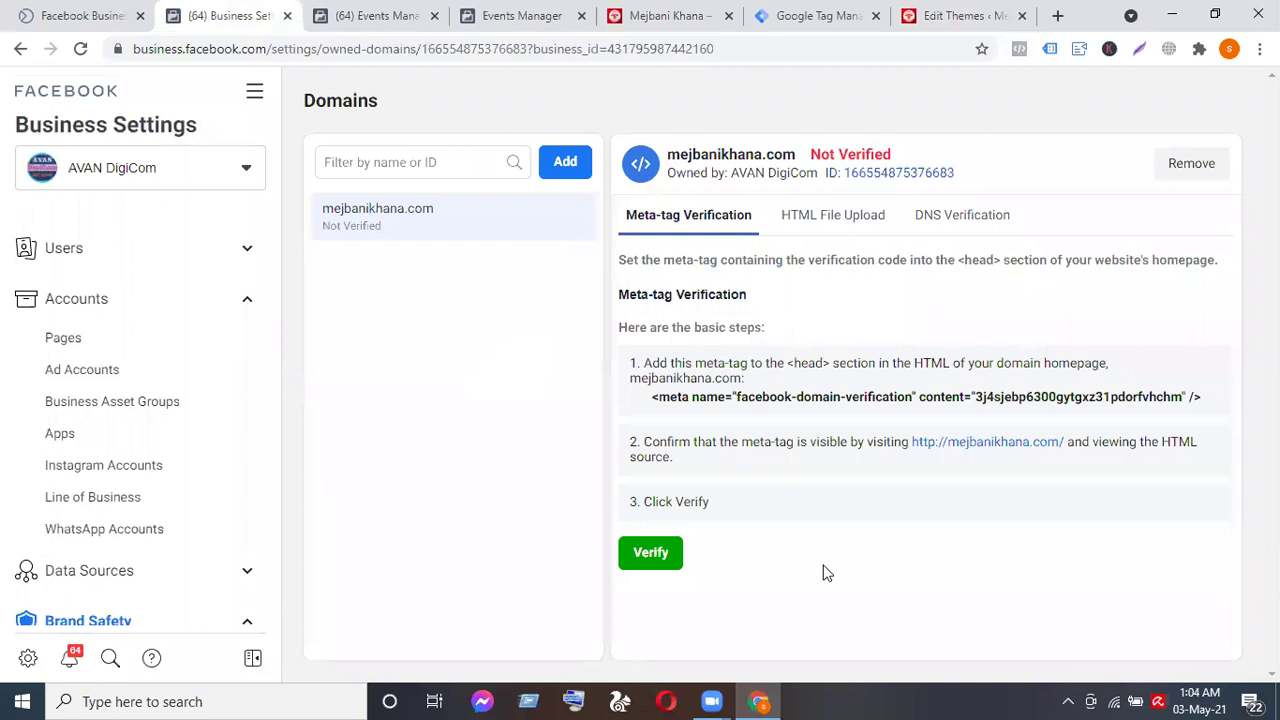
left_click(646, 552)
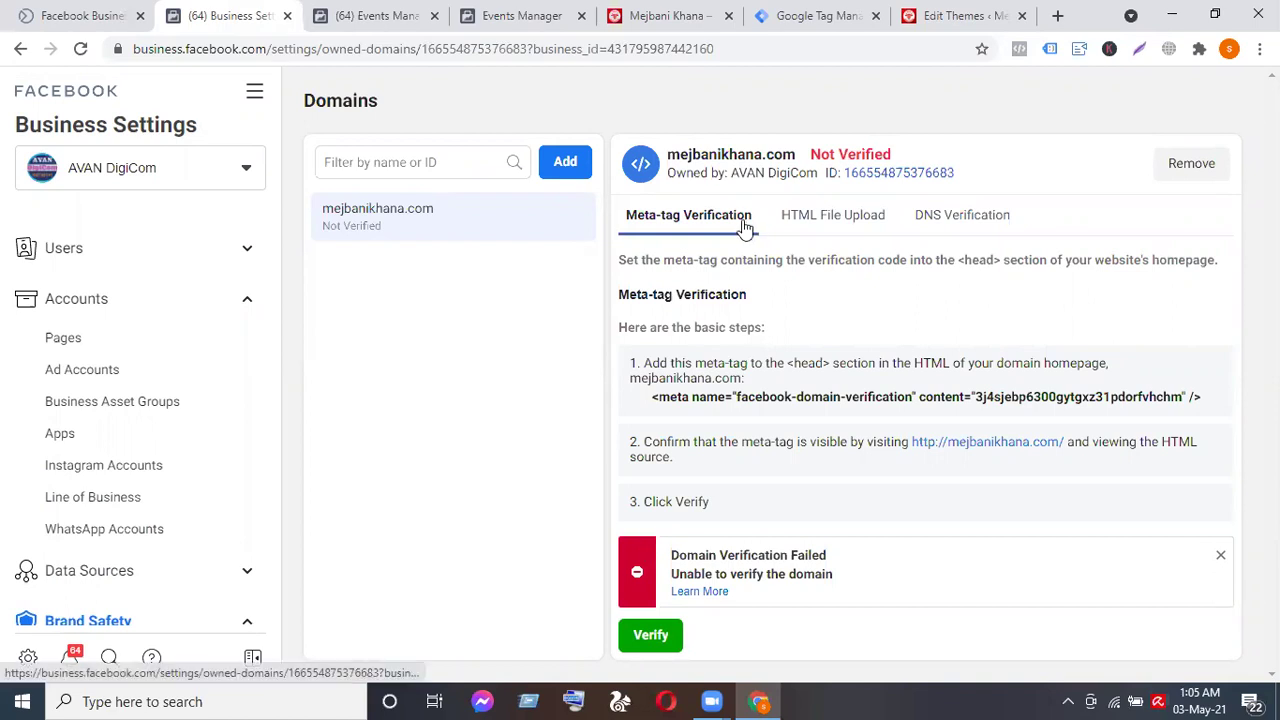
Return to header.php in WordPress, copy the facebook-domain-verification meta-tag below <head> and delete it from that line.
left_click(925, 16)
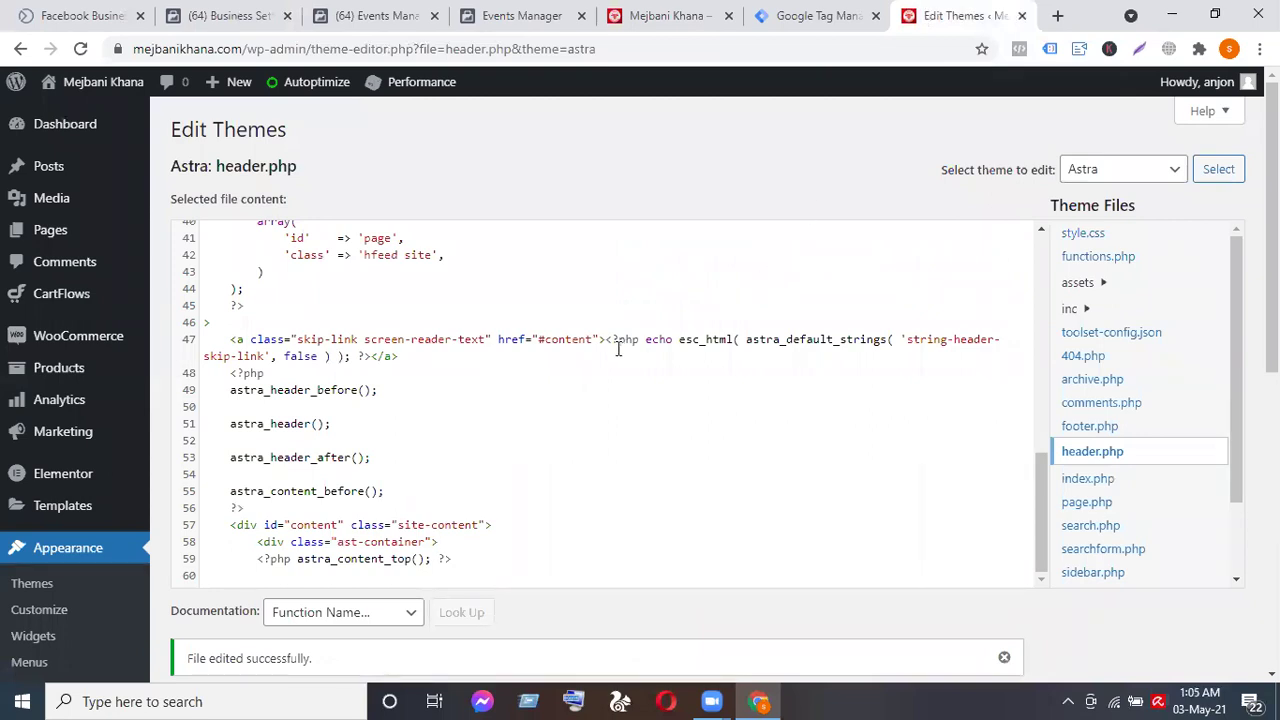
scroll(616, 350, "up", 2)
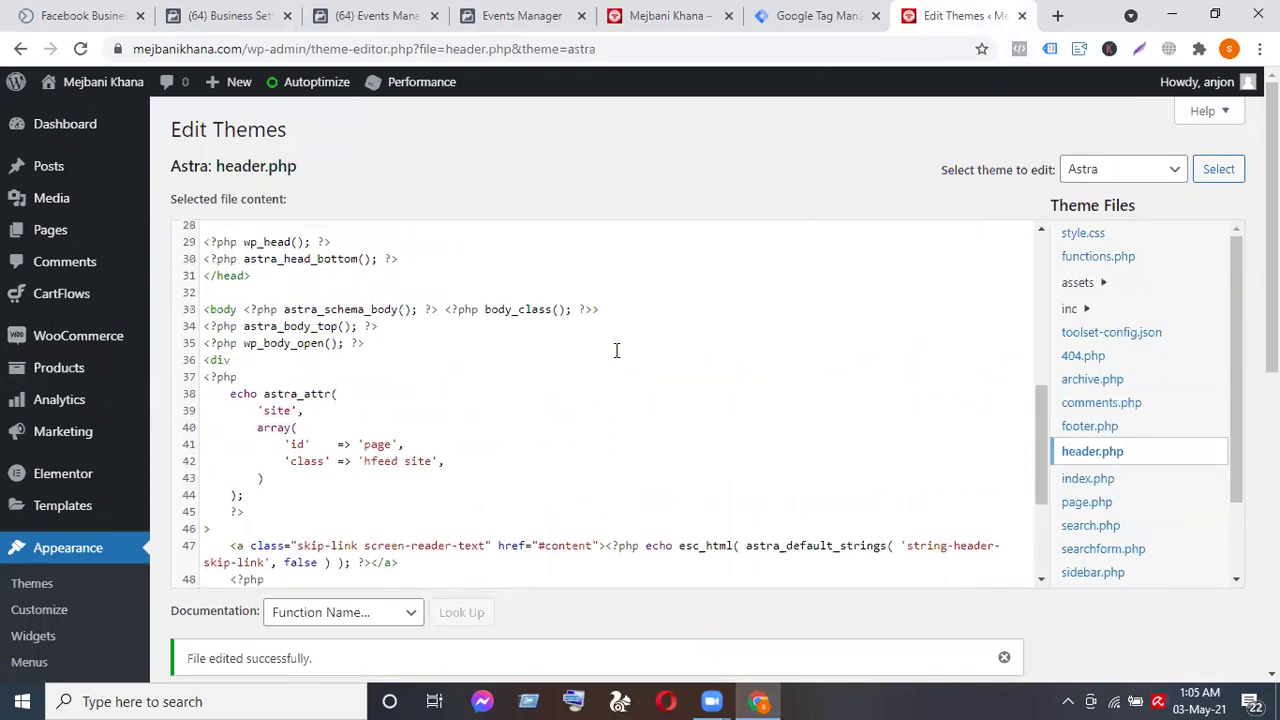
scroll(616, 350, "up", 1)
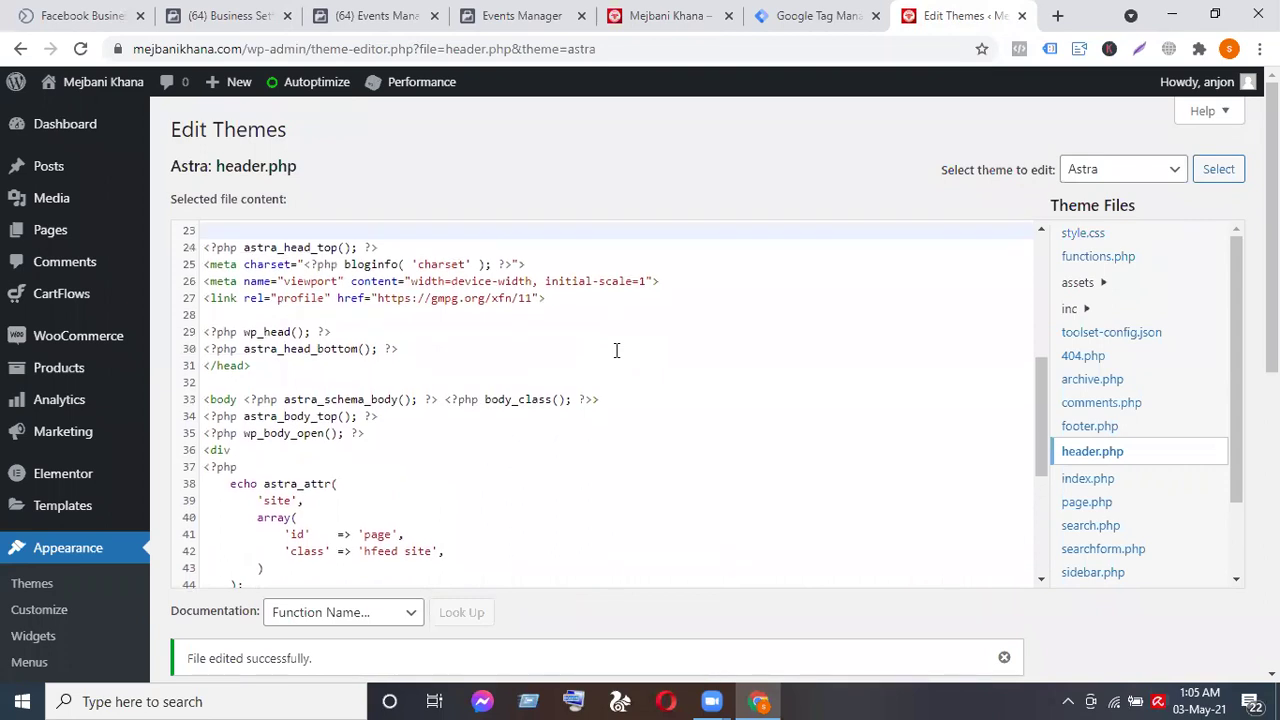
scroll(616, 350, "up", 1)
scroll(616, 350, "up", 1)
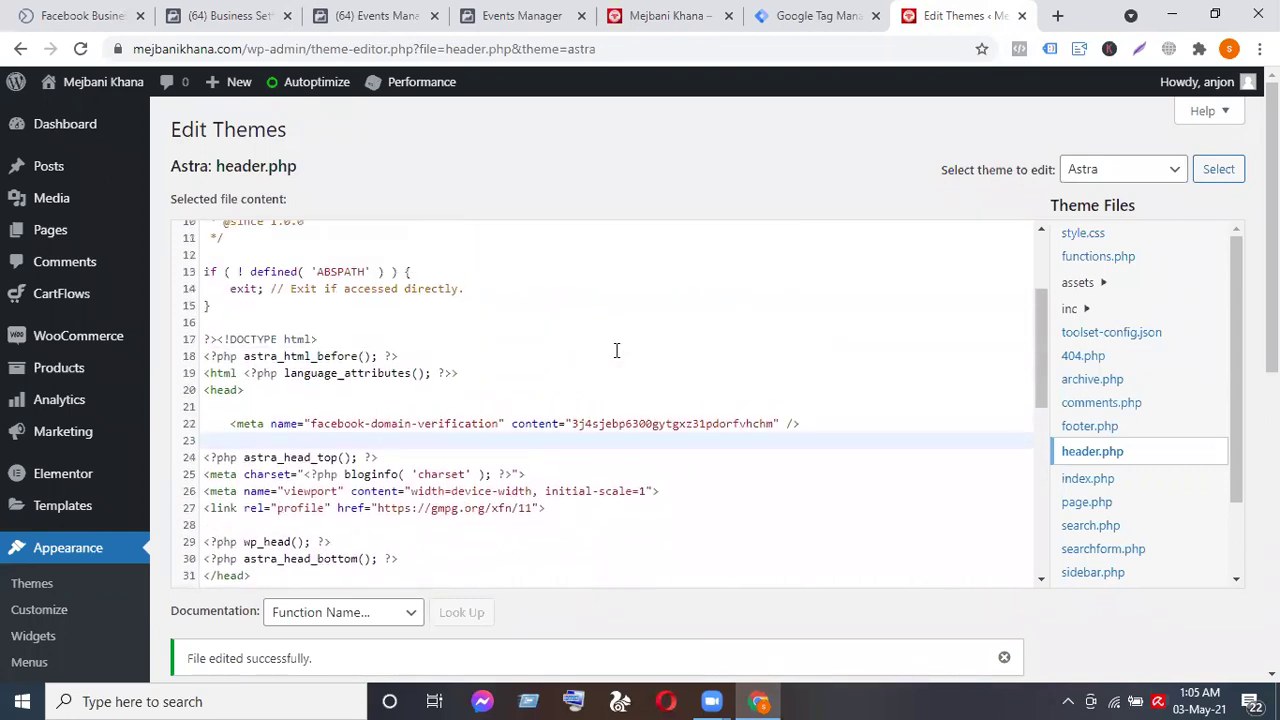
scroll(616, 350, "up", 1)
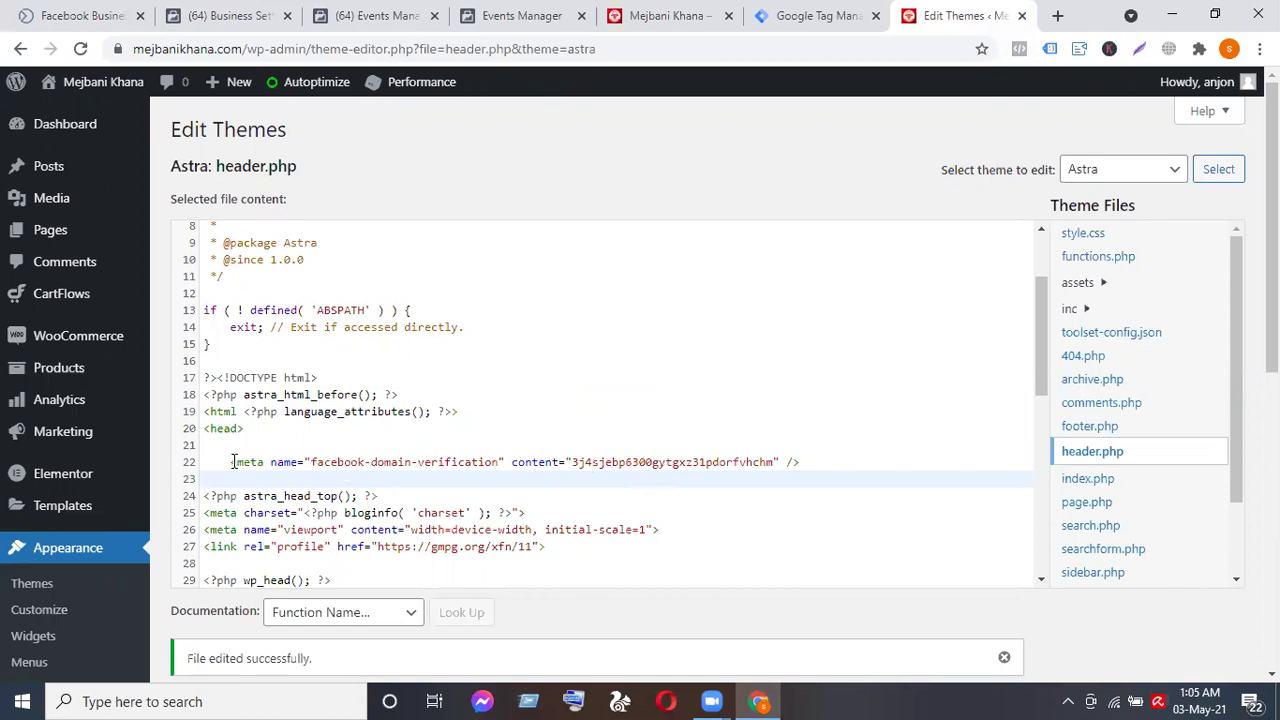
left_click_drag(231, 462, 804, 463)
key("ctrl+c")
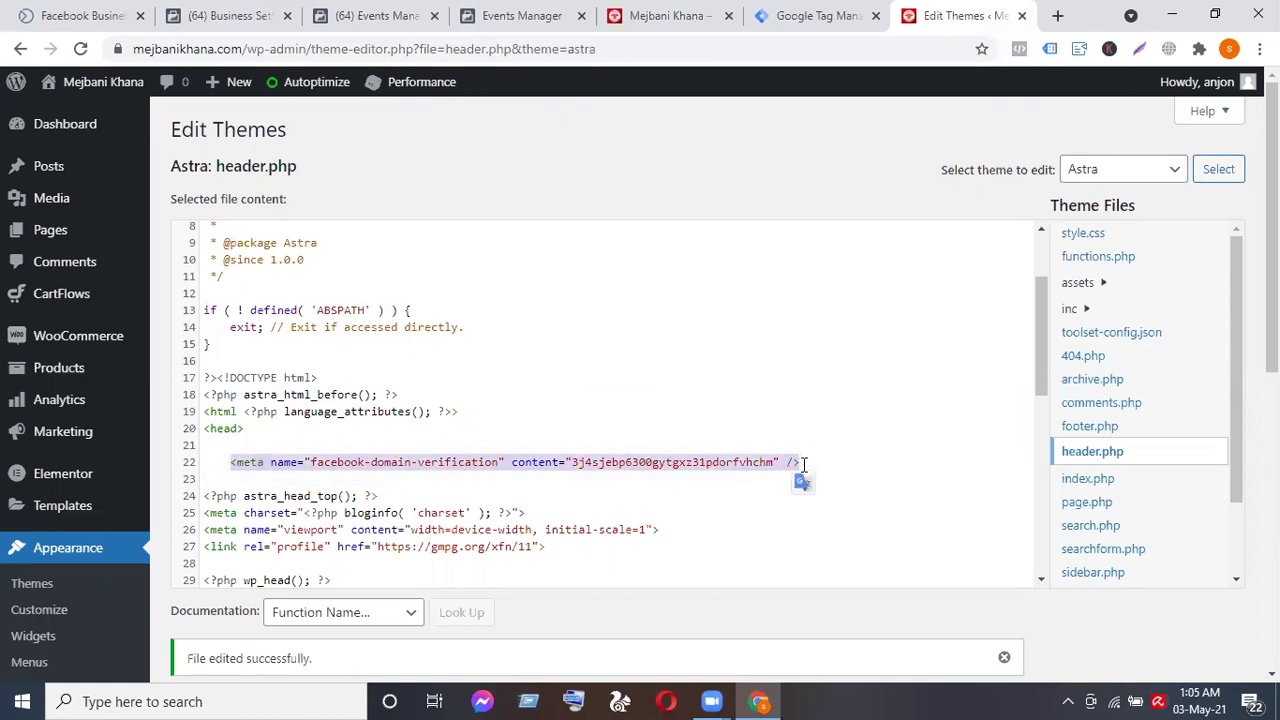
key("BackSpace")
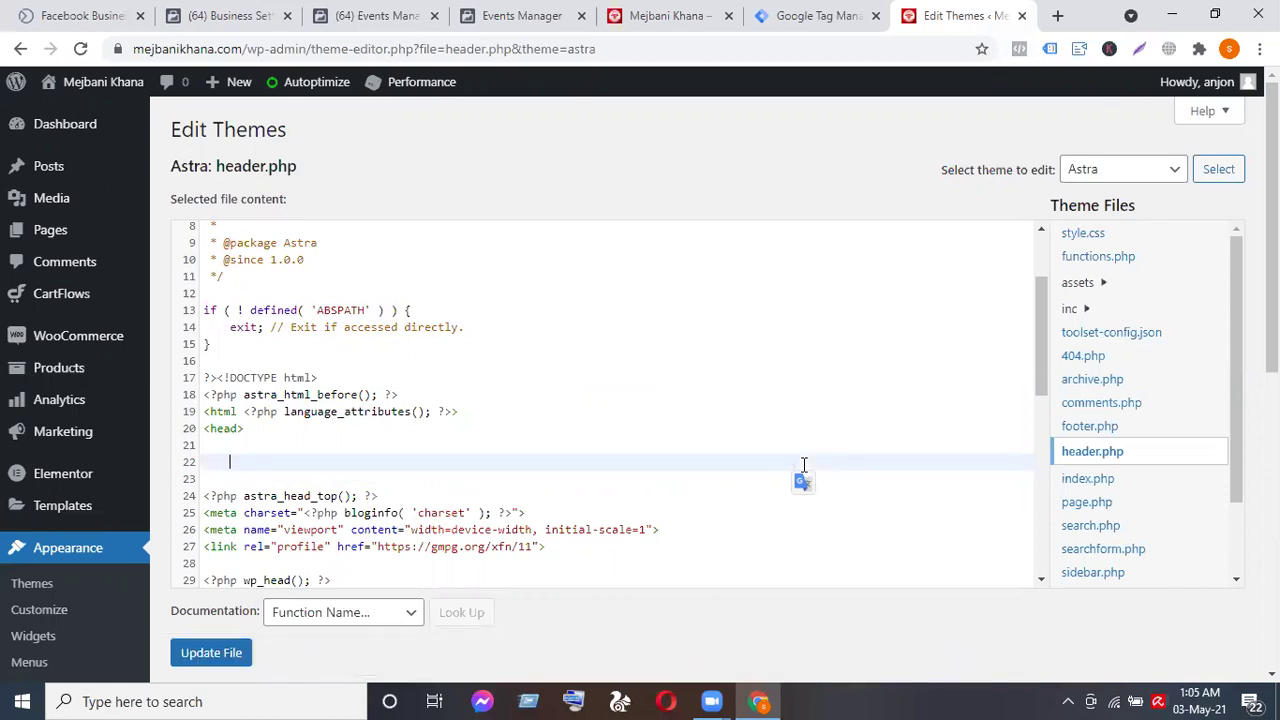
Paste the meta-tag with its verification code on a new line below the astra_head_top() call, leaving a blank line above it.
scroll(803, 463, "down", 1)
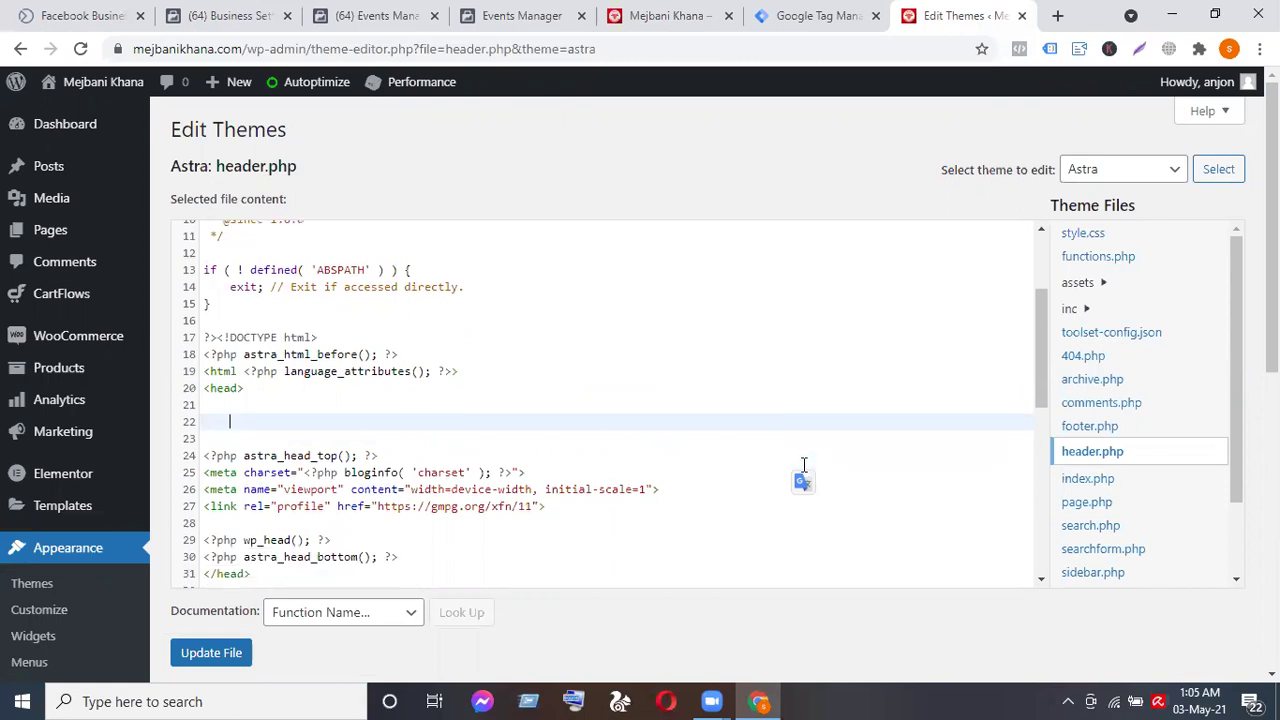
left_click(386, 455)
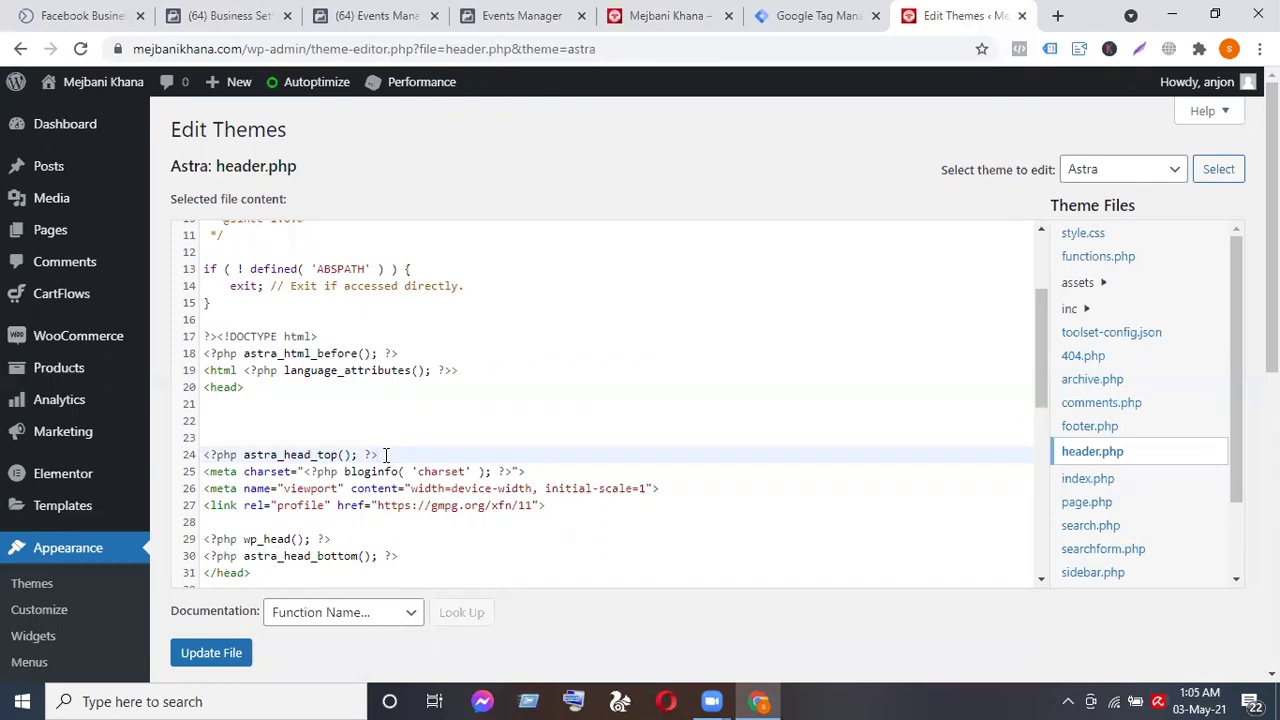
key("Return")
key("Return")
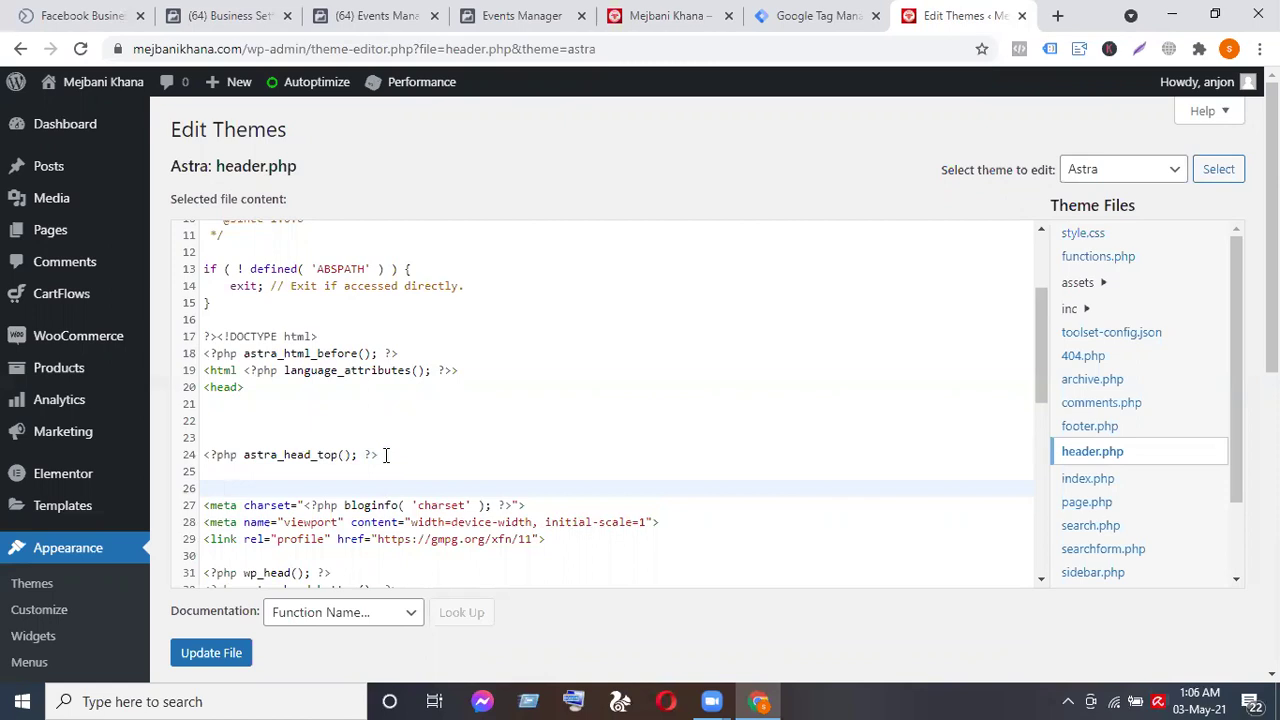
key("ctrl+v")
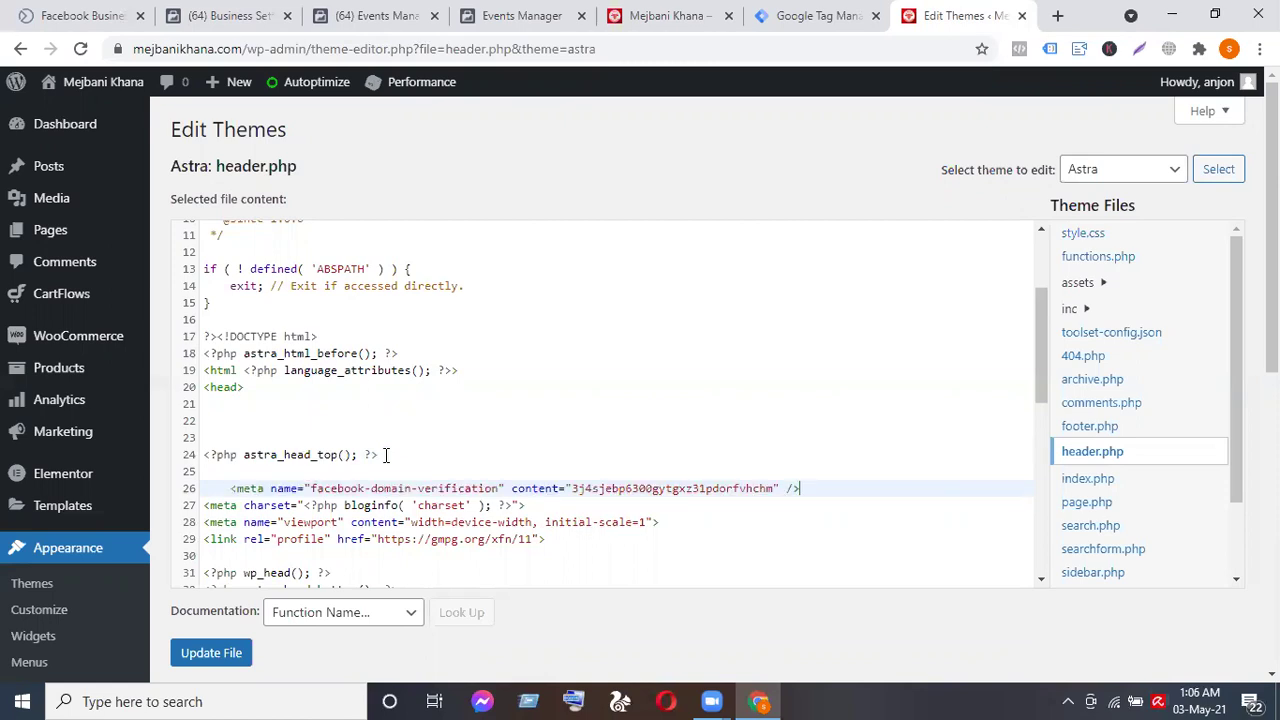
key("Return")
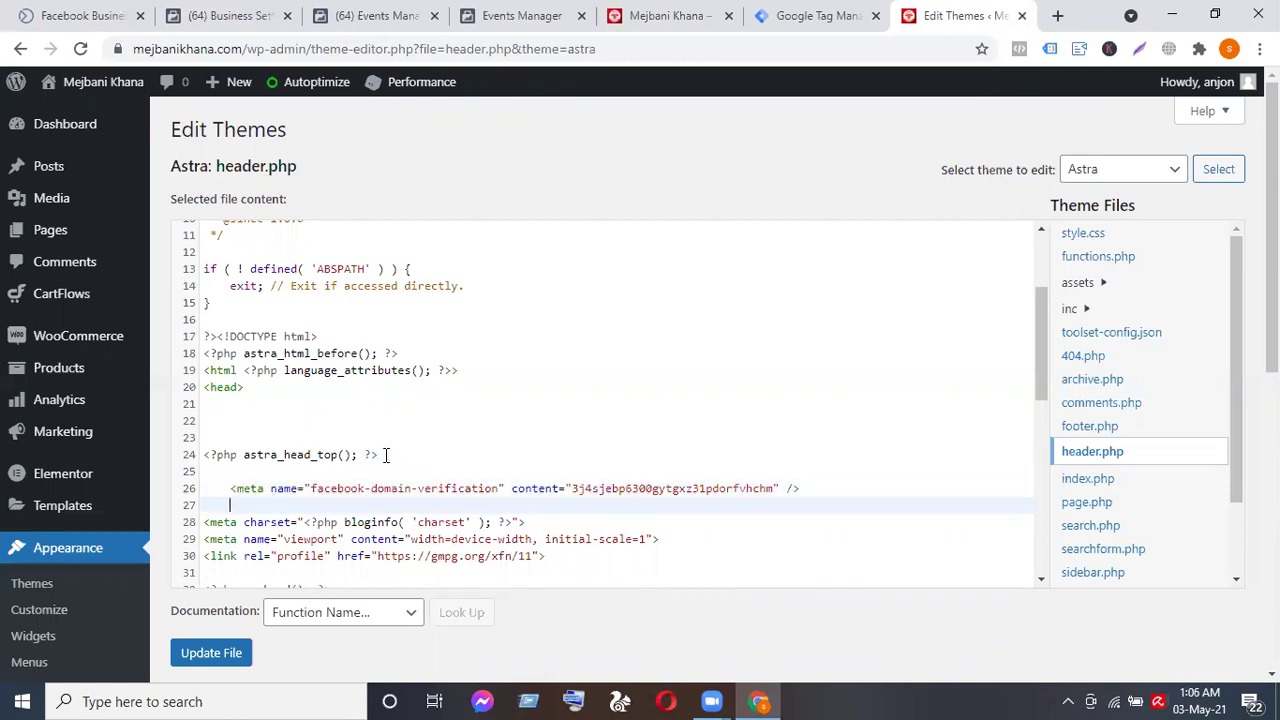
scroll(386, 455, "down", 2)
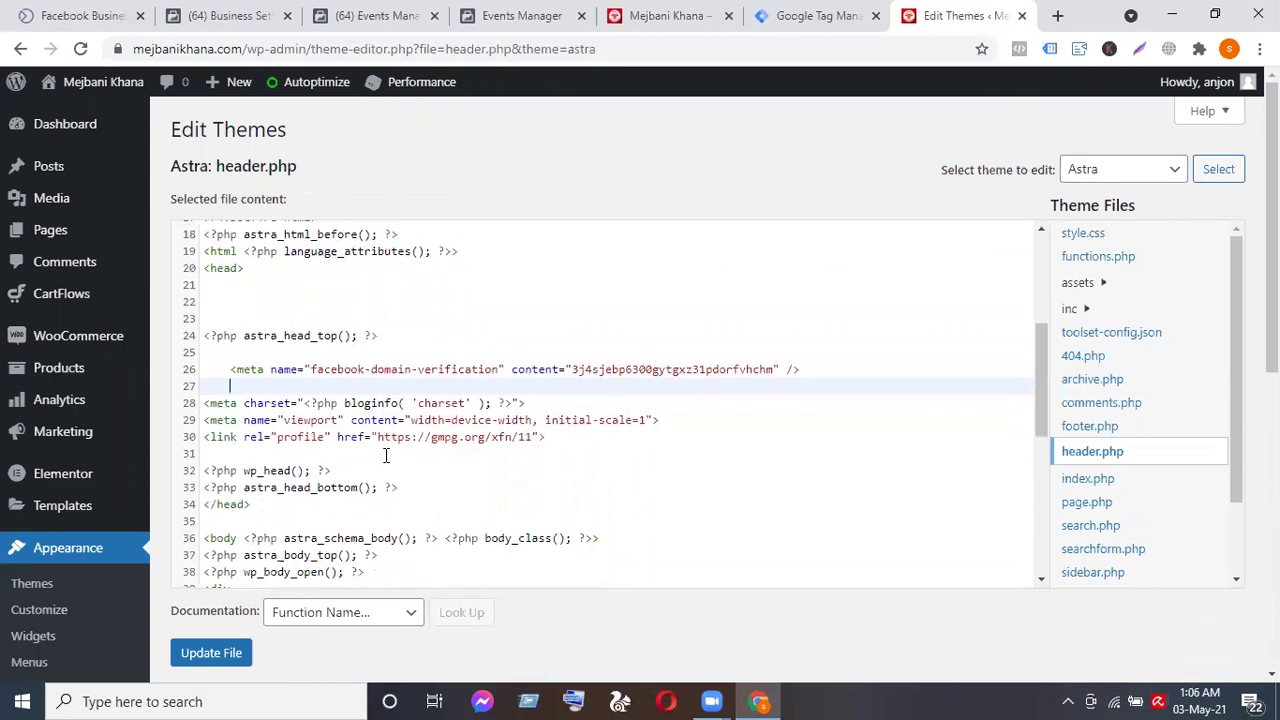
Save the edited Astra header.php and reload the theme editor page.
left_click(209, 653)
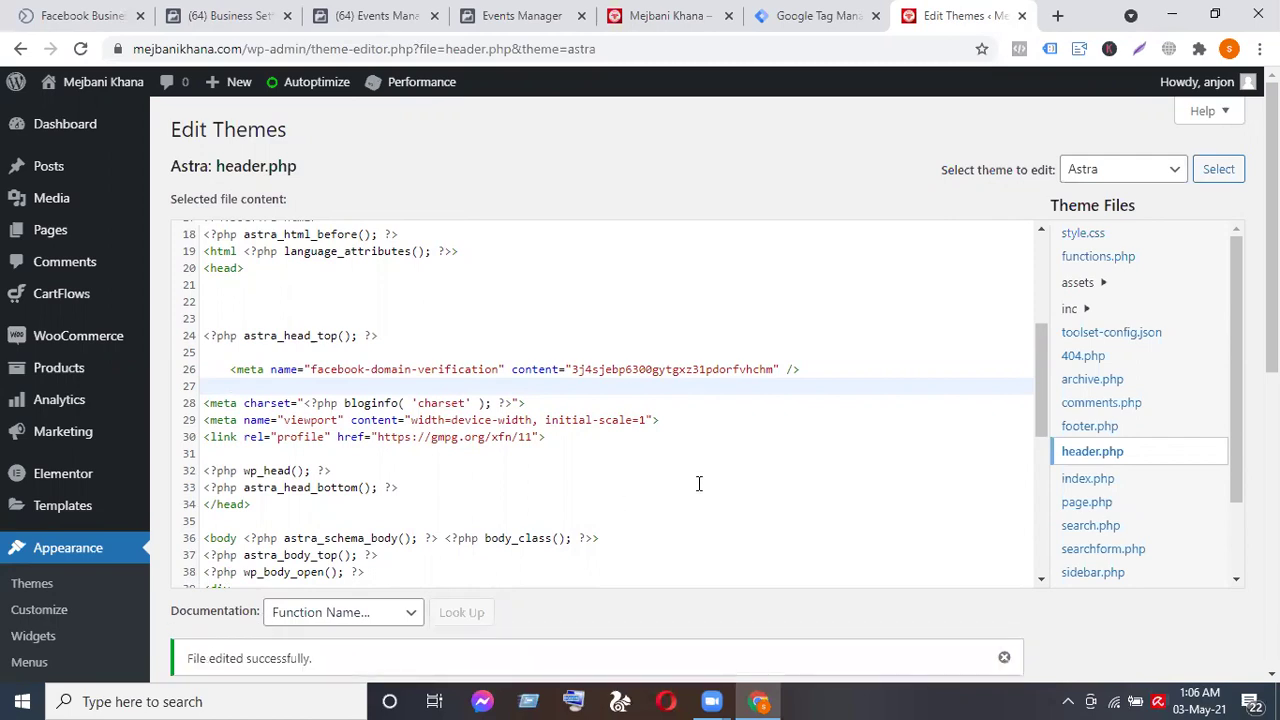
scroll(797, 463, "down", 1)
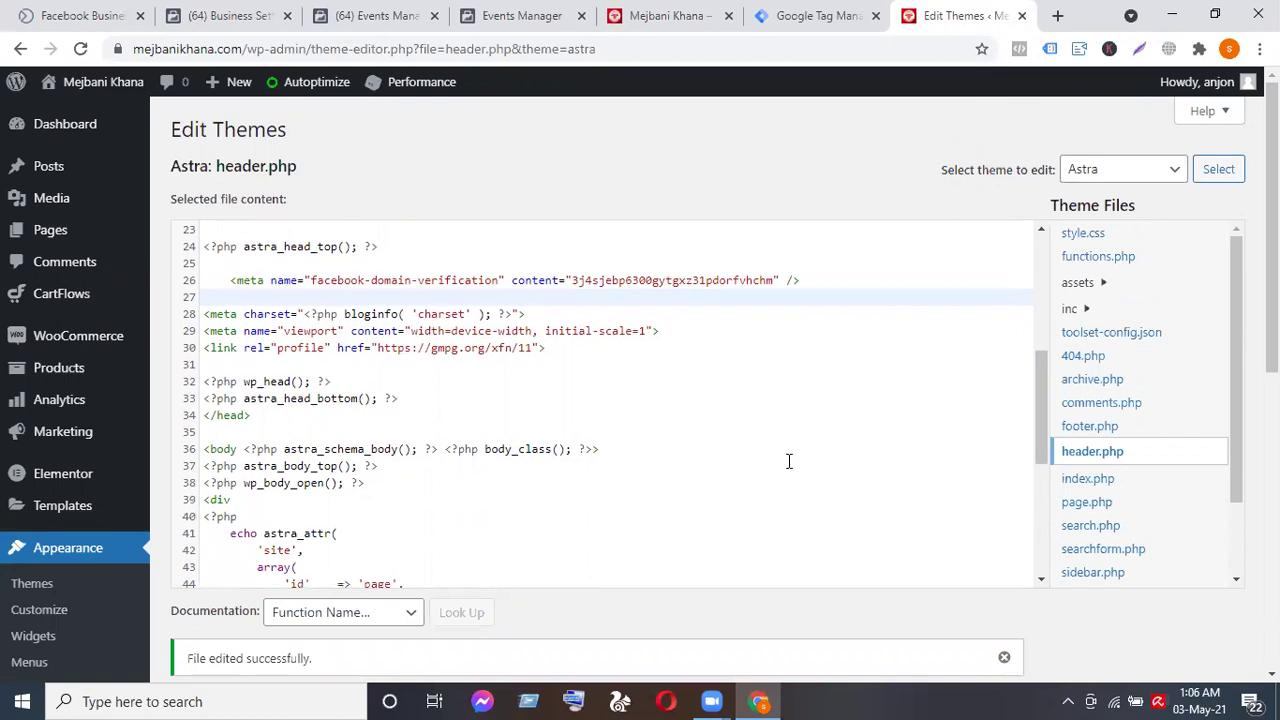
left_click(81, 50)
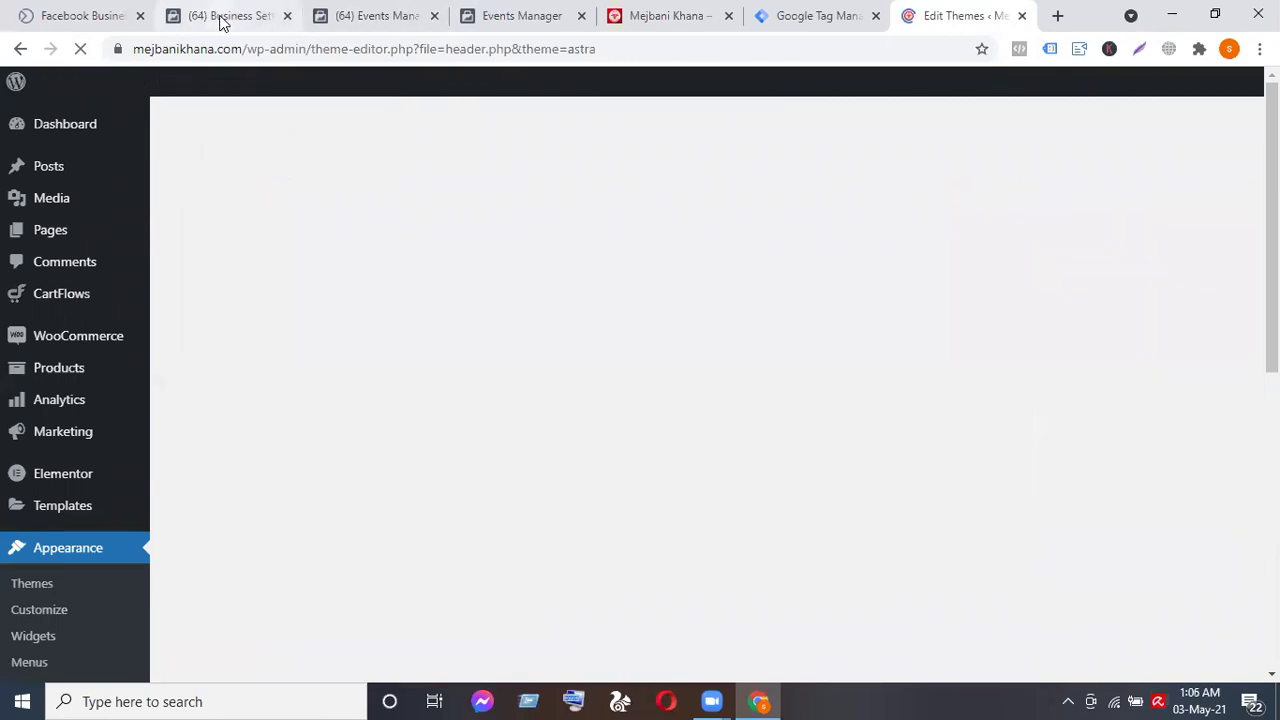
Switch to Business Settings and try verifying mejbanikhana.com by meta-tag, once before and once after reloading the Domains page.
left_click(222, 18)
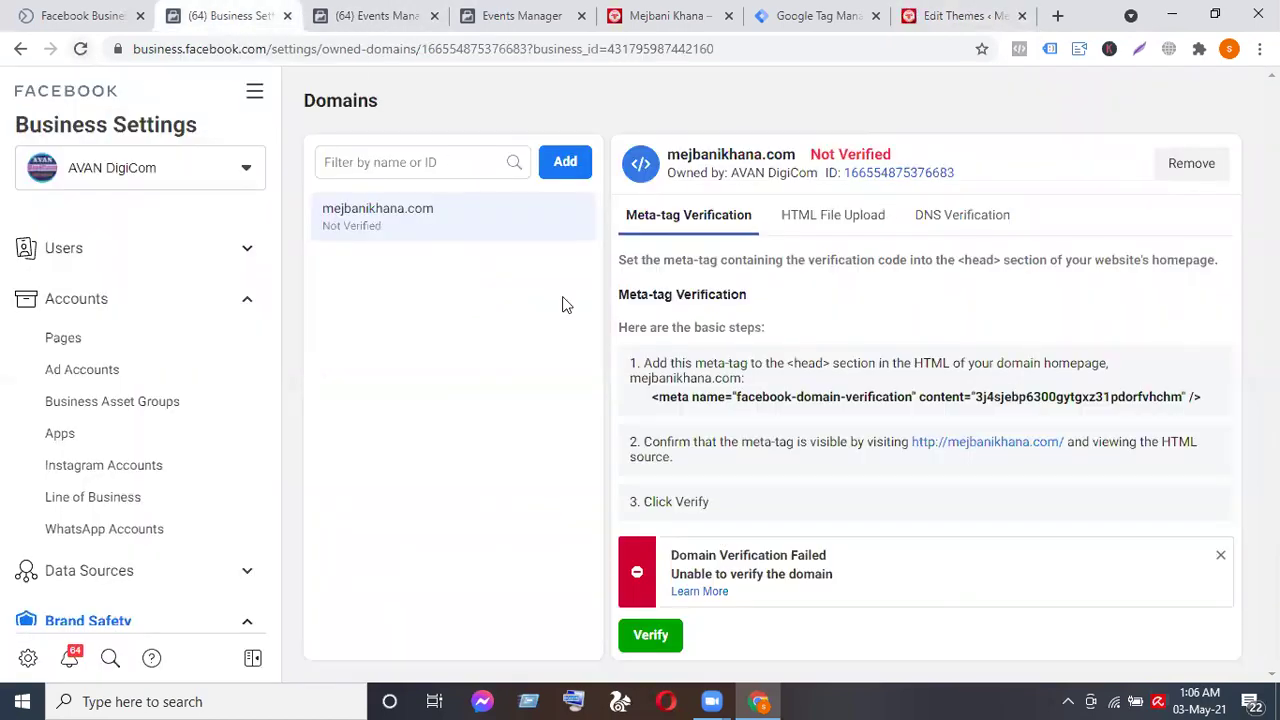
left_click(651, 642)
left_click(84, 52)
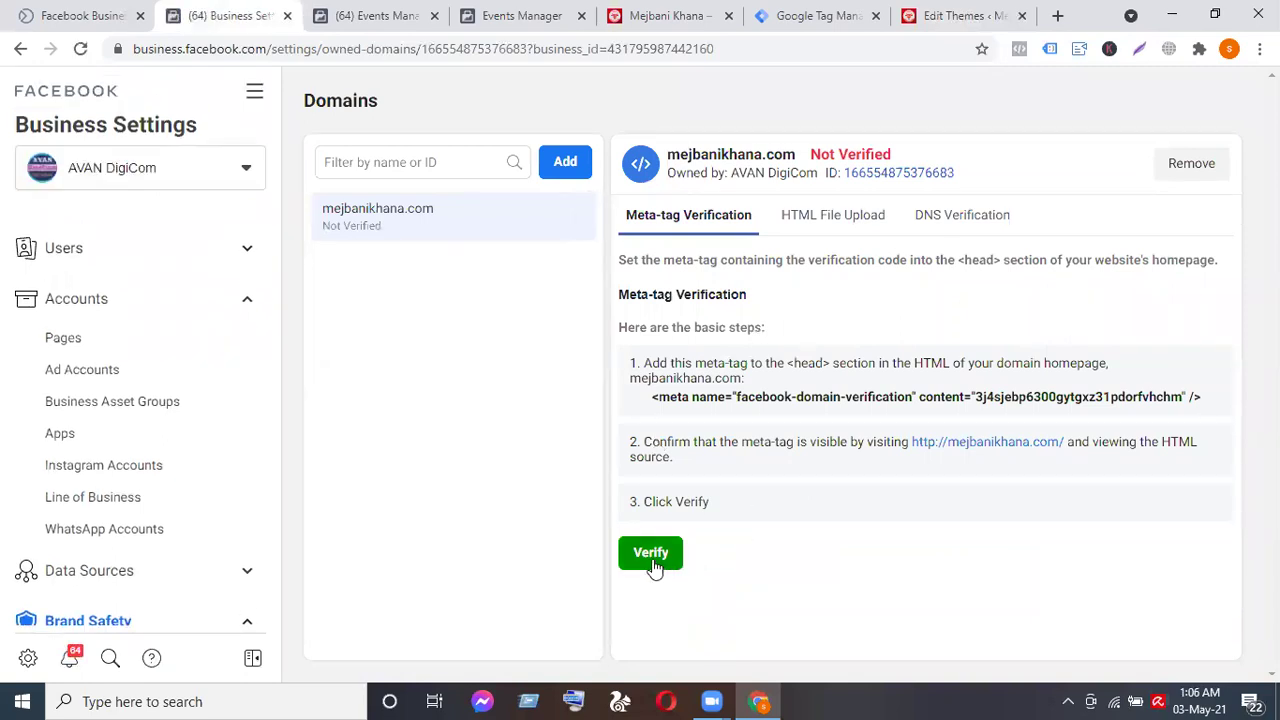
left_click(654, 566)
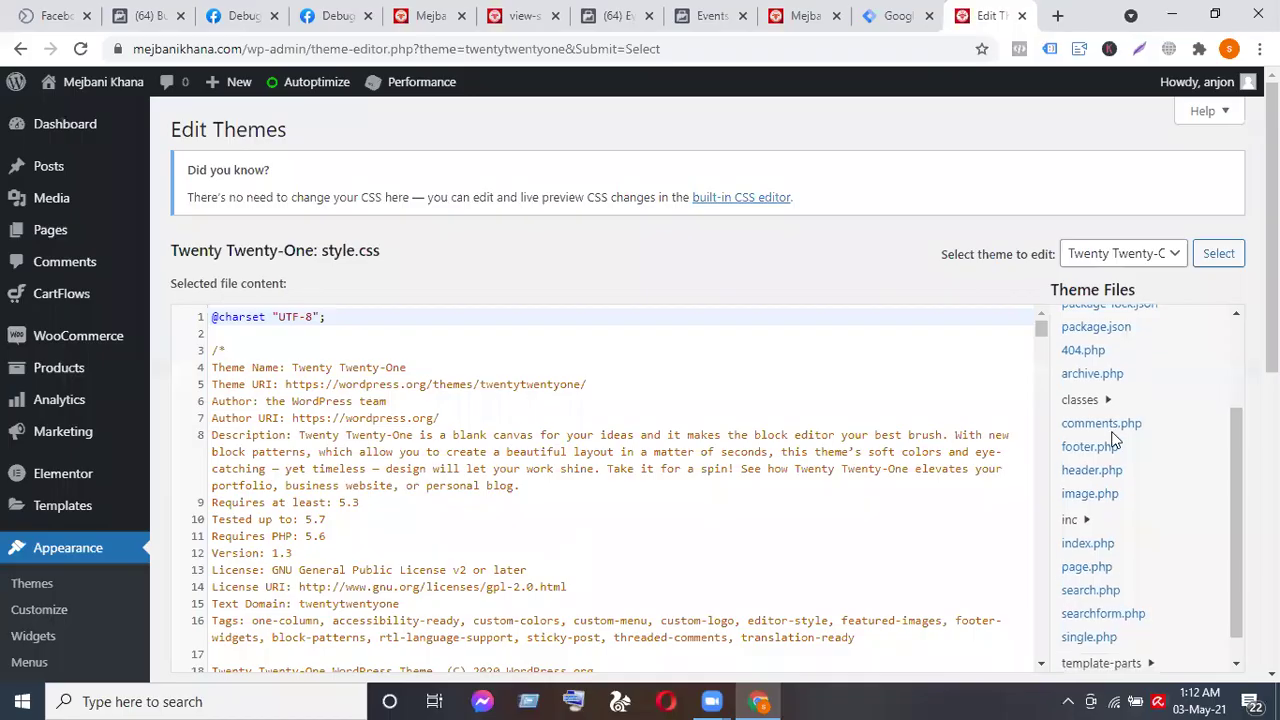
Open header.php from the Twenty Twenty-One theme's files for editing.
scroll(1114, 441, "down", 1)
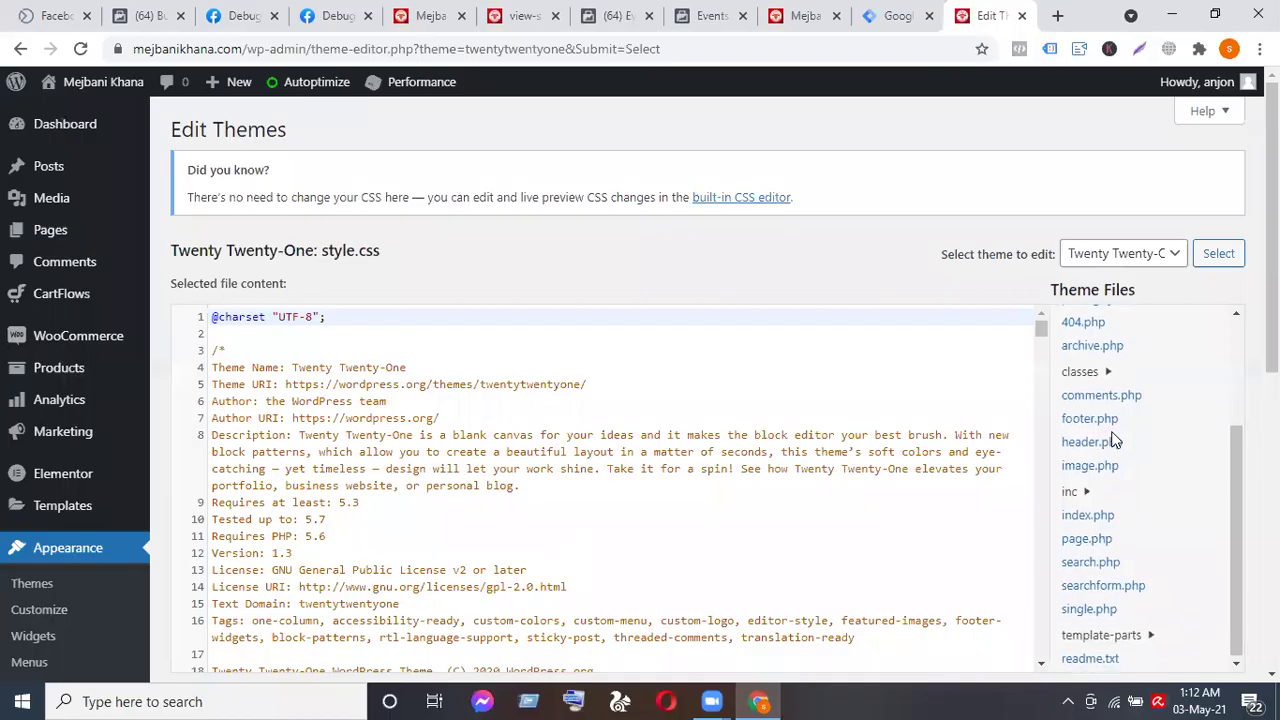
scroll(1114, 441, "up", 3)
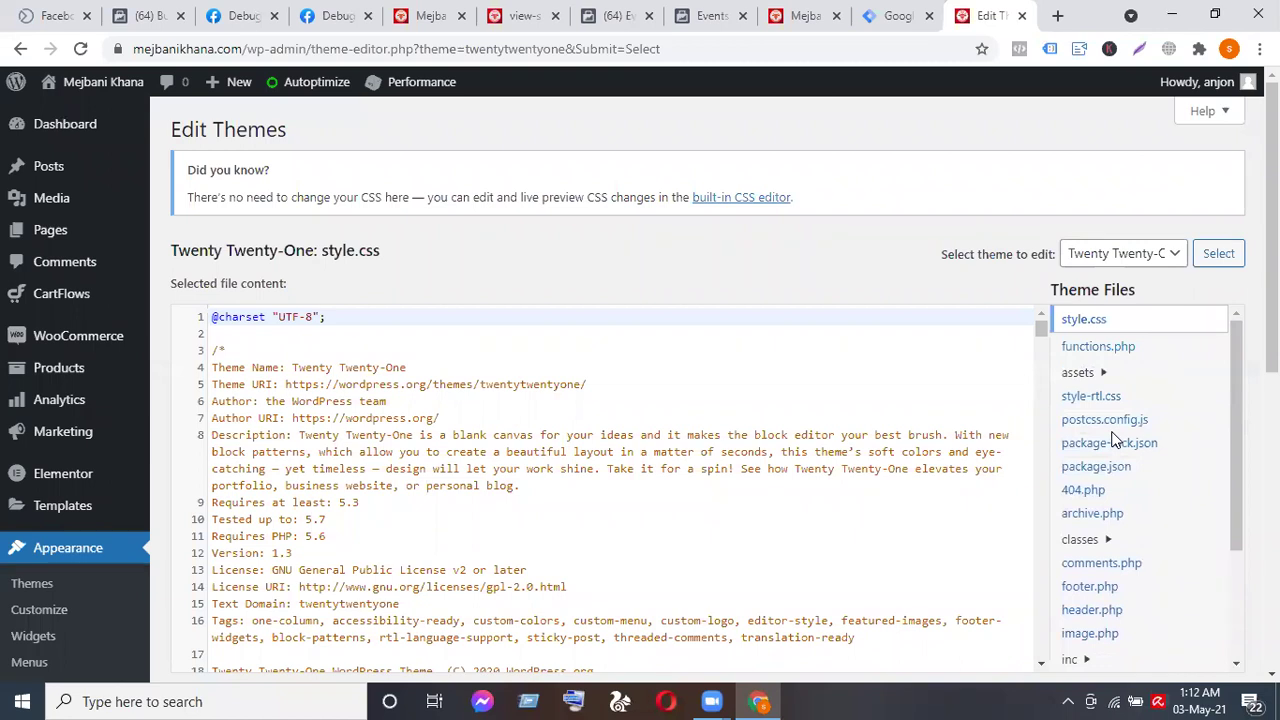
scroll(1114, 441, "down", 2)
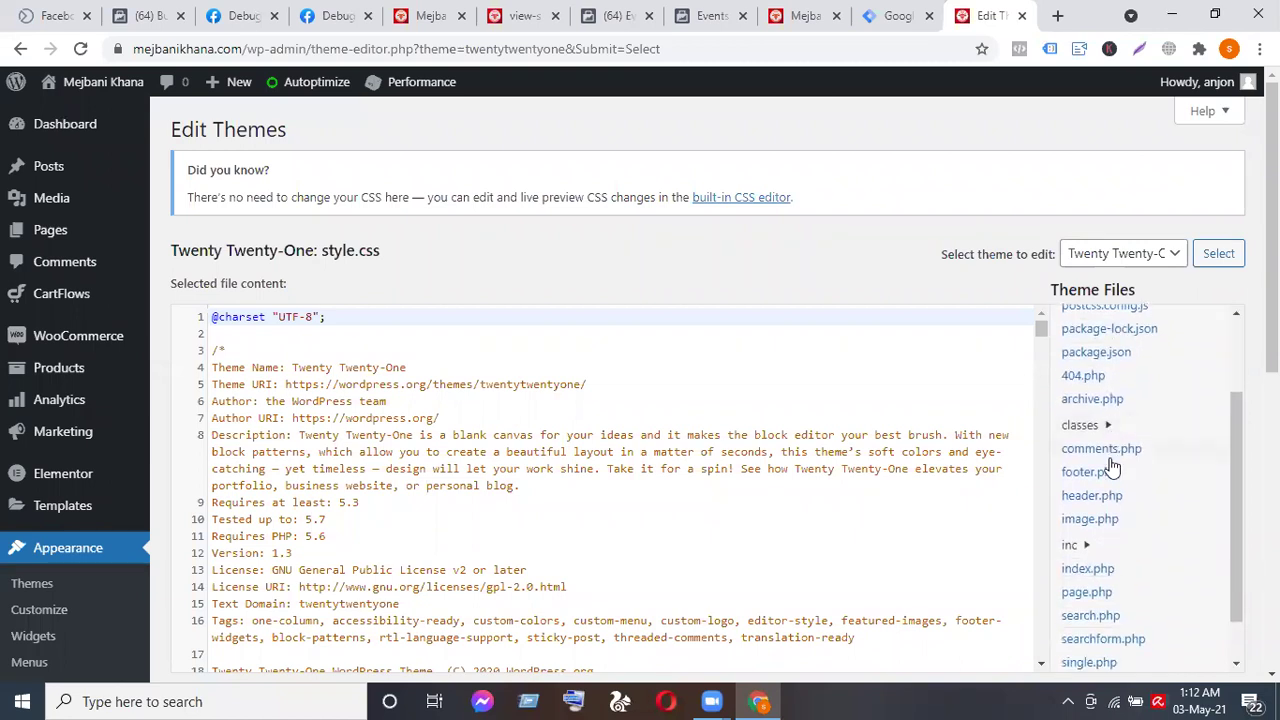
left_click(1100, 497)
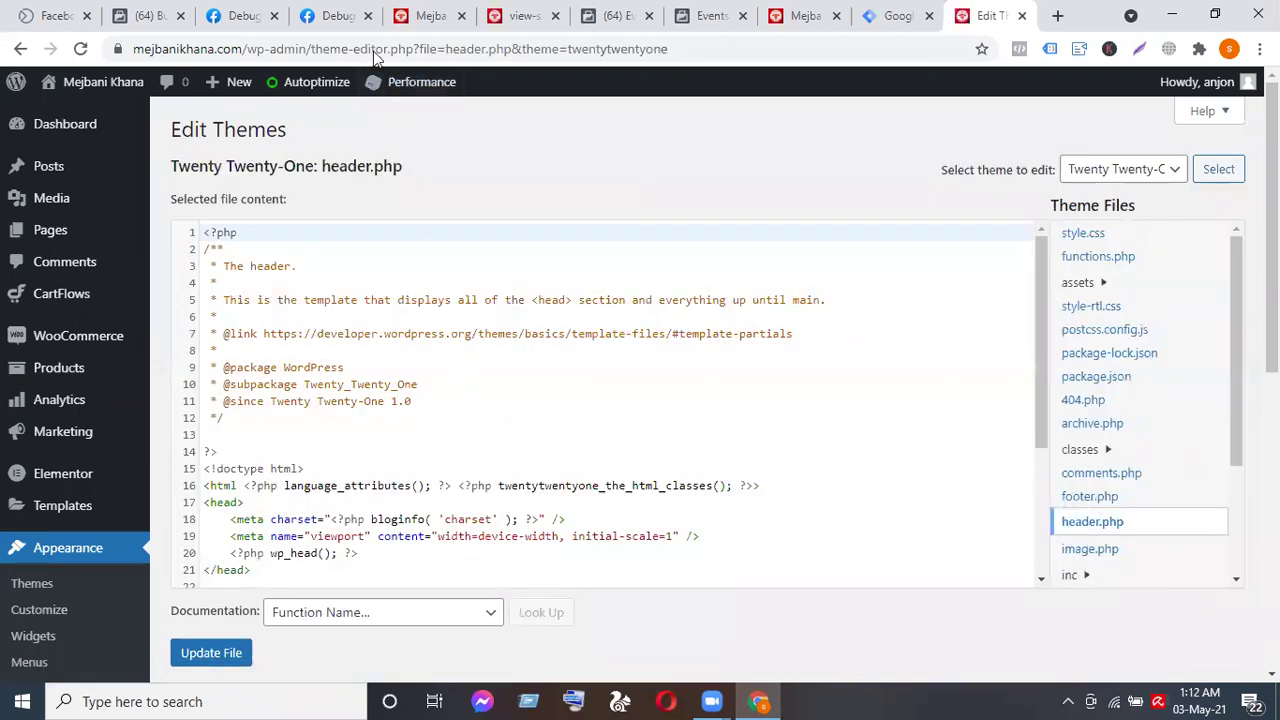
Copy the domain verification meta-tag of mejbanikhana.com from Business Settings and return to the WordPress theme editor.
left_click(135, 22)
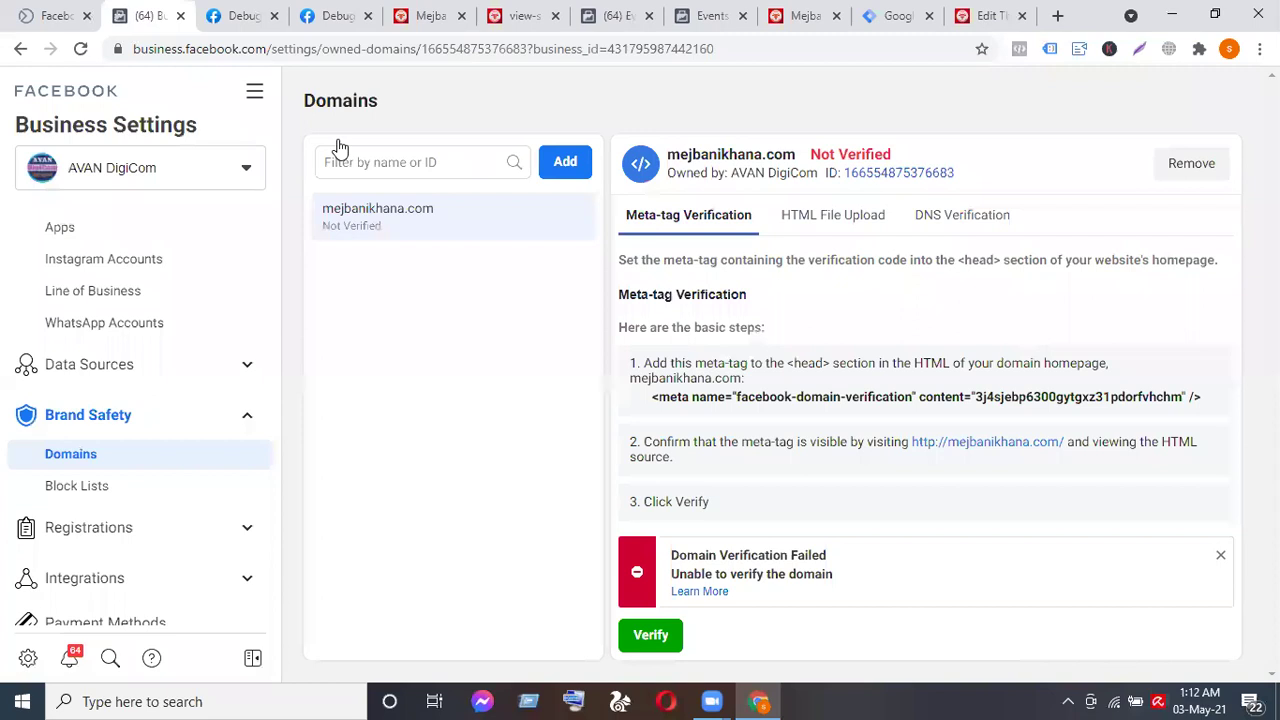
left_click(720, 405)
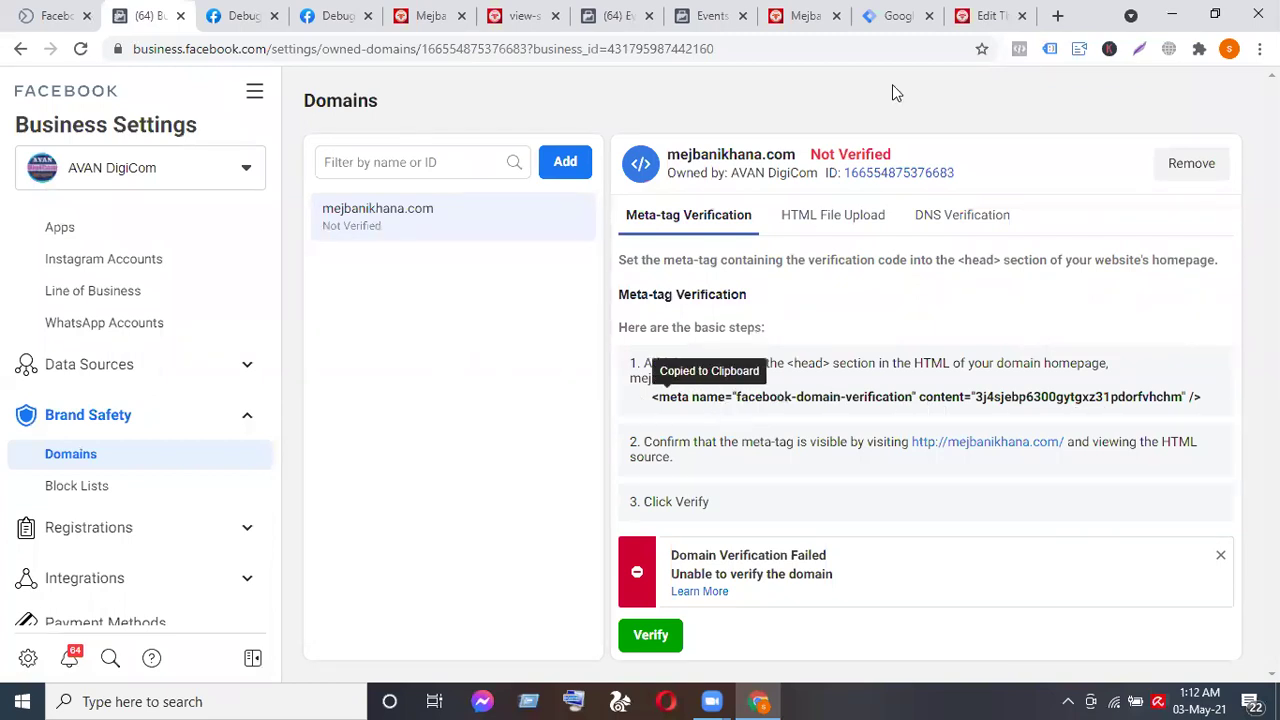
left_click(992, 16)
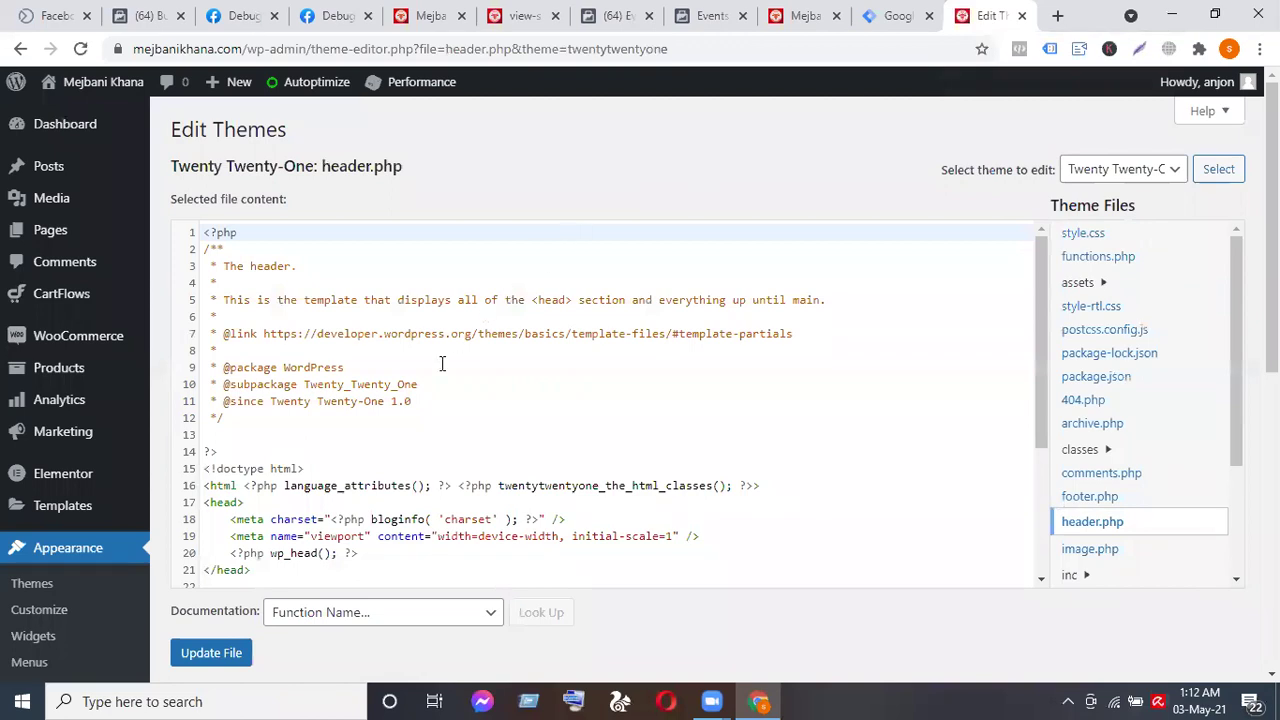
Paste the meta-tag with its verification code below <head> in Twenty Twenty-One's header.php, with a blank line on either side, and update the file.
scroll(377, 459, "down", 3)
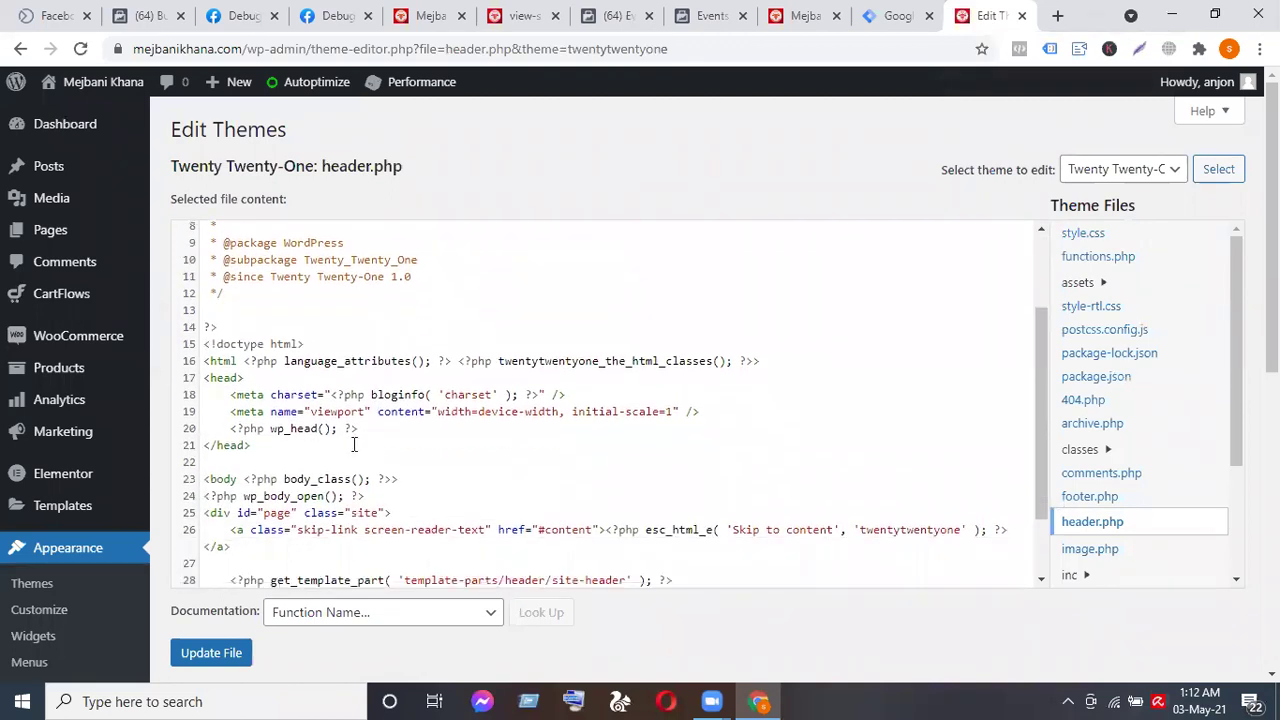
left_click(246, 380)
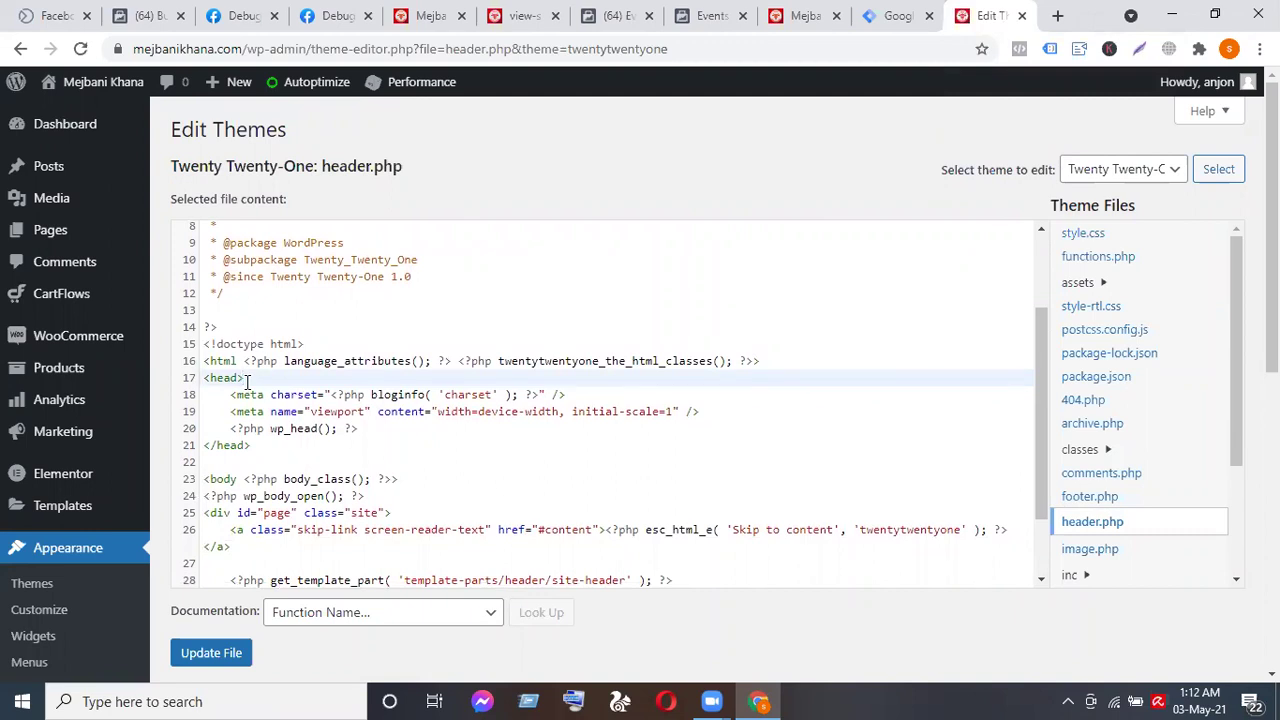
key("Return")
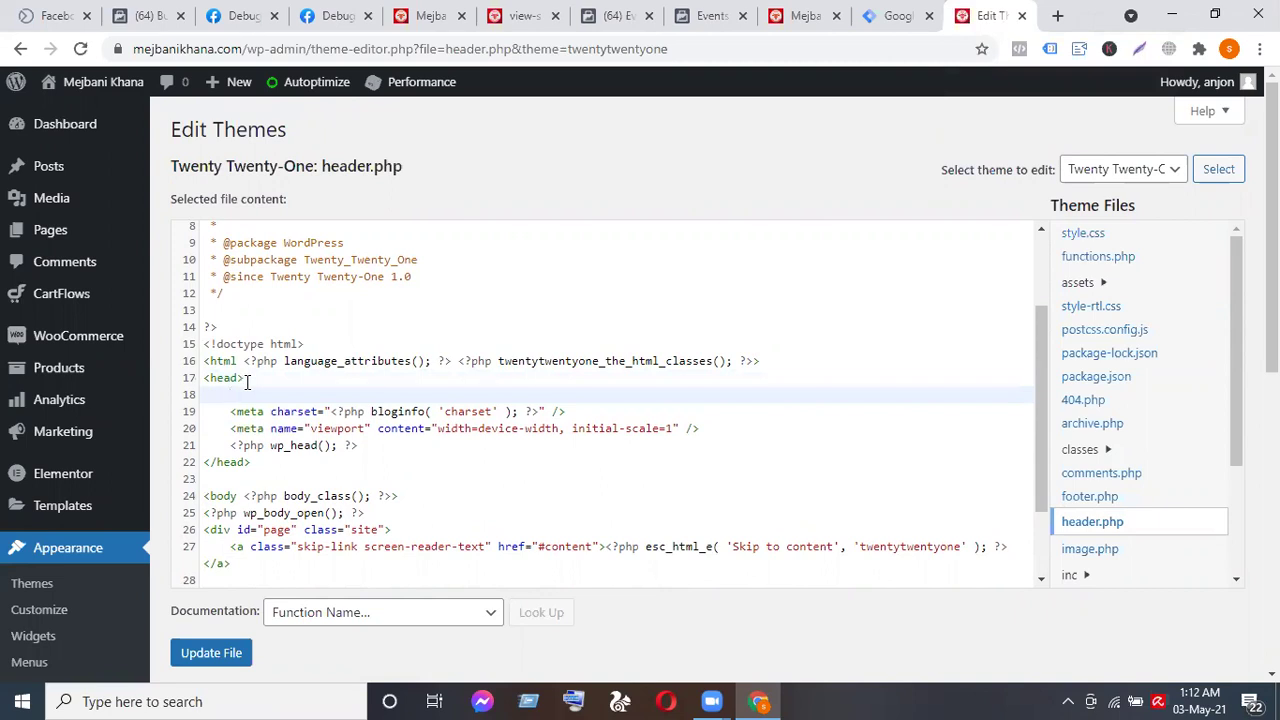
key("Return")
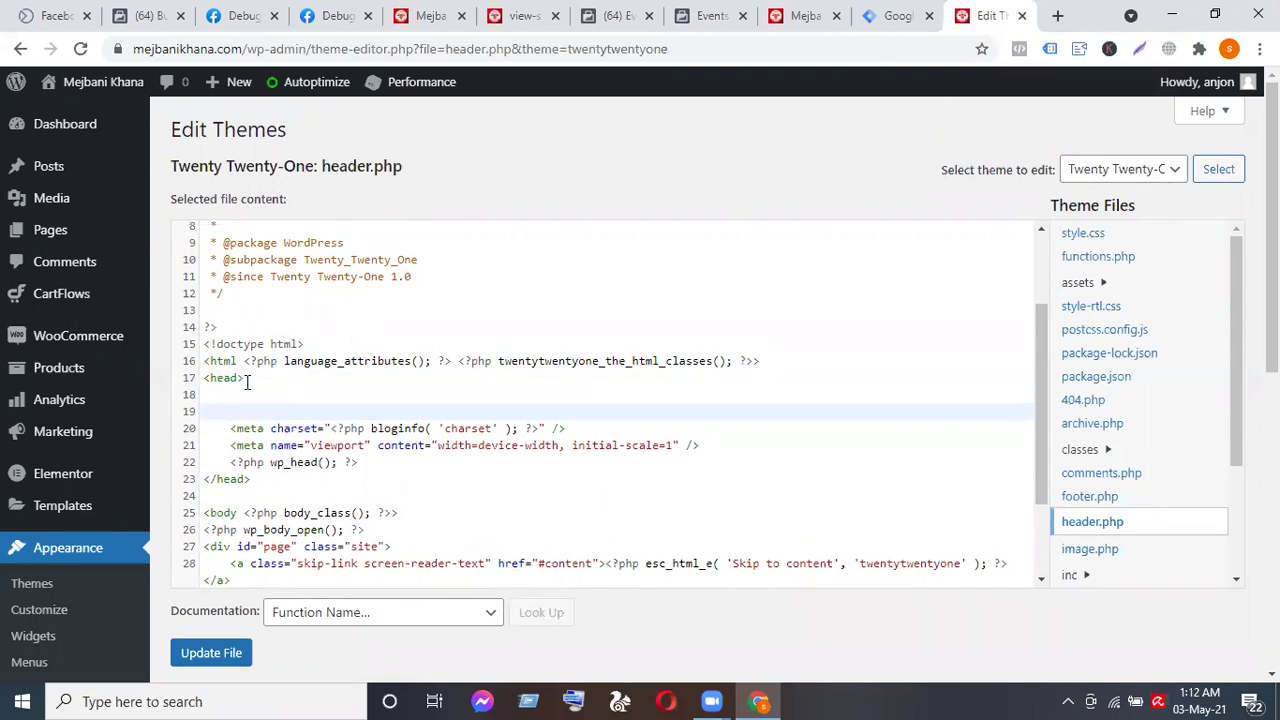
key("ctrl+v")
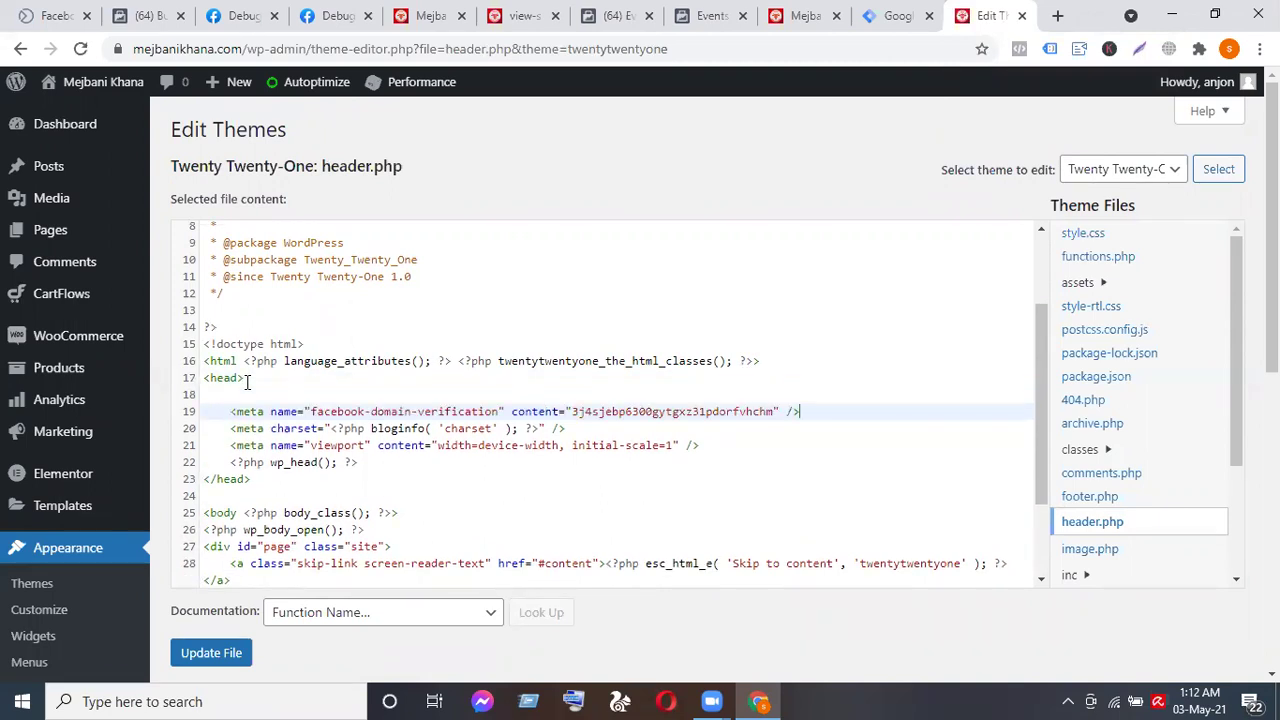
key("Return")
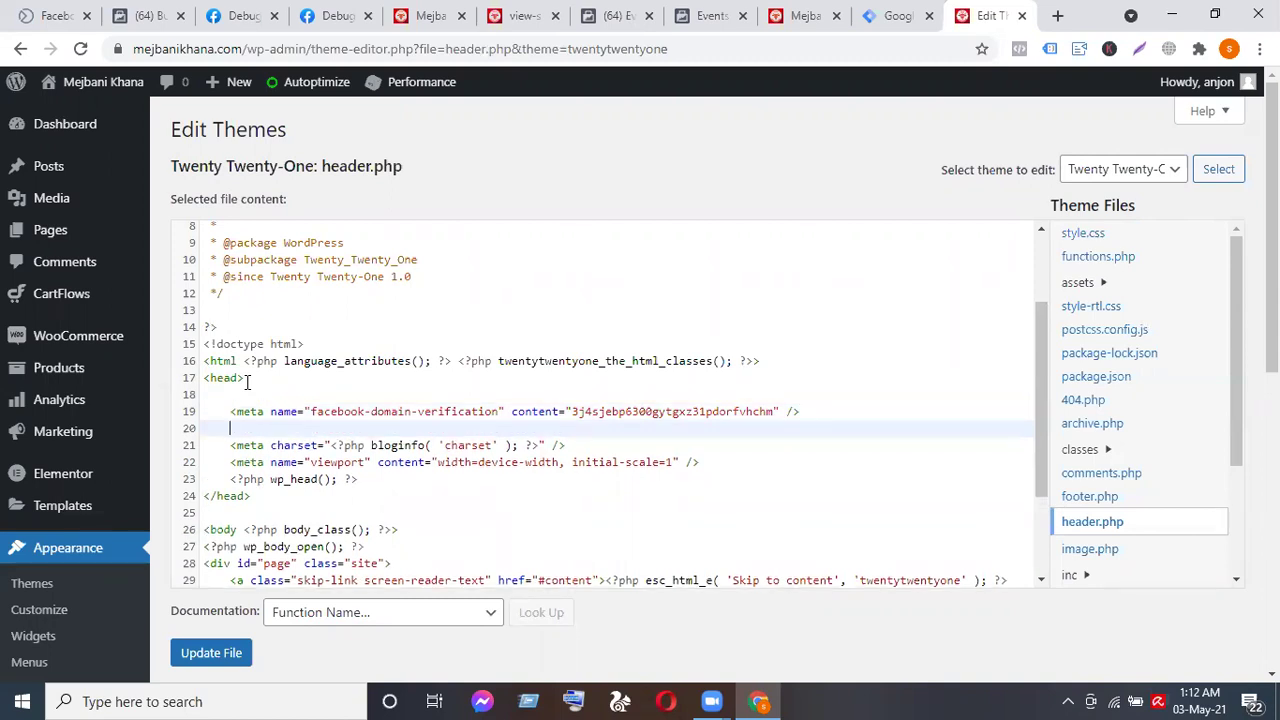
left_click(211, 653)
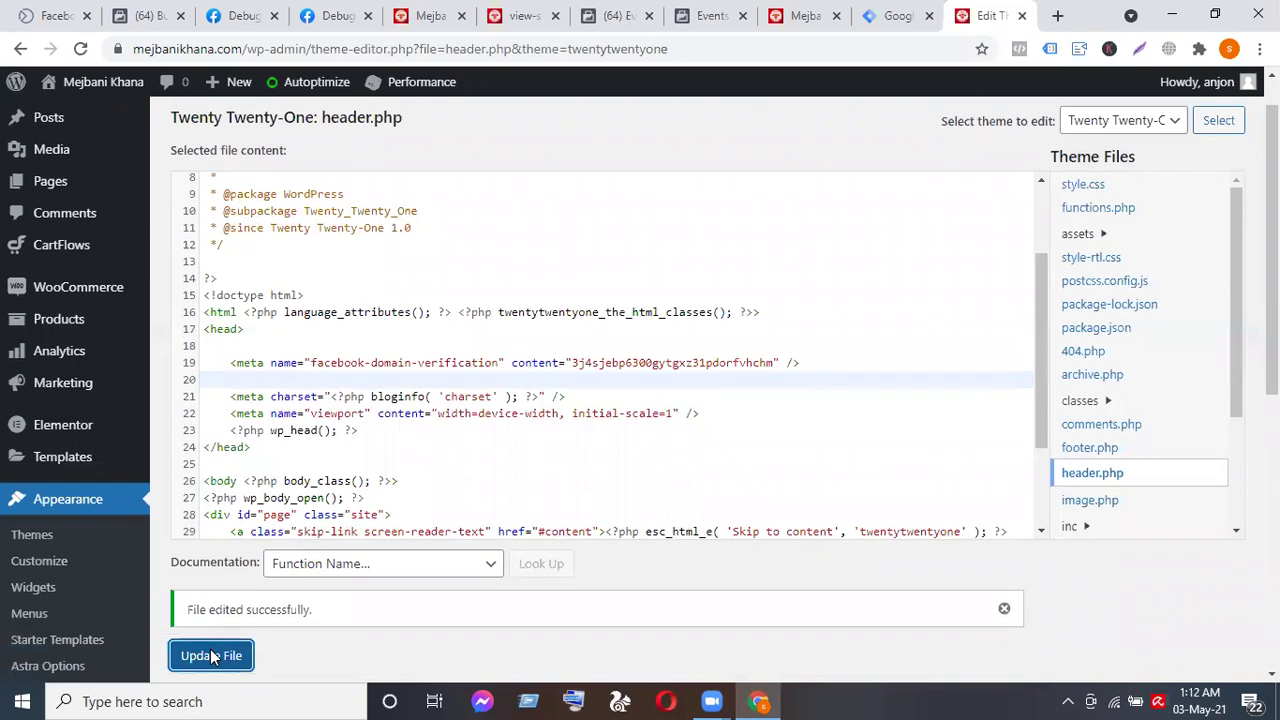
scroll(210, 649, "down", 1)
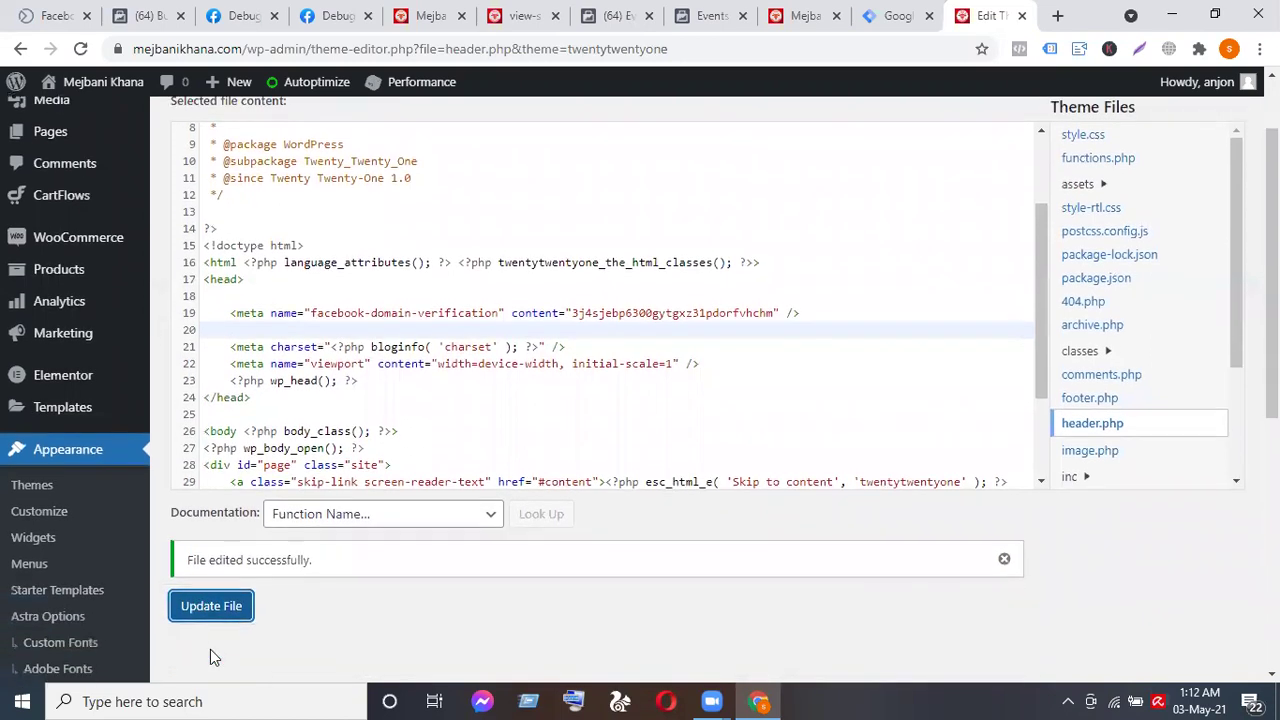
Reload the Domains page in Business Settings, verify mejbanikhana.com and dismiss the verification dialog.
left_click(150, 15)
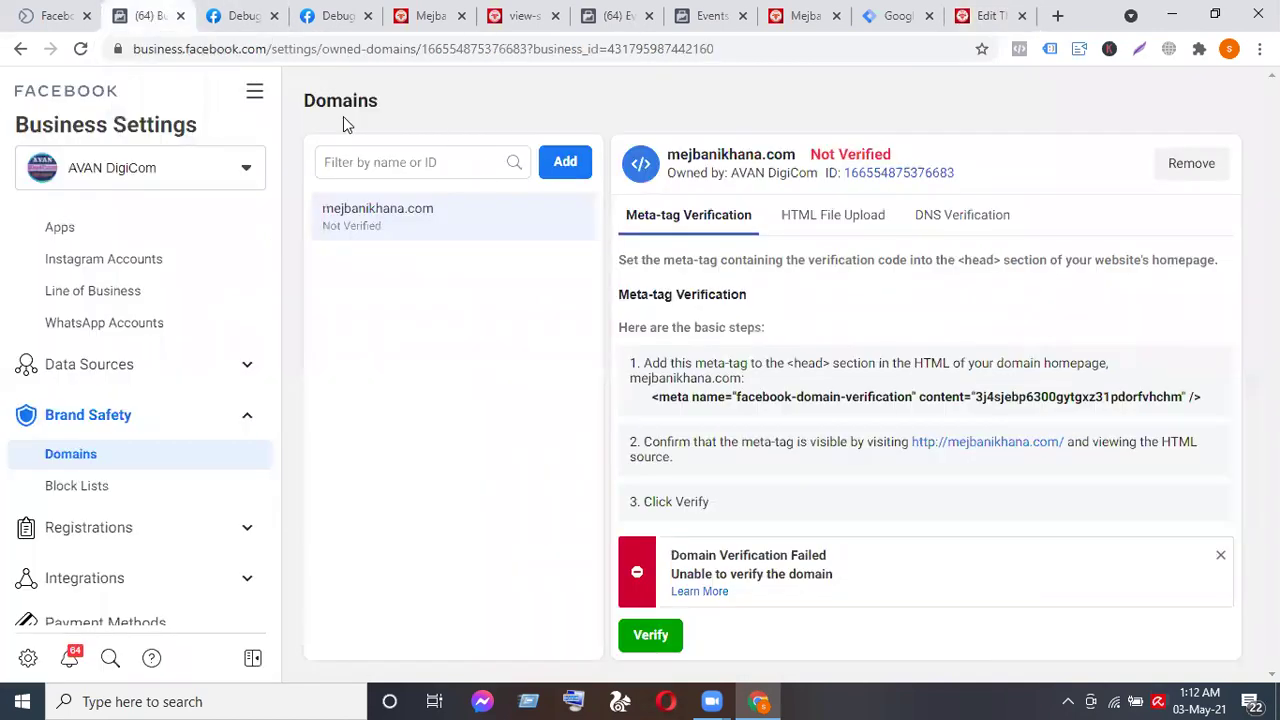
left_click(81, 52)
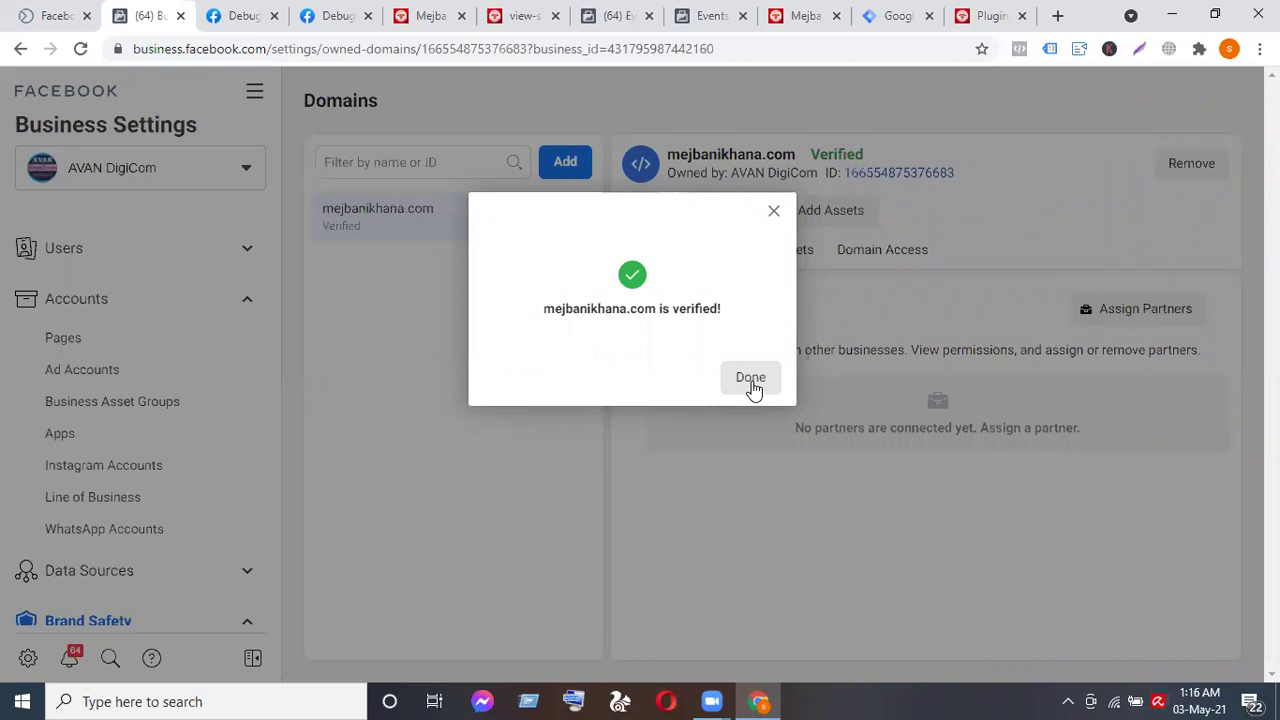
left_click(751, 378)
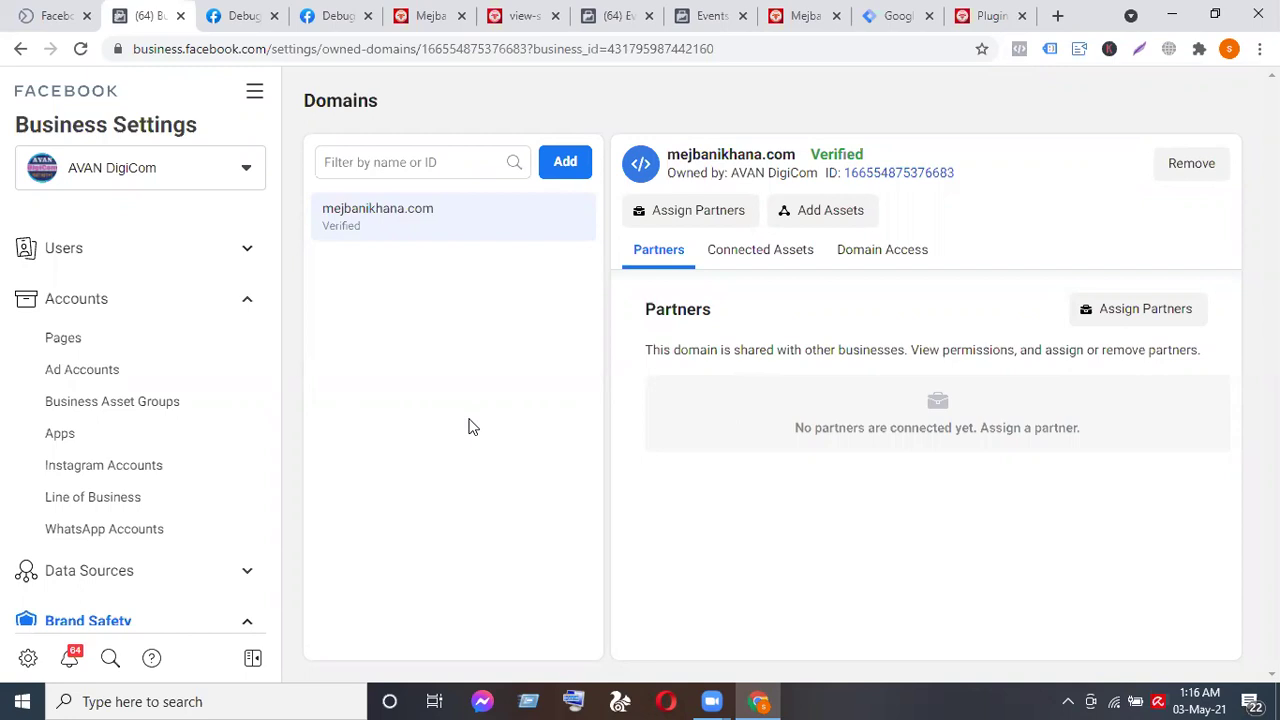
Switch to the WordPress plugin list, activate the Autoptimize plugin and deactivate it again.
left_click(995, 13)
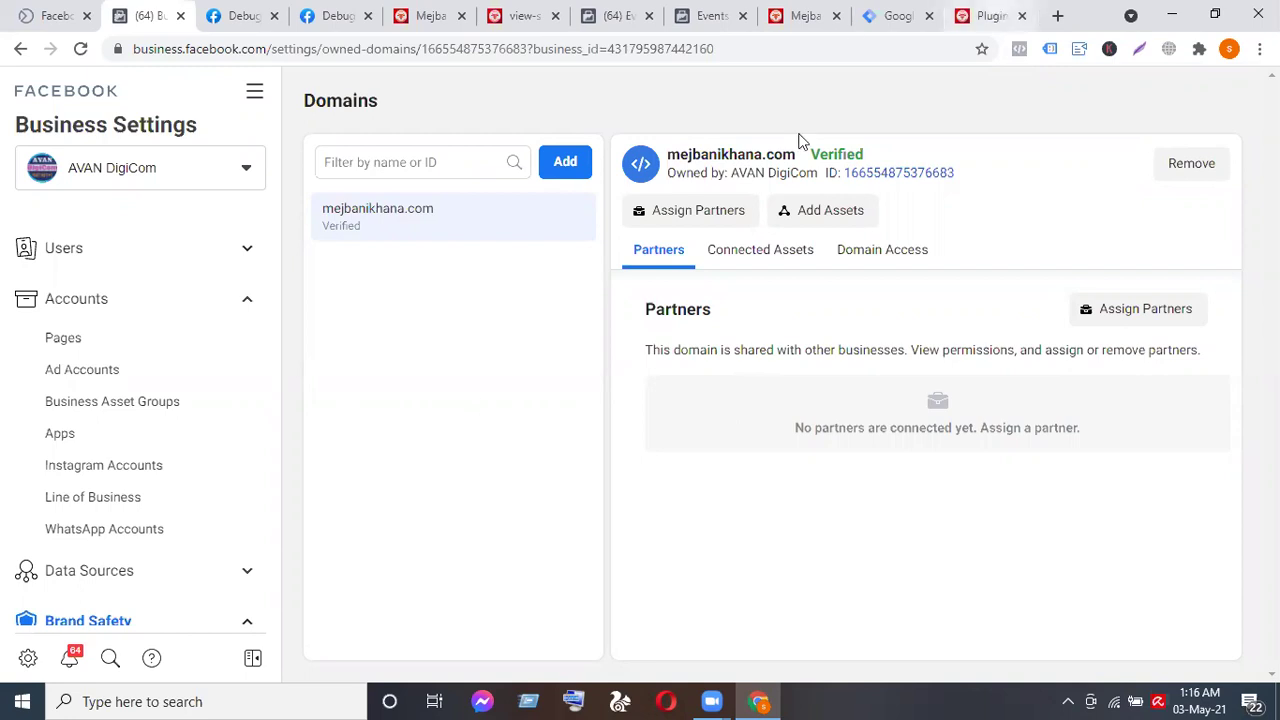
scroll(416, 378, "up", 3)
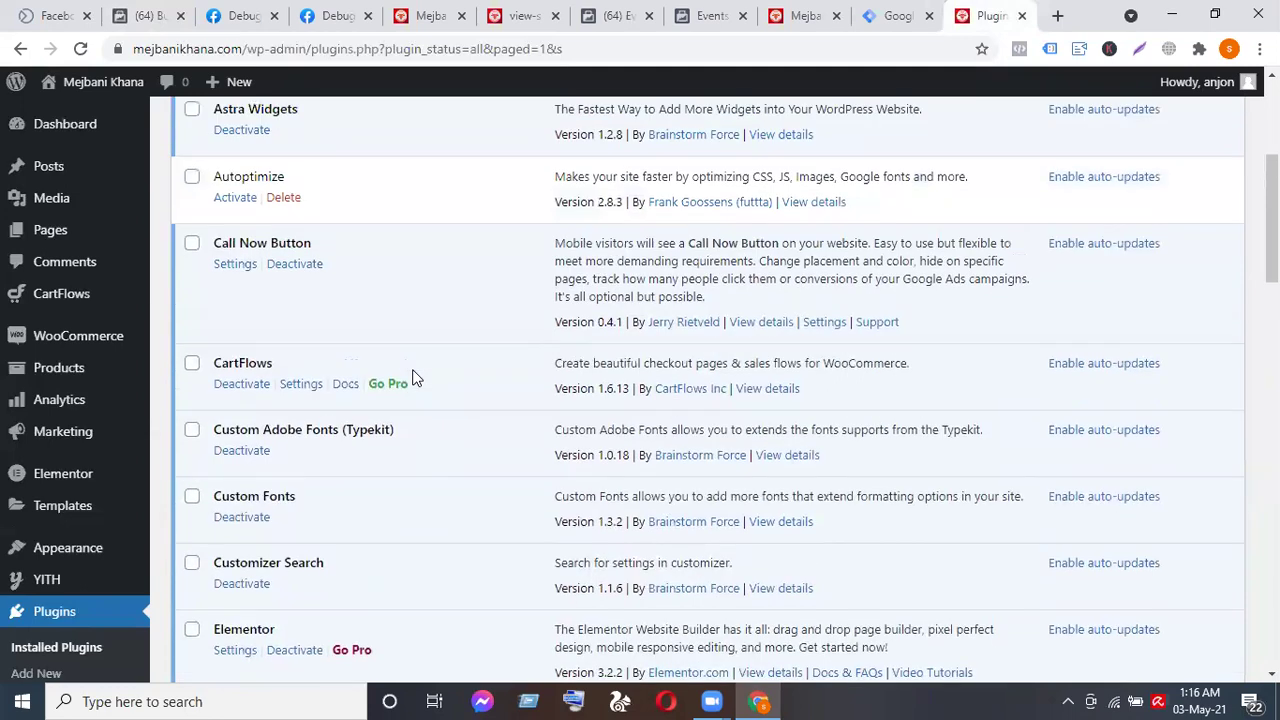
scroll(416, 378, "up", 1)
scroll(416, 378, "up", 1)
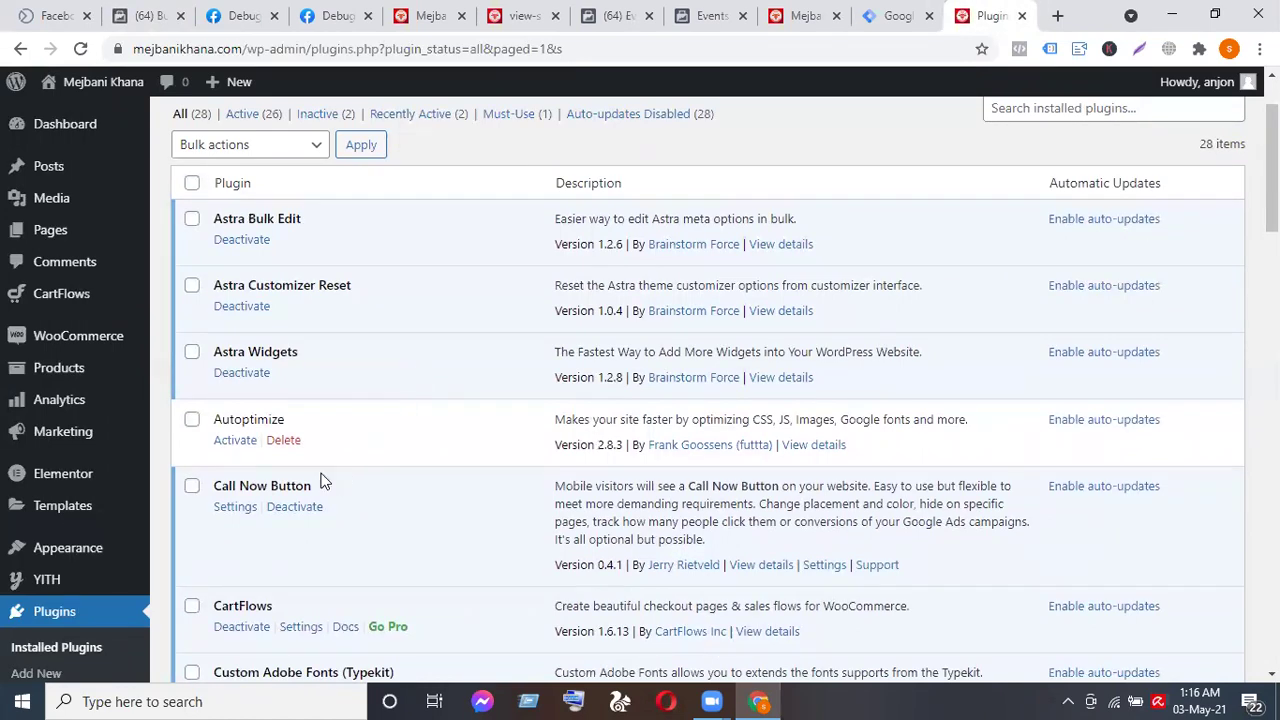
left_click(233, 441)
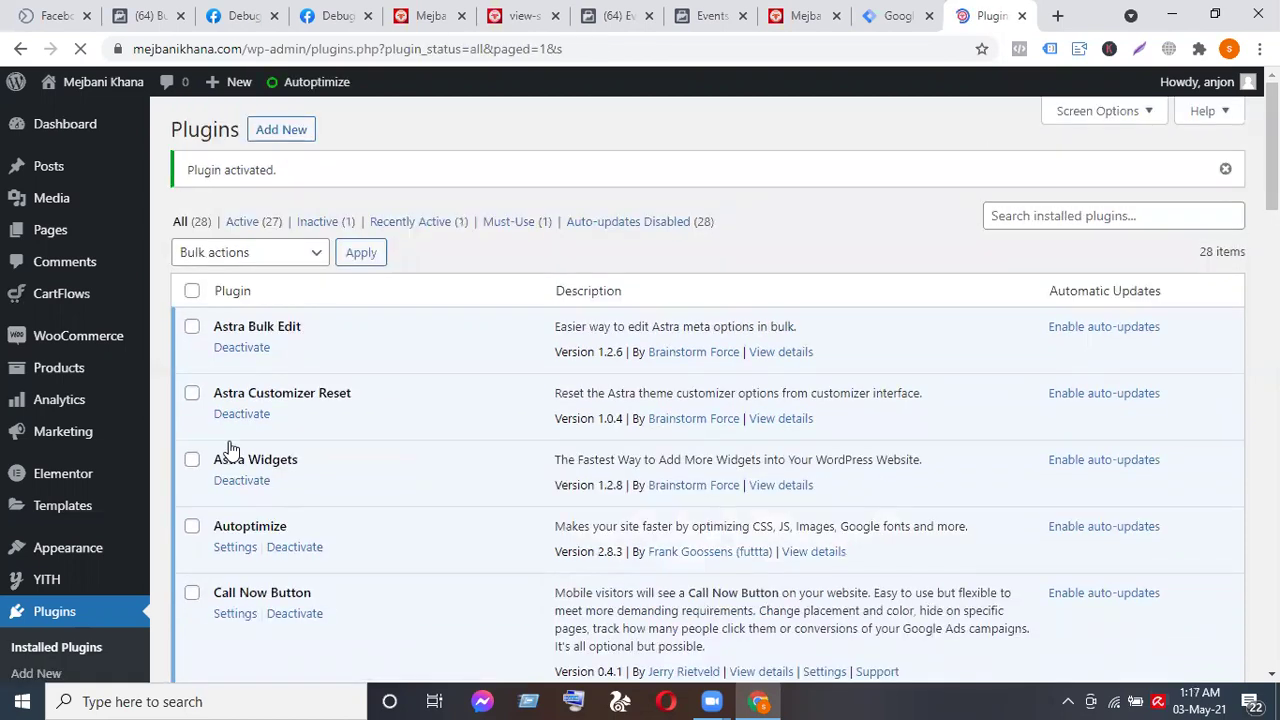
scroll(229, 448, "down", 2)
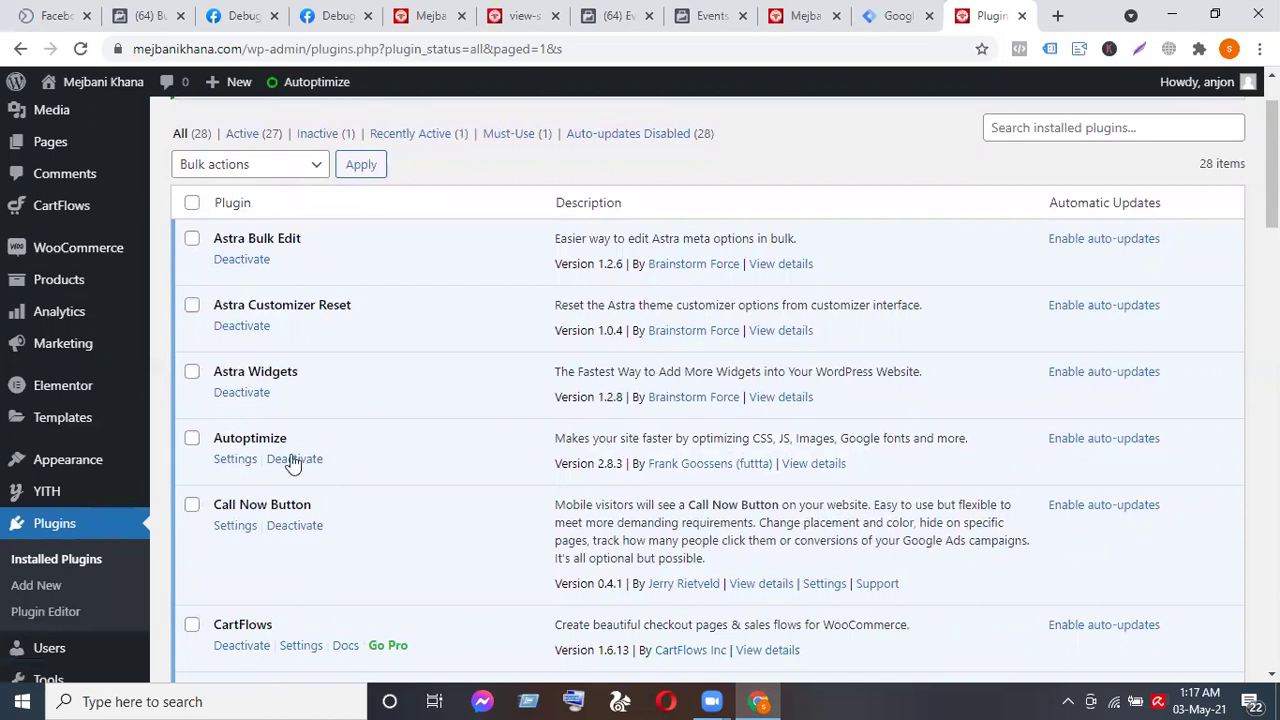
left_click(293, 461)
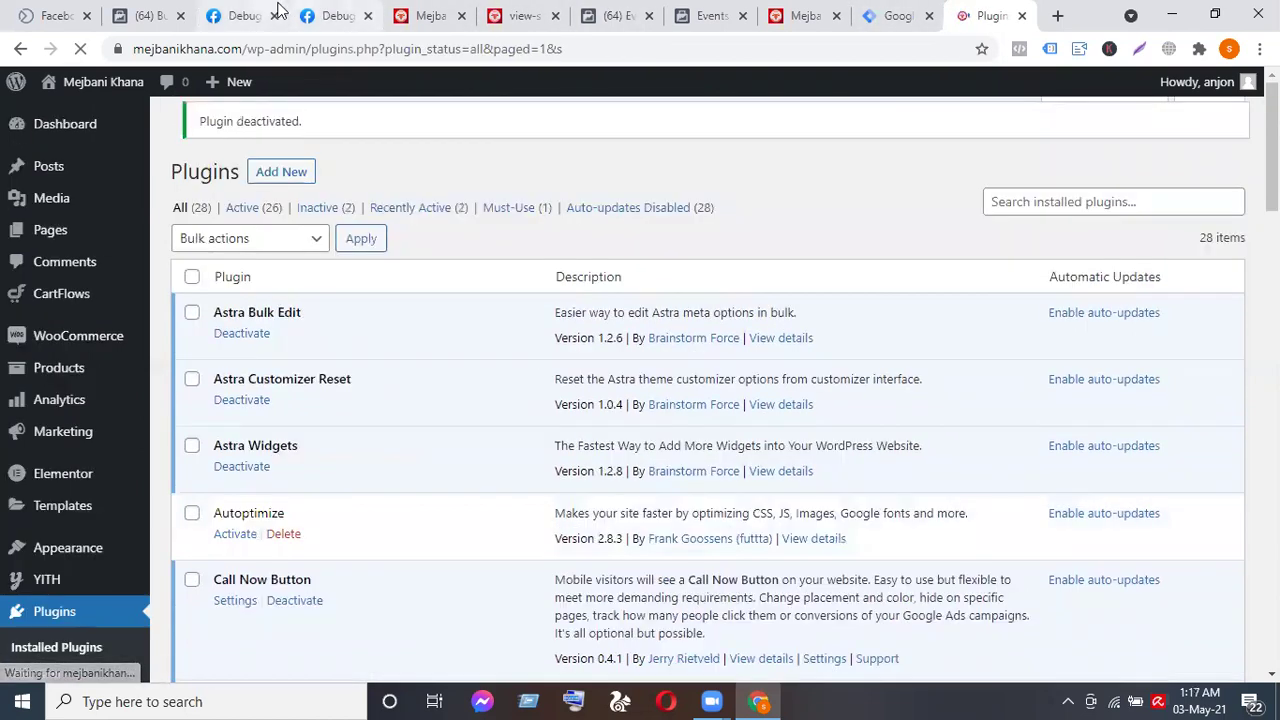
Return to the Domains page in Business Settings and expand the Data Sources section.
left_click(140, 16)
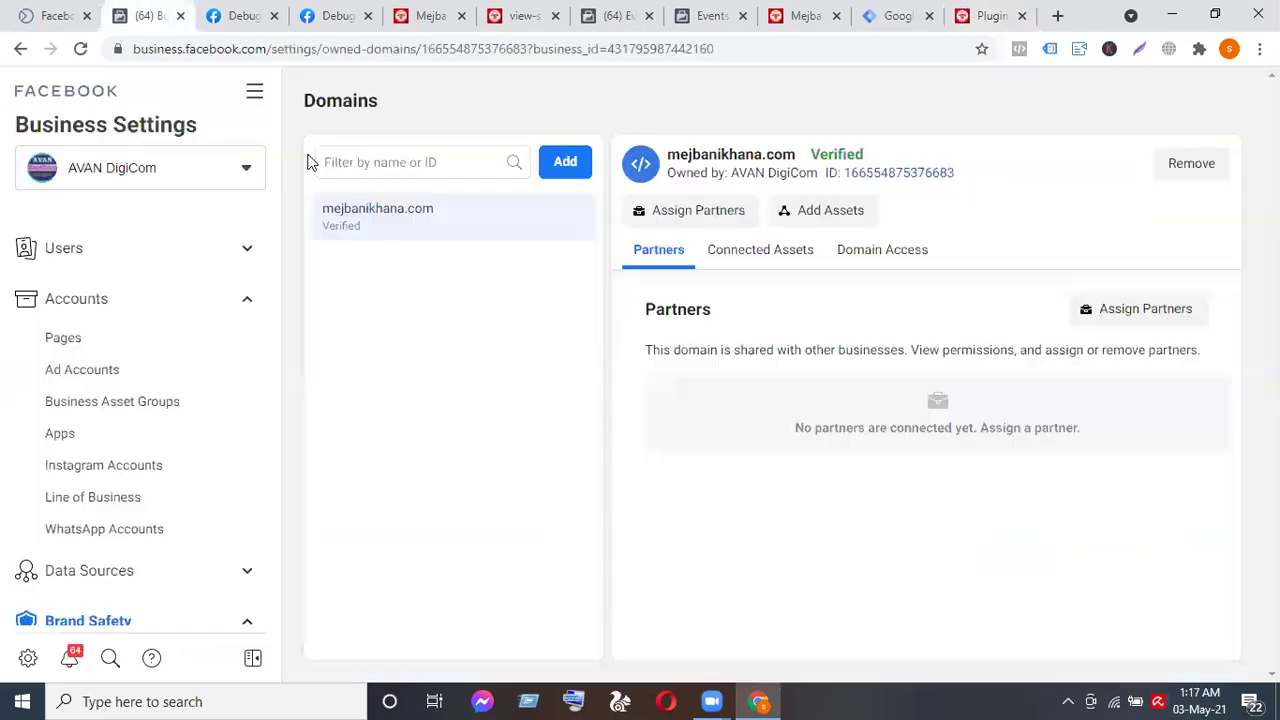
scroll(90, 446, "down", 2)
scroll(90, 446, "down", 5)
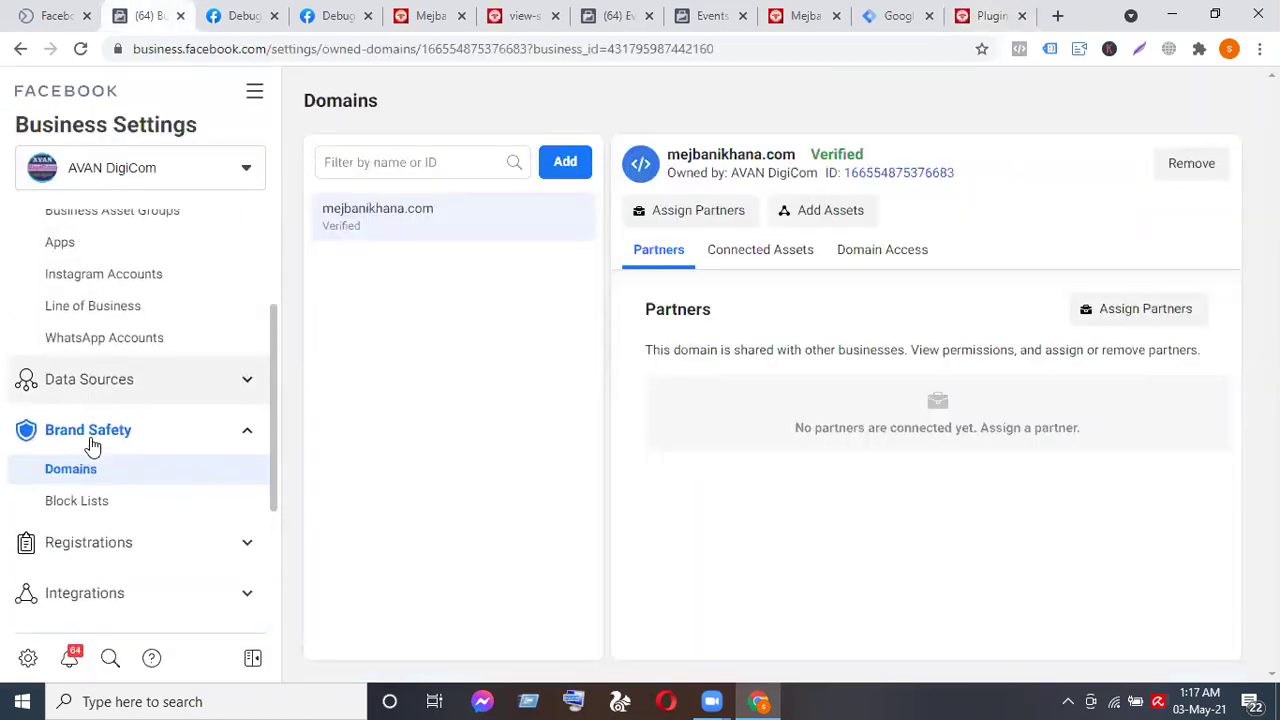
scroll(92, 446, "up", 3)
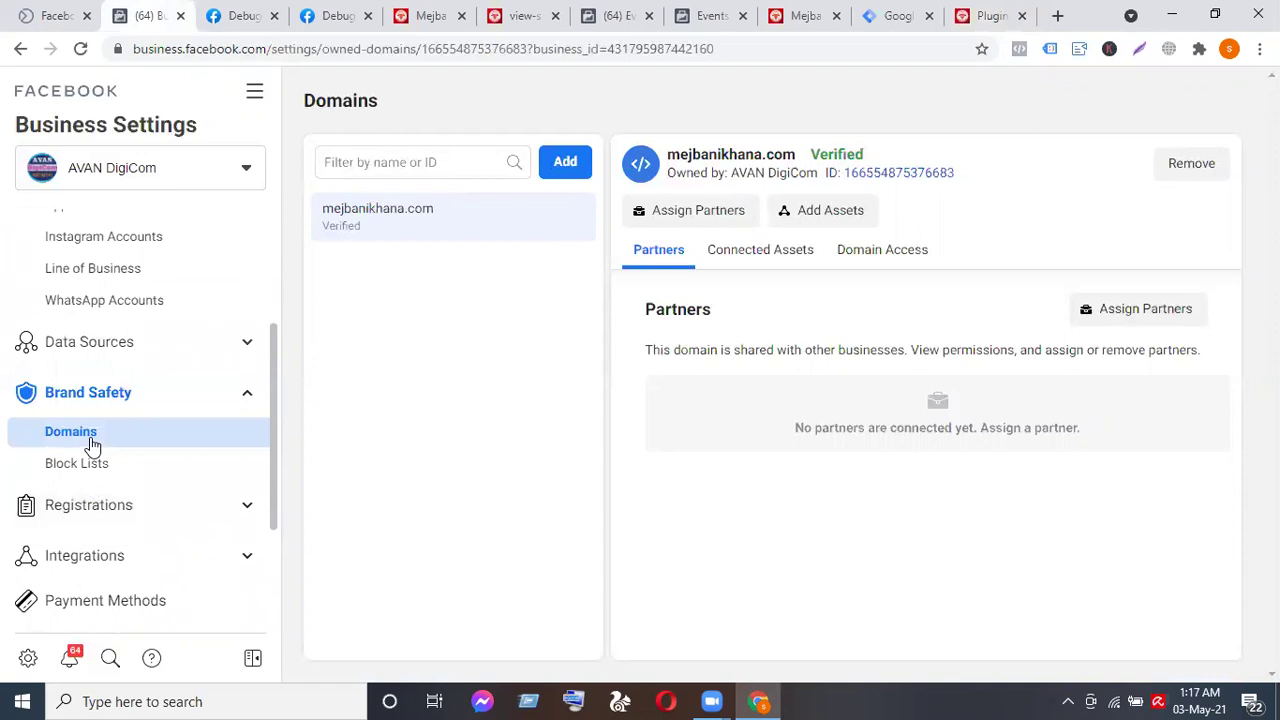
scroll(92, 460, "down", 2)
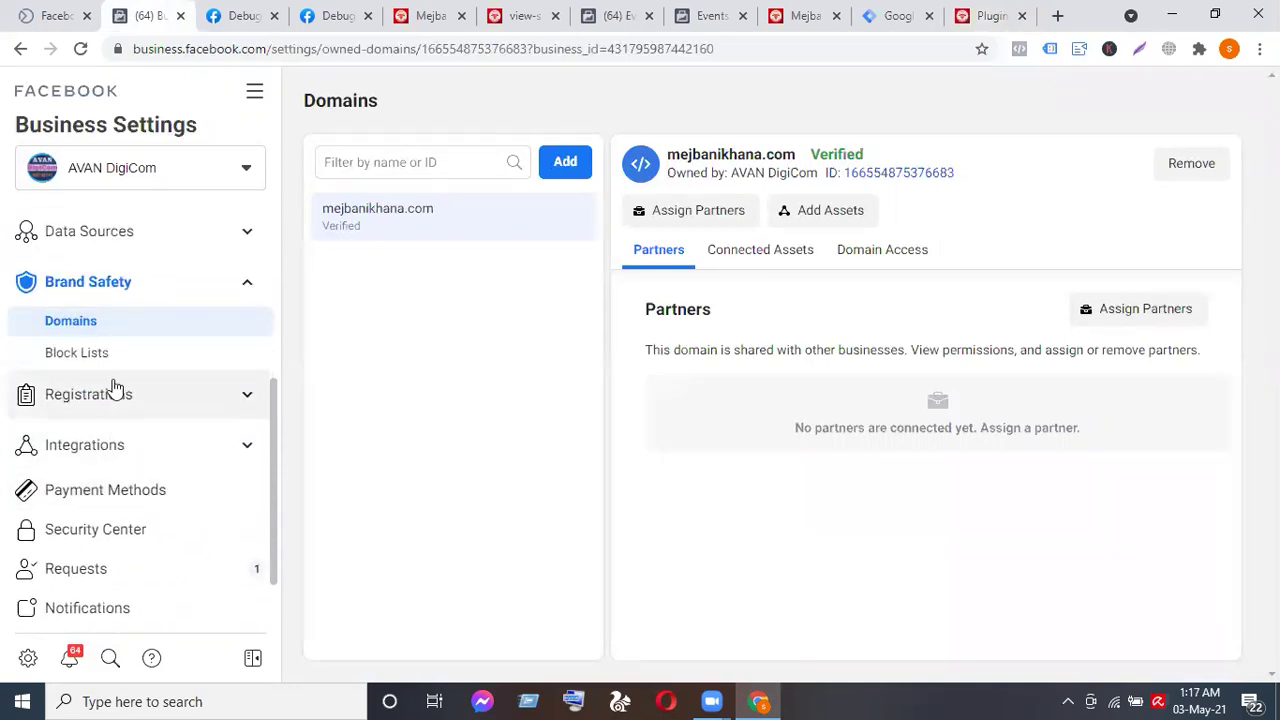
scroll(120, 300, "up", 1)
left_click(124, 279)
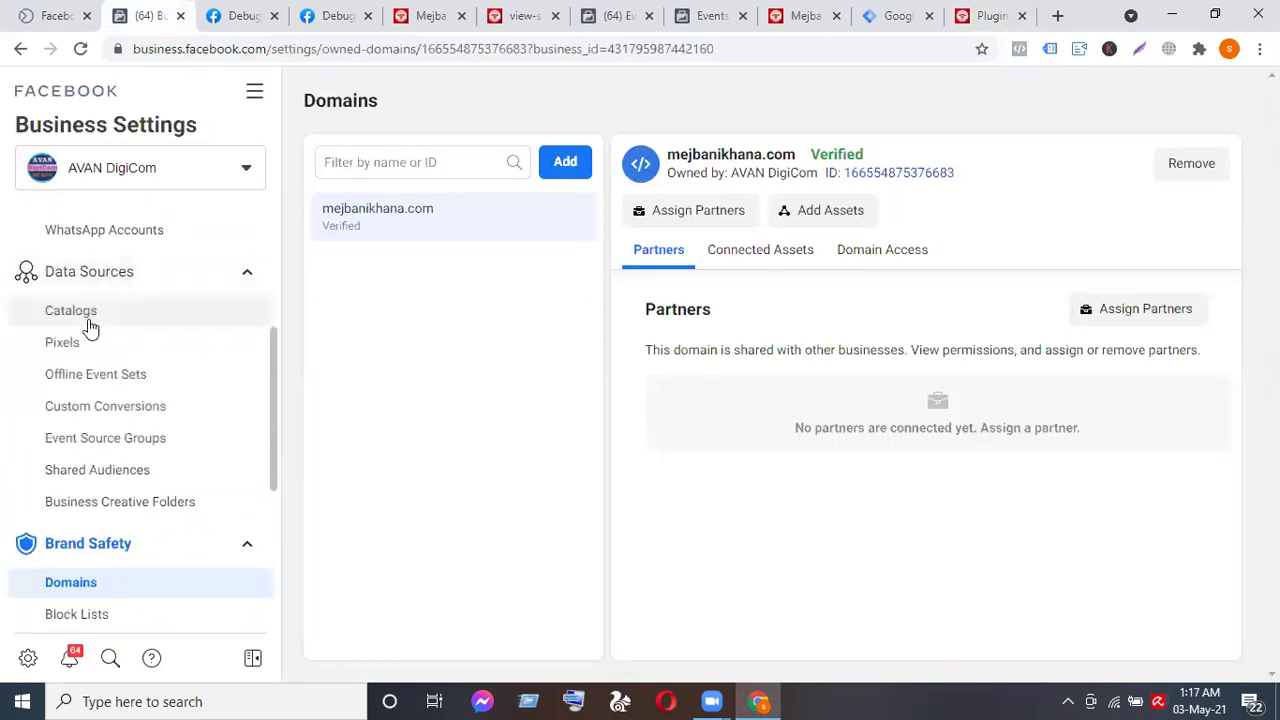
Review the Pixel/Conversion API events of Mejbani khana santinagar Pixel in its Events Manager overview.
left_click(617, 15)
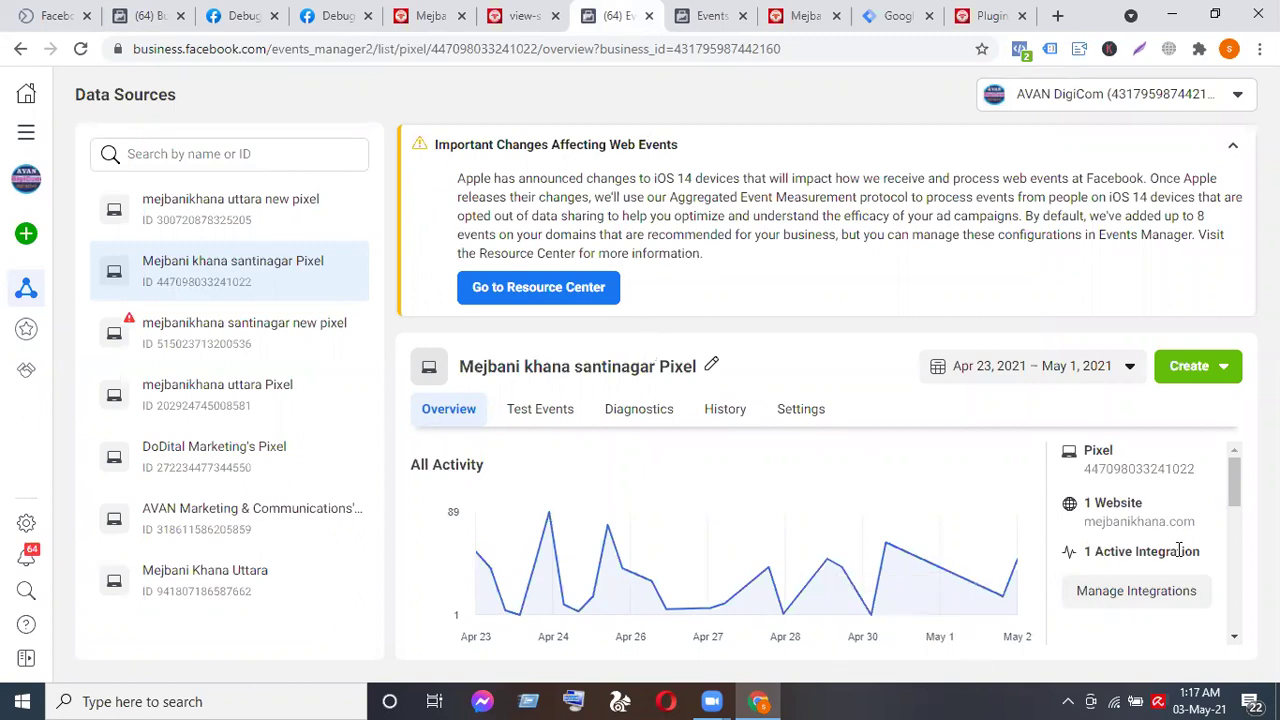
scroll(1179, 549, "down", 3)
scroll(1179, 552, "down", 1)
scroll(1177, 557, "up", 1)
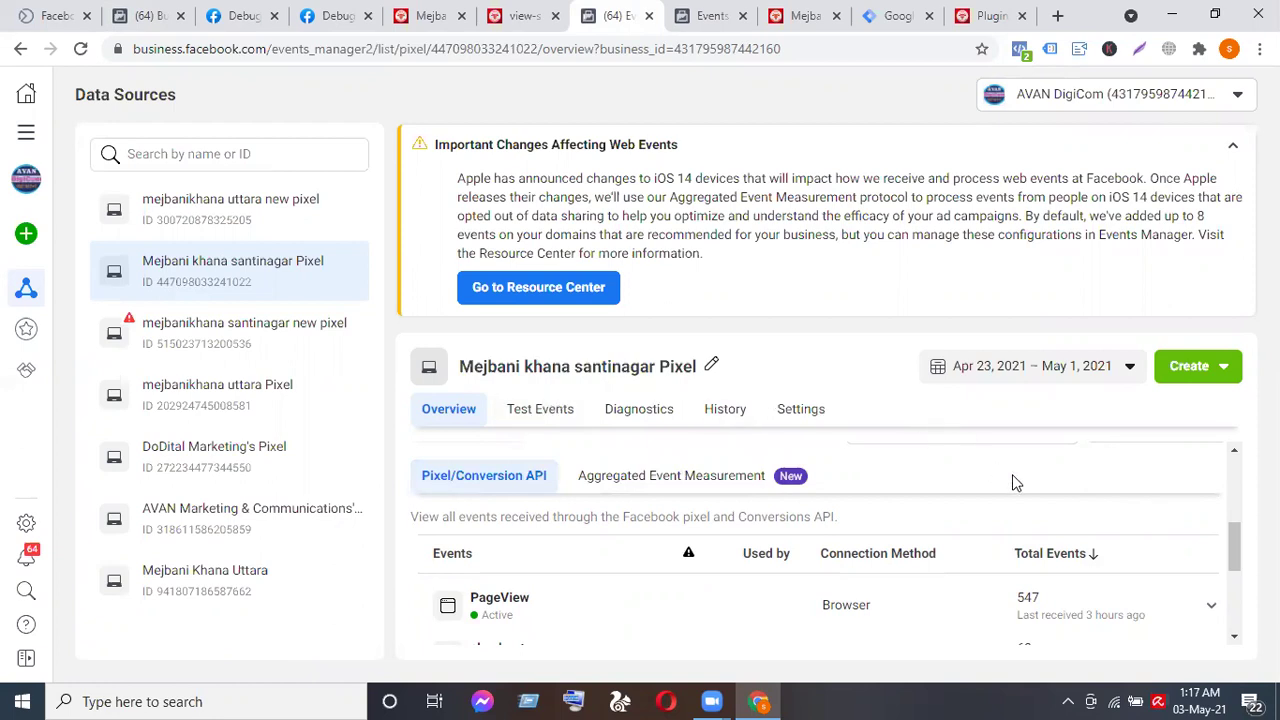
scroll(1012, 483, "down", 3)
scroll(1014, 486, "up", 3)
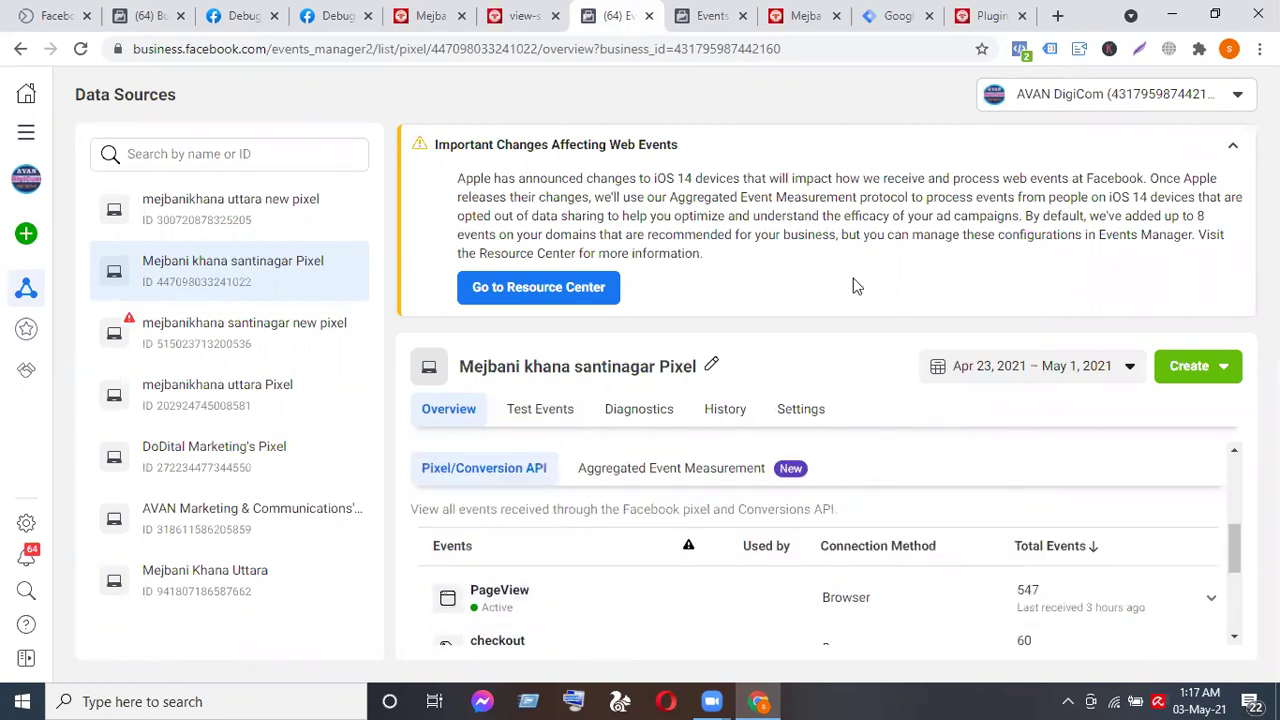
From the Web Event Configurations page, open Commerce Manager in a new browser tab and switch to it.
left_click(705, 14)
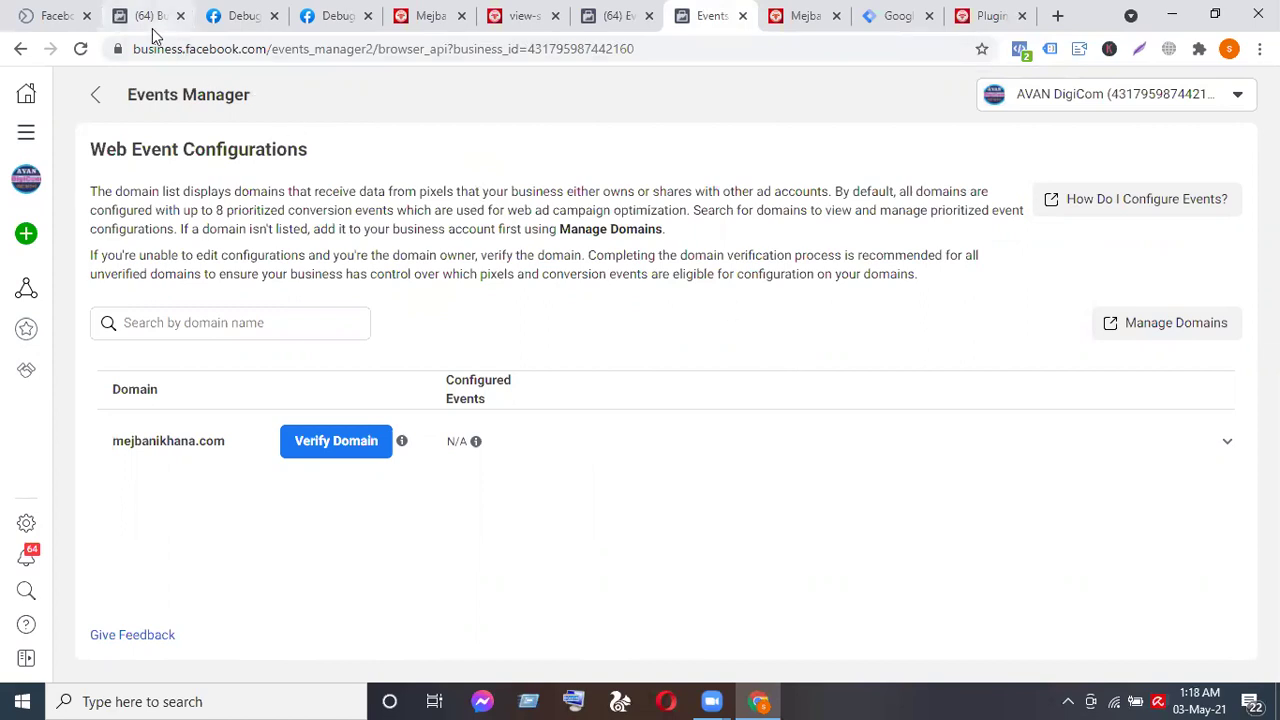
mouse_move(32, 133)
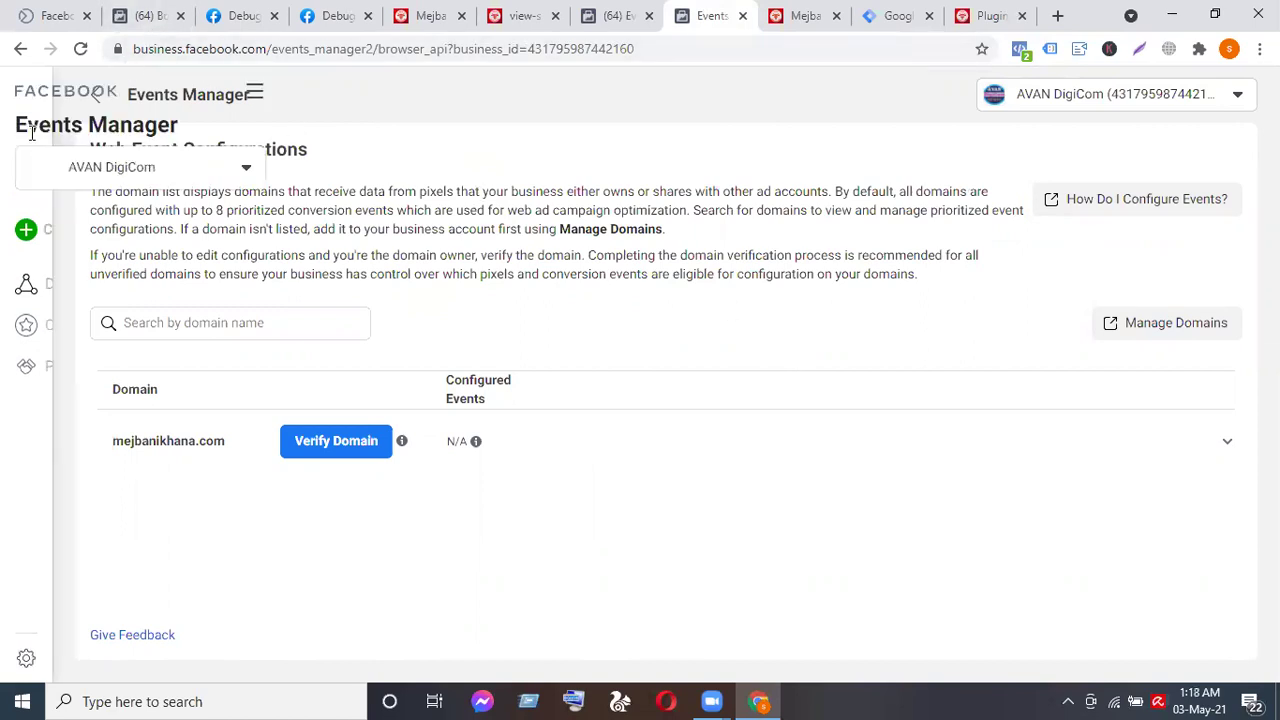
left_click(254, 91)
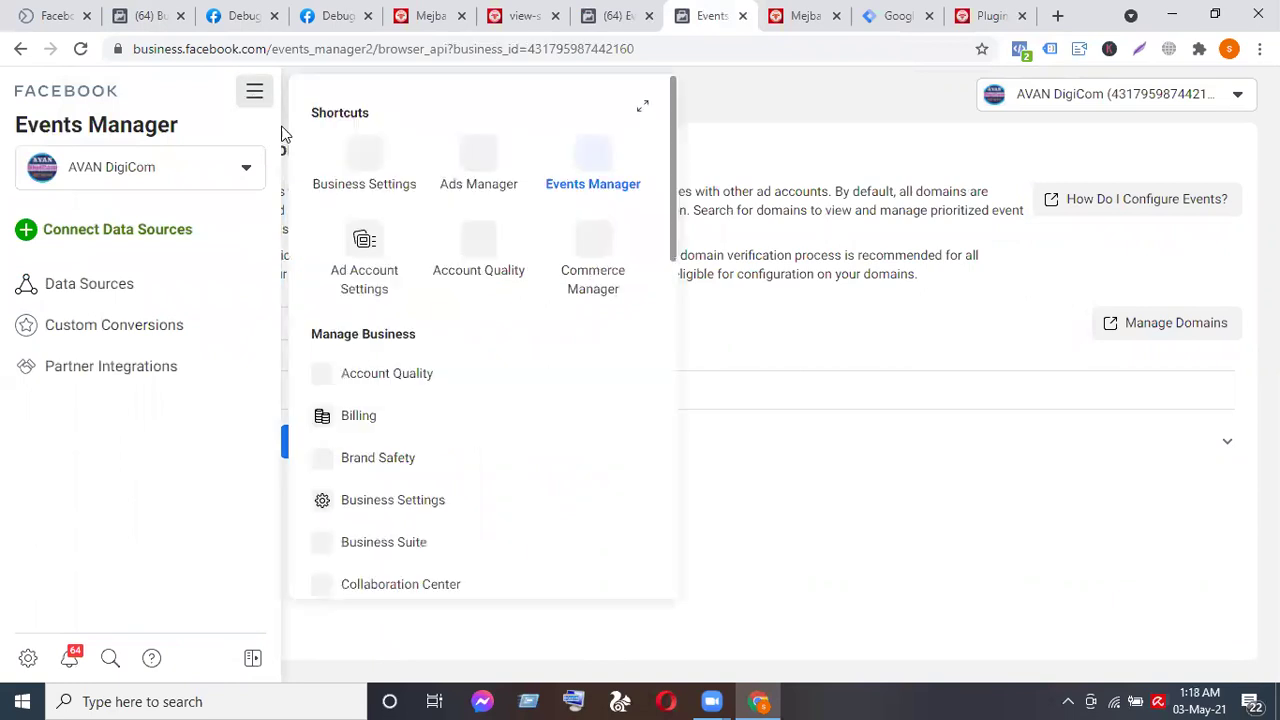
scroll(417, 397, "down", 10)
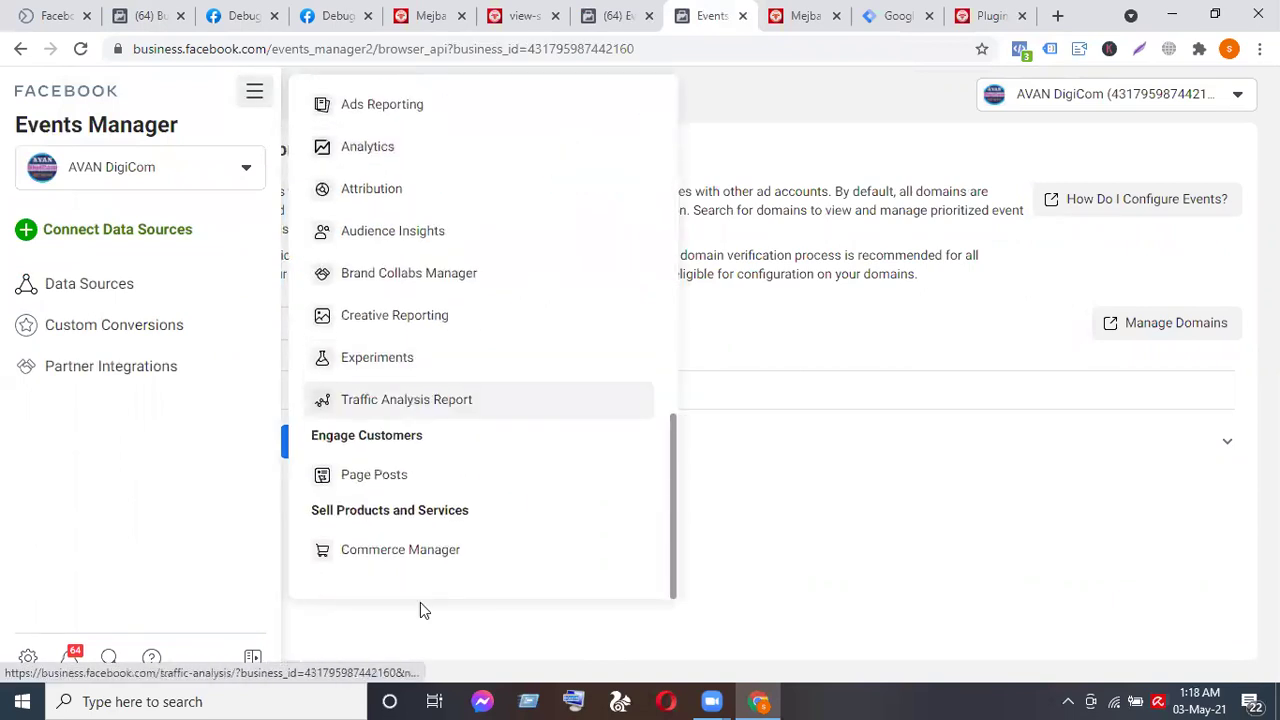
right_click(406, 553)
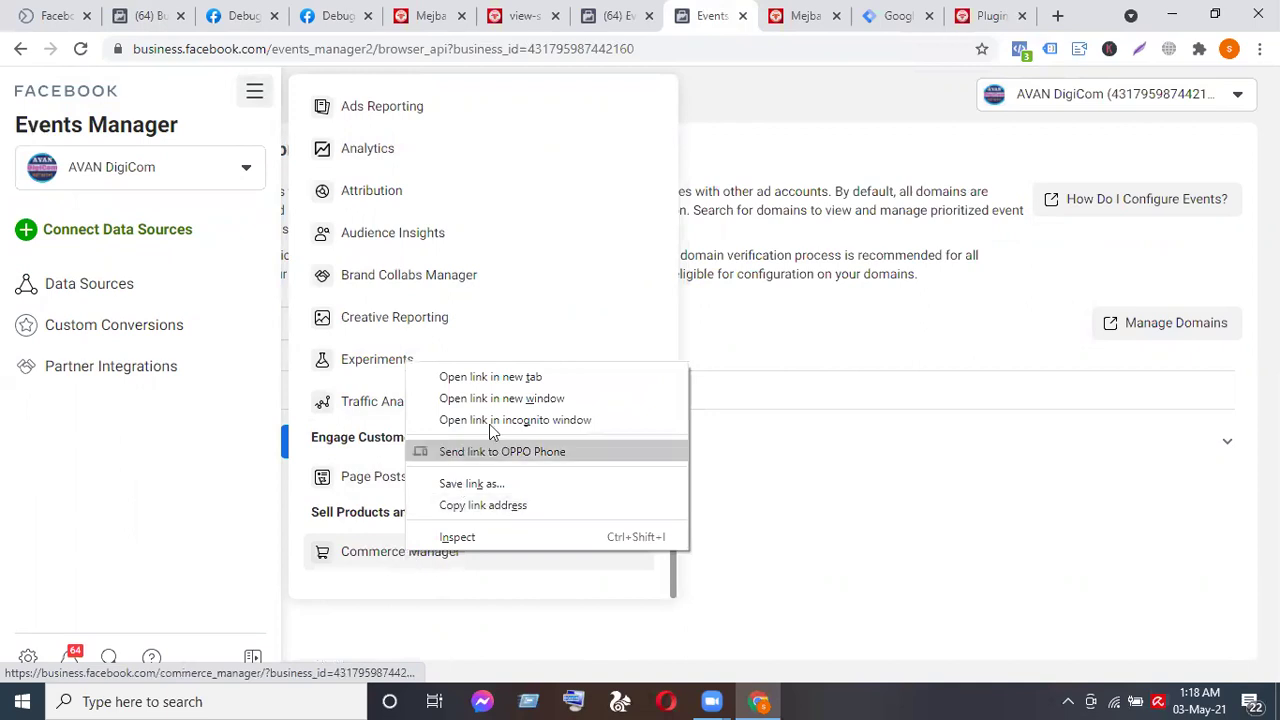
left_click(506, 376)
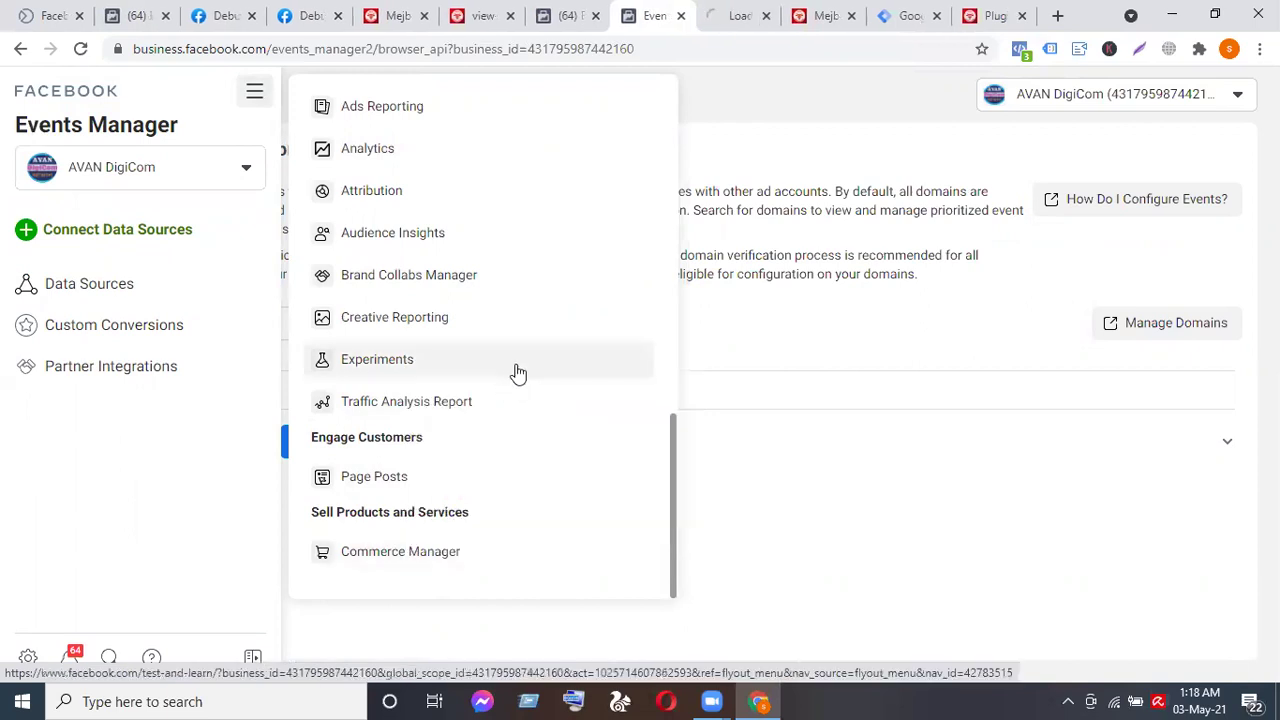
left_click(737, 18)
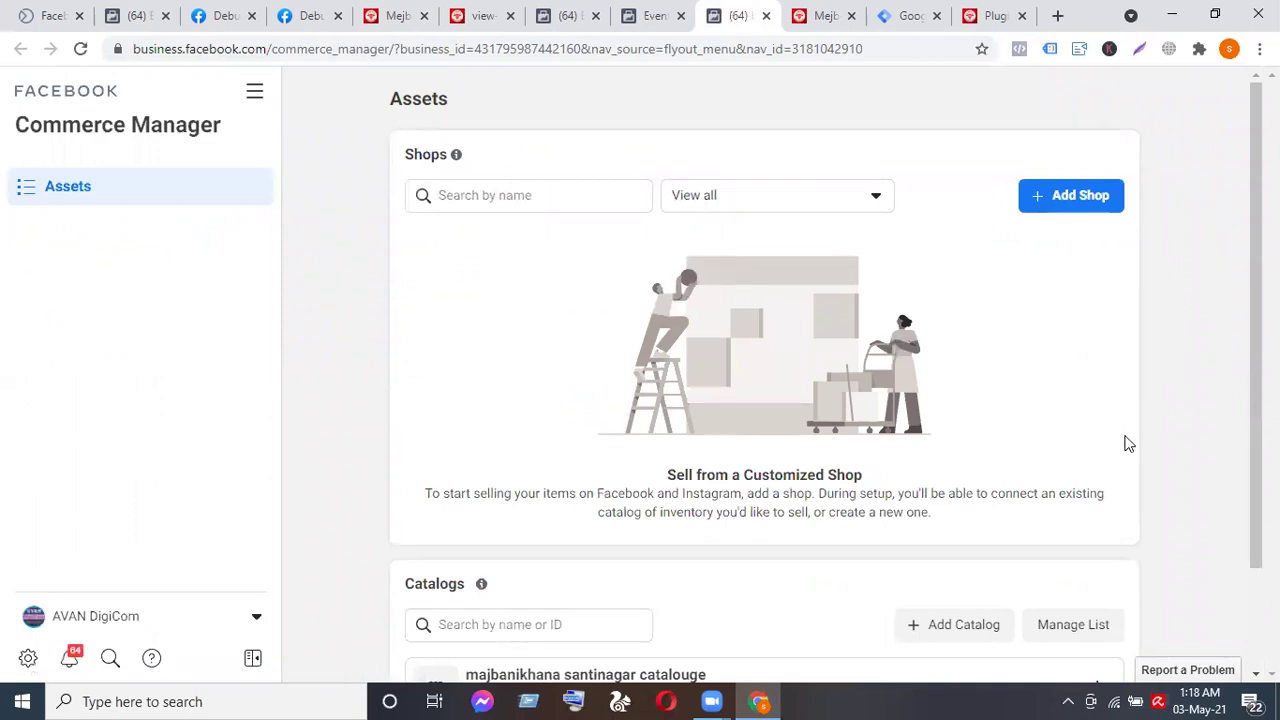
Open the majbanikhana santinagar catalouge's Business Assets settings and bring up the Connect to Tracking dialog for its event sources.
scroll(1128, 443, "down", 2)
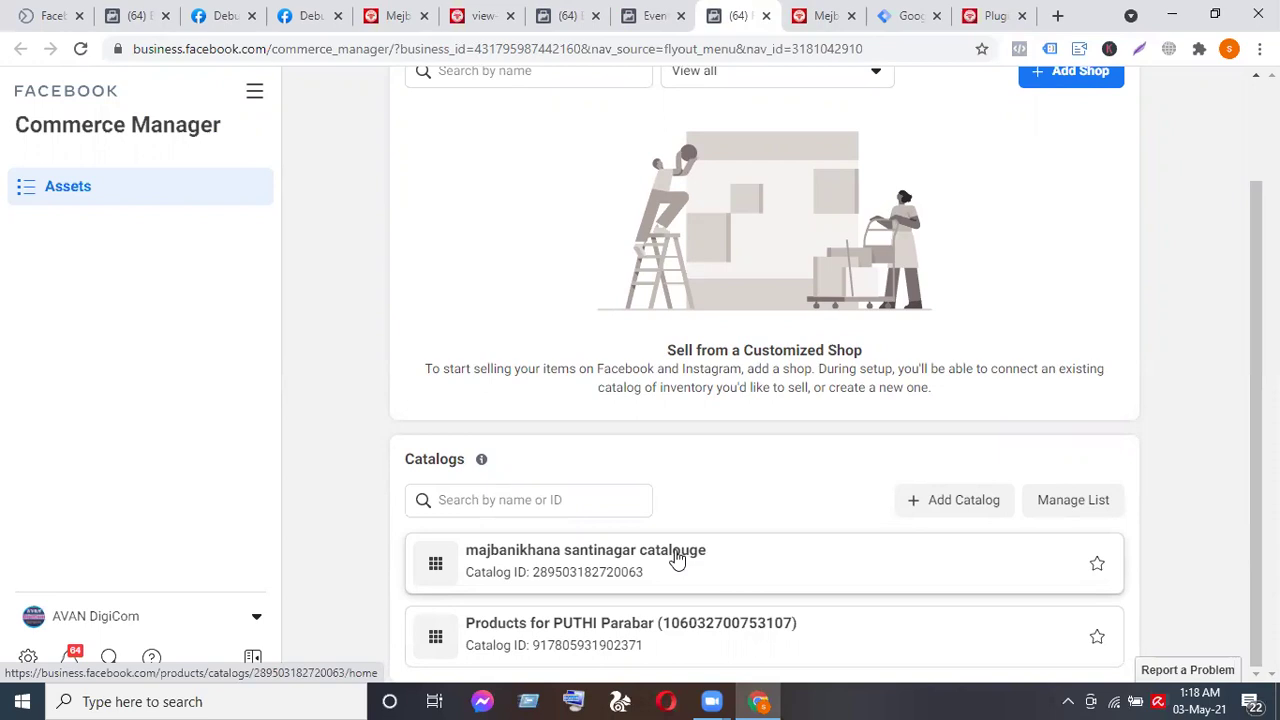
left_click(568, 557)
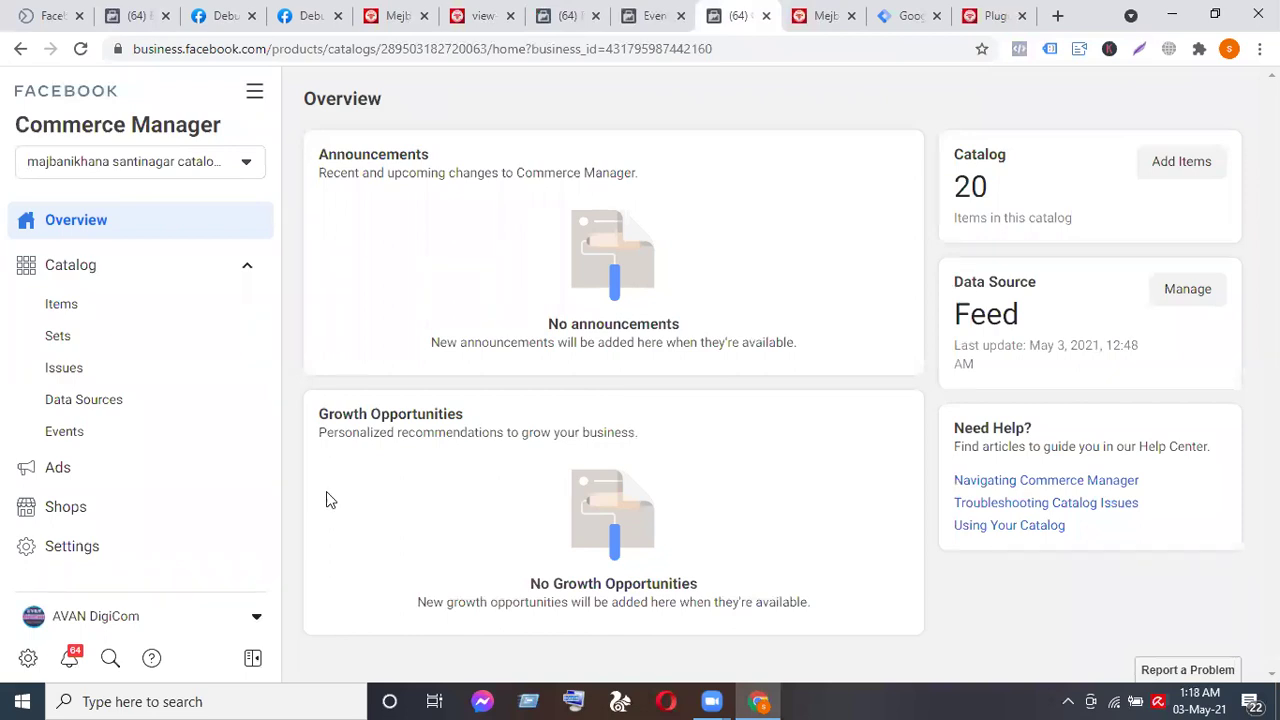
left_click(66, 548)
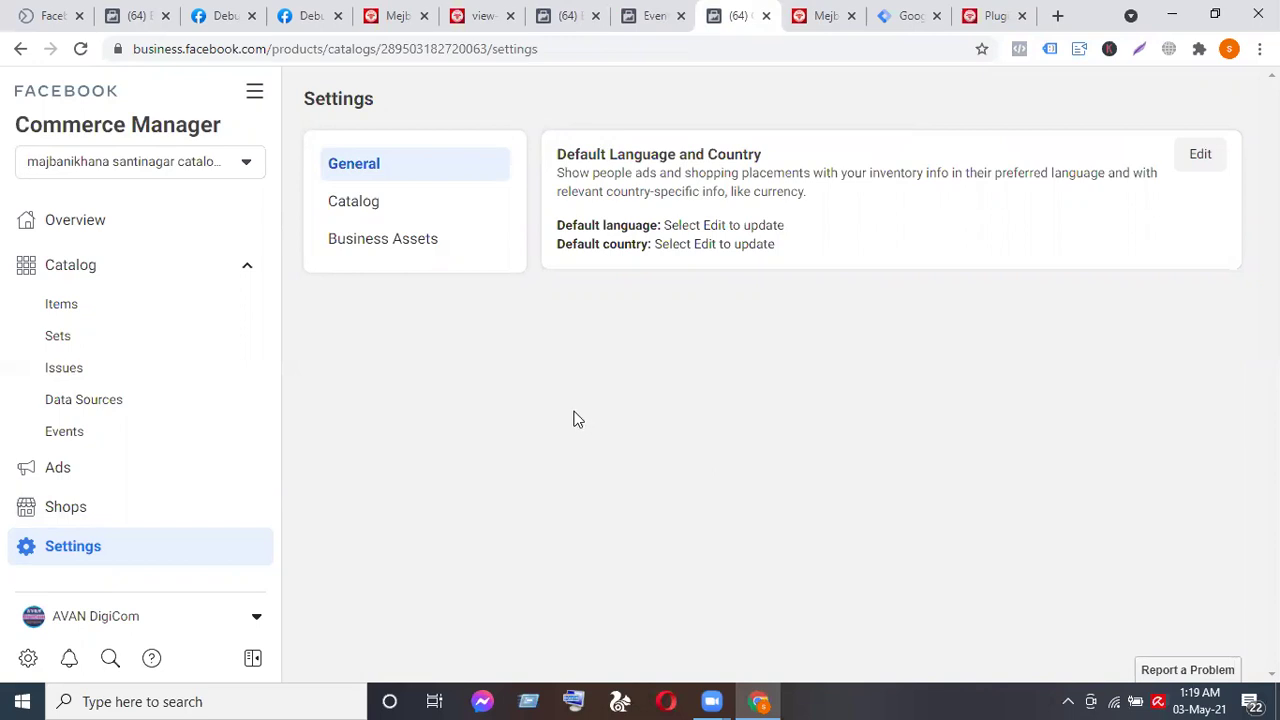
left_click(372, 248)
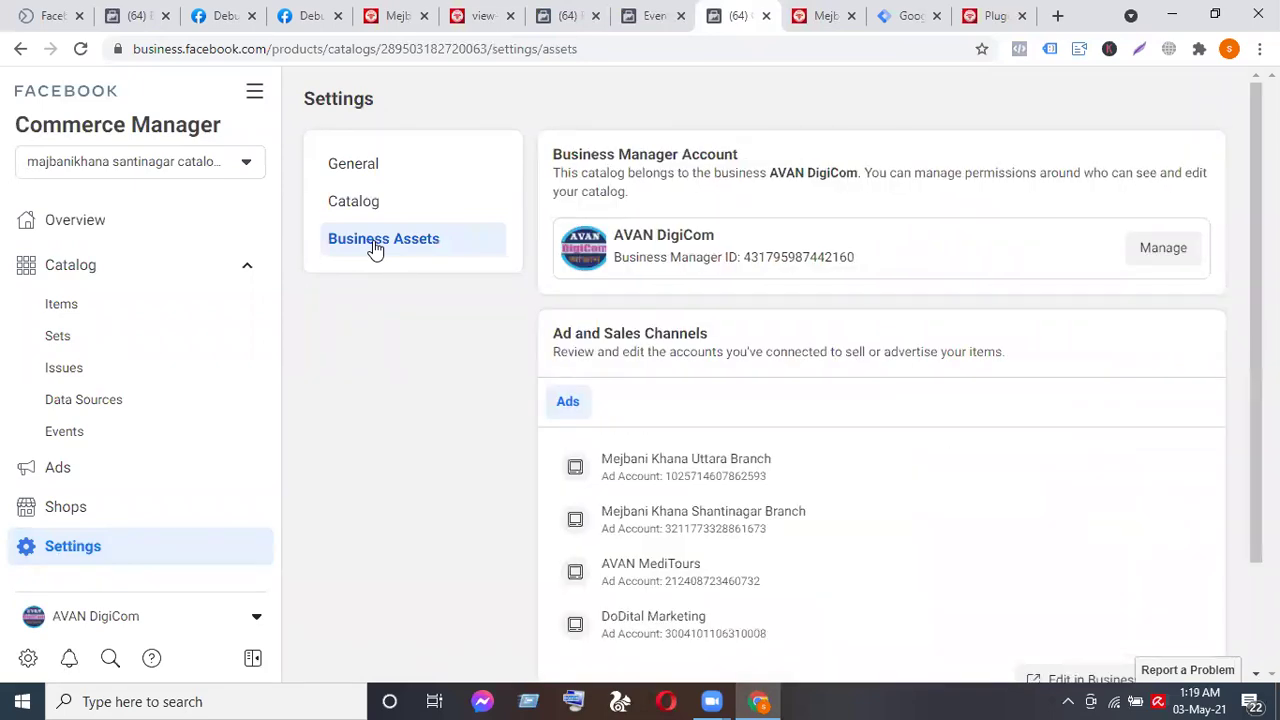
scroll(699, 345, "down", 2)
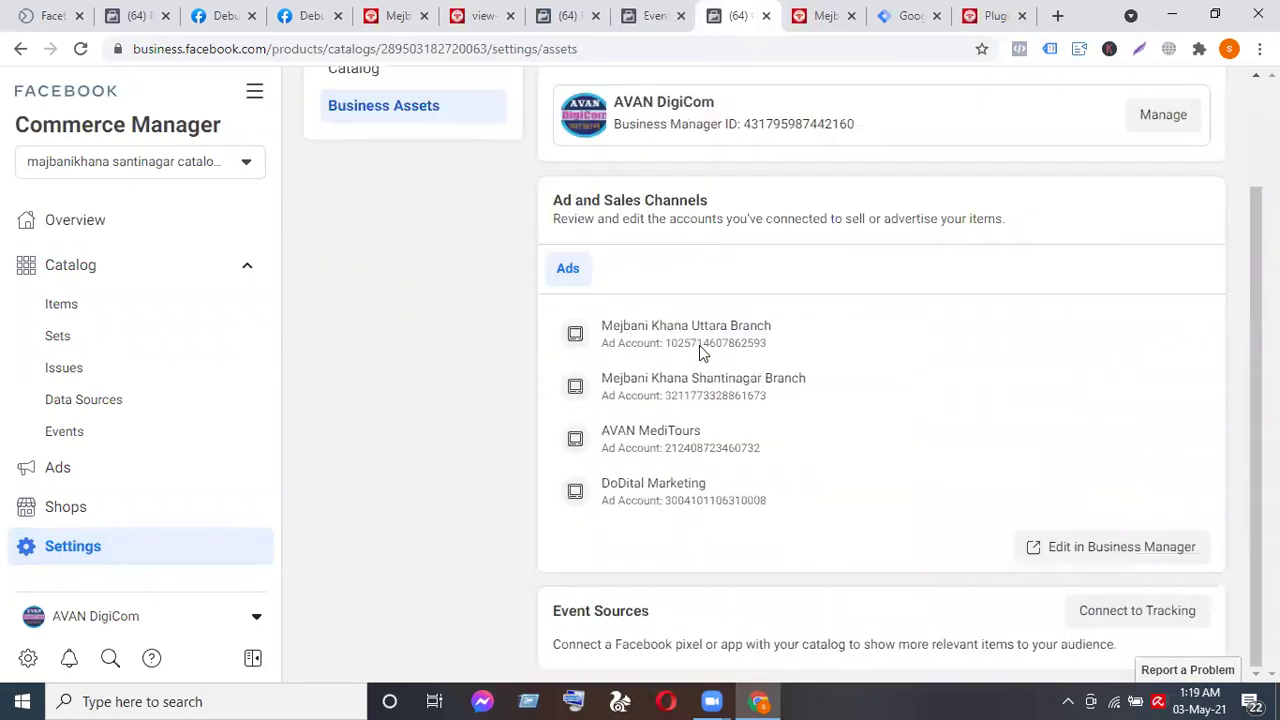
left_click(1134, 611)
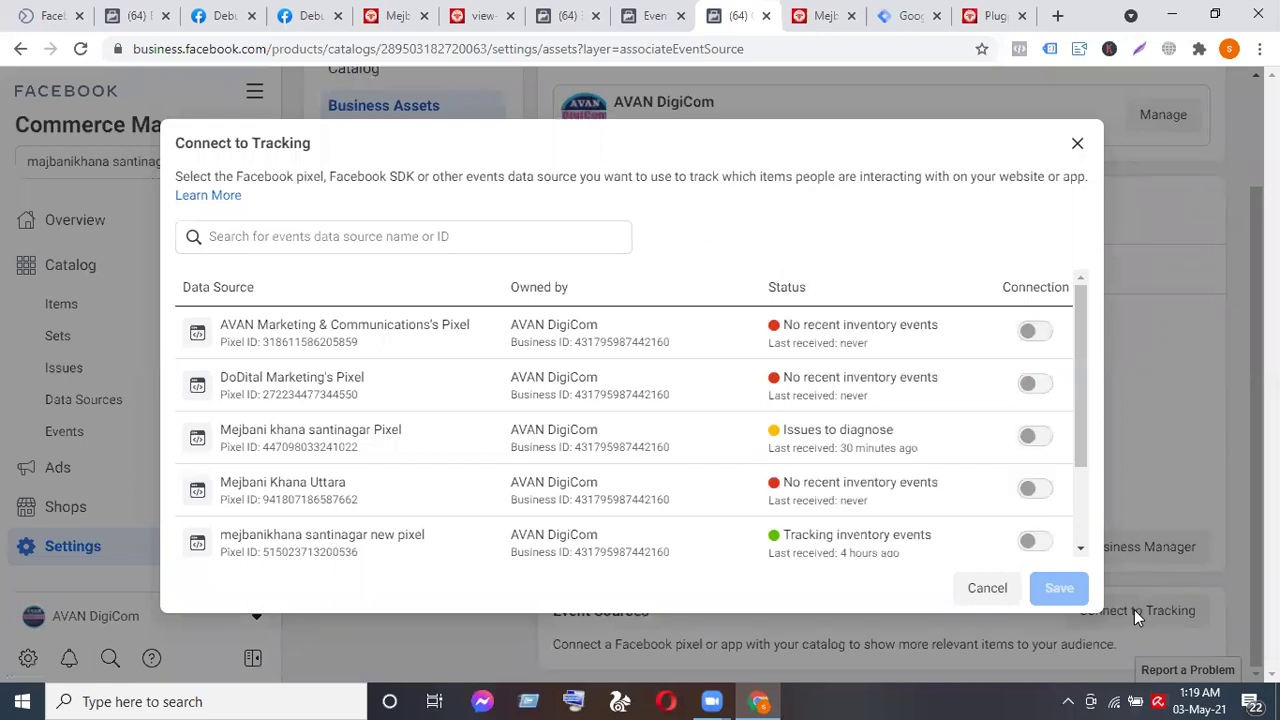
mouse_move(1040, 553)
Return to Web Event Configurations, check mejbanikhana.com's verification dialog, cancel it and reload the page to refresh the domain status.
left_click(640, 14)
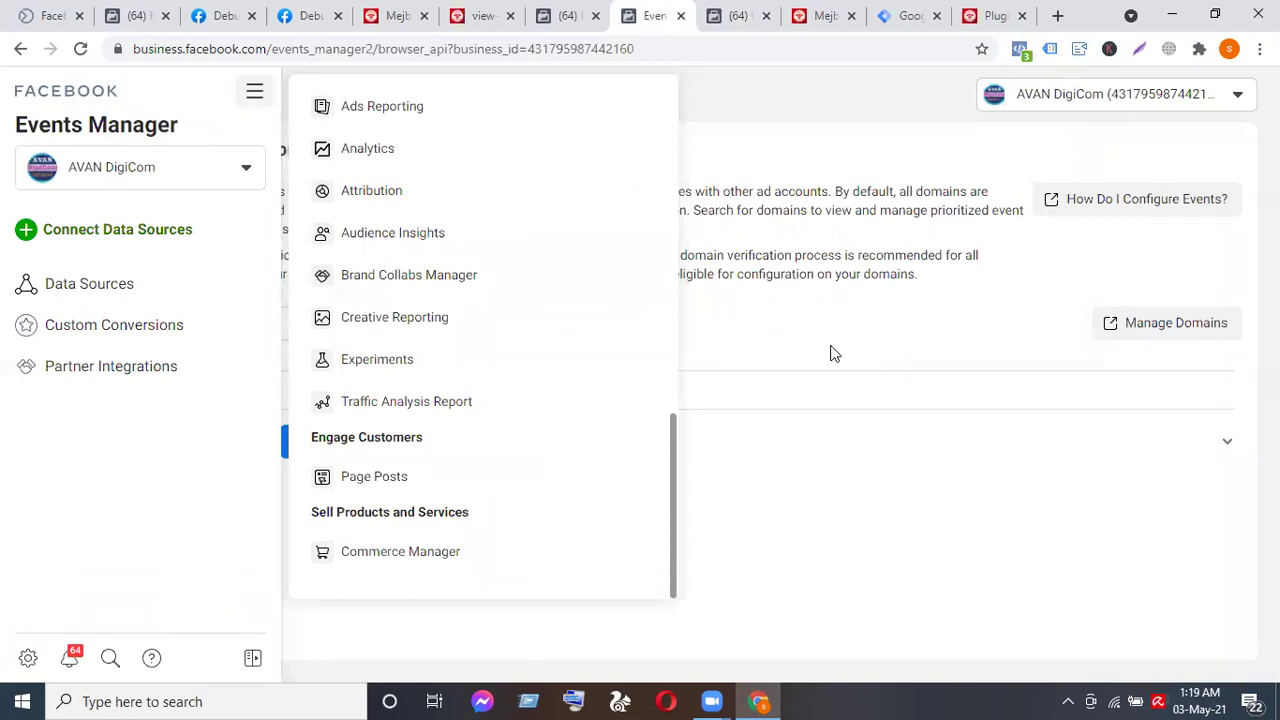
left_click(830, 353)
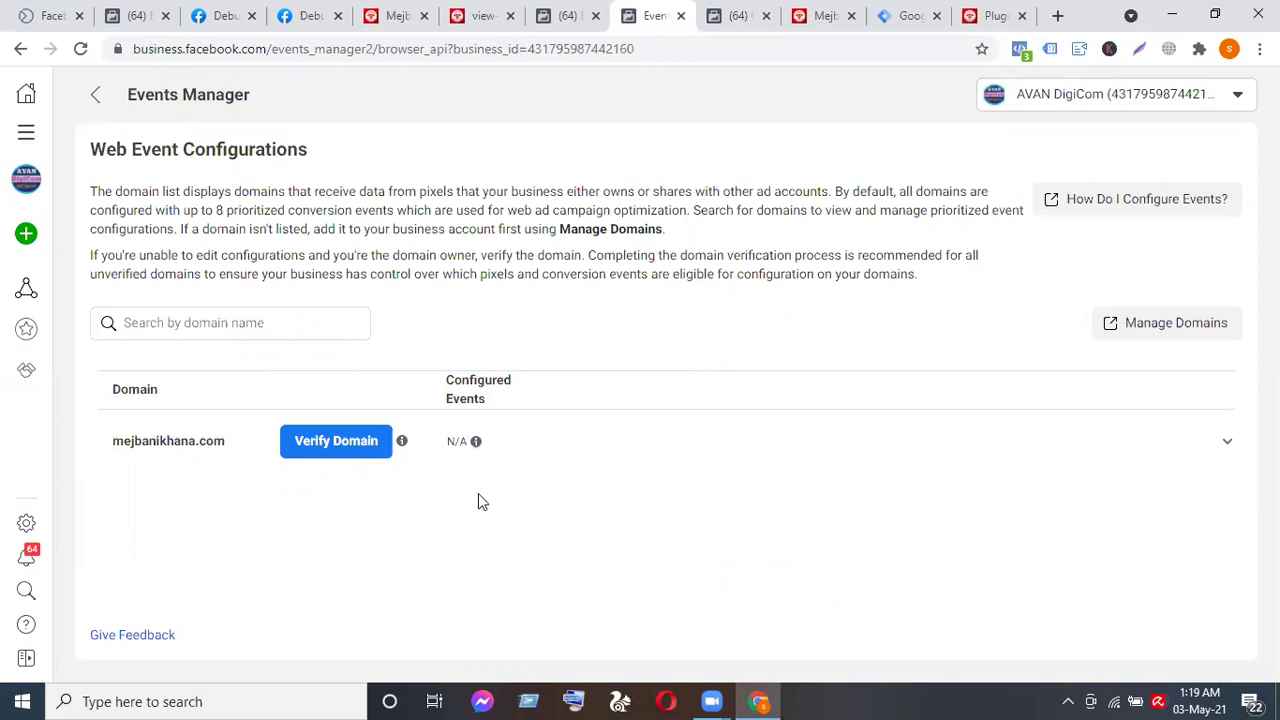
left_click(313, 444)
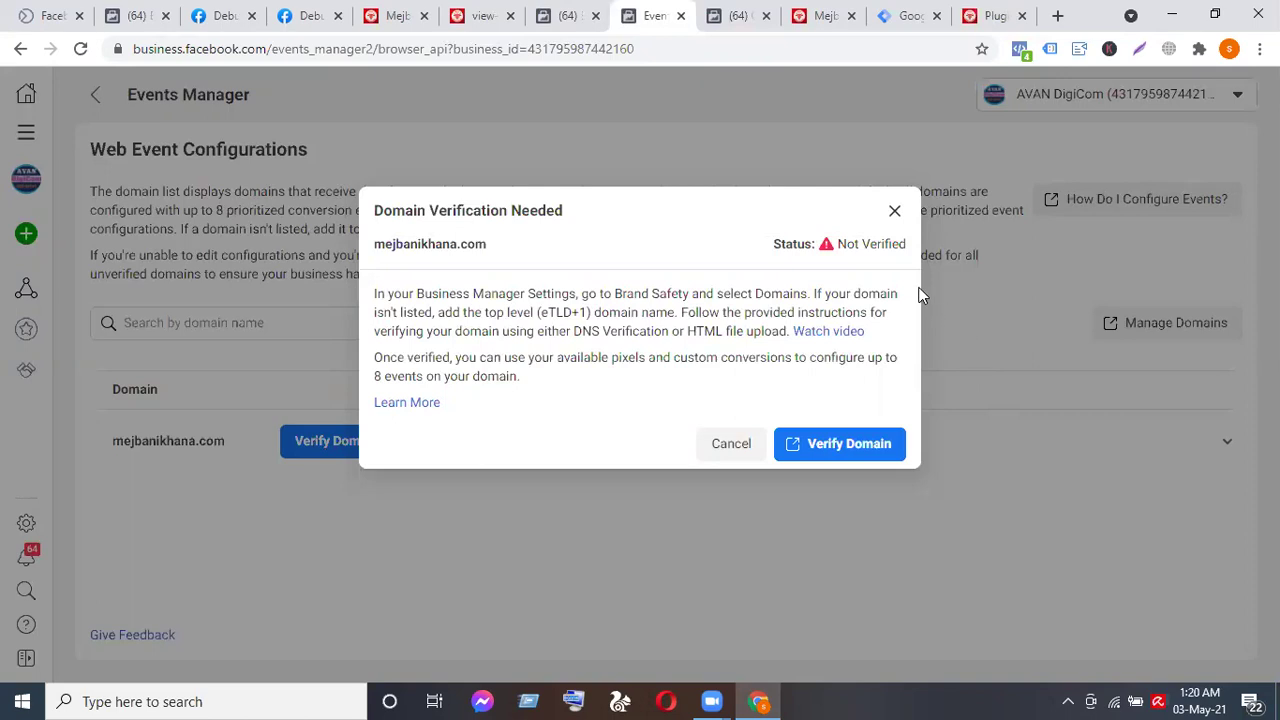
left_click(718, 455)
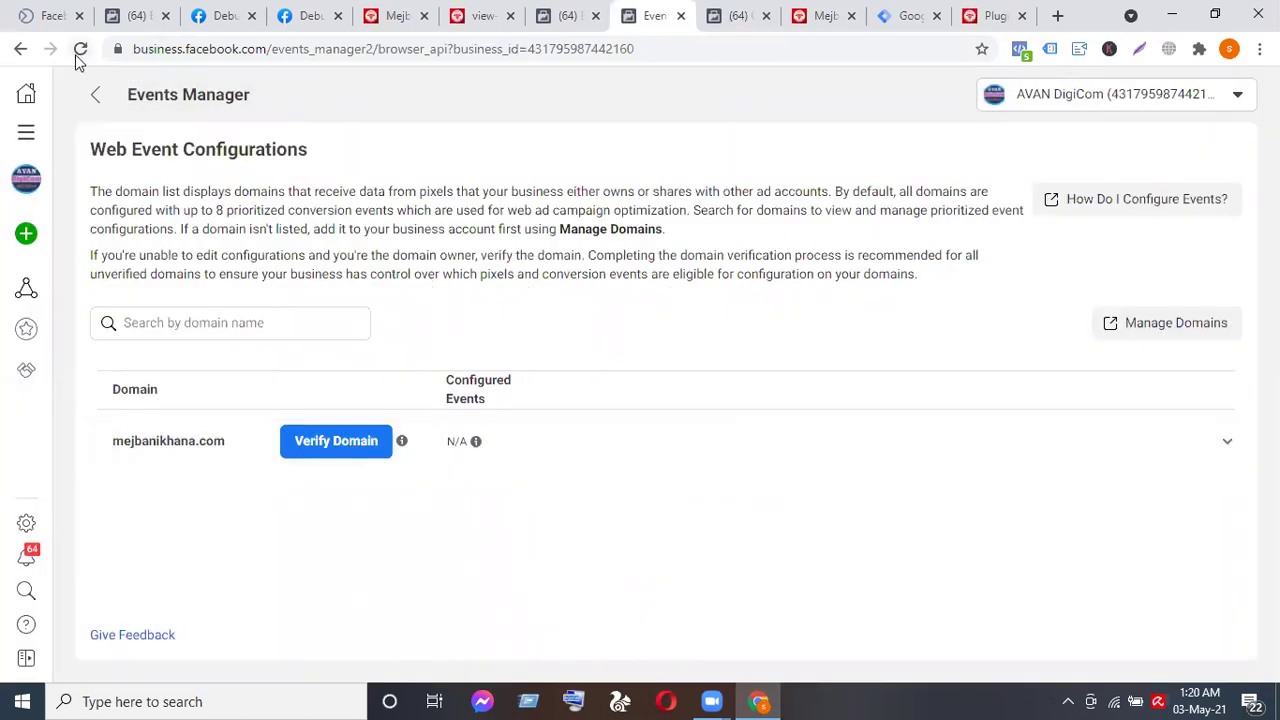
left_click(80, 50)
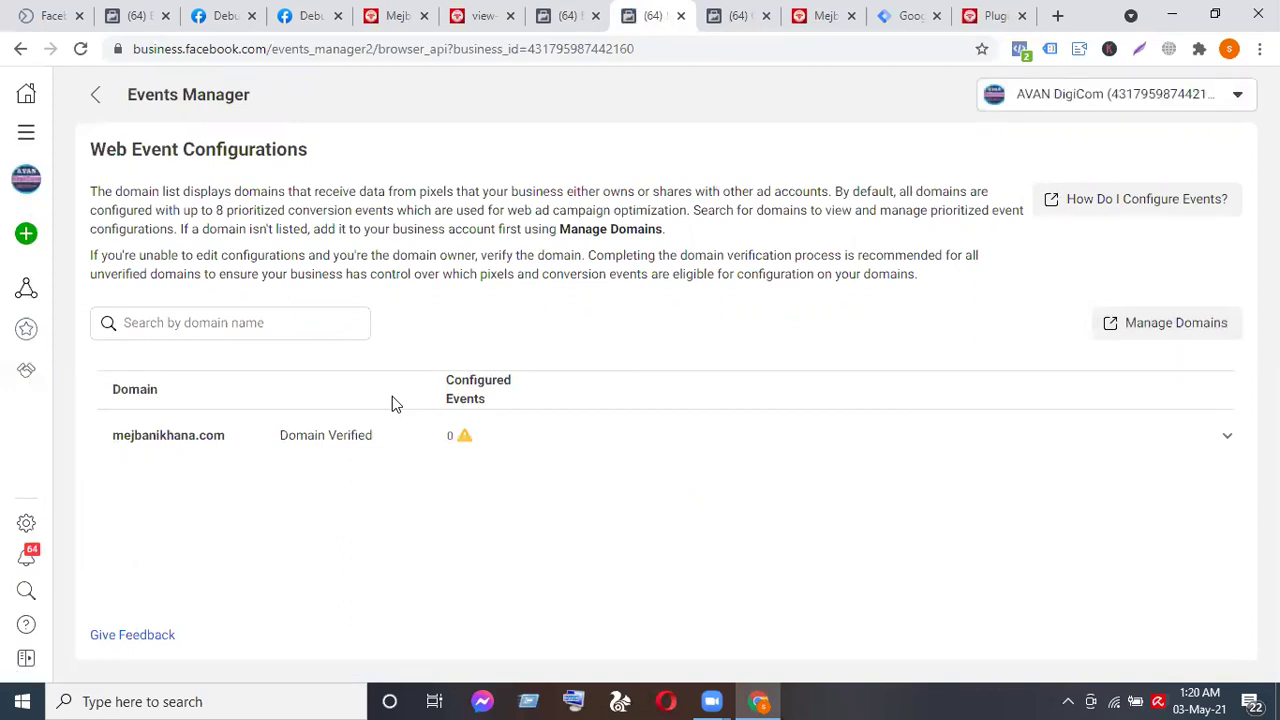
Open the web event configuration of mejbanikhana.com for editing and accept the notice about event changes.
mouse_move(460, 438)
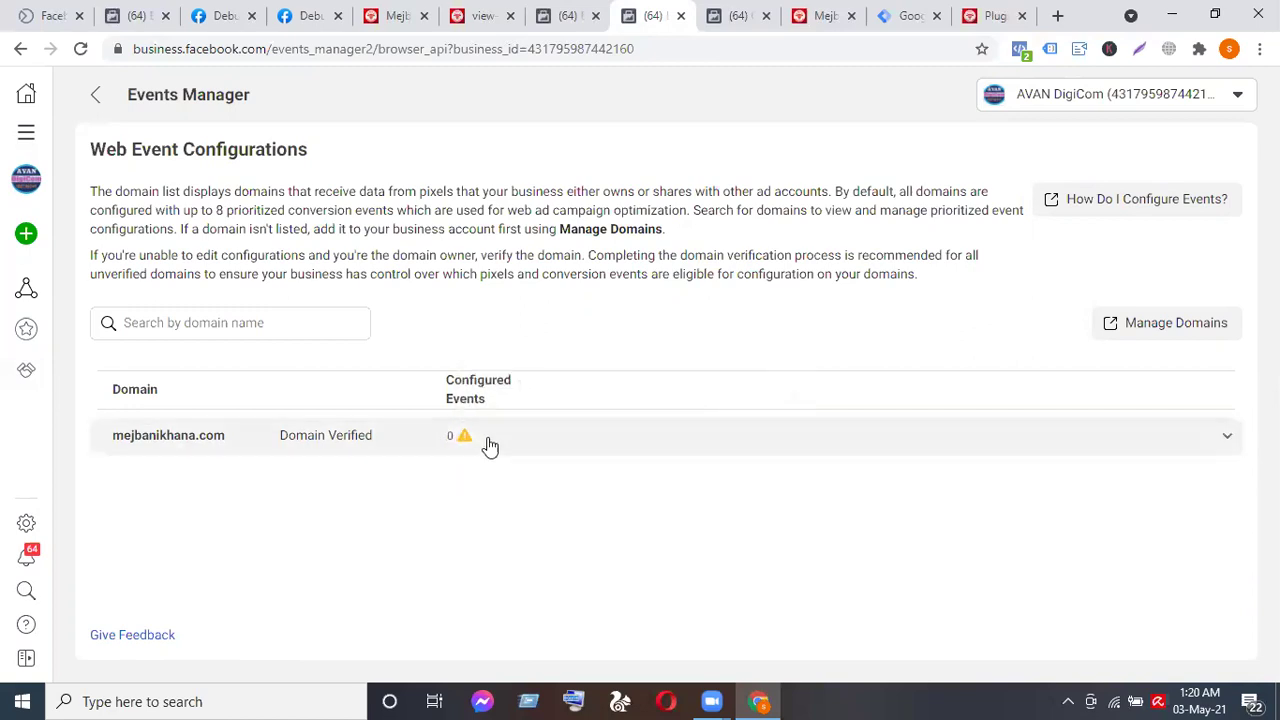
left_click(1227, 441)
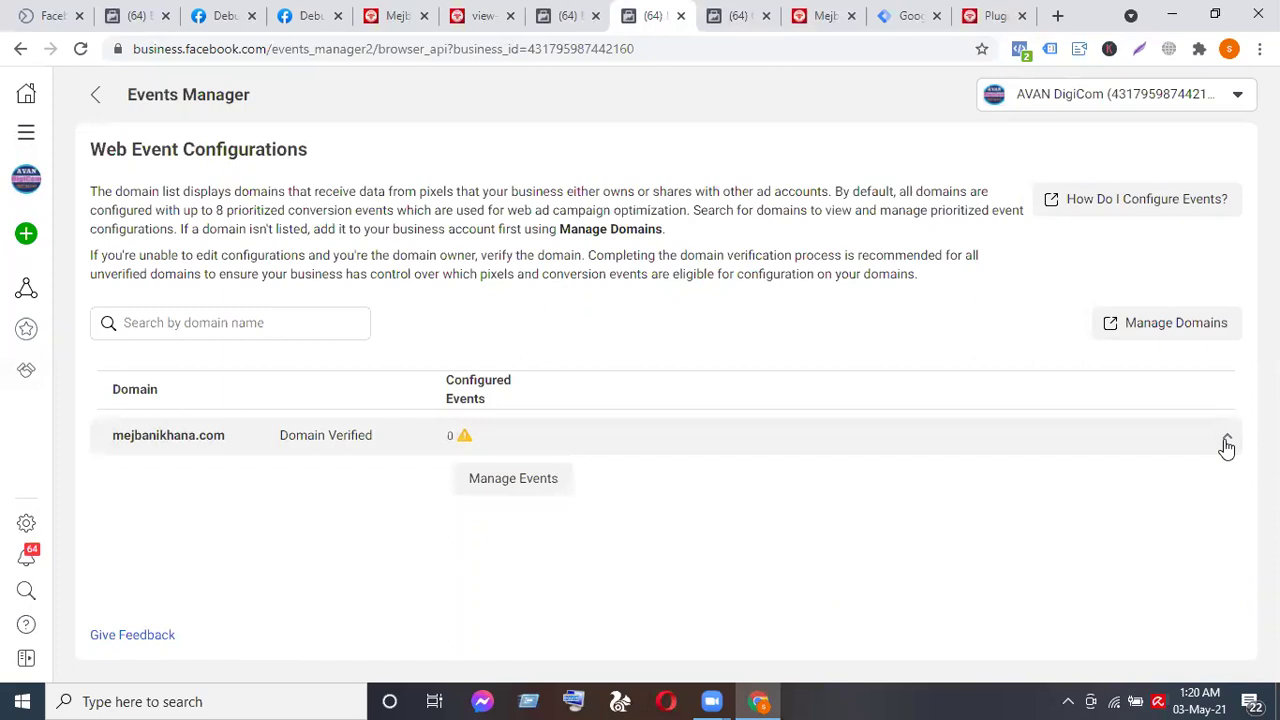
left_click(477, 486)
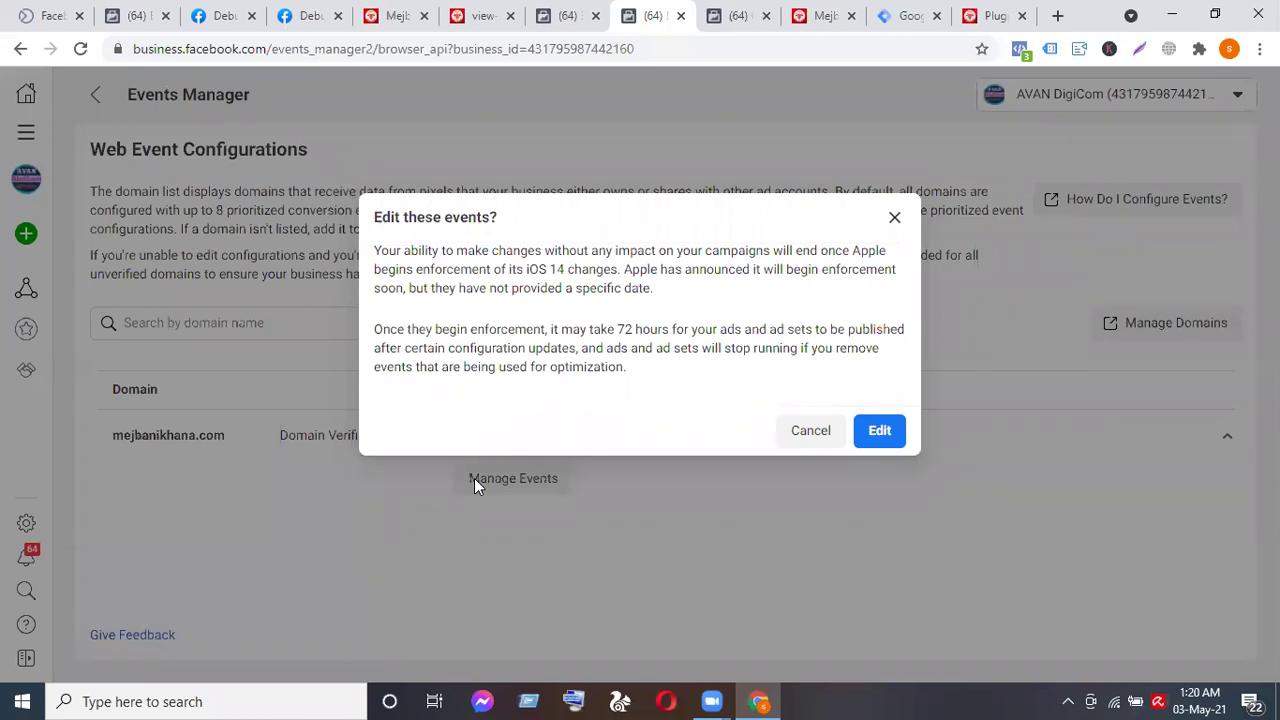
left_click(879, 431)
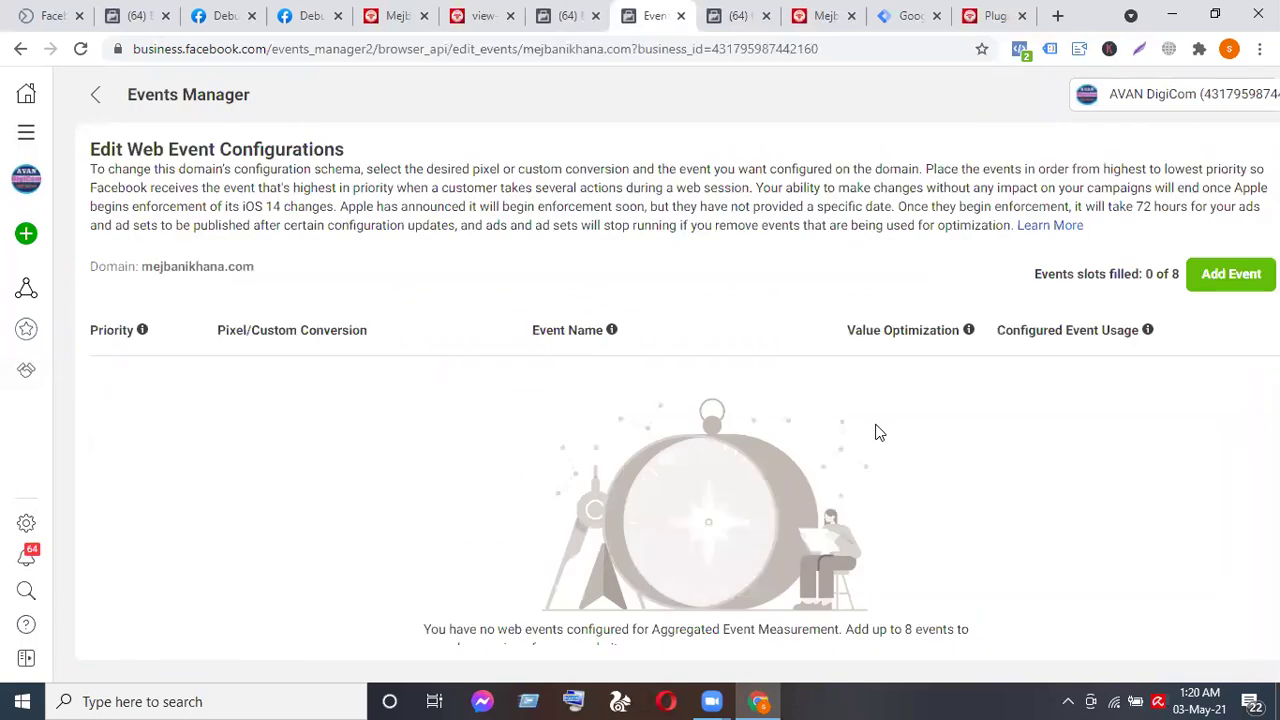
Add an event row for mejbanikhana.com using the Mejbani khana santinagar Pixel and the Add to Cart event.
left_click(1210, 284)
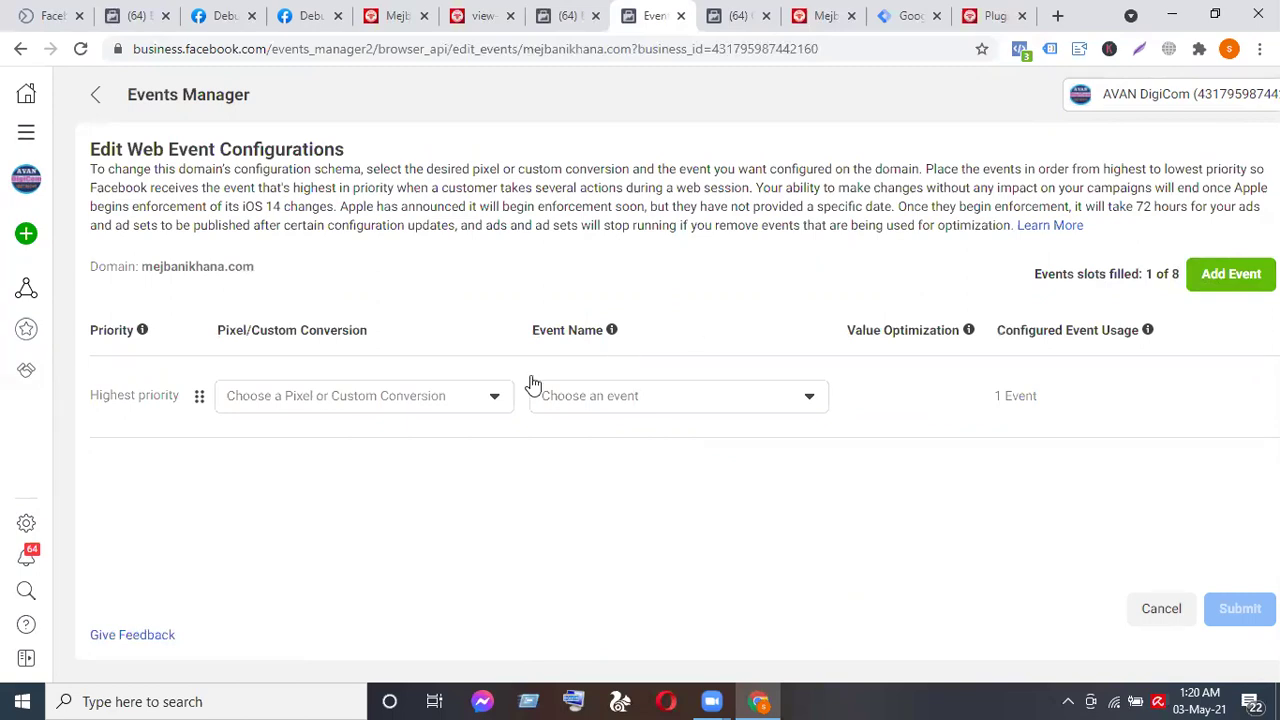
left_click(435, 401)
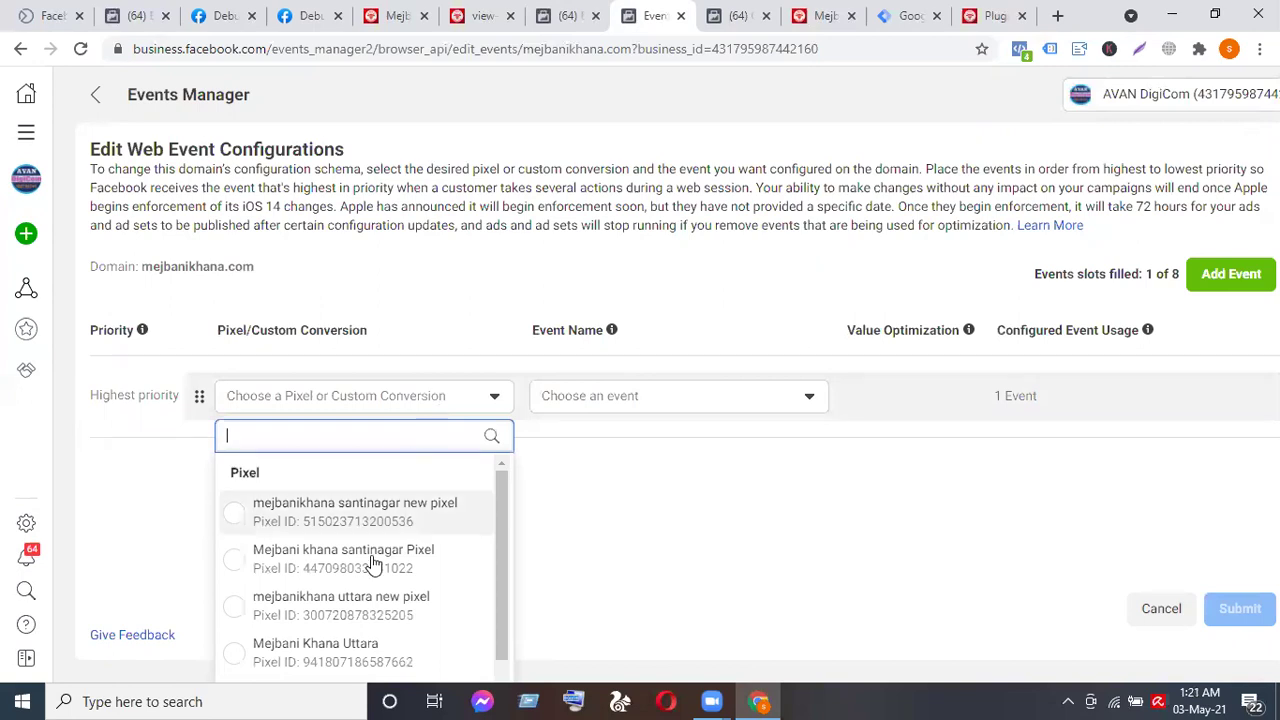
scroll(372, 566, "down", 1)
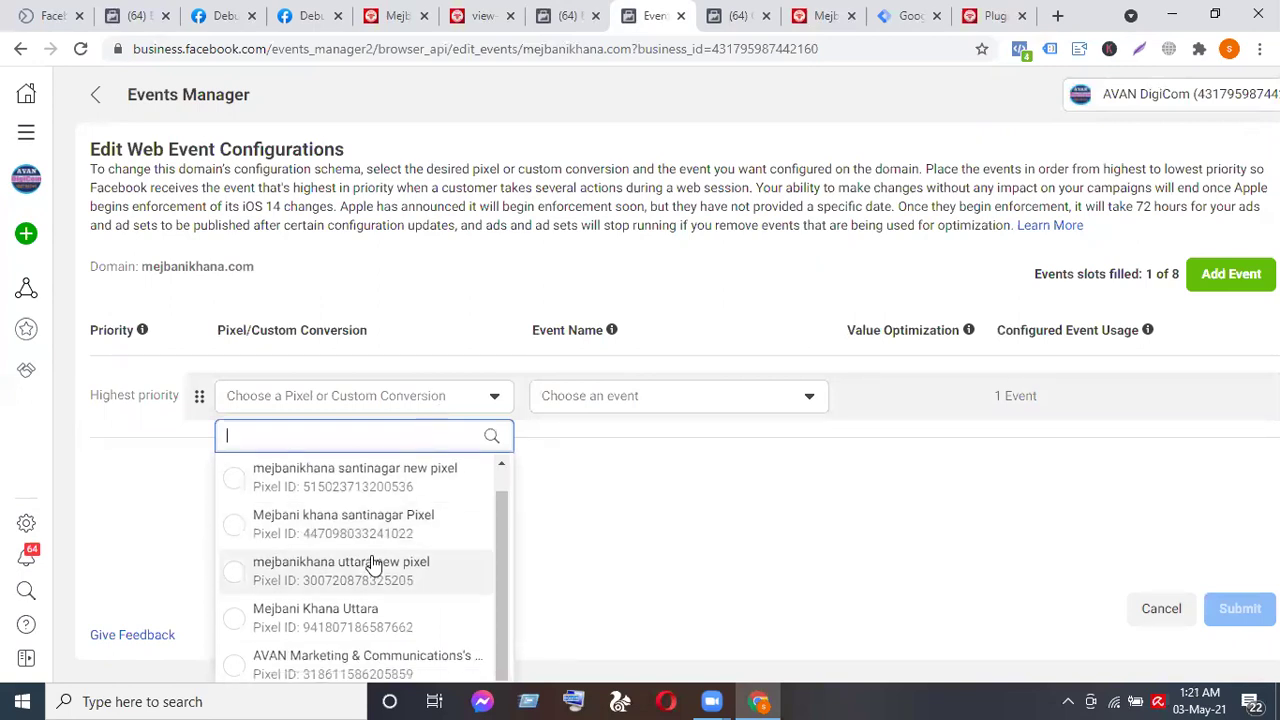
left_click(319, 528)
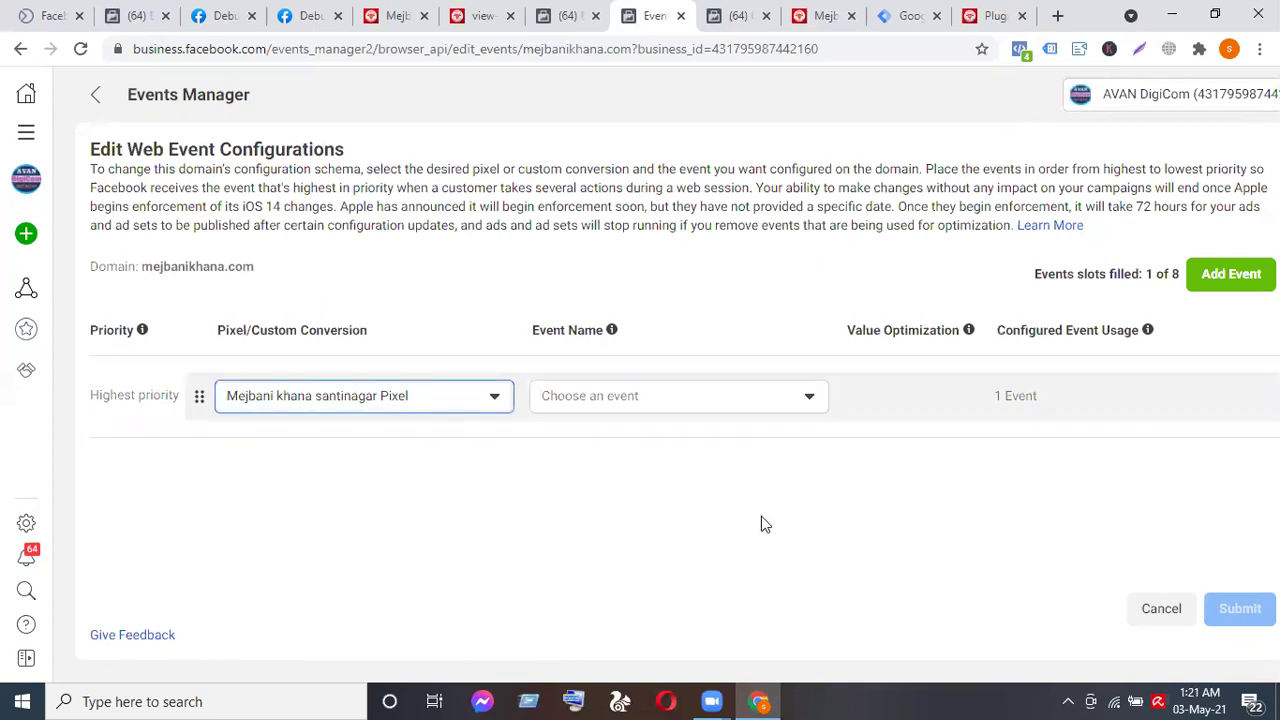
left_click(657, 404)
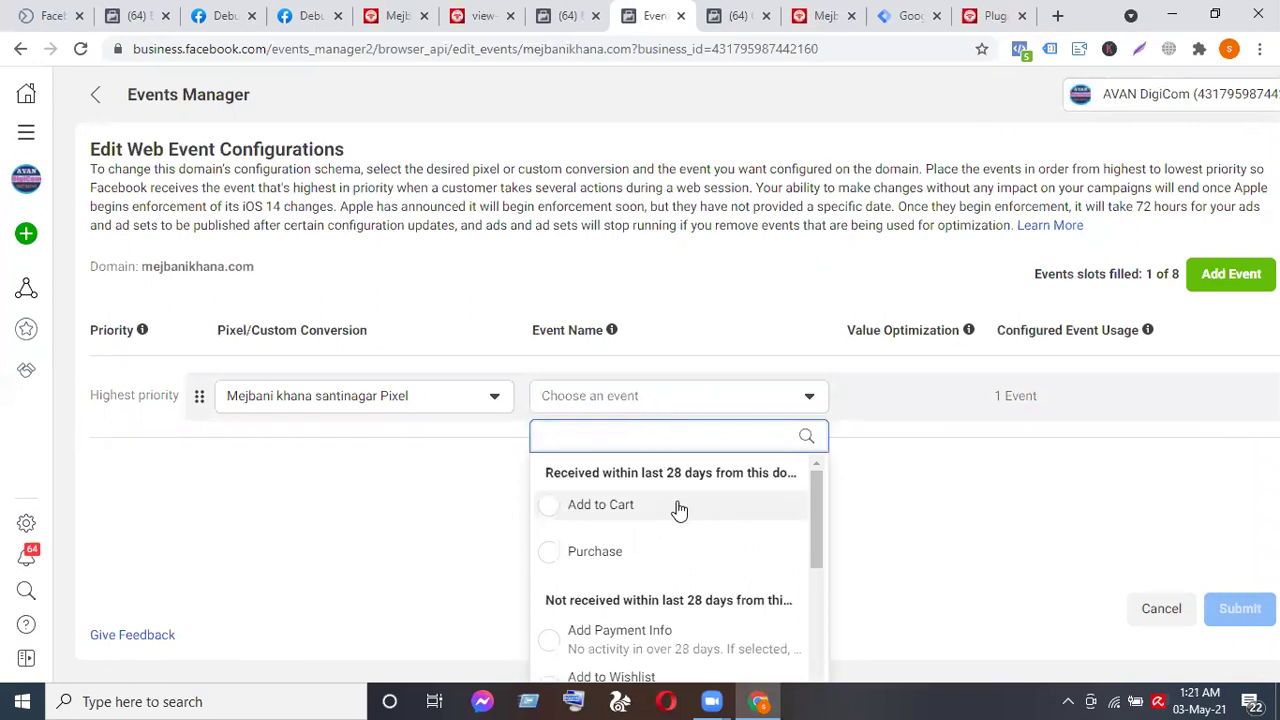
left_click(550, 510)
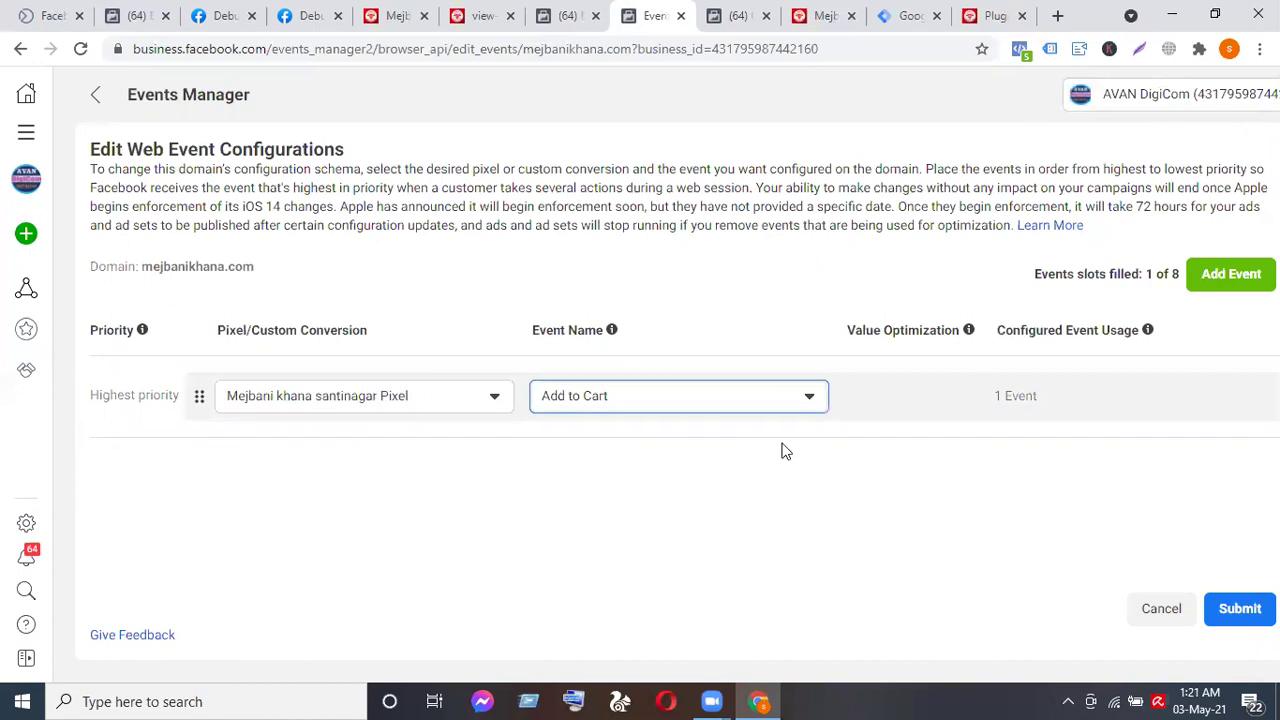
Submit the Add to Cart configuration, accept the 72-hour change condition, apply it and close the confirmation.
left_click(1236, 621)
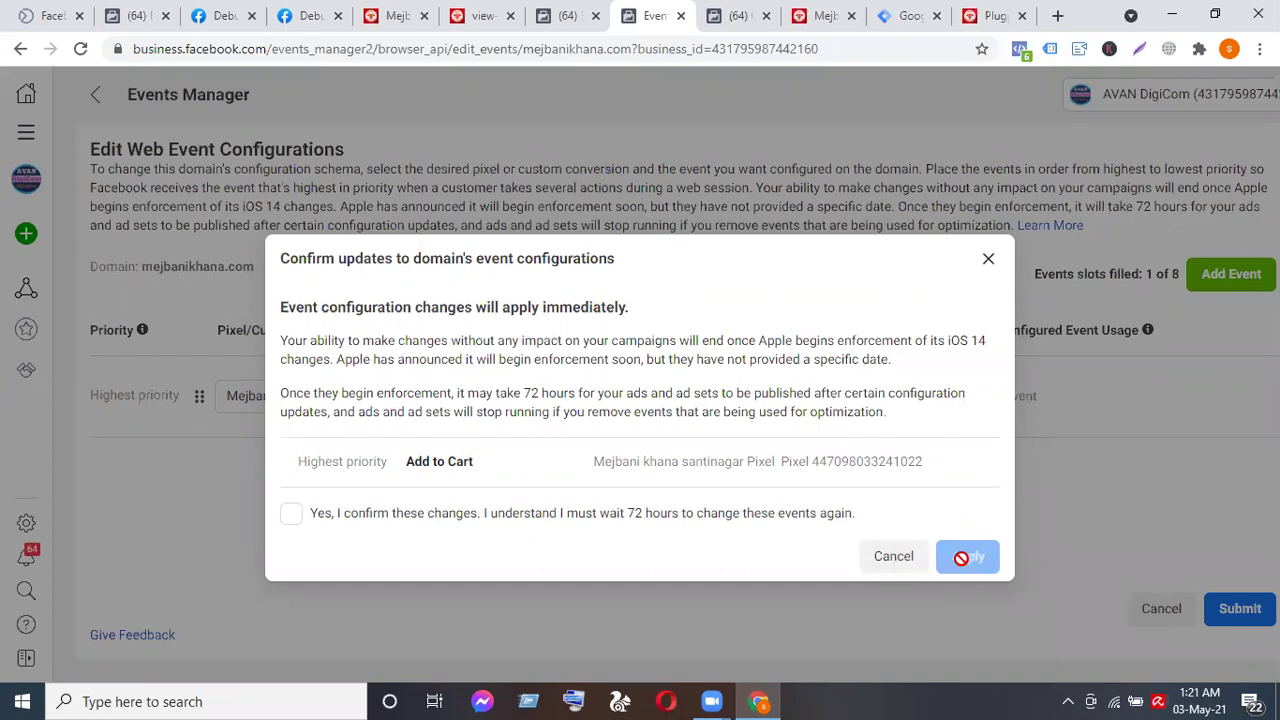
left_click(291, 514)
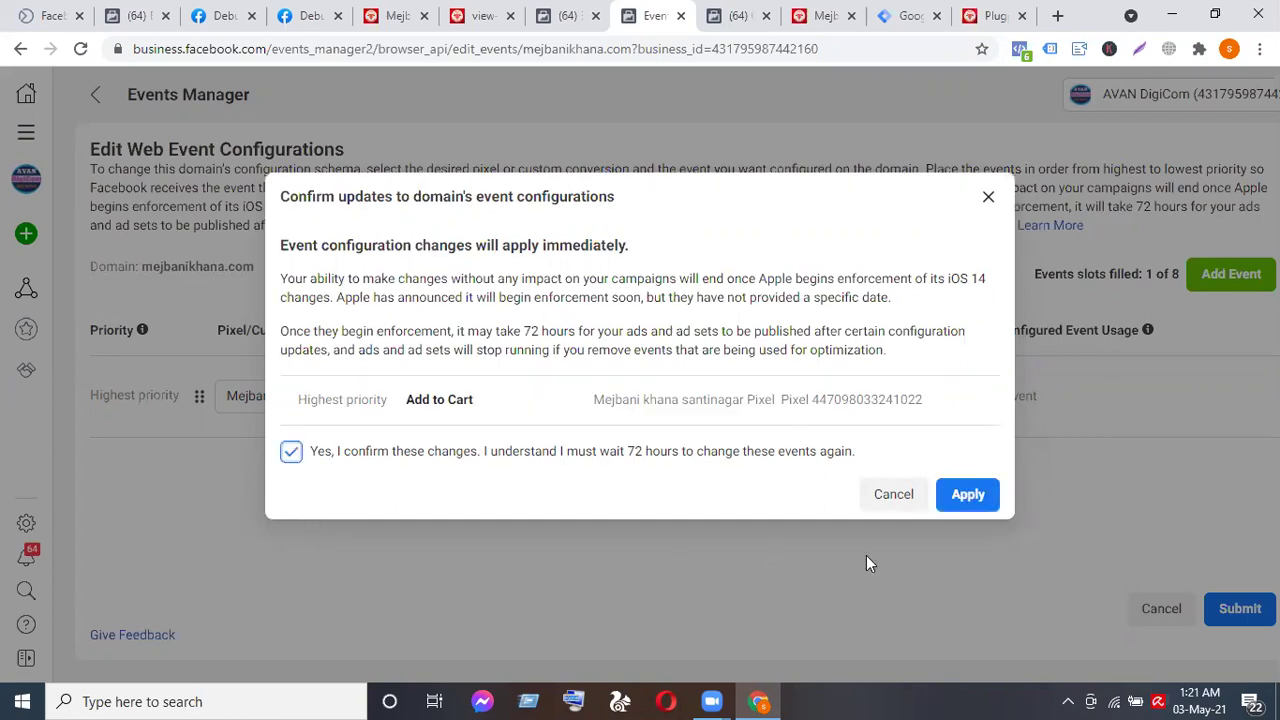
left_click(958, 494)
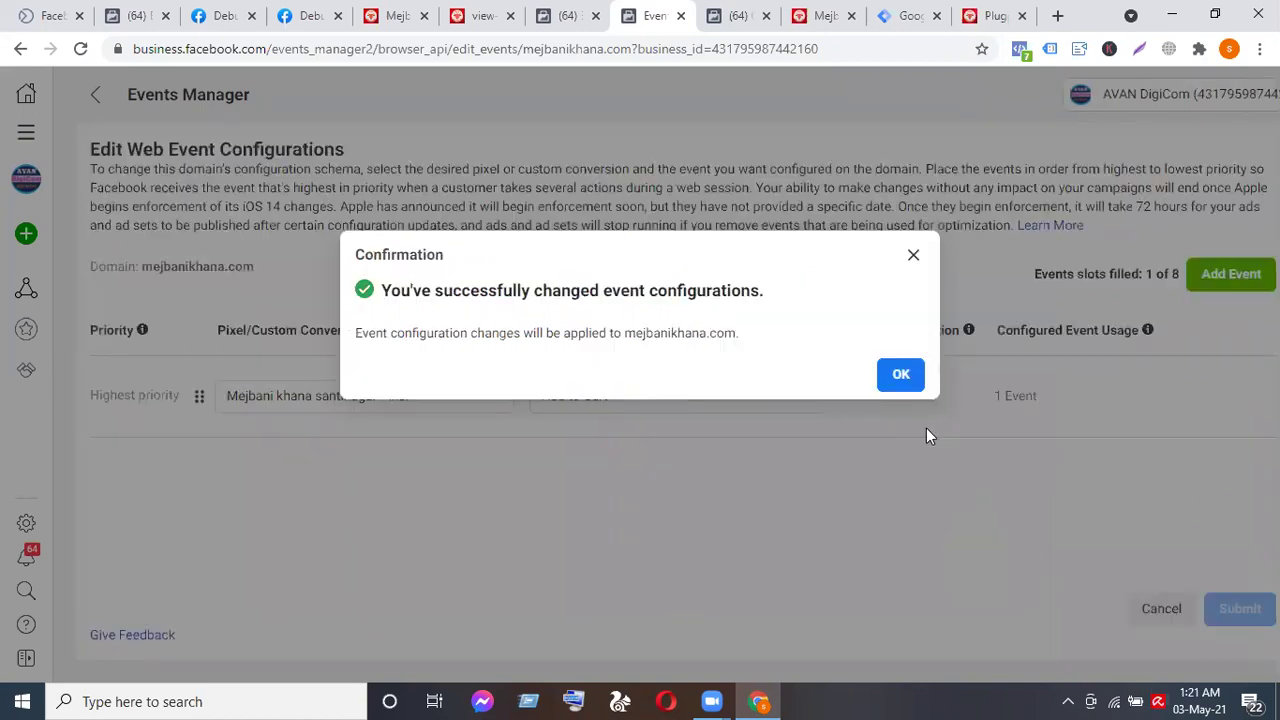
left_click(900, 375)
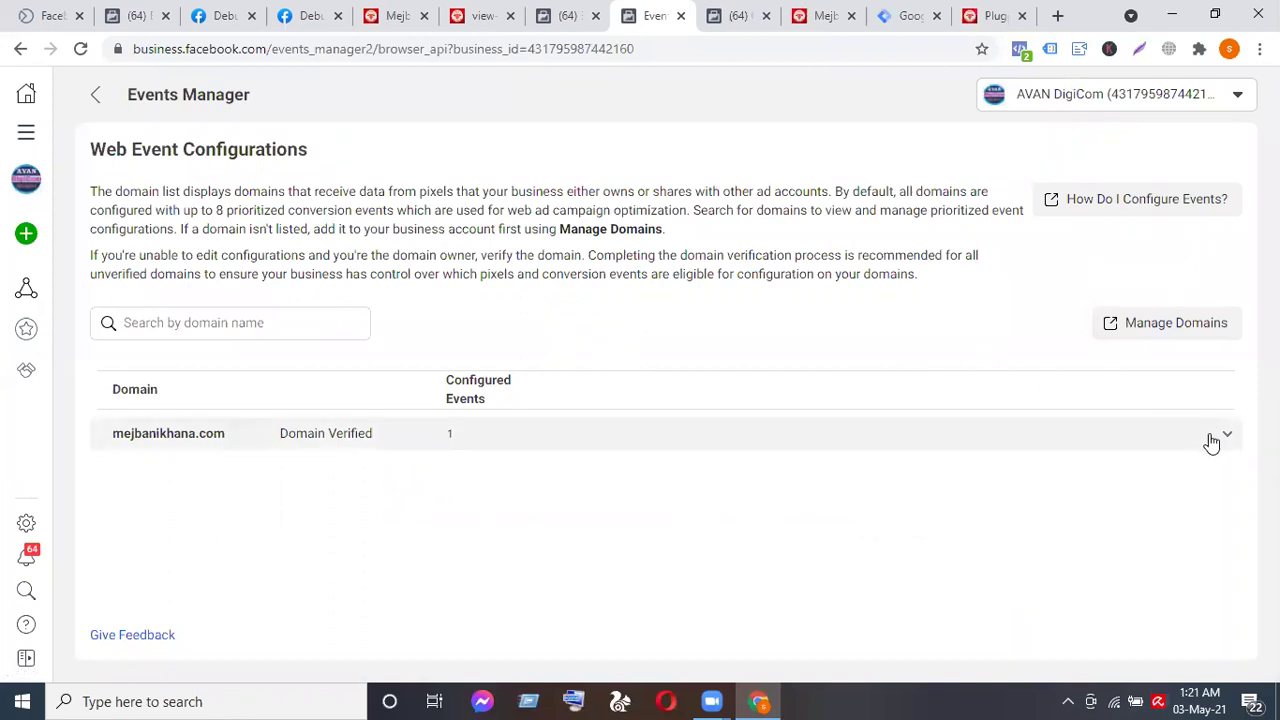
Expand mejbanikhana.com's configured events, reopen them for editing and accept the notice about event changes.
left_click(1212, 440)
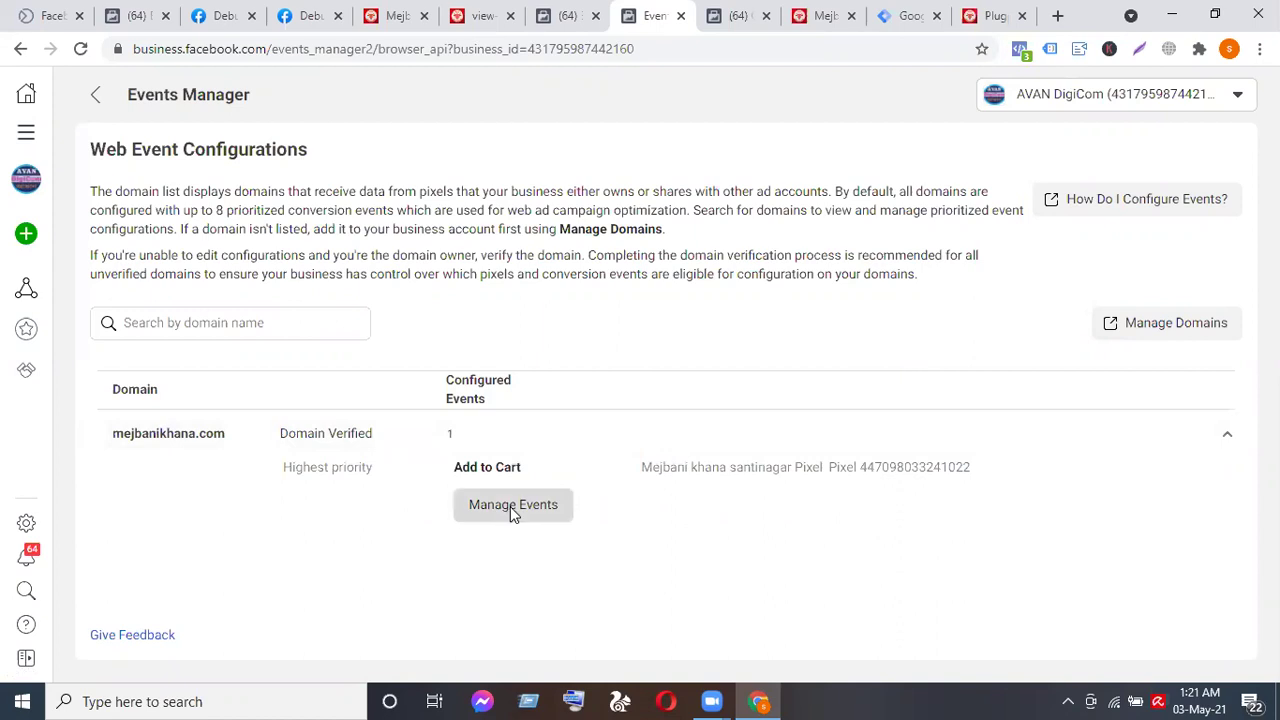
left_click(512, 505)
left_click(872, 438)
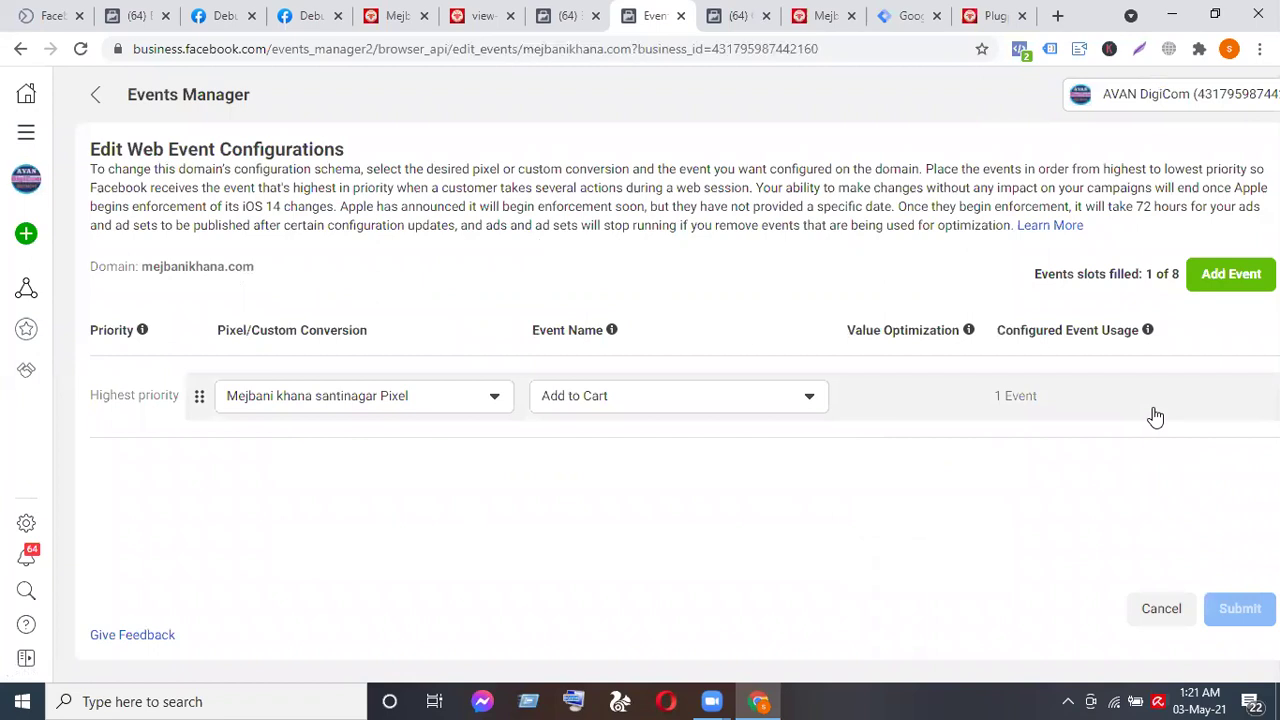
Add a second, lowest-priority event row using the Mejbani khana santinagar Pixel and the Purchase event.
left_click(1222, 284)
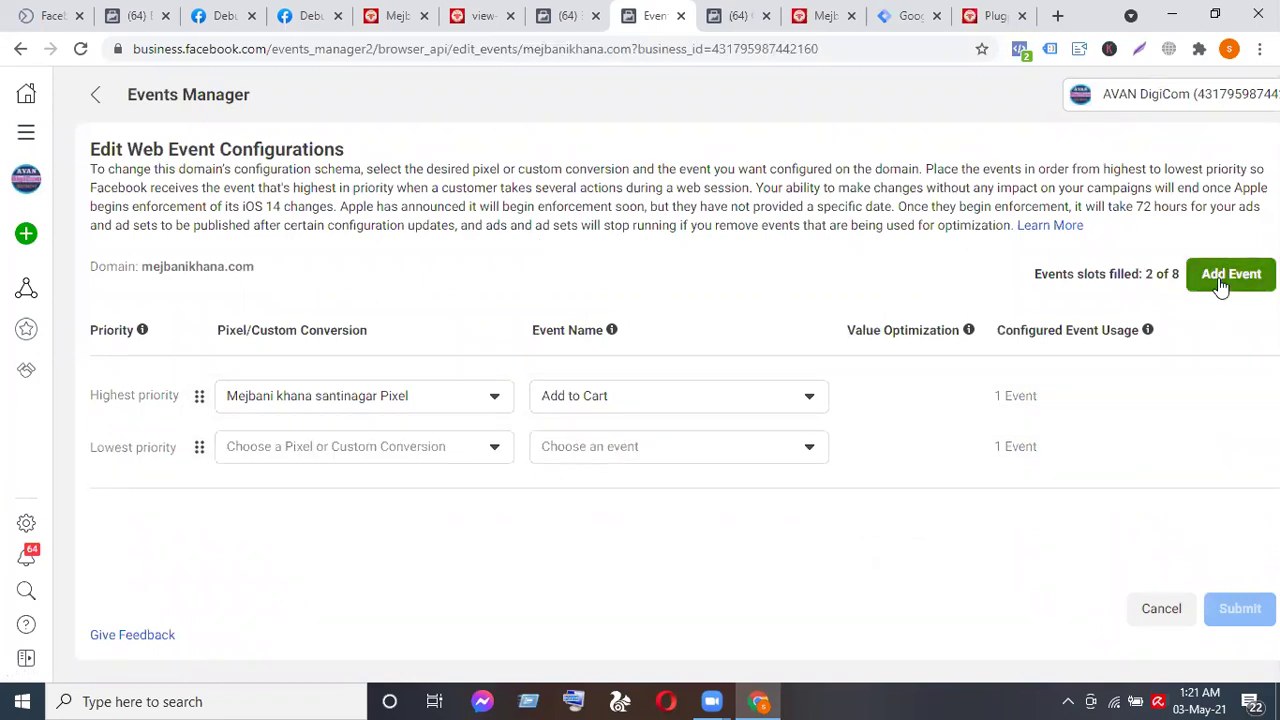
left_click(322, 449)
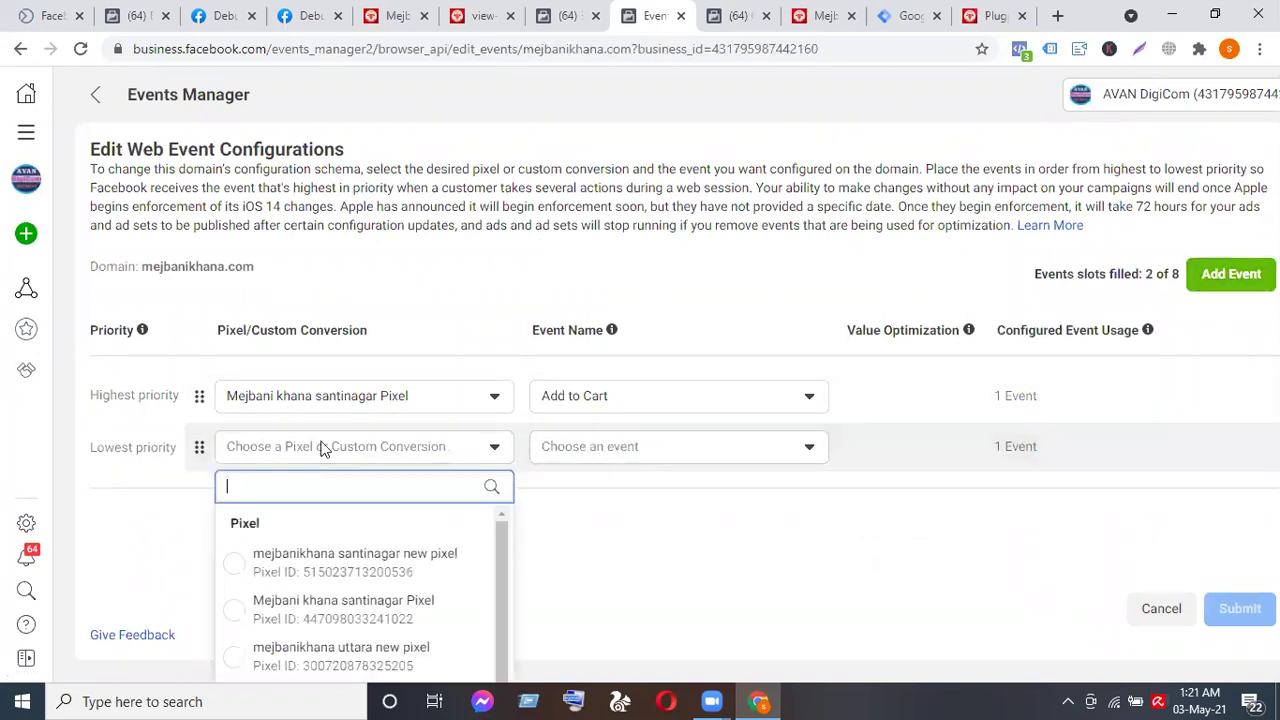
left_click(340, 609)
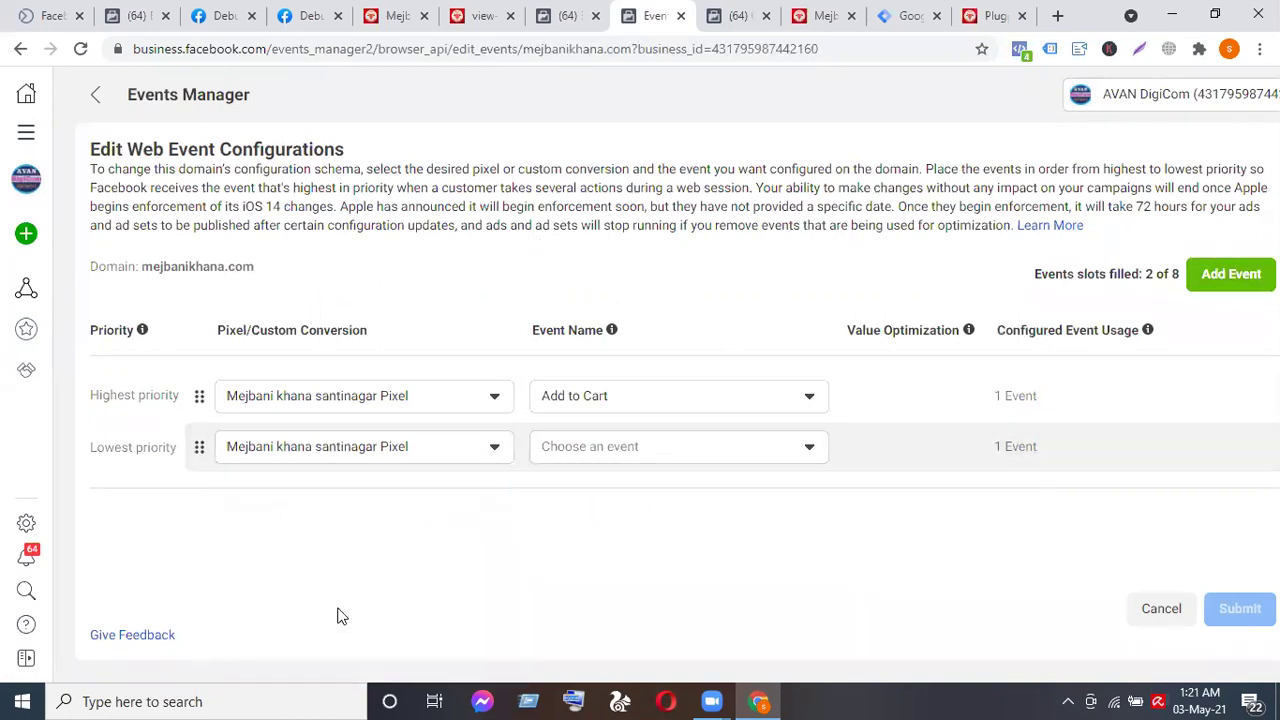
left_click(699, 446)
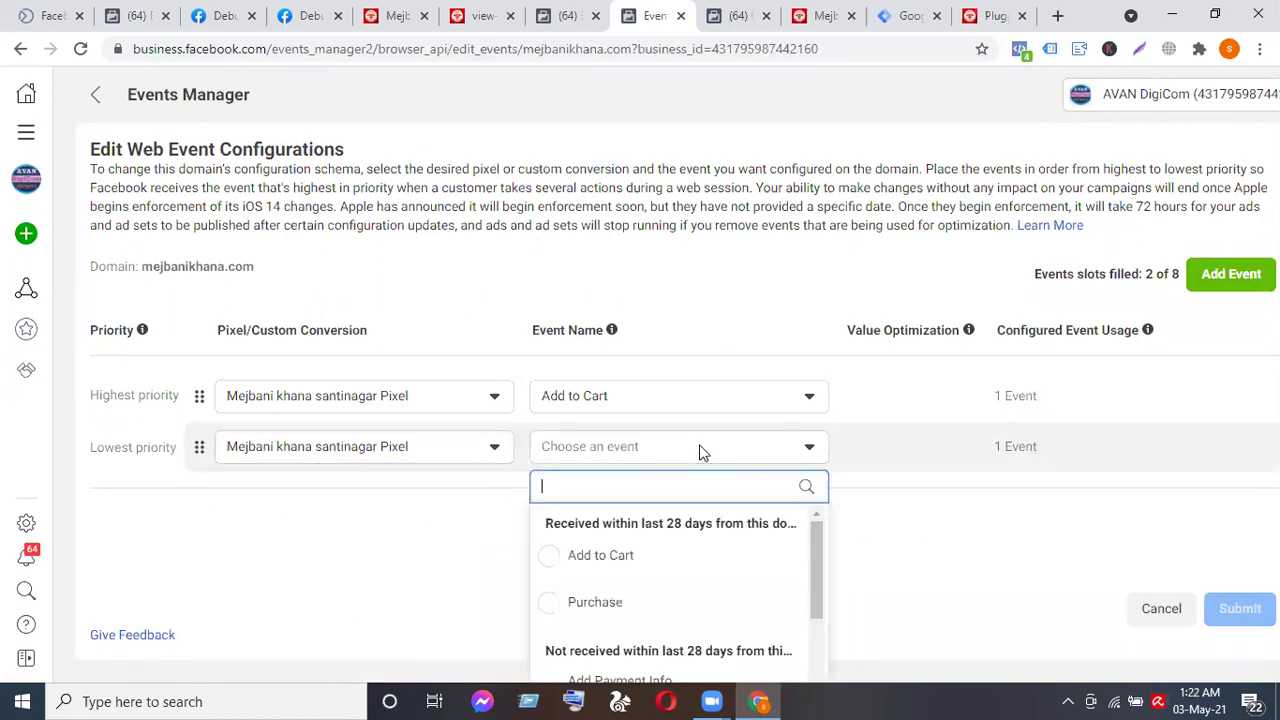
left_click(553, 604)
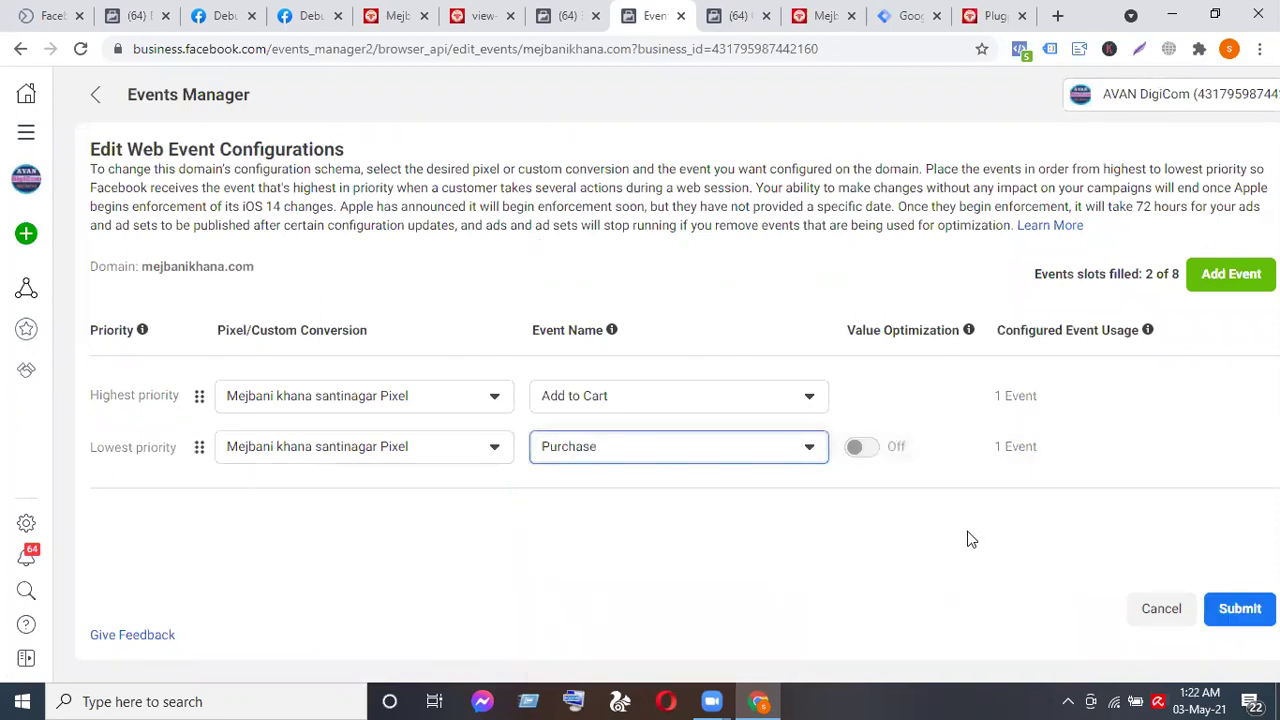
Submit the configuration with Add to Cart and Purchase, accept the 72-hour condition, apply it and close the confirmation.
mouse_move(870, 453)
left_click(1237, 622)
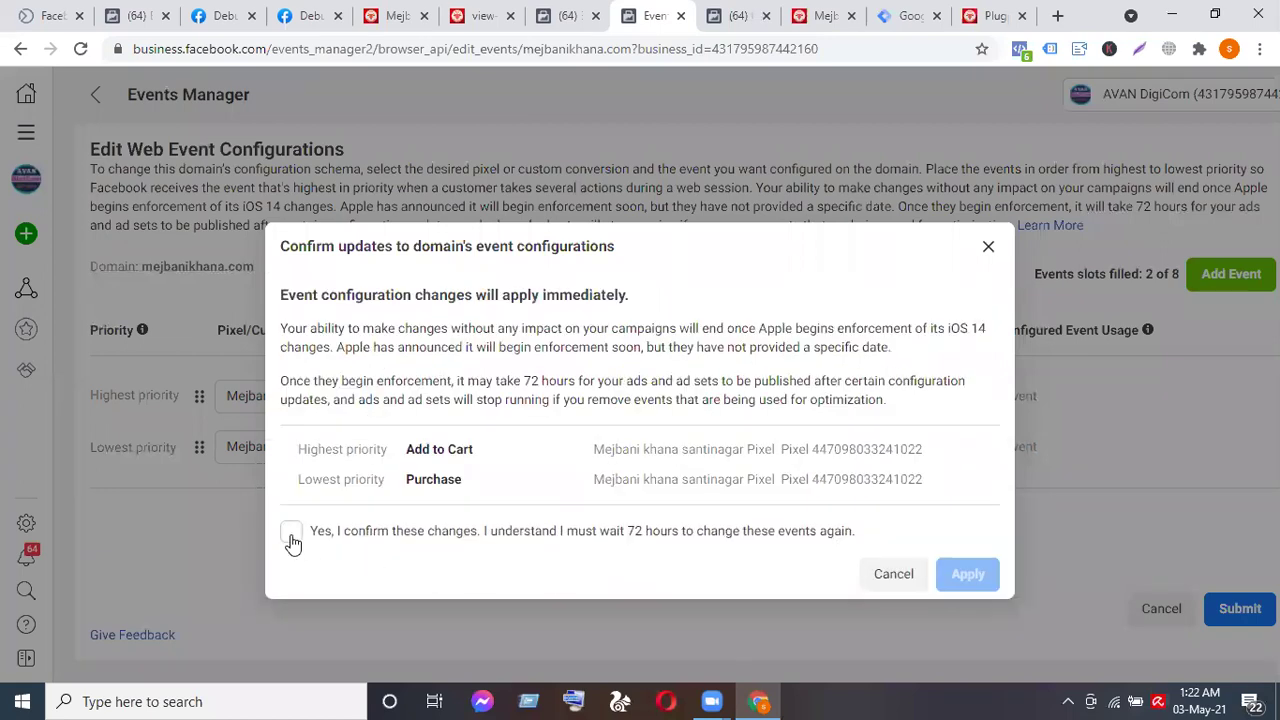
left_click(290, 532)
left_click(964, 514)
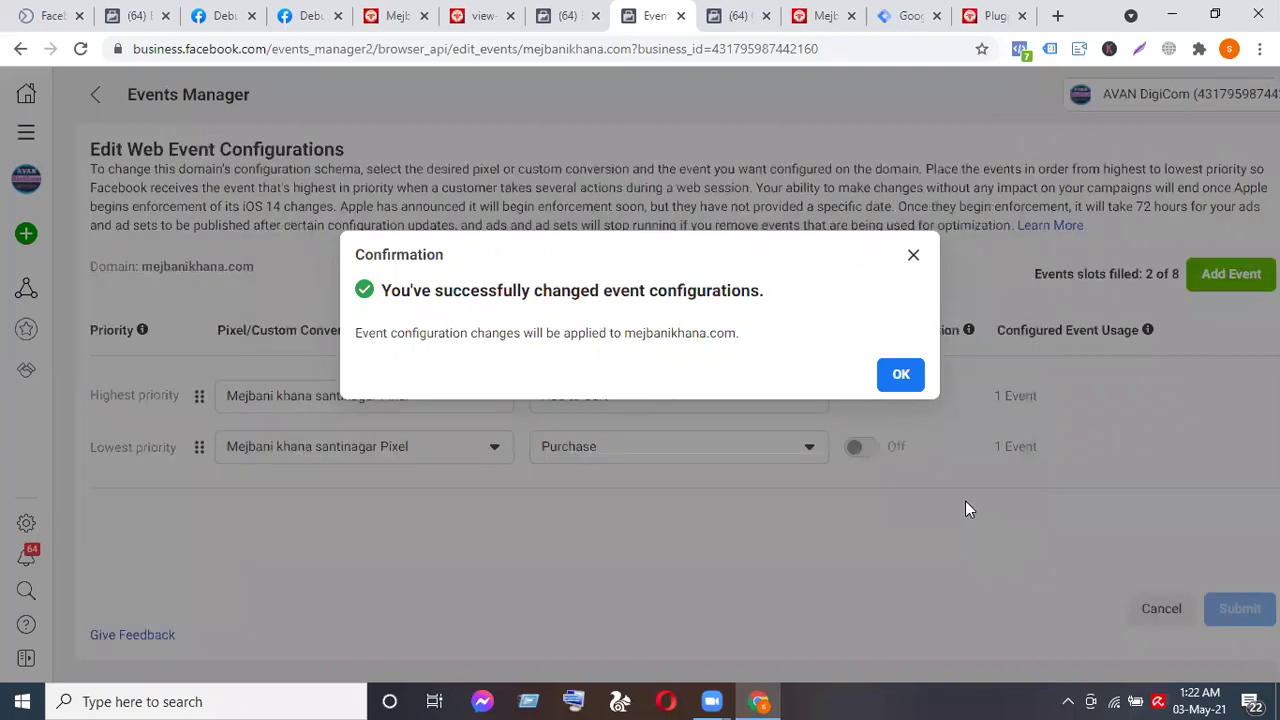
left_click(902, 376)
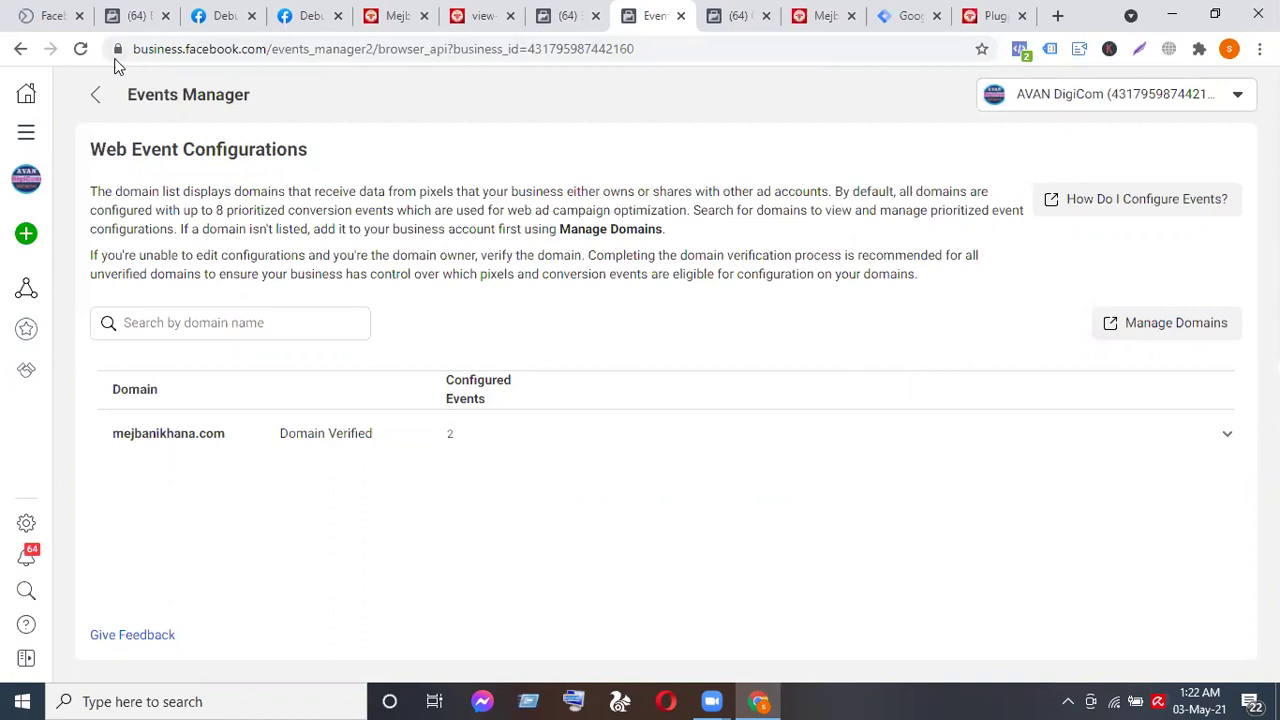
Reload Web Event Configurations, then switch to the Business Settings tab and check mejbanikhana.com's domain entry.
left_click(81, 50)
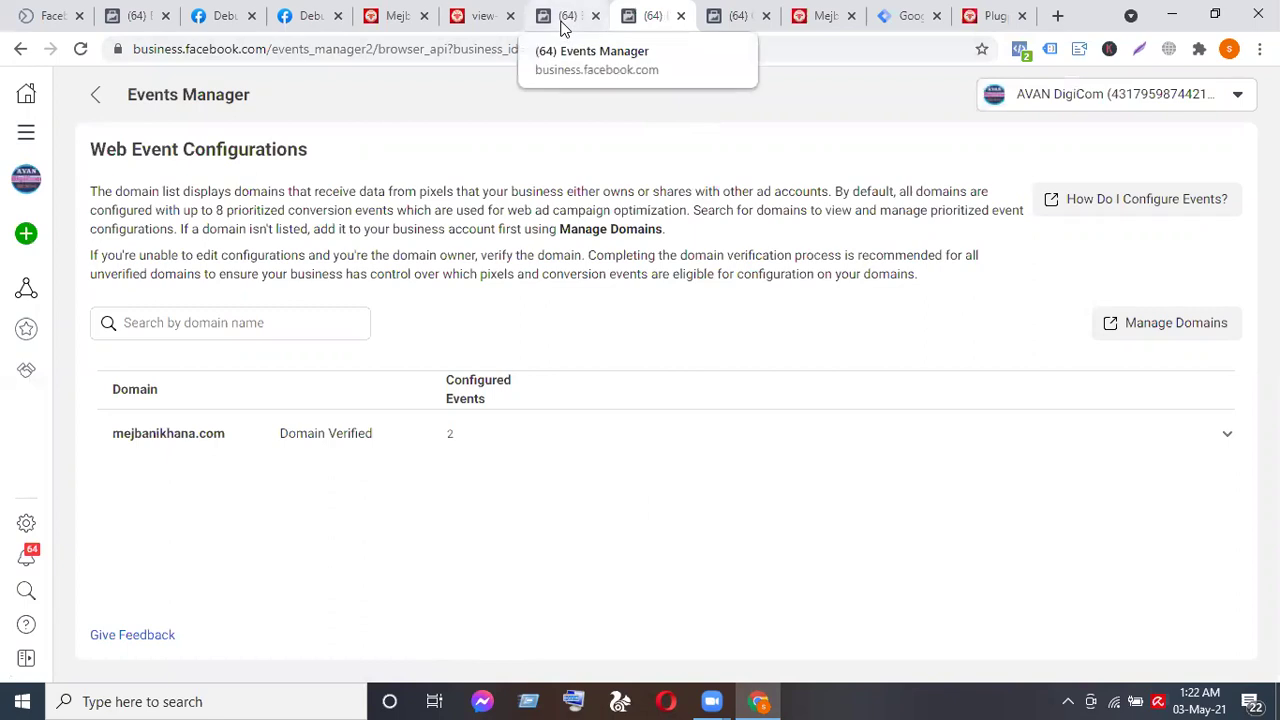
left_click(117, 18)
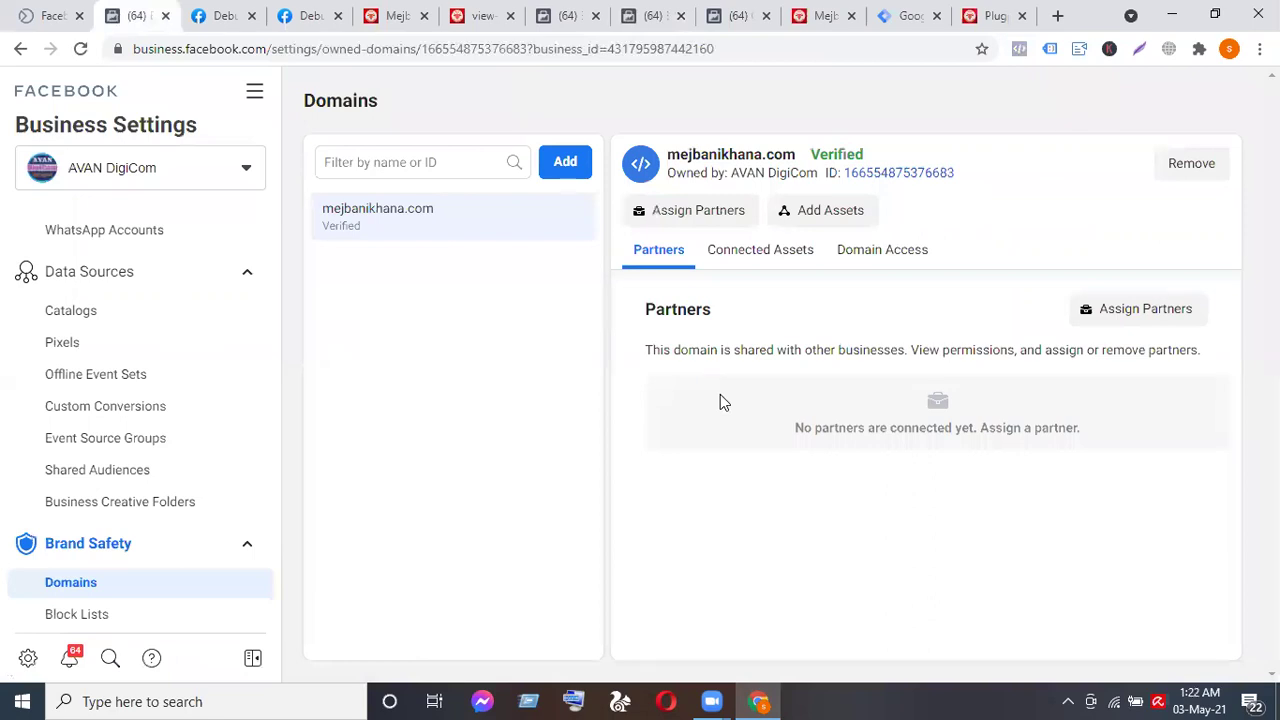
scroll(197, 565, "down", 1)
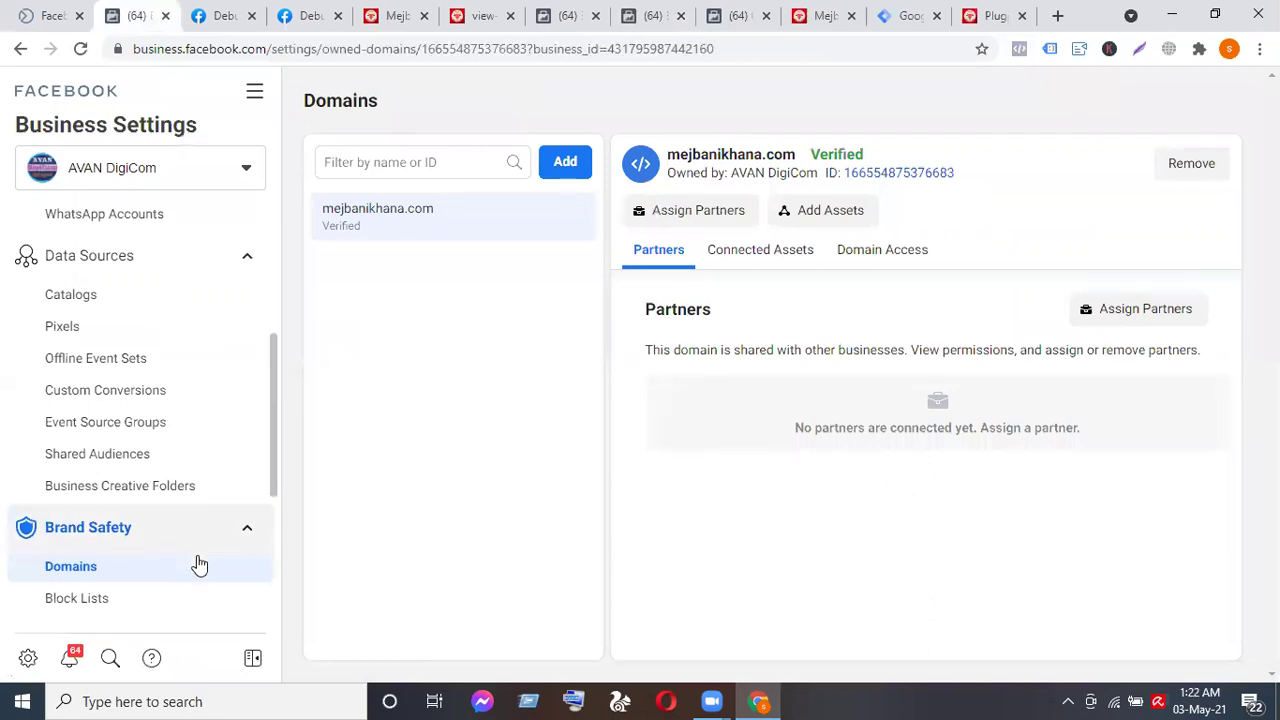
scroll(214, 531, "down", 1)
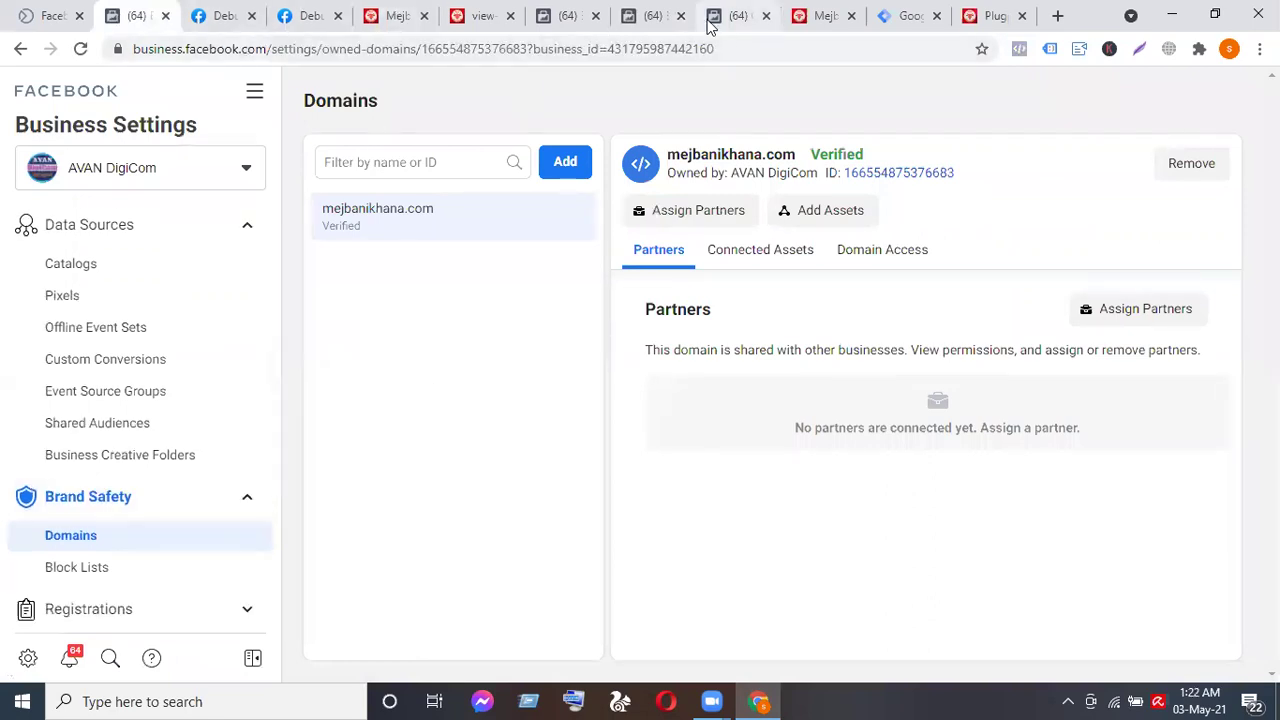
Open Commerce Manager from Business Settings in a separate browser tab and switch to it.
left_click(255, 92)
scroll(410, 437, "down", 3)
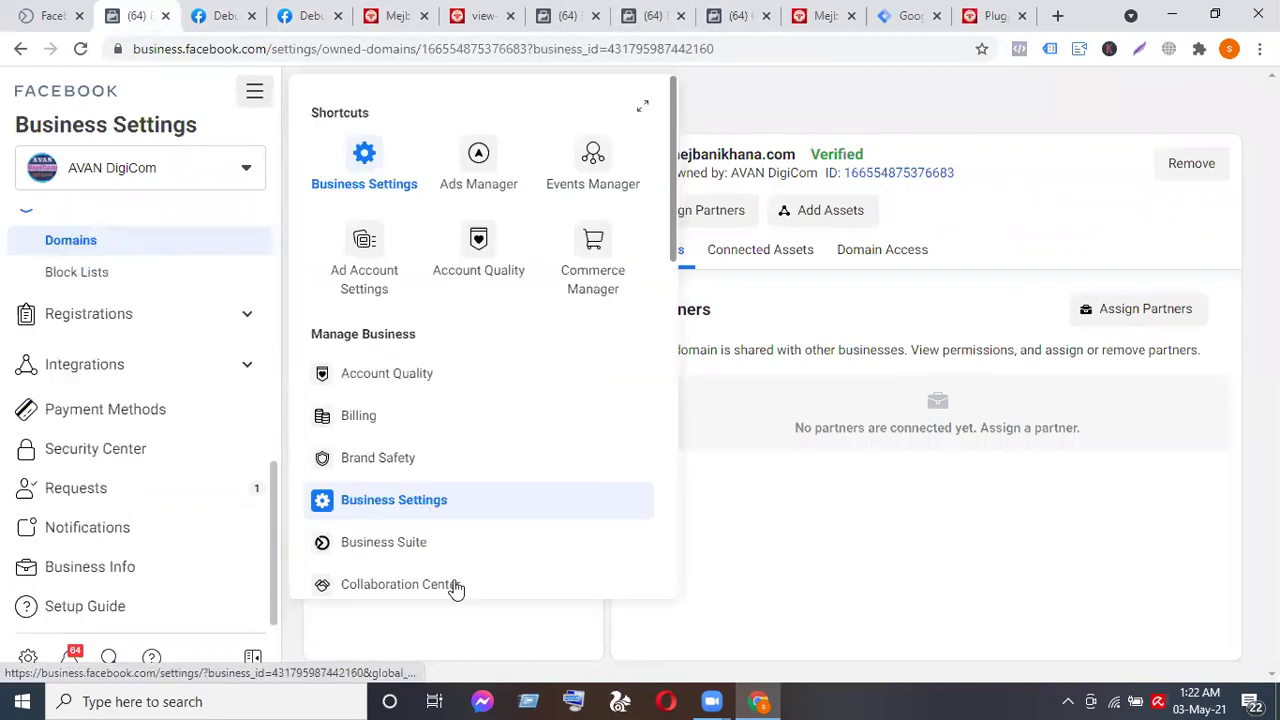
scroll(452, 589, "down", 7)
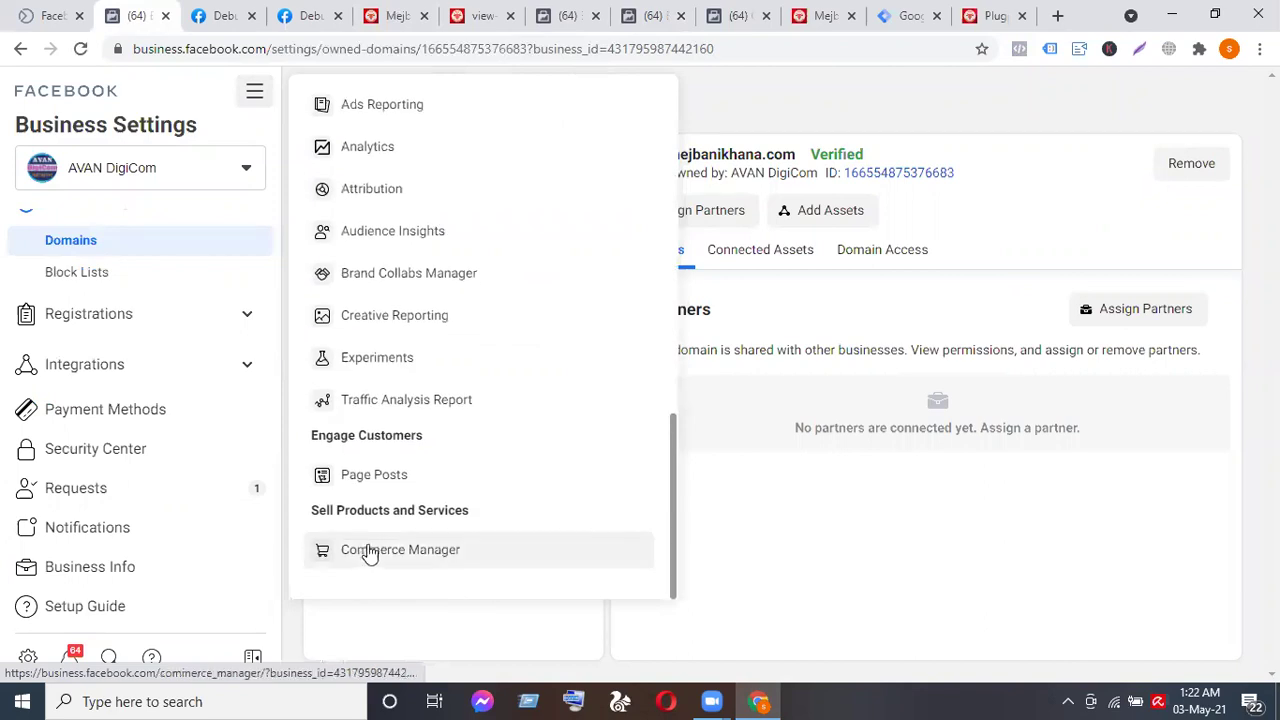
right_click(370, 551)
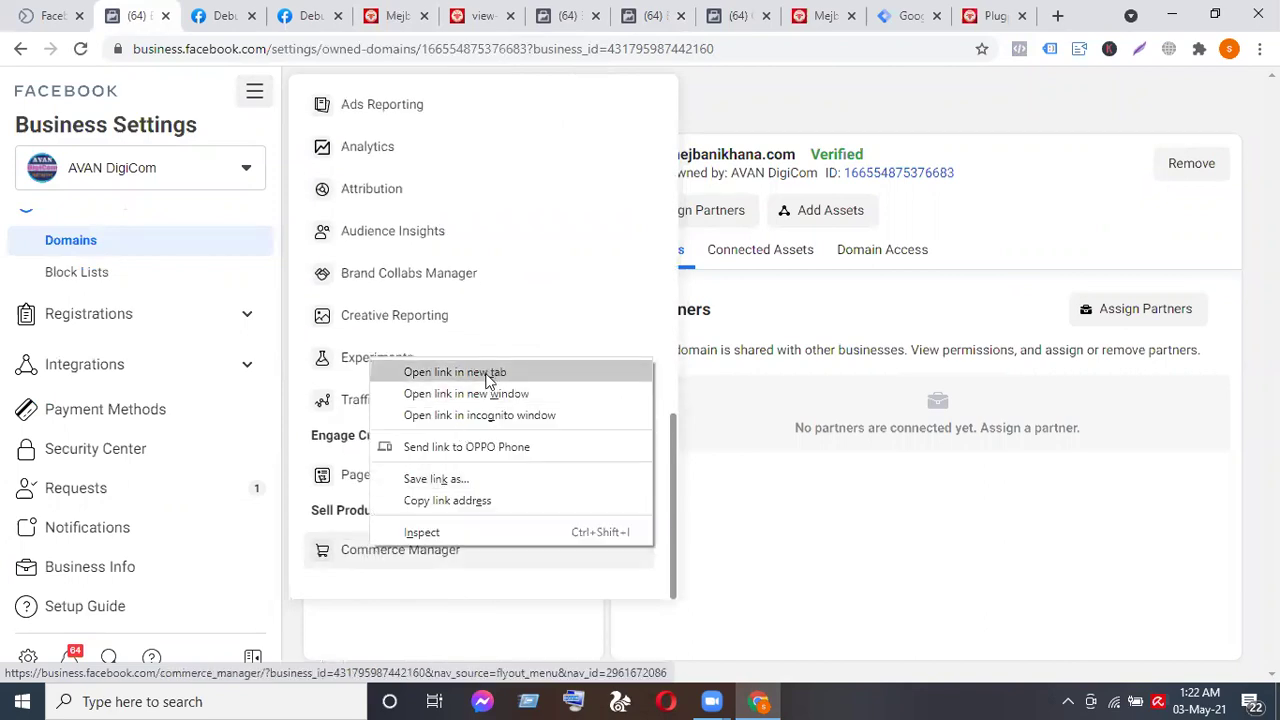
left_click(487, 374)
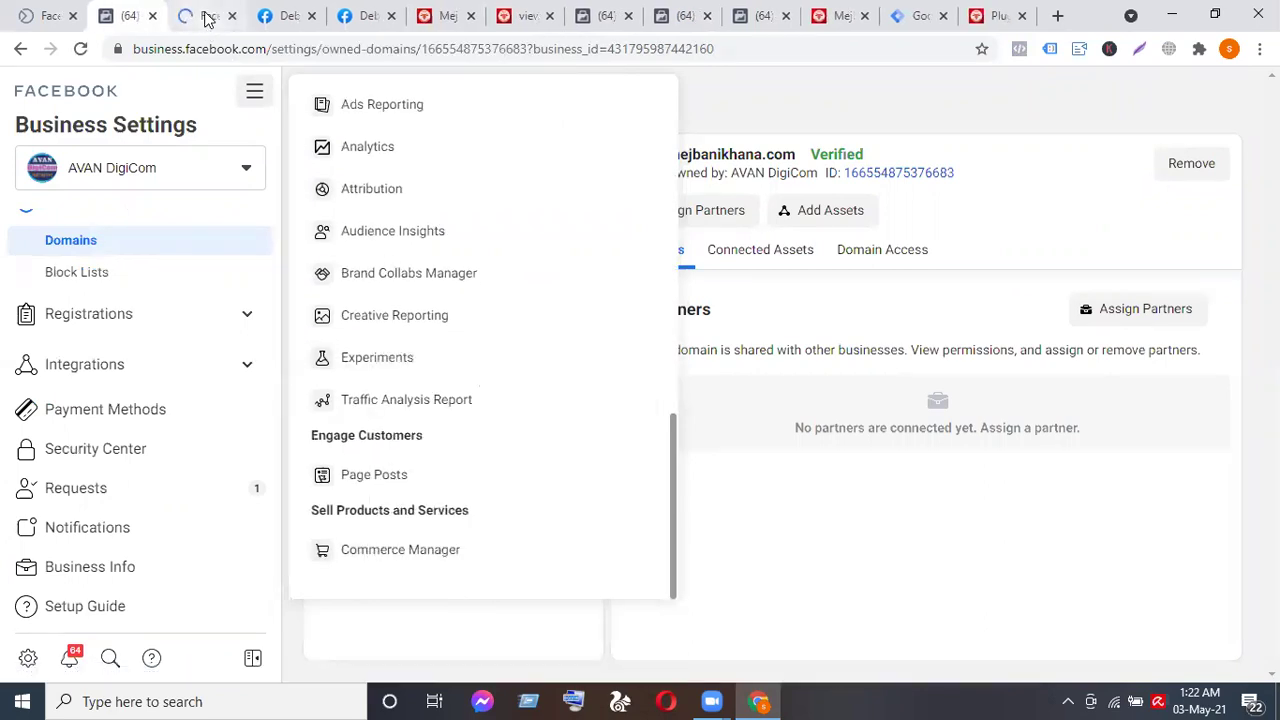
left_click(206, 18)
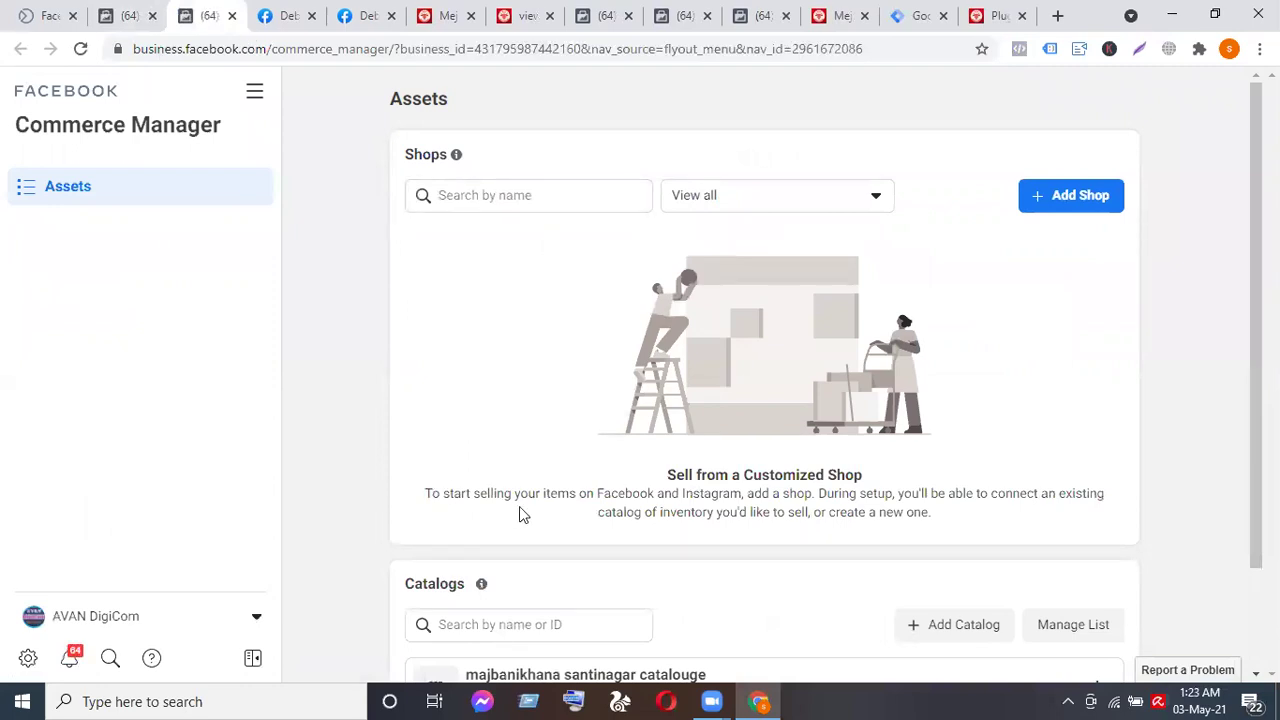
Open the majbanikhana santinagar catalogue and go to the Event Sources section of its business assets settings.
scroll(519, 514, "down", 1)
left_click(613, 566)
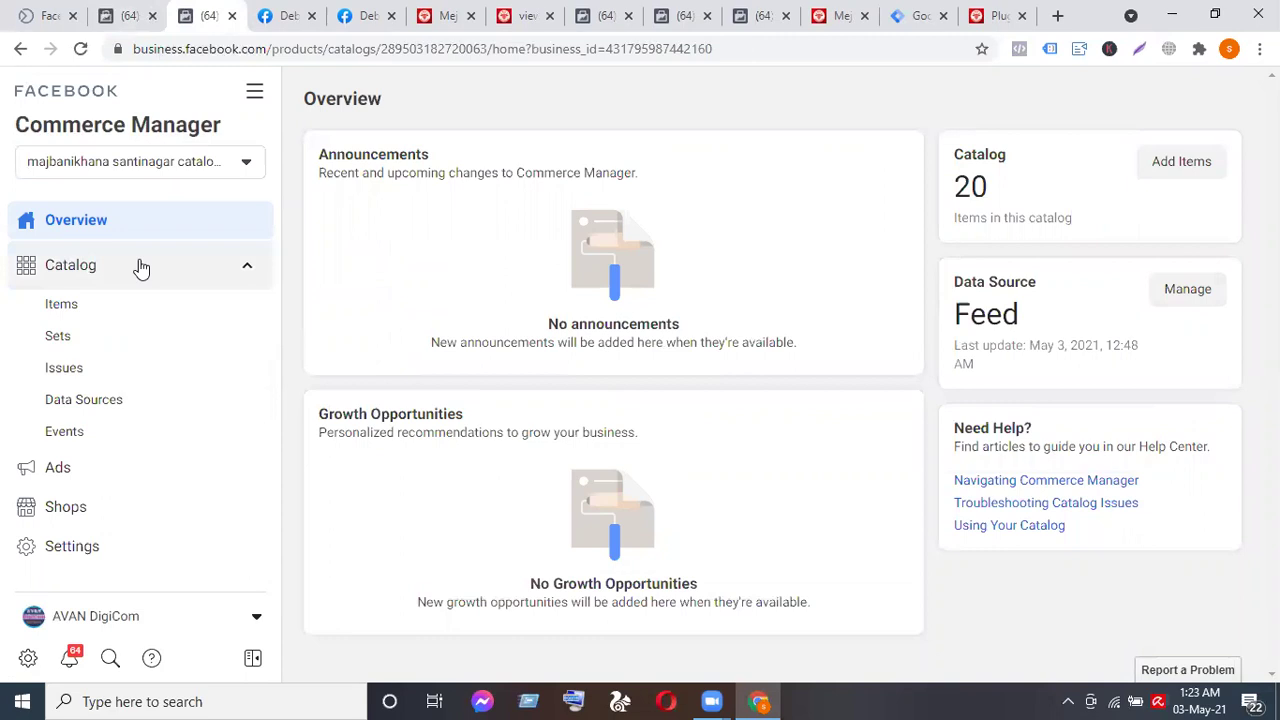
left_click(74, 549)
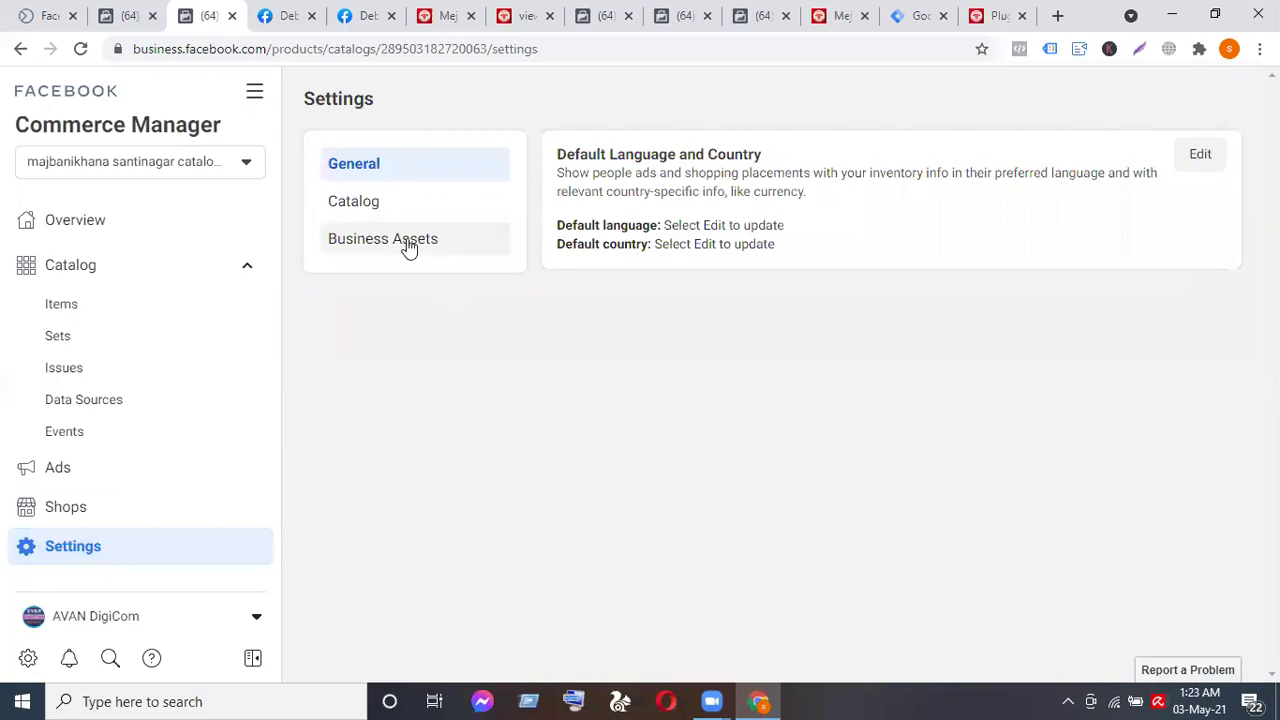
left_click(407, 247)
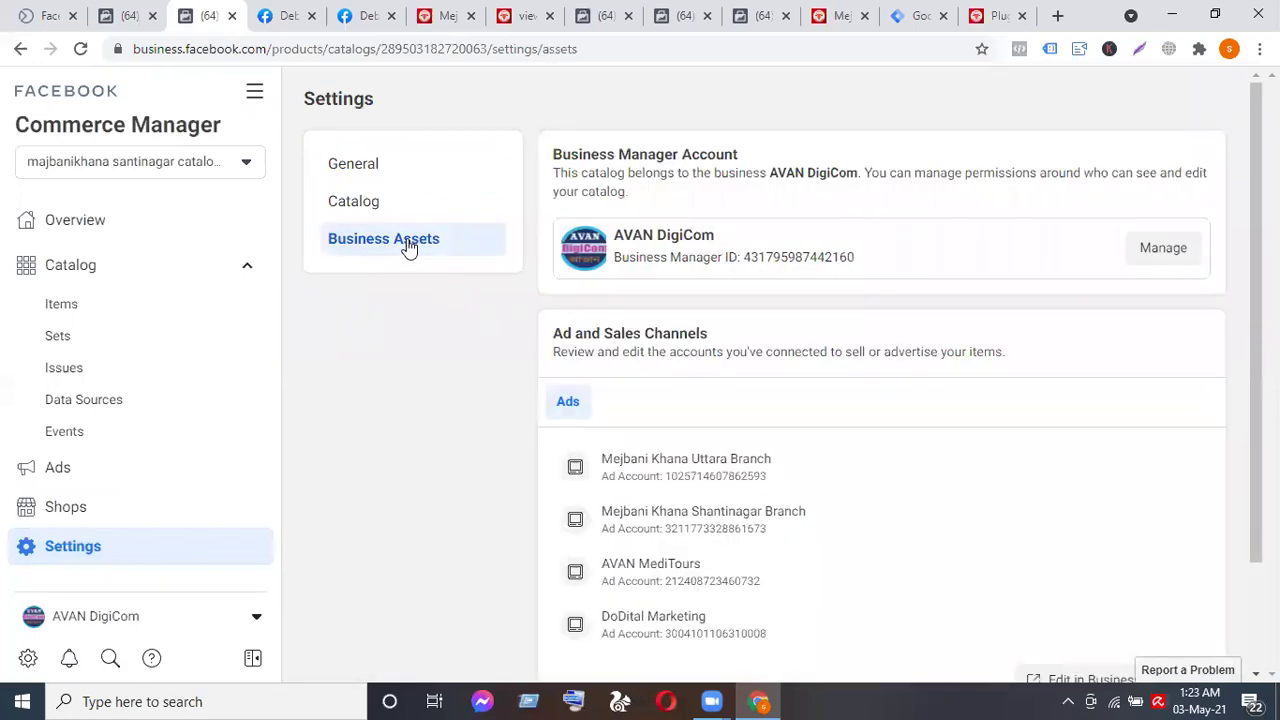
scroll(1063, 491, "down", 2)
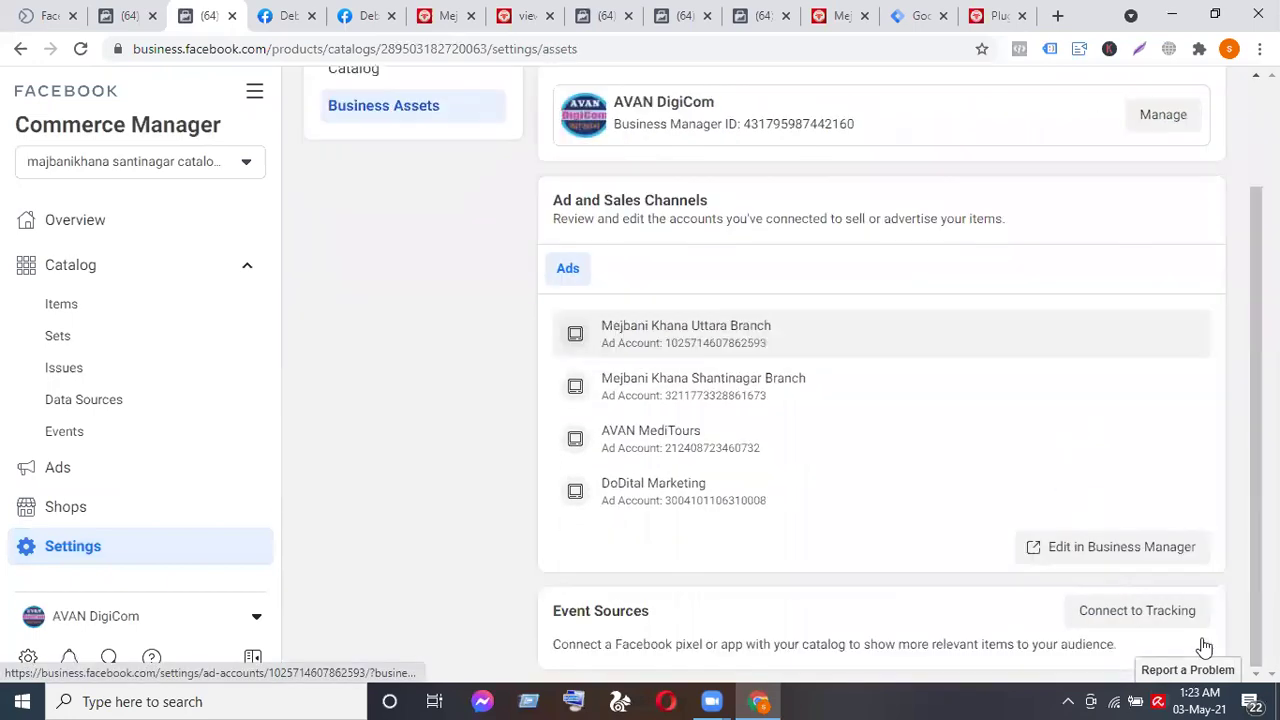
Connect the Mejbani khana santinagar Pixel to the catalogue as its tracking event source and save.
left_click(1124, 612)
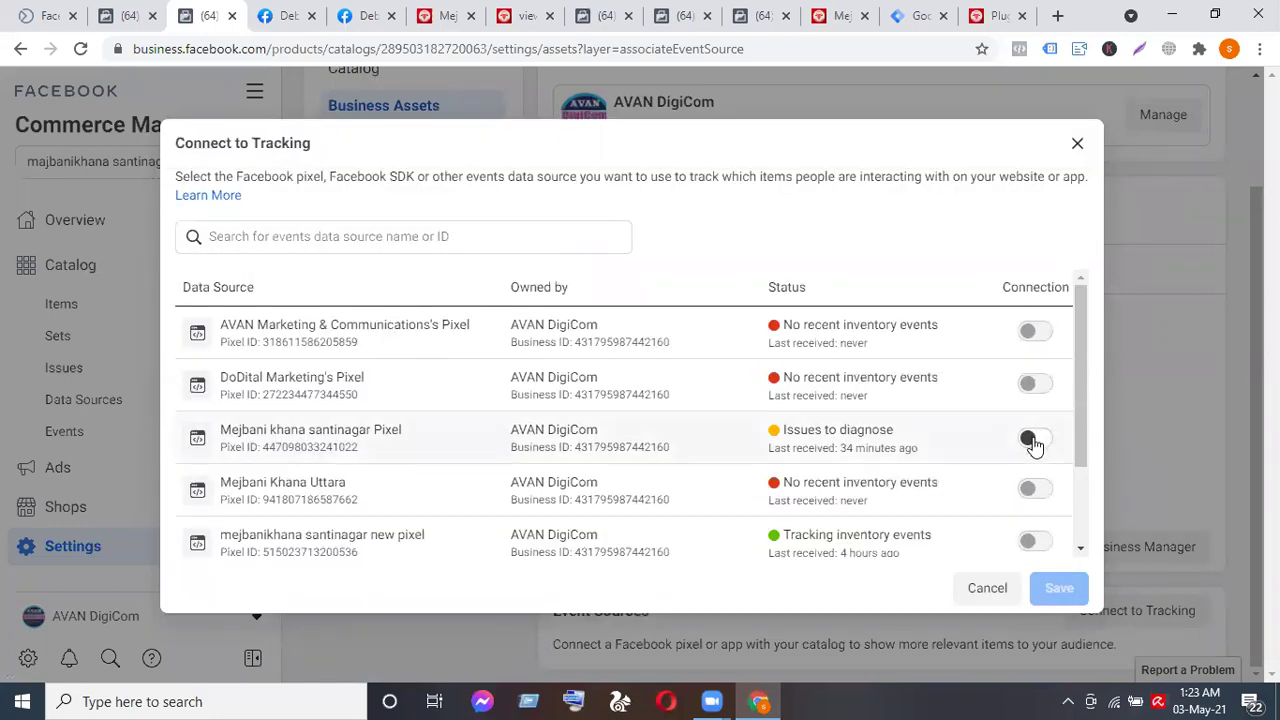
left_click(1034, 444)
left_click(1036, 440)
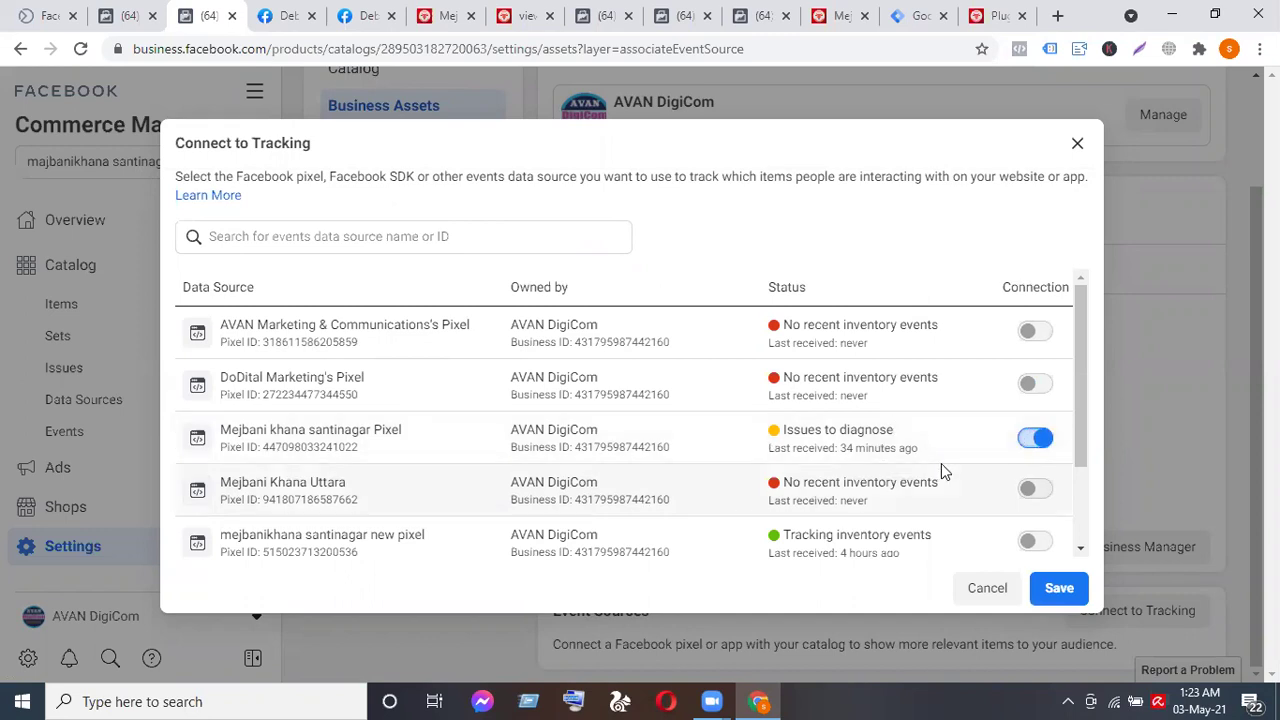
left_click(1058, 590)
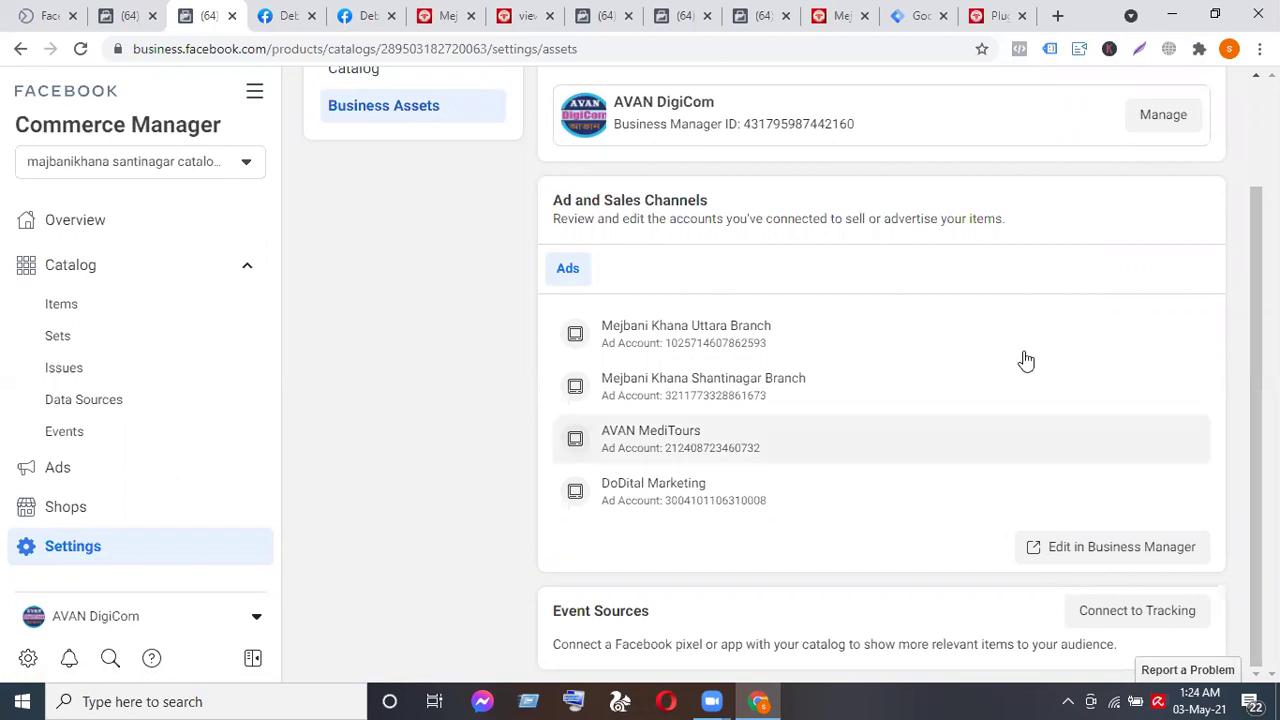
Examine the received events and activity overview of the Mejbani khana santinagar Pixel in Events Manager.
left_click(758, 28)
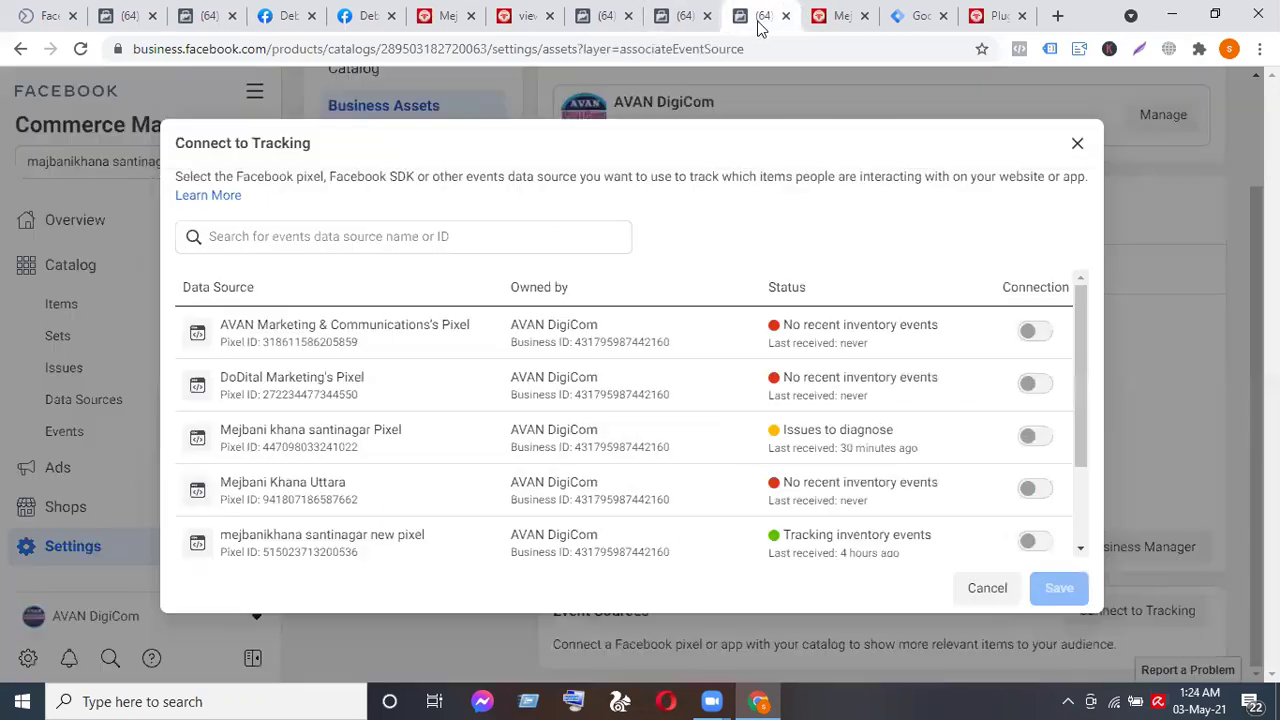
left_click(683, 18)
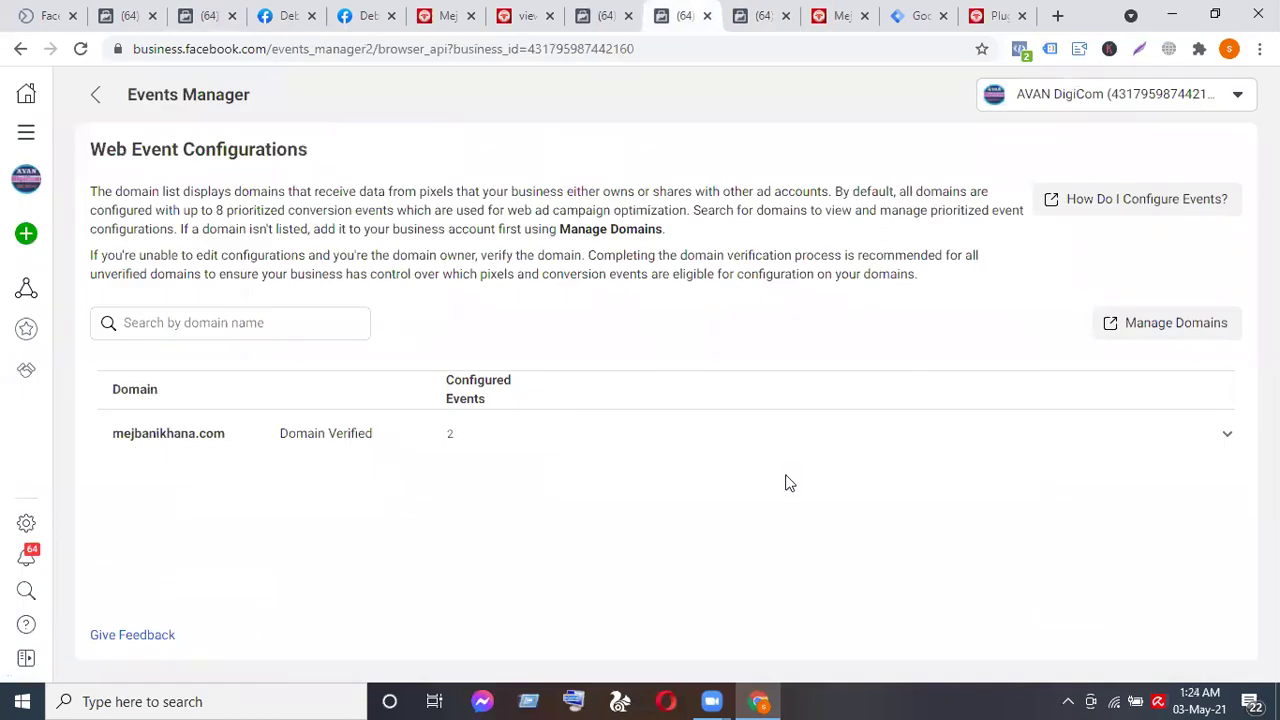
left_click(598, 17)
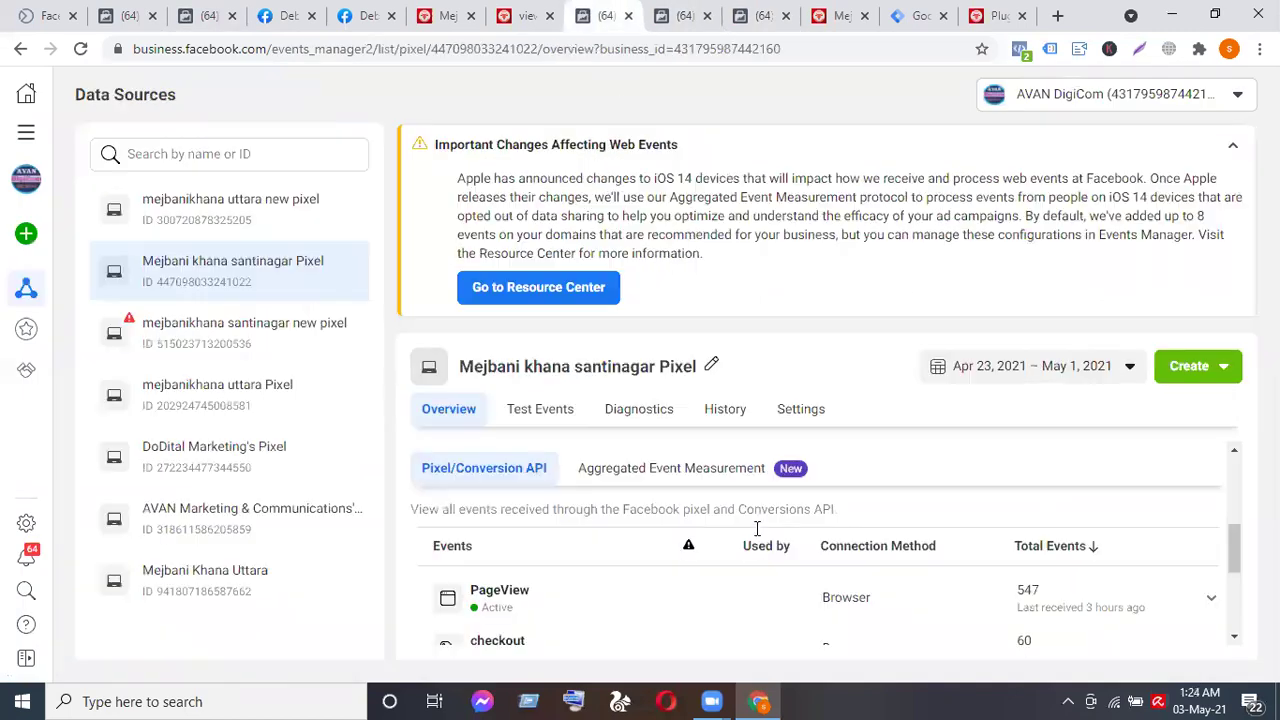
right_click(735, 474)
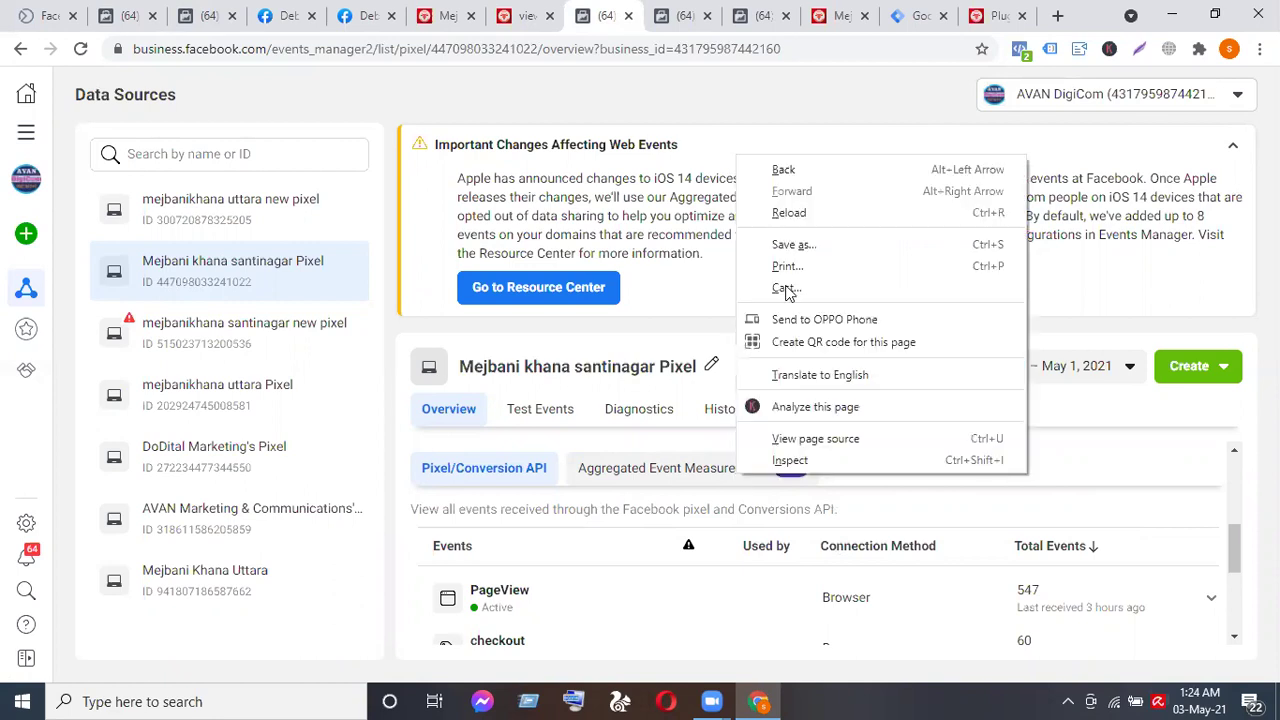
left_click(1134, 454)
scroll(1134, 458, "down", 2)
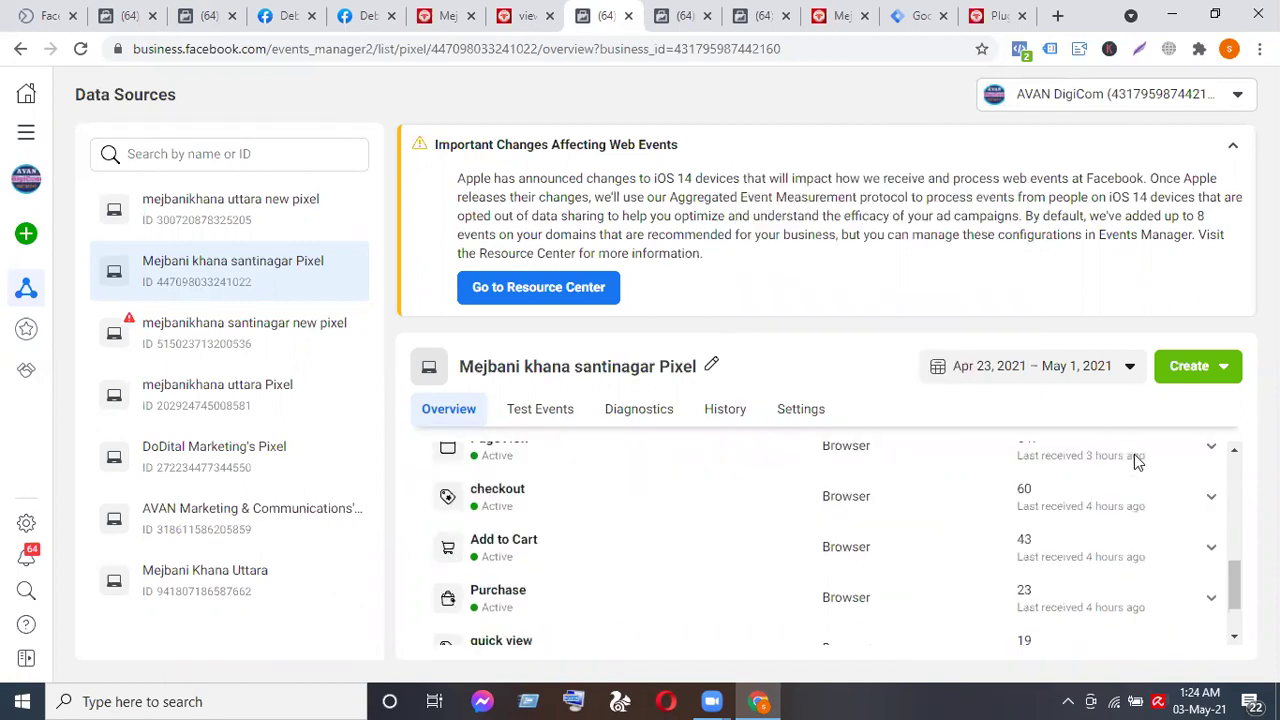
scroll(1136, 462, "up", 3)
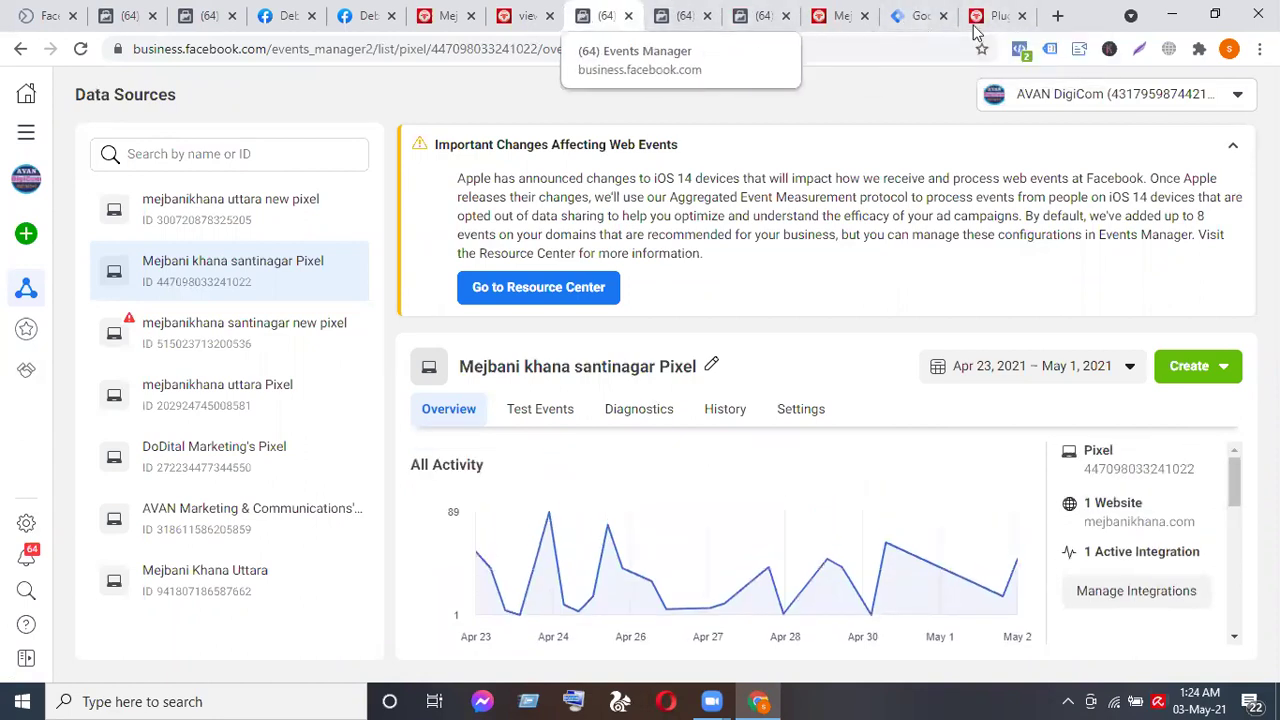
Switch to the mejbanikhana.com home page and examine which pixels and events fire there using Facebook Pixel Helper.
left_click(912, 18)
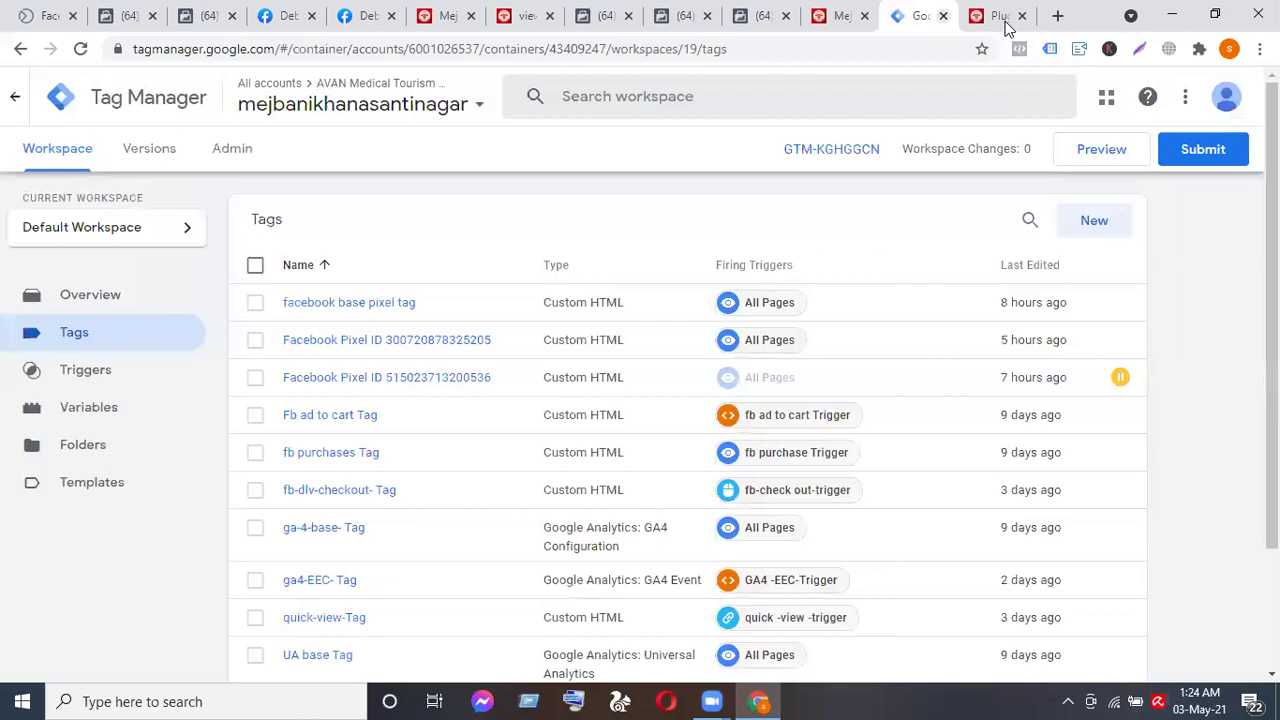
left_click(1000, 16)
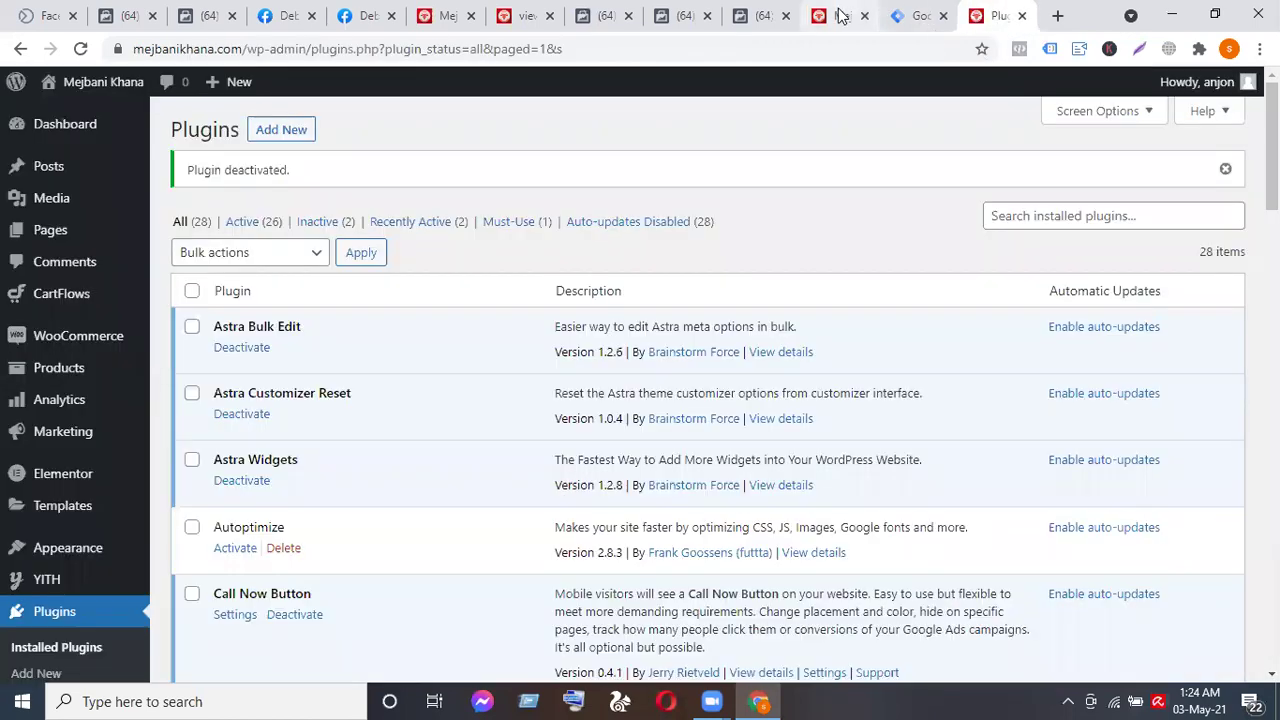
key("ctrl+shift+Tab")
key("ctrl+shift+Tab")
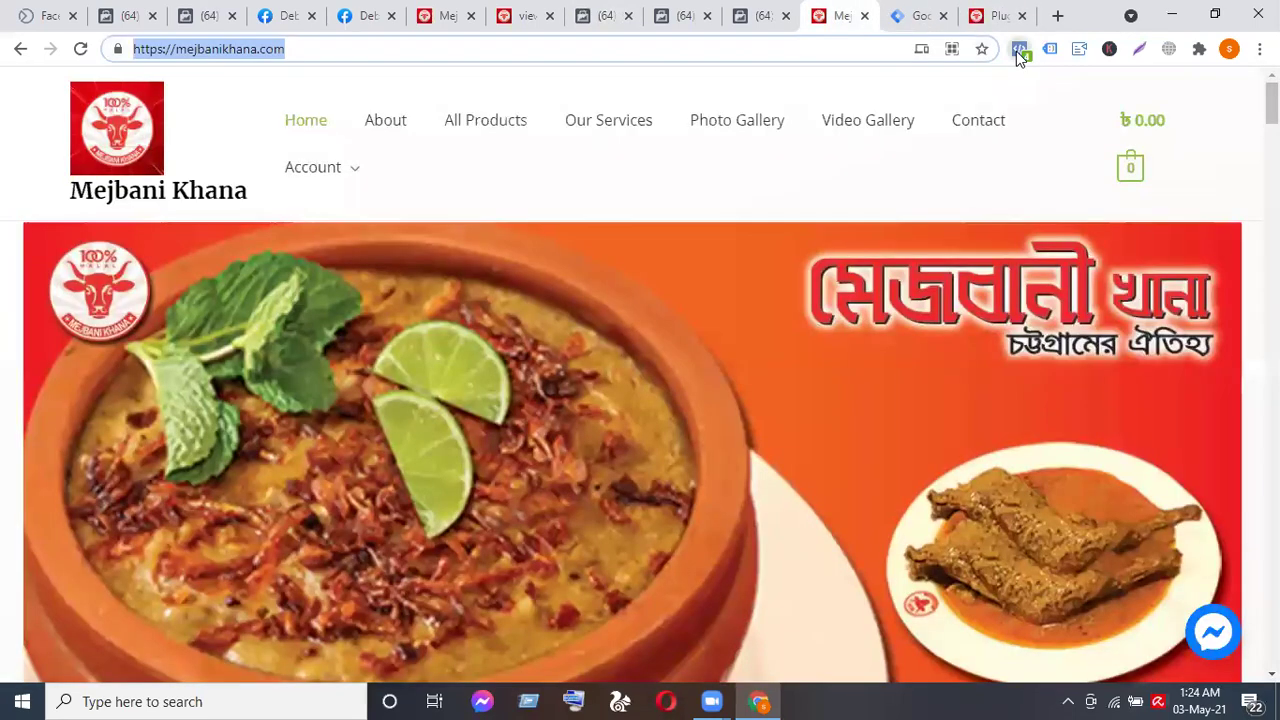
left_click(1018, 50)
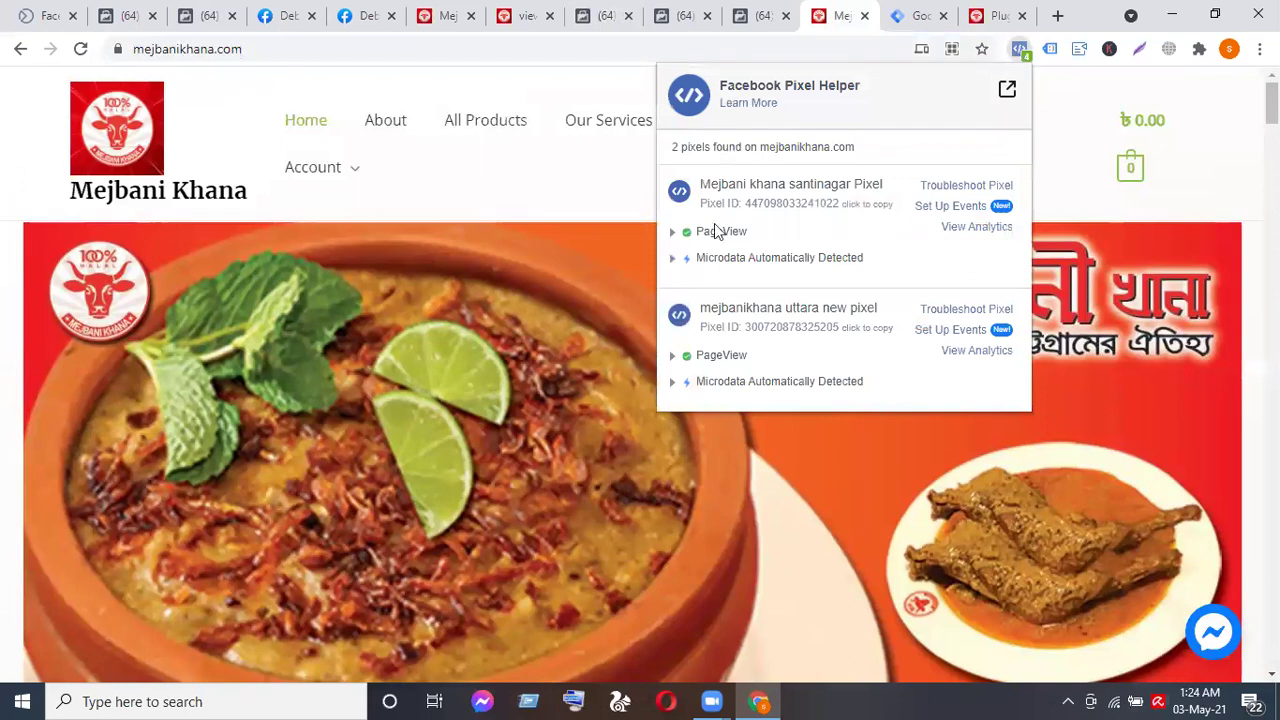
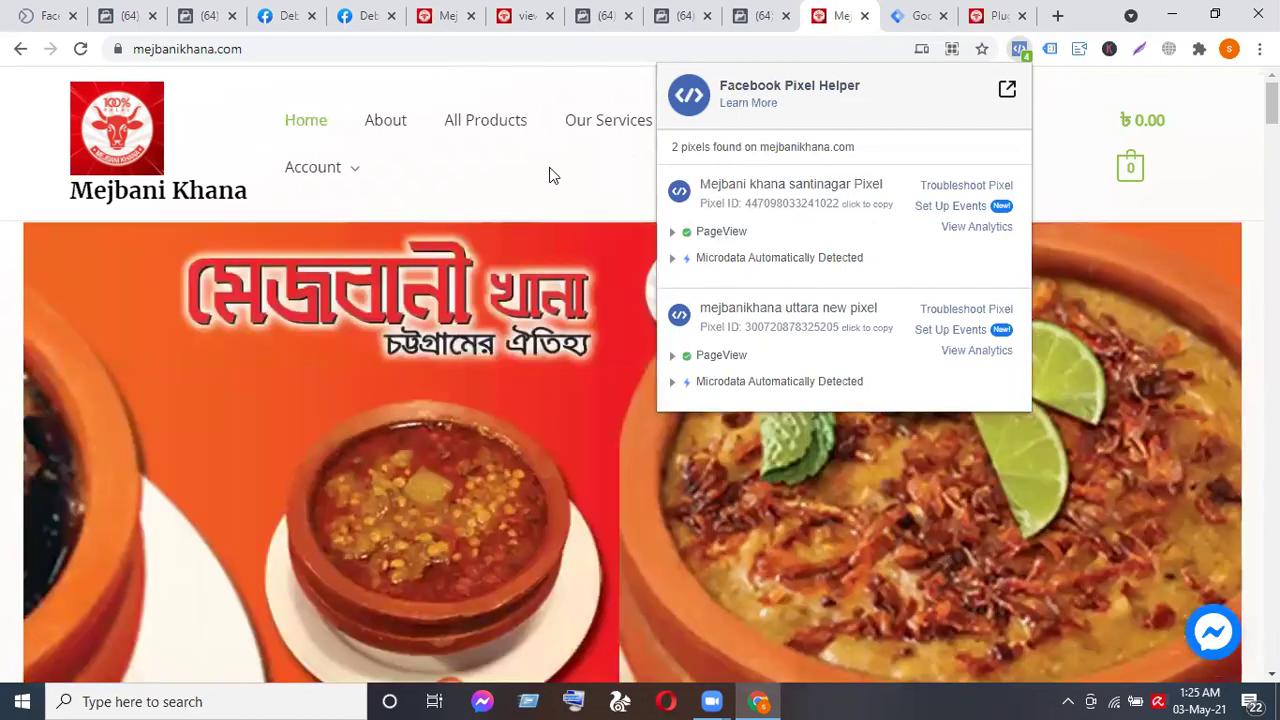
left_click(549, 176)
scroll(857, 343, "down", 1)
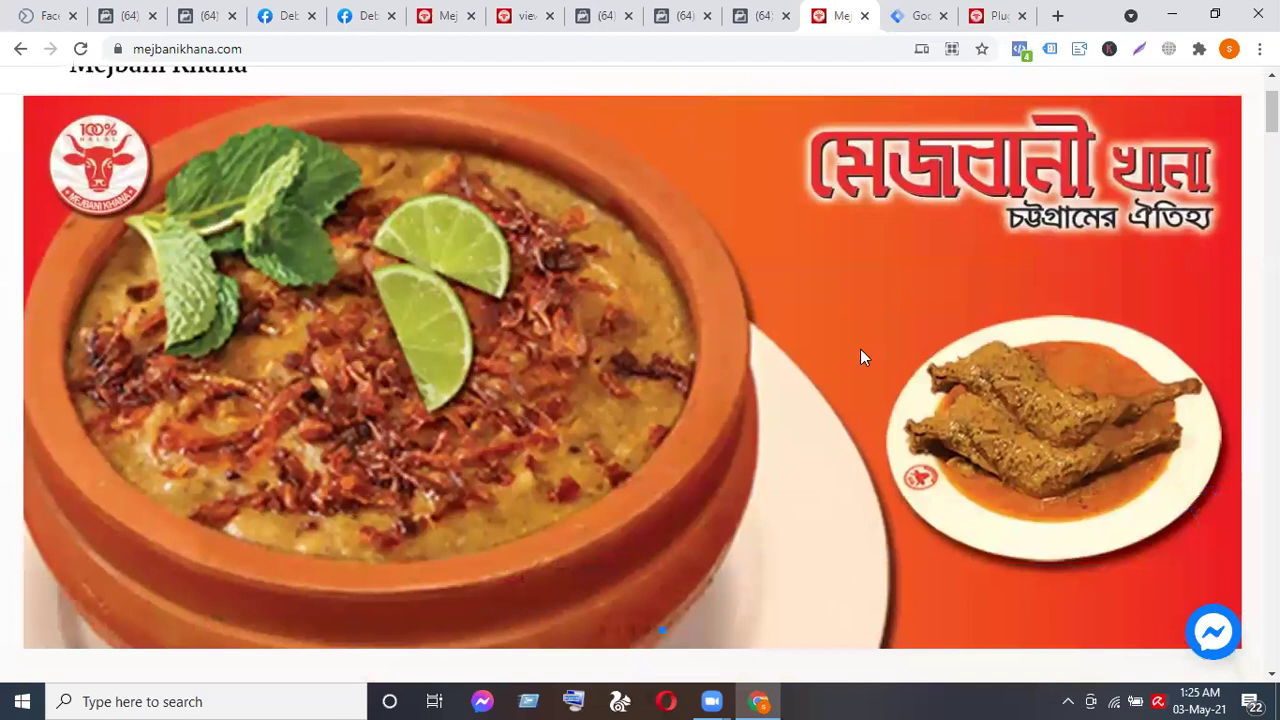
scroll(857, 346, "down", 1)
scroll(831, 220, "down", 4)
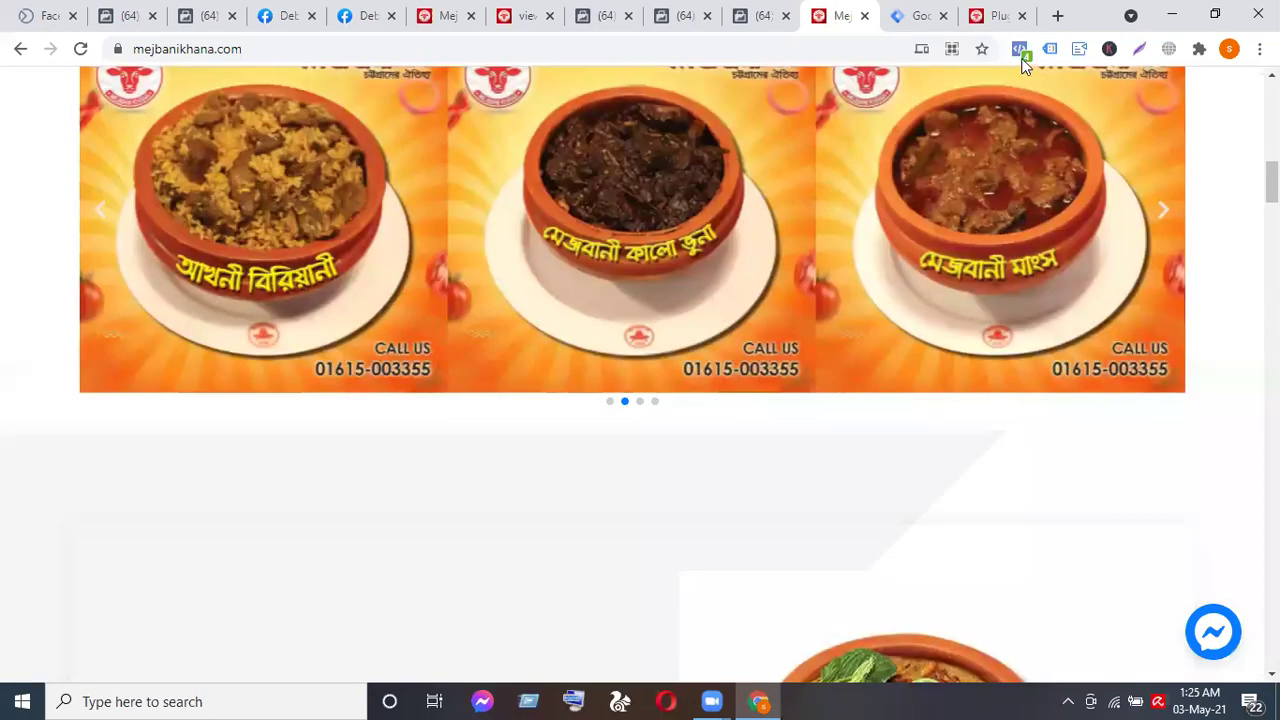
left_click(1020, 50)
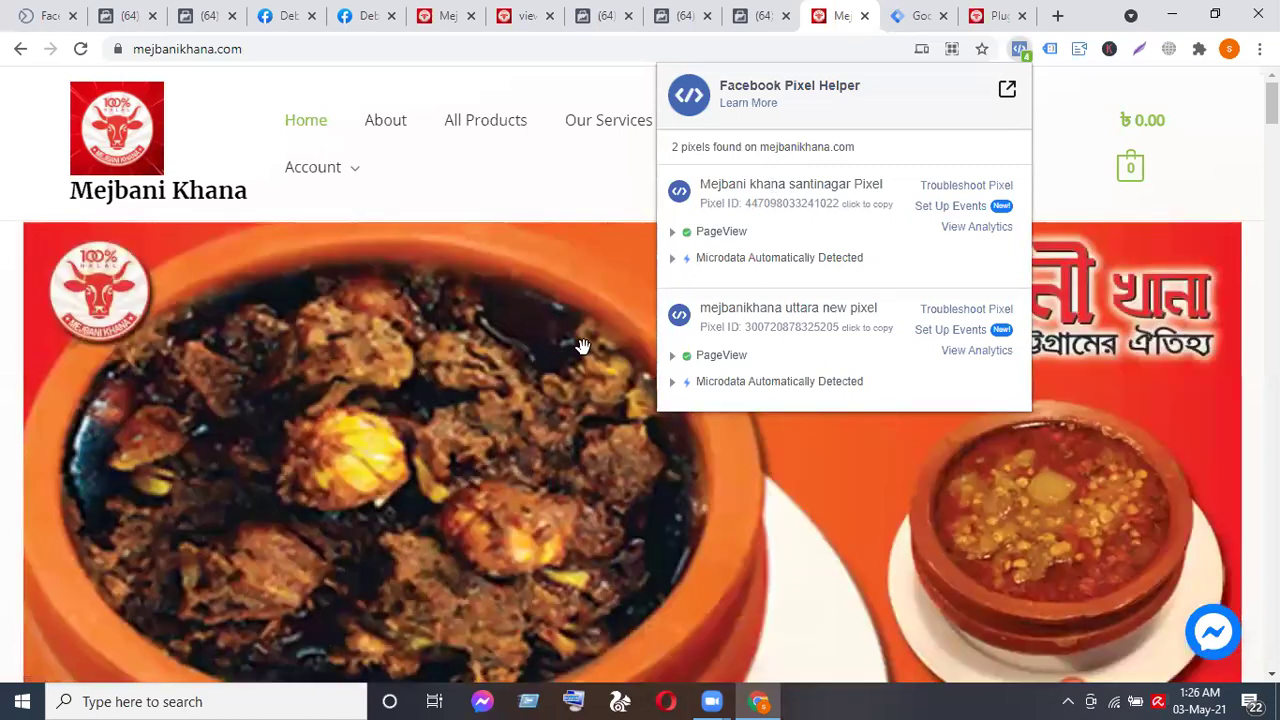
left_click(547, 374)
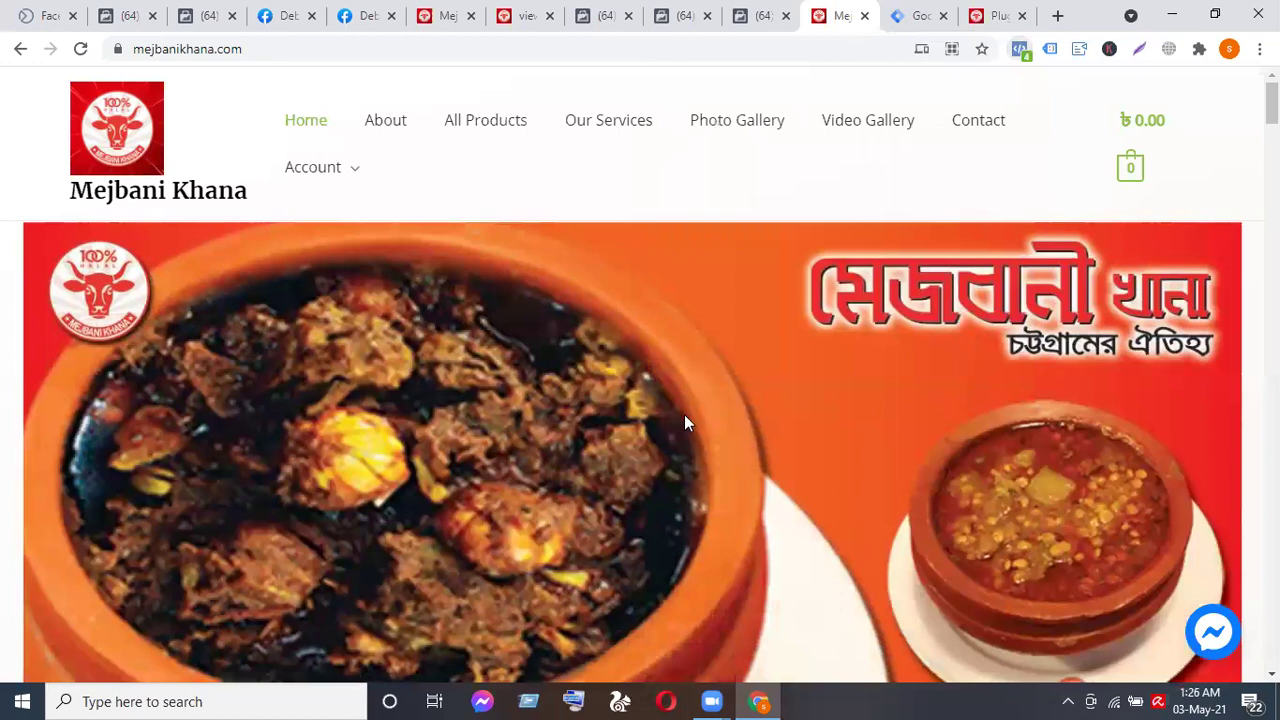
Open the featured মেজবানী হালিম product from the home page and add one in the Big Hari-600tk option to the cart.
scroll(684, 422, "down", 5)
scroll(684, 422, "down", 1)
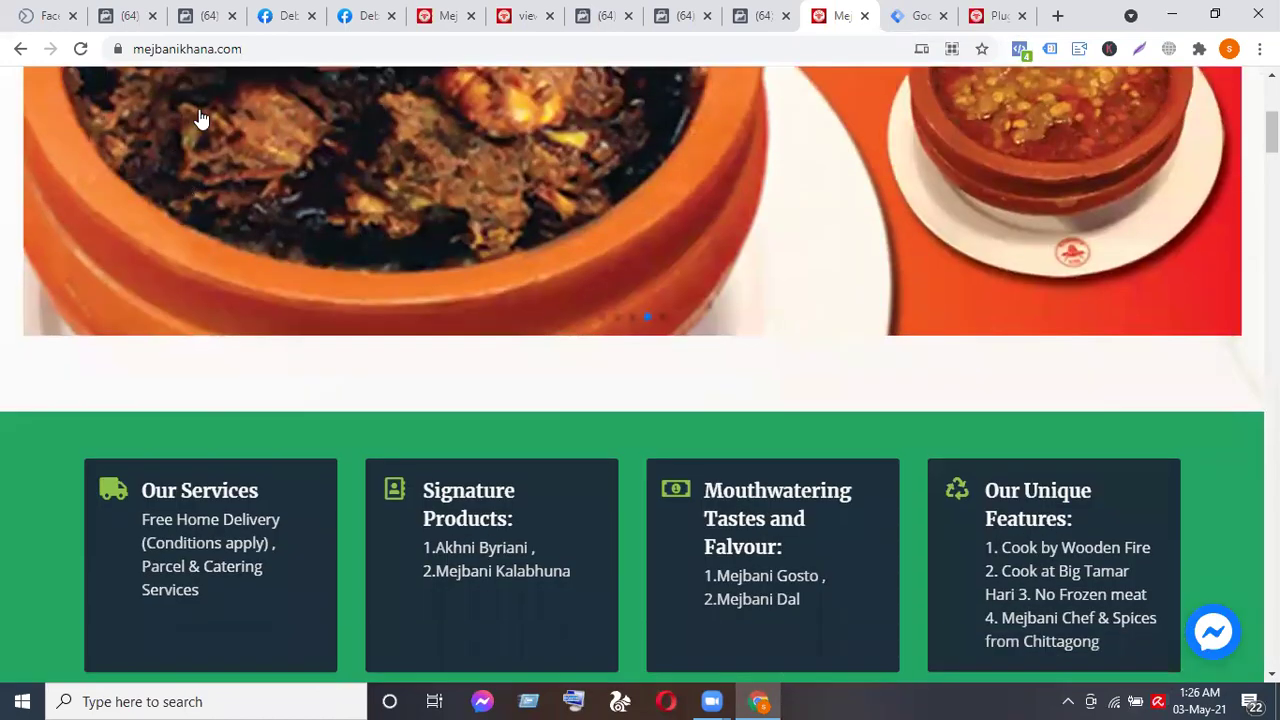
scroll(200, 118, "down", 5)
left_click(200, 112)
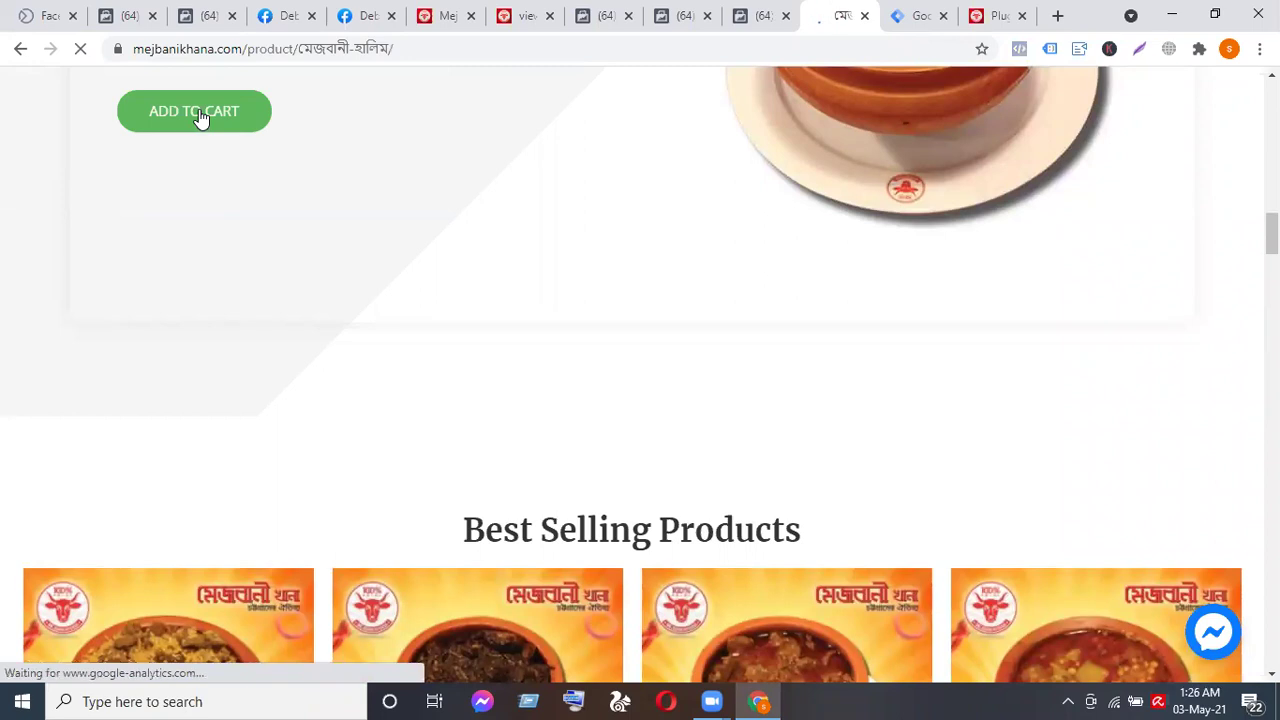
scroll(700, 283, "down", 3)
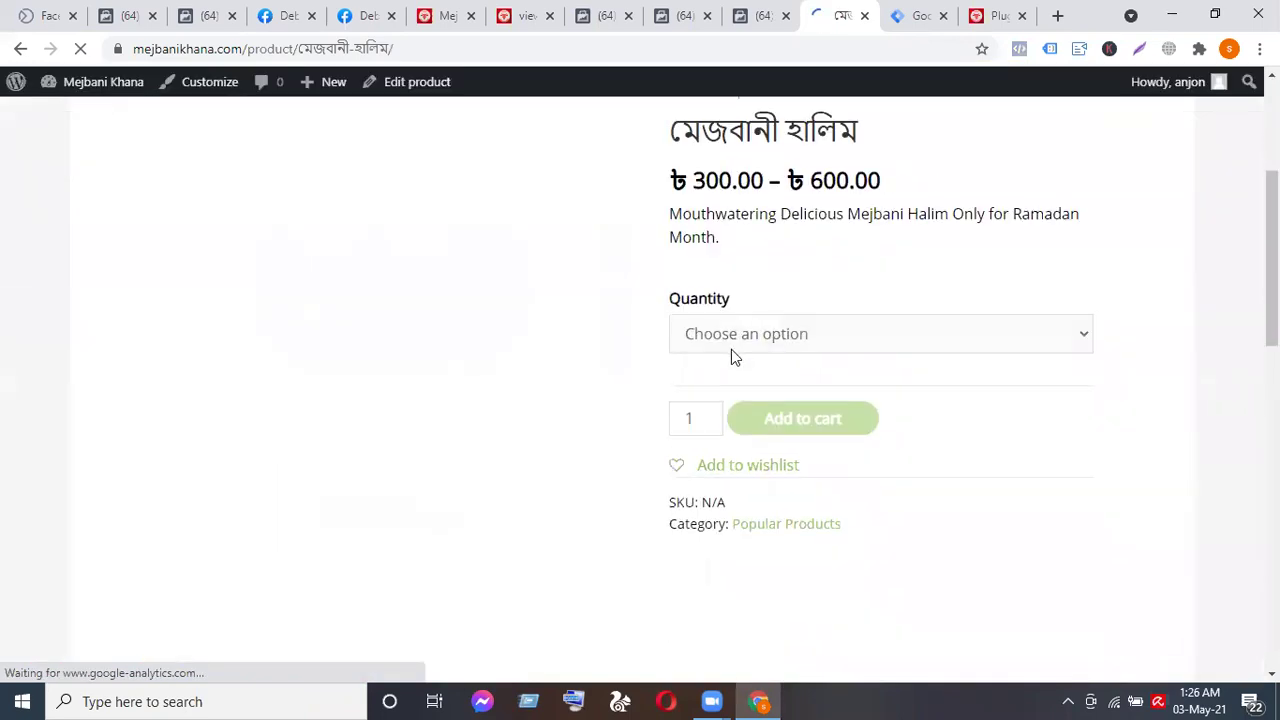
left_click(731, 348)
left_click(733, 387)
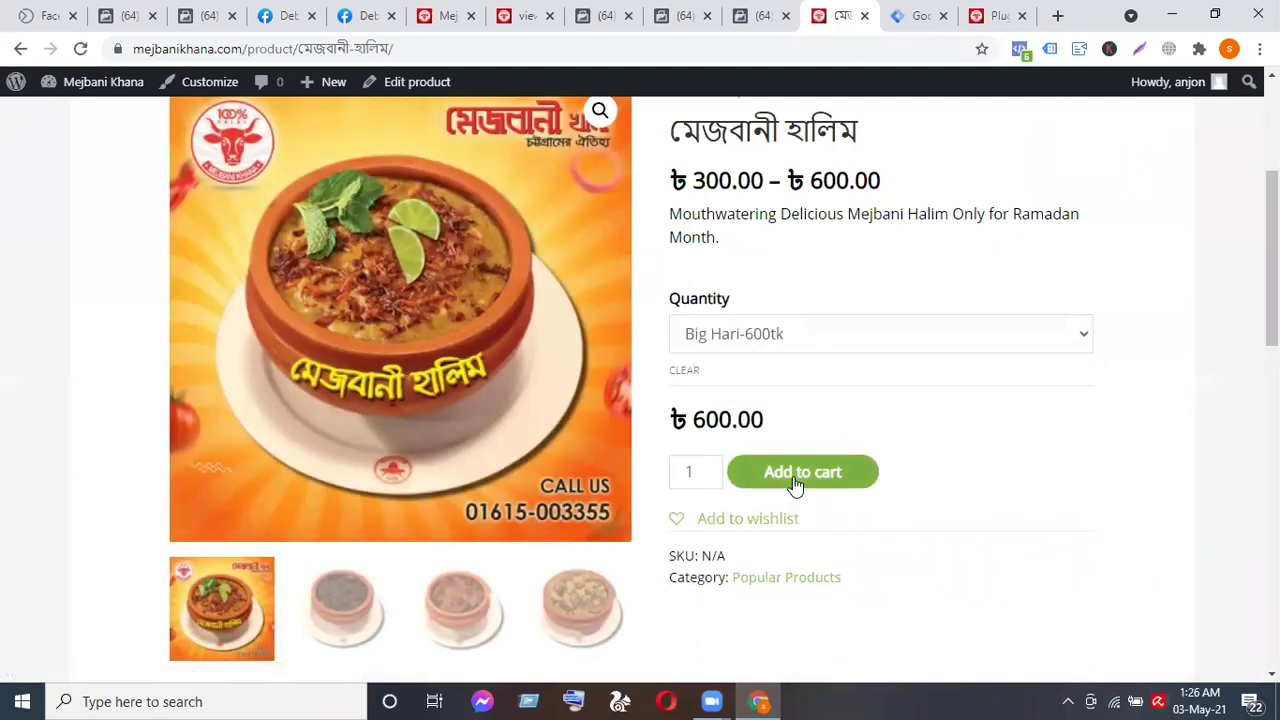
scroll(795, 485, "down", 1)
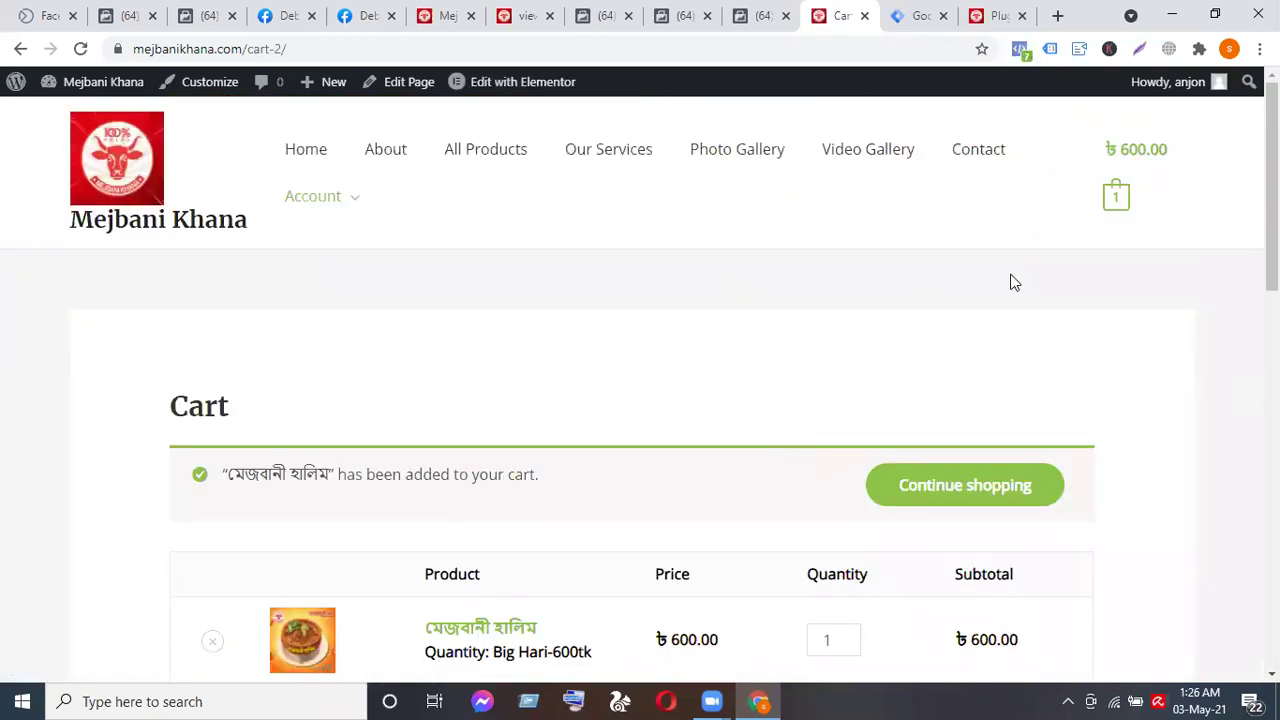
Inspect the AddToCart event parameters of the Mejbani khana santinagar Pixel on the cart page with Facebook Pixel Helper.
left_click(1019, 49)
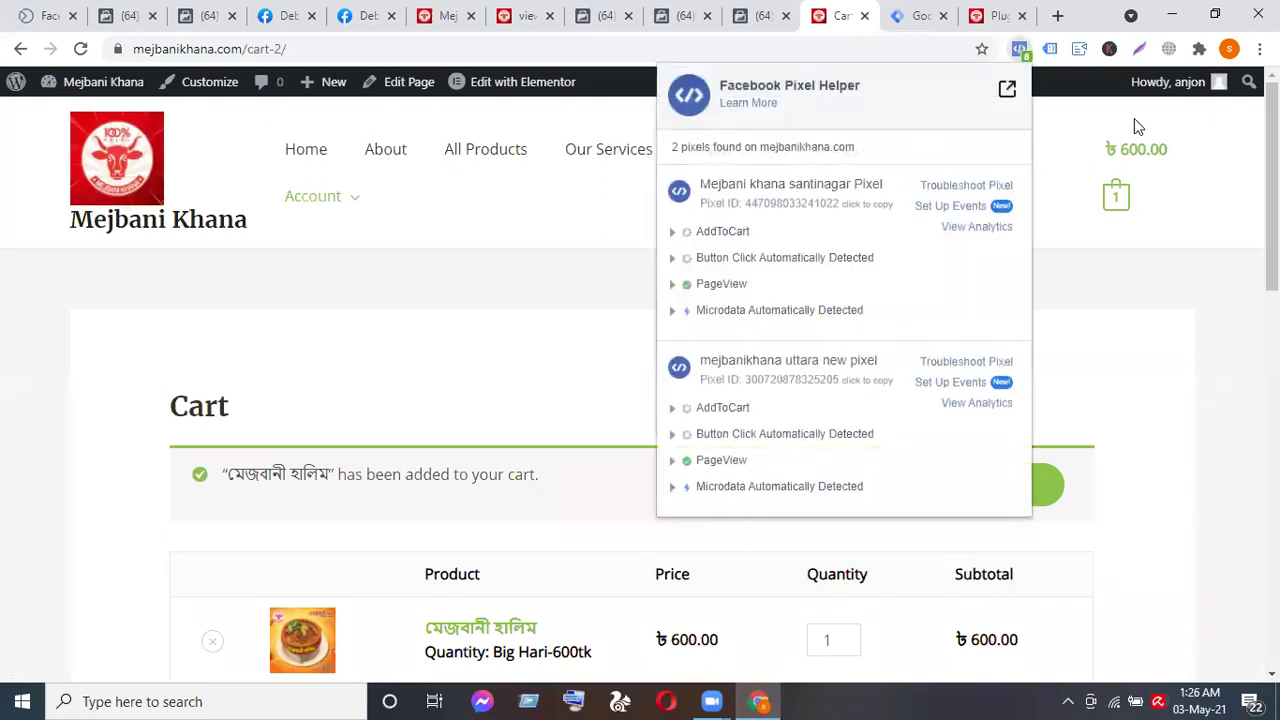
left_click(717, 236)
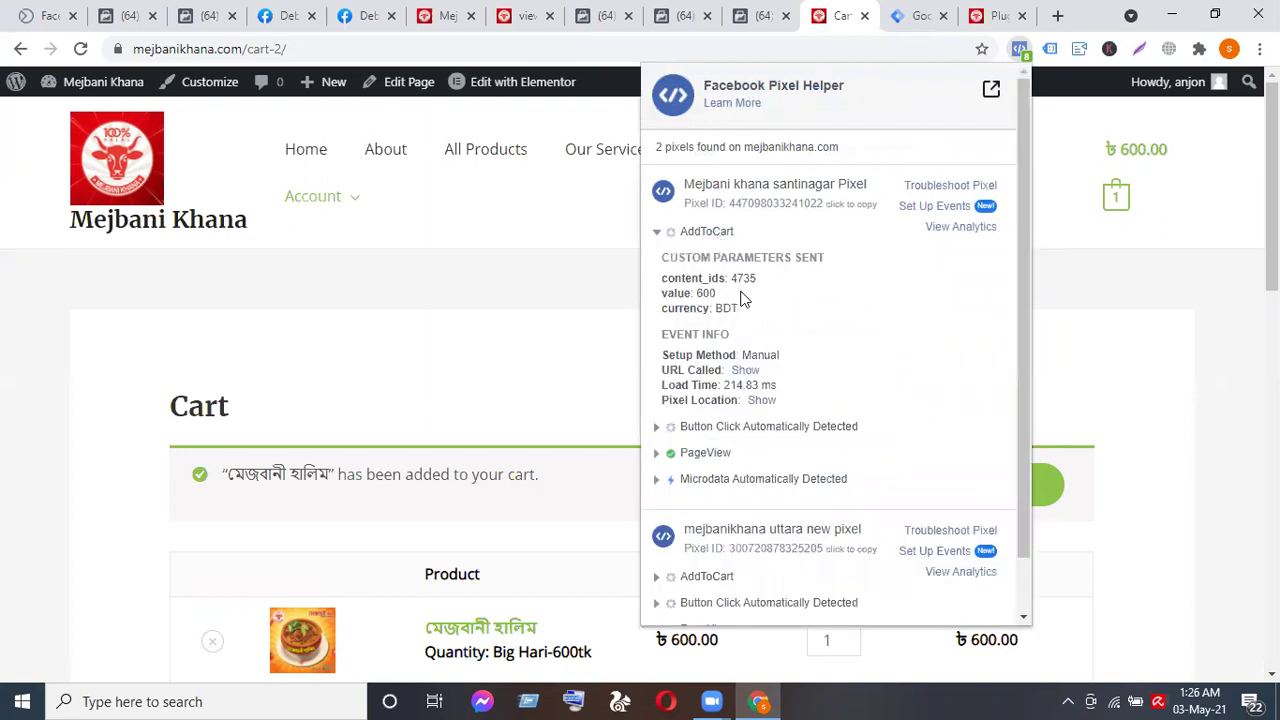
left_click(690, 236)
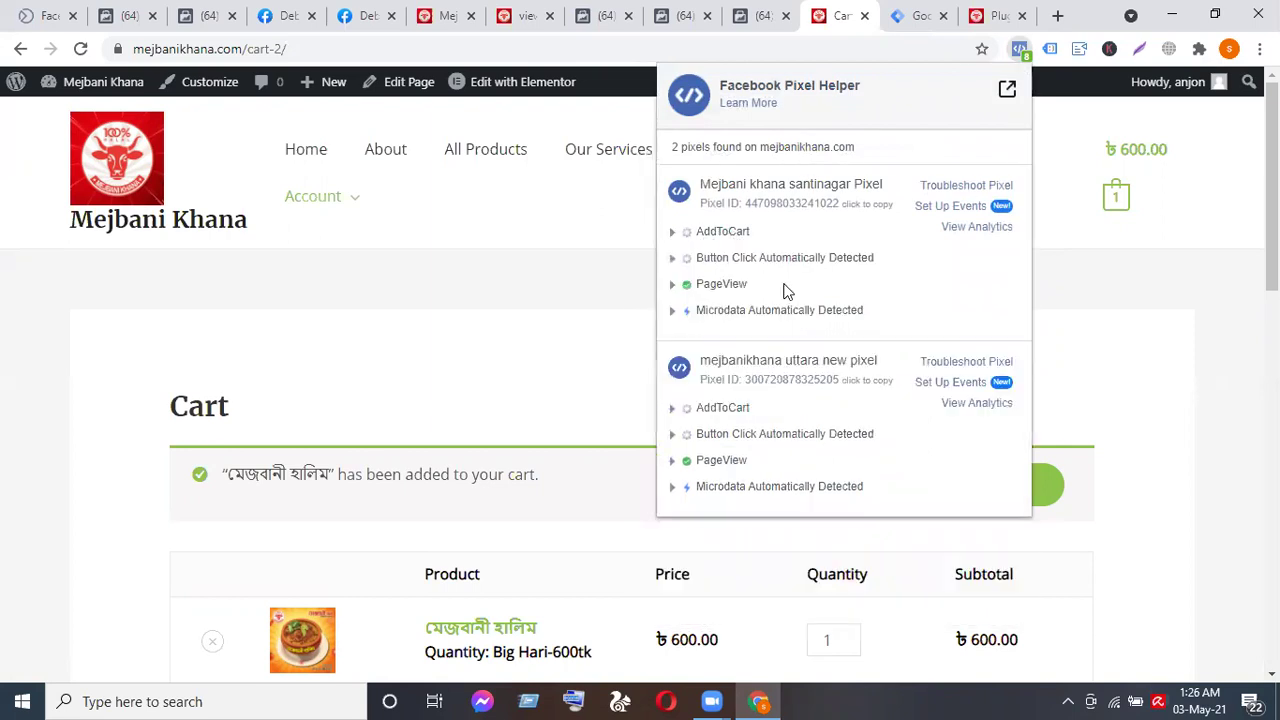
Inspect the AddToCart event parameters of the mejbanikhana uttara new pixel on the cart page, then close Facebook Pixel Helper.
left_click(724, 410)
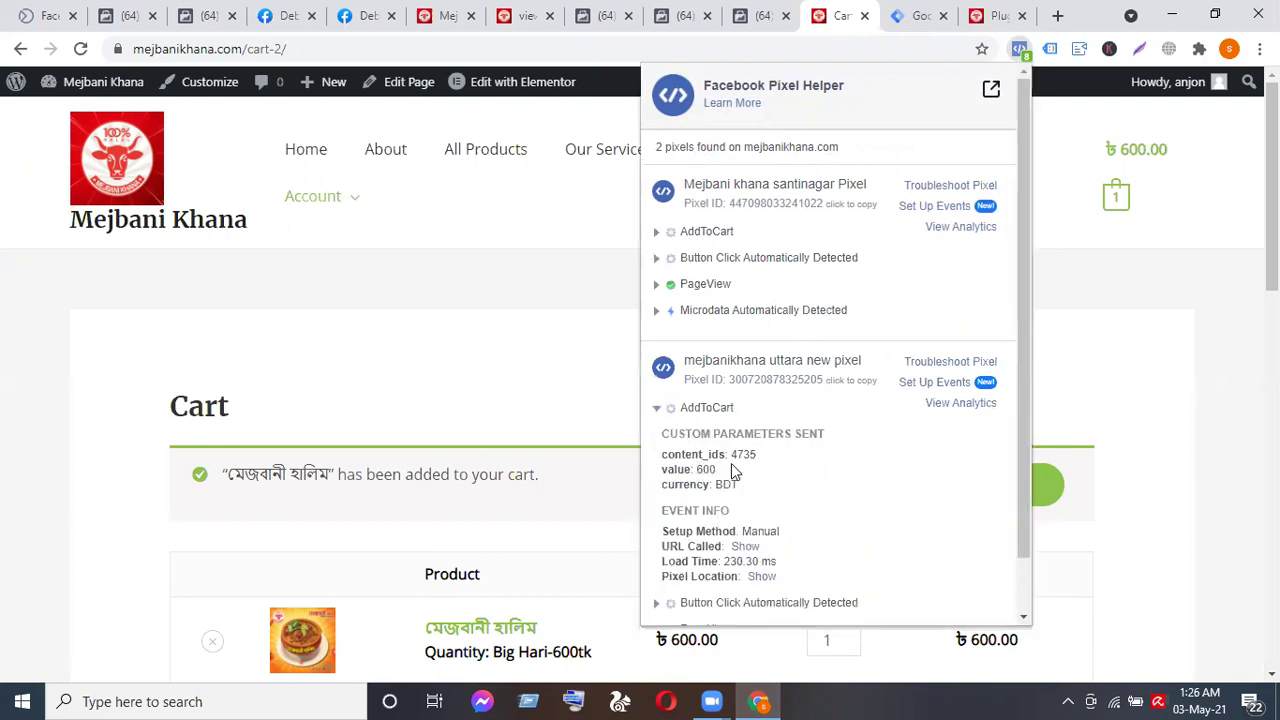
left_click(703, 409)
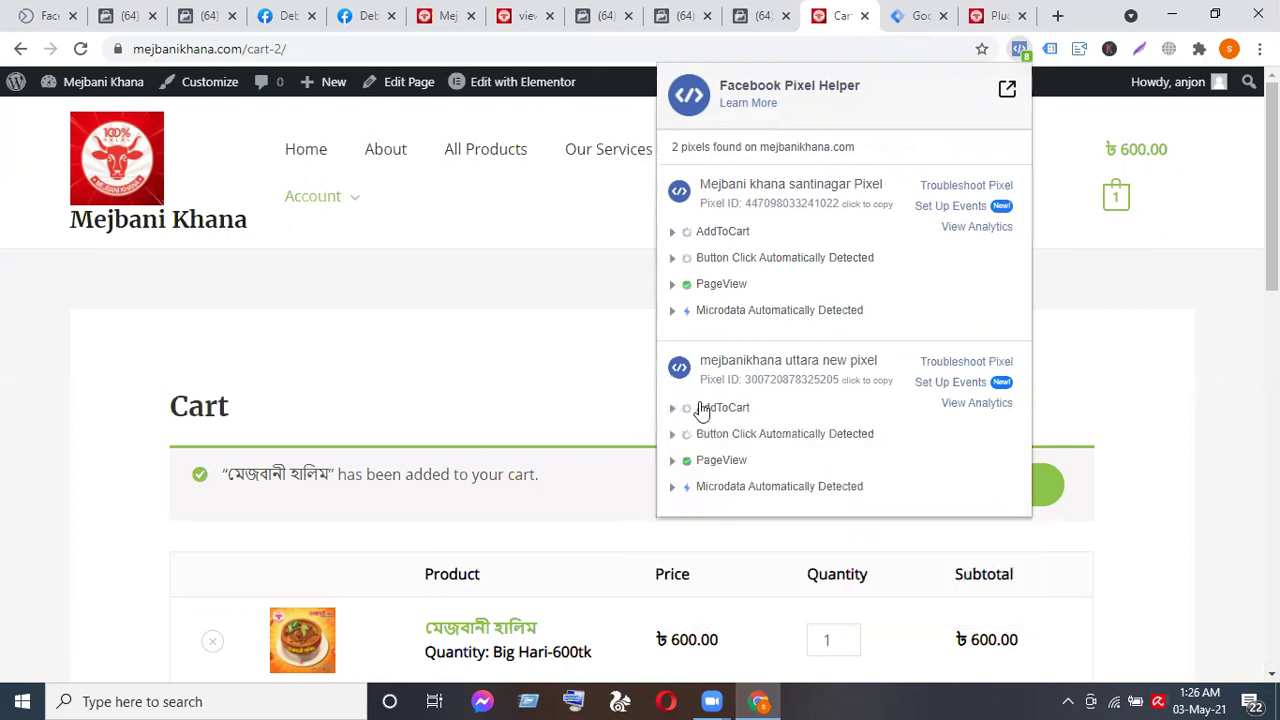
left_click(1123, 312)
Proceed from the cart to checkout and place the order with Inside Dhaka shipping and Cash on delivery.
scroll(1125, 313, "down", 3)
scroll(1126, 314, "down", 5)
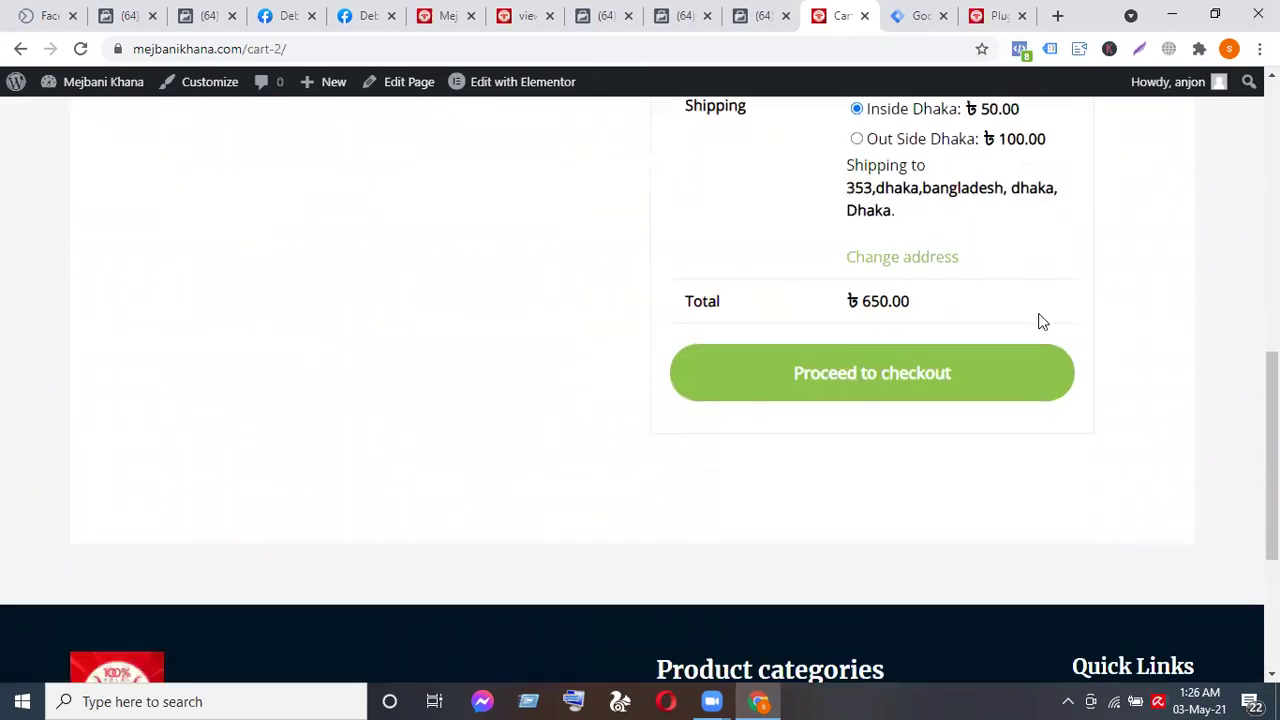
left_click(883, 341)
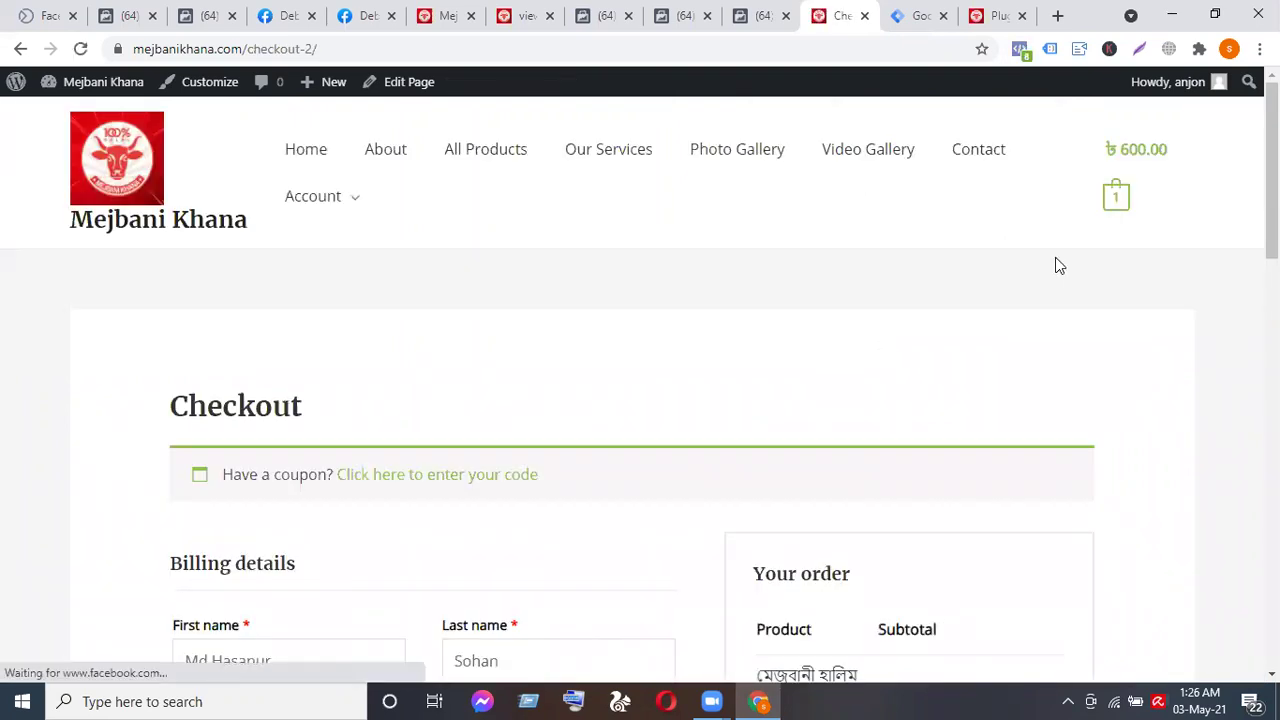
scroll(1055, 258, "down", 4)
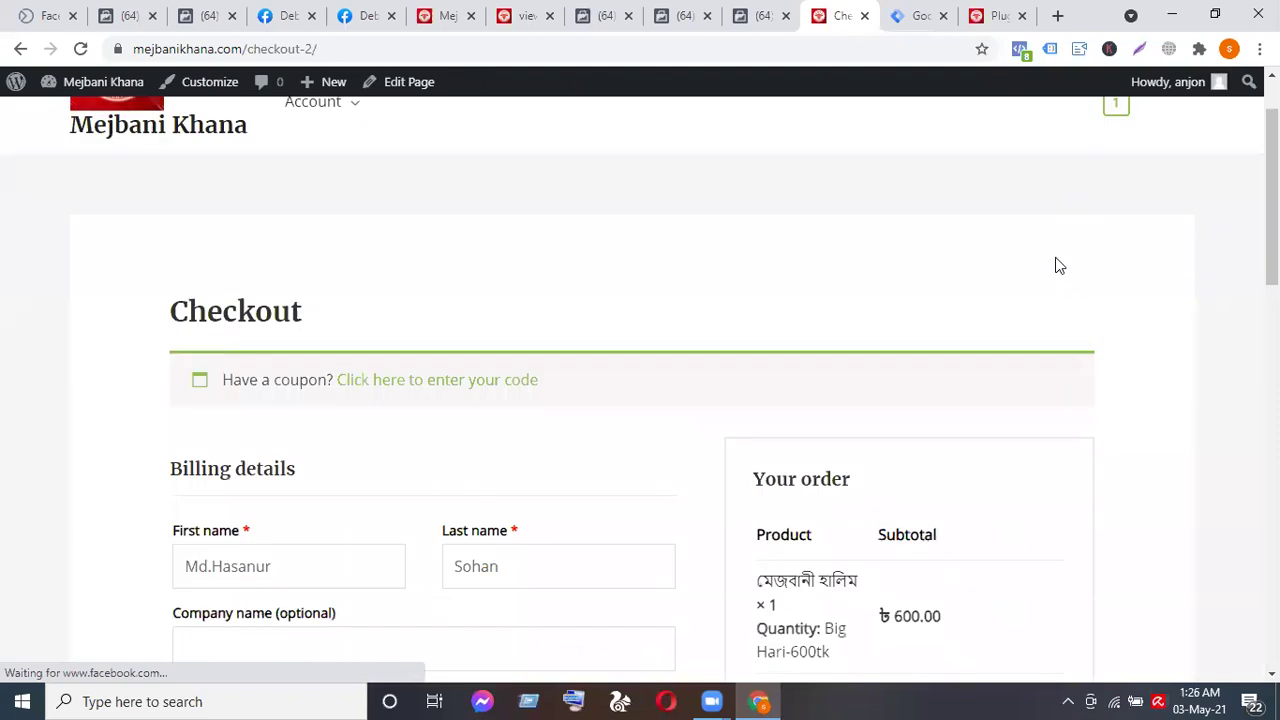
scroll(1059, 265, "down", 4)
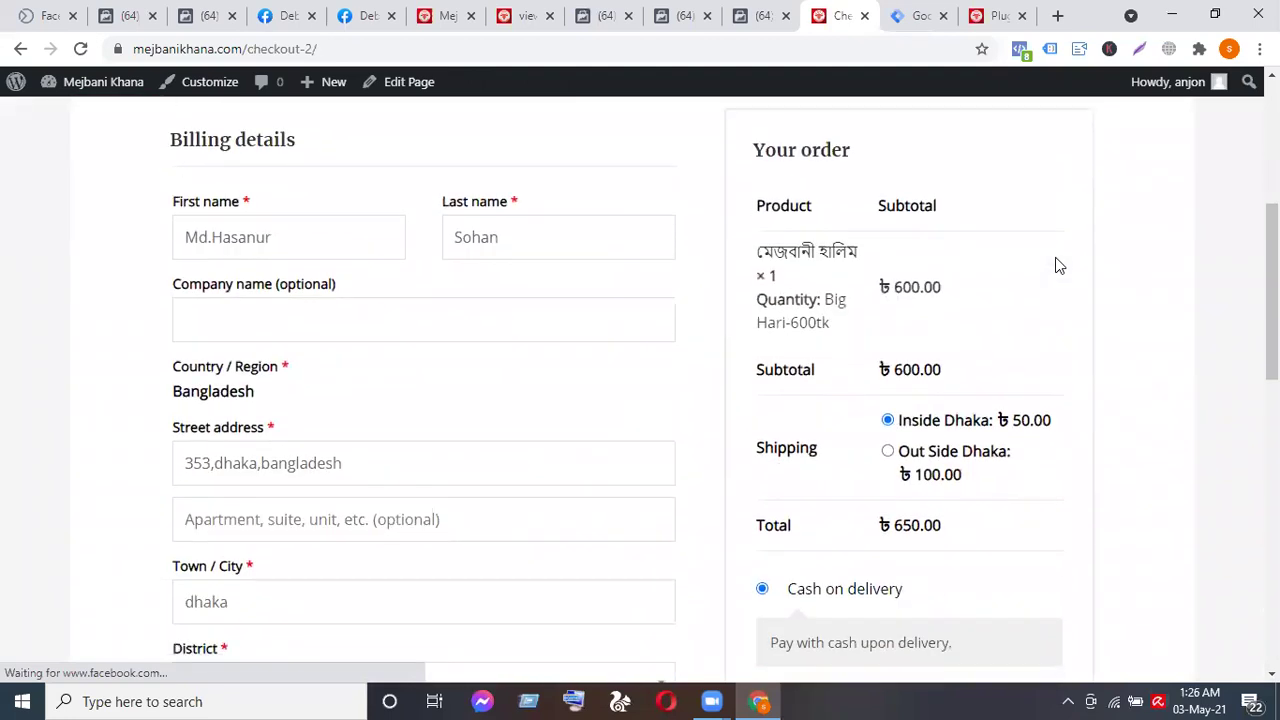
scroll(1033, 267, "down", 3)
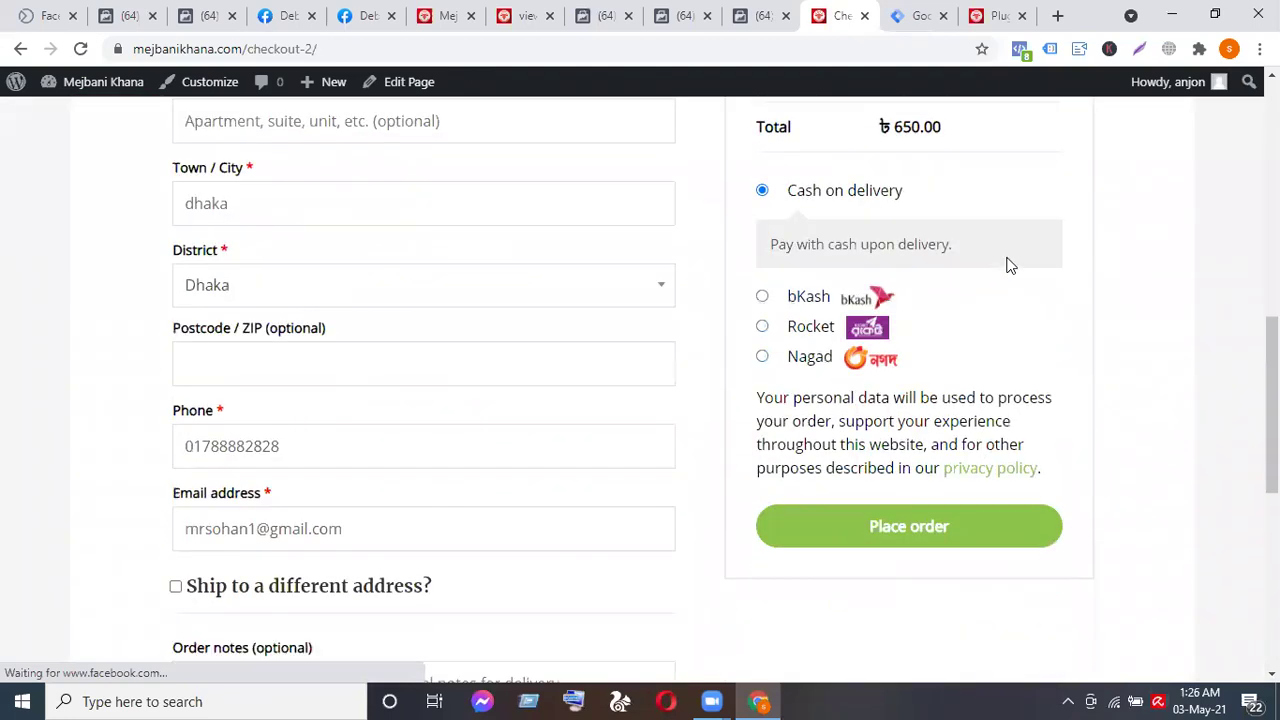
left_click(935, 228)
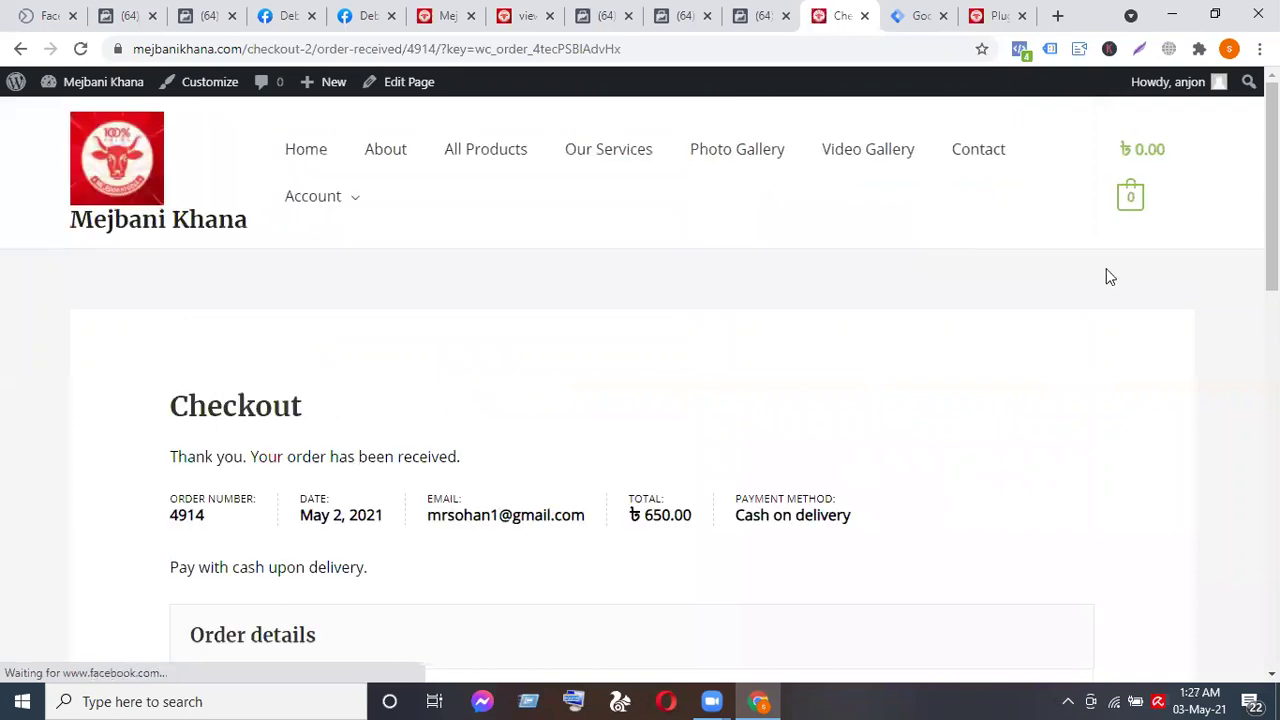
Inspect the Purchase event of the mejbanikhana uttara new pixel on the order confirmation page with Facebook Pixel Helper.
left_click(1022, 52)
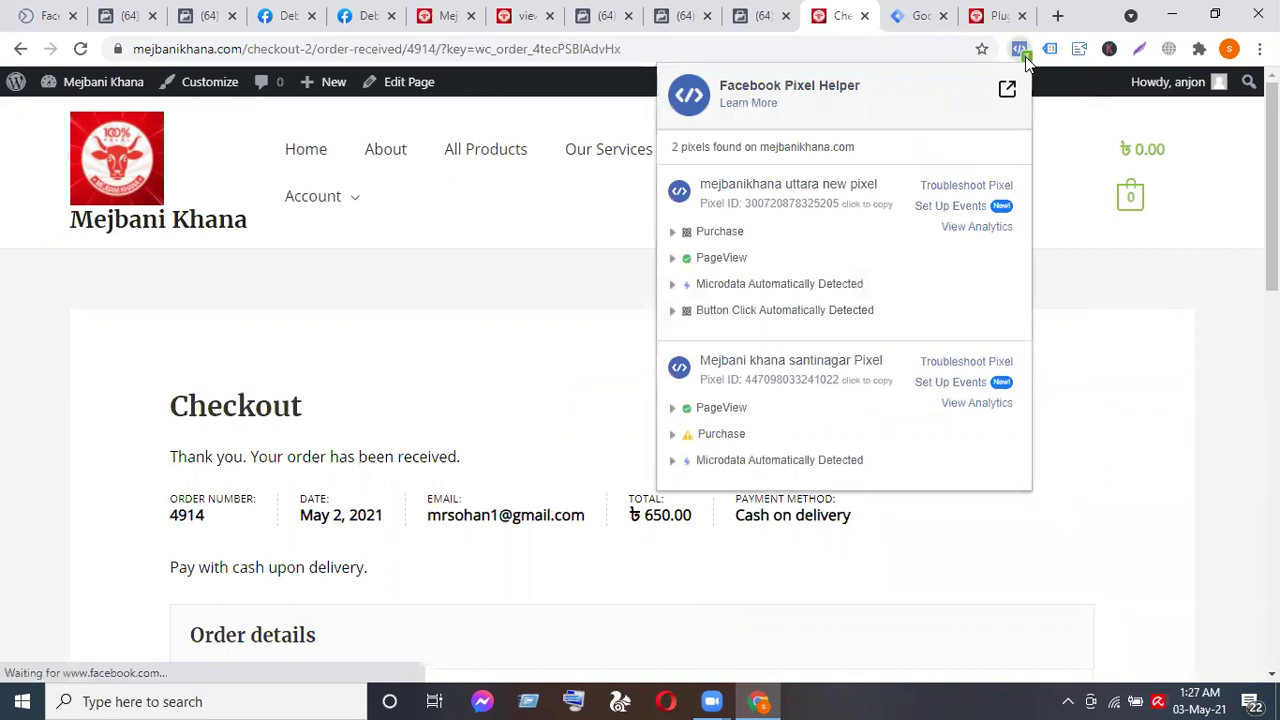
left_click(703, 236)
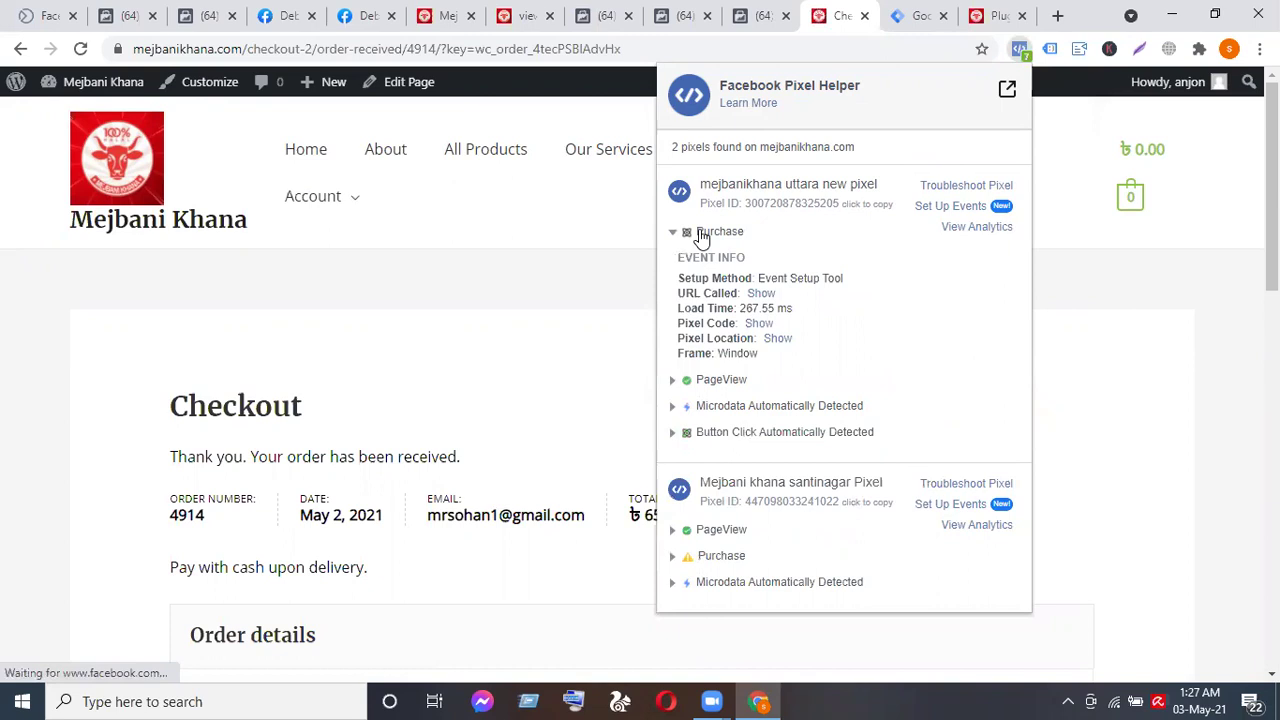
left_click(703, 236)
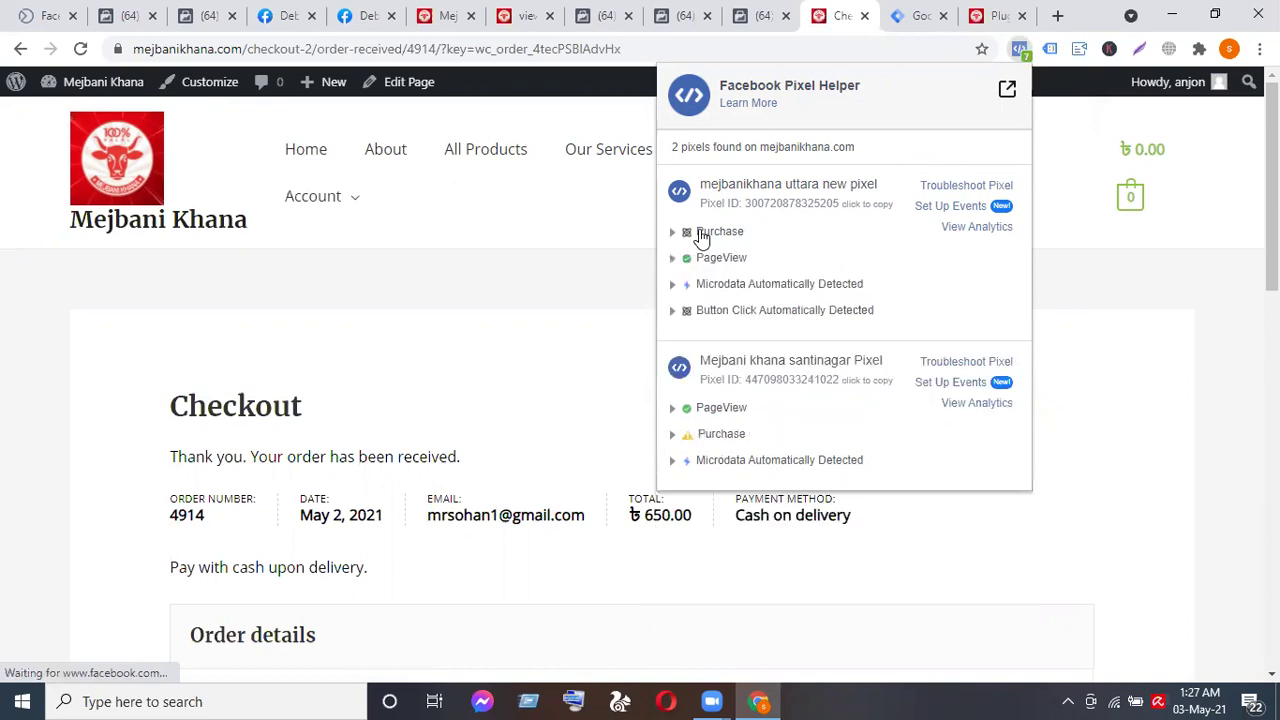
left_click(703, 236)
left_click(703, 236)
Inspect the warnings and custom parameters of the Mejbani khana santinagar Pixel's Purchase event.
left_click(718, 436)
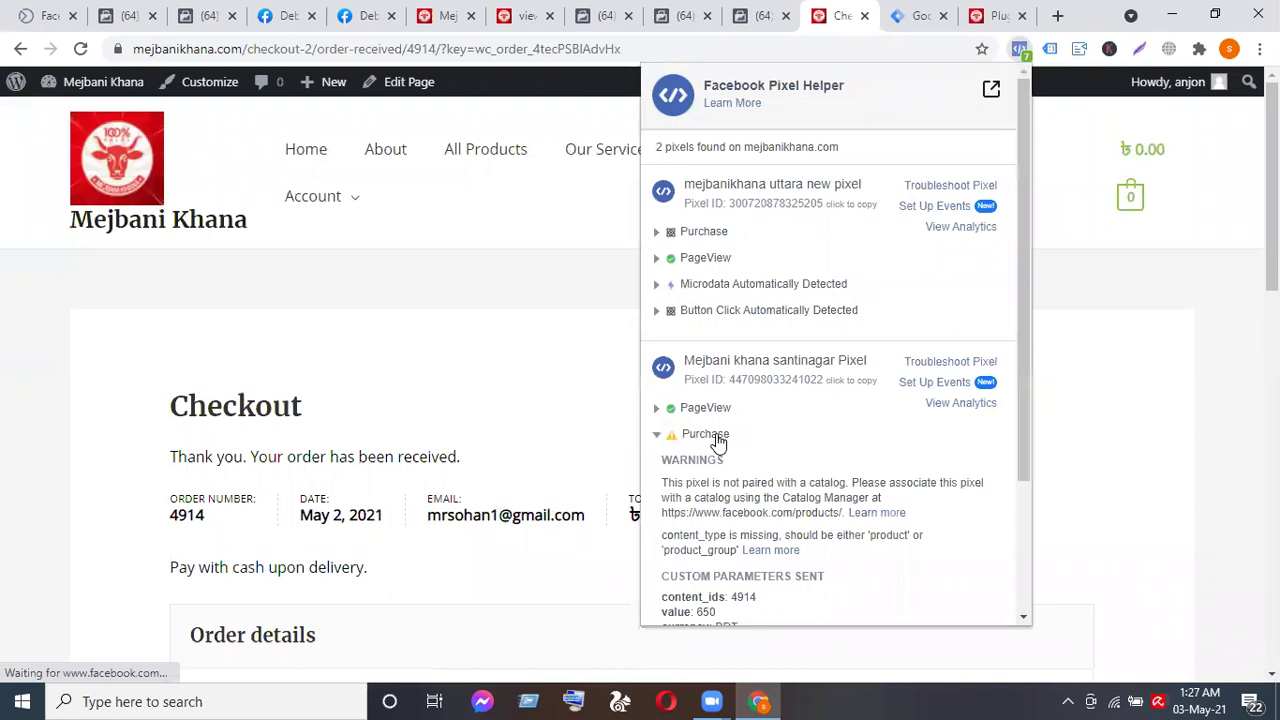
scroll(718, 441, "down", 1)
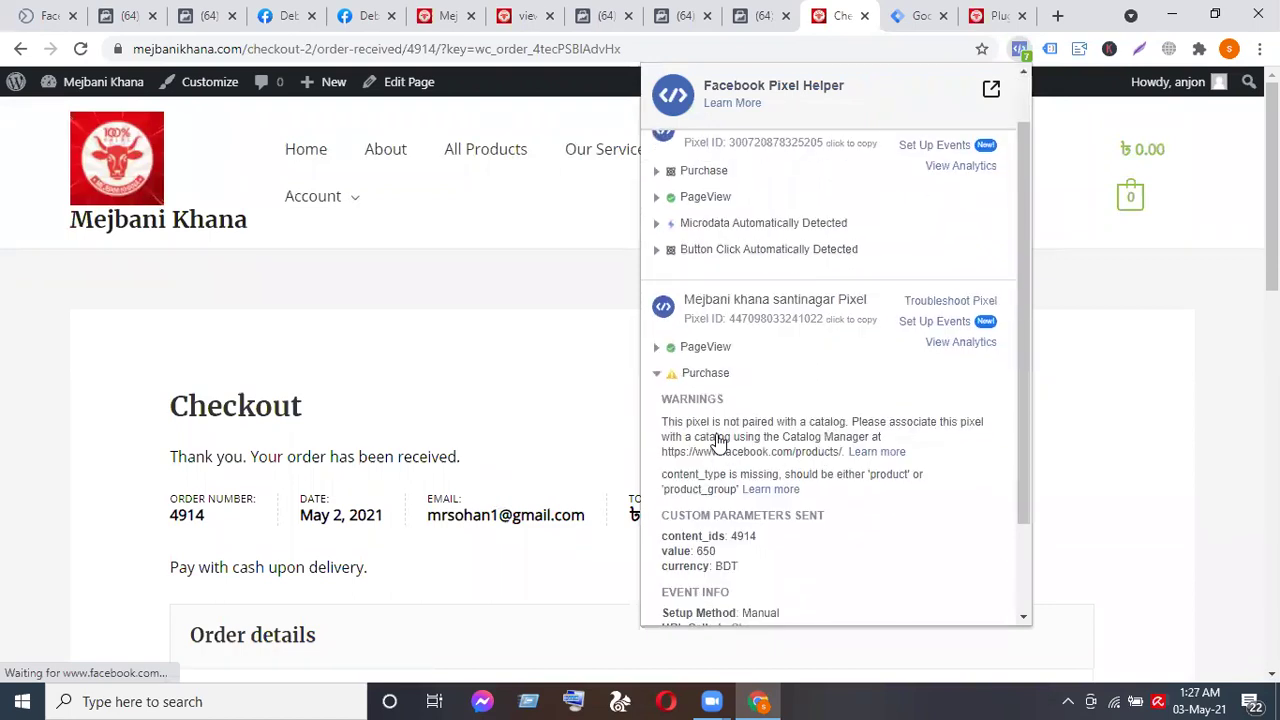
scroll(718, 441, "up", 1)
left_click(703, 398)
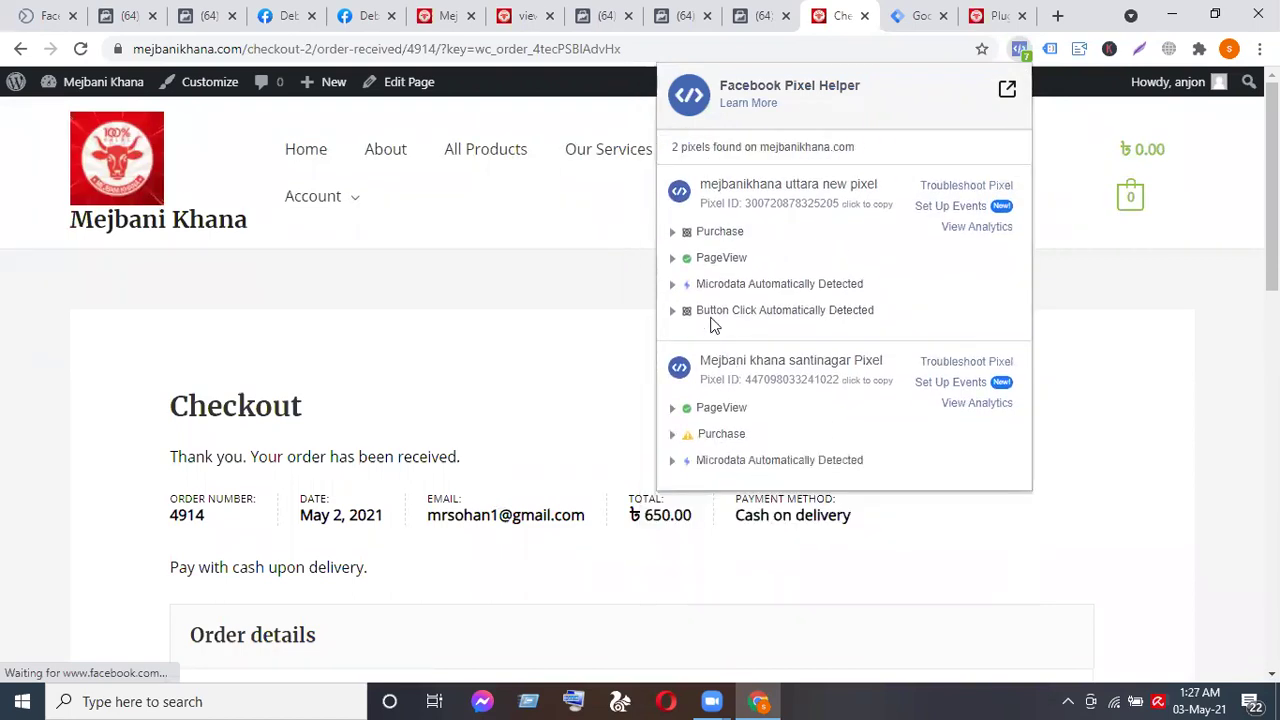
Recheck the Purchase event info of the mejbanikhana uttara new pixel for comparison with the santinagar Pixel.
left_click(705, 235)
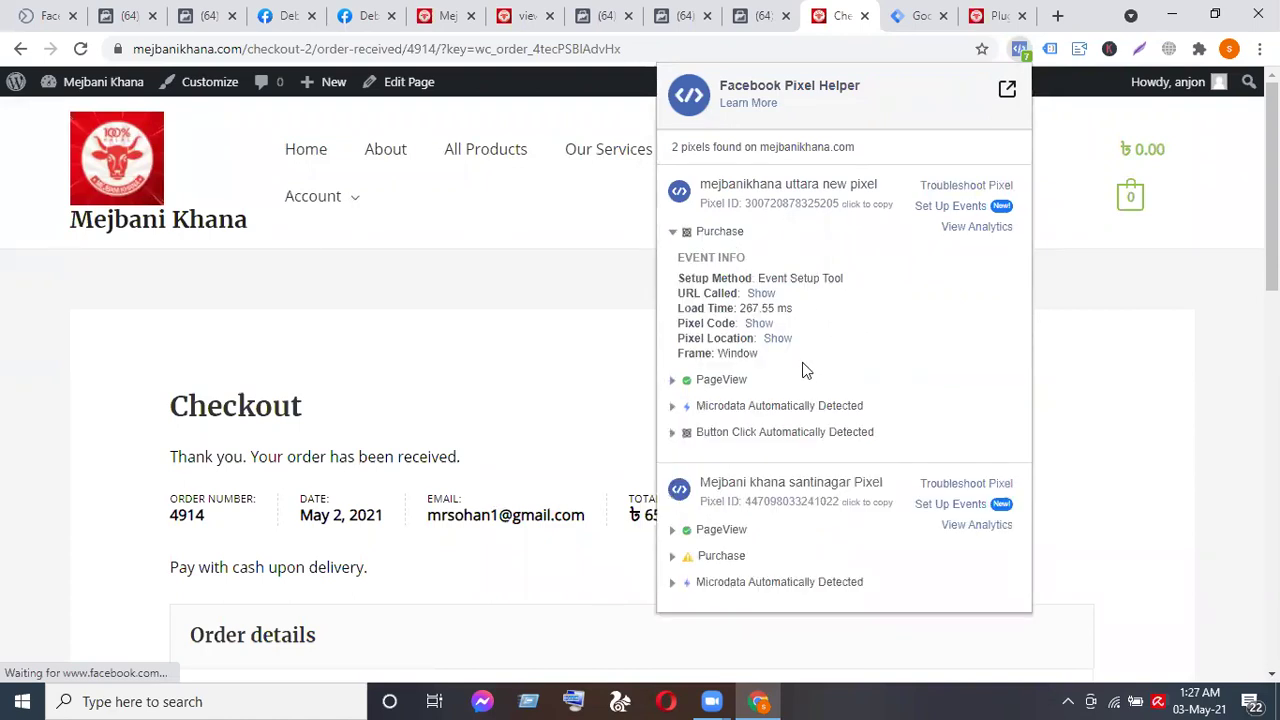
left_click(705, 236)
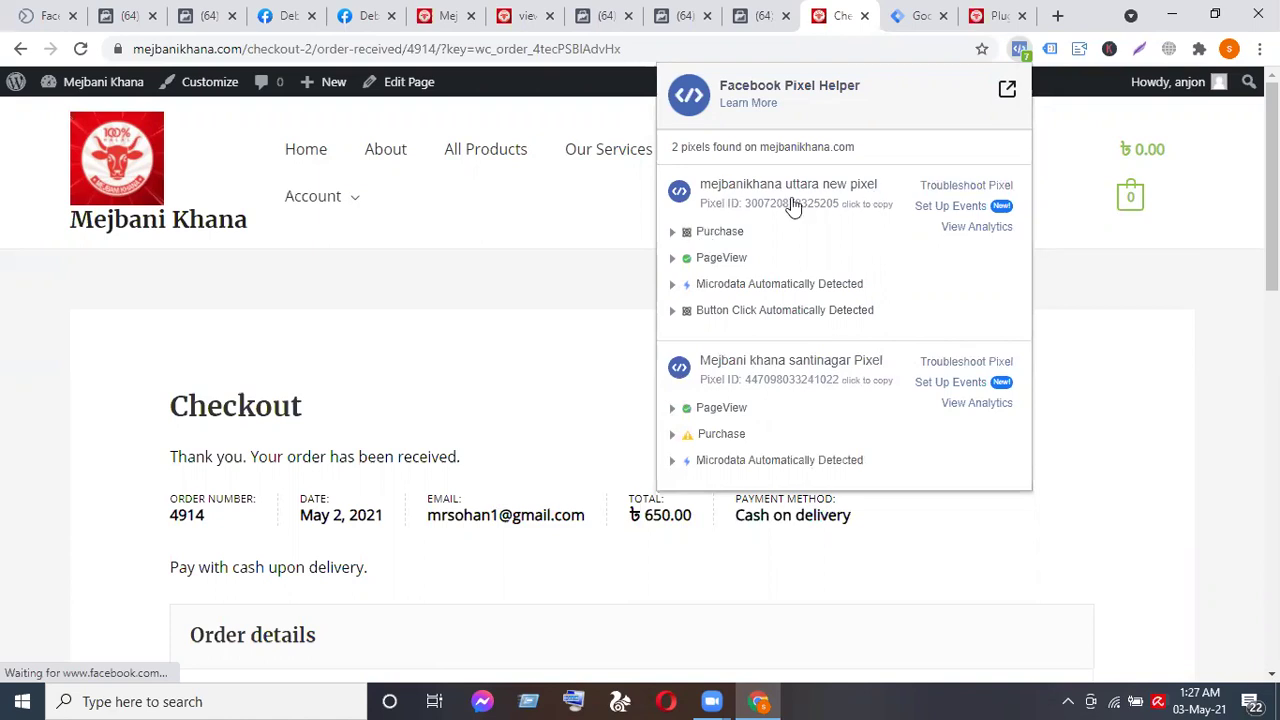
left_click(724, 238)
left_click(724, 238)
Return to the catalogue settings in Commerce Manager and open Events Manager from there in a separate browser tab.
left_click(760, 22)
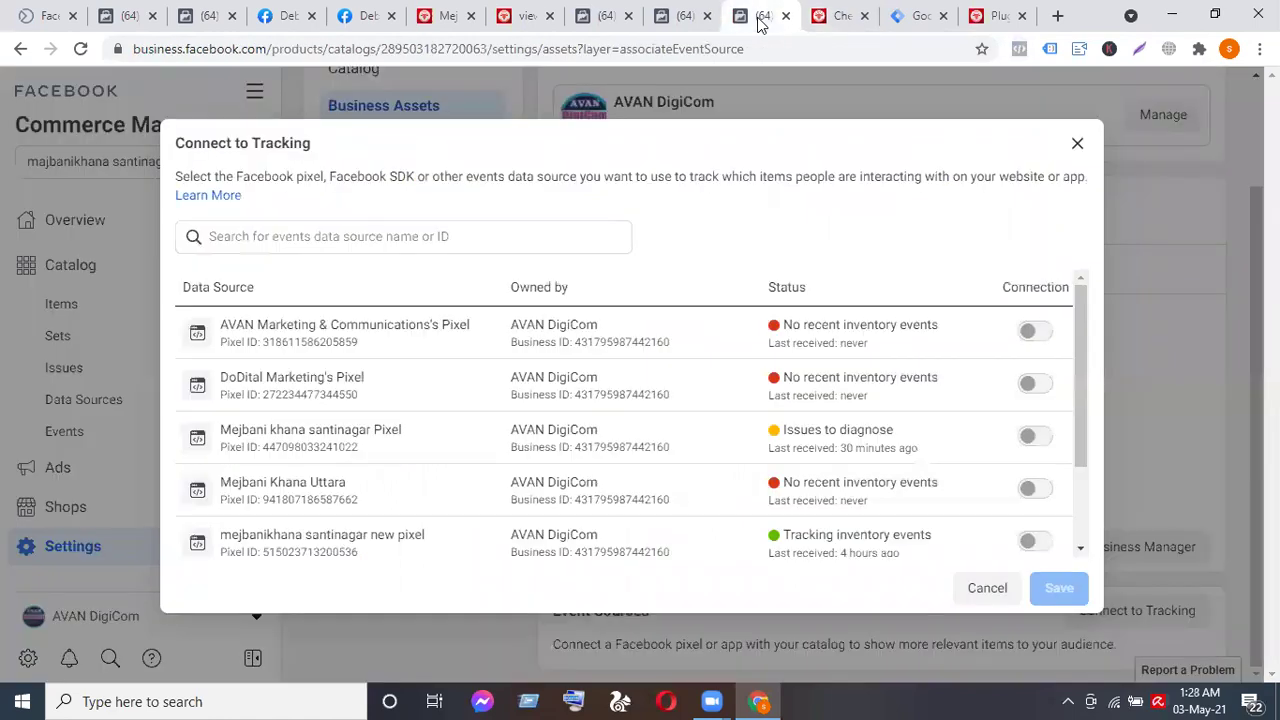
left_click(667, 14)
left_click(598, 16)
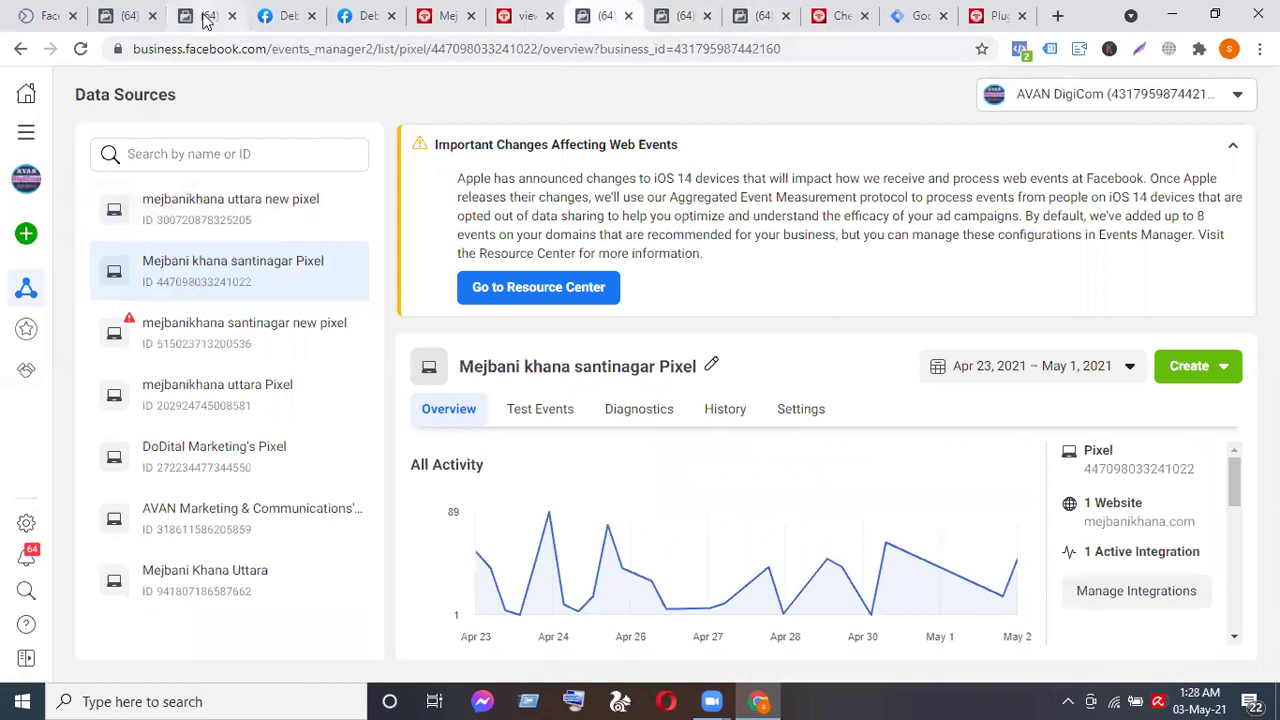
left_click(205, 18)
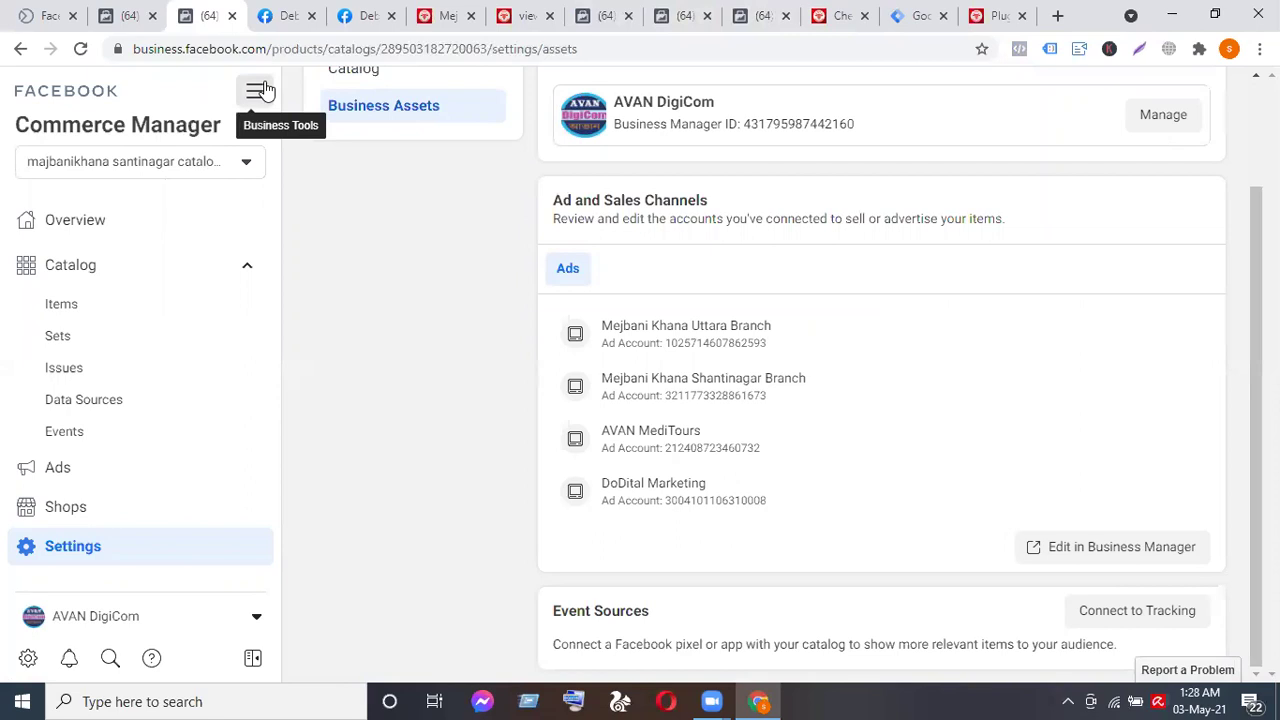
left_click(258, 91)
scroll(590, 150, "down", 1)
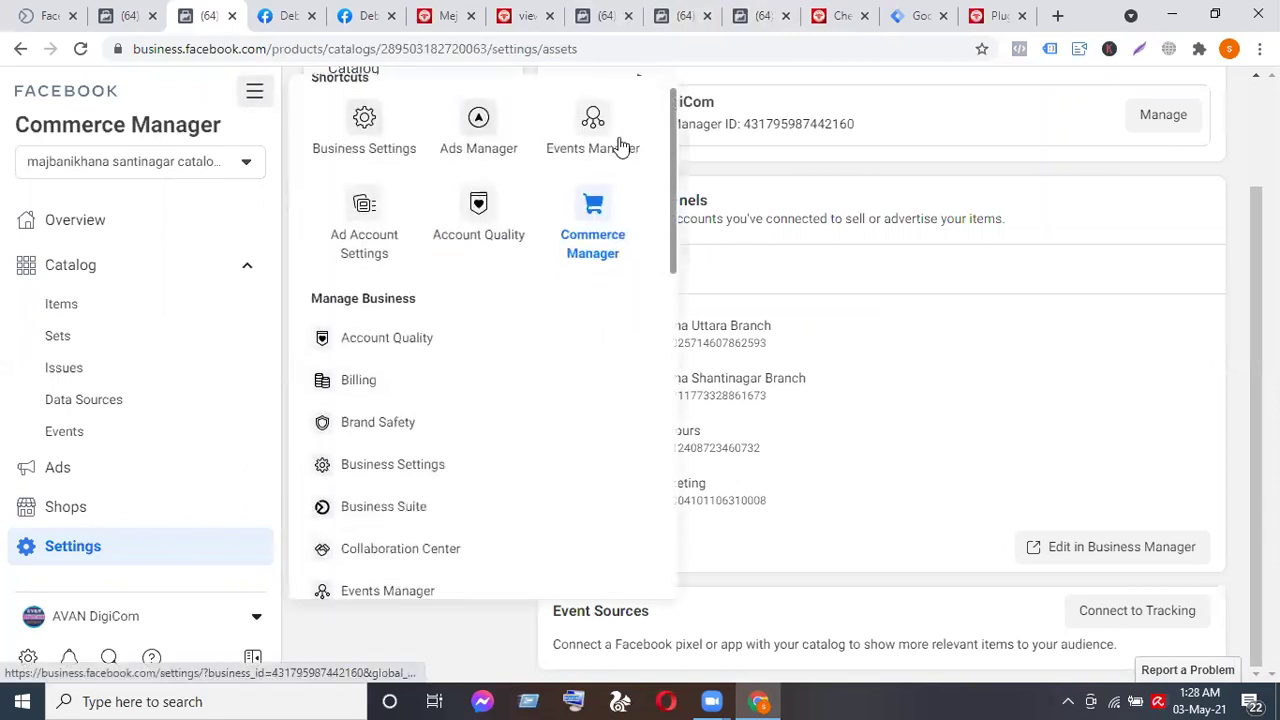
right_click(614, 145)
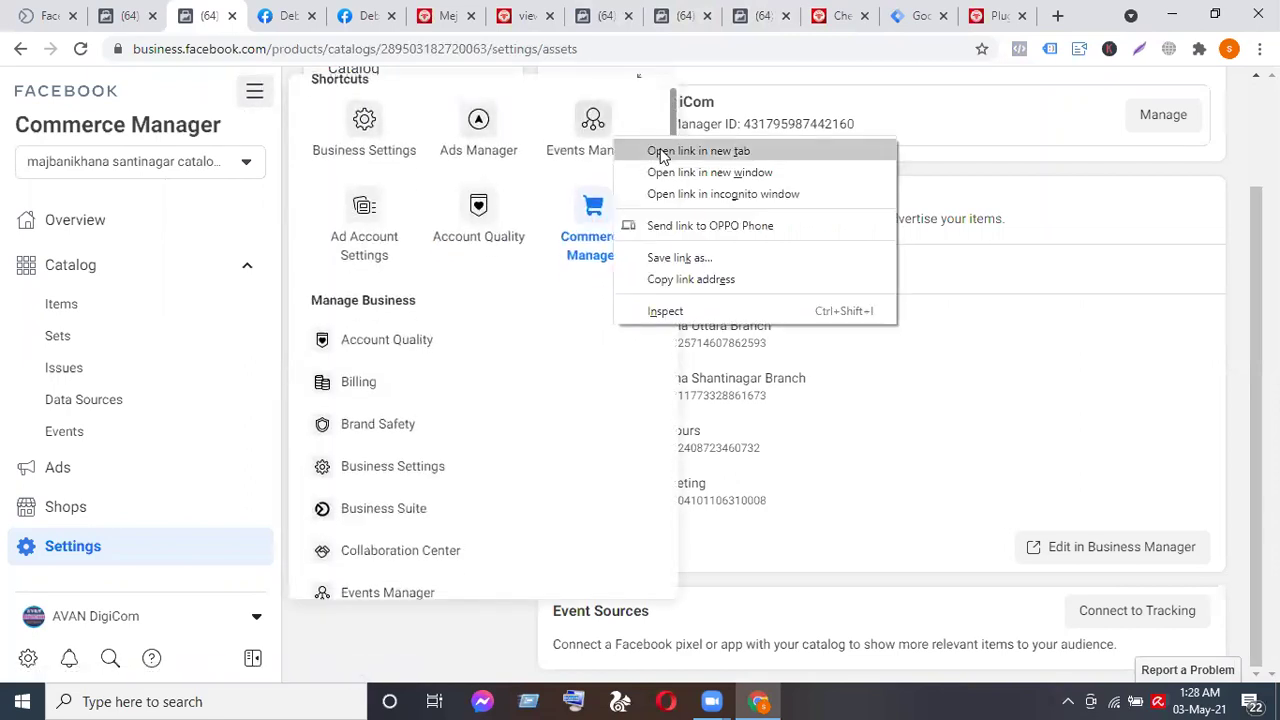
left_click(662, 153)
left_click(275, 16)
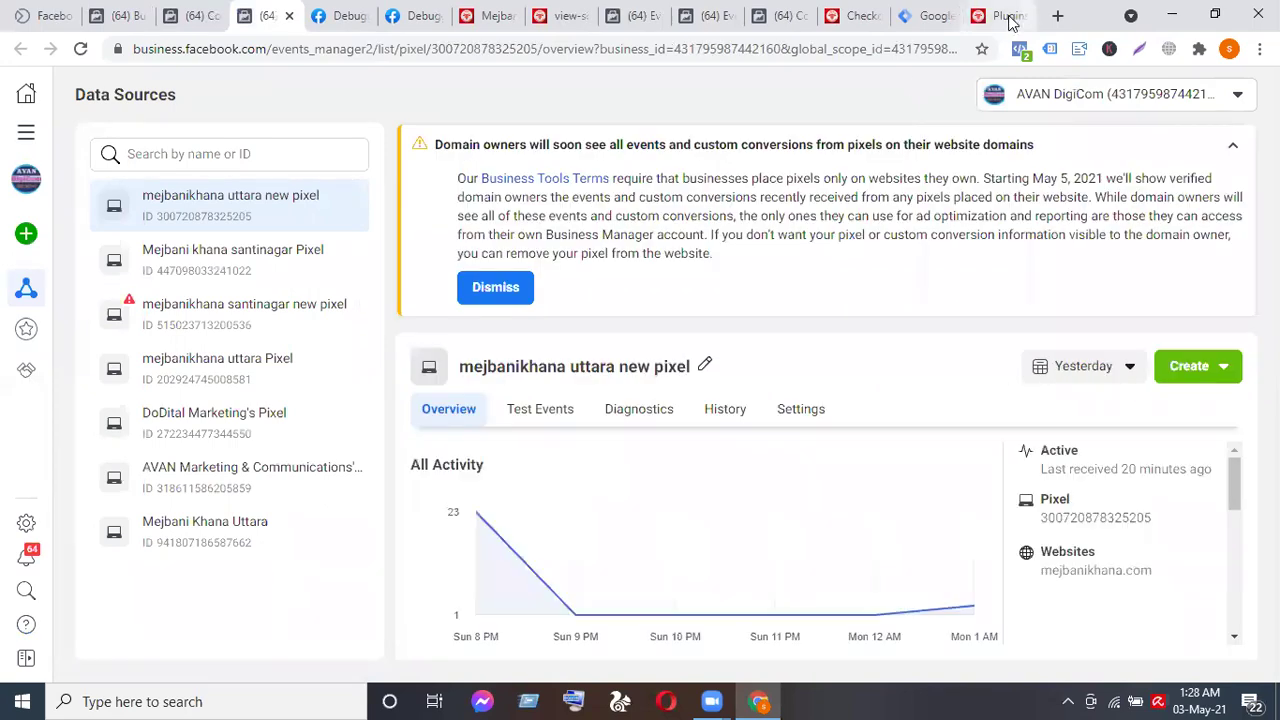
Check Facebook Pixel Helper again on the order confirmation page.
left_click(862, 15)
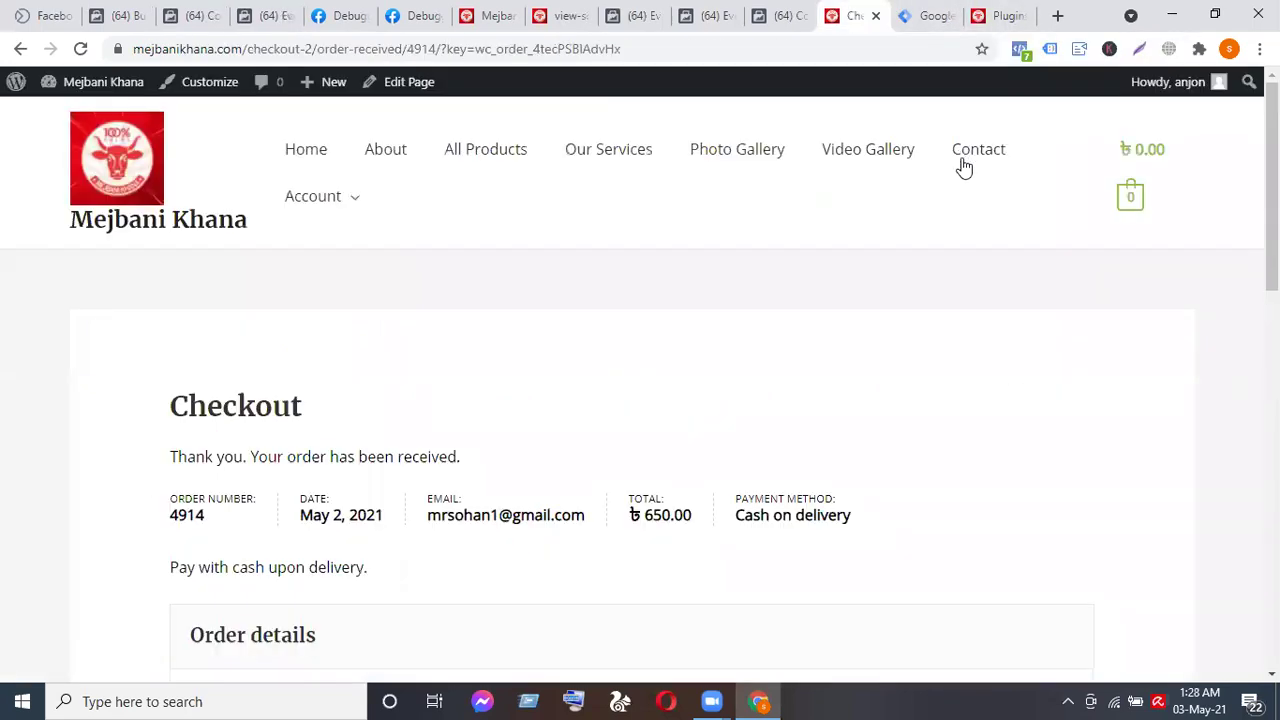
left_click(1023, 56)
left_click(1020, 50)
Open Test Events for the mejbanikhana uttara new pixel in Events Manager and find the website URL test.
left_click(276, 15)
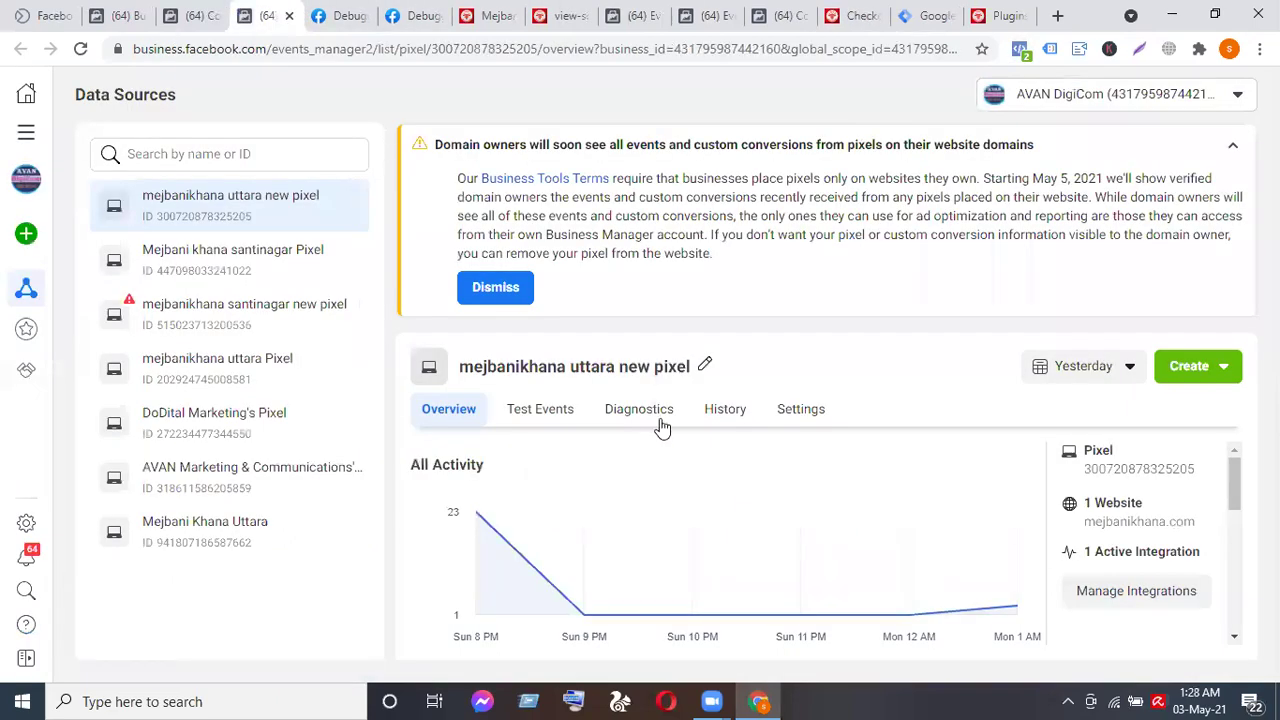
left_click(519, 411)
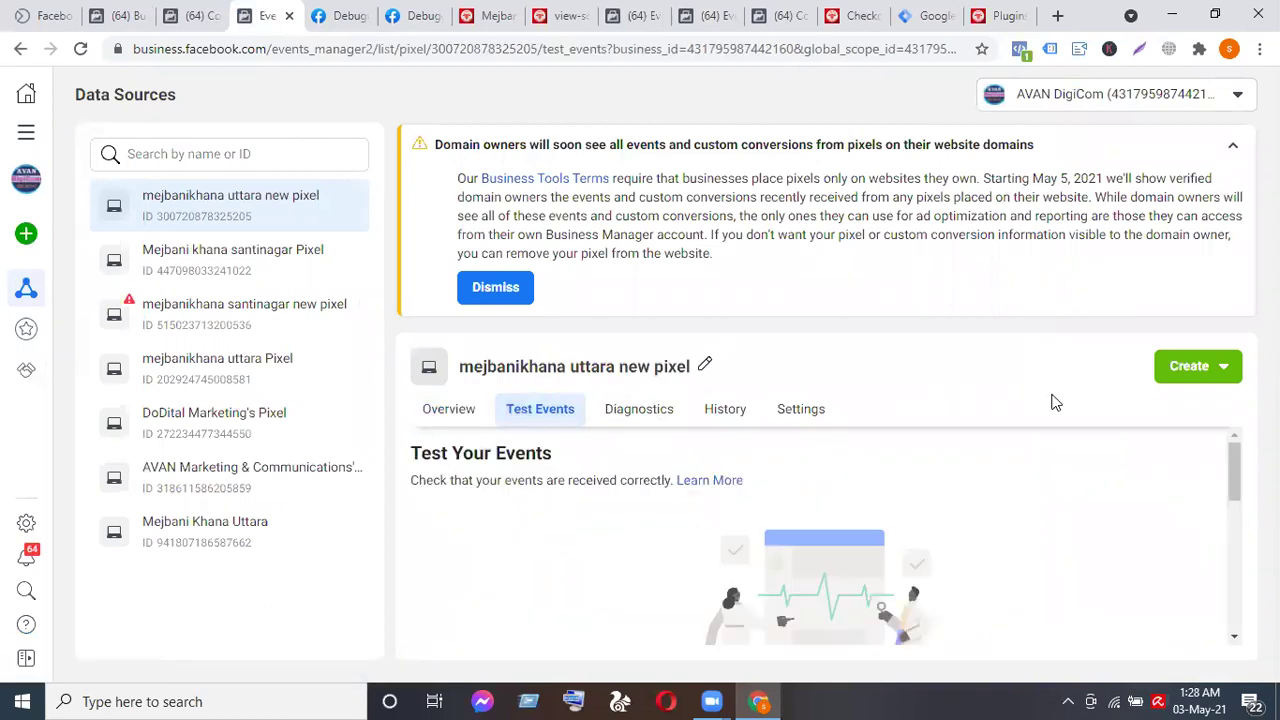
scroll(892, 568, "down", 5)
scroll(892, 568, "down", 5)
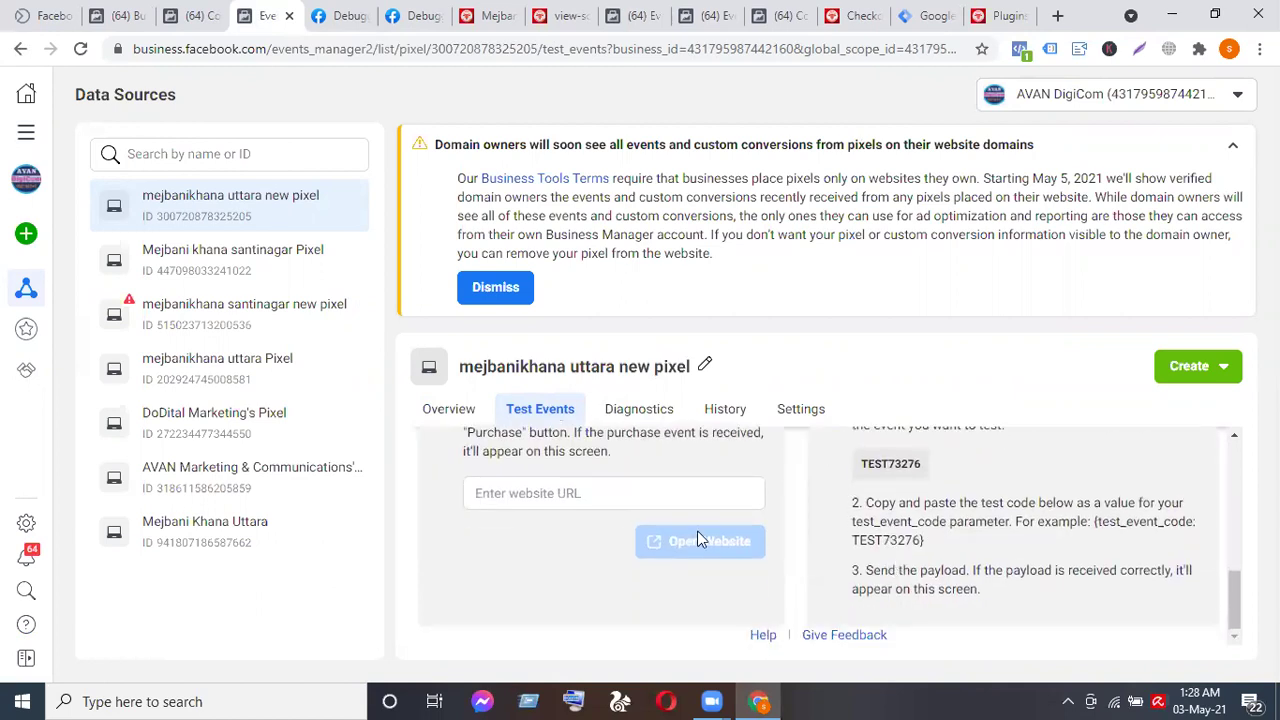
left_click(490, 17)
left_click(169, 47)
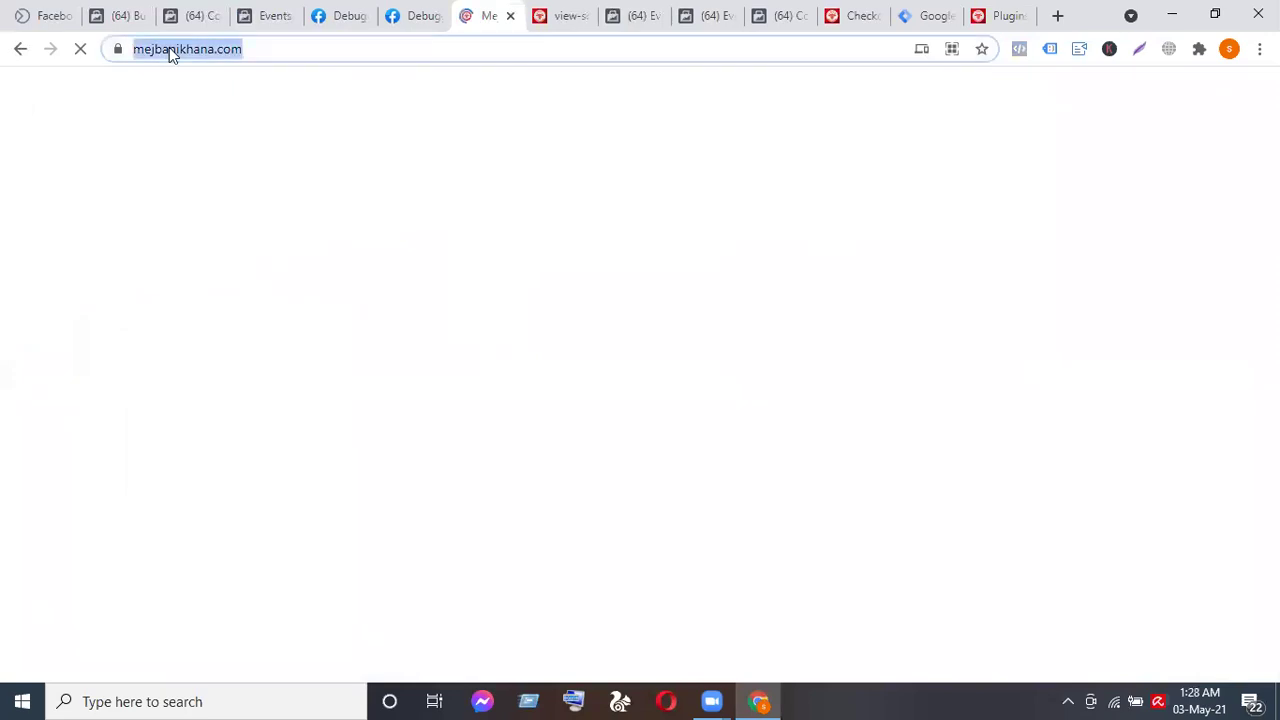
right_click(169, 47)
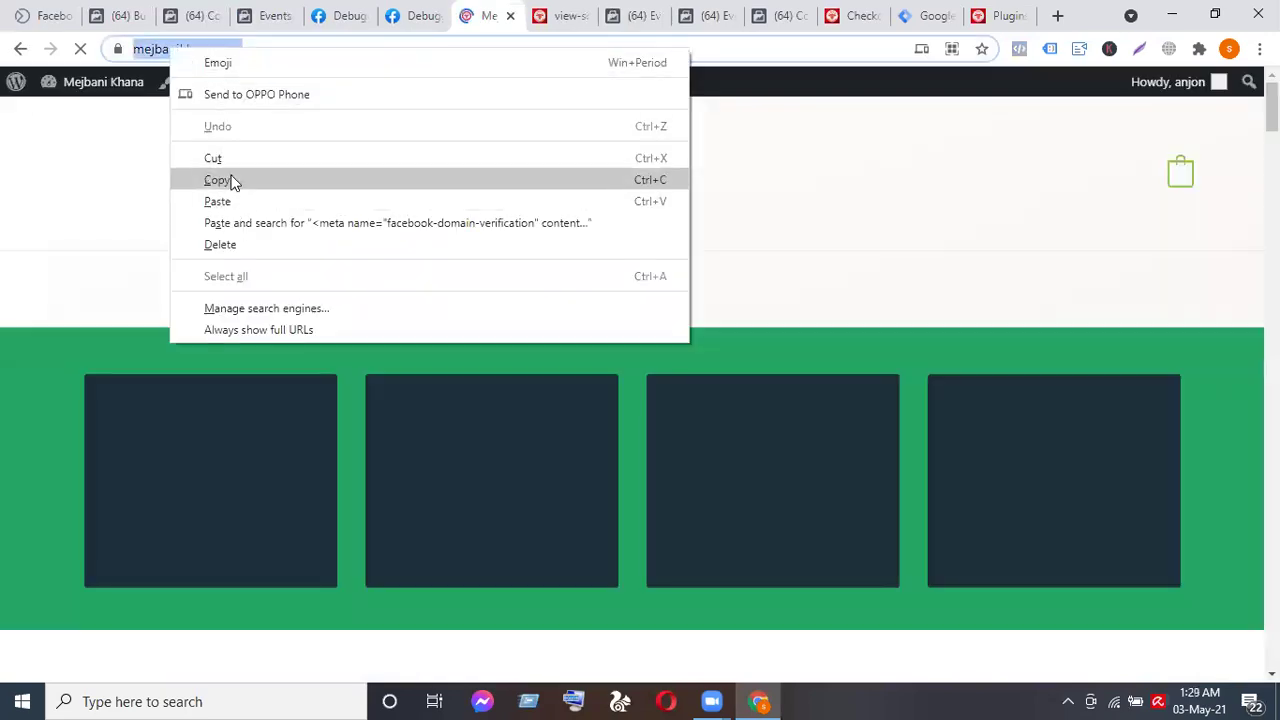
left_click(234, 180)
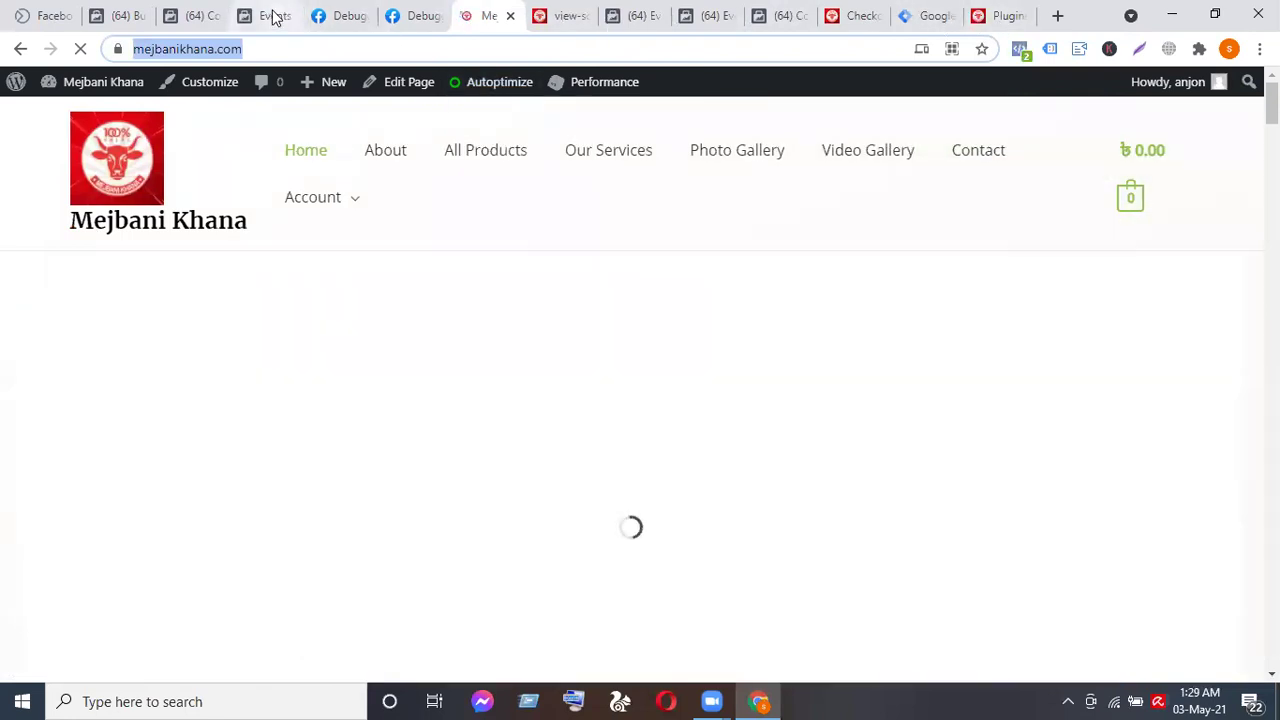
key("ctrl+4")
left_click(605, 483)
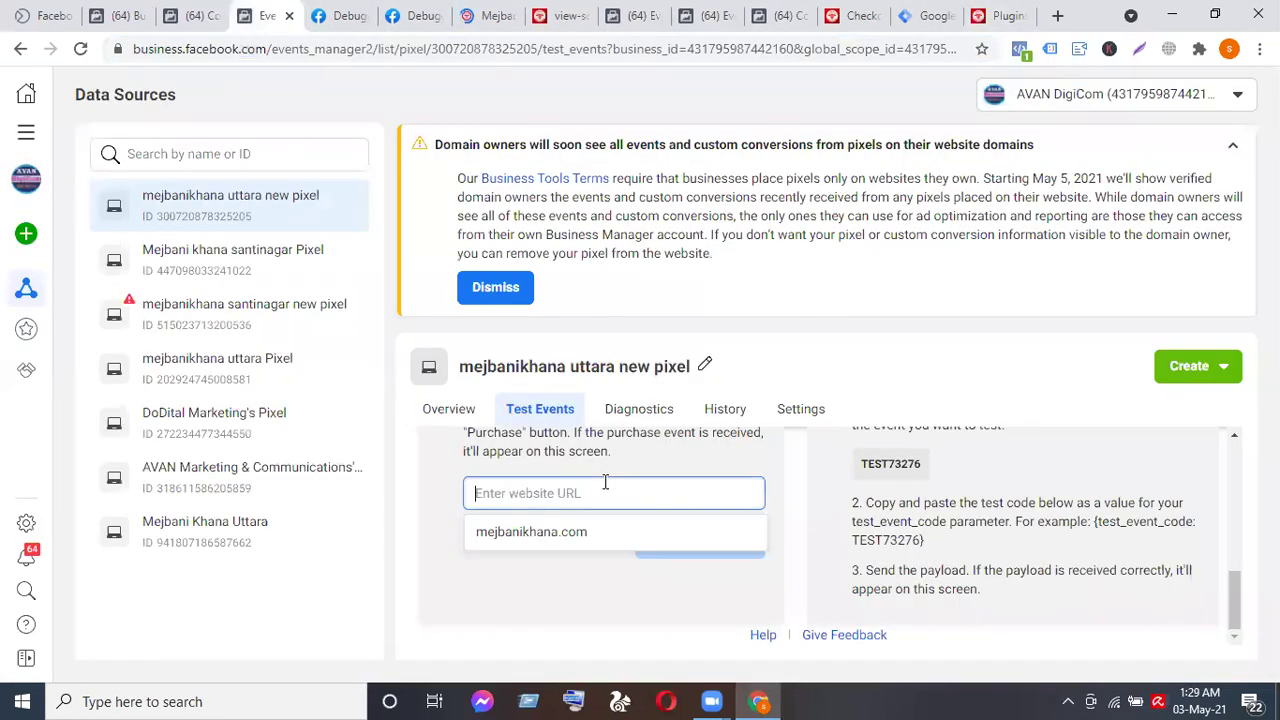
left_click(620, 531)
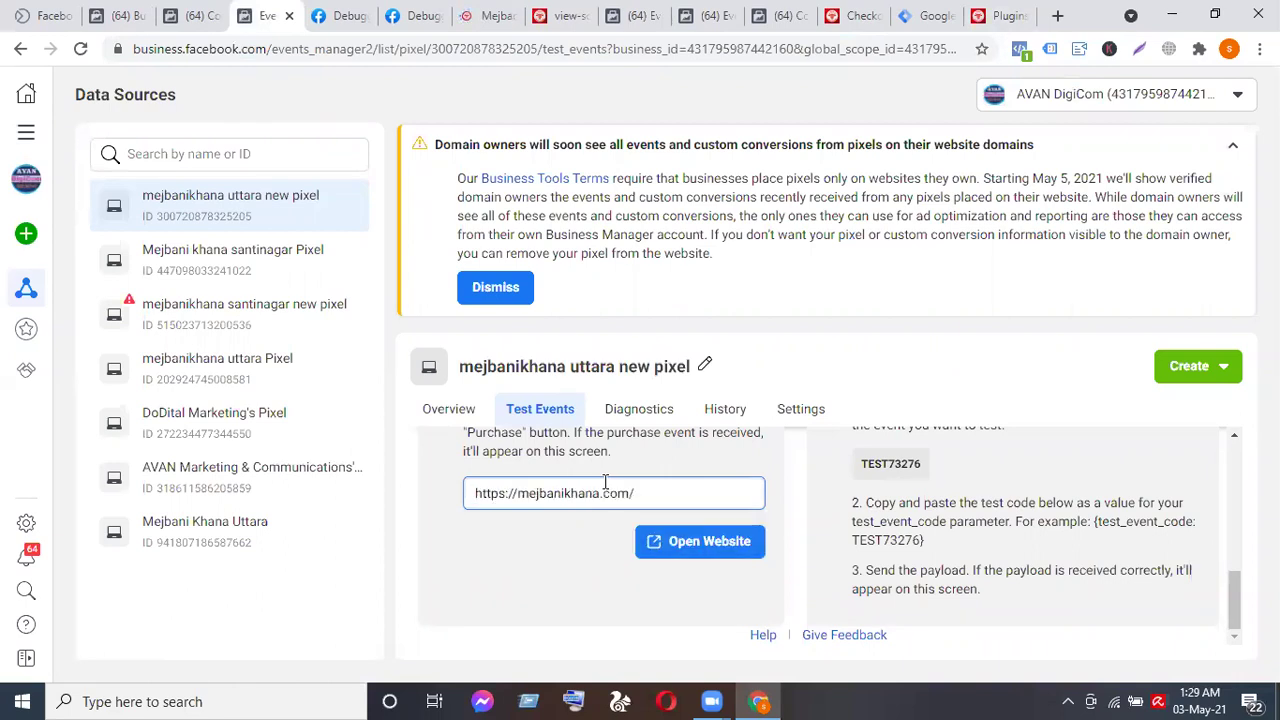
left_click(697, 553)
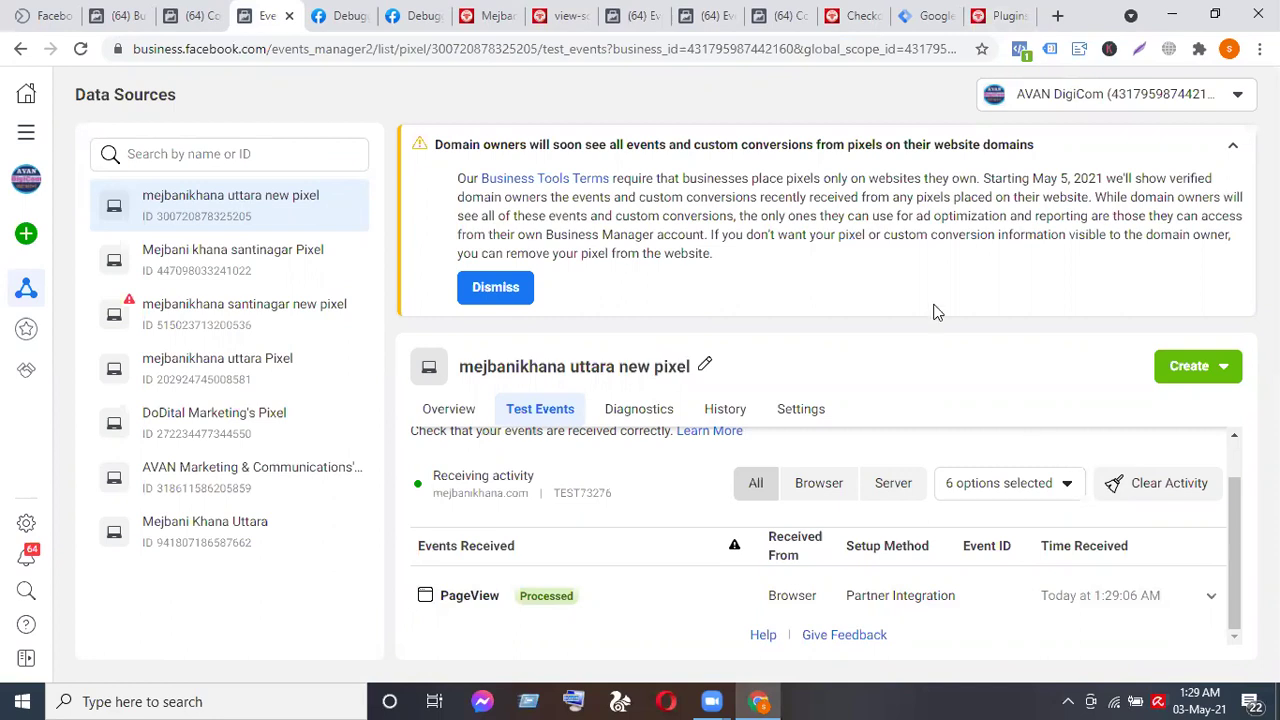
Switch back to the order confirmation page on mejbanikhana.com.
left_click(566, 17)
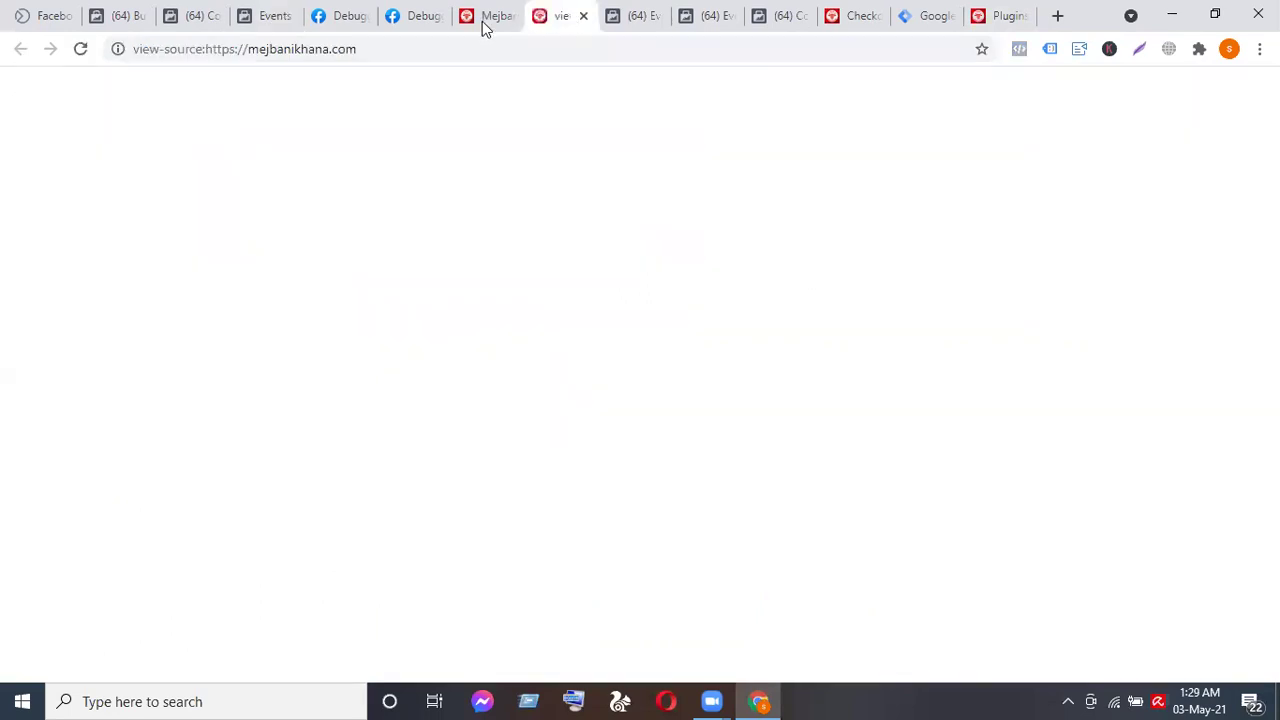
key("ctrl+shift+Tab")
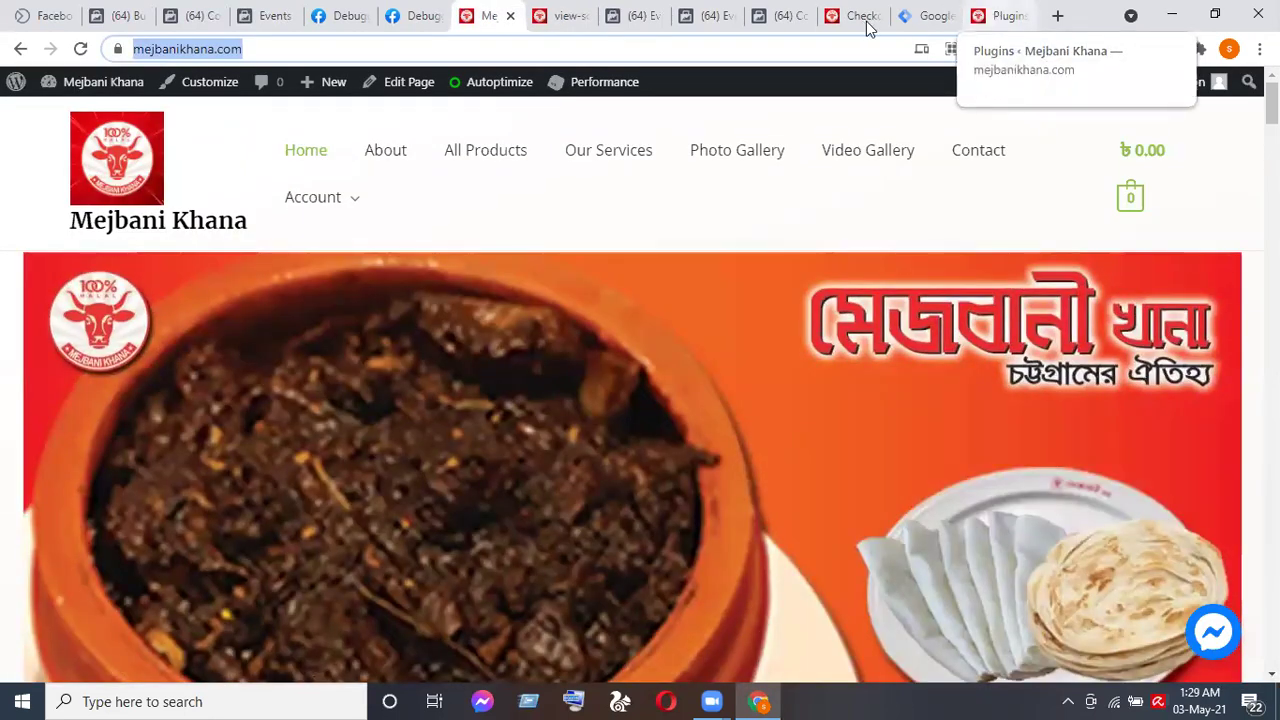
left_click(877, 26)
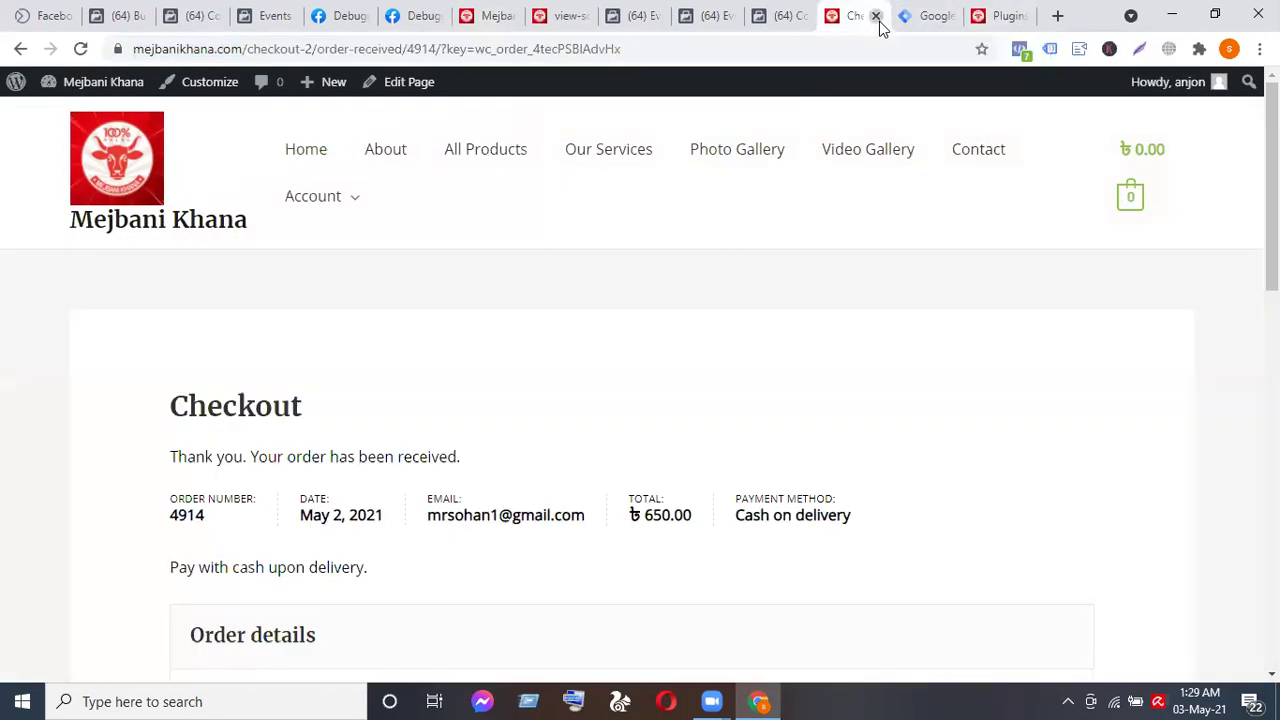
Close the browser tabs with the earlier order confirmation, the WordPress Plugins page and the mejbanikhana.com page source.
left_click(877, 18)
left_click(944, 24)
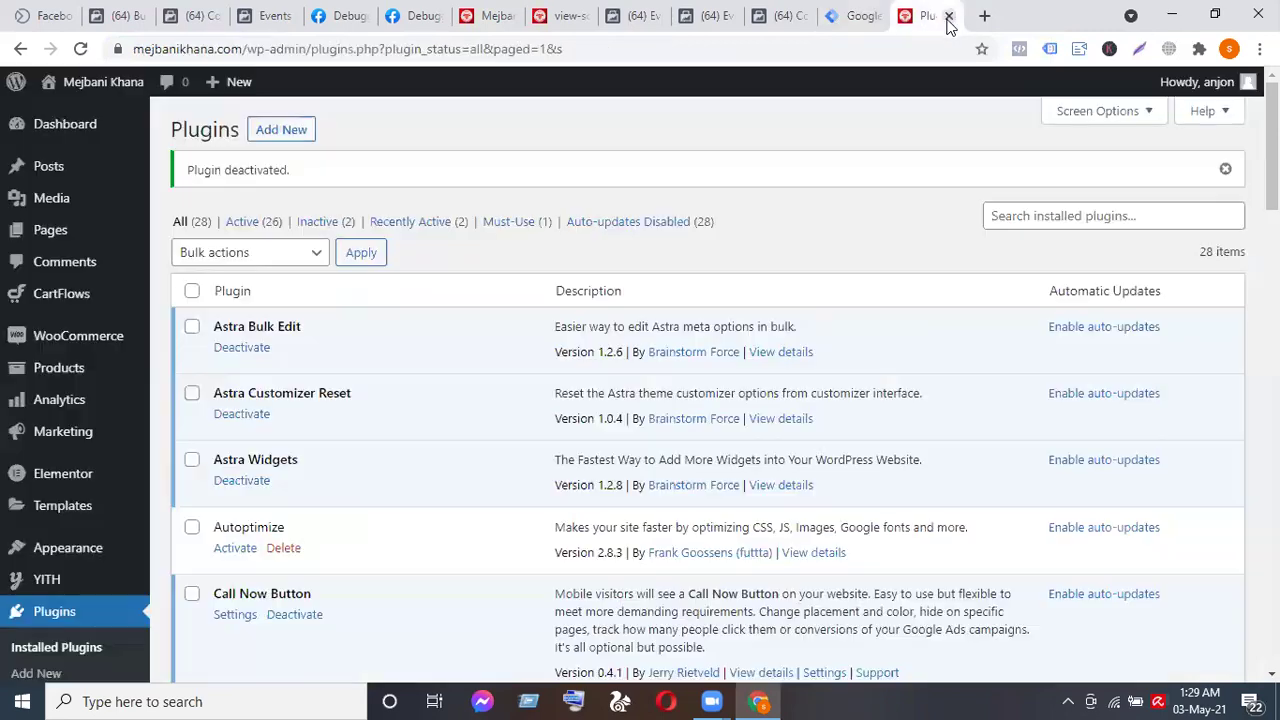
left_click(947, 17)
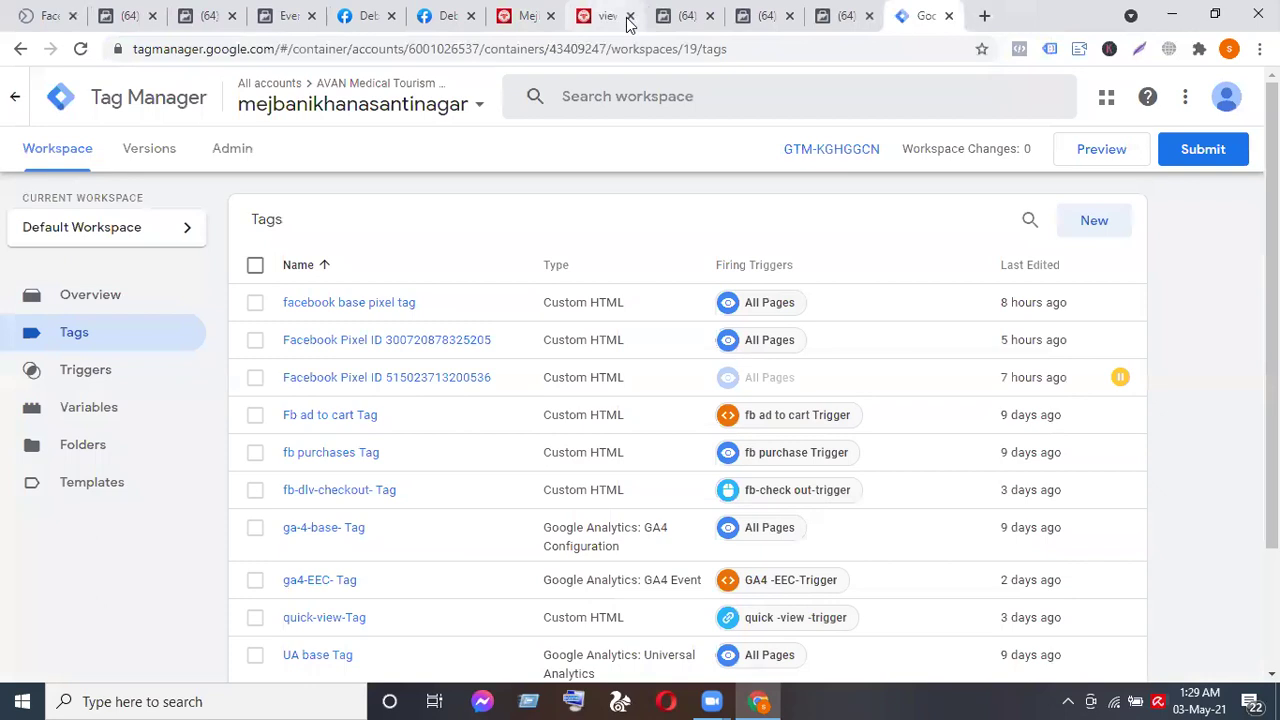
left_click(627, 24)
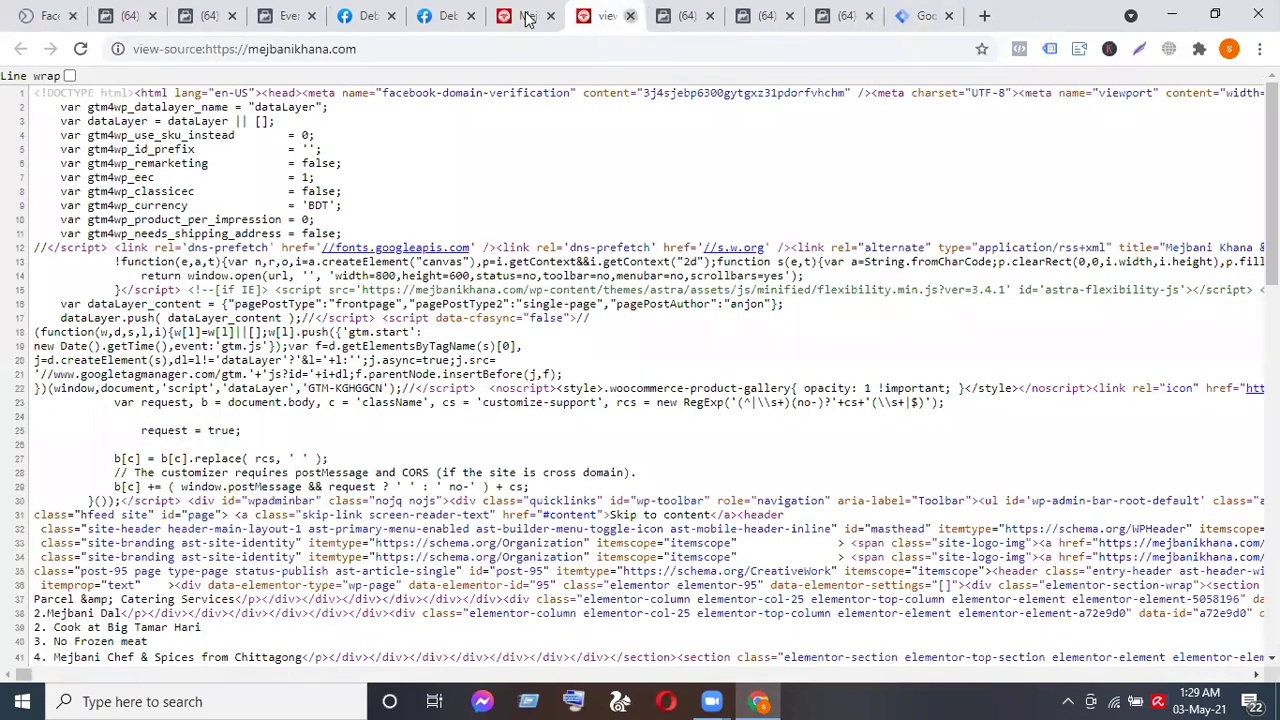
key("ctrl+w")
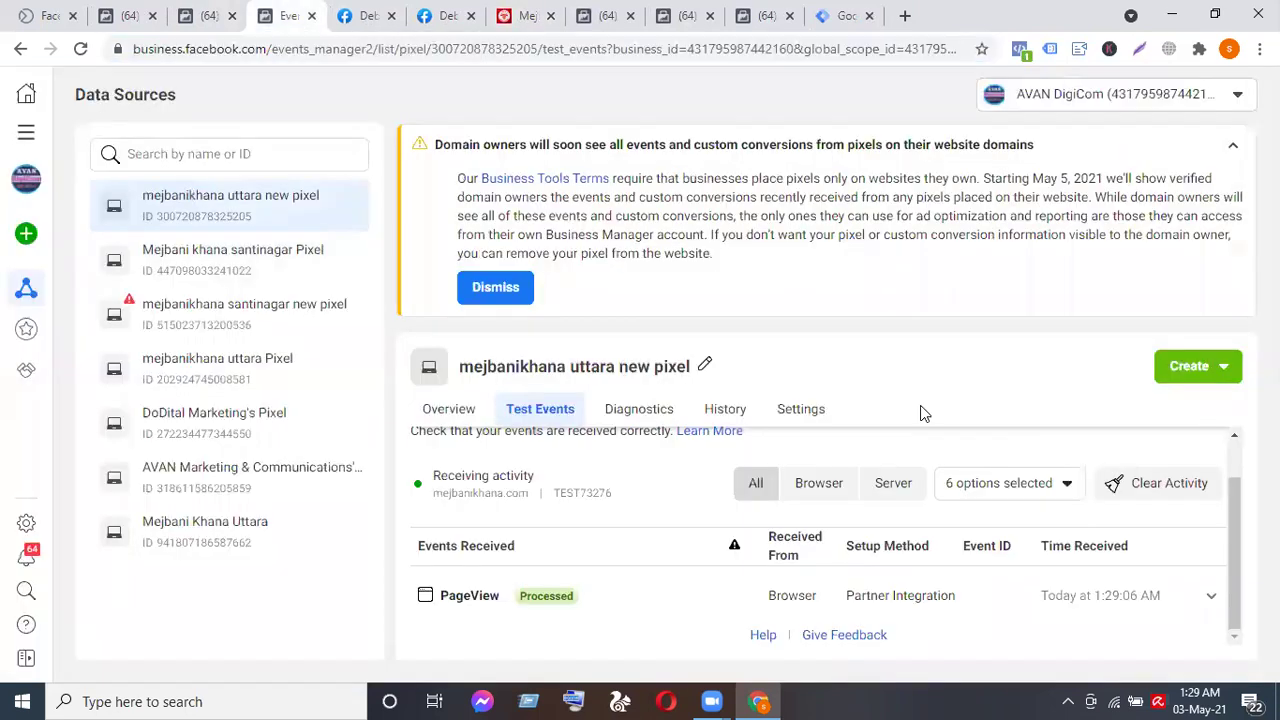
Return to Test Events for the mejbanikhana uttara new pixel and clear the recorded session activity.
left_click(287, 16)
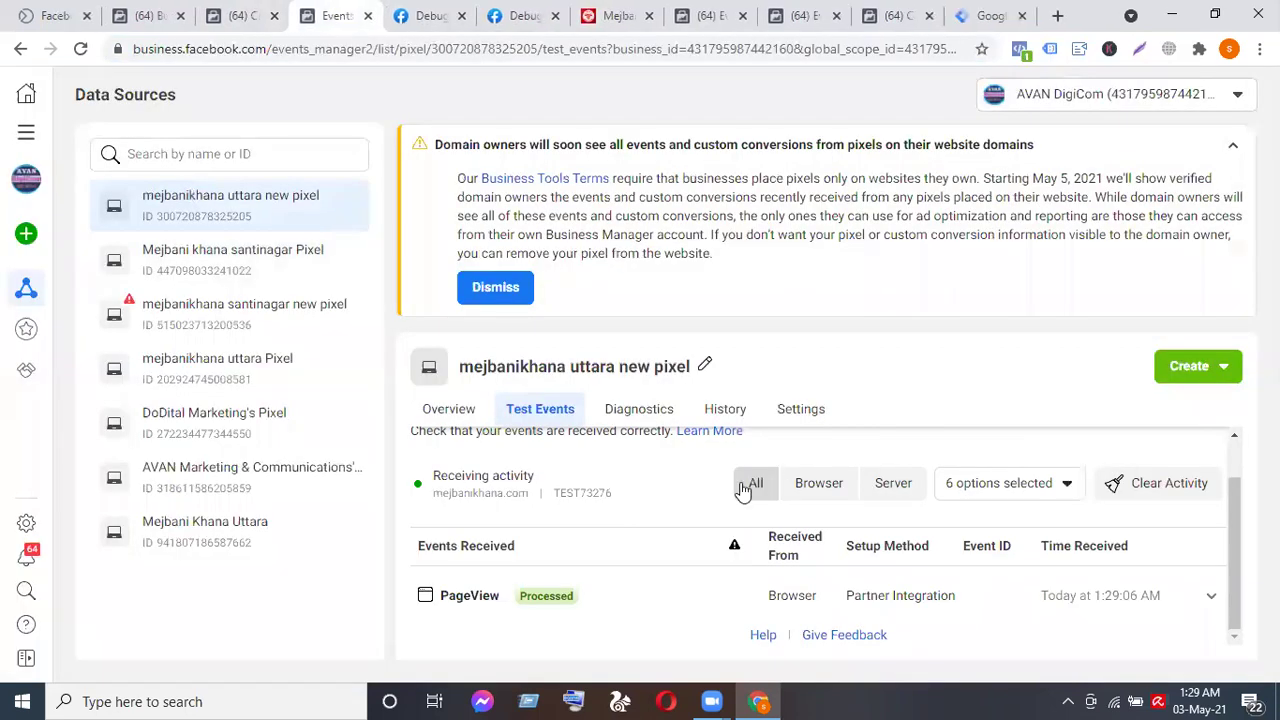
left_click(538, 412)
left_click(538, 412)
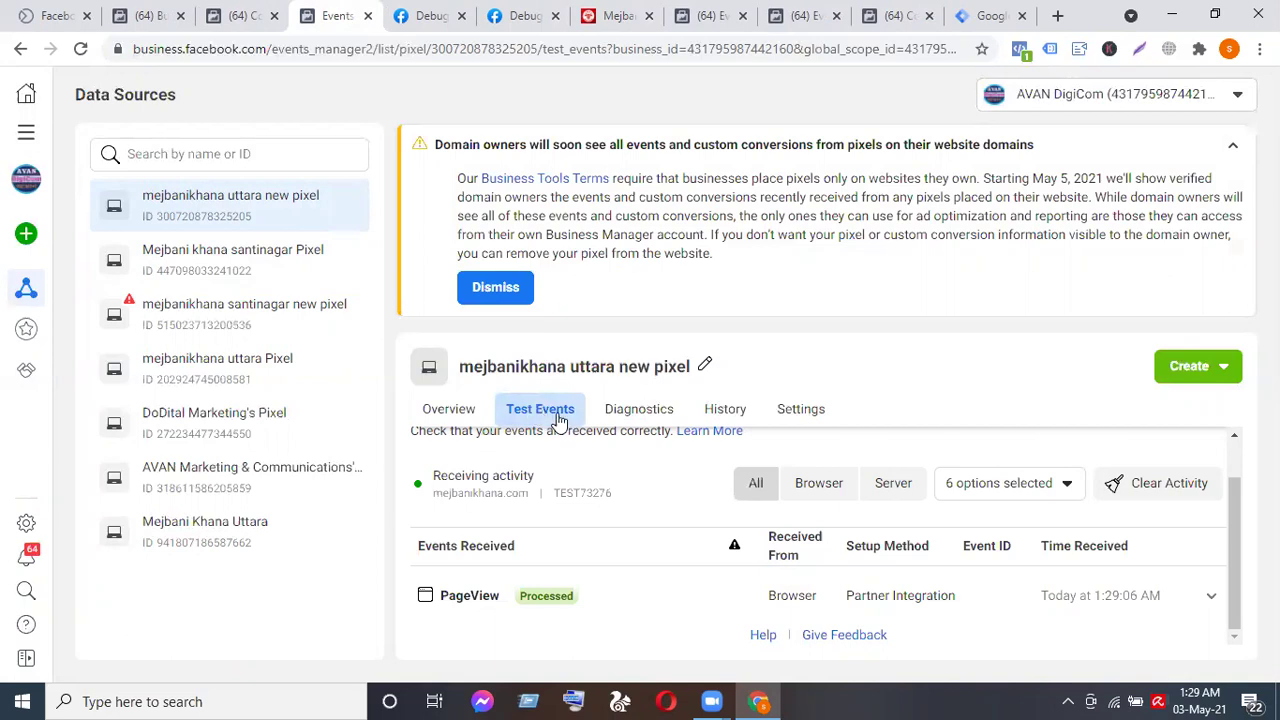
left_click(1128, 485)
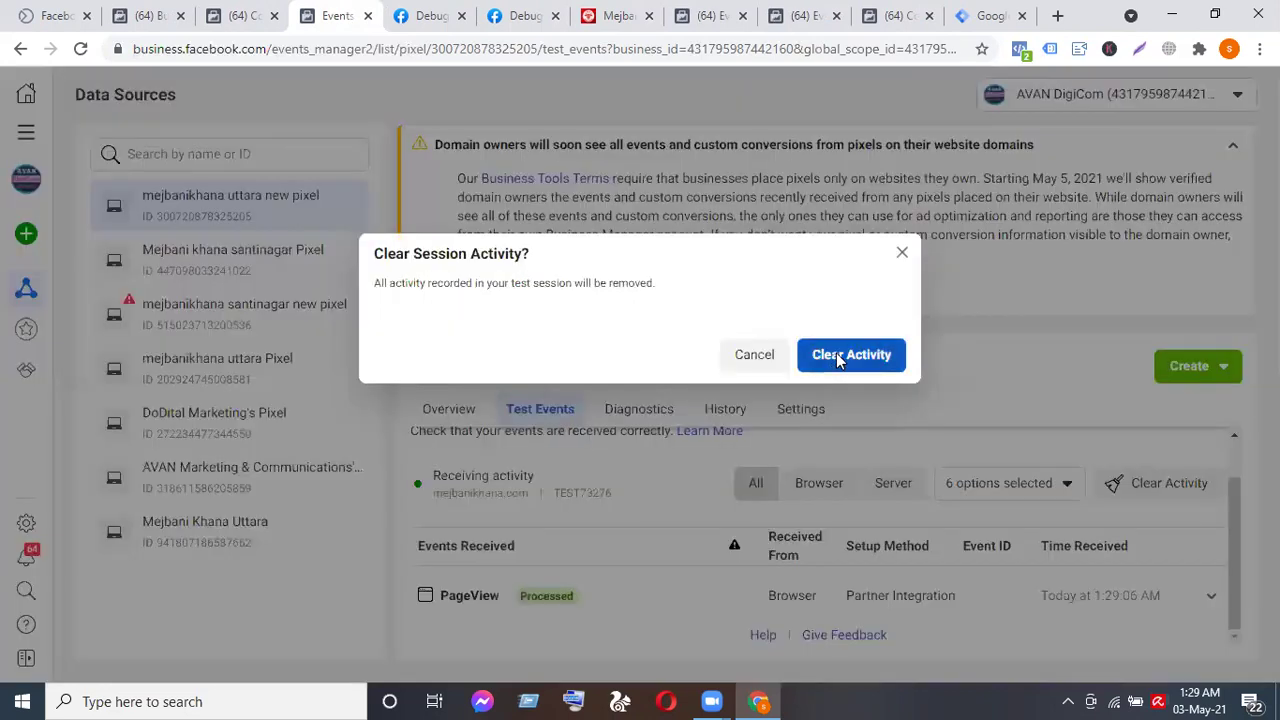
left_click(837, 355)
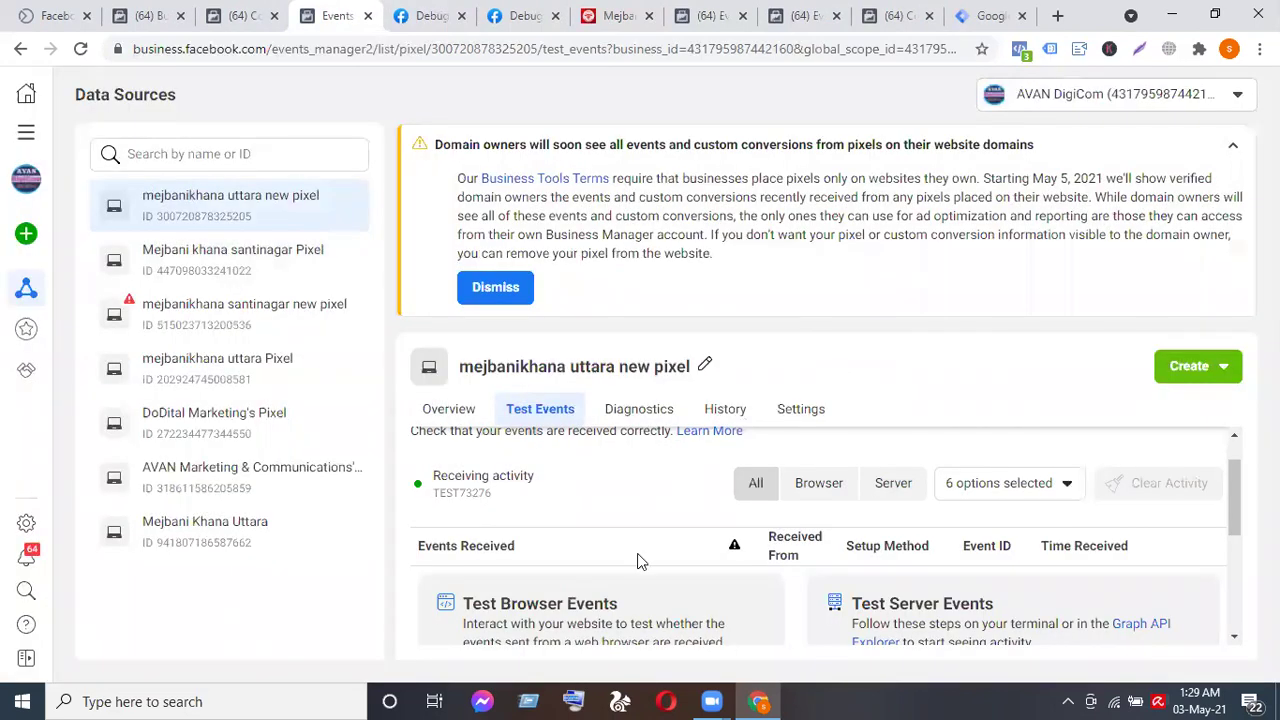
scroll(640, 558, "down", 3)
scroll(639, 553, "down", 1)
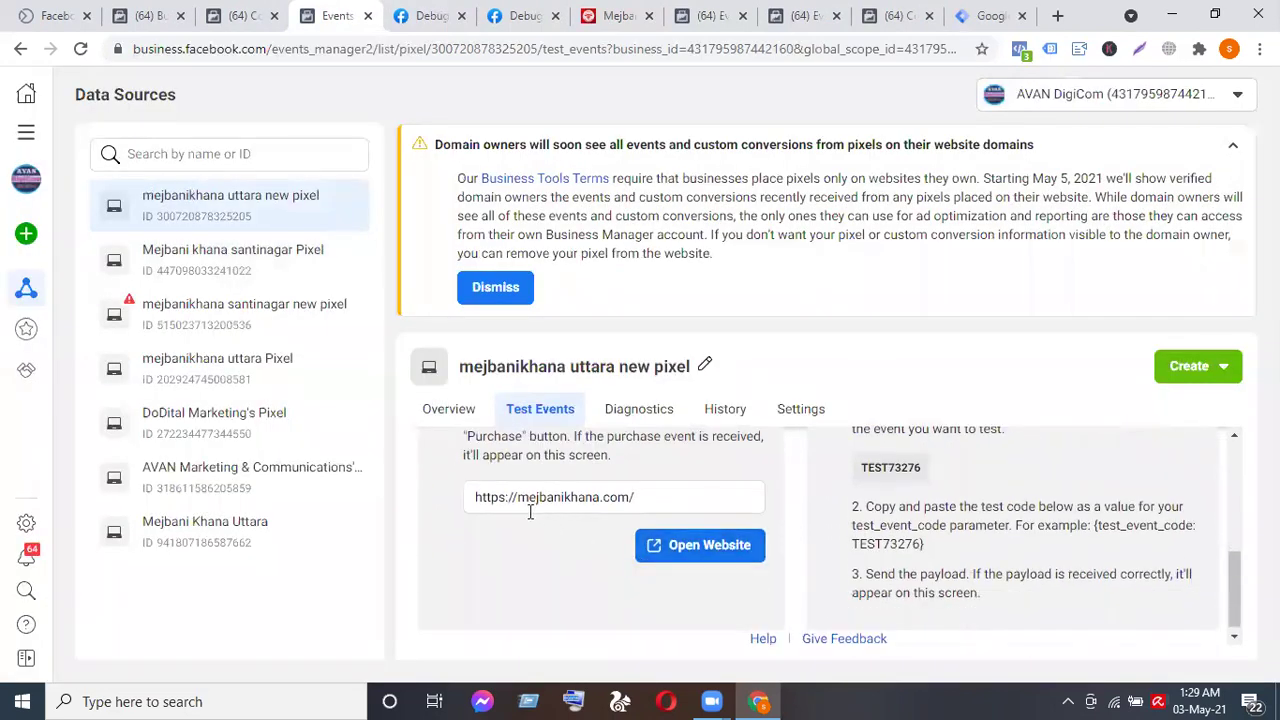
left_click(680, 560)
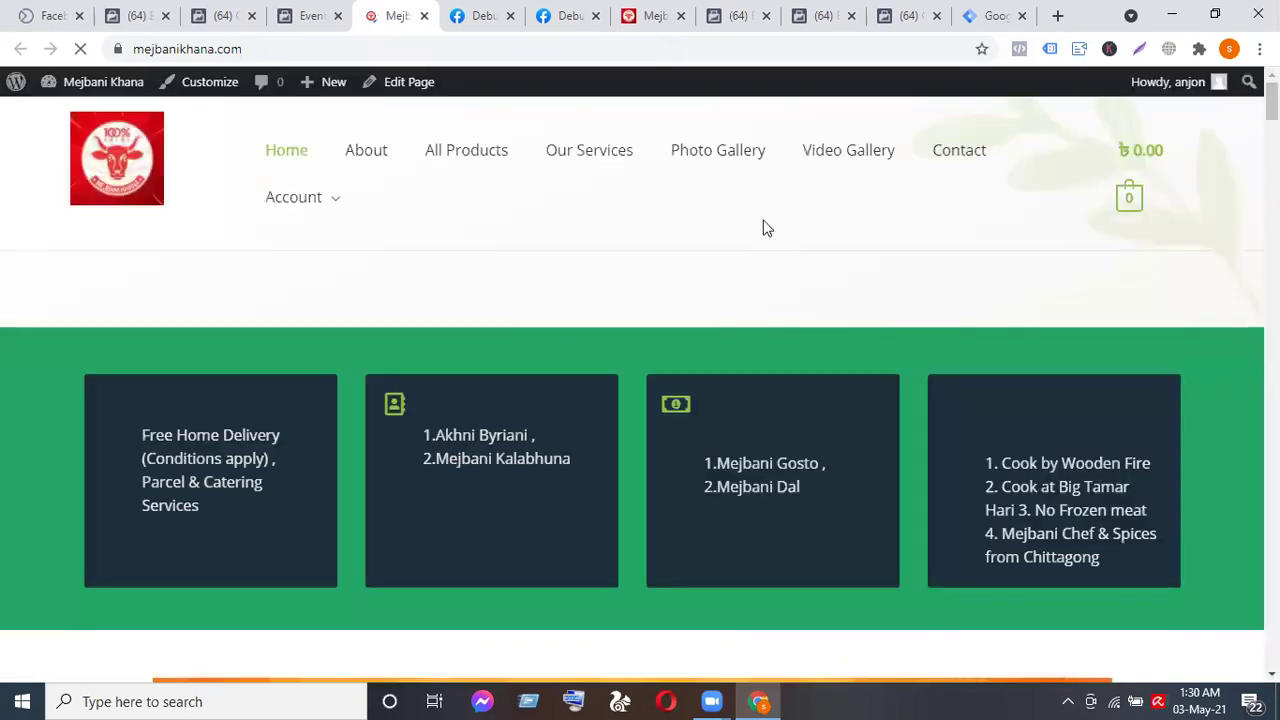
Open the মেজবানী গোস্ত product under Best Selling Products, choose the 1 kg- 1400tk option, and add it to the cart.
scroll(763, 228, "down", 1)
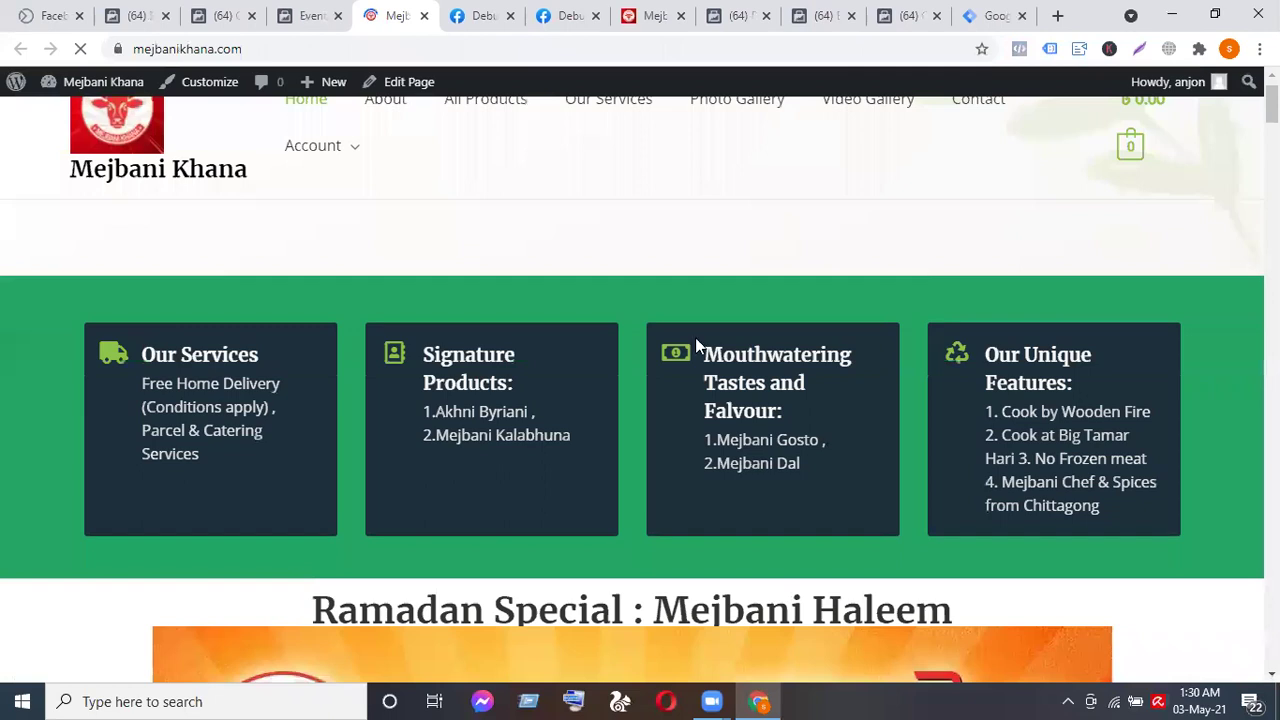
scroll(639, 454, "down", 12)
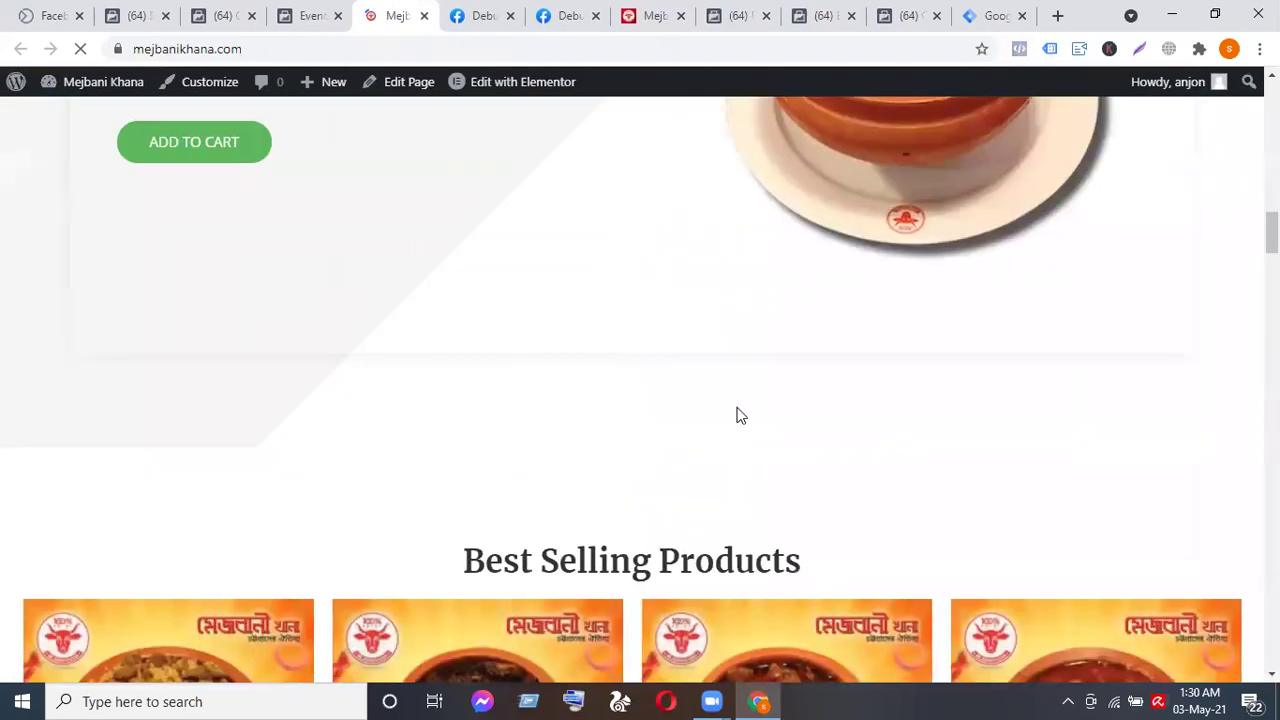
scroll(703, 389, "down", 4)
scroll(721, 374, "down", 3)
left_click(721, 374)
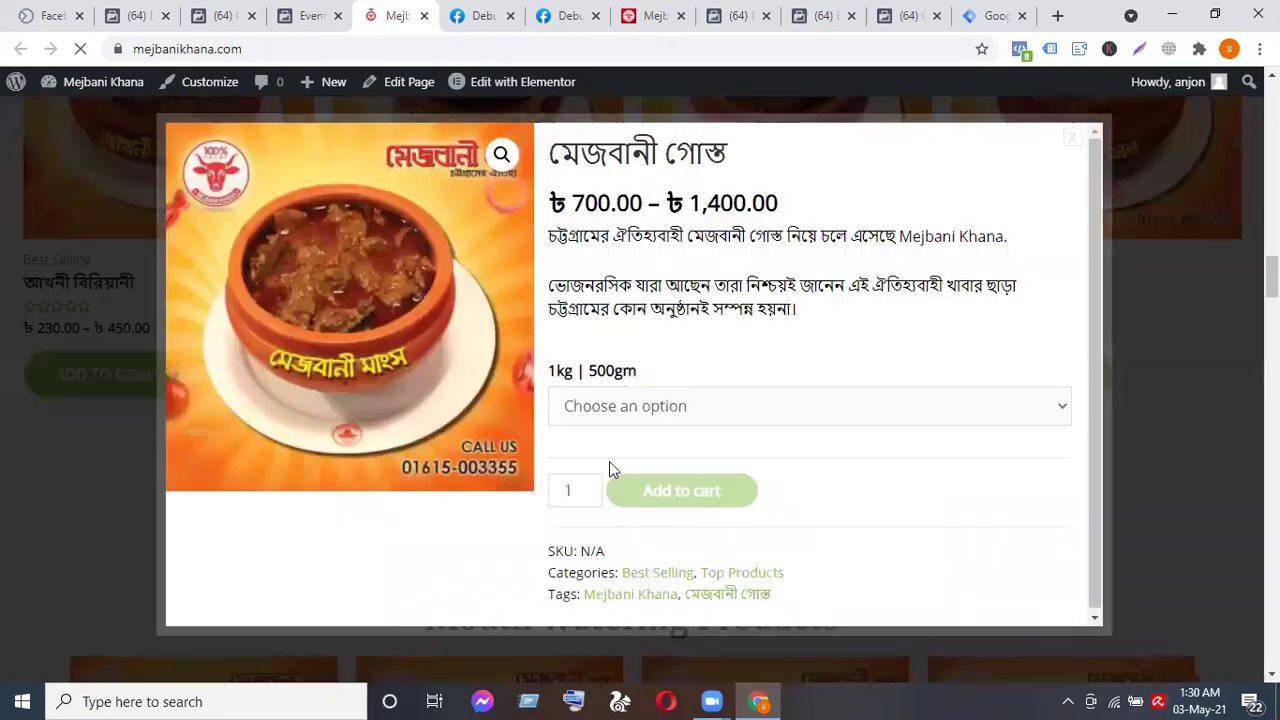
left_click(609, 406)
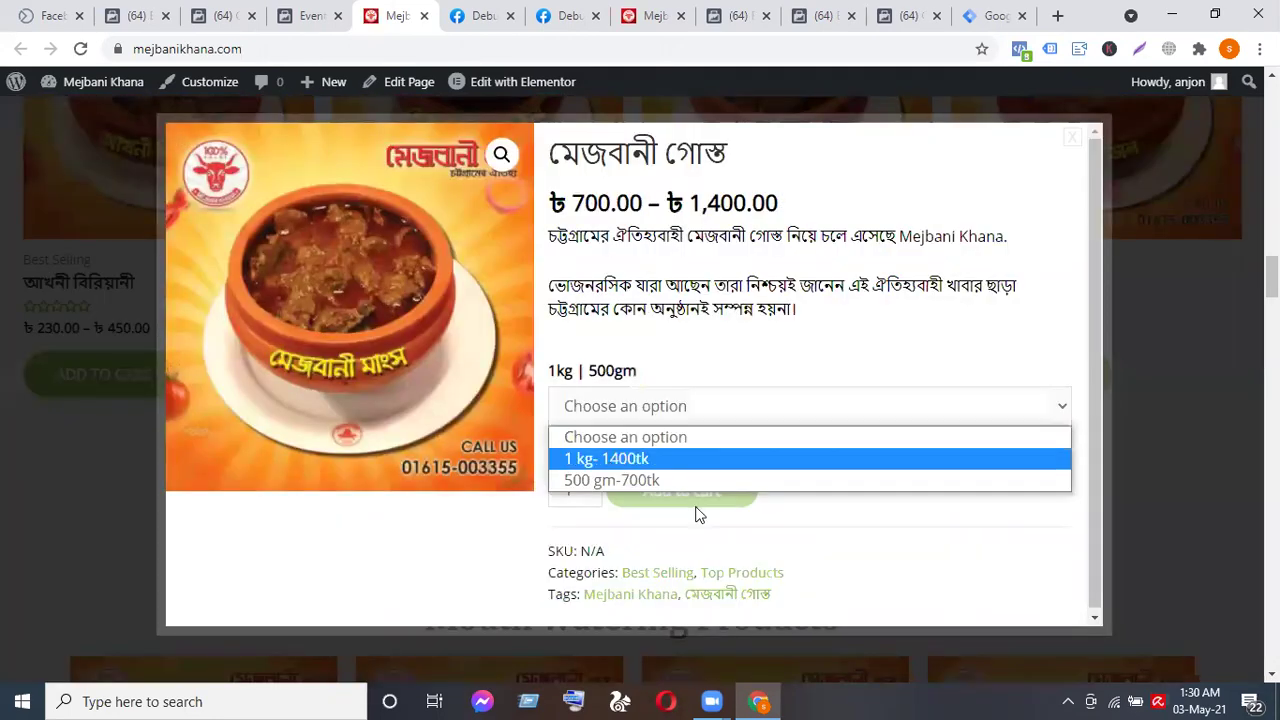
left_click(650, 457)
left_click(668, 556)
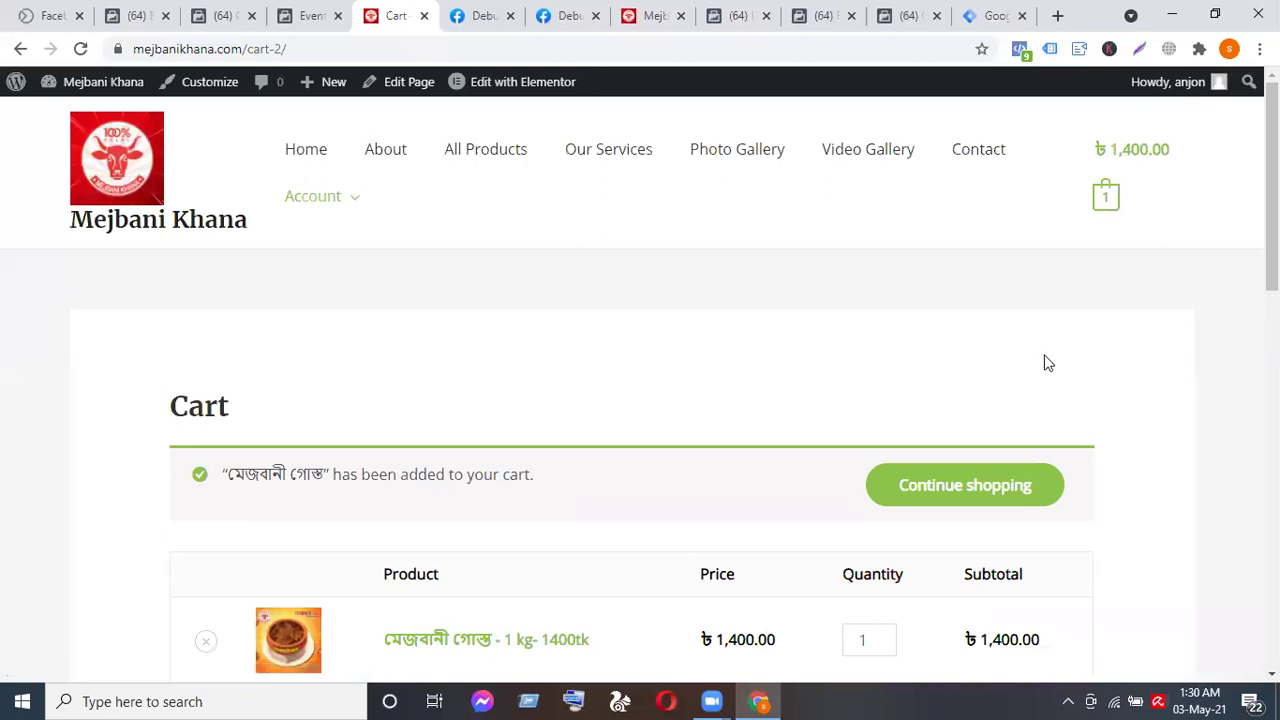
Review the cart contents and totals with Inside Dhaka shipping, and proceed to checkout.
scroll(1076, 356, "down", 3)
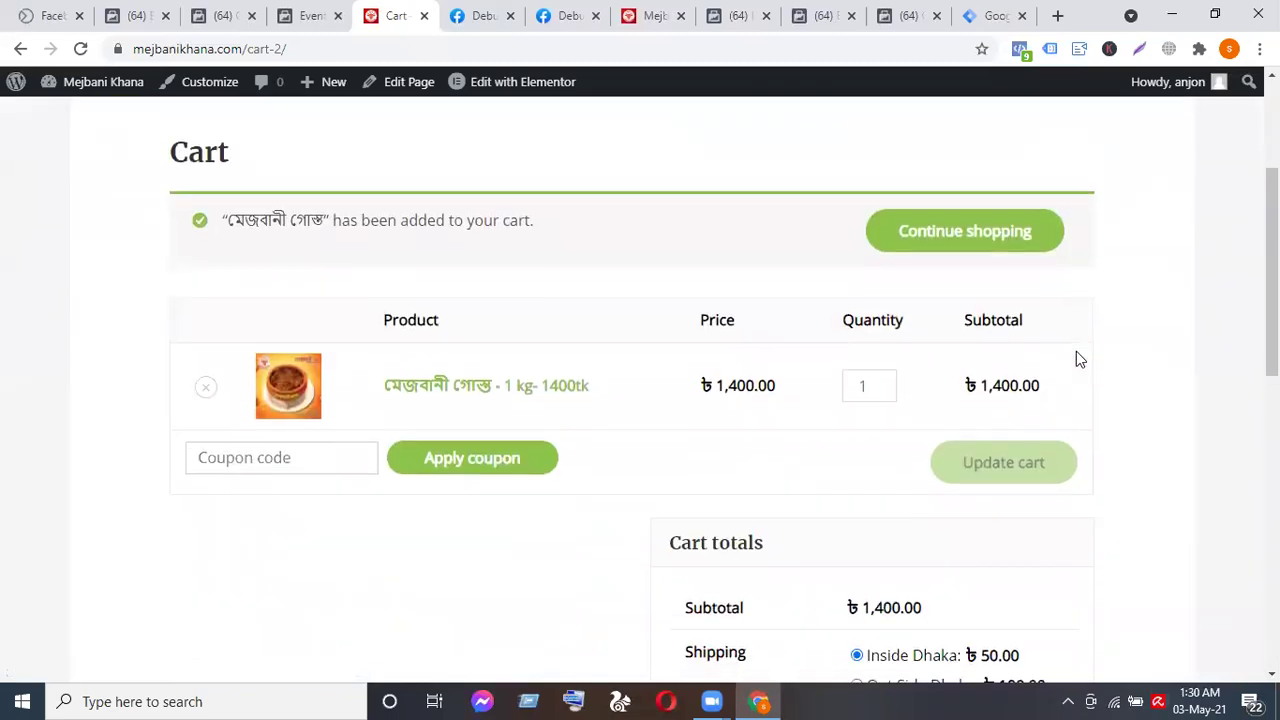
scroll(1133, 432, "down", 2)
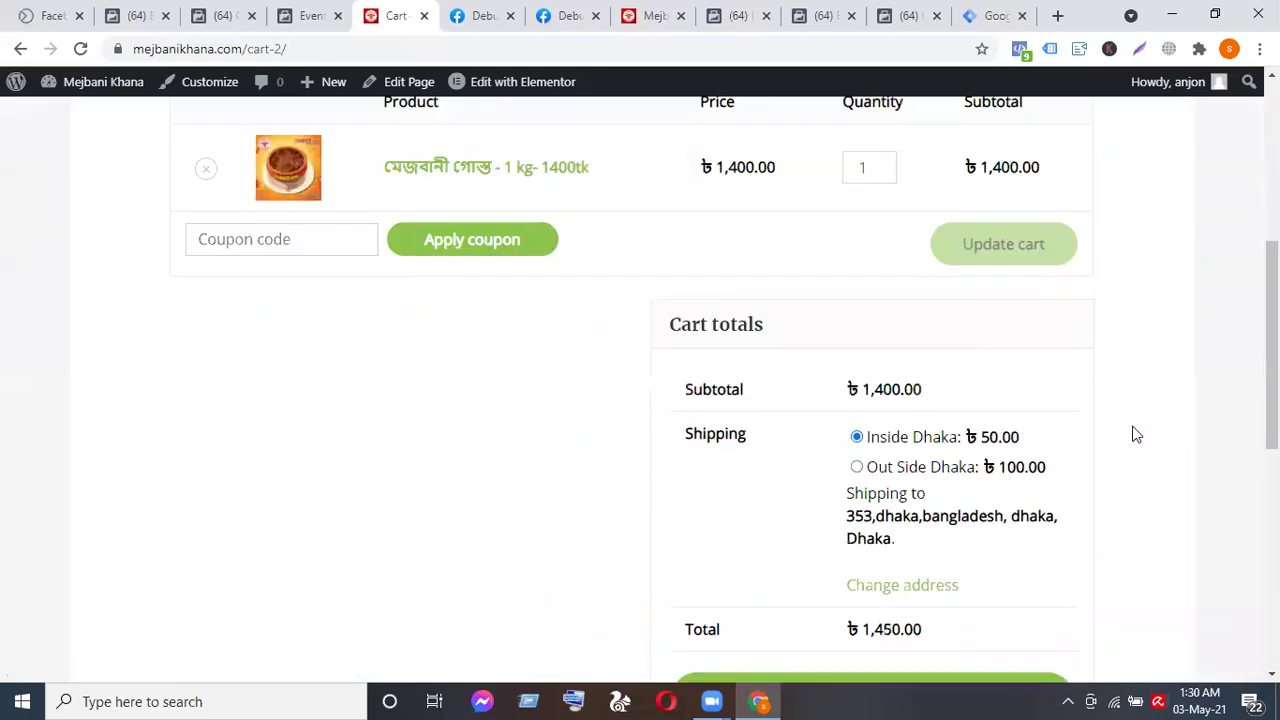
scroll(1133, 434, "down", 3)
scroll(1131, 434, "up", 8)
scroll(1136, 434, "down", 5)
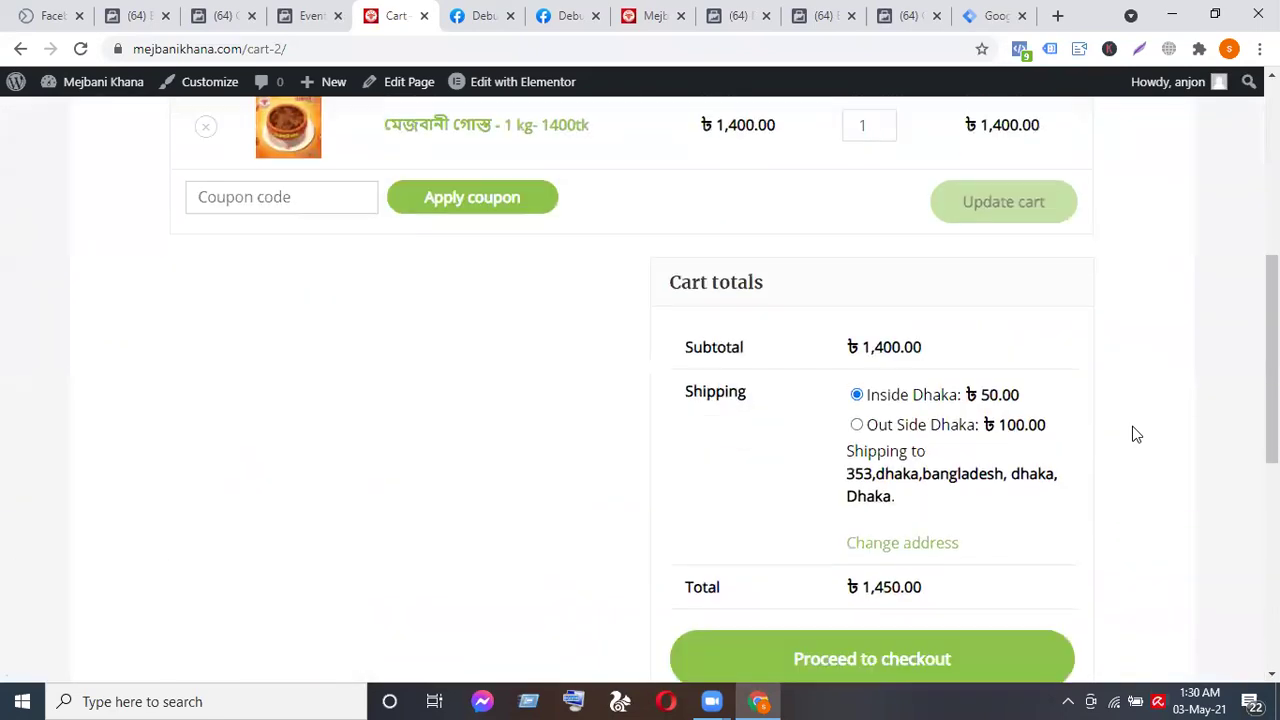
scroll(1134, 434, "down", 3)
left_click(857, 397)
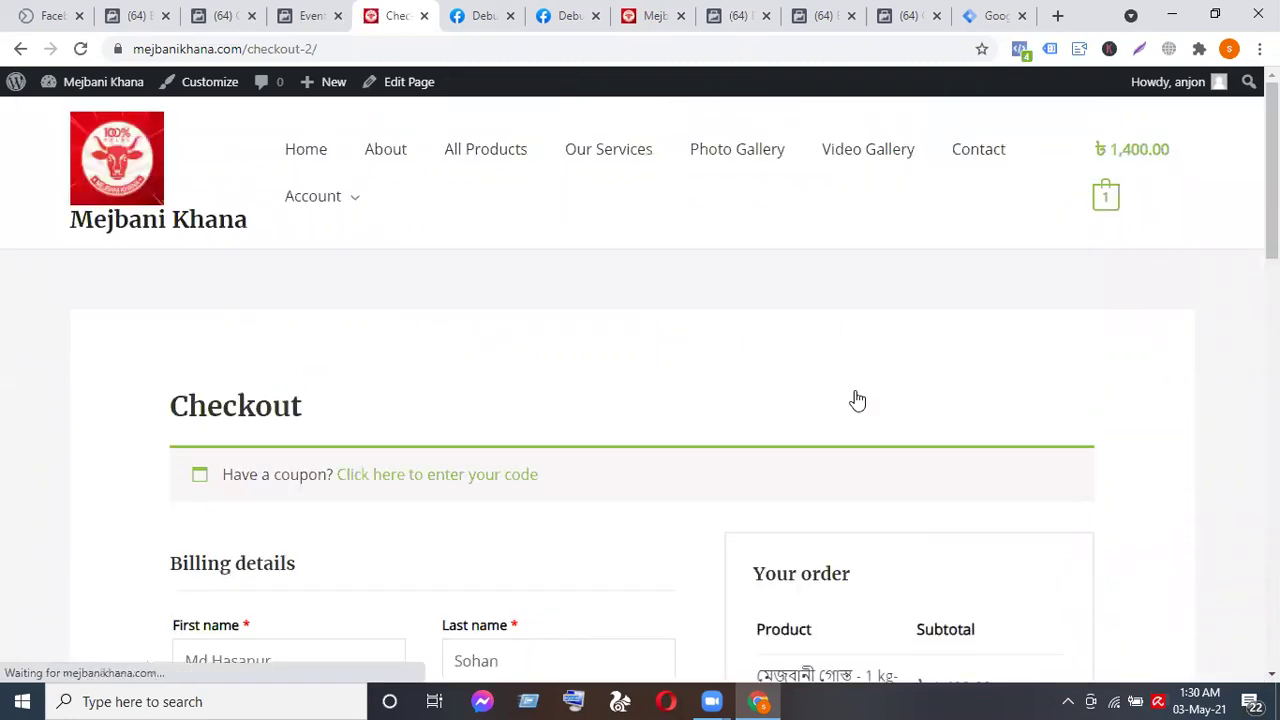
Place the order with the prefilled billing details and cash on delivery.
scroll(857, 400, "down", 5)
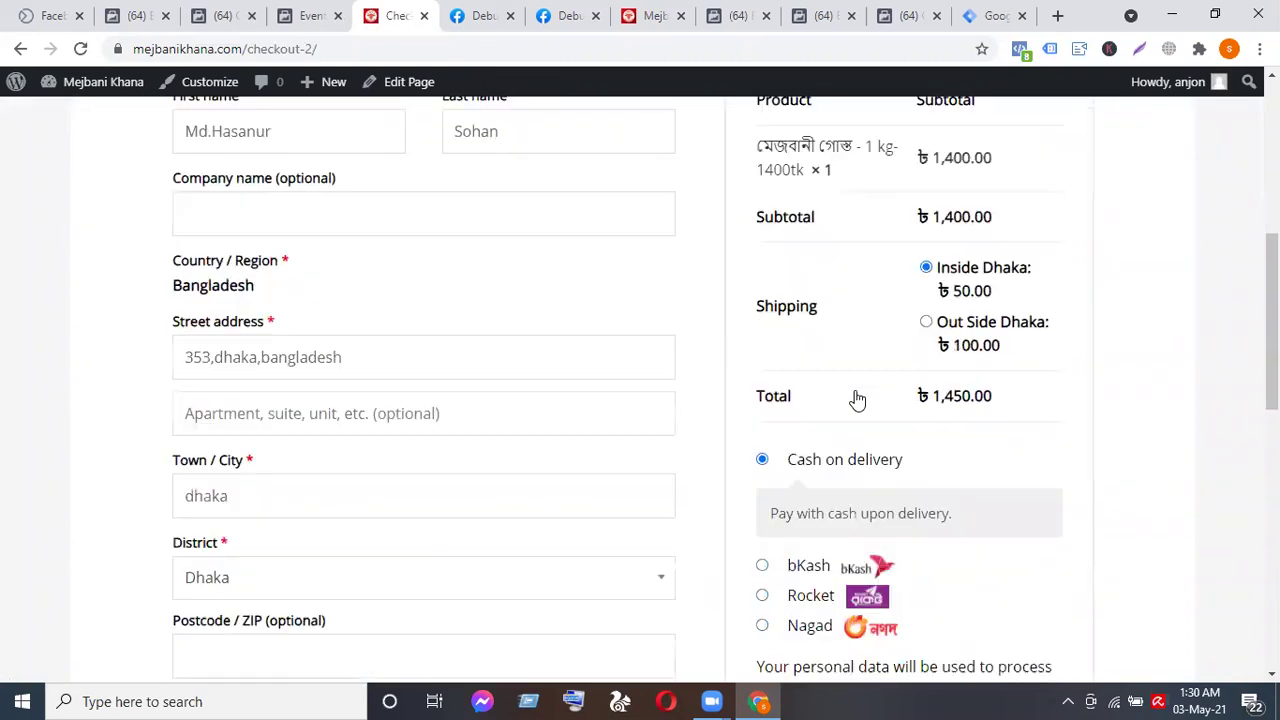
scroll(857, 400, "down", 3)
left_click(857, 399)
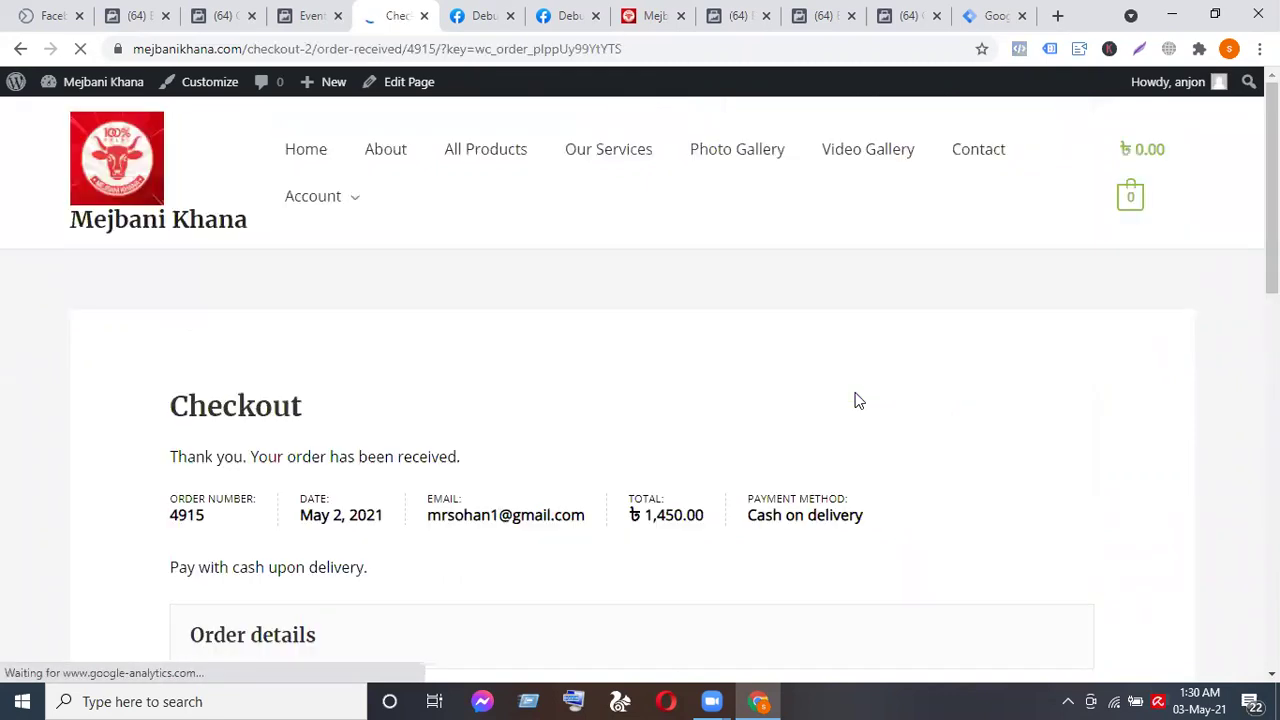
Examine the list of events received in Test Events for the mejbanikhana uttara new pixel, including Add to Cart and Purchase.
left_click(307, 17)
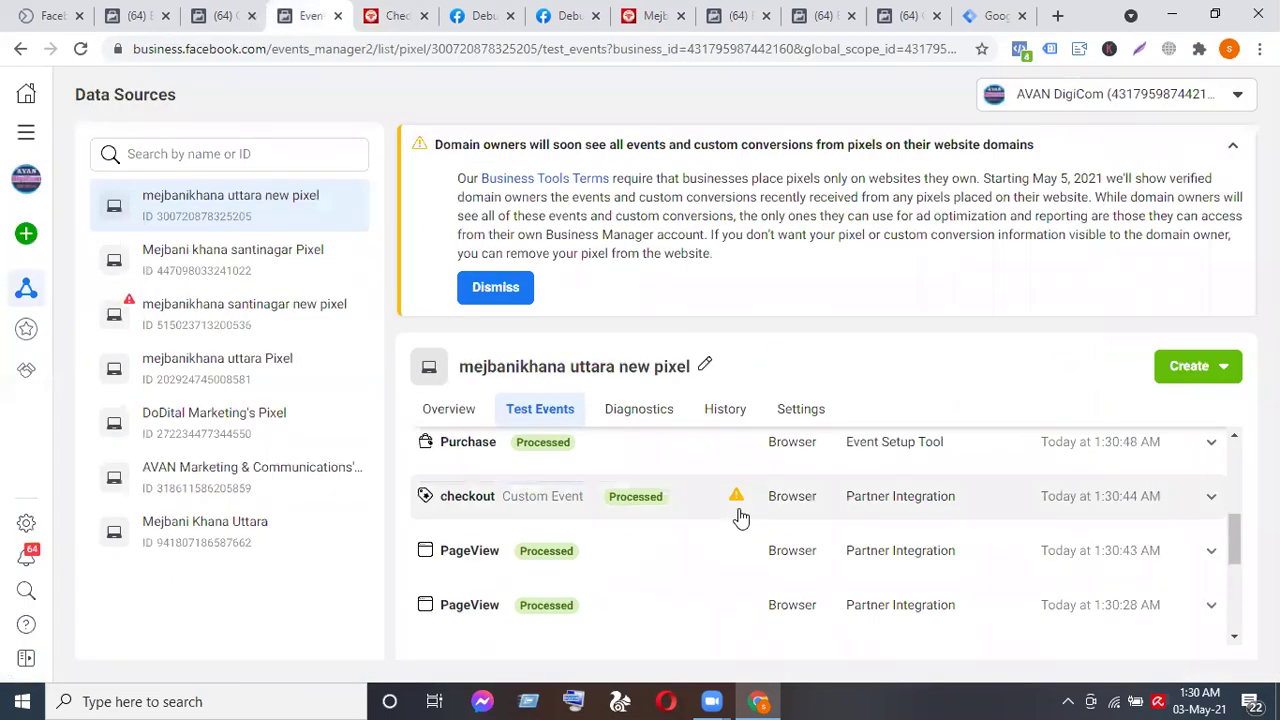
scroll(740, 517, "up", 5)
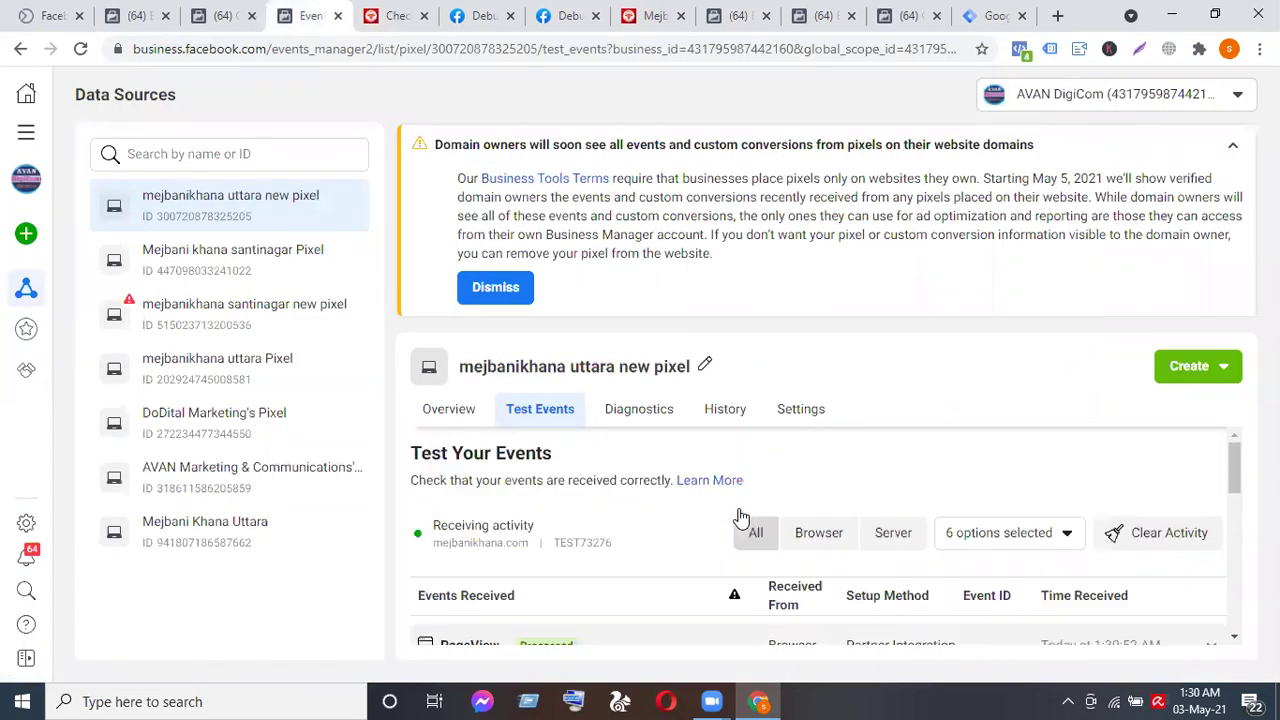
scroll(740, 517, "down", 5)
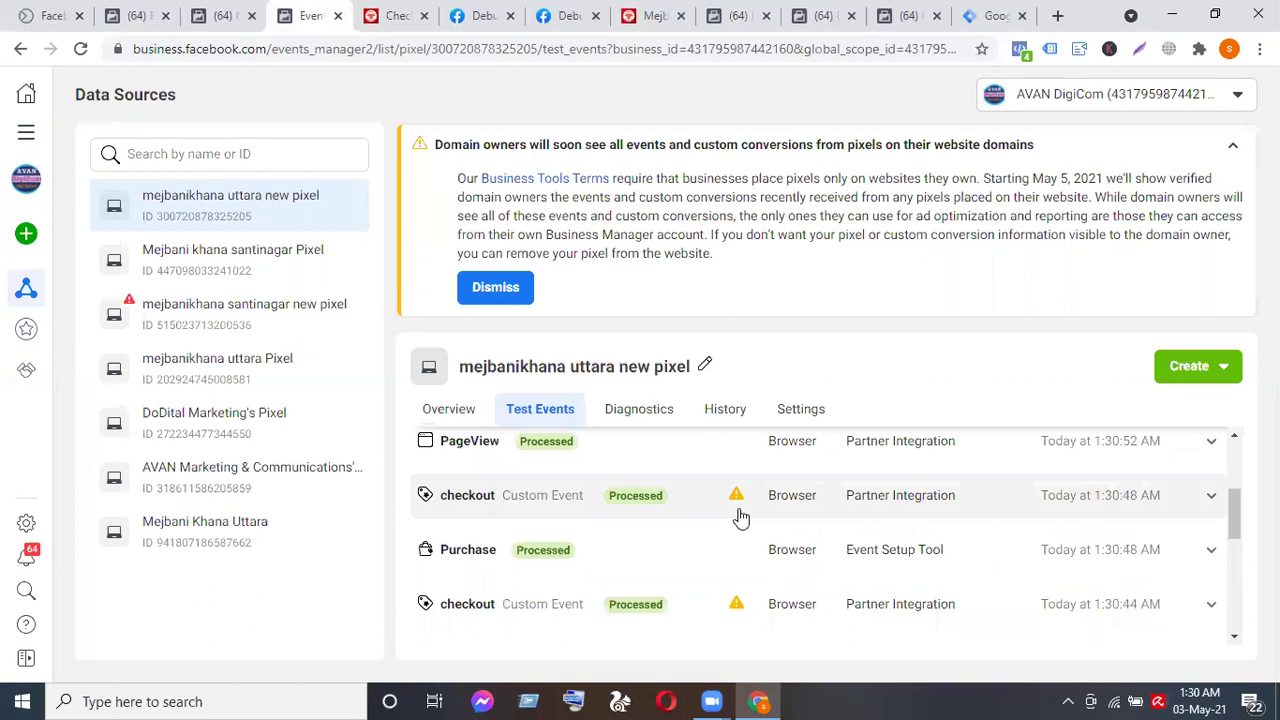
scroll(740, 517, "down", 5)
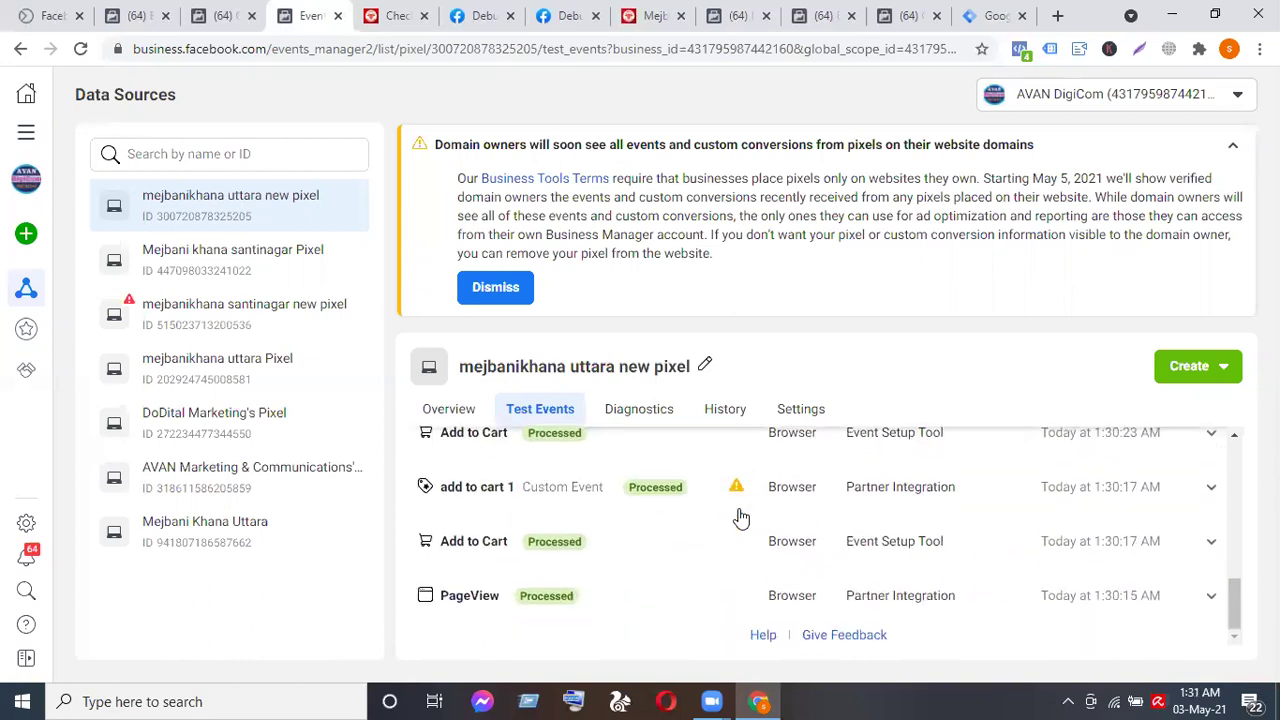
scroll(740, 517, "down", 2)
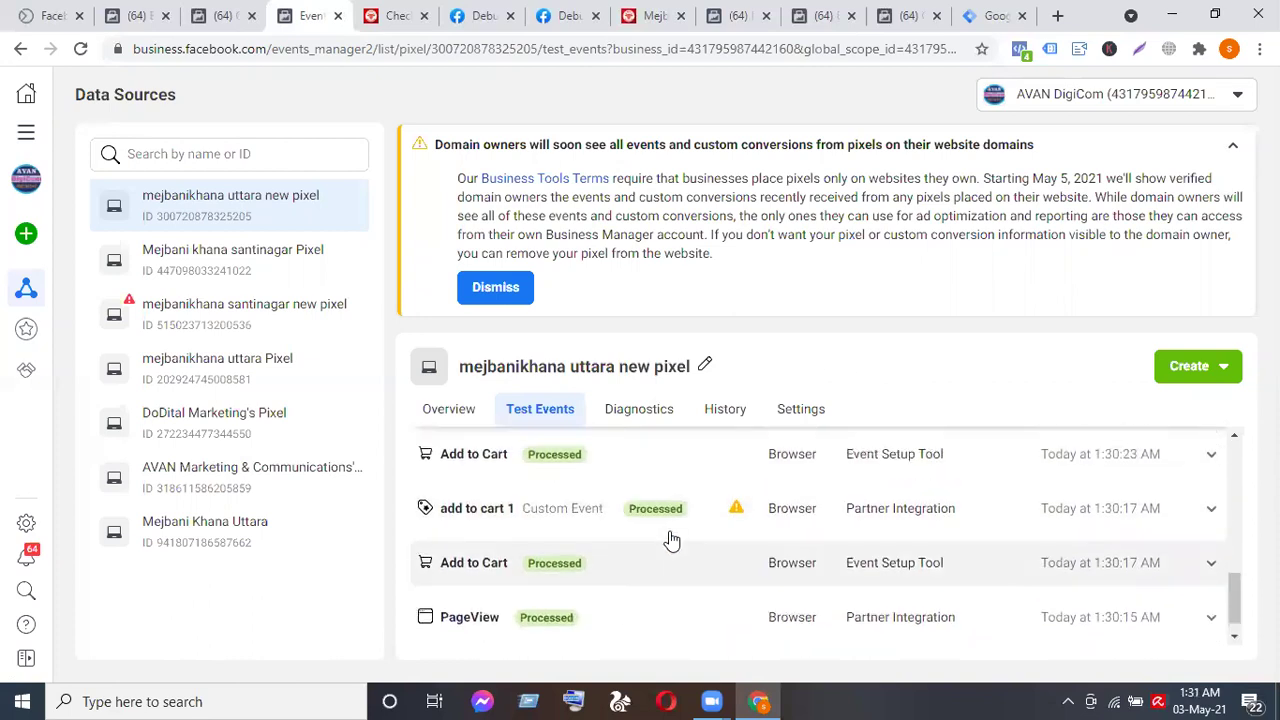
scroll(671, 537, "up", 3)
scroll(670, 537, "up", 5)
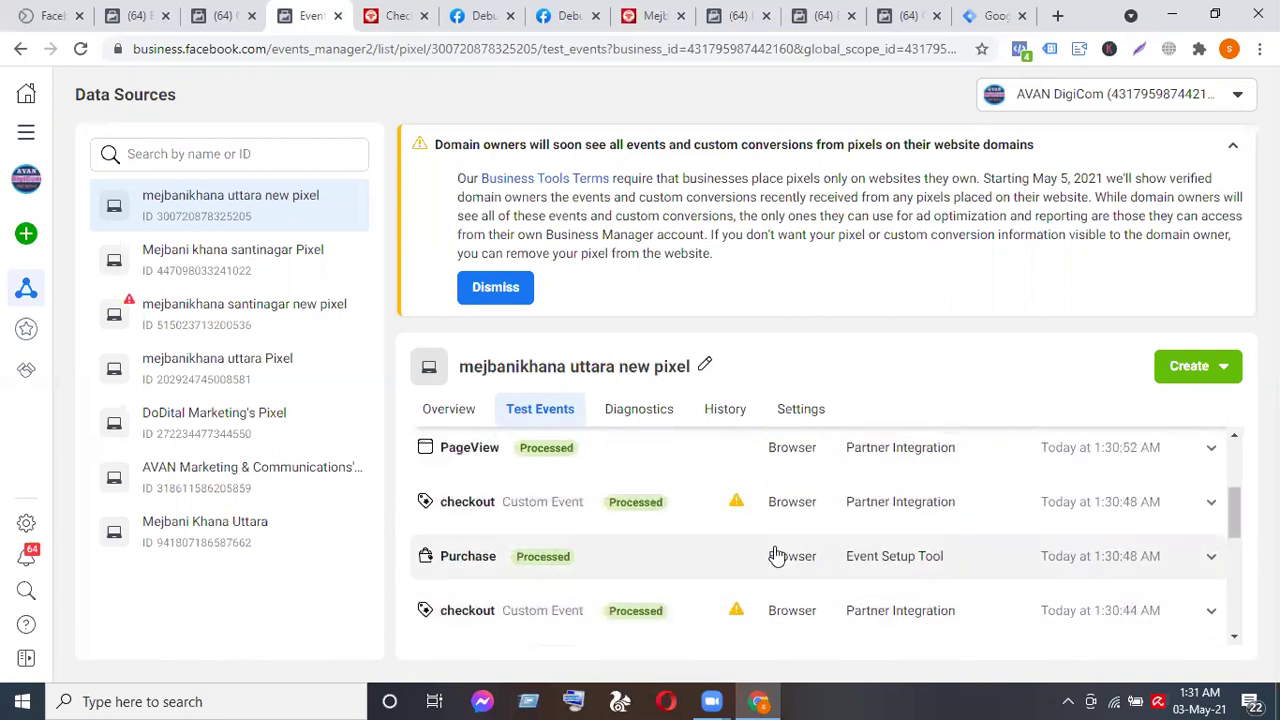
scroll(777, 556, "up", 1)
scroll(775, 556, "up", 5)
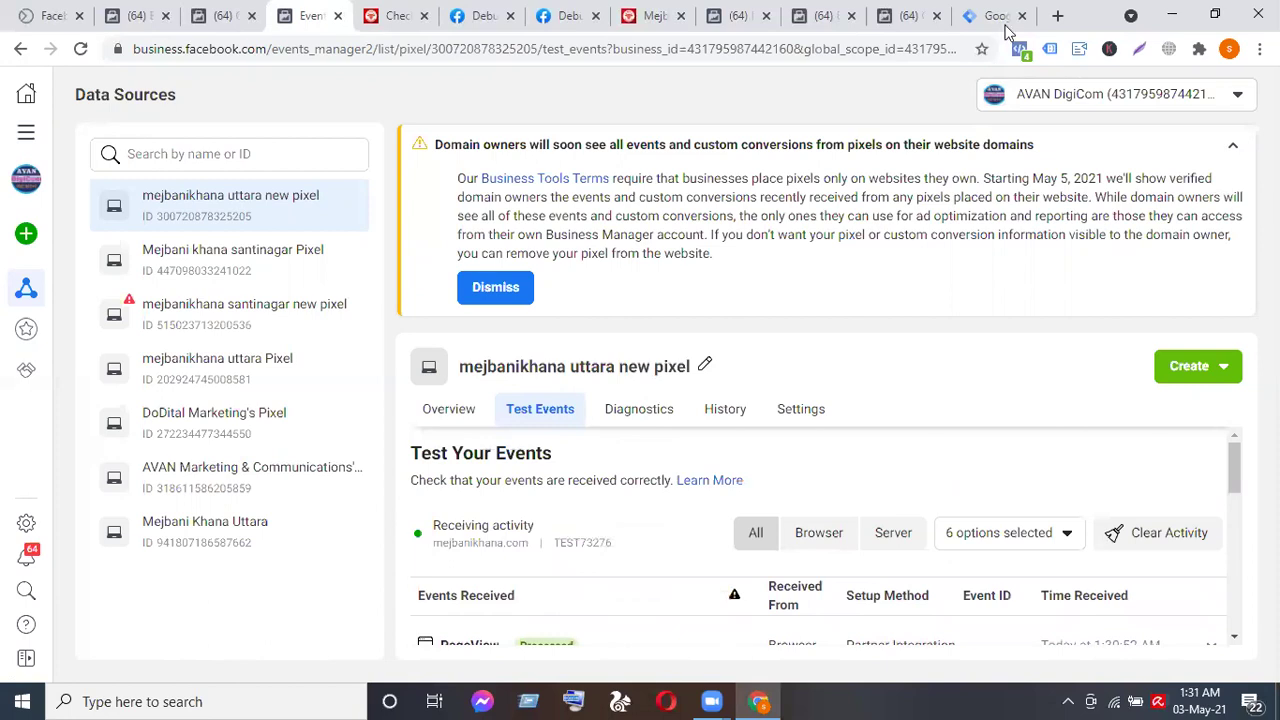
Return to the new order confirmation page and examine the Purchase event details of both pixels in Facebook Pixel Helper.
left_click(911, 17)
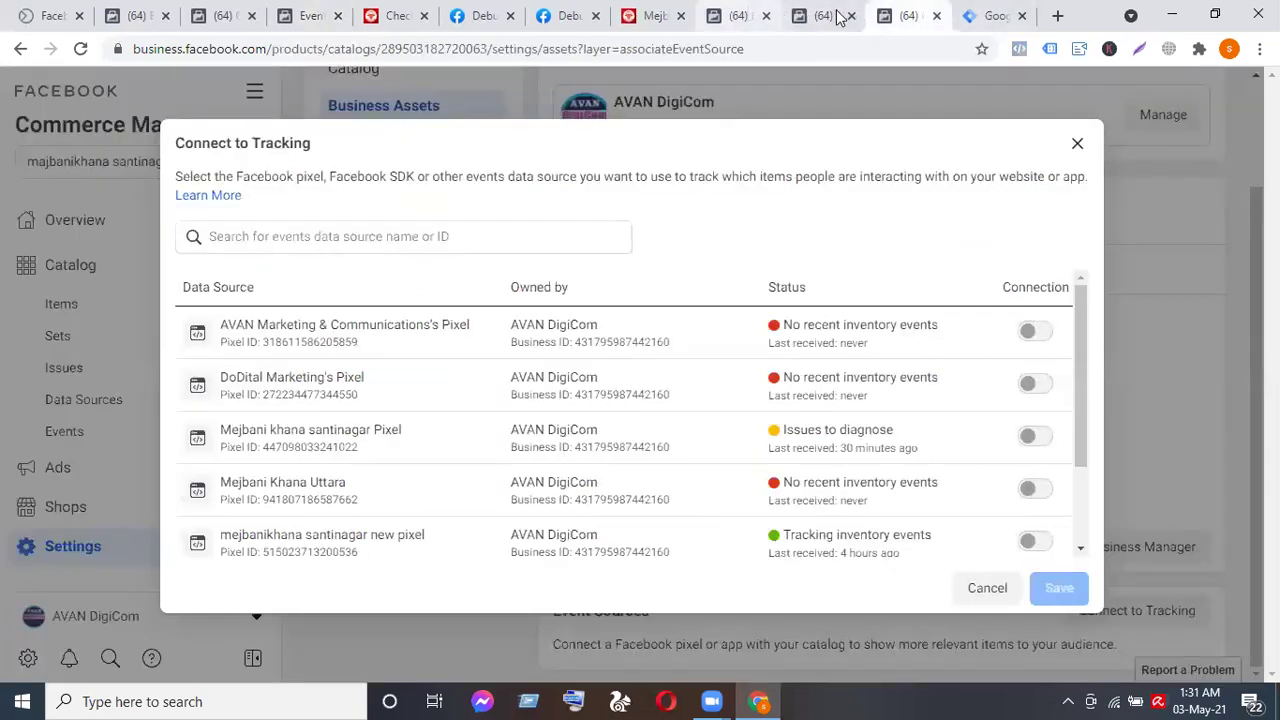
left_click(838, 18)
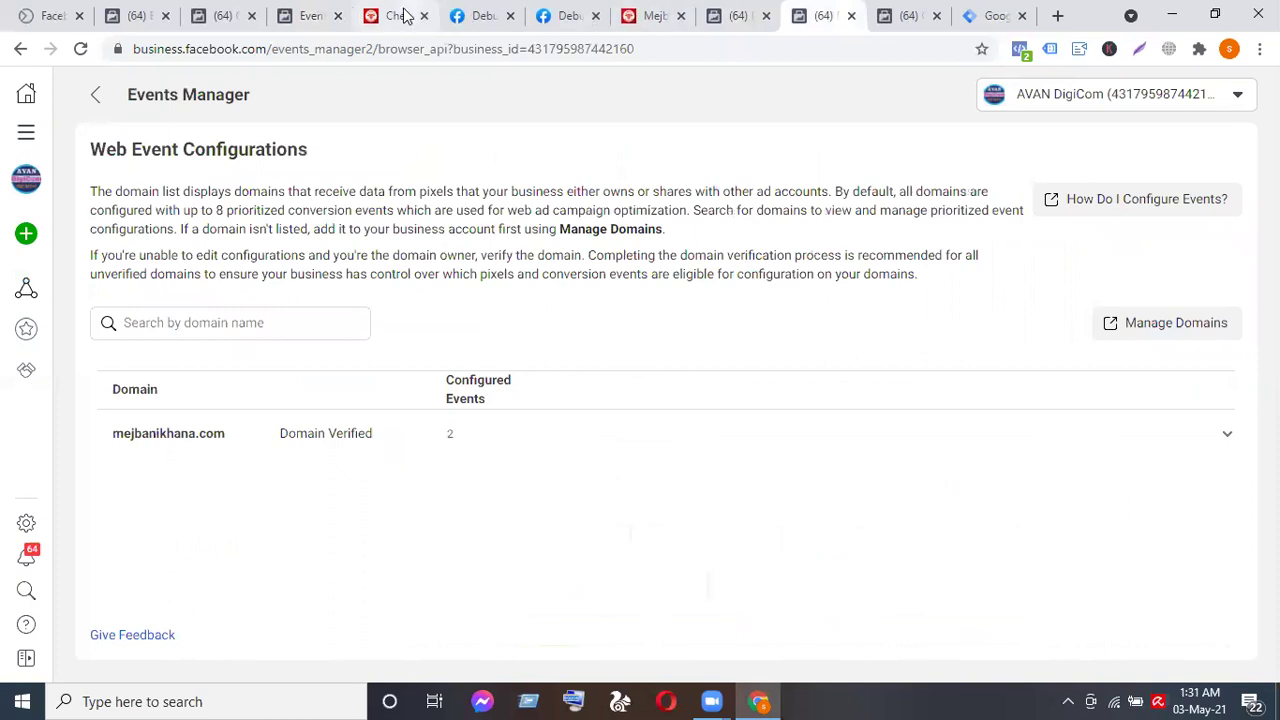
left_click(400, 16)
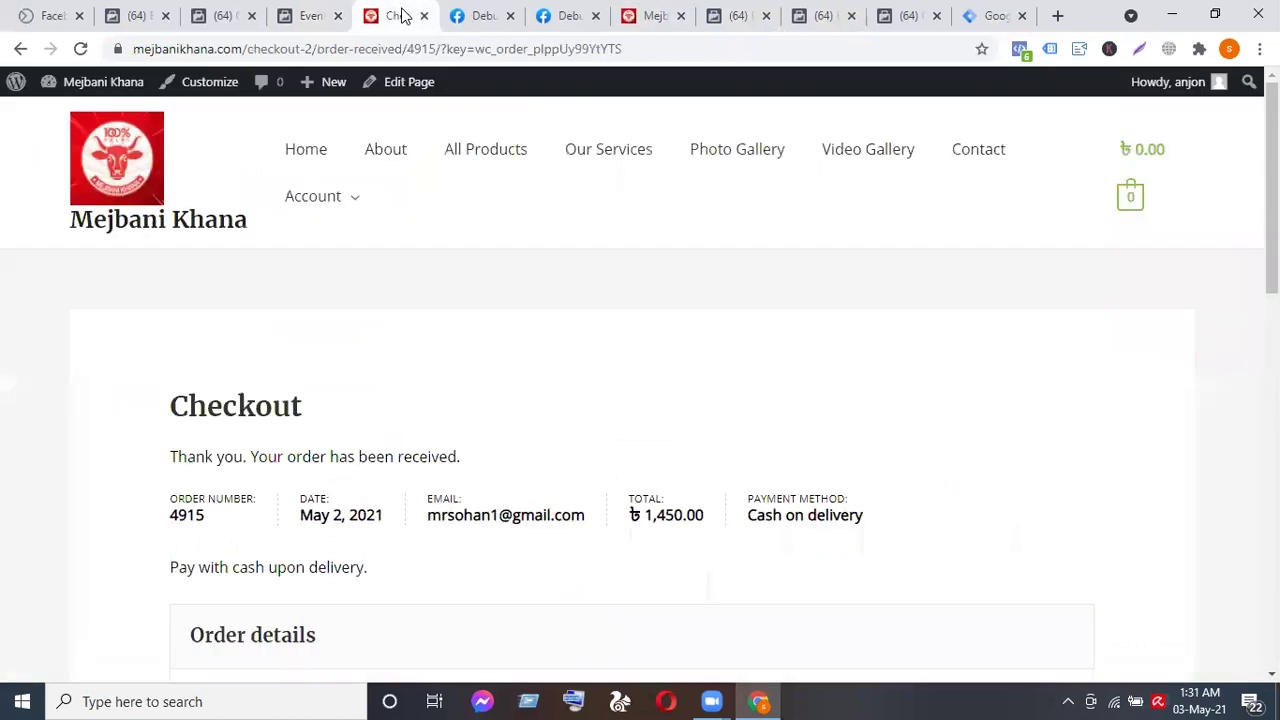
left_click(1019, 49)
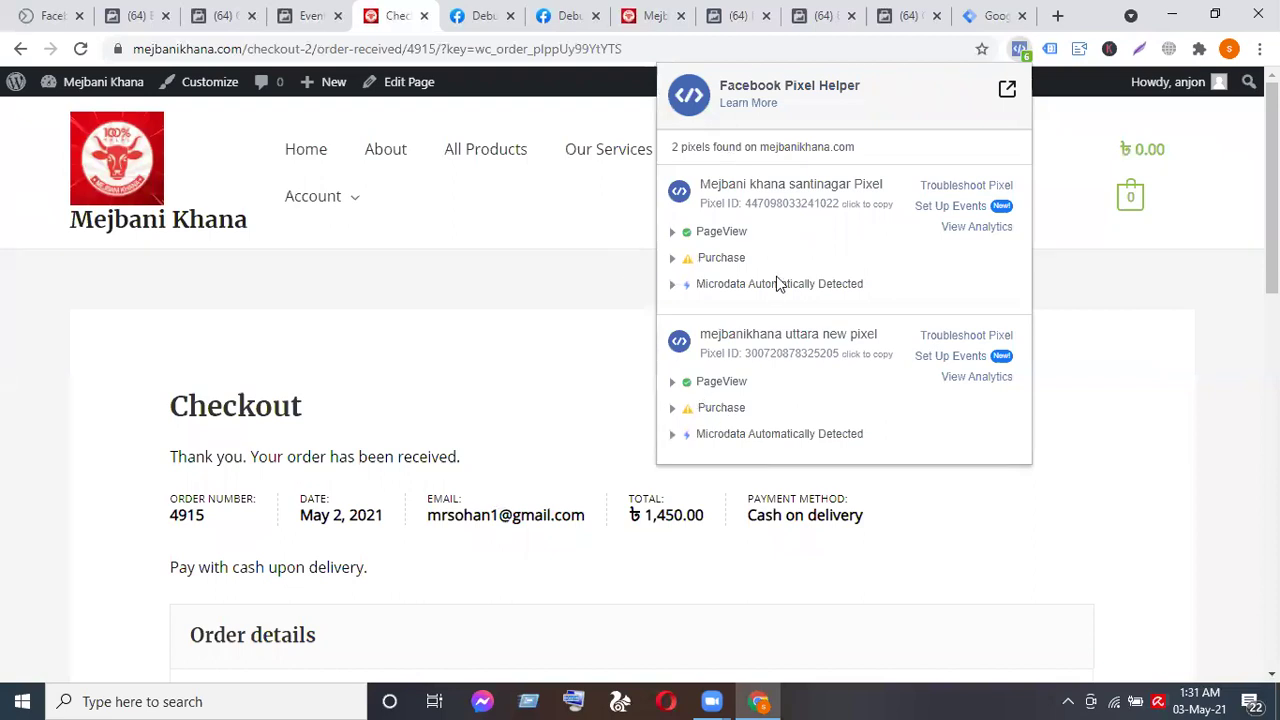
left_click(718, 410)
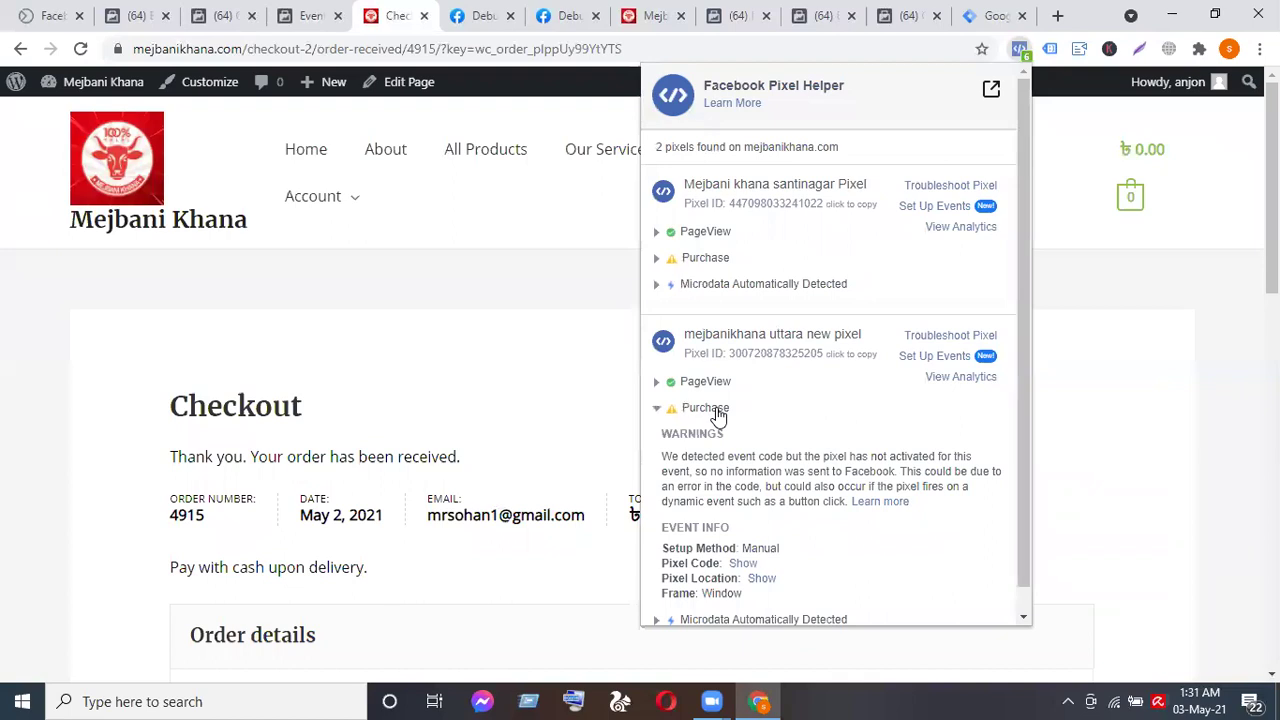
left_click(718, 410)
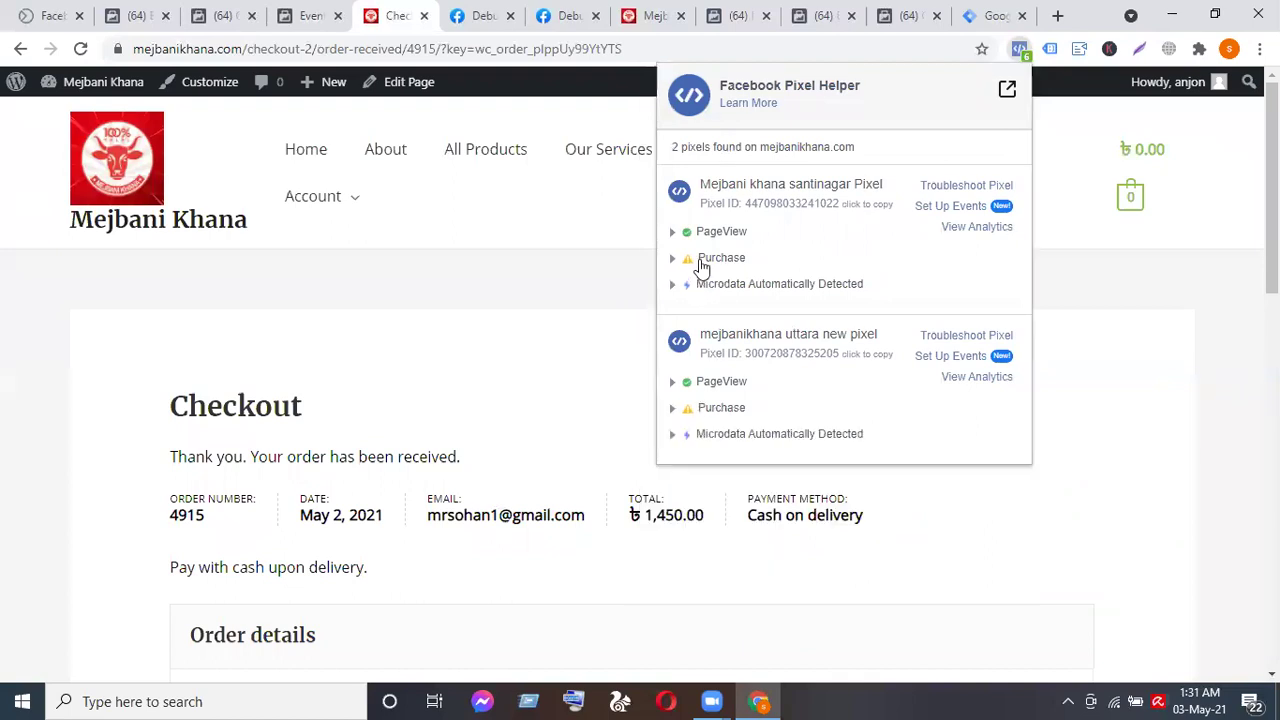
left_click(703, 264)
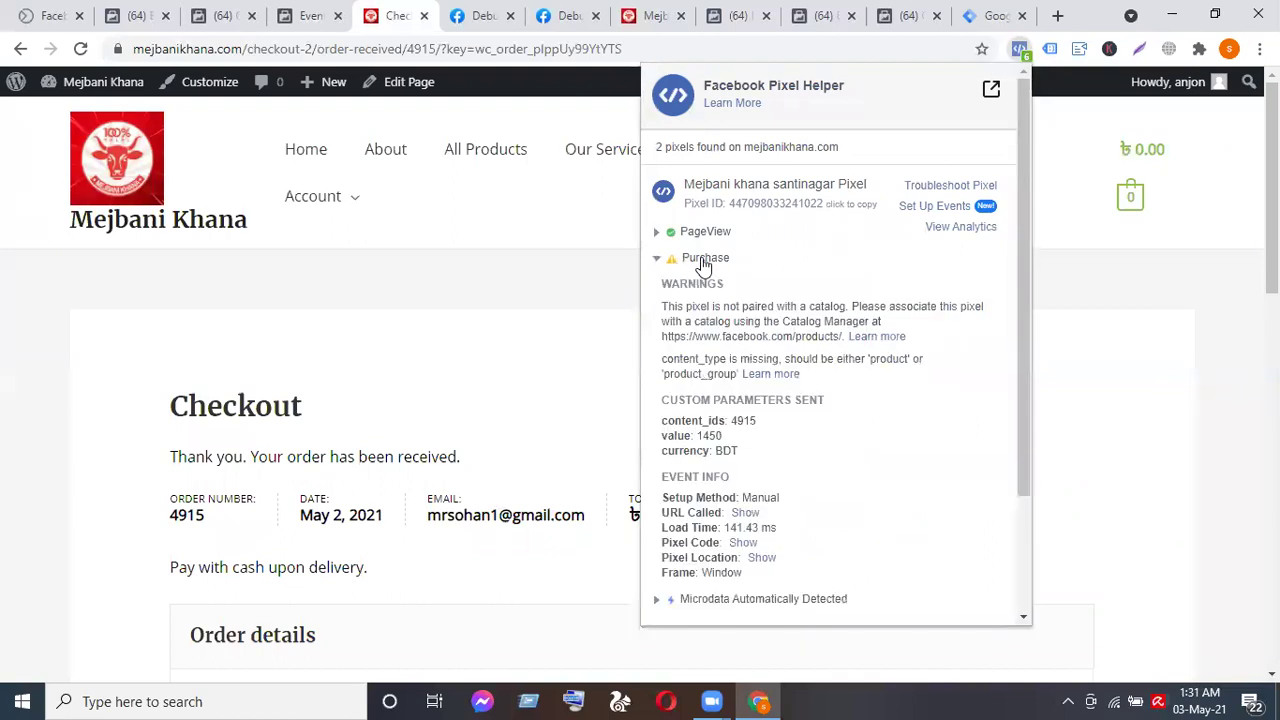
Compare the Purchase event warnings and parameters of the santinagar and uttara pixels in Facebook Pixel Helper, and close it.
left_click(703, 262)
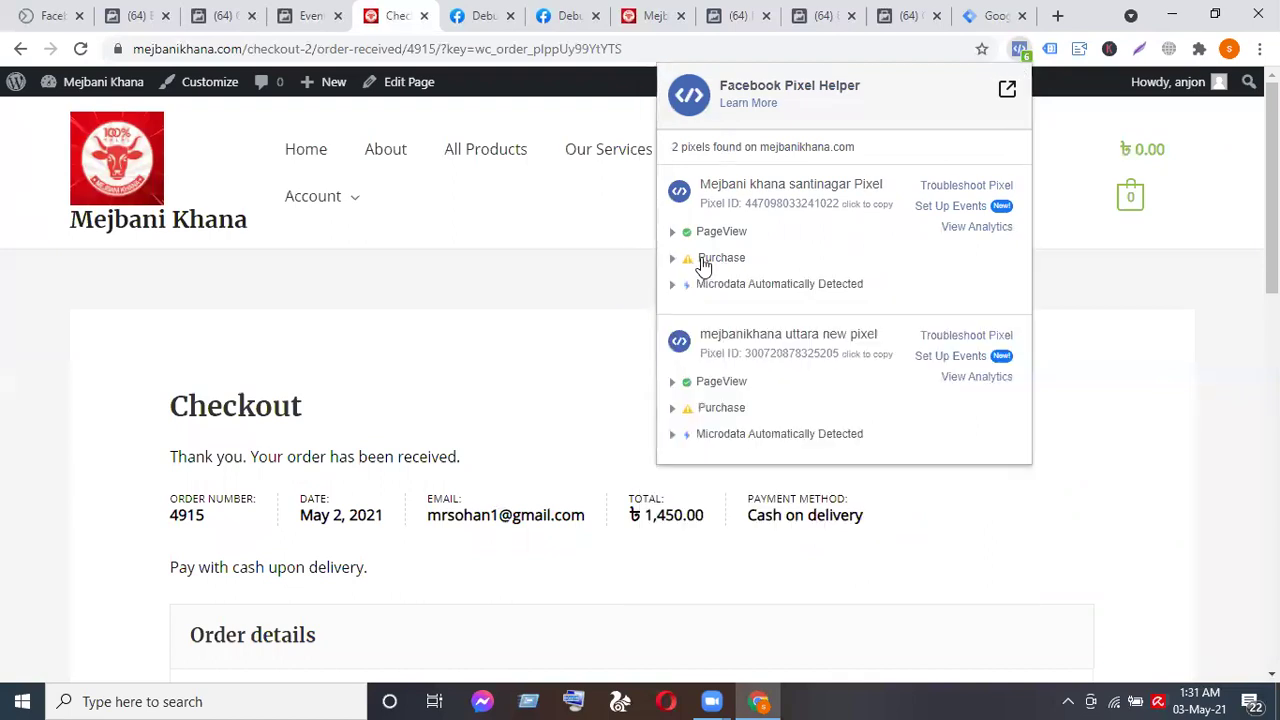
left_click(720, 410)
scroll(748, 512, "down", 1)
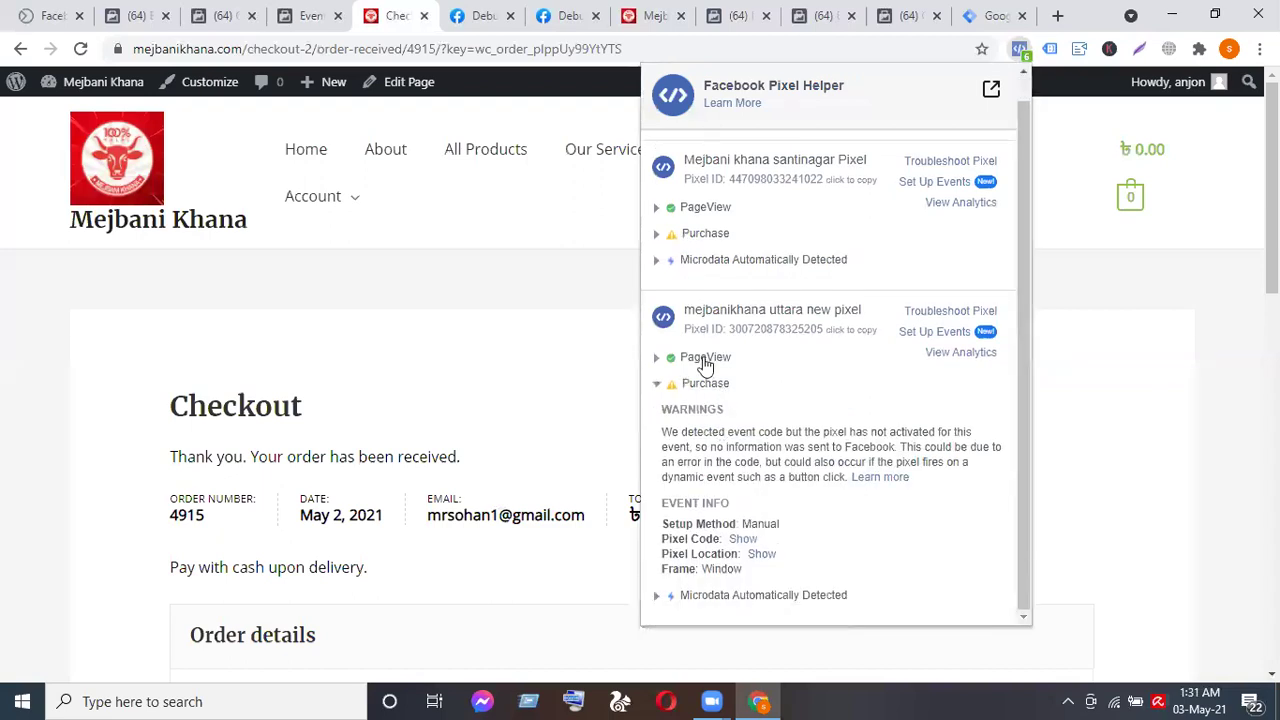
left_click(689, 388)
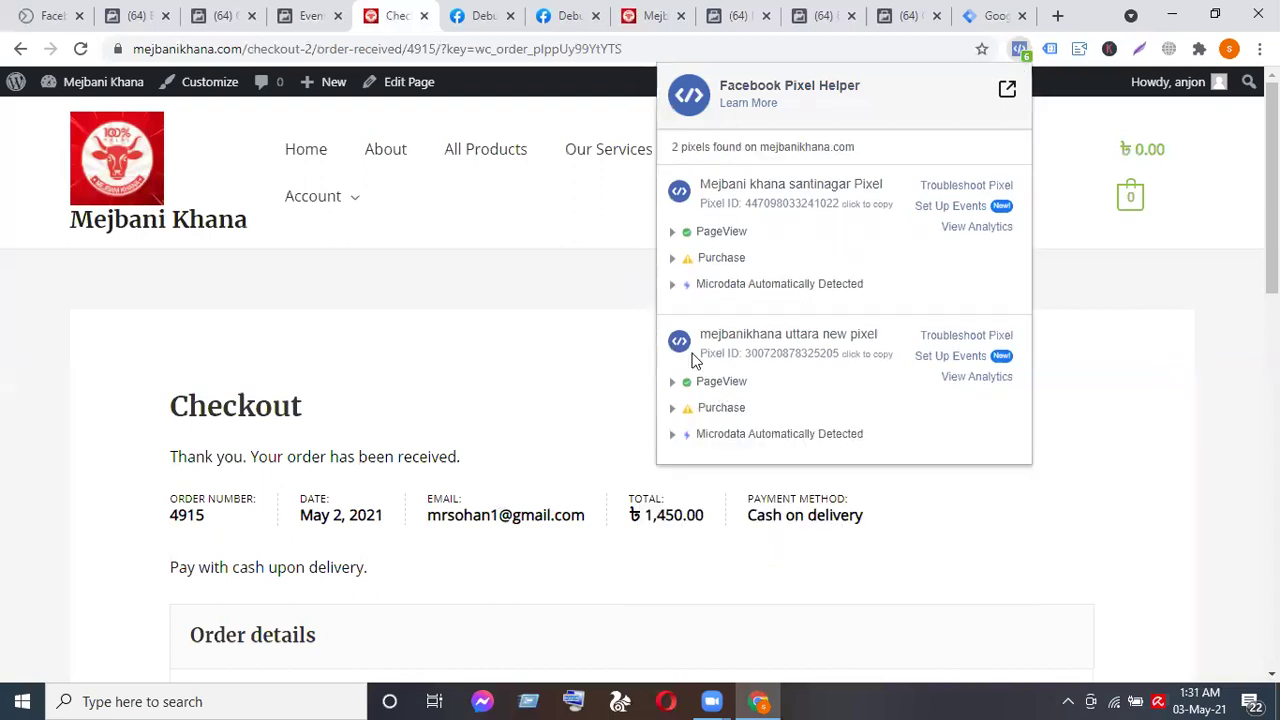
left_click(711, 262)
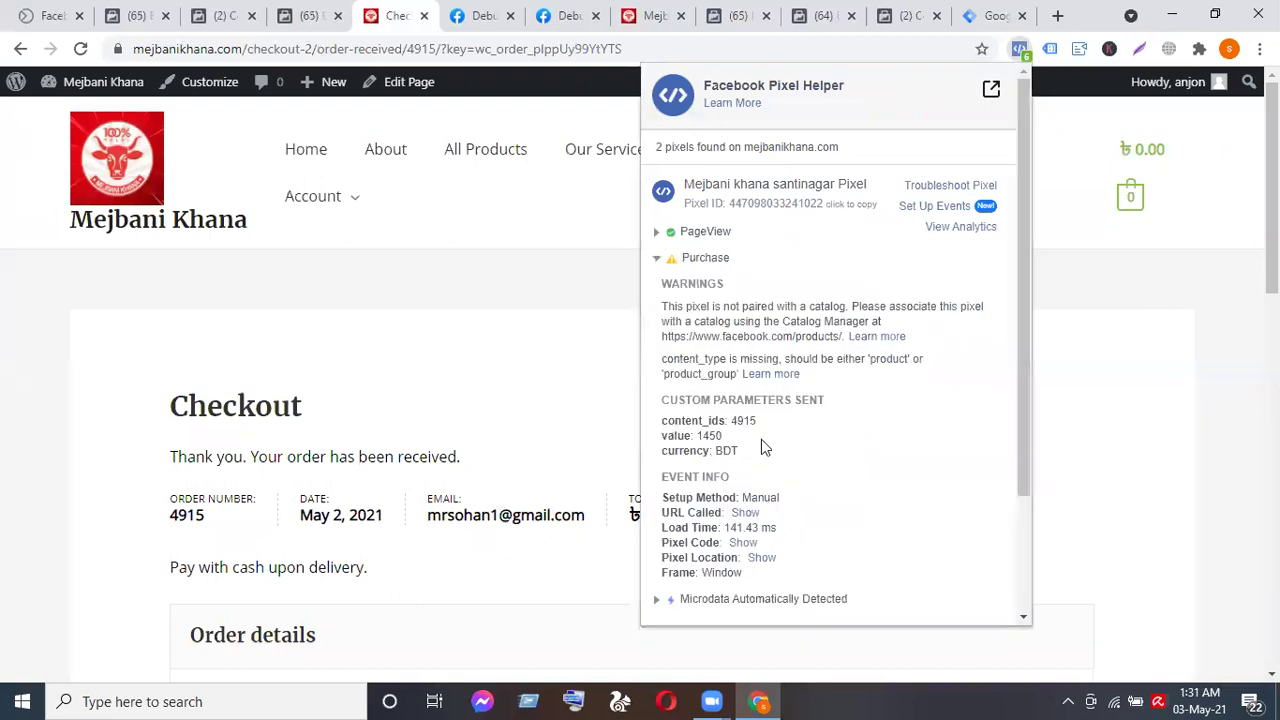
left_click(686, 259)
left_click(700, 412)
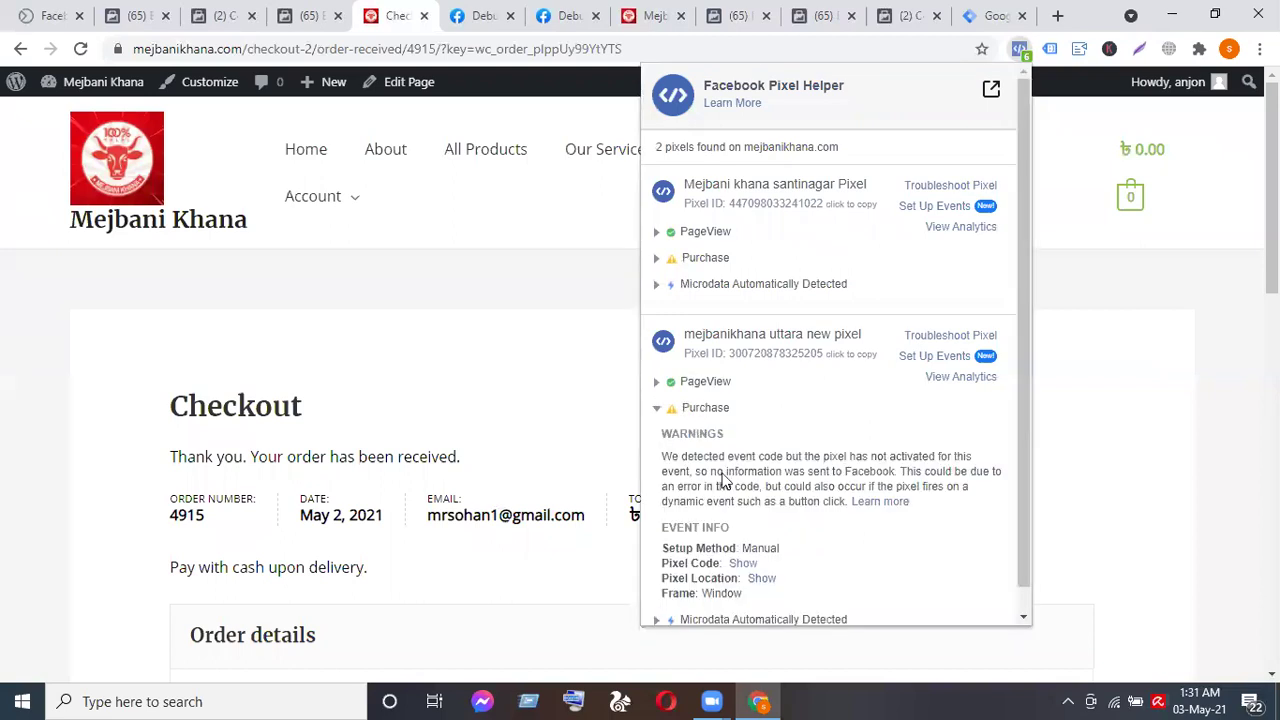
scroll(723, 472, "down", 1)
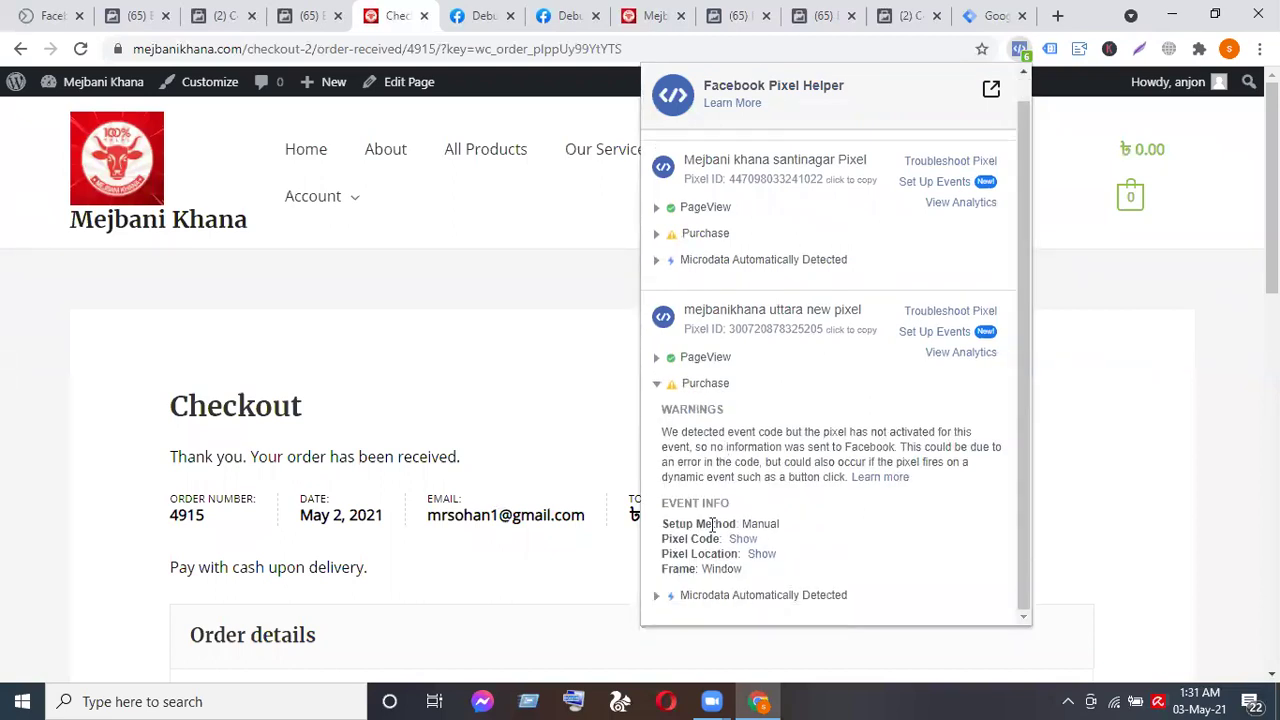
left_click(689, 386)
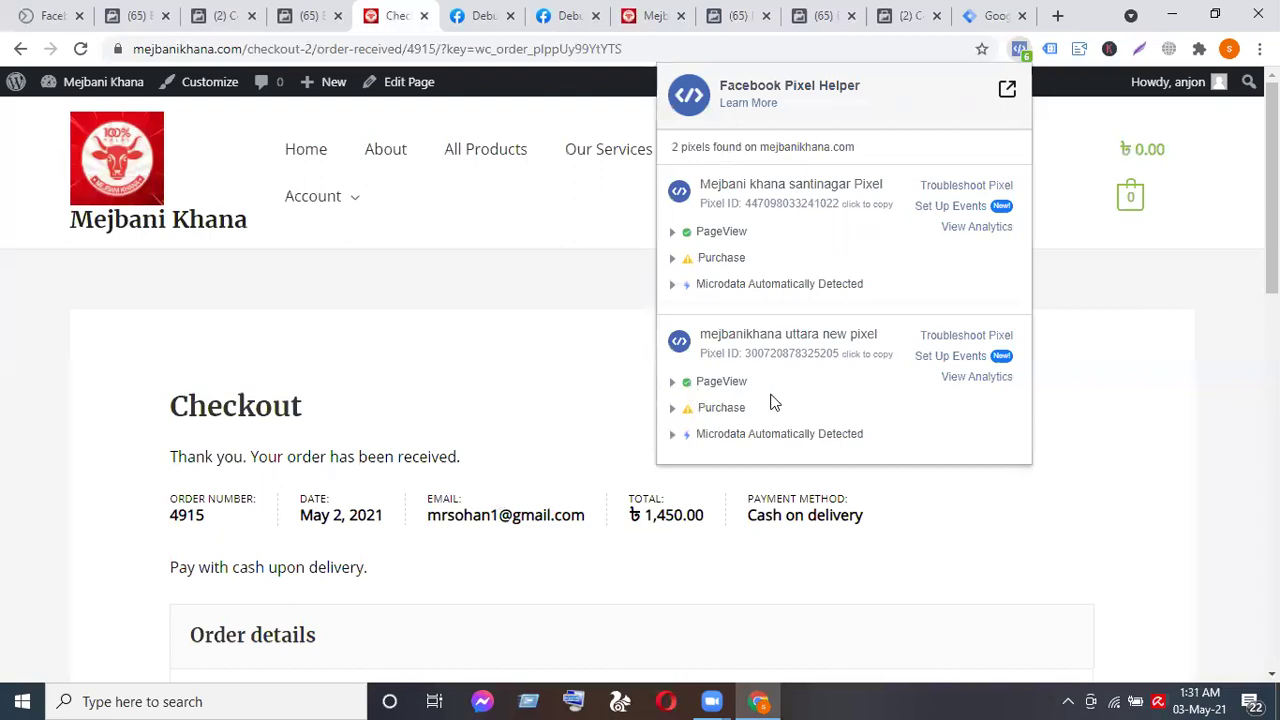
left_click(702, 260)
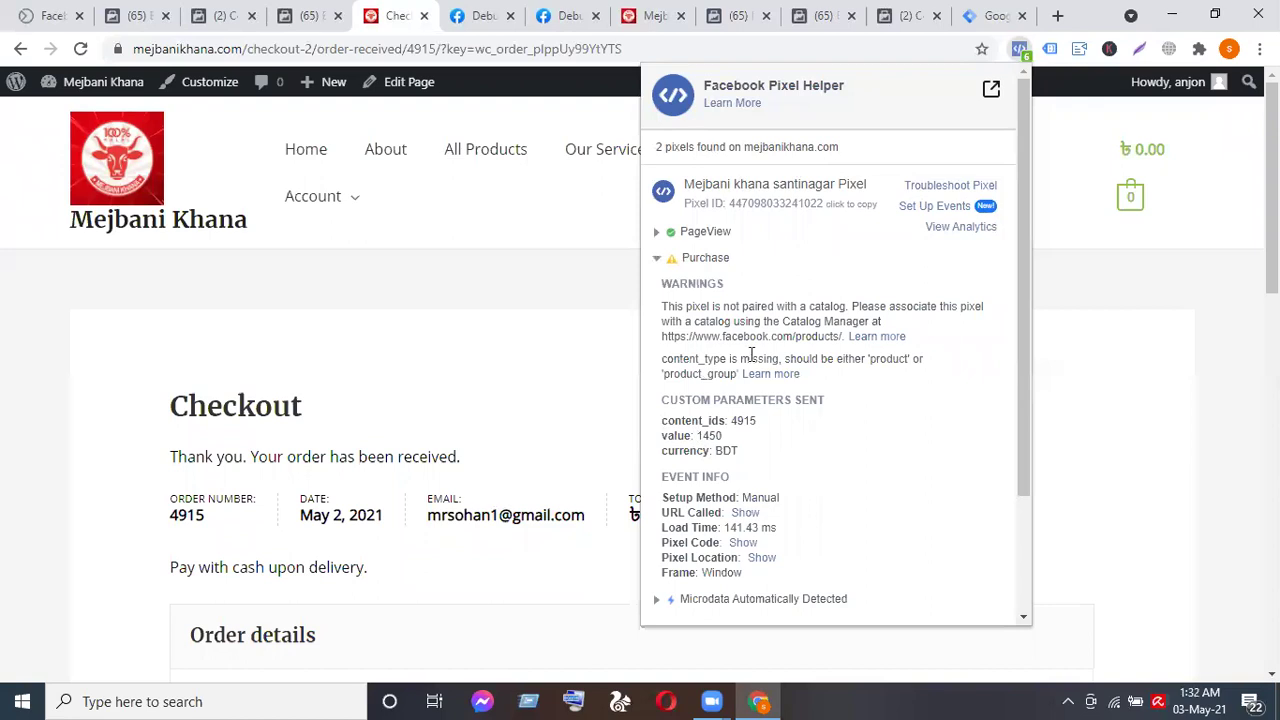
left_click(686, 260)
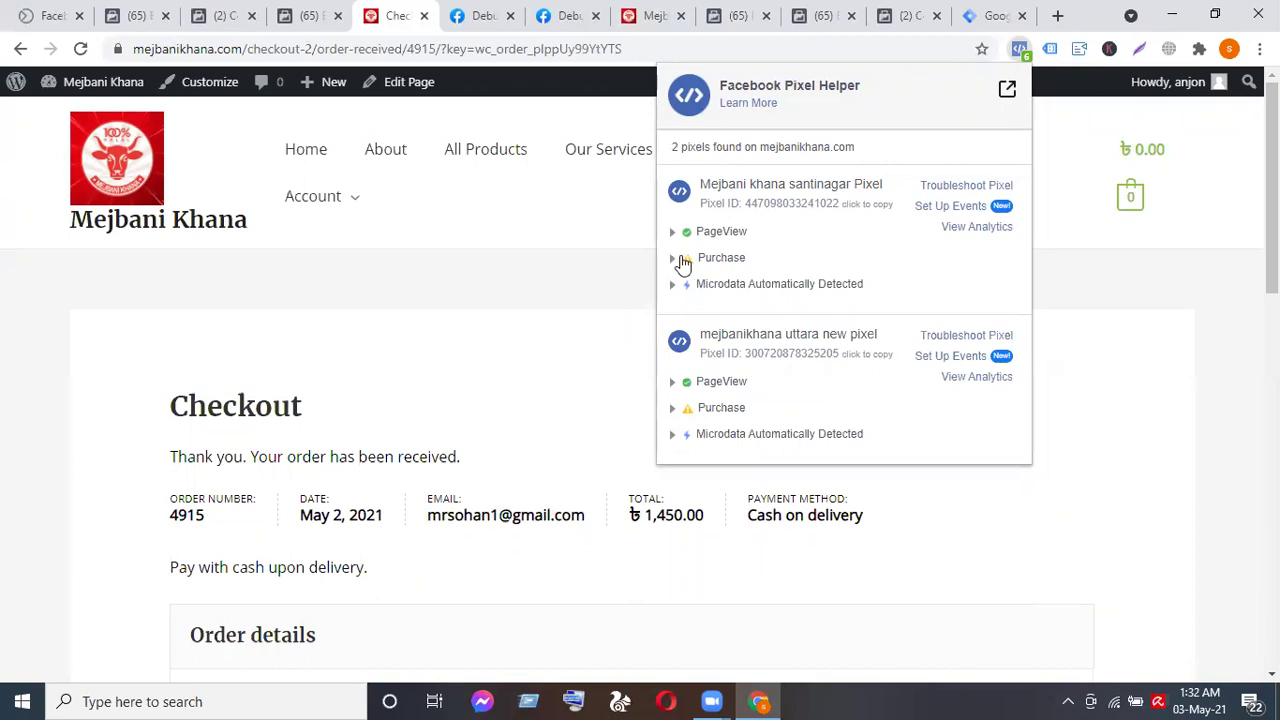
left_click(524, 219)
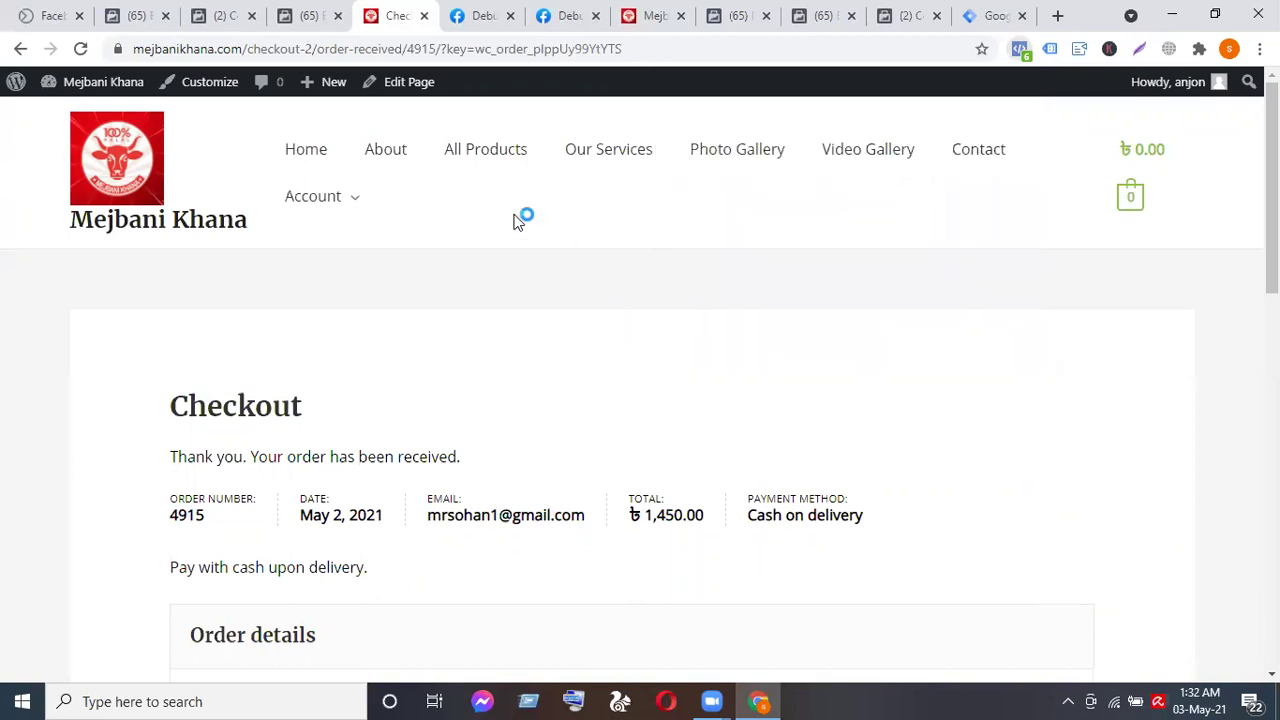
Switch to Google Tag Manager and examine the workspace's tags list, marking the two Facebook Pixel ID tags.
left_click(1000, 15)
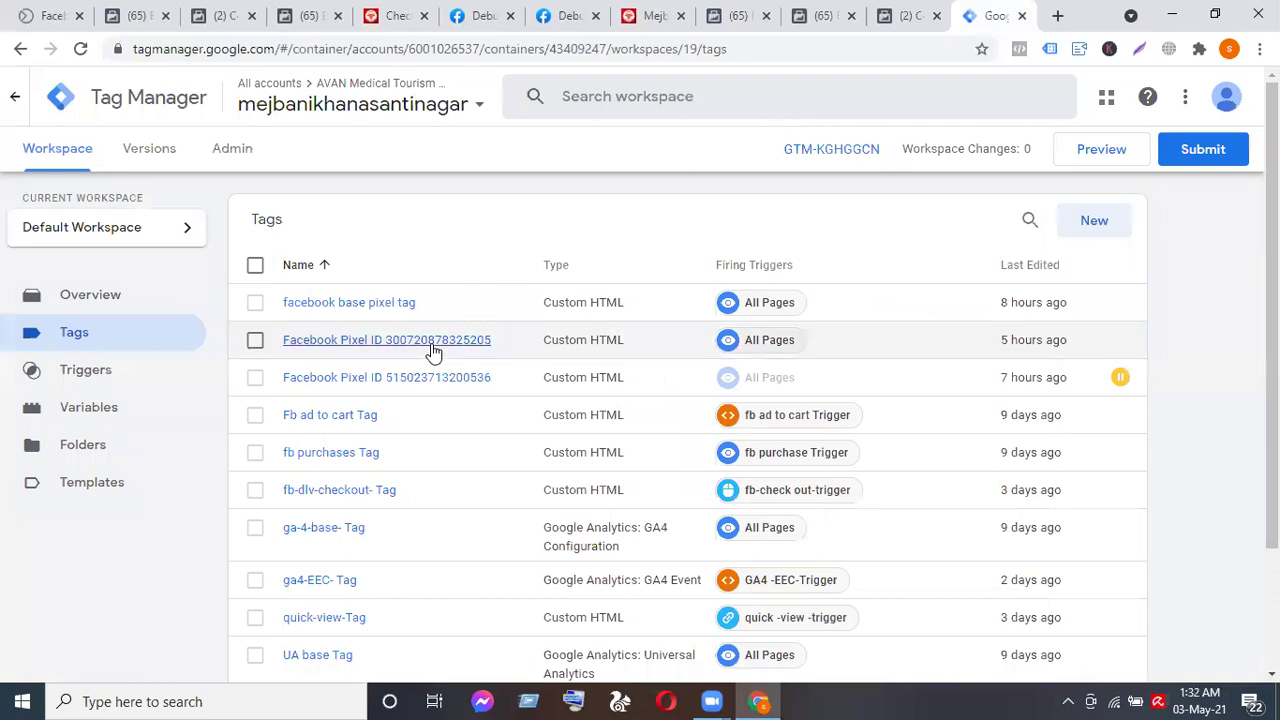
scroll(430, 350, "down", 2)
scroll(429, 350, "up", 2)
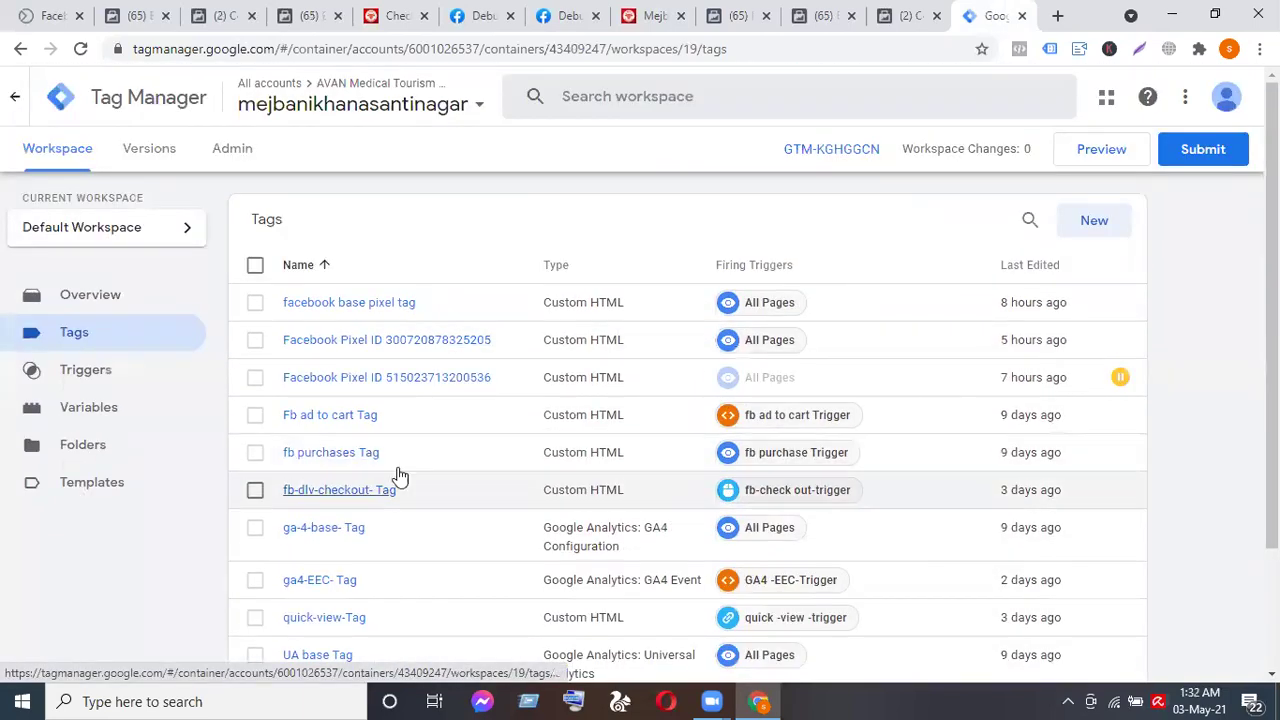
left_click(255, 340)
left_click(255, 378)
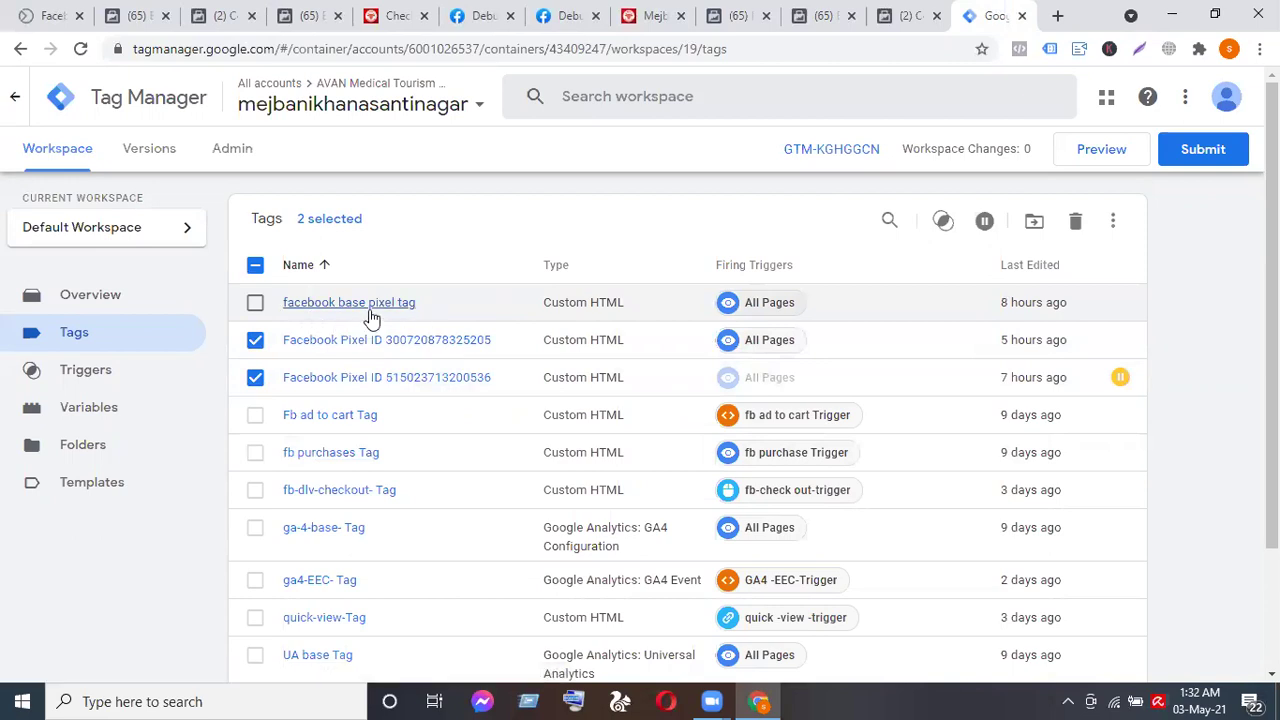
scroll(380, 531, "down", 2)
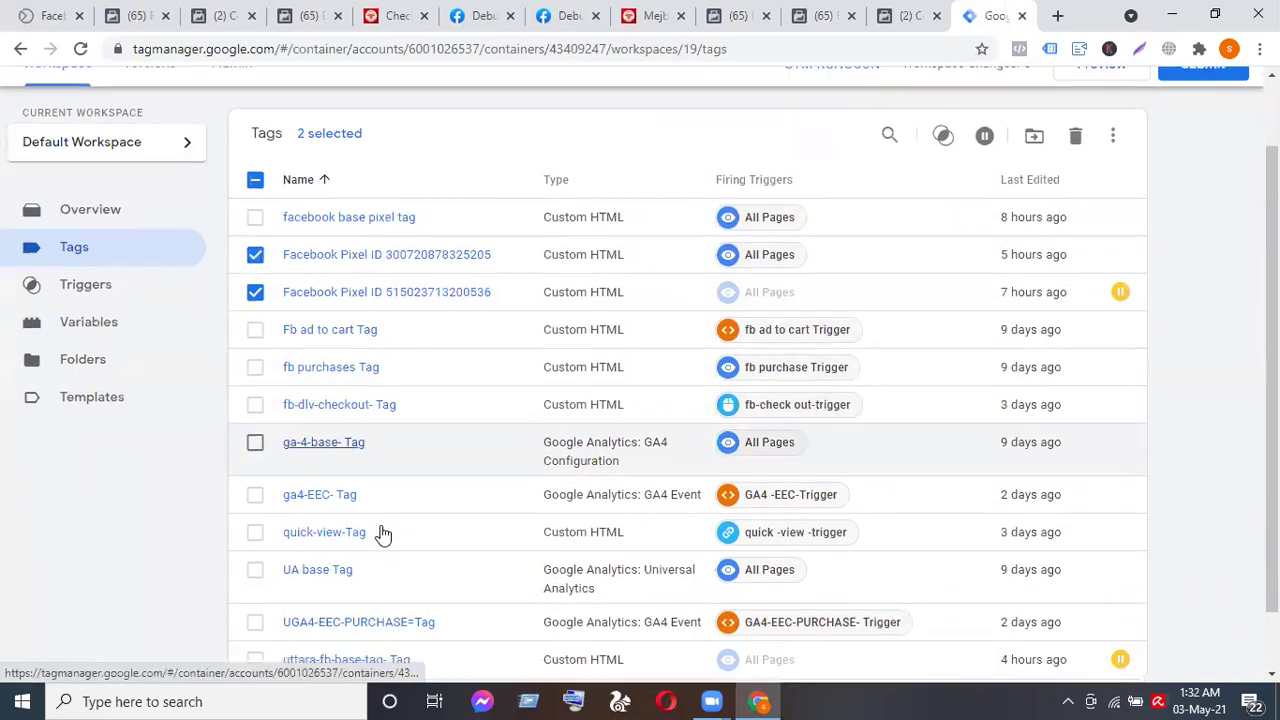
scroll(380, 531, "down", 2)
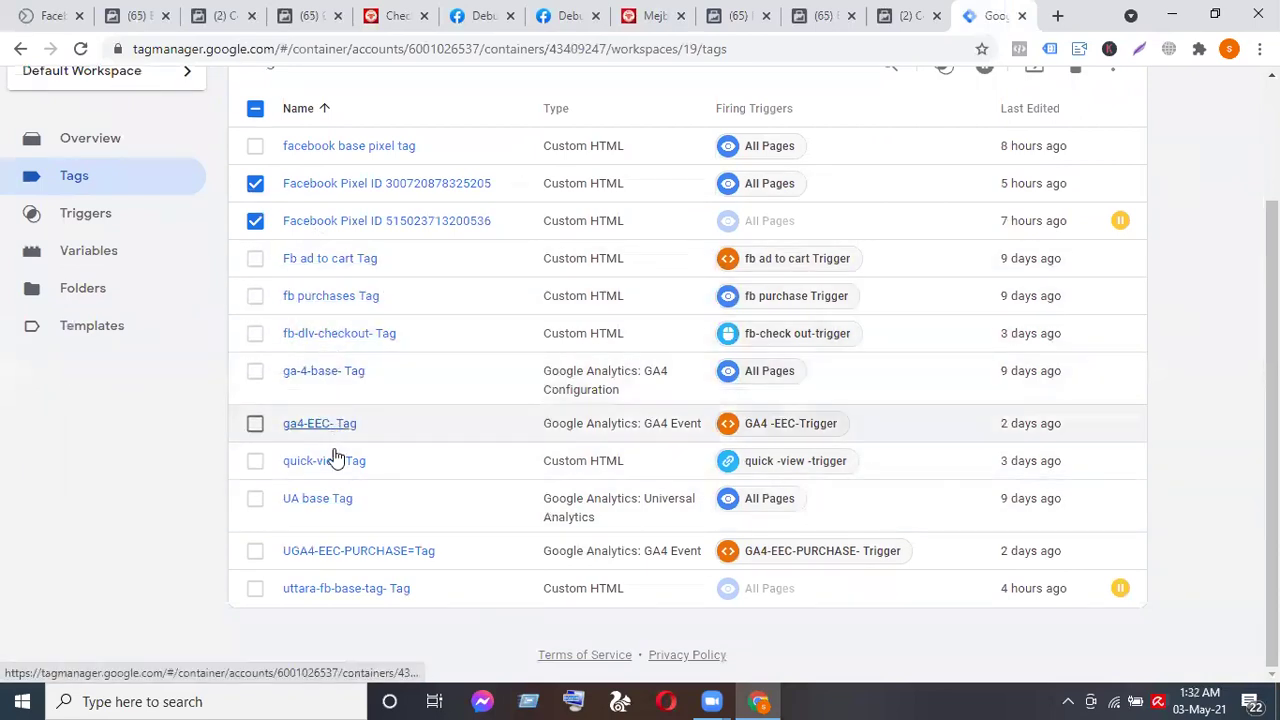
scroll(337, 480, "up", 3)
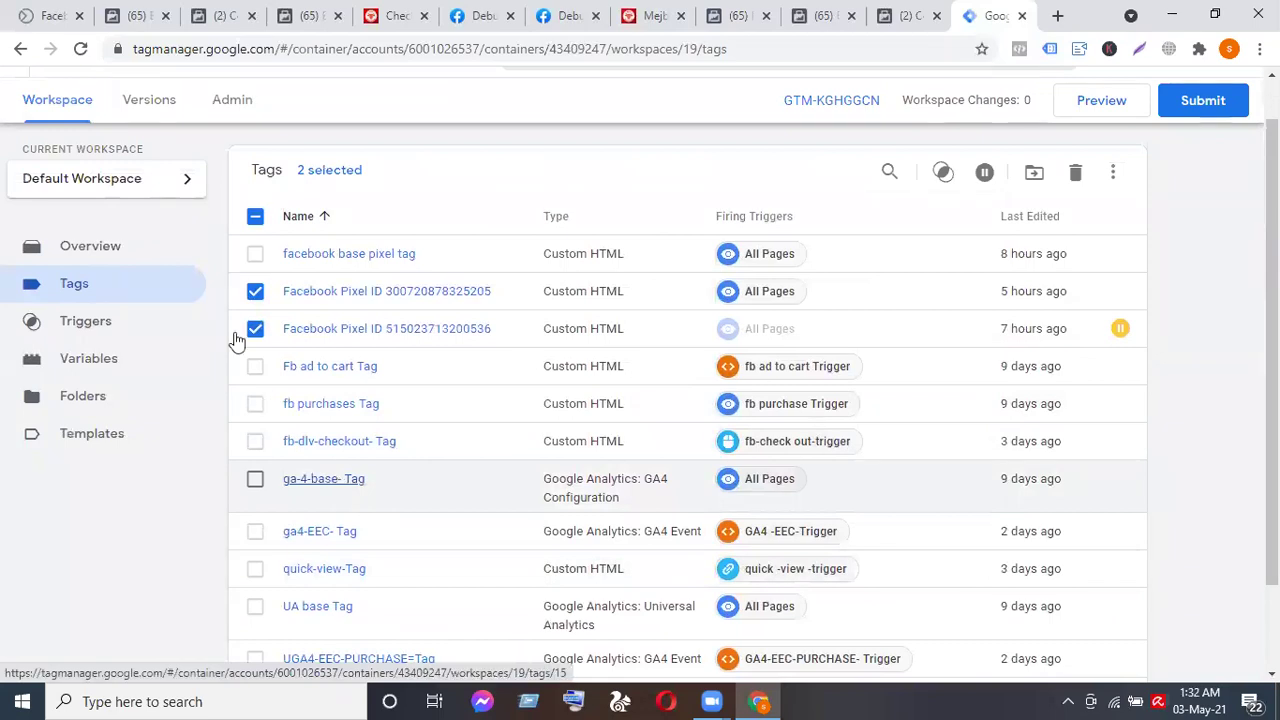
left_click(256, 256)
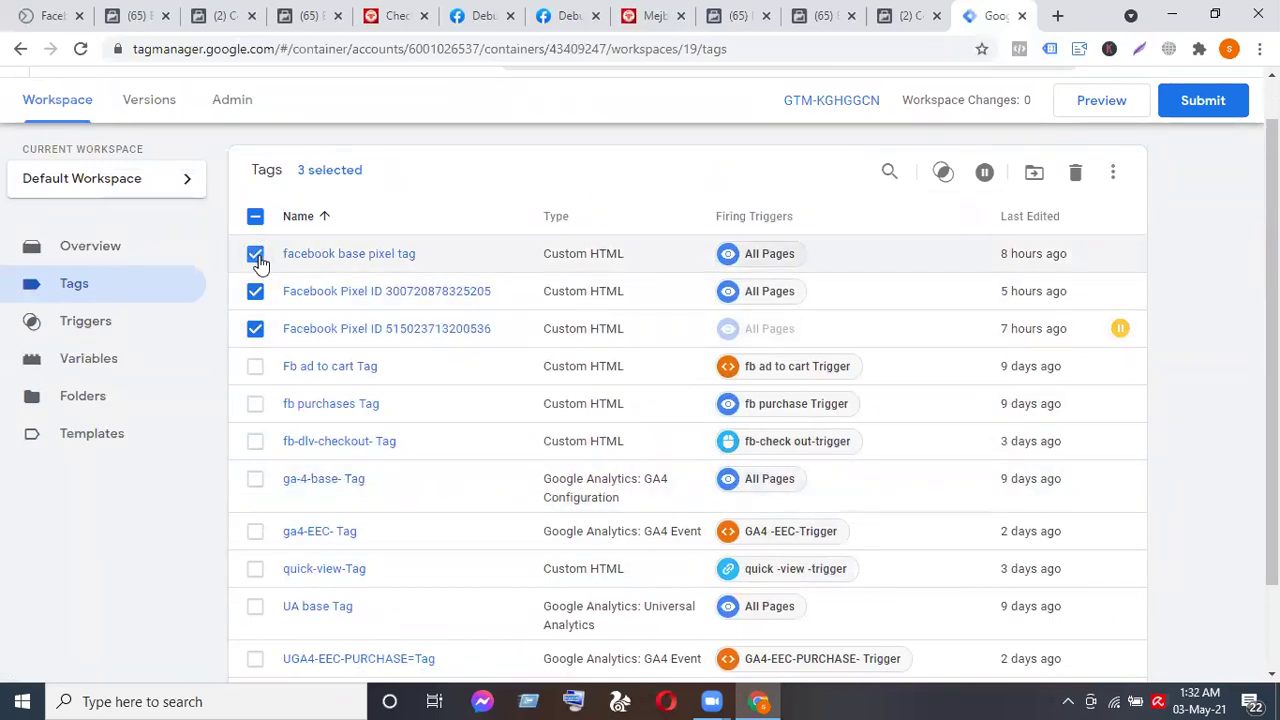
left_click(256, 256)
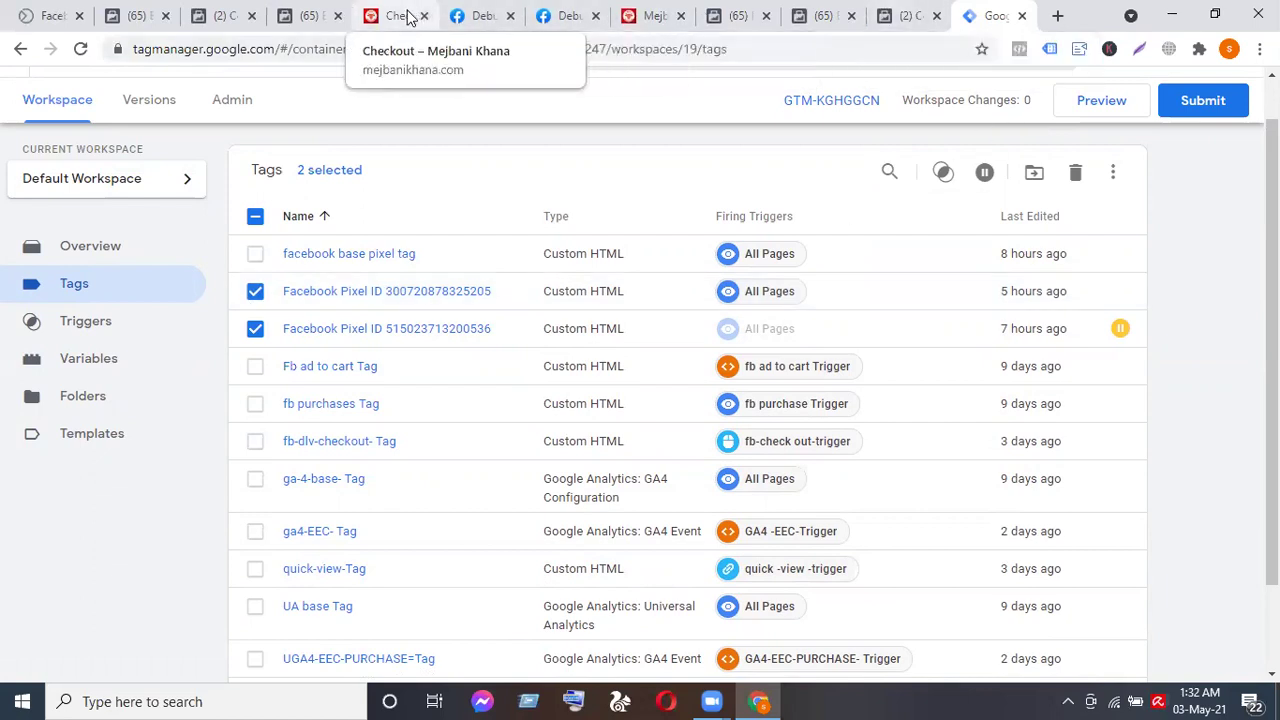
left_click(1056, 16)
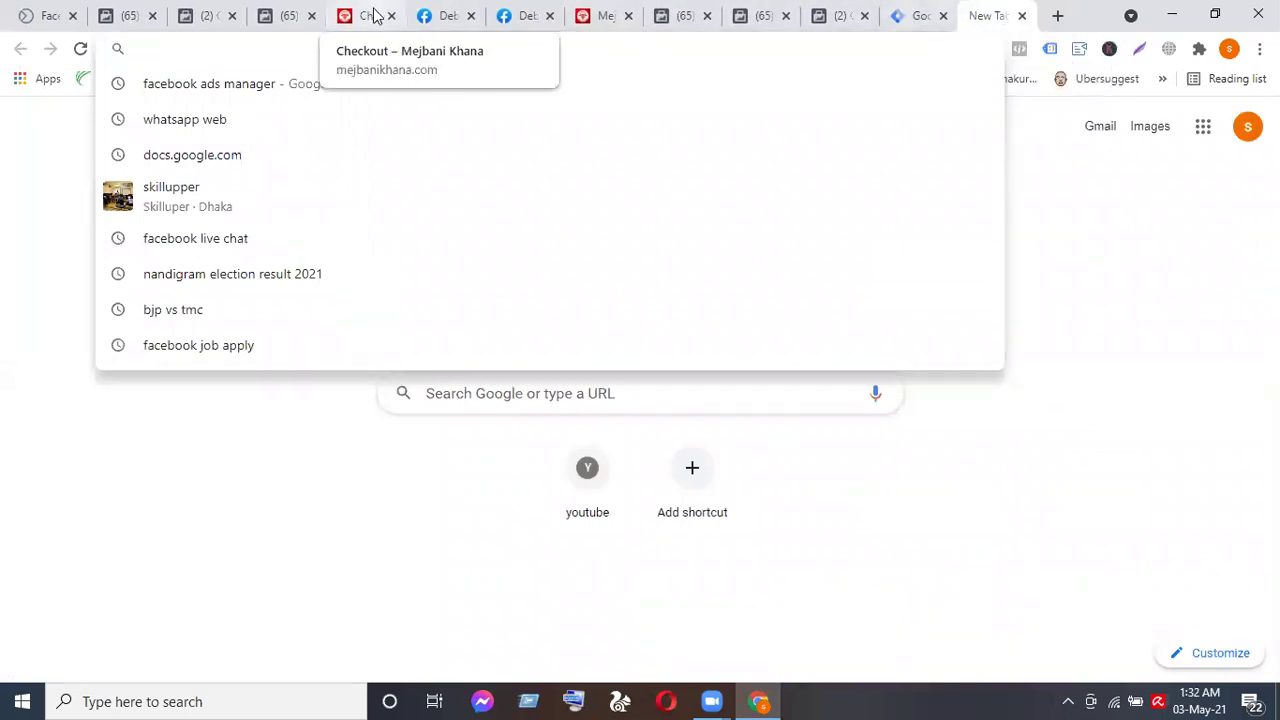
left_click(913, 17)
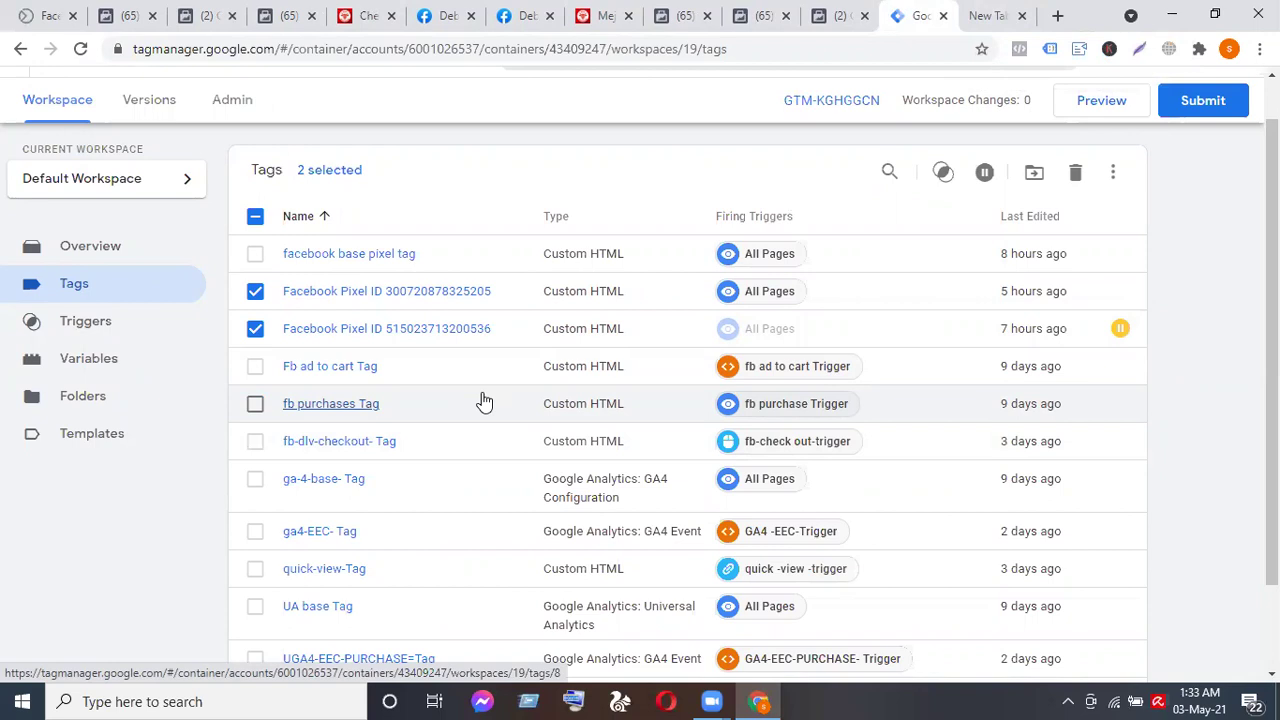
Clear the selection of both Facebook Pixel ID tags and review the full tags list with its firing triggers.
scroll(483, 401, "down", 2)
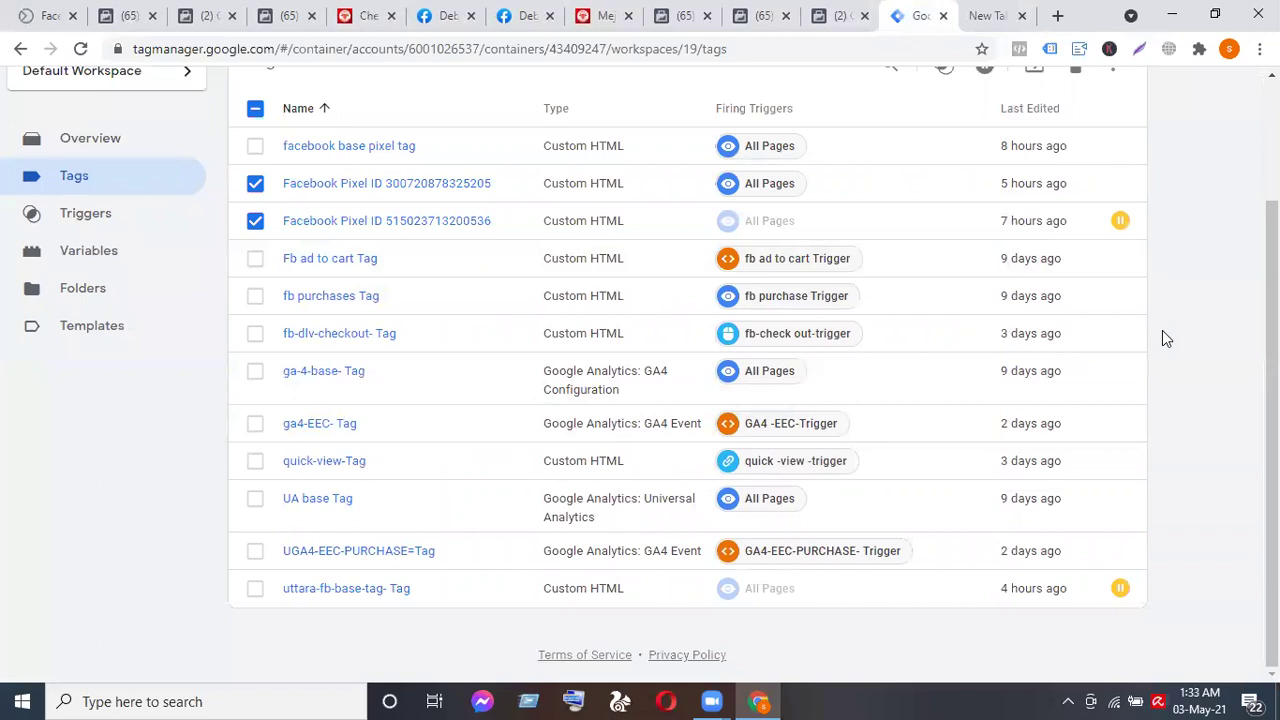
scroll(1162, 330, "up", 1)
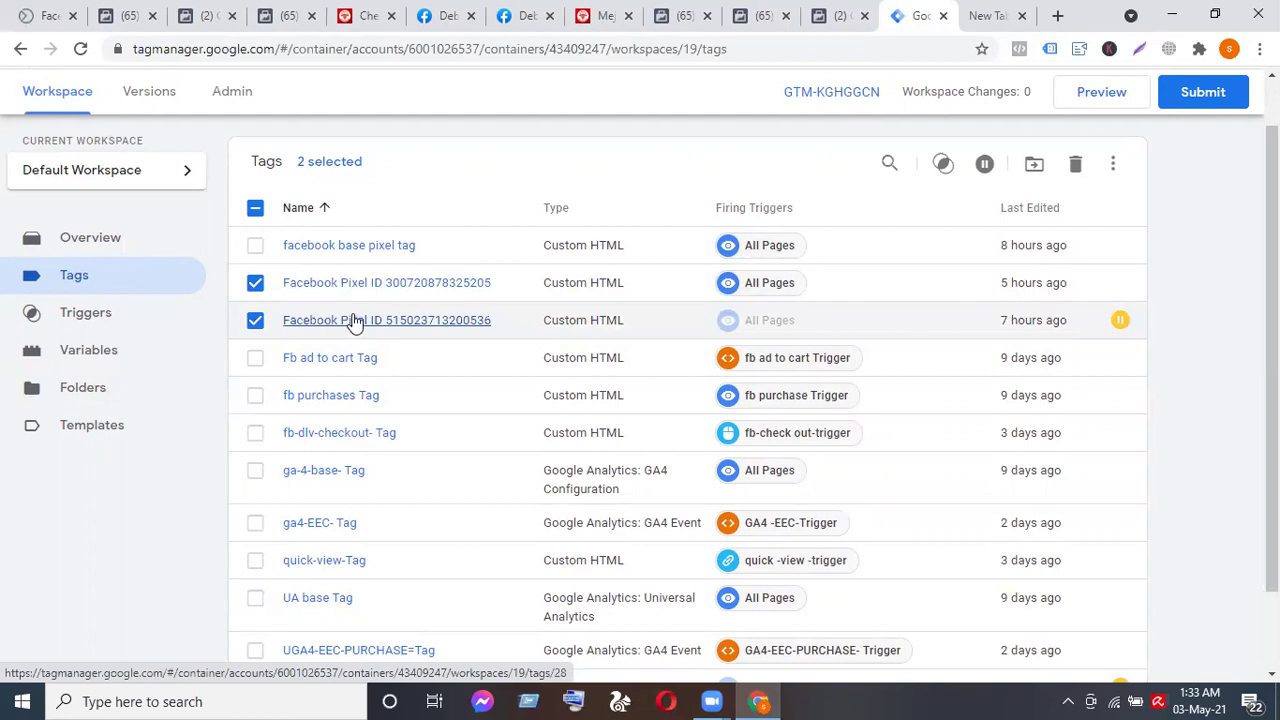
left_click(254, 322)
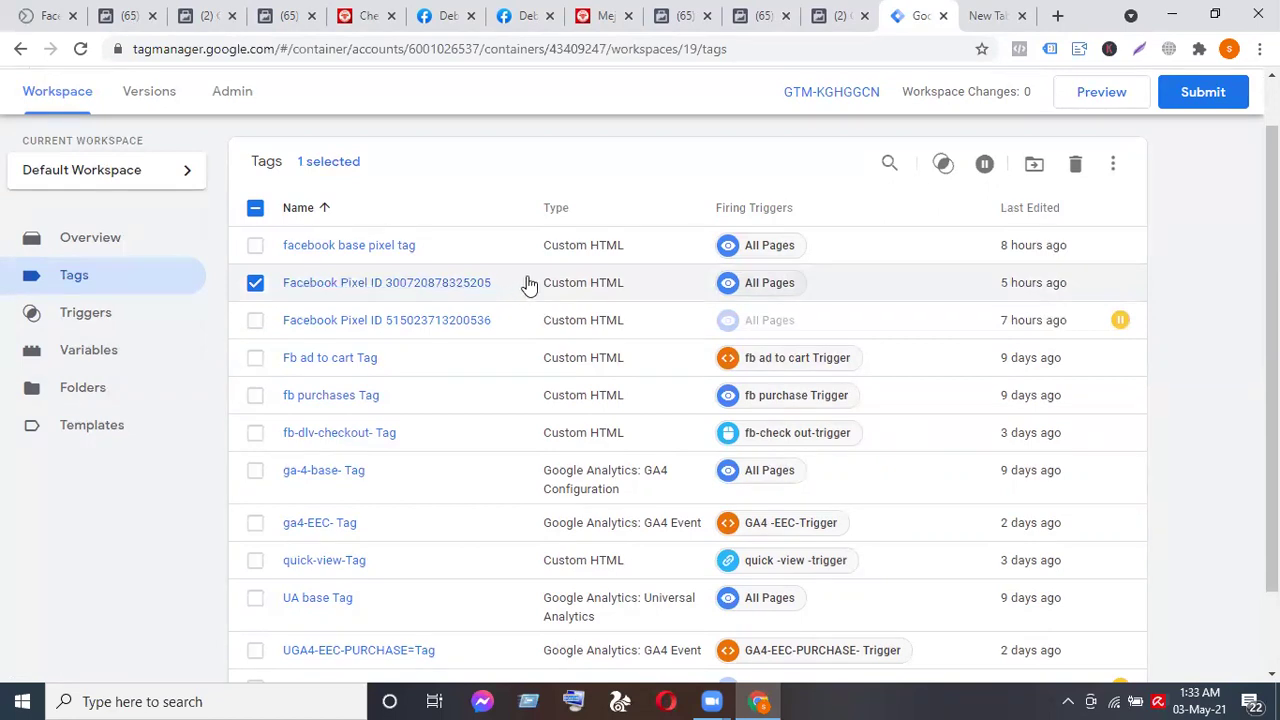
scroll(1190, 286, "down", 2)
scroll(1190, 286, "up", 3)
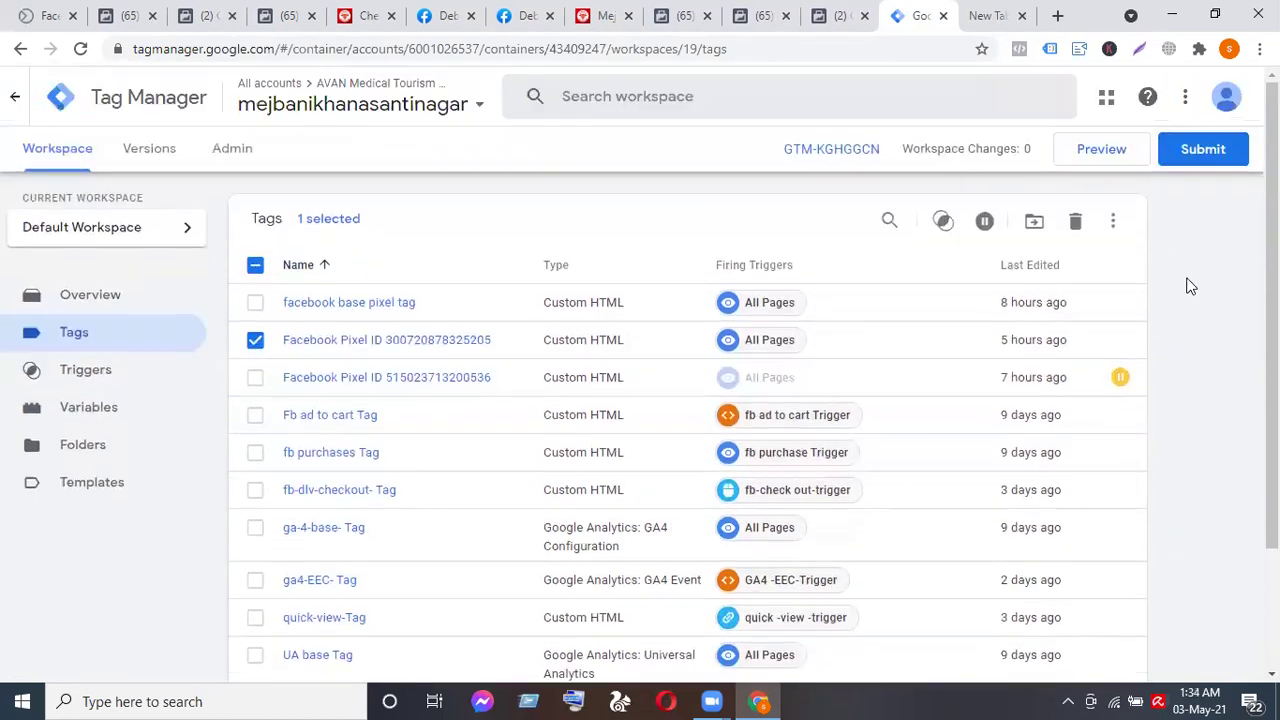
scroll(1190, 286, "down", 2)
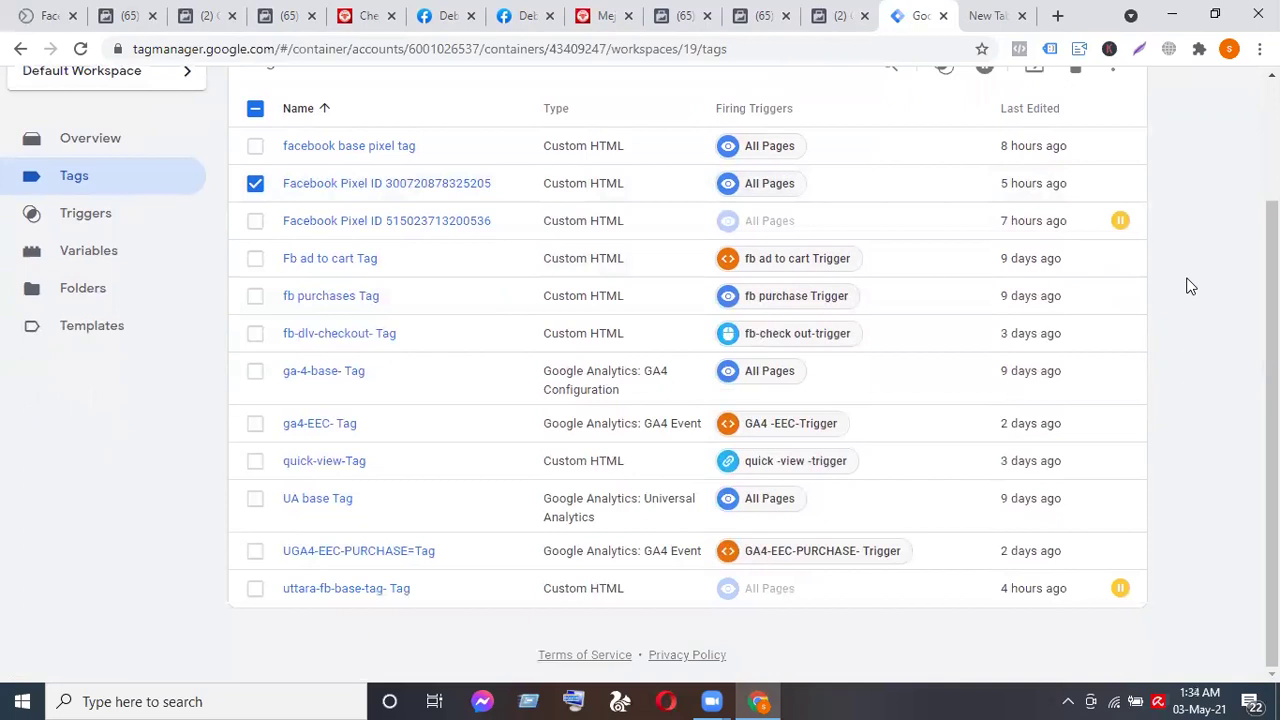
scroll(1190, 286, "up", 1)
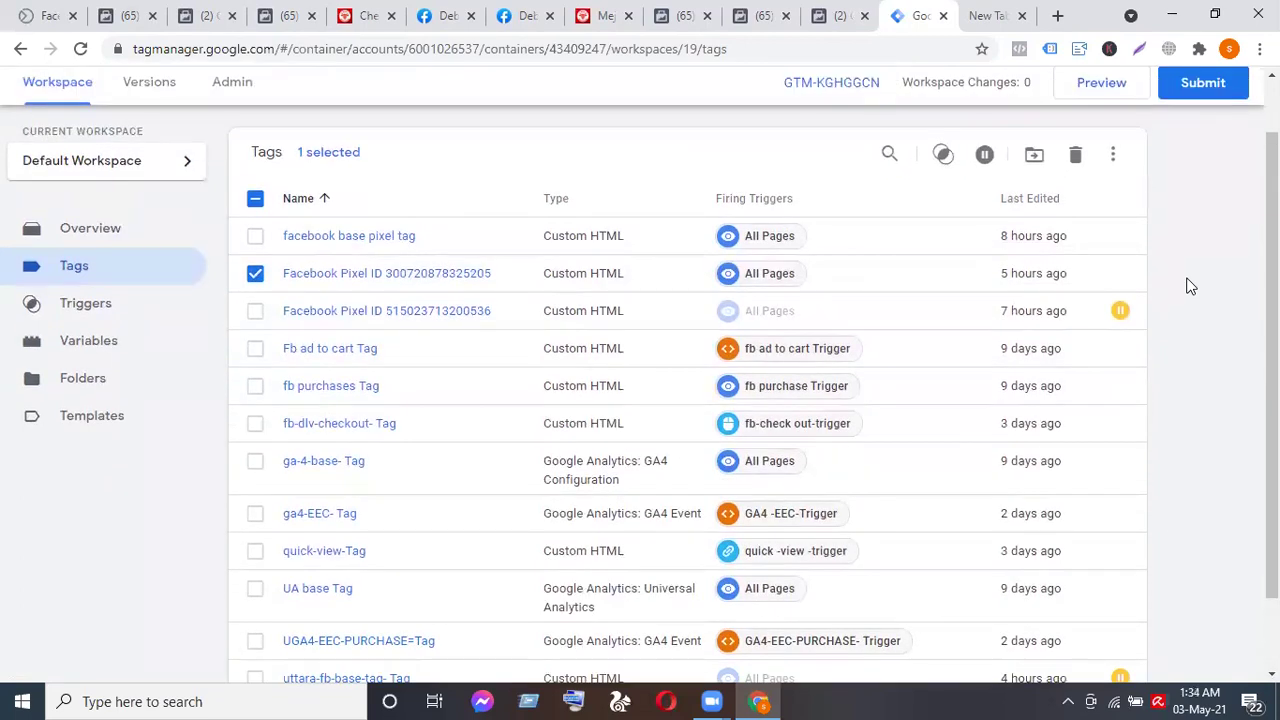
left_click(256, 277)
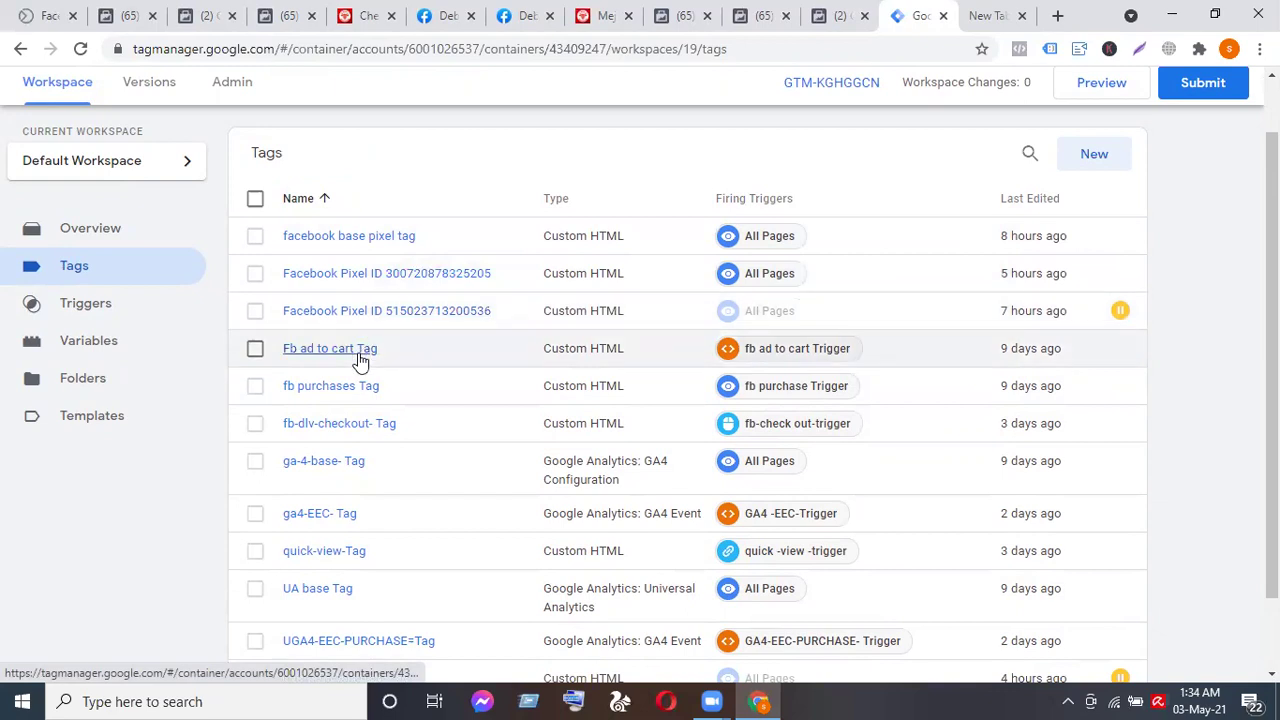
scroll(360, 360, "down", 1)
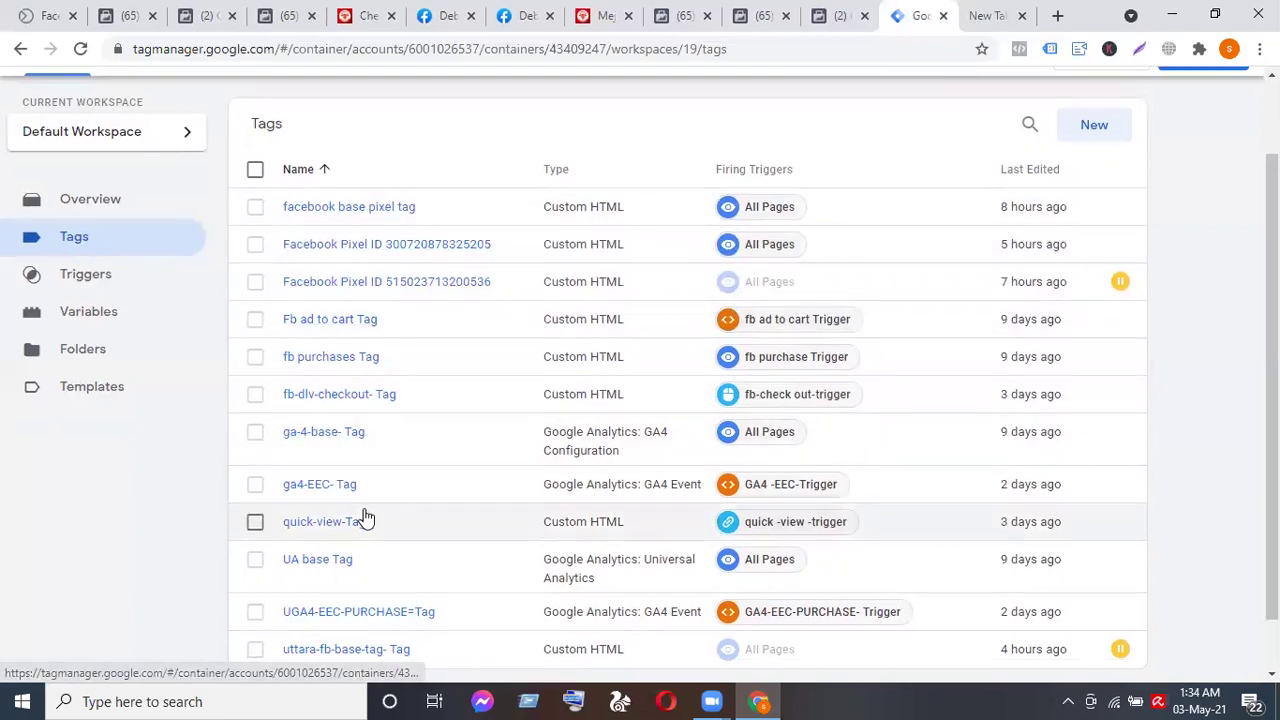
scroll(363, 517, "down", 1)
scroll(363, 517, "up", 2)
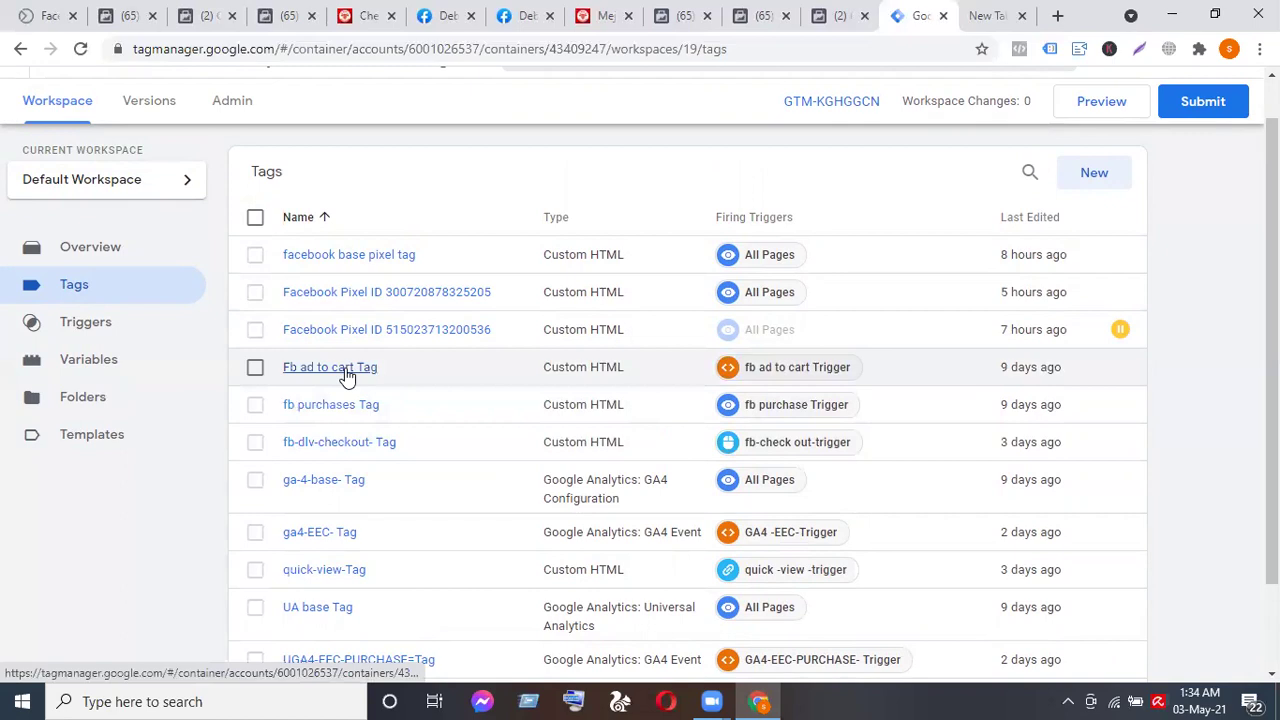
scroll(347, 375, "down", 1)
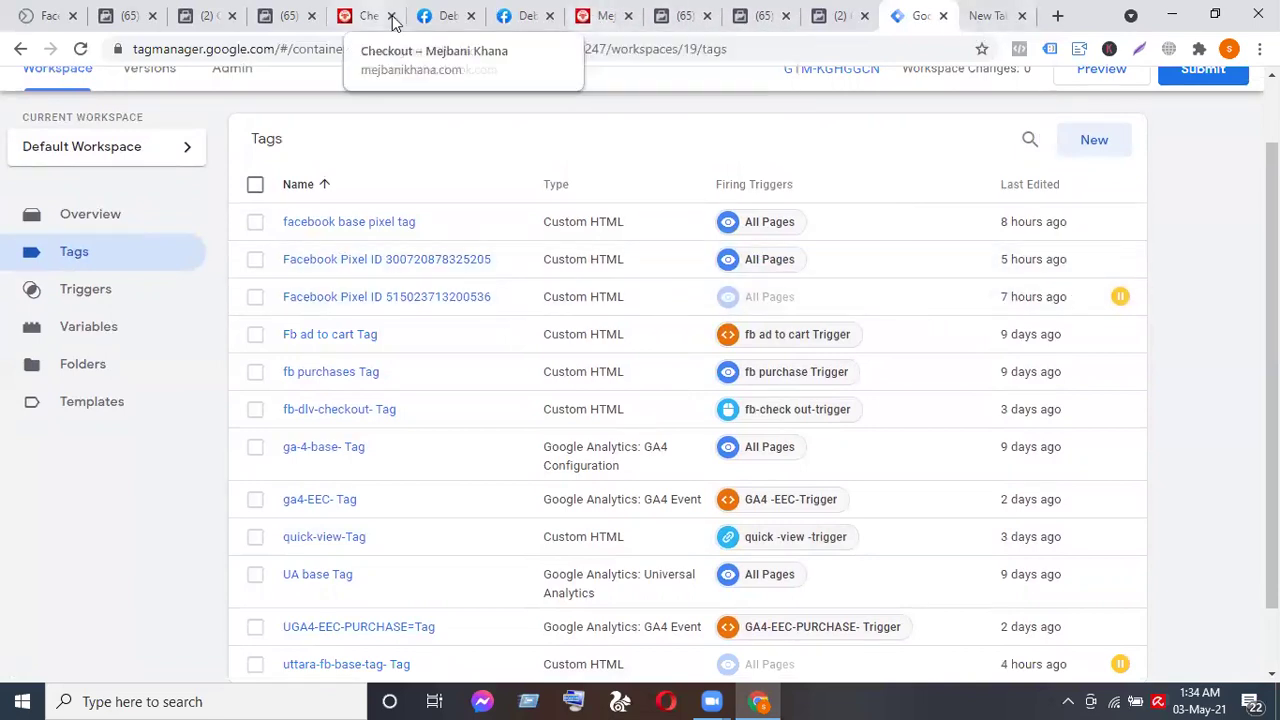
Switch to the Mejbani Khana store's home page and add the 1 kg- 1400tk option of মেজবানী গোস্ত to the cart.
left_click(598, 18)
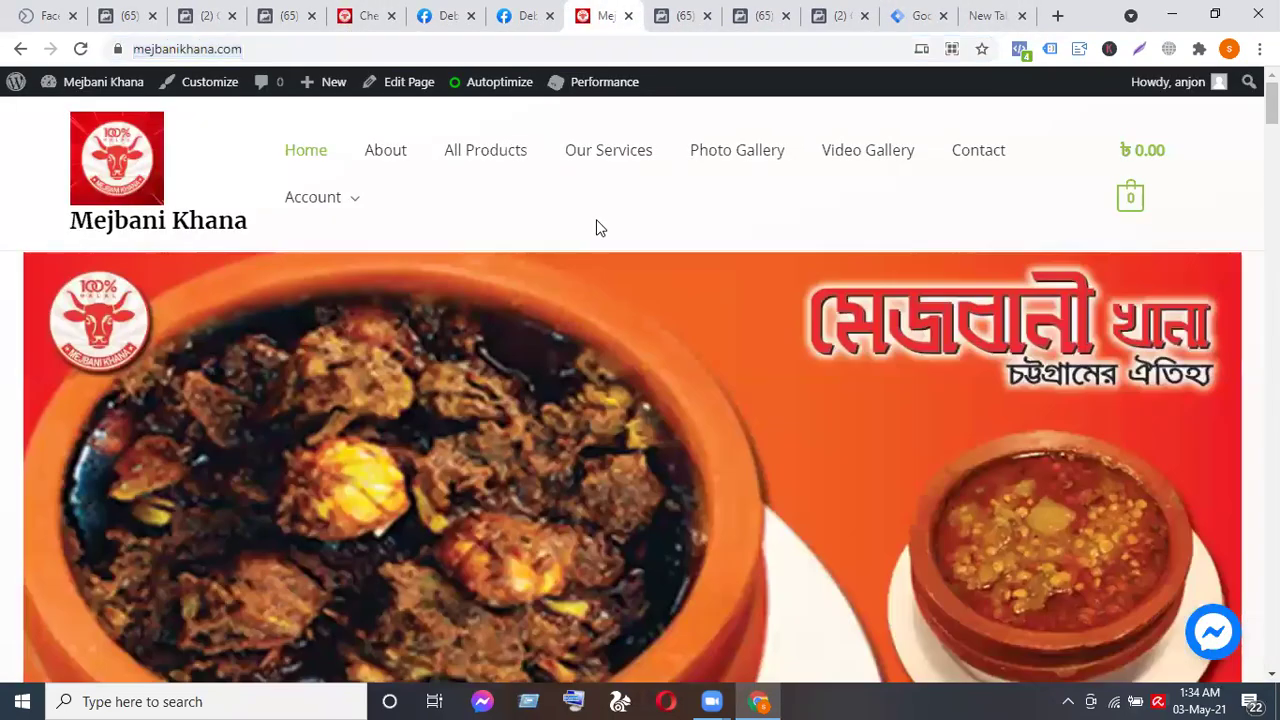
scroll(596, 220, "down", 10)
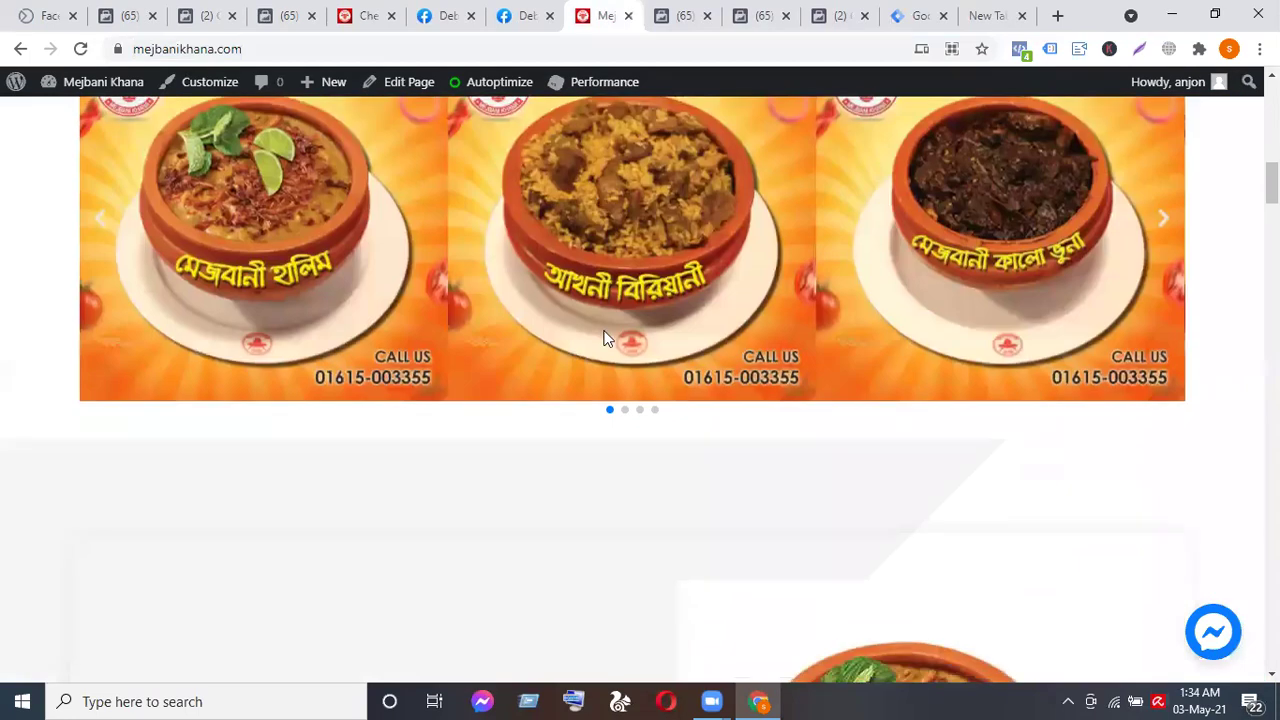
scroll(603, 337, "down", 10)
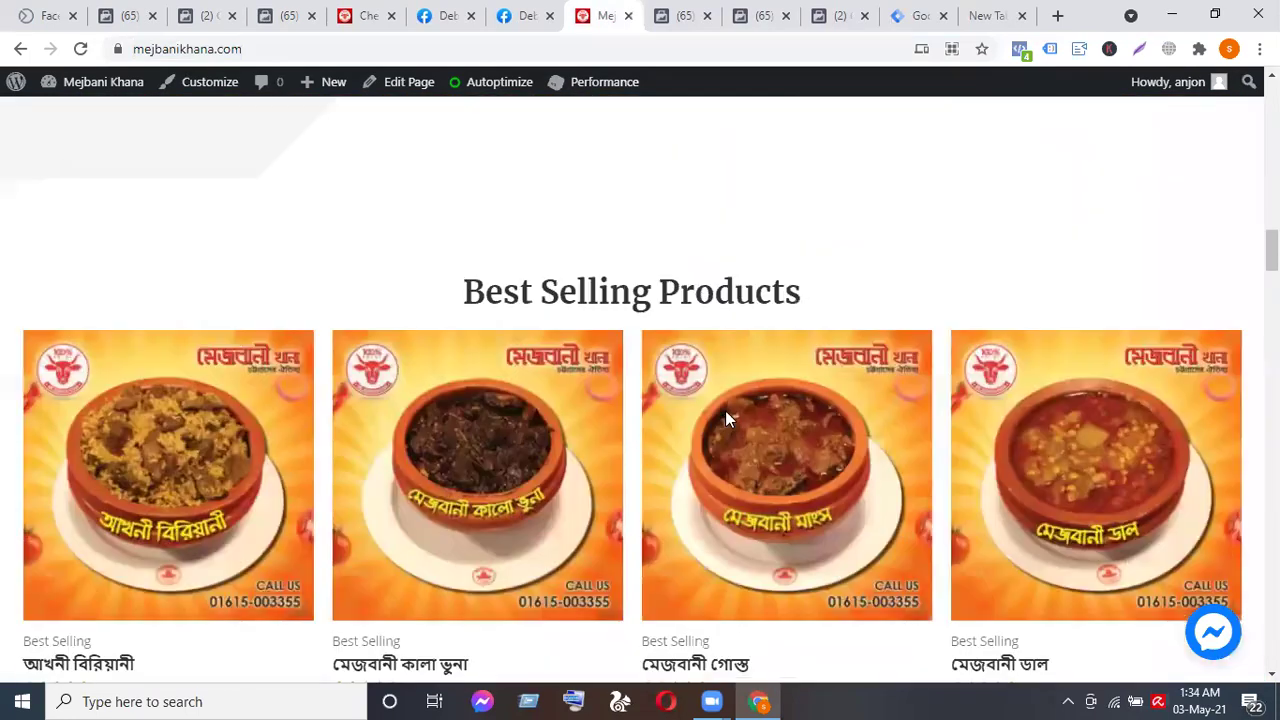
scroll(725, 410, "down", 4)
left_click(722, 390)
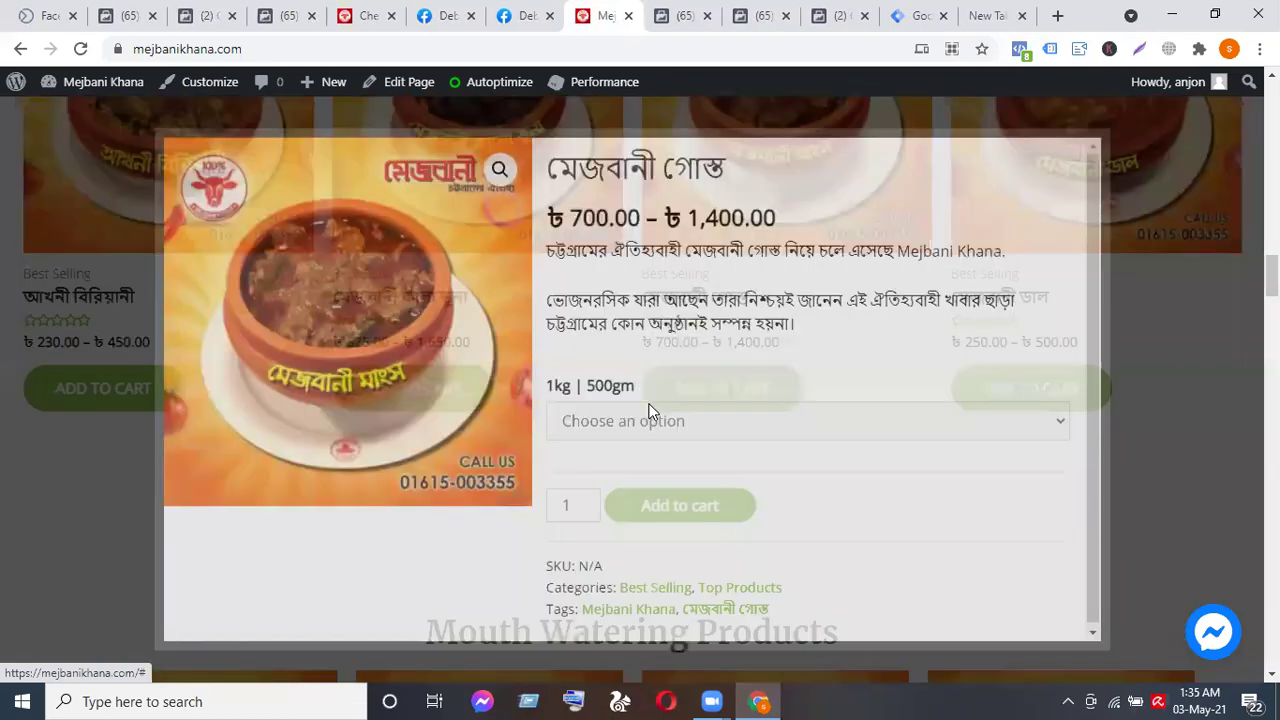
left_click(651, 408)
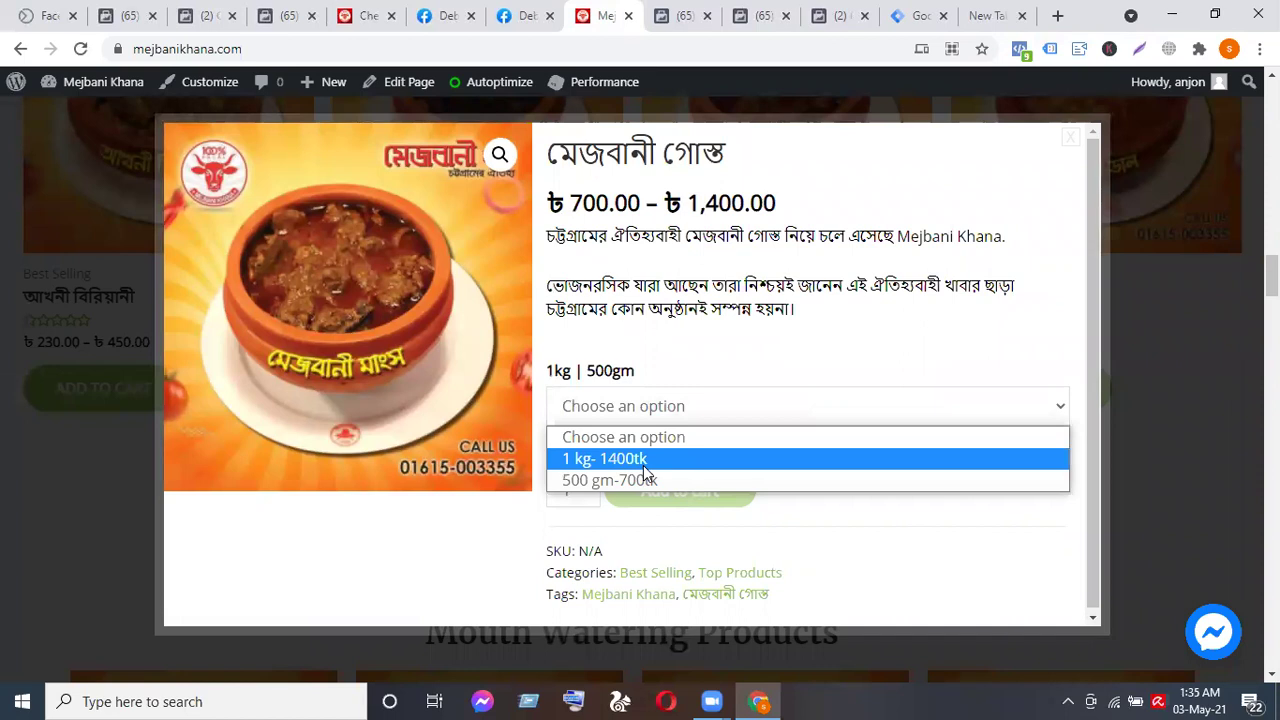
left_click(644, 462)
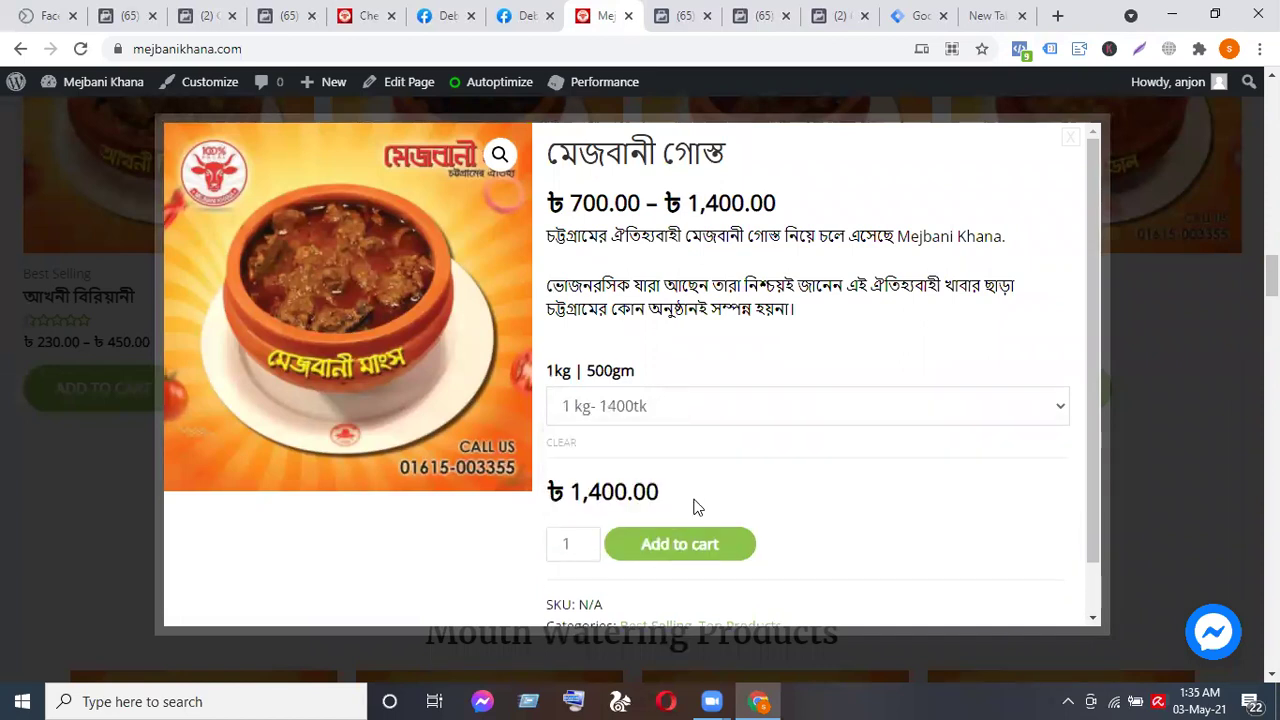
left_click(670, 560)
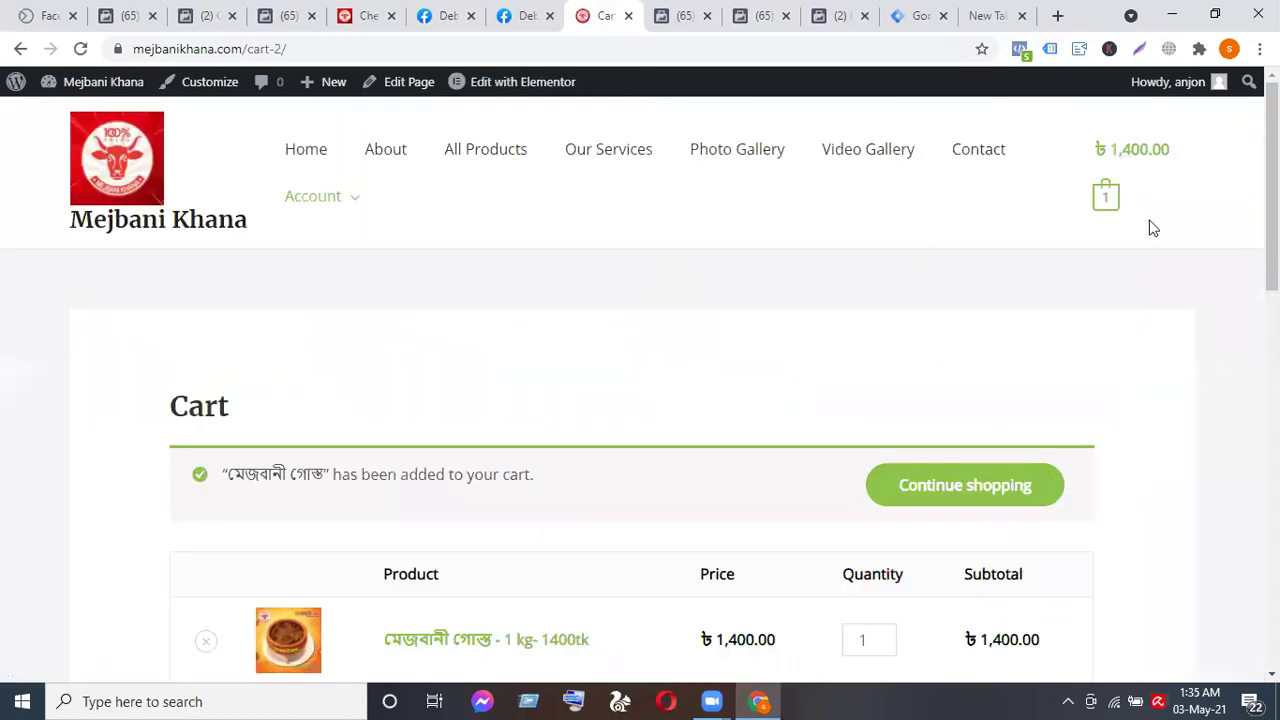
Examine the AddToCart warnings and parameters of the santinagar and uttara pixels in Facebook Pixel Helper, and close it.
left_click(1020, 50)
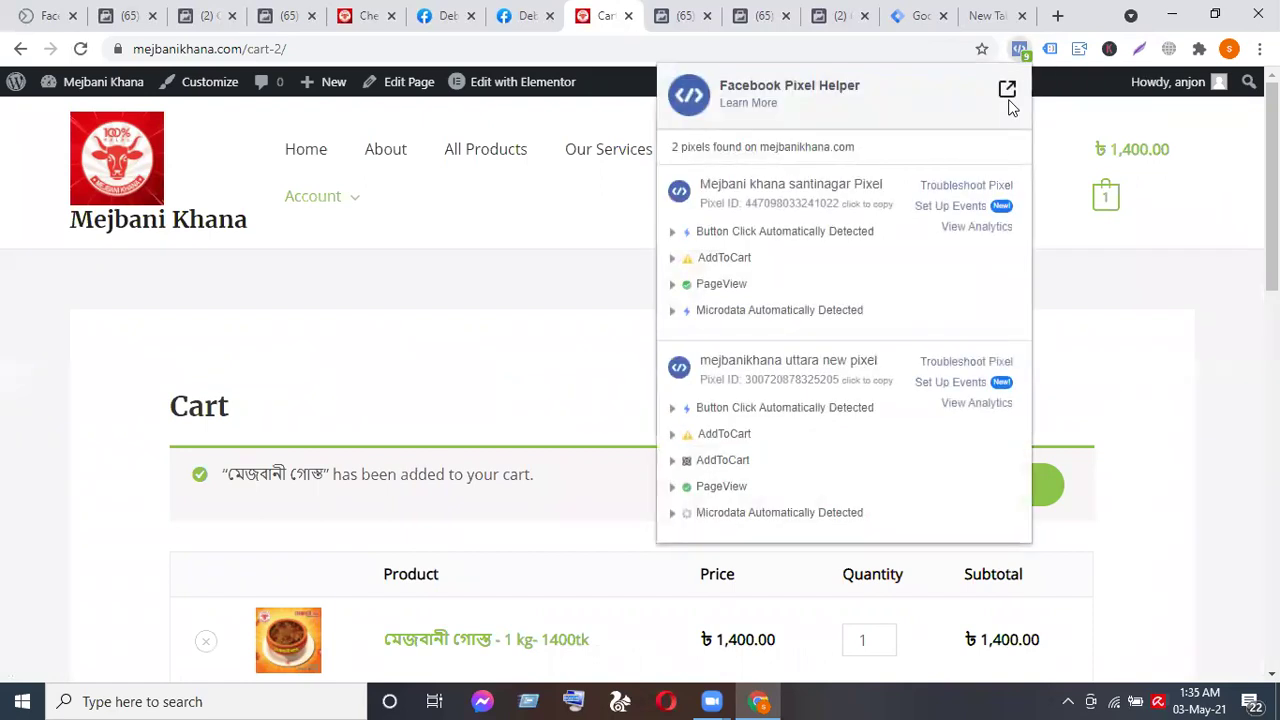
left_click(724, 434)
scroll(730, 442, "down", 3)
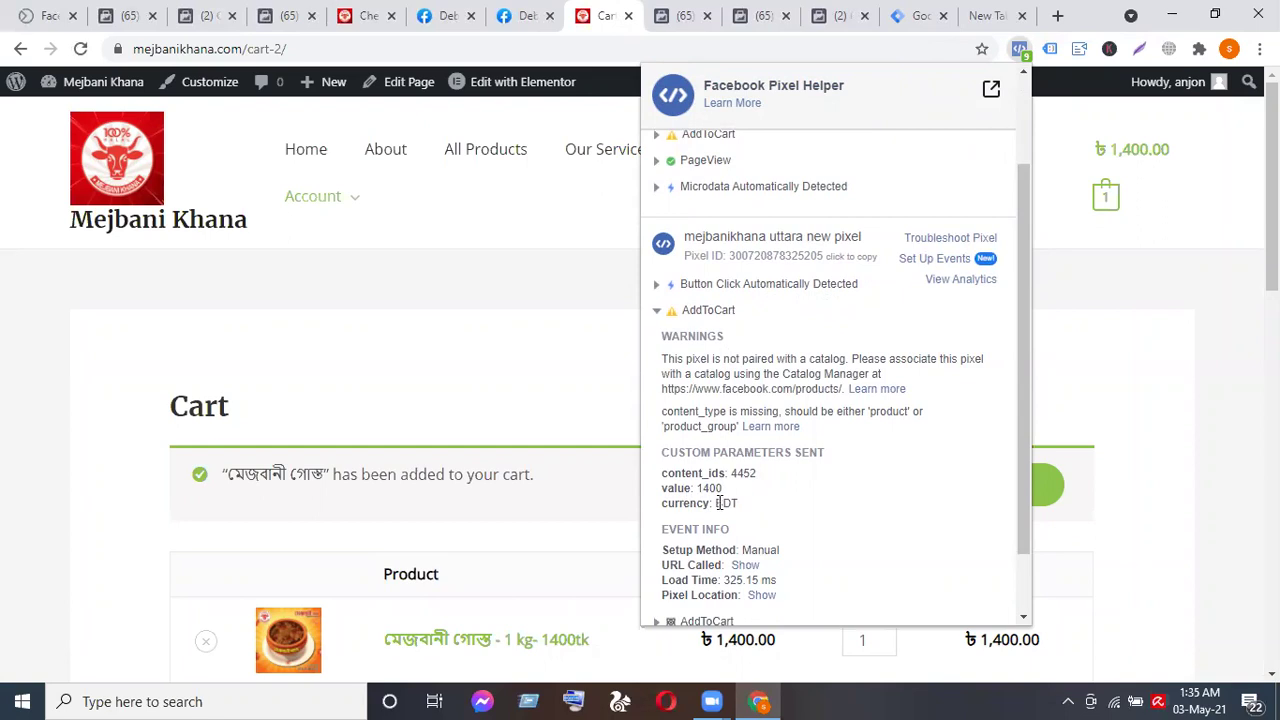
scroll(718, 503, "up", 3)
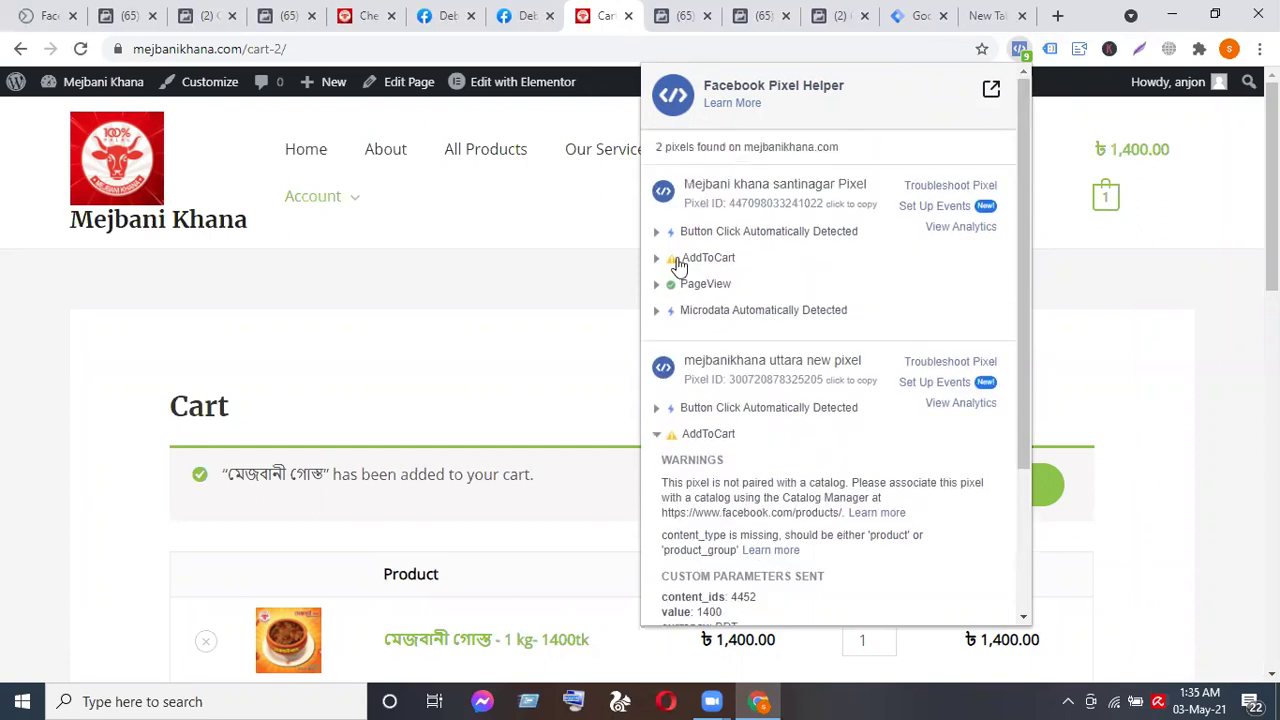
left_click(678, 262)
left_click(678, 262)
scroll(778, 483, "down", 3)
scroll(778, 483, "down", 2)
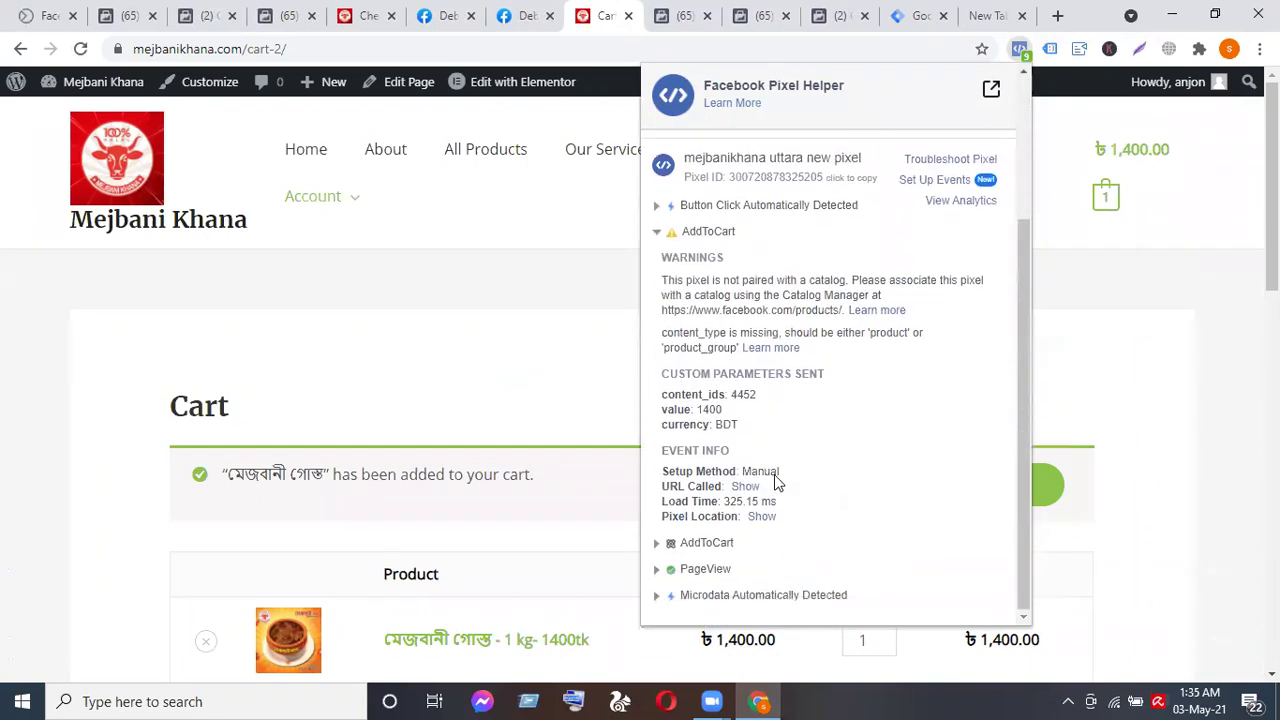
left_click(674, 236)
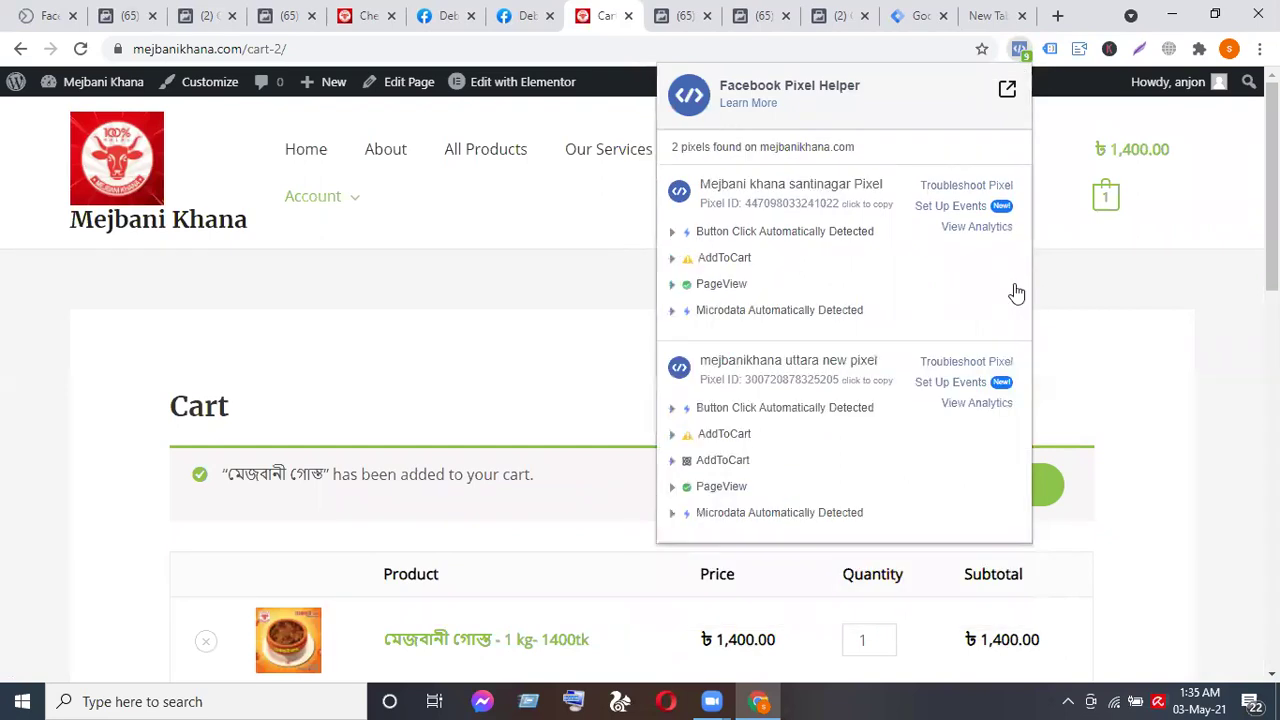
left_click(1142, 294)
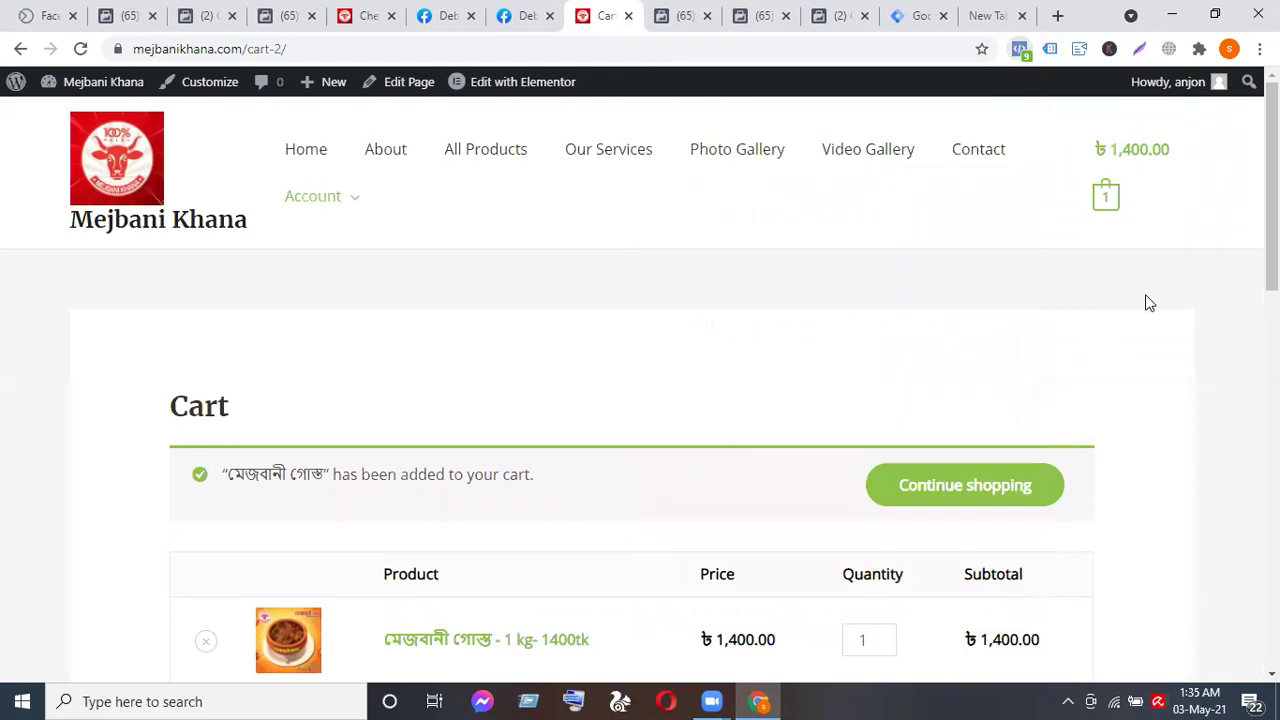
Return to Google Tag Manager's tags list, review the HTML code of the fb purchases Tag, and close the tag.
left_click(987, 17)
left_click(900, 20)
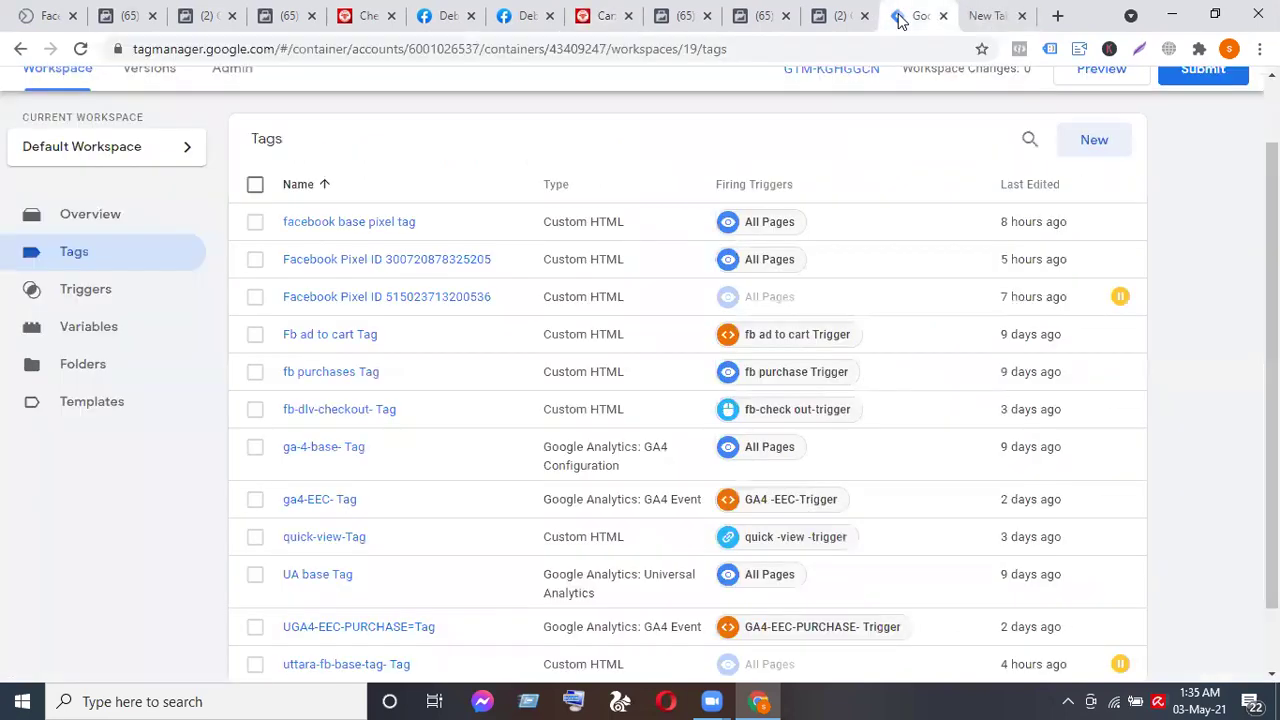
scroll(440, 337, "down", 2)
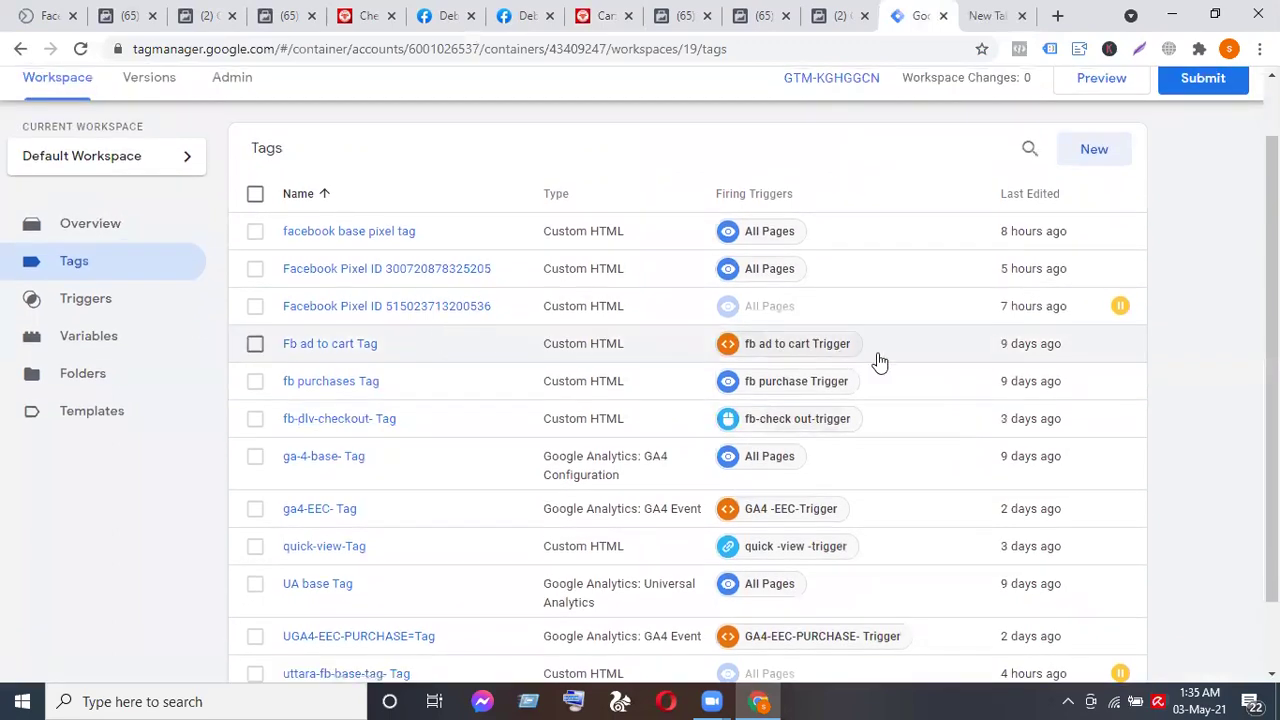
scroll(876, 360, "down", 1)
scroll(879, 362, "up", 2)
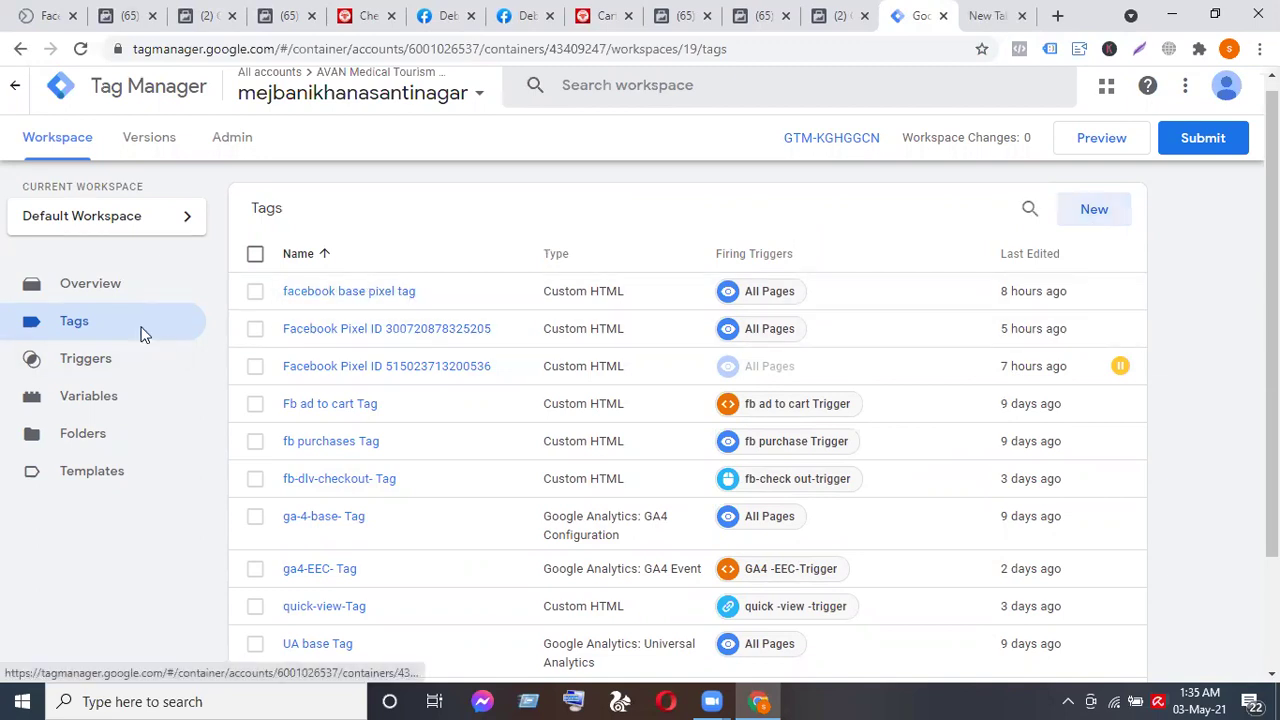
scroll(350, 430, "down", 1)
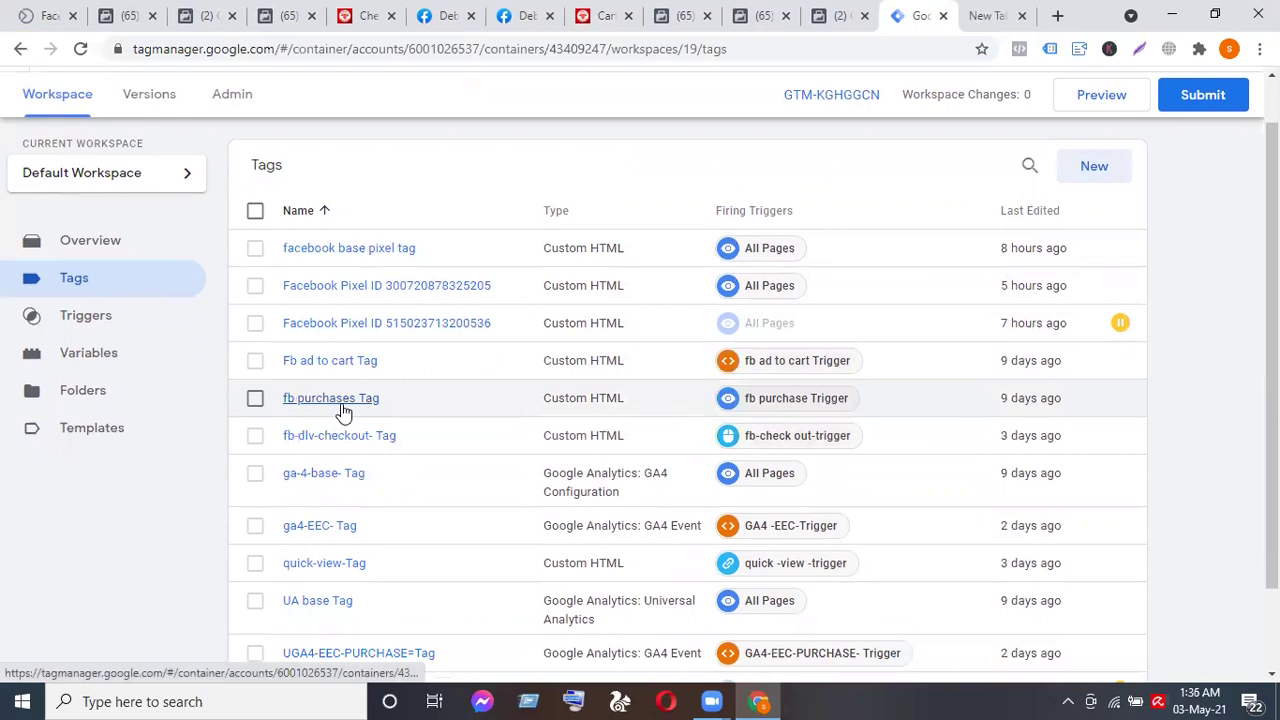
left_click(340, 400)
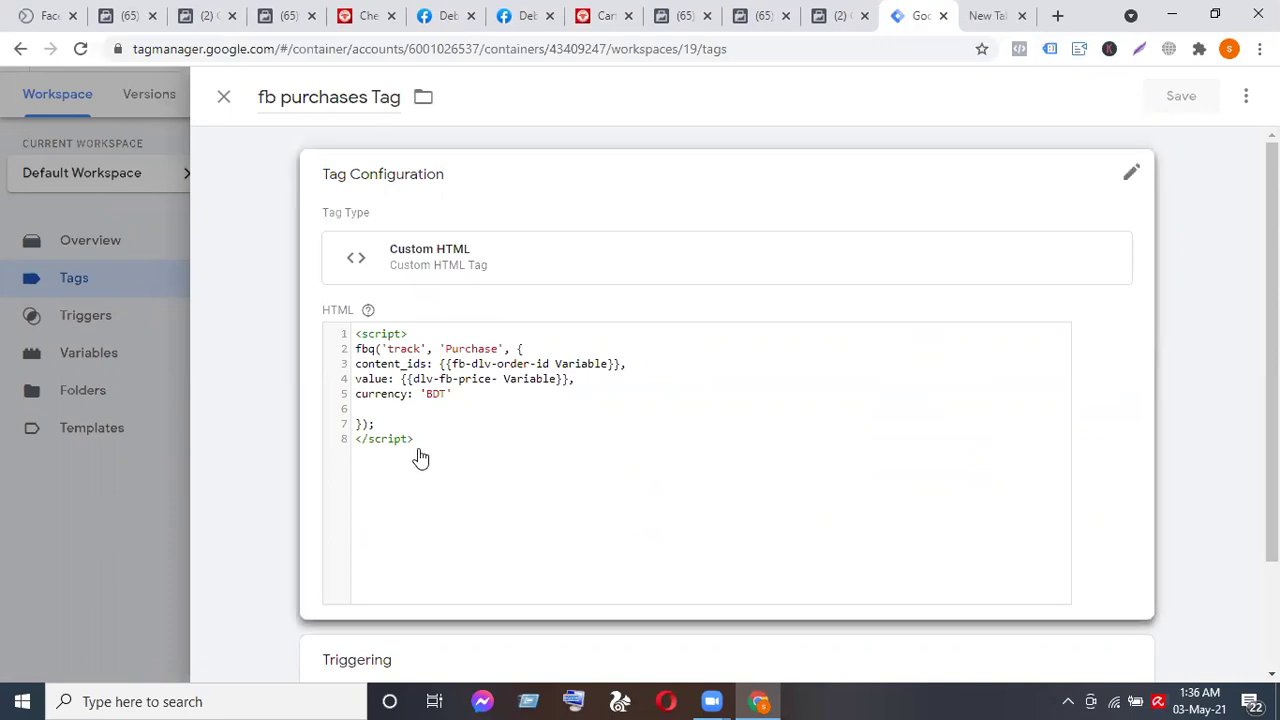
left_click(158, 531)
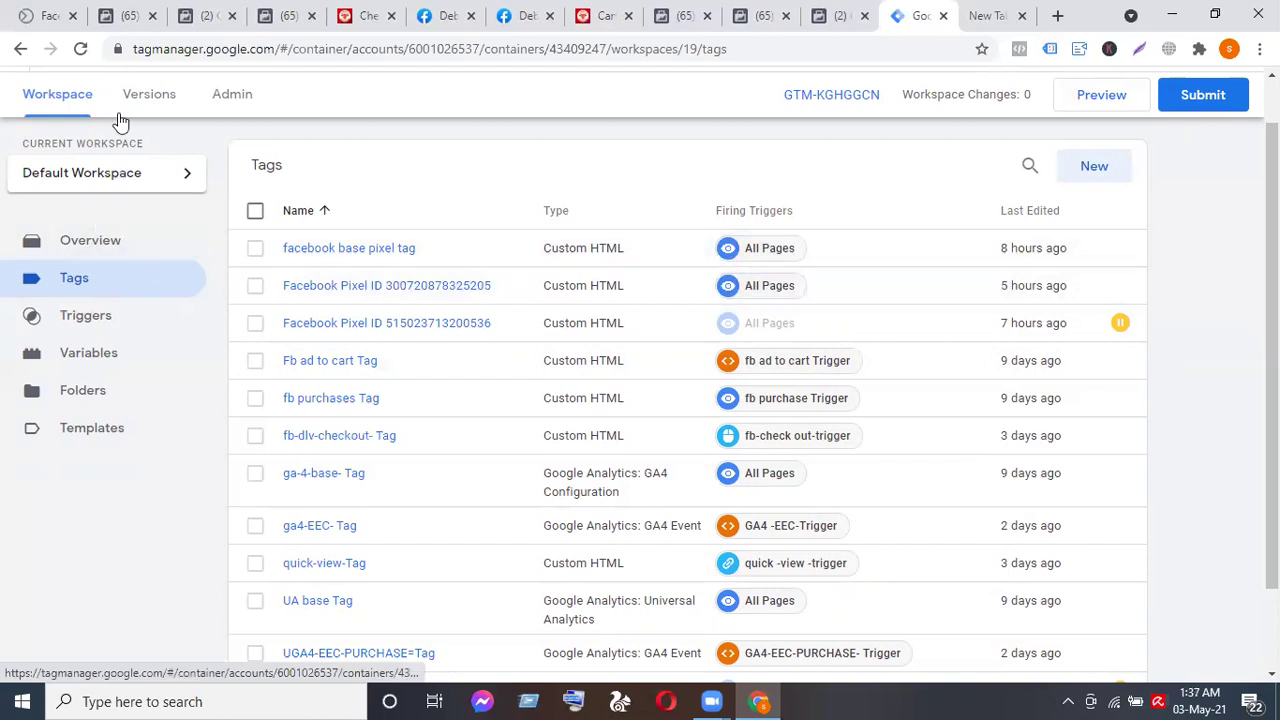
View the admin options of the mejbanikhanasantinagar container and go back to the workspace overview.
left_click(250, 108)
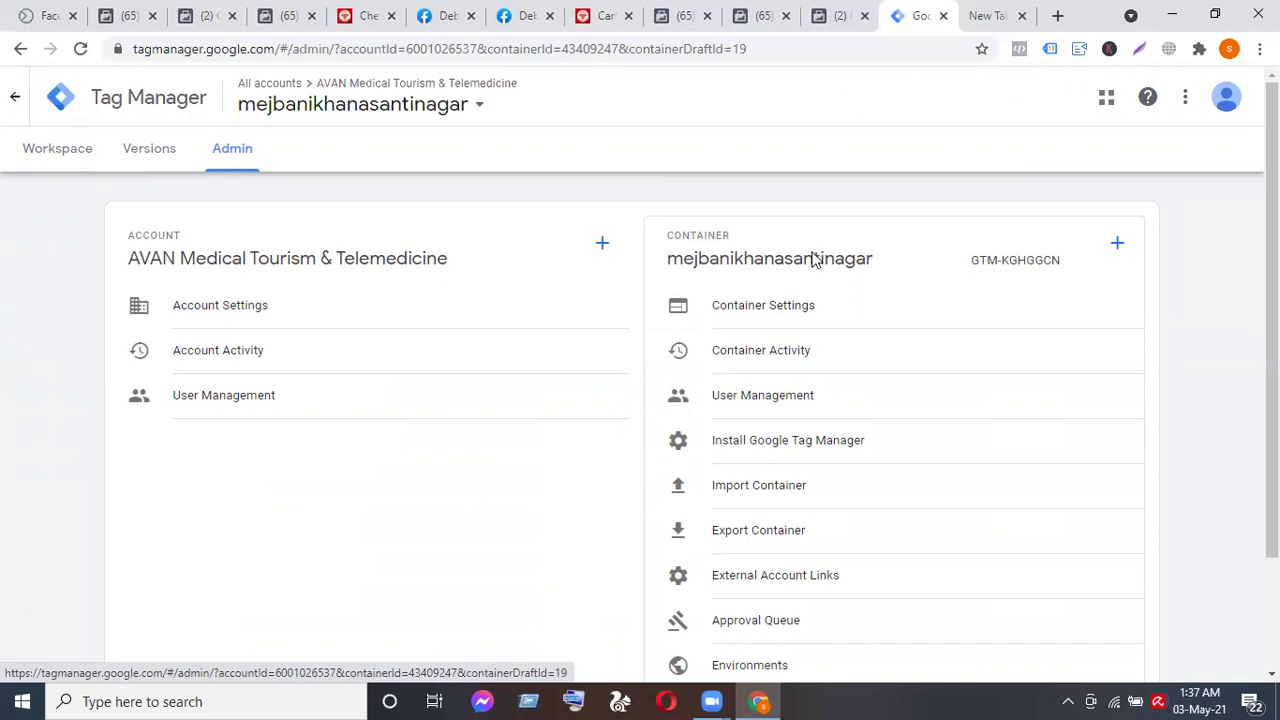
left_click(49, 150)
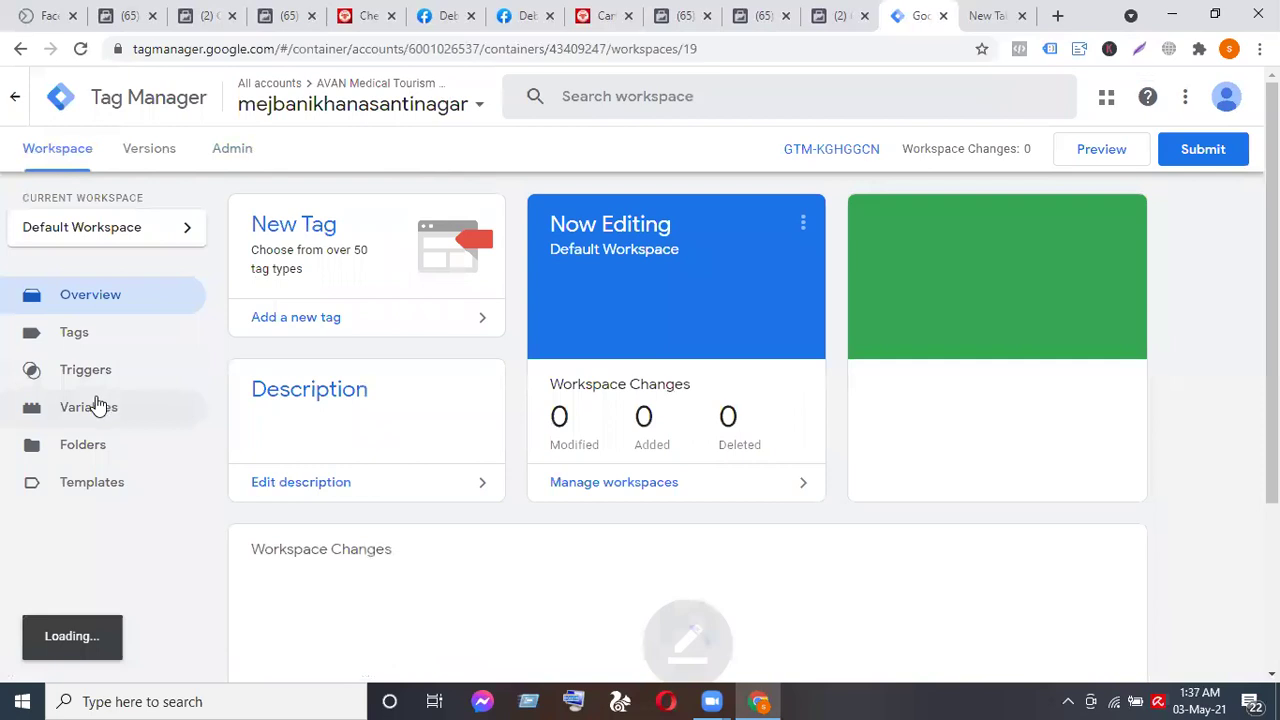
scroll(95, 405, "down", 1)
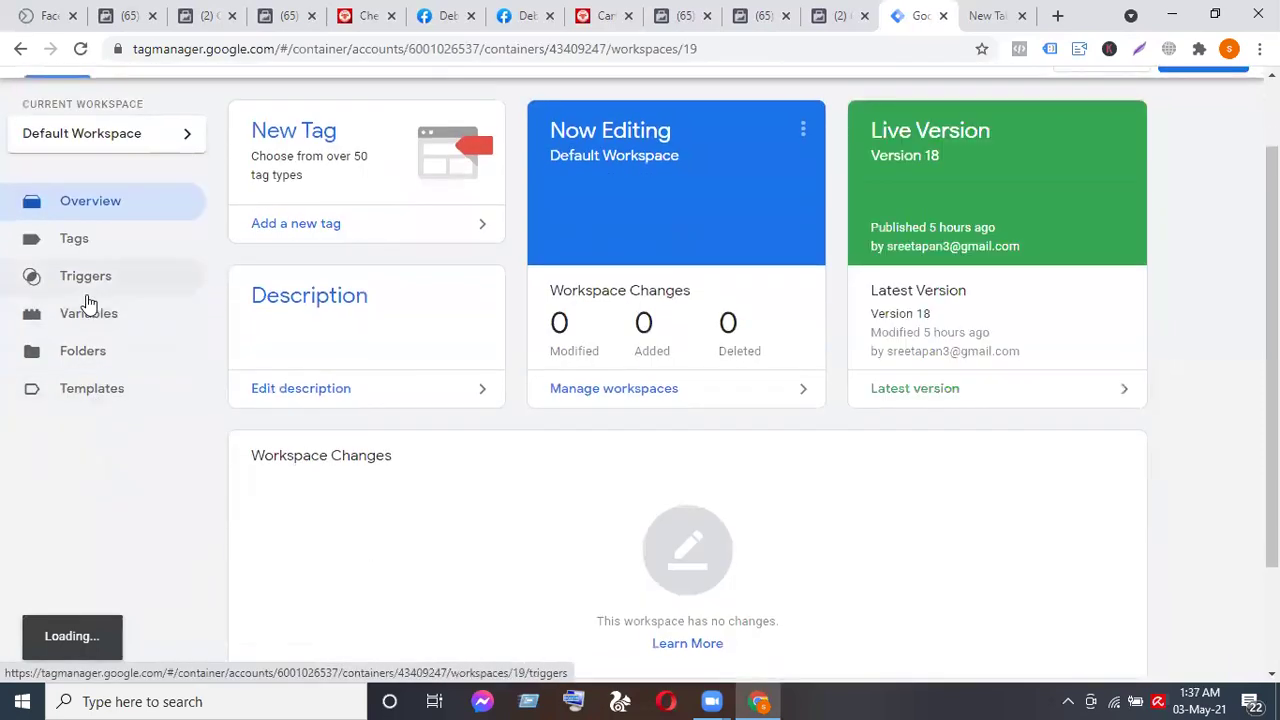
Switch to Commerce Manager, close the shortcuts overlay, and open the Connect to Tracking dialog from the catalogue's Event Sources.
left_click(190, 20)
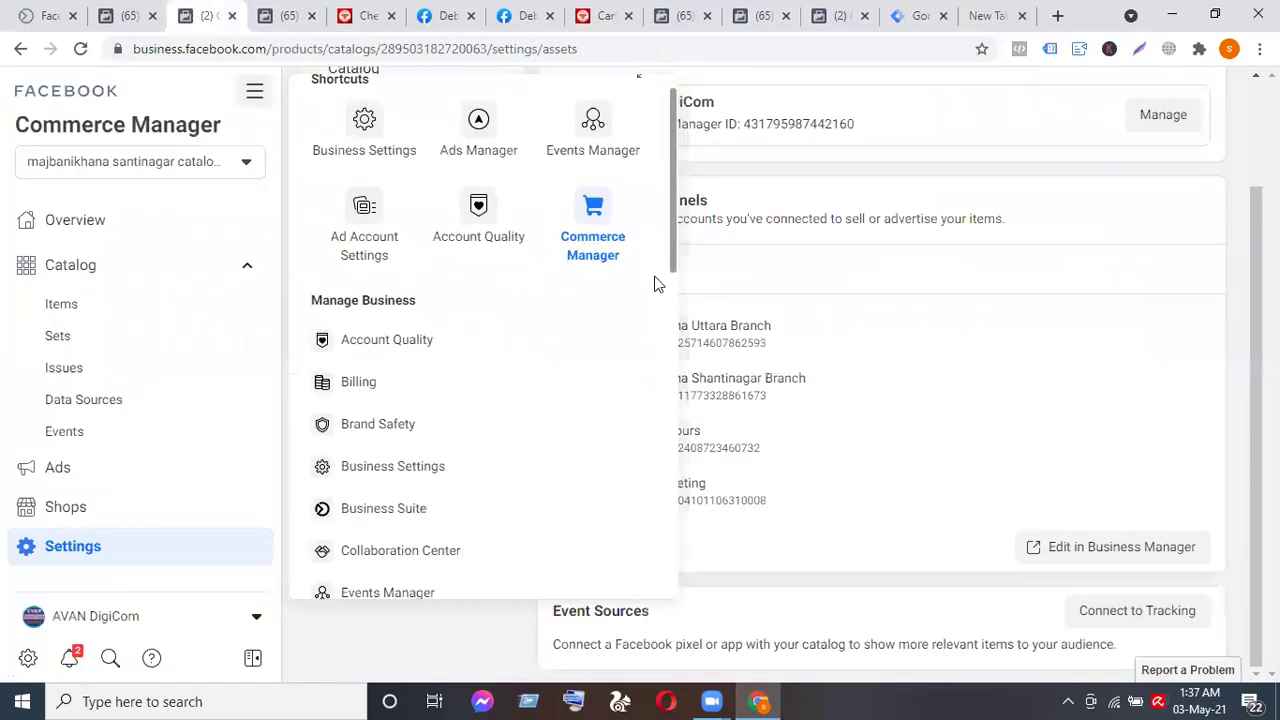
scroll(703, 289, "up", 1)
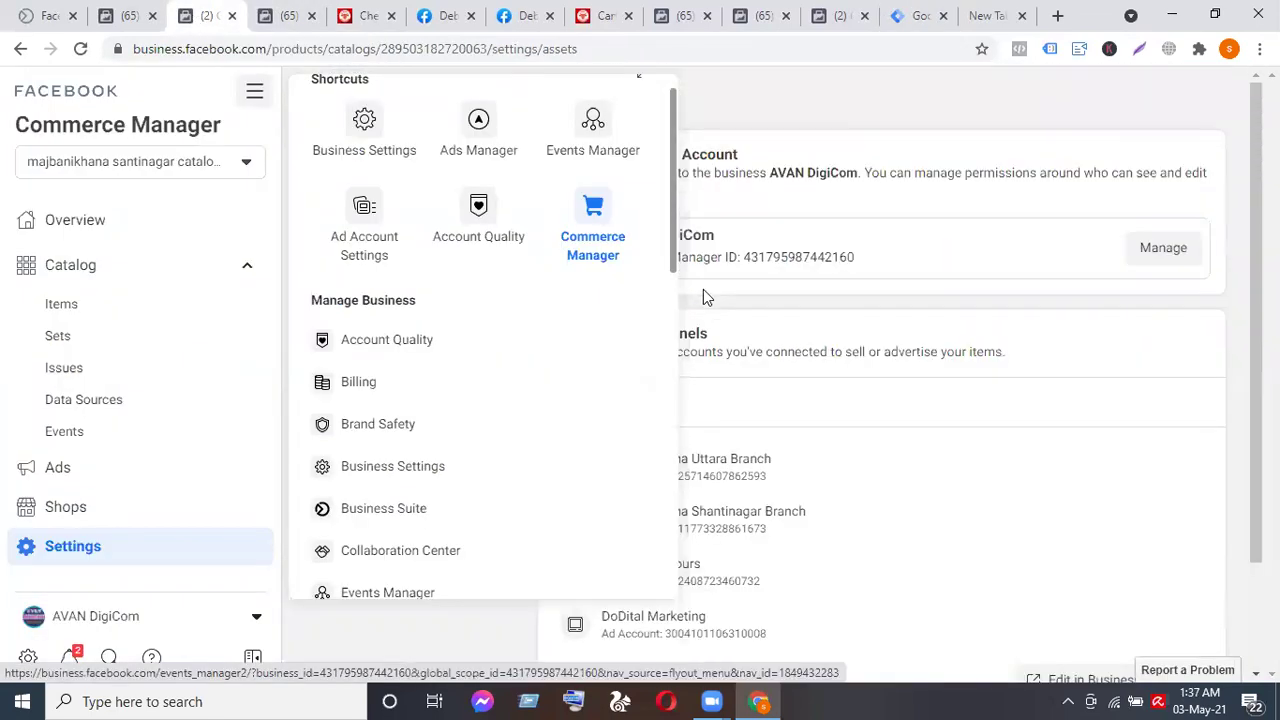
left_click(726, 84)
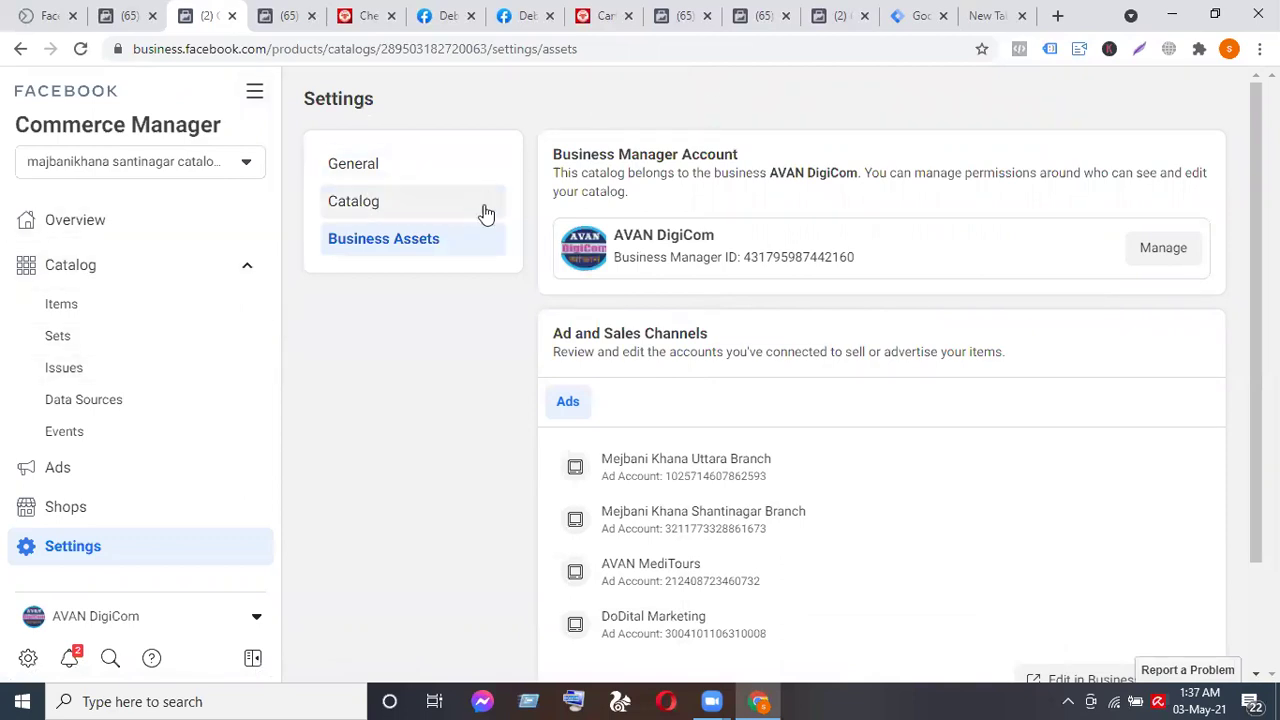
scroll(800, 473, "down", 1)
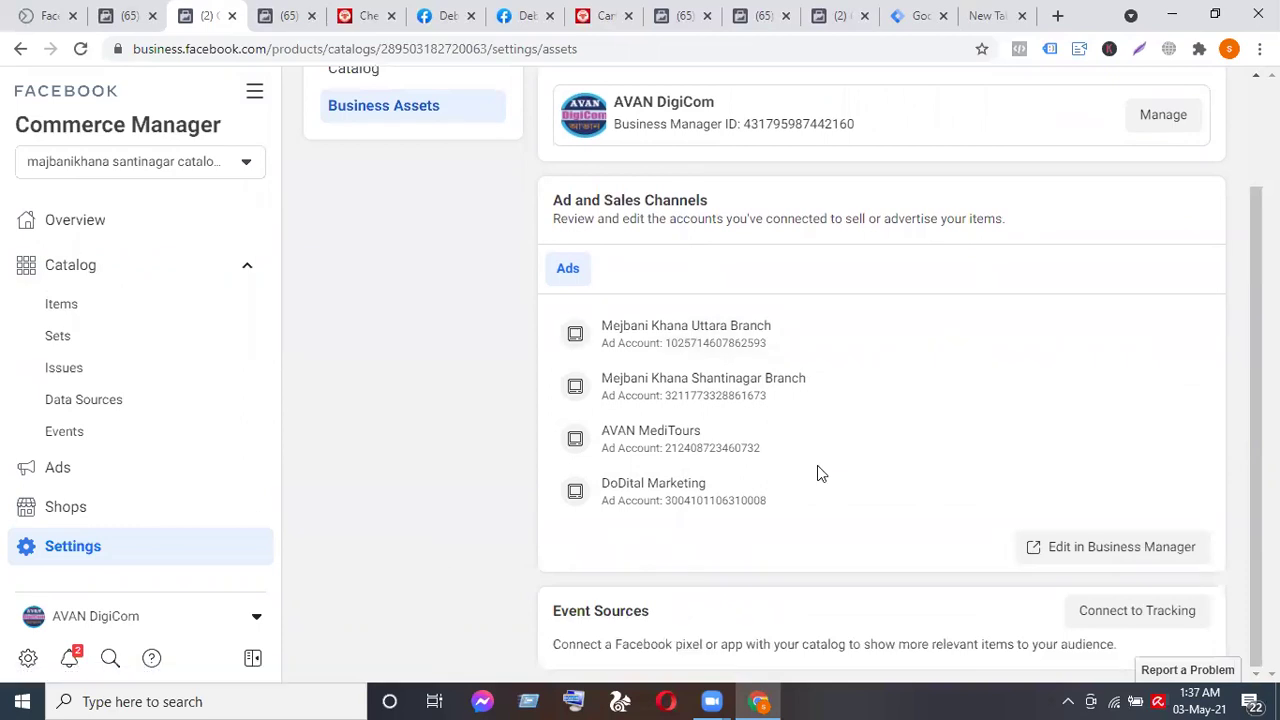
left_click(1137, 612)
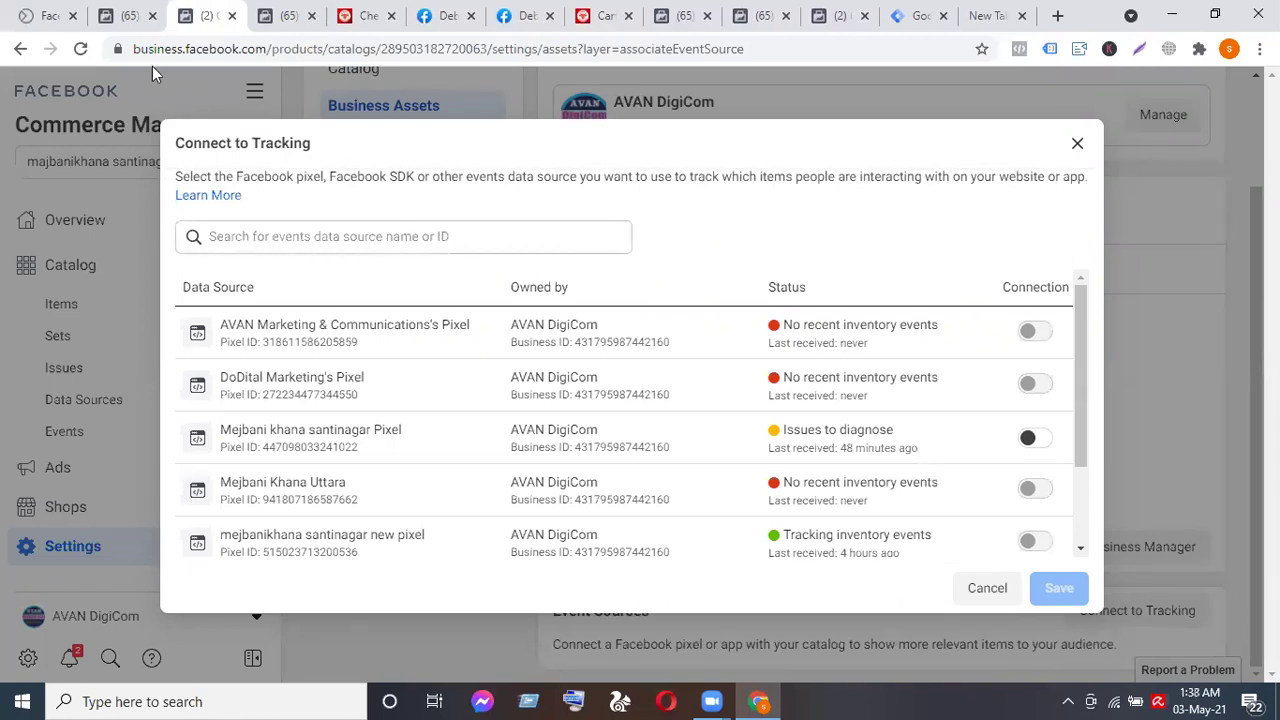
Reload the page and try to connect the Mejbani khana santinagar Pixel to the catalogue, saving the connection.
left_click(81, 49)
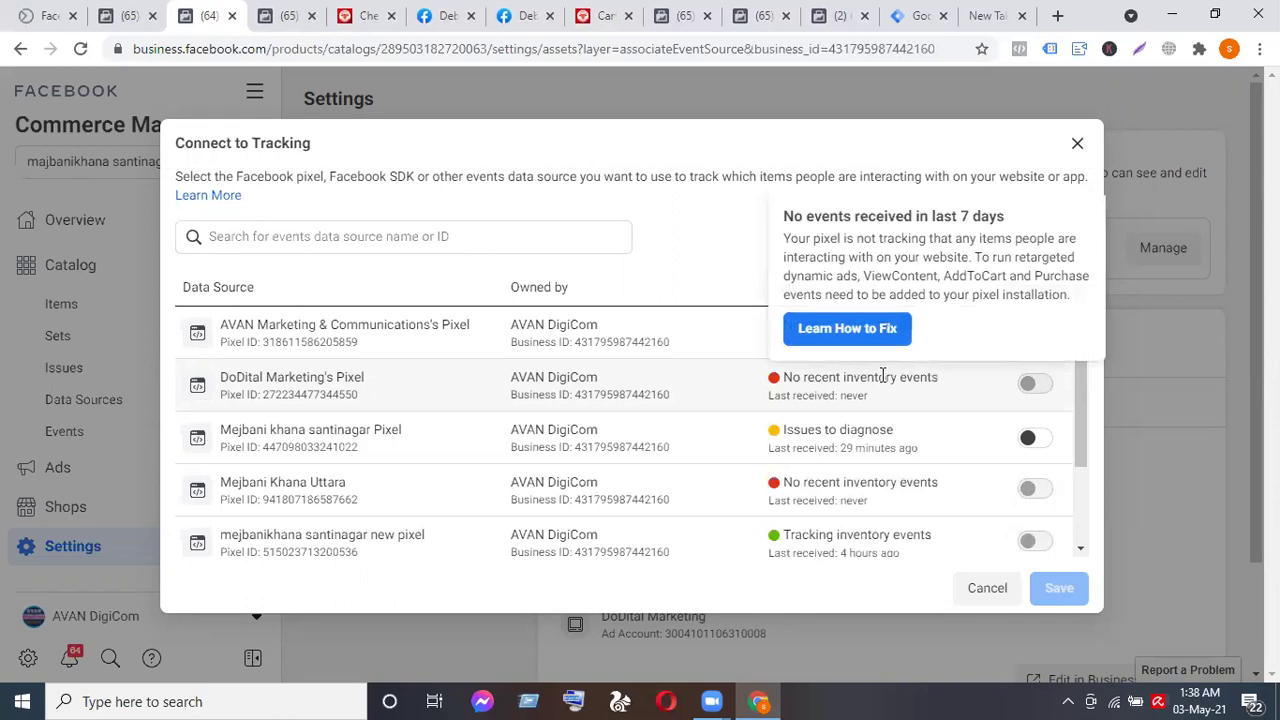
left_click(1030, 440)
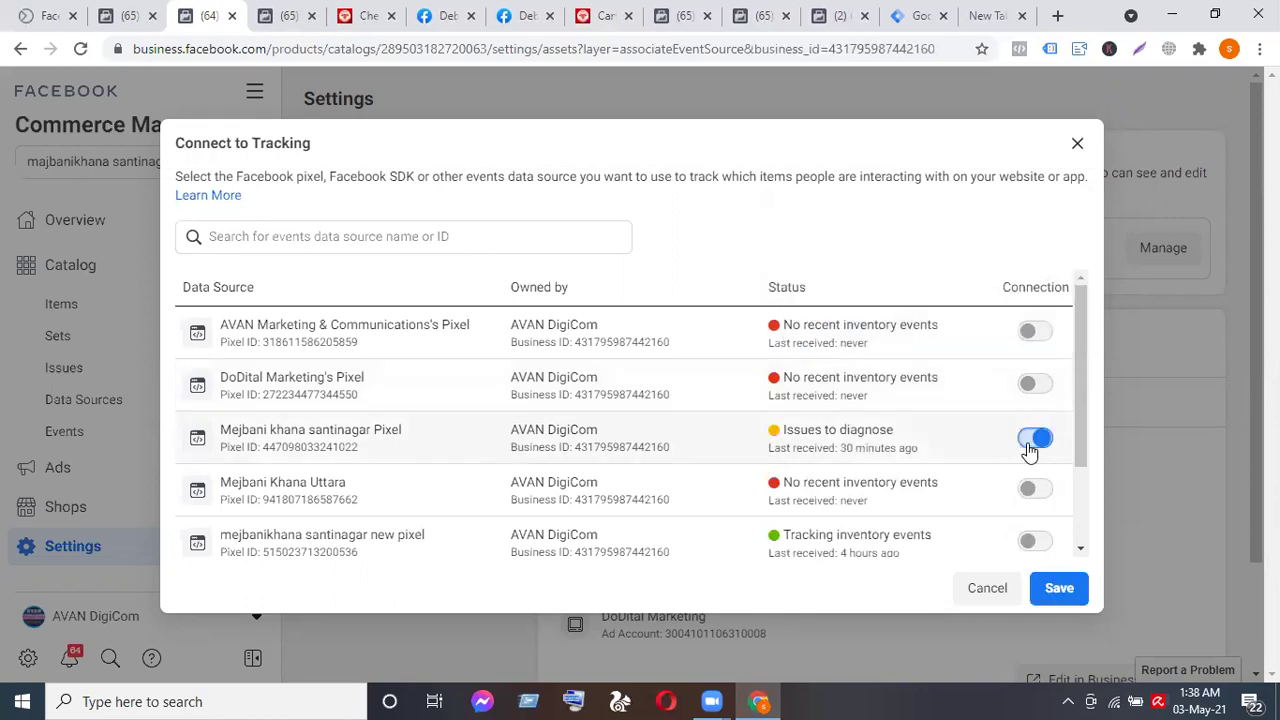
left_click(1059, 591)
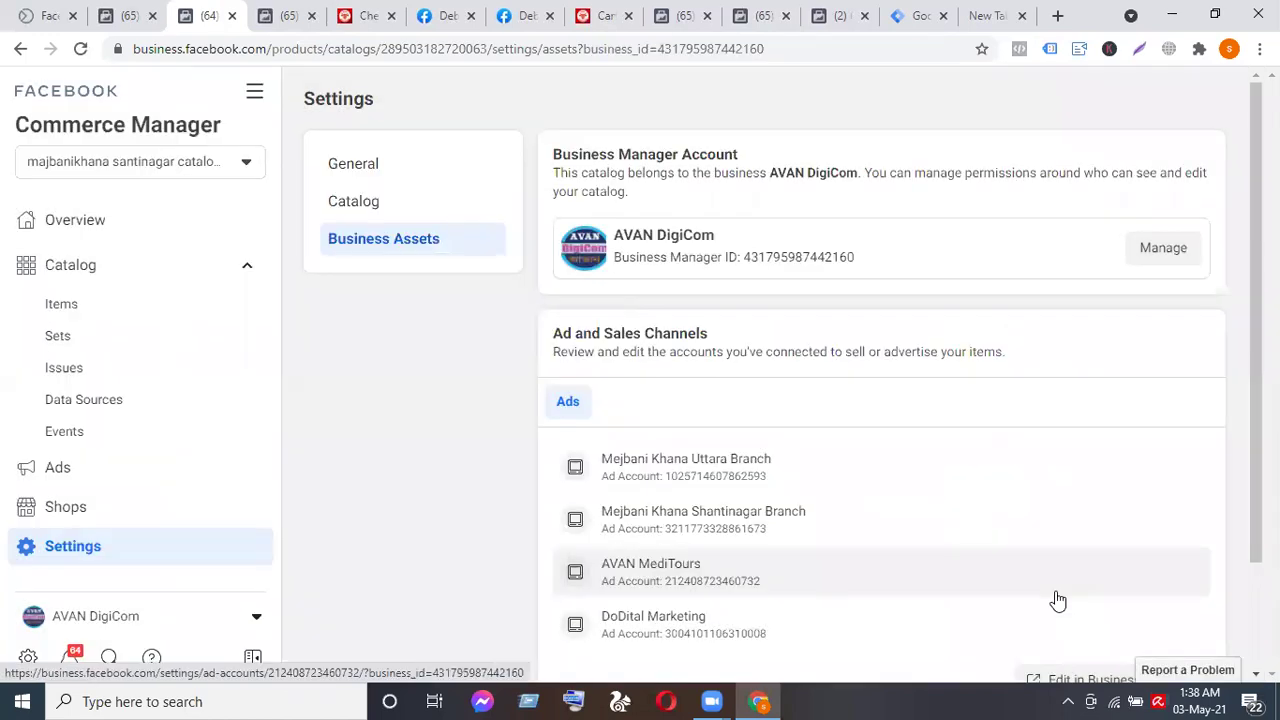
Check the catalogue's Event Sources, reopen Connect to Tracking, turn on the Mejbani khana santinagar Pixel connection, and save.
scroll(917, 552, "down", 2)
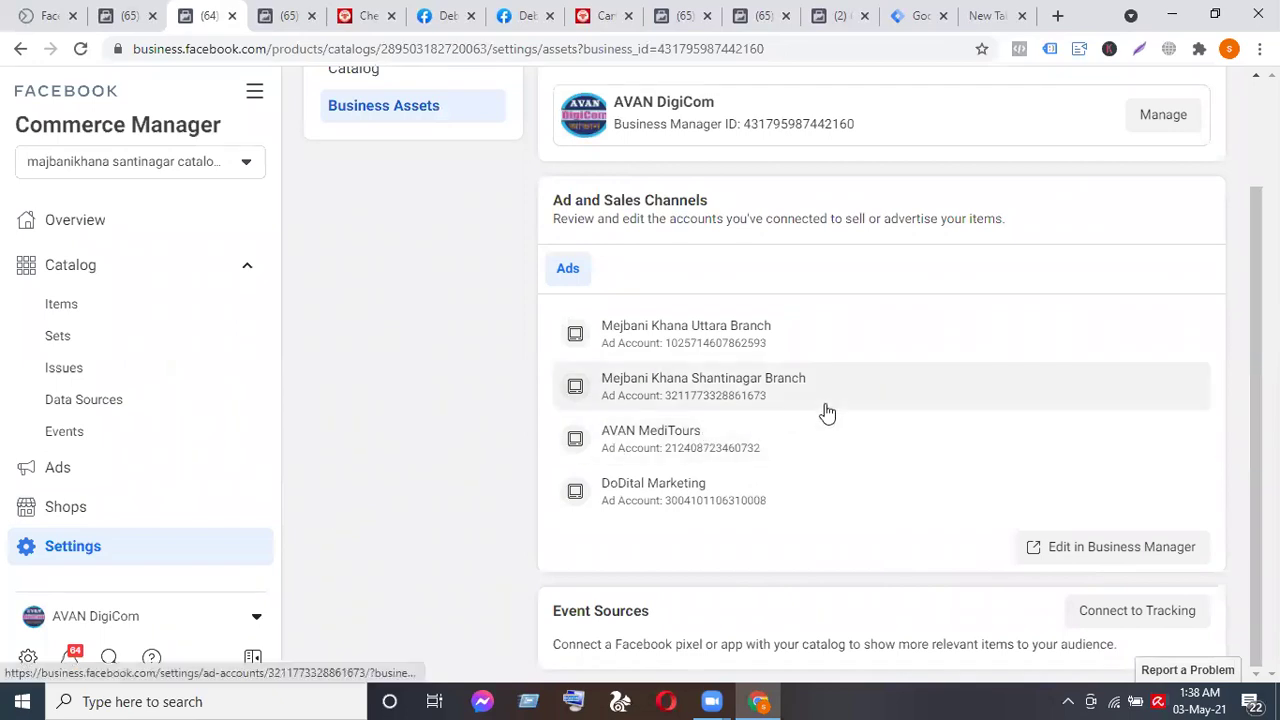
scroll(824, 413, "up", 2)
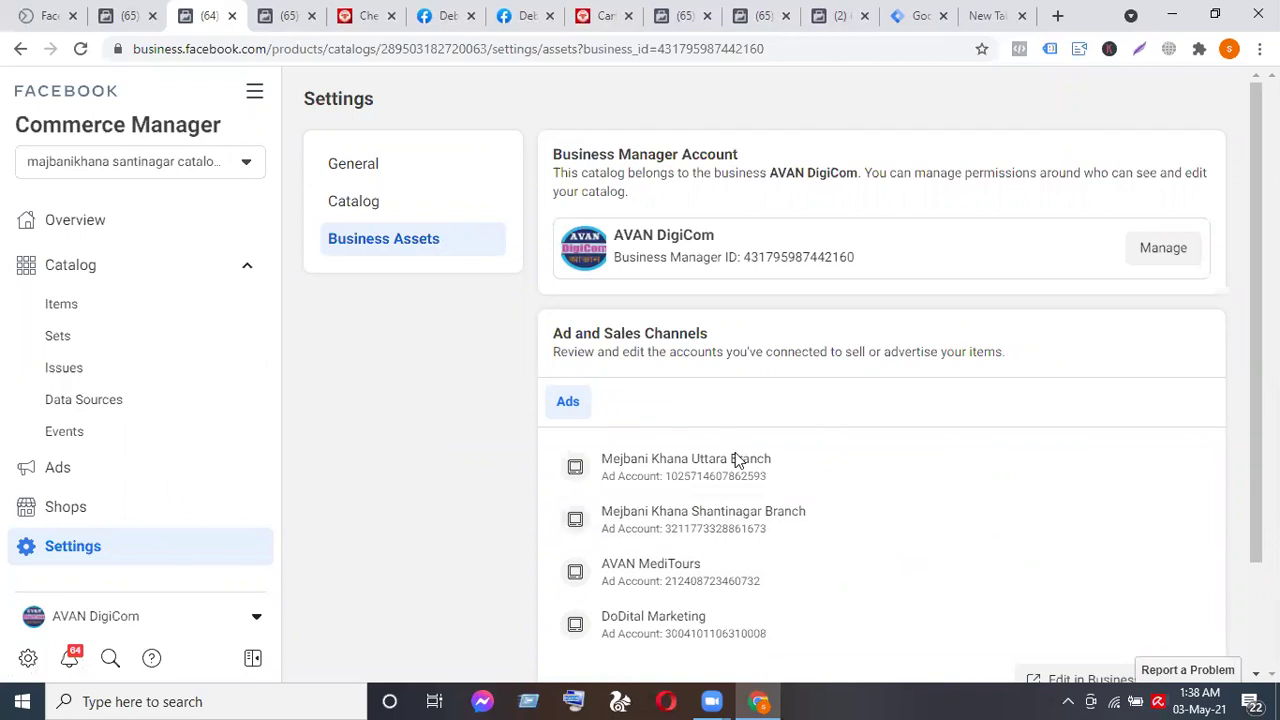
scroll(825, 492, "down", 2)
left_click(1117, 619)
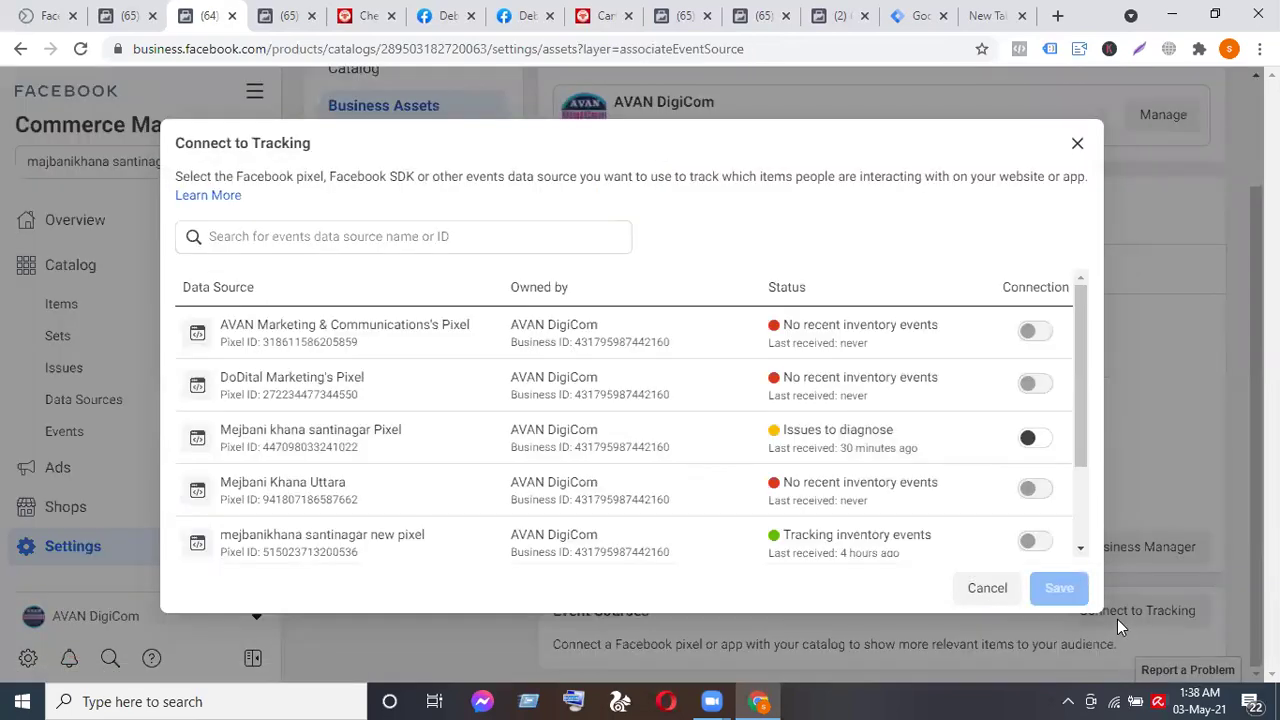
left_click(1035, 440)
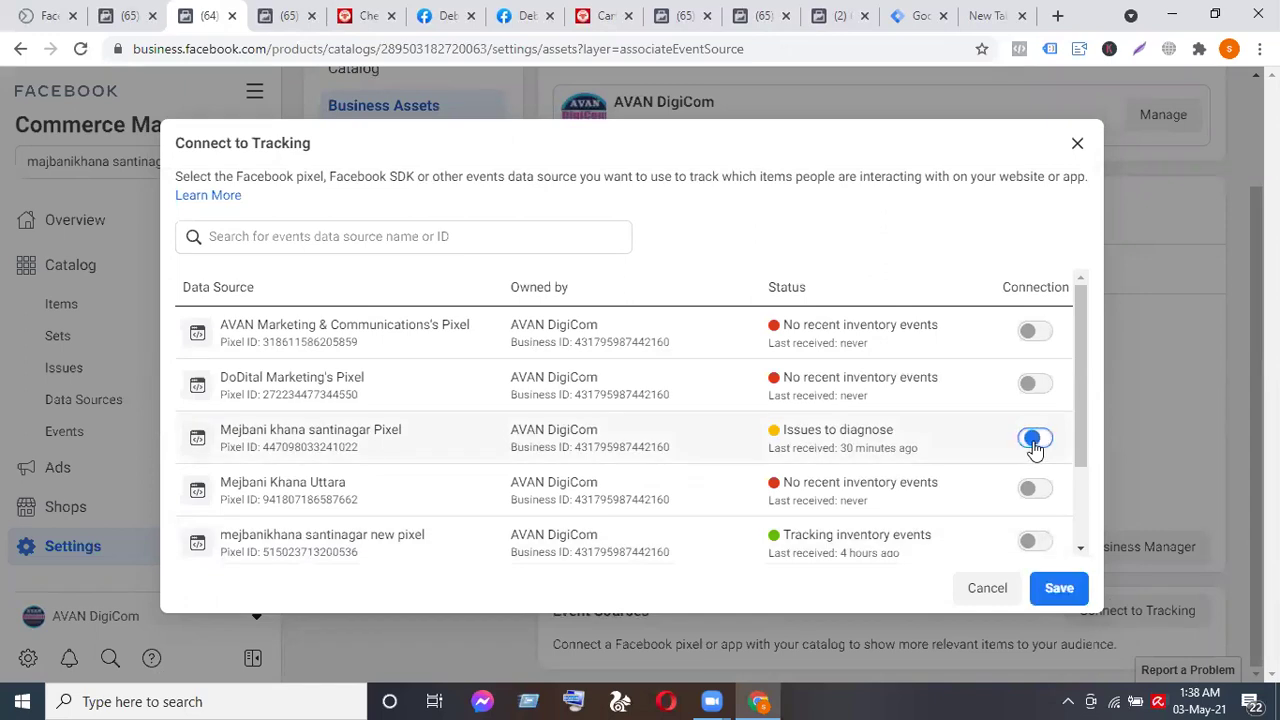
left_click(1056, 590)
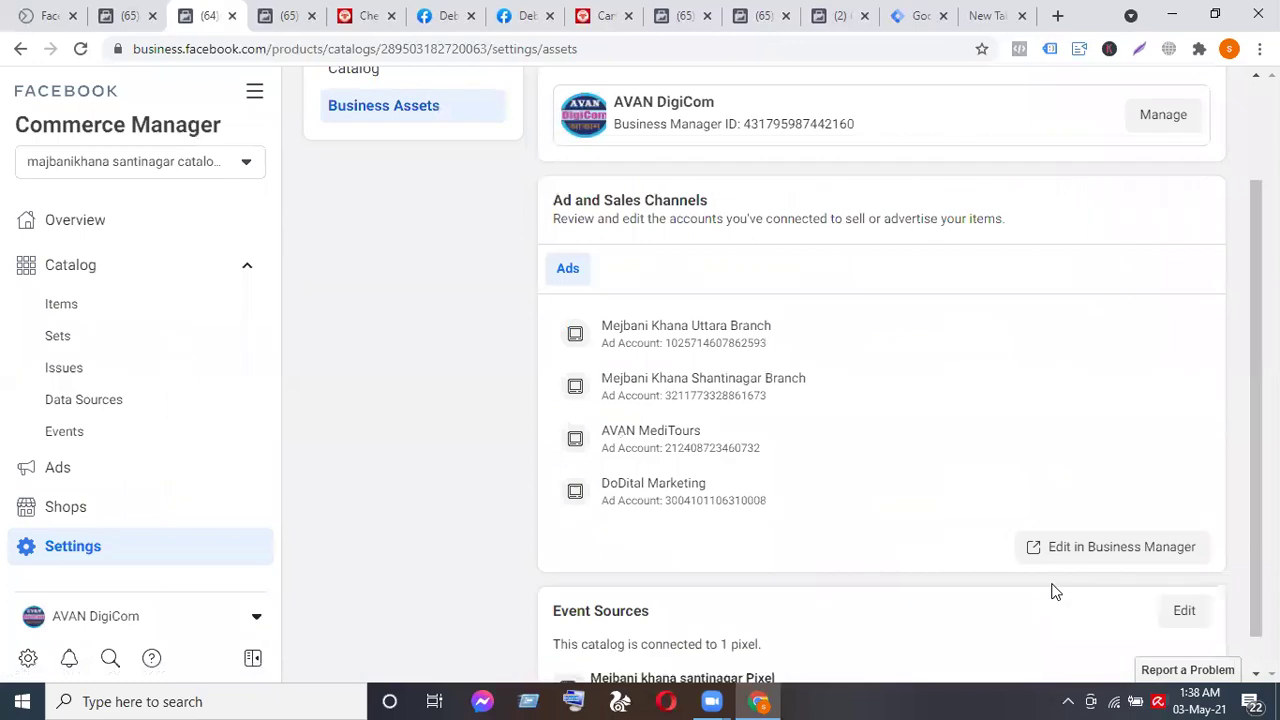
Review the catalogue's Event Sources and the pixels listed in Connect to Tracking, closing the dialog without changes.
scroll(1056, 592, "down", 1)
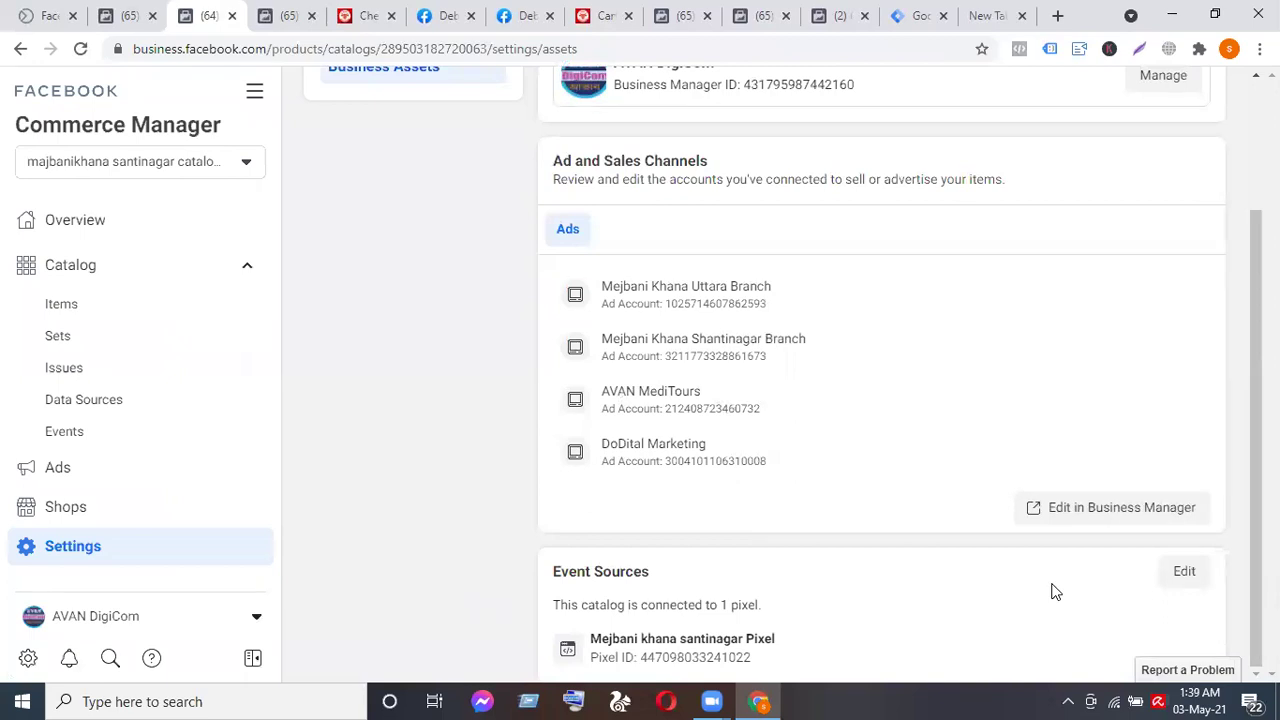
scroll(1056, 592, "up", 2)
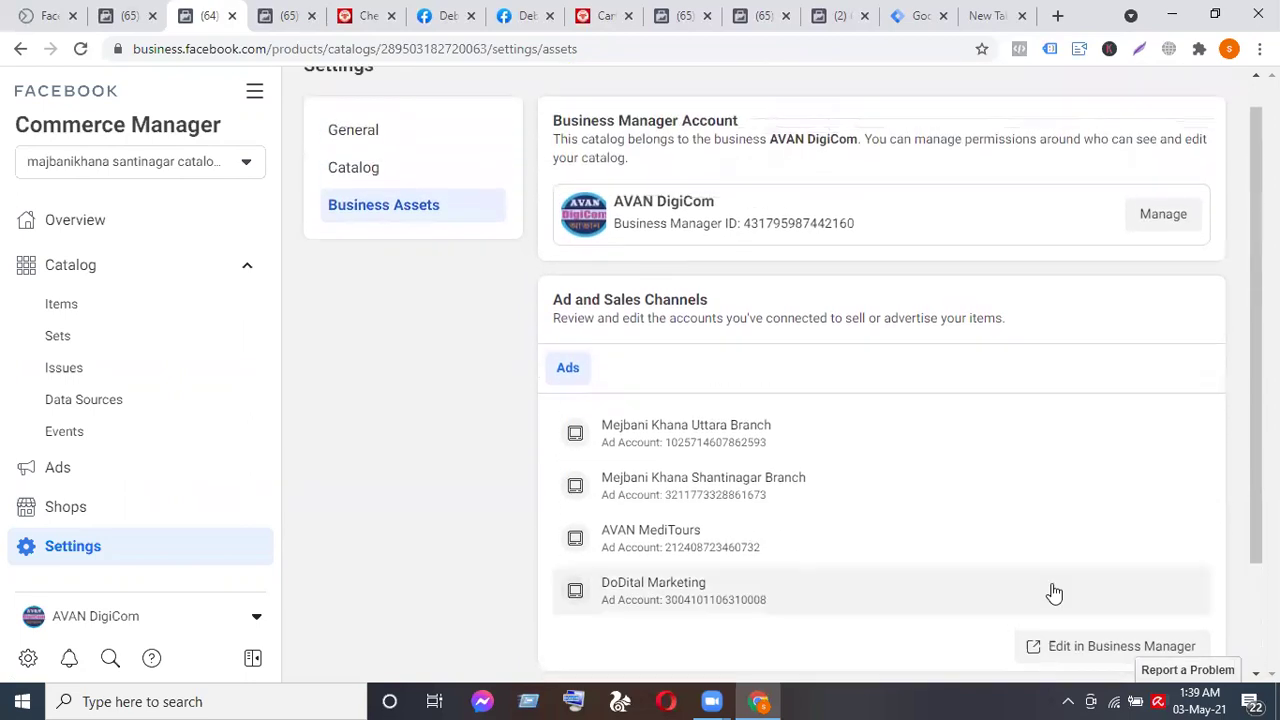
scroll(1052, 592, "down", 2)
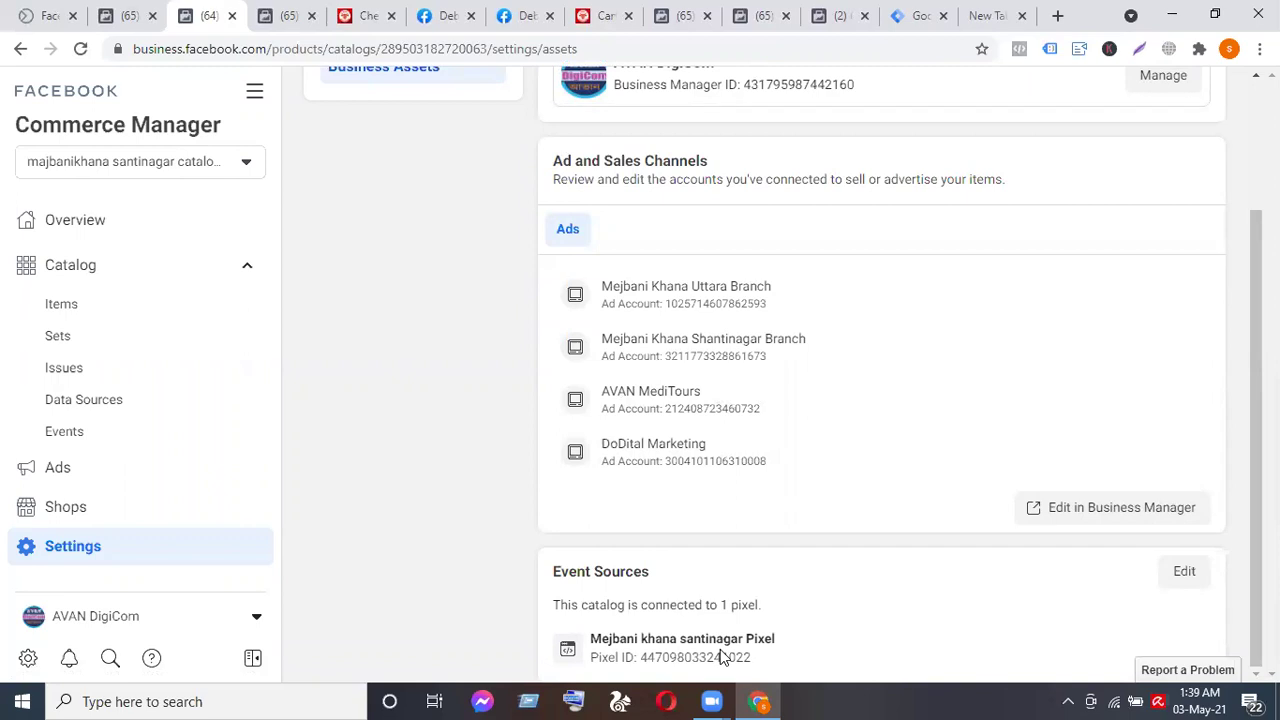
left_click(1184, 572)
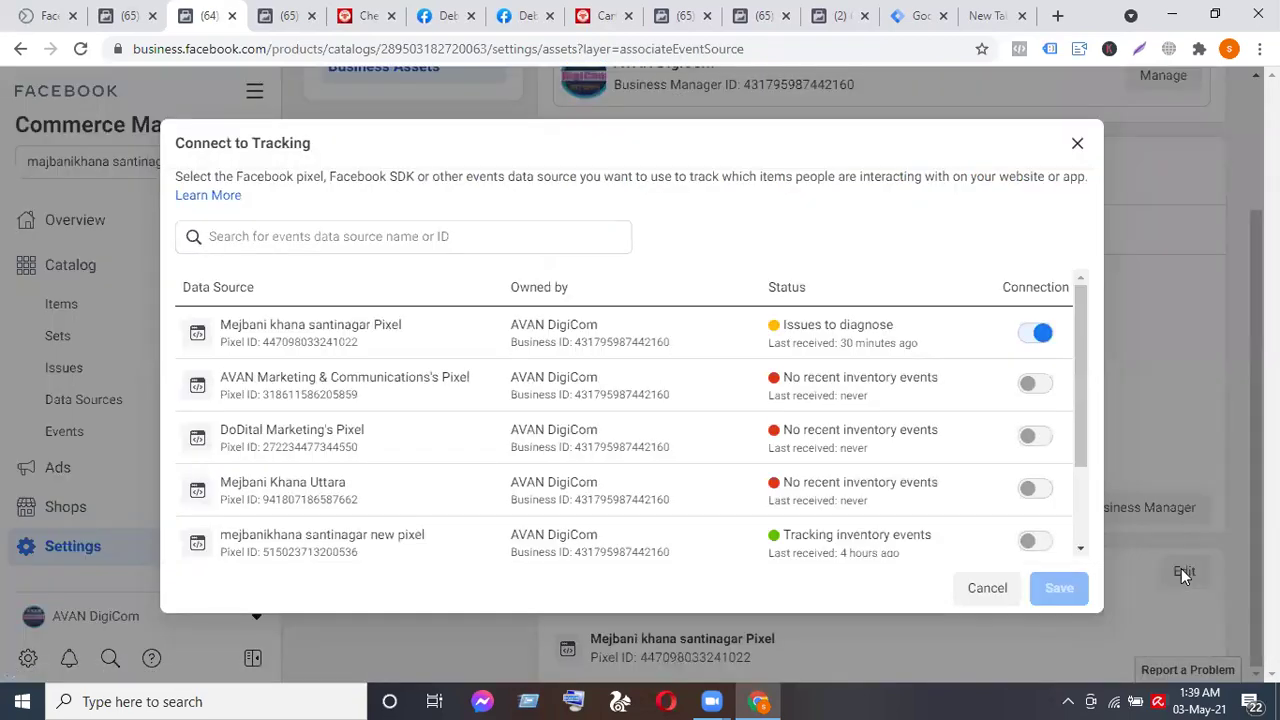
mouse_move(1040, 390)
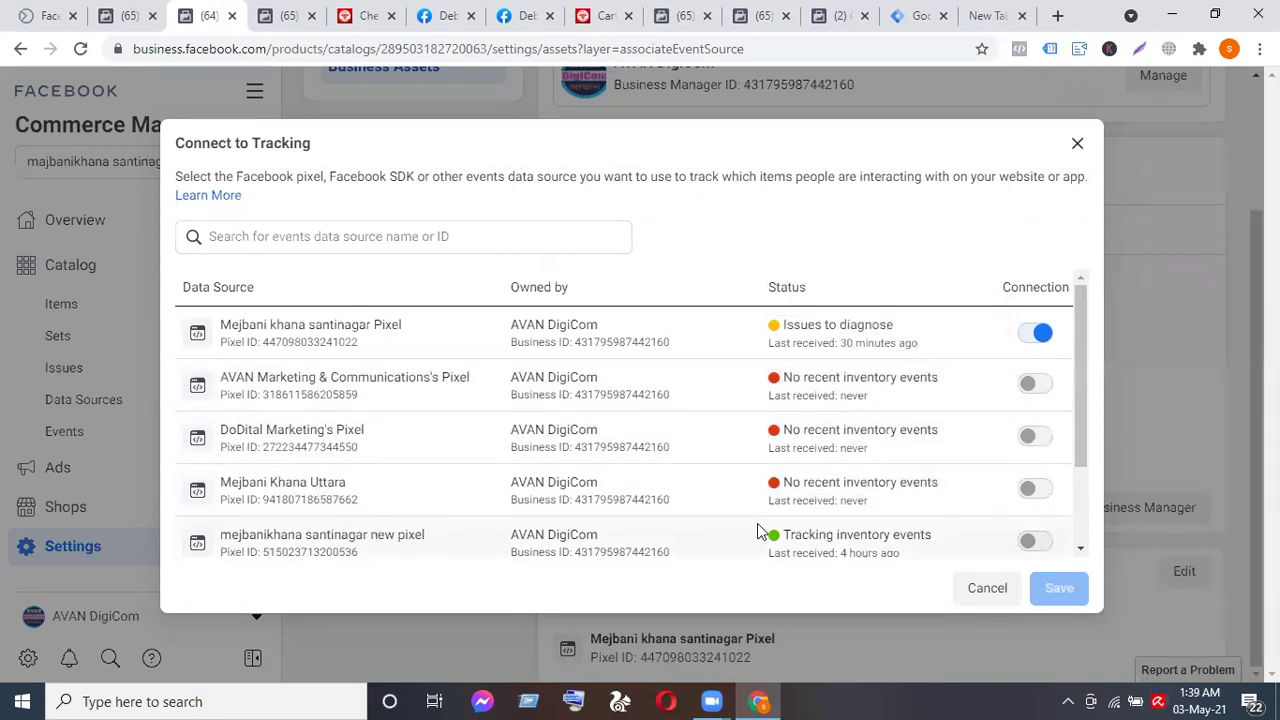
mouse_move(1031, 542)
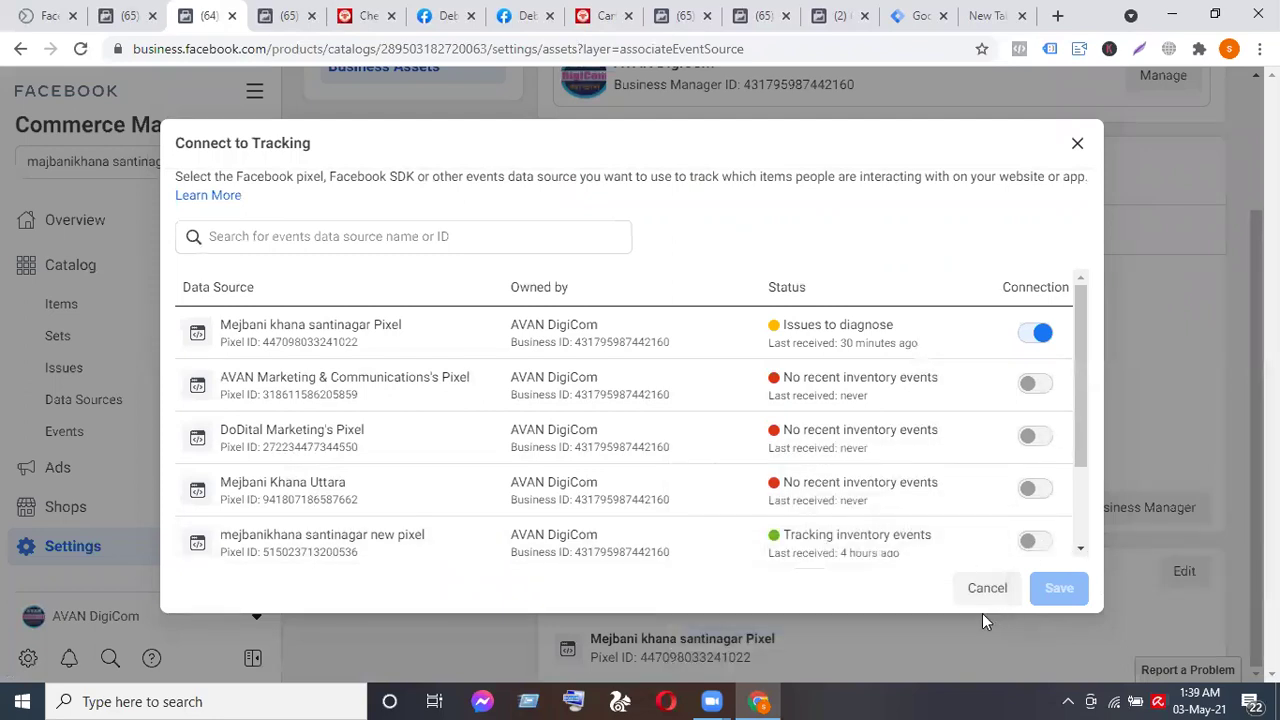
left_click(984, 589)
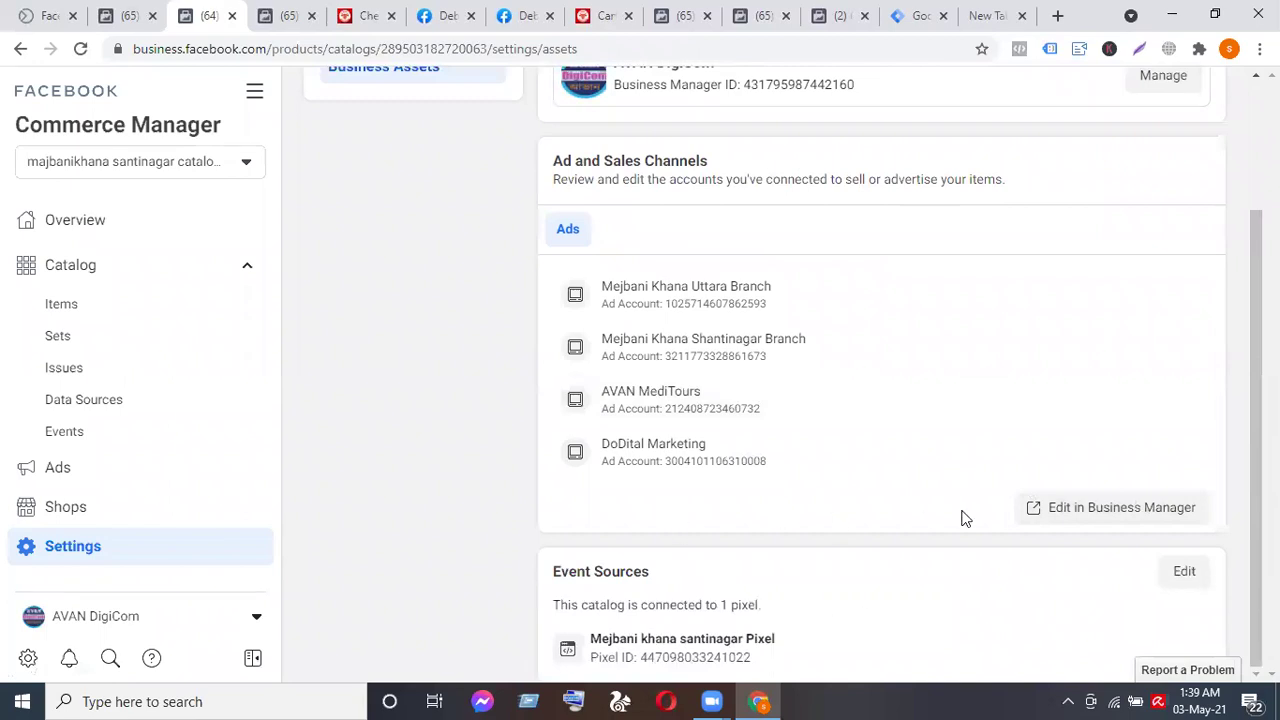
scroll(965, 518, "down", 1)
Switch to Business Settings, view the Domains page, and open the list of Pixels under Data Sources.
left_click(122, 16)
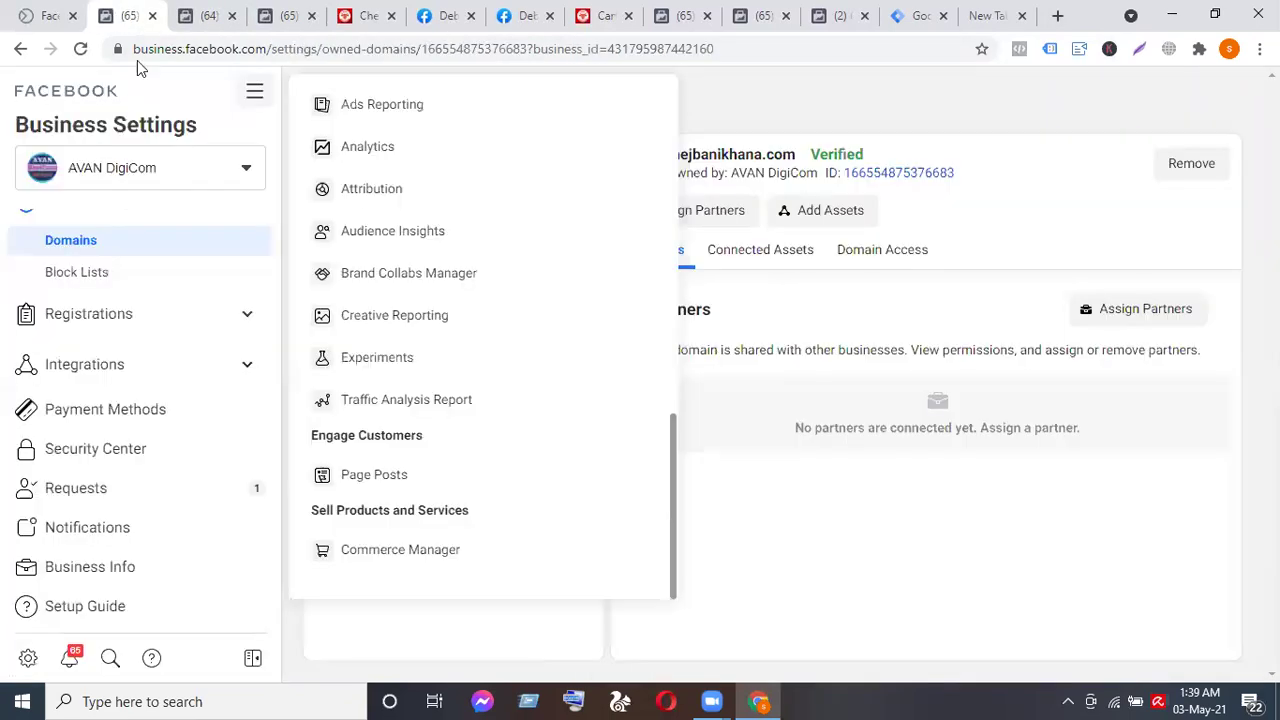
scroll(94, 449, "up", 3)
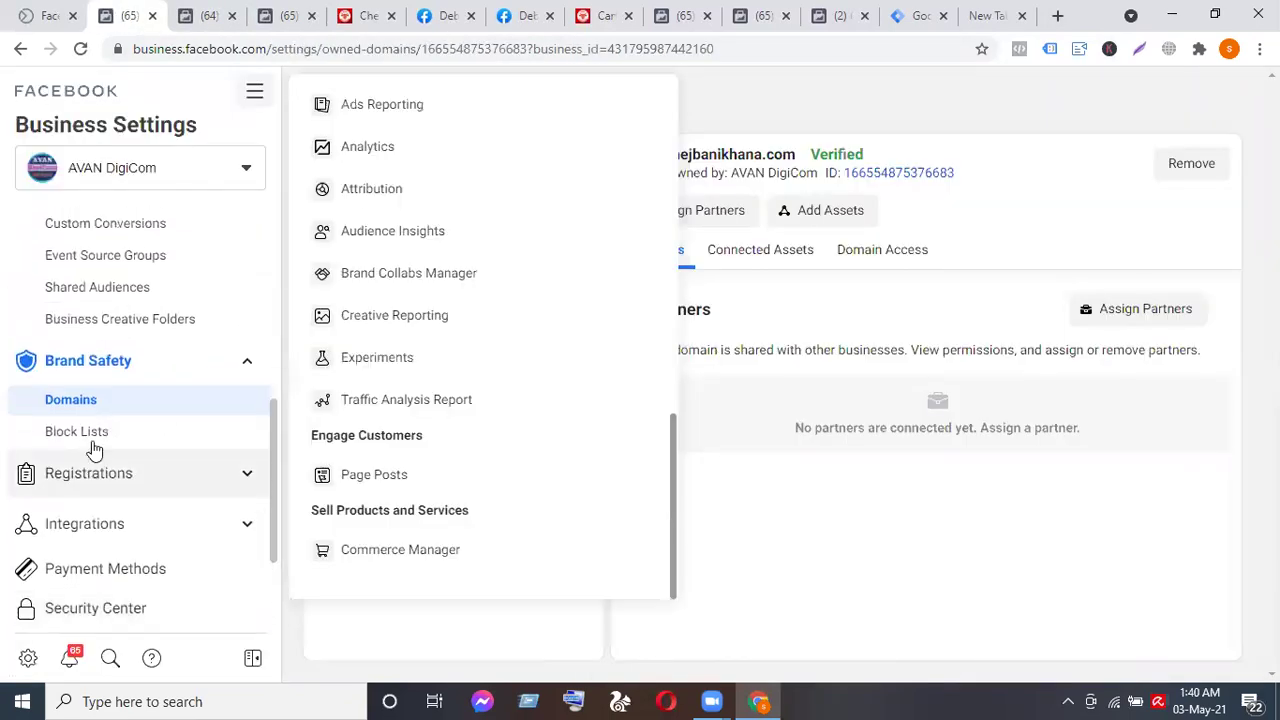
scroll(94, 449, "up", 2)
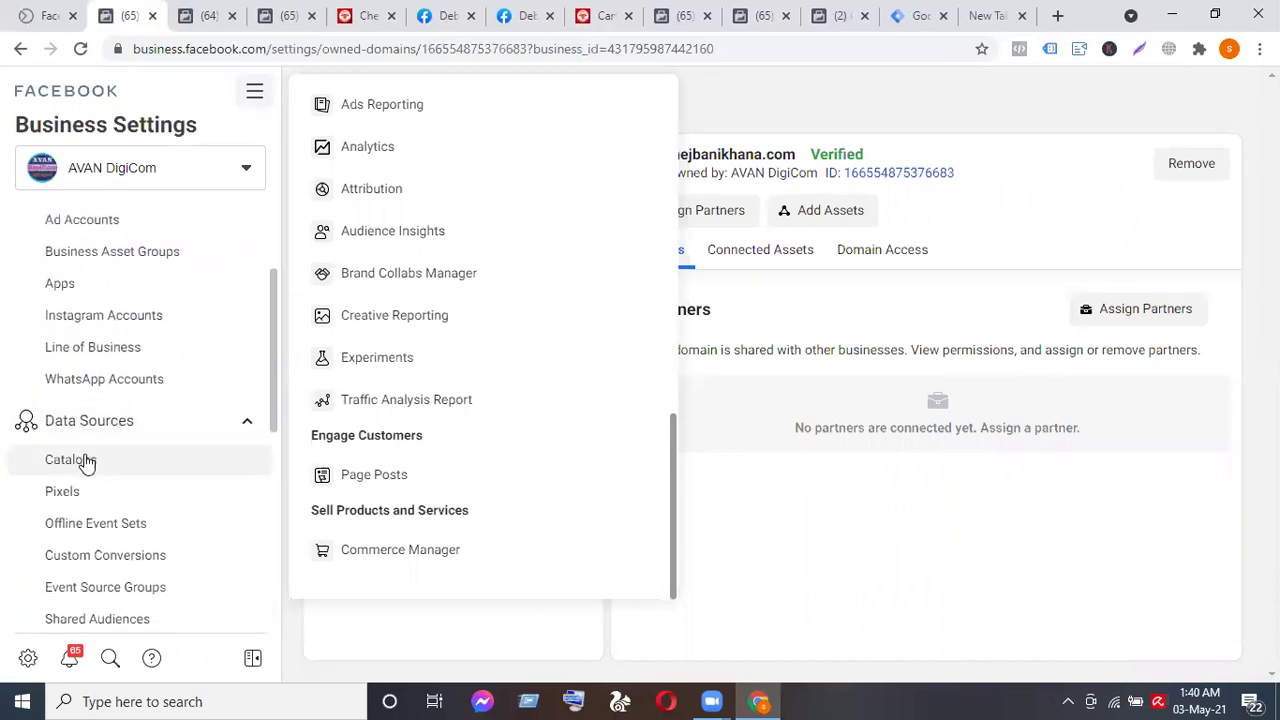
scroll(92, 550, "down", 2)
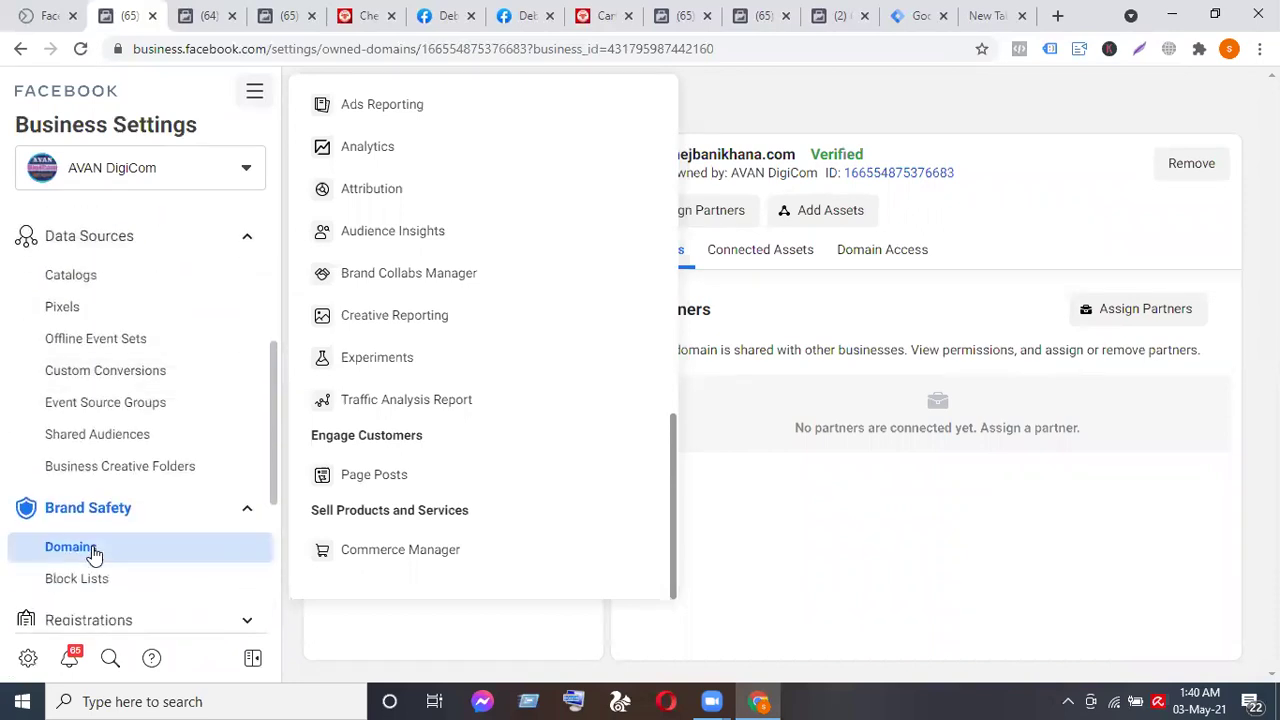
left_click(93, 553)
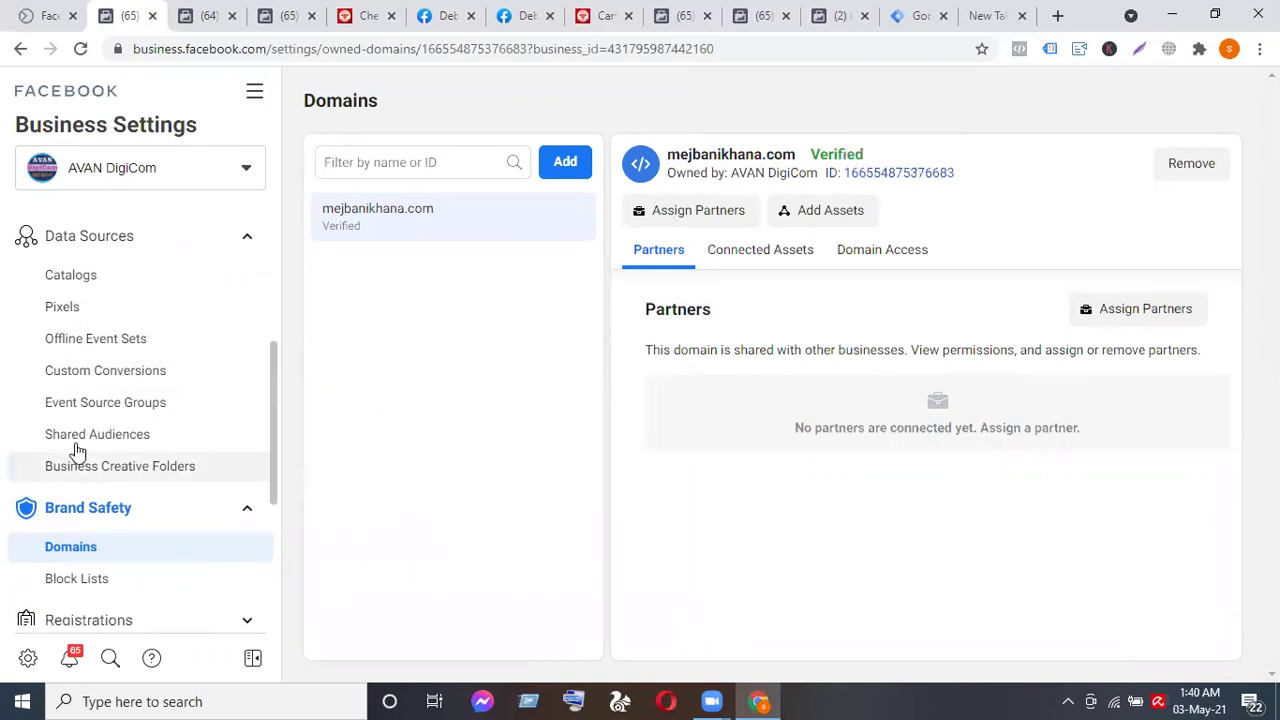
scroll(78, 452, "up", 2)
left_click(80, 496)
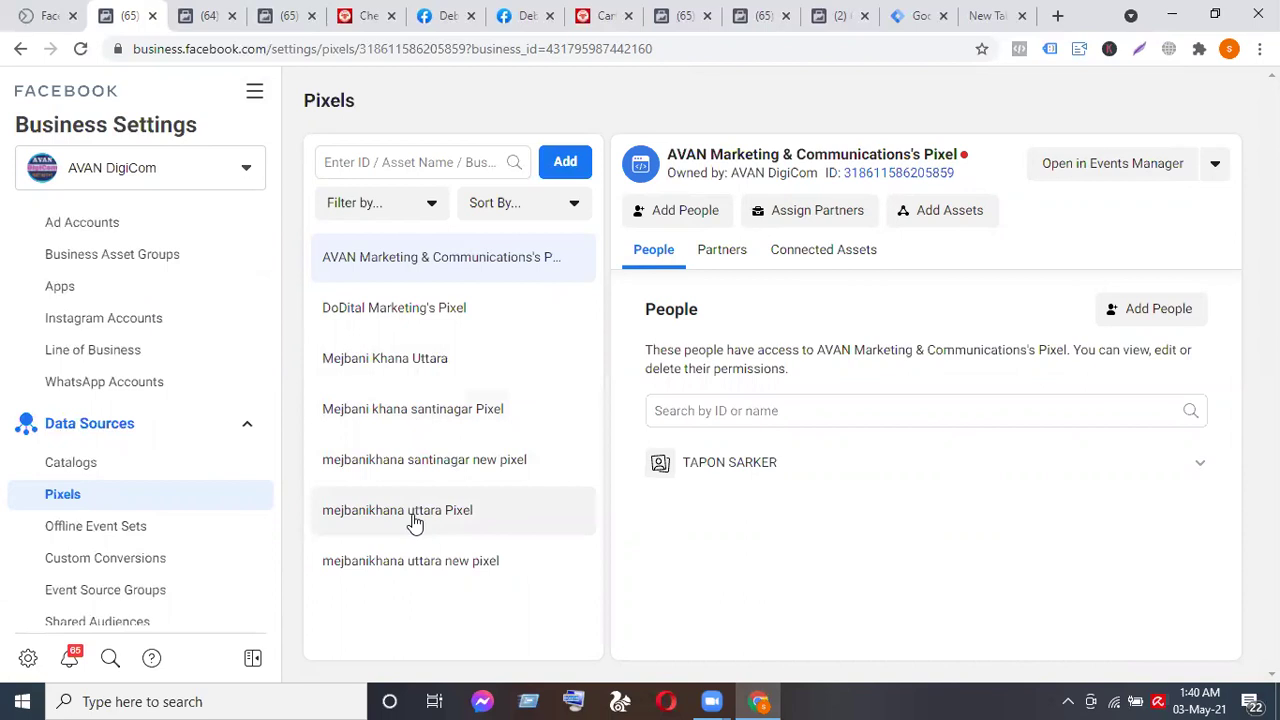
Check the pixels detected on the store's cart page with Facebook Pixel Helper and return to the Pixels list in Business Settings.
left_click(609, 17)
left_click(1018, 51)
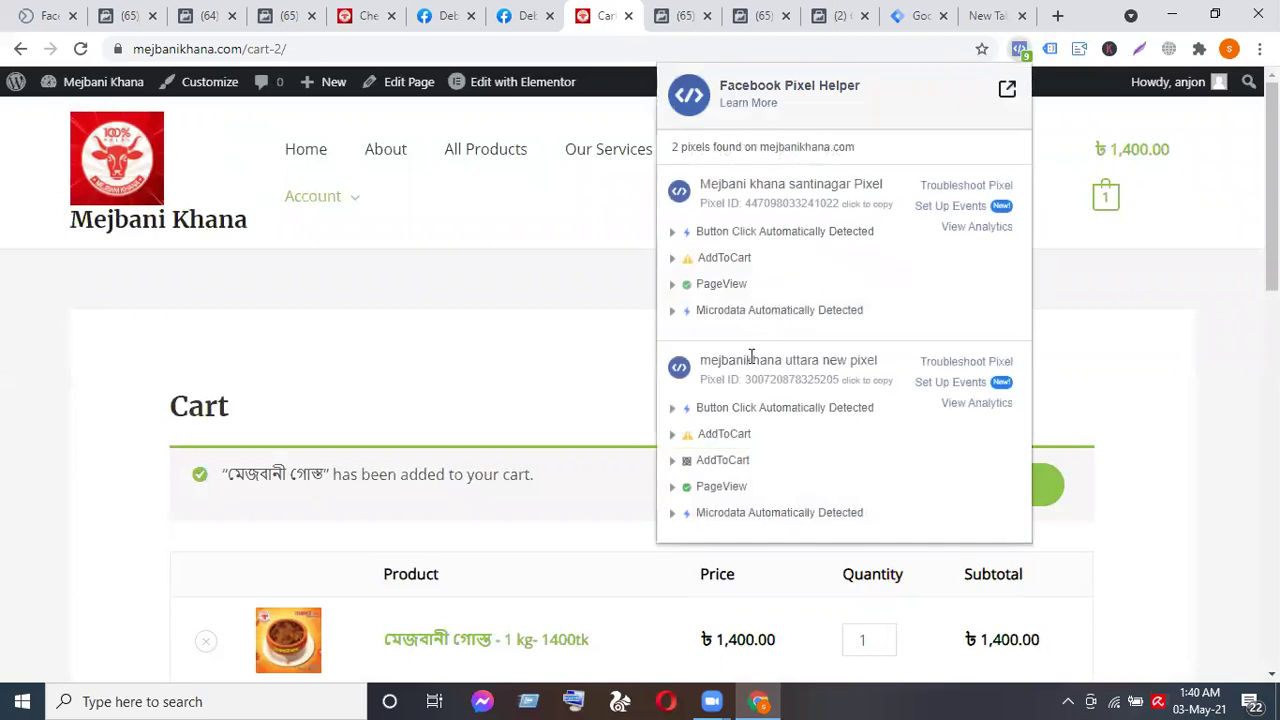
left_click(294, 15)
left_click(208, 17)
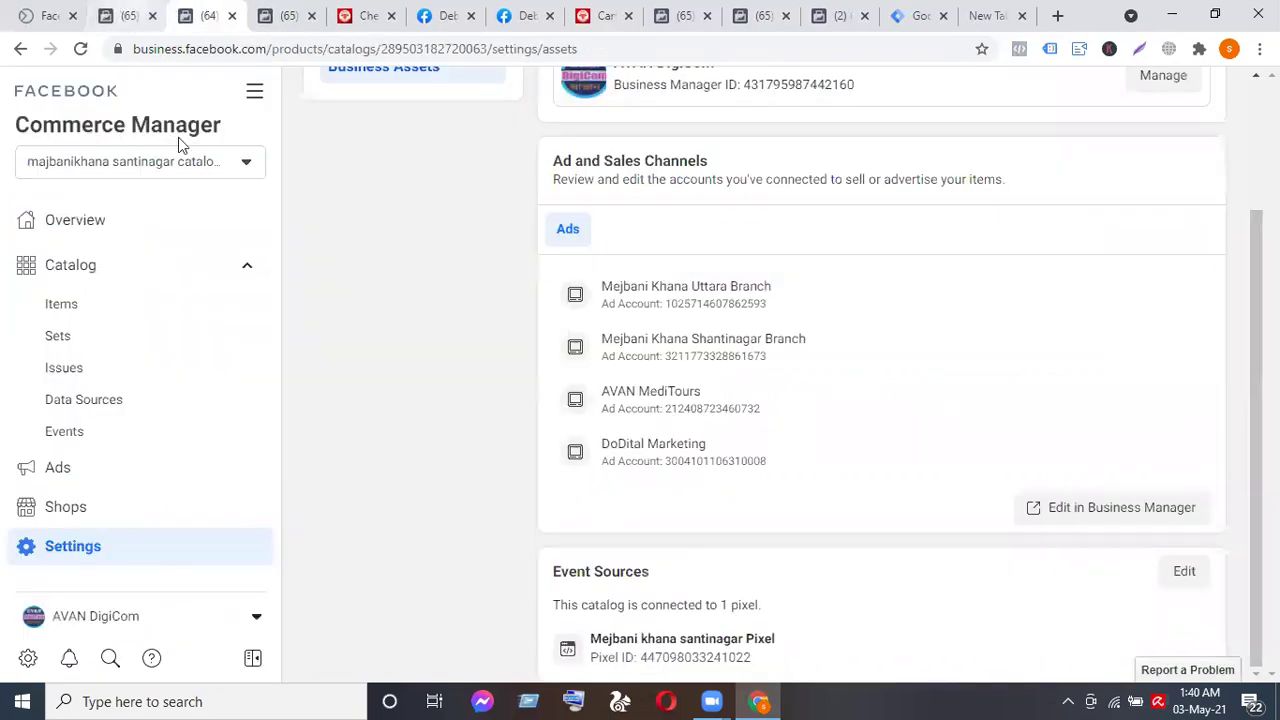
left_click(130, 15)
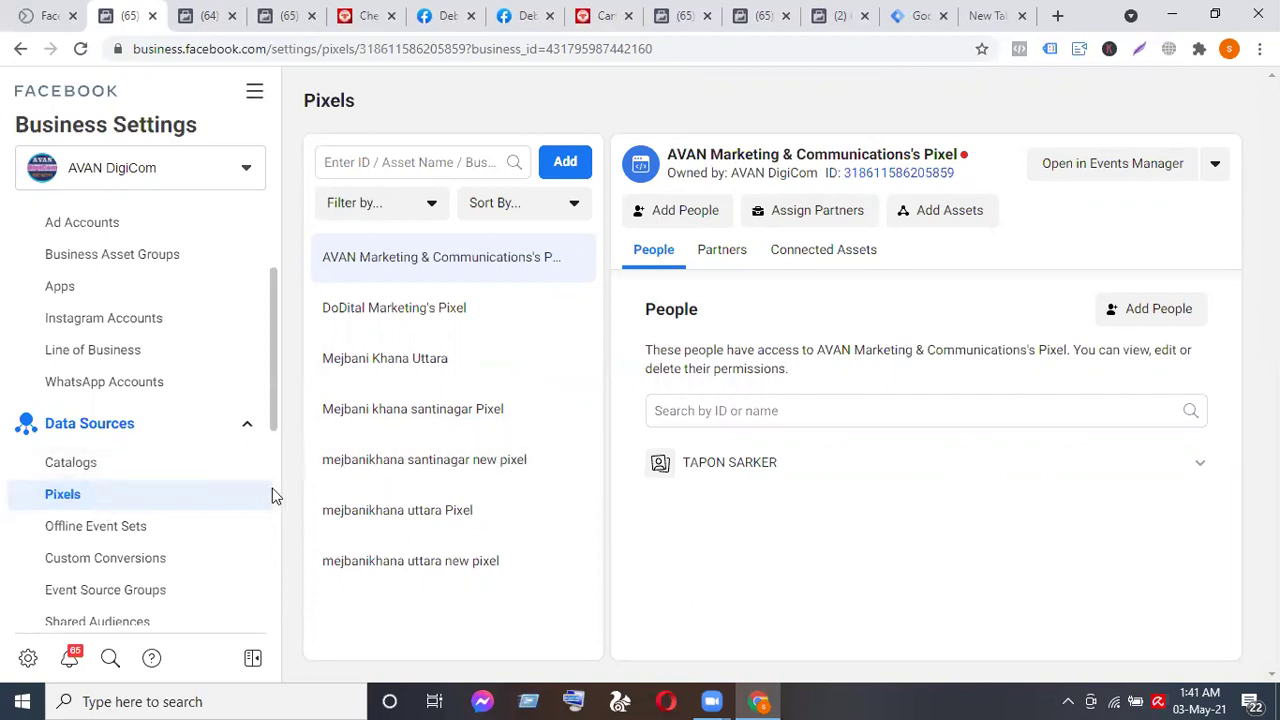
Add both listed people to mejbanikhana uttara new pixel with full Manage Pixel control.
left_click(438, 569)
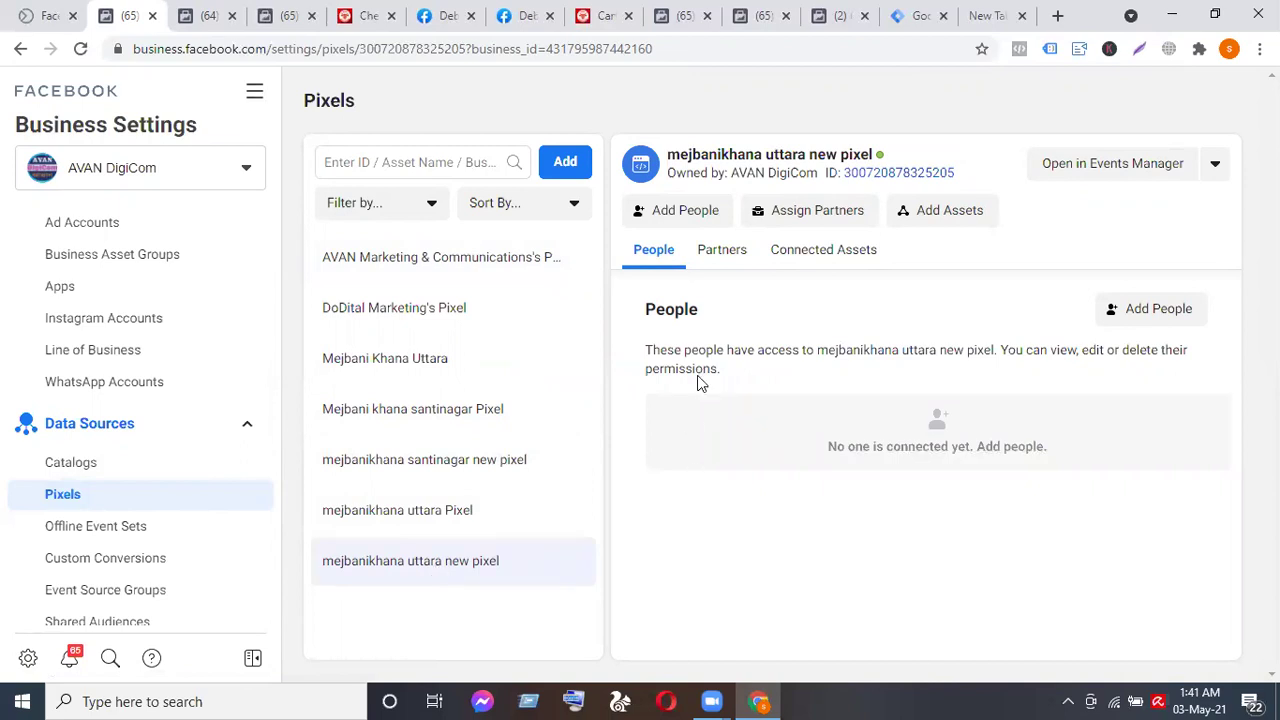
left_click(669, 216)
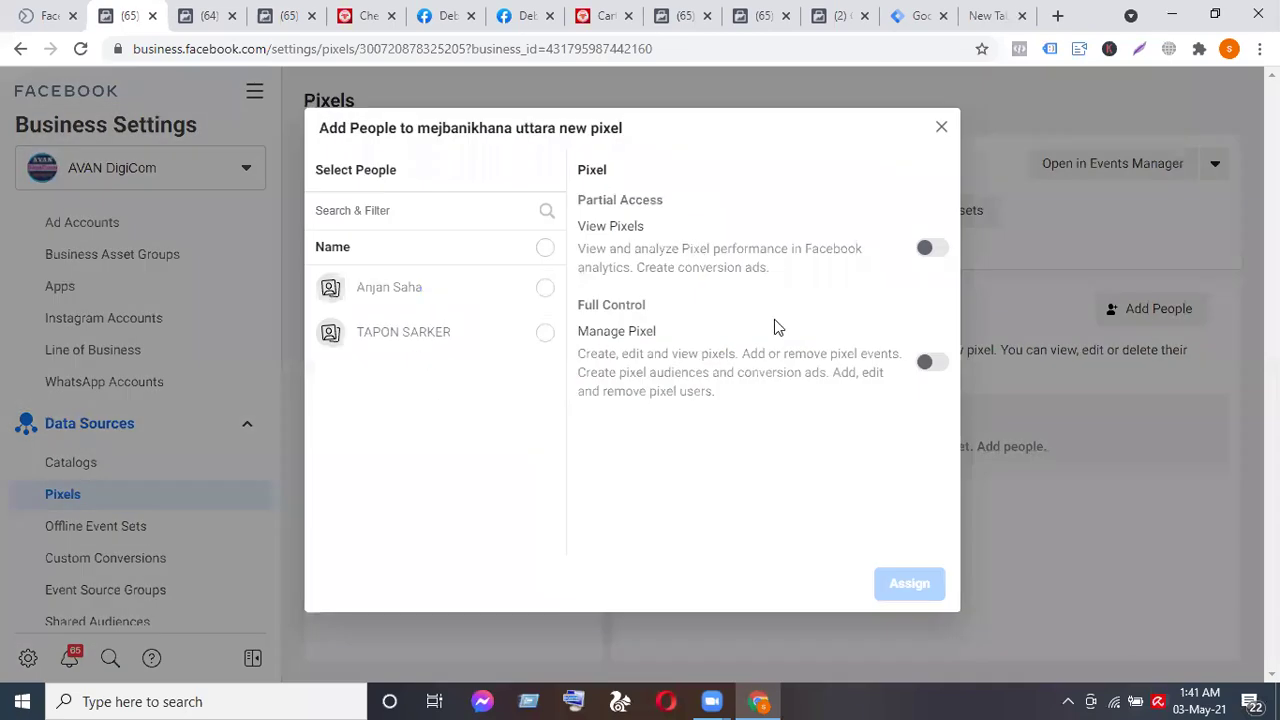
left_click(545, 288)
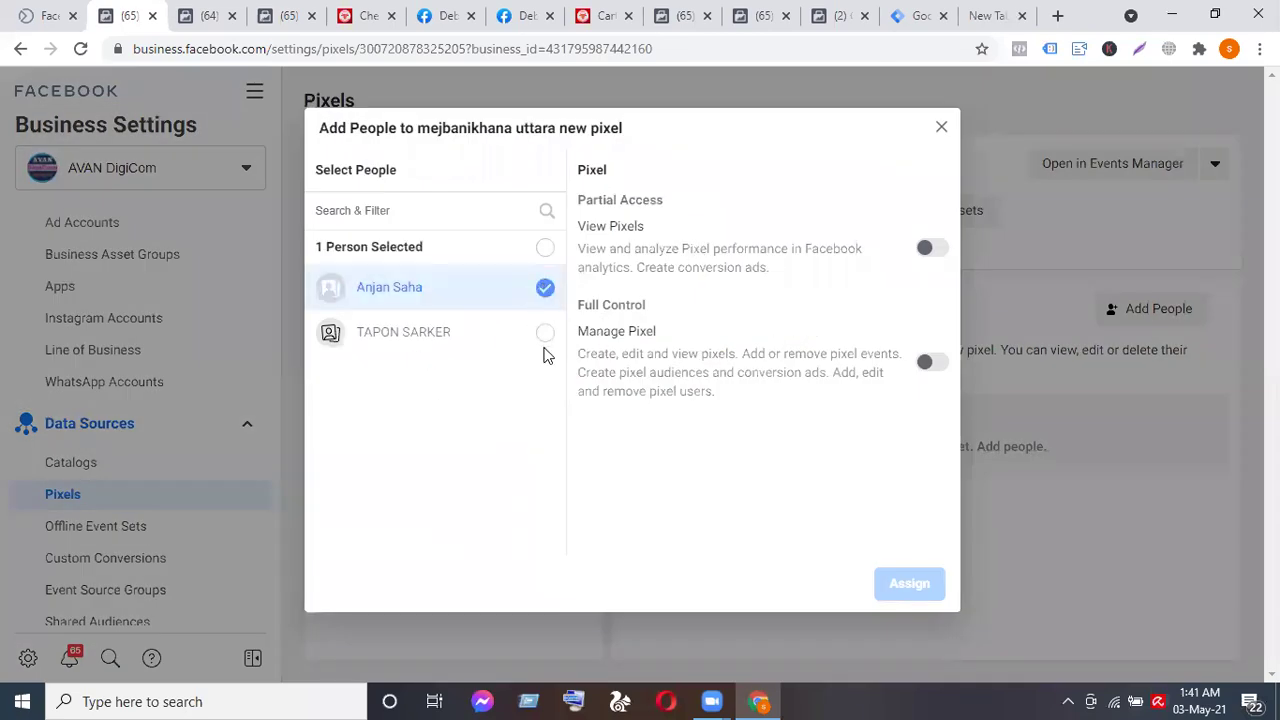
left_click(544, 334)
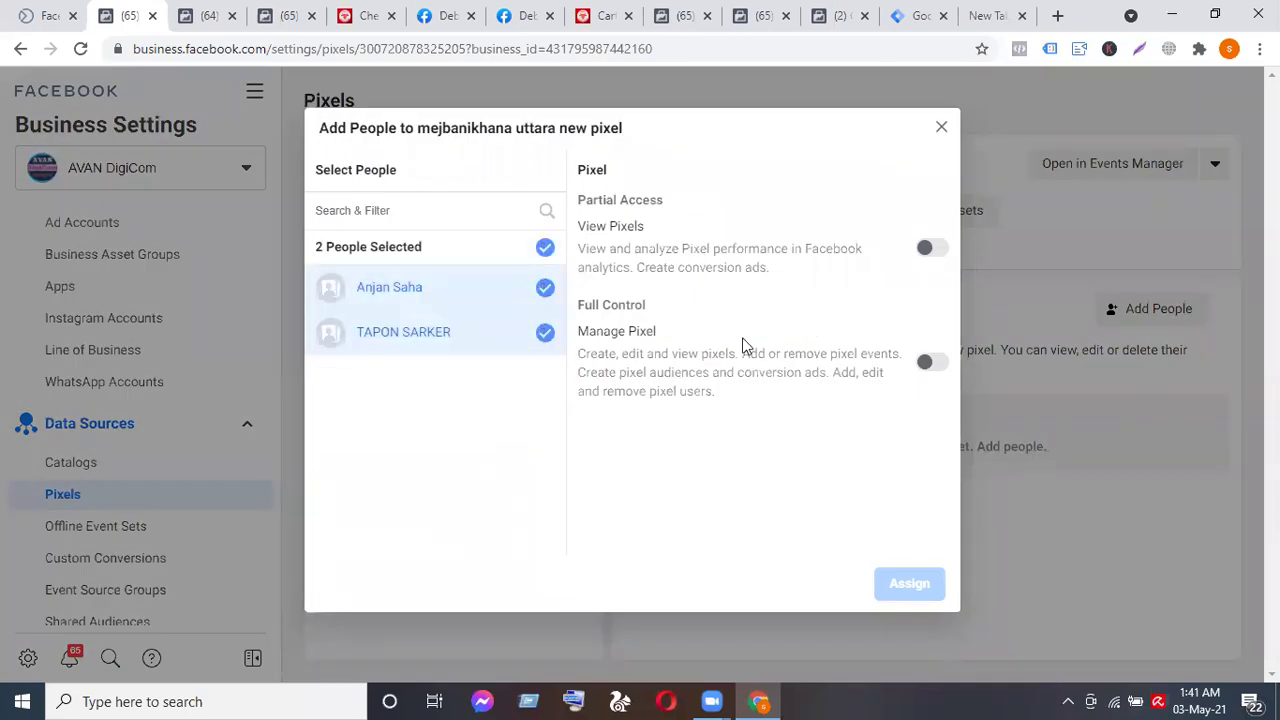
left_click(937, 366)
left_click(908, 590)
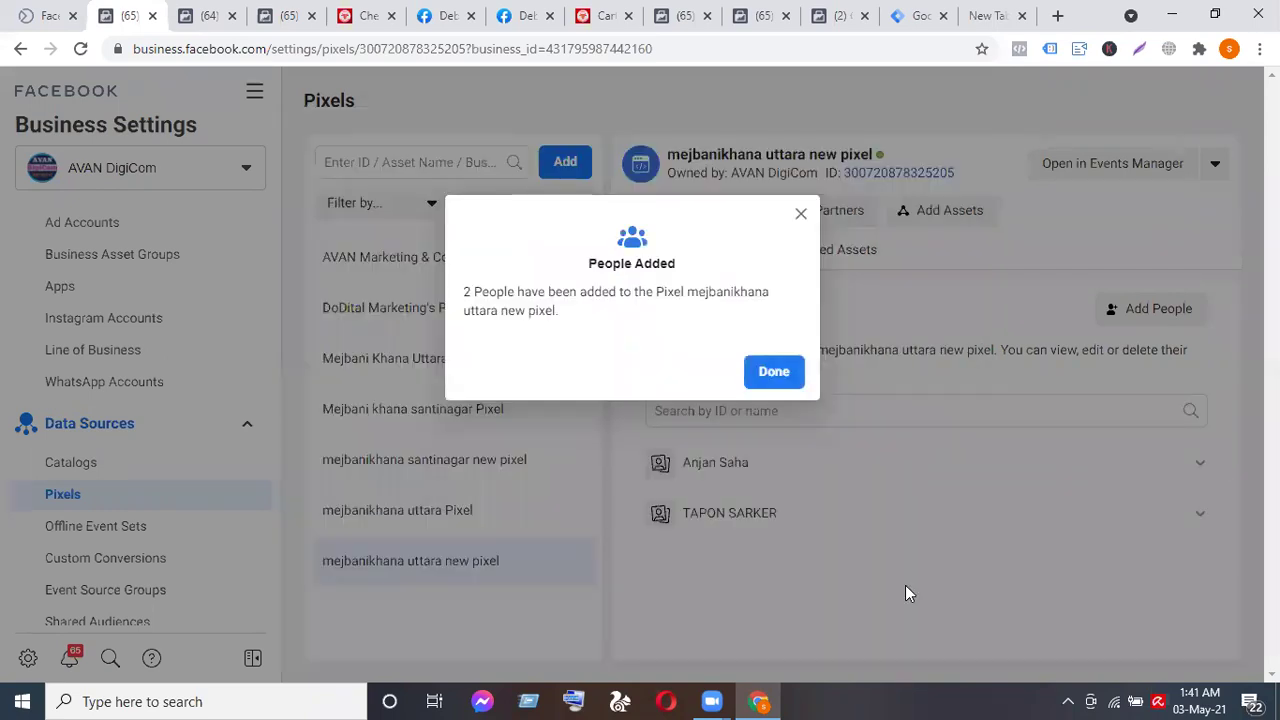
left_click(784, 375)
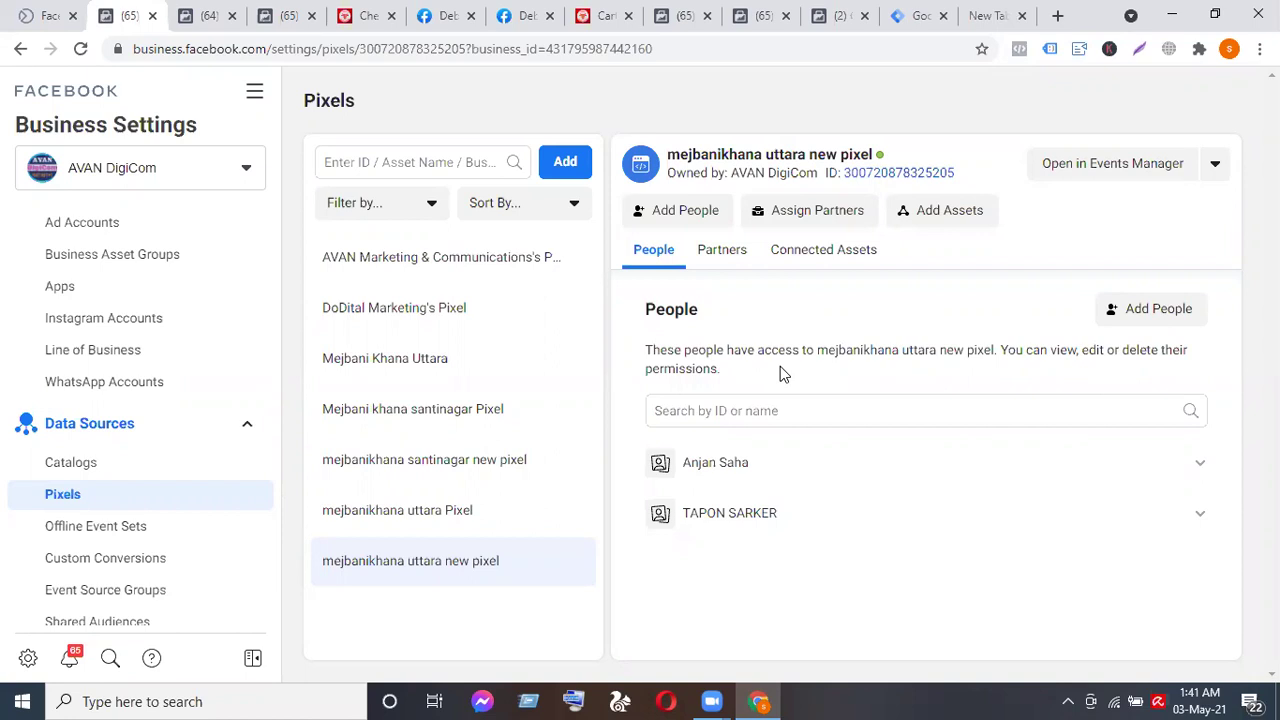
Open mejbanikhana uttara new pixel in Events Manager and examine the events received in its overview.
right_click(1082, 176)
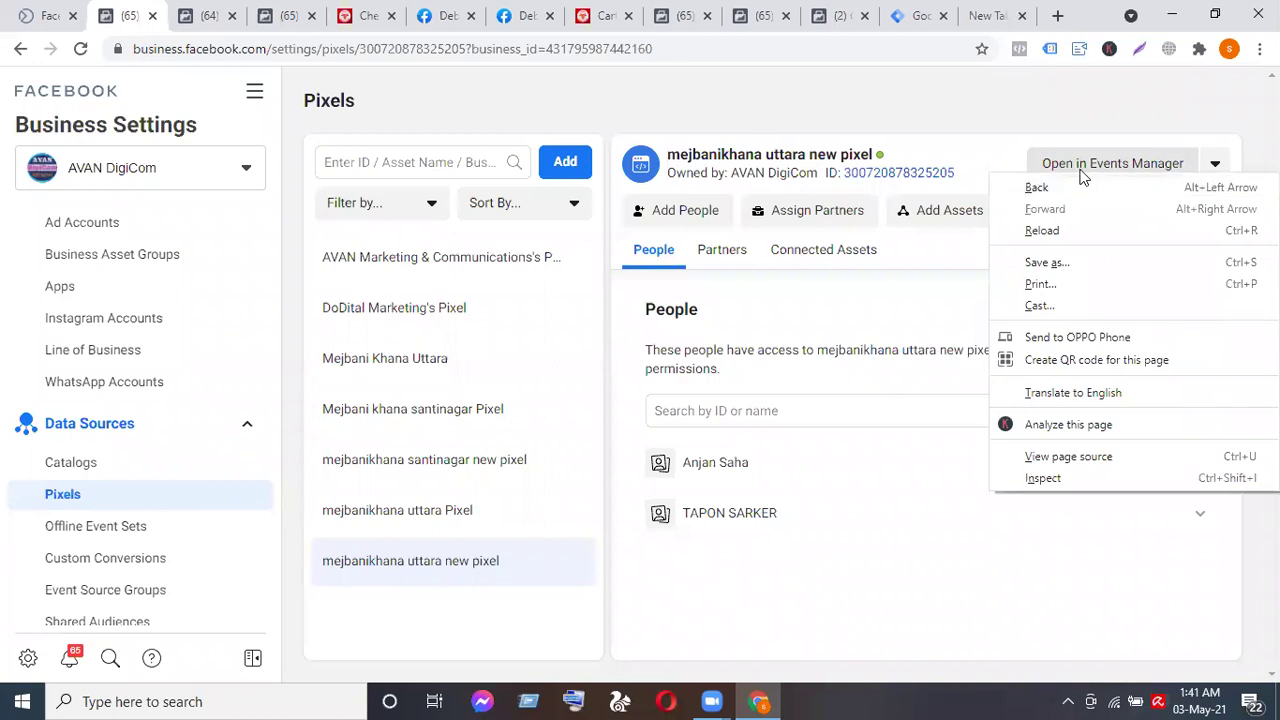
left_click(1081, 168)
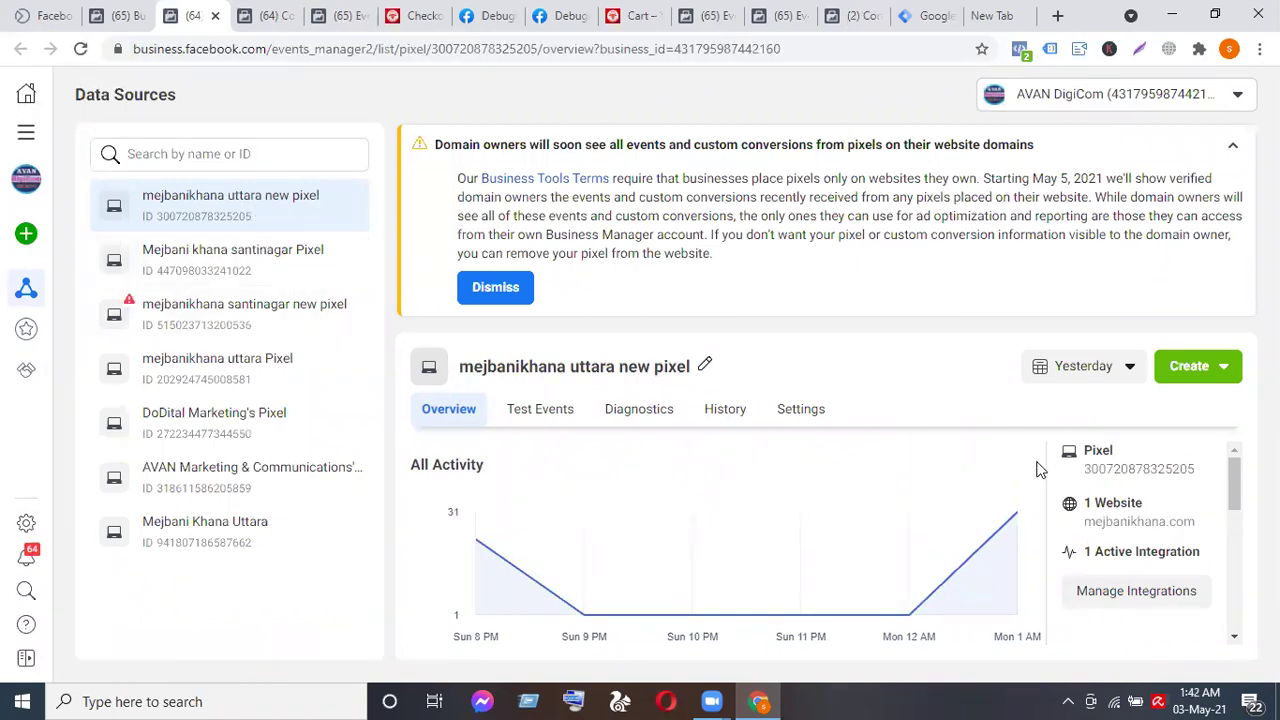
left_click(1234, 638)
left_click(1234, 638)
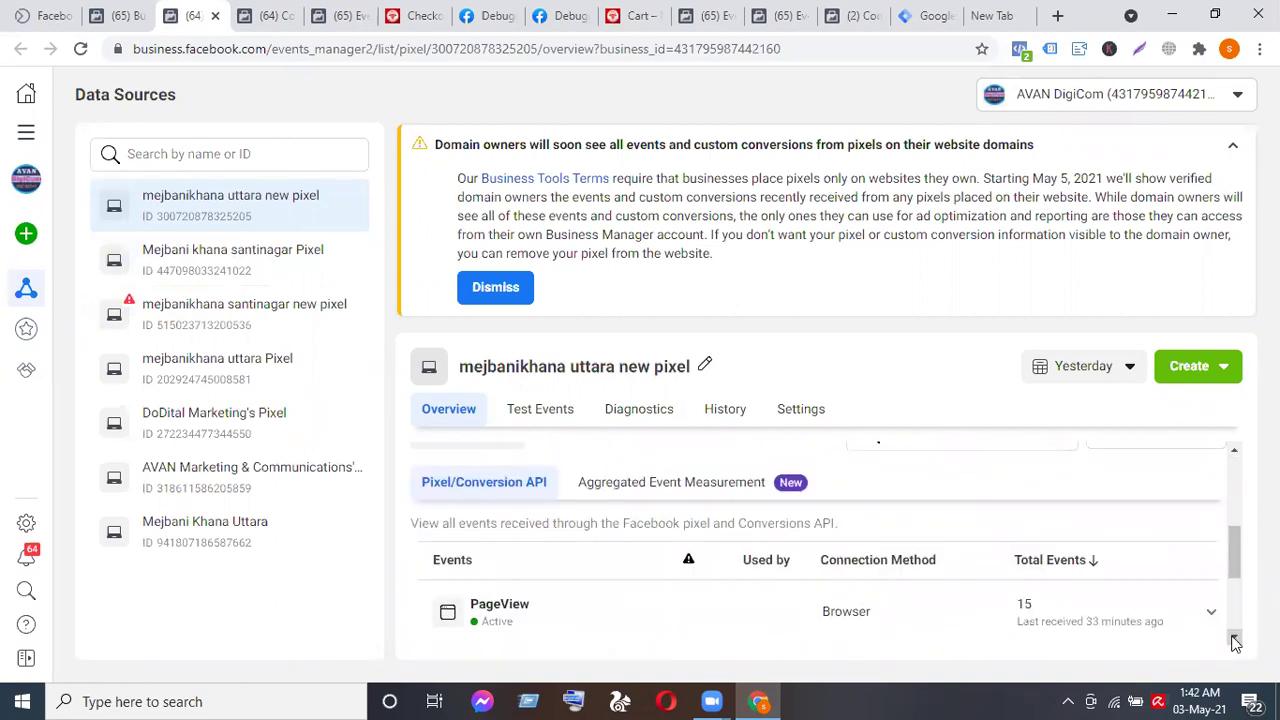
left_click(1234, 643)
left_click(1234, 451)
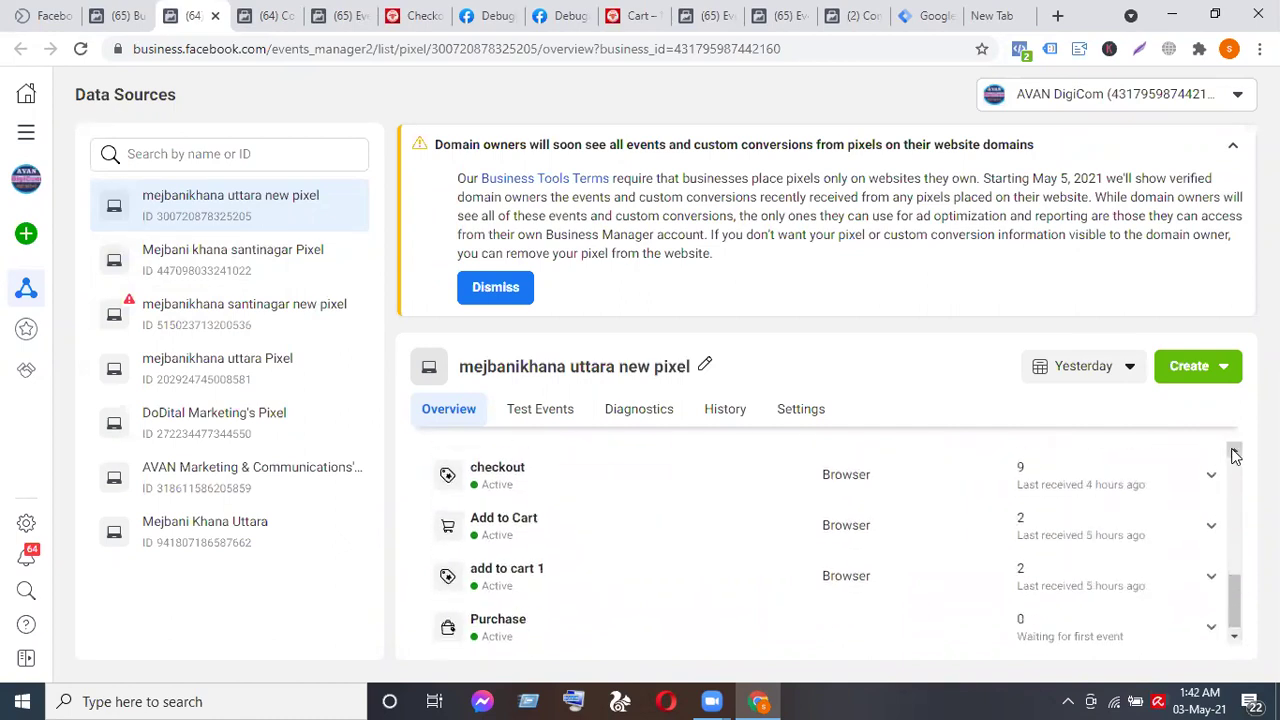
left_click(1234, 451)
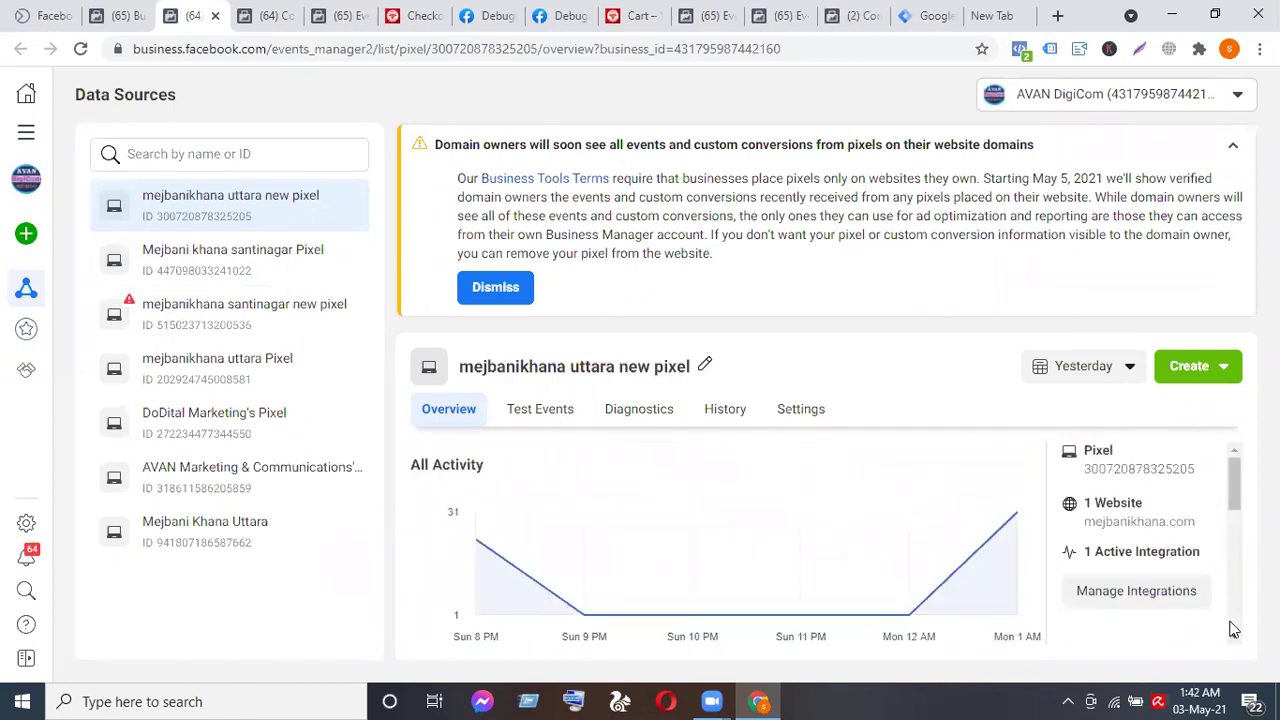
left_click(1234, 636)
left_click(1235, 452)
left_click(1235, 452)
left_click(1235, 452)
left_click(1235, 452)
left_click(1235, 452)
left_click(1235, 452)
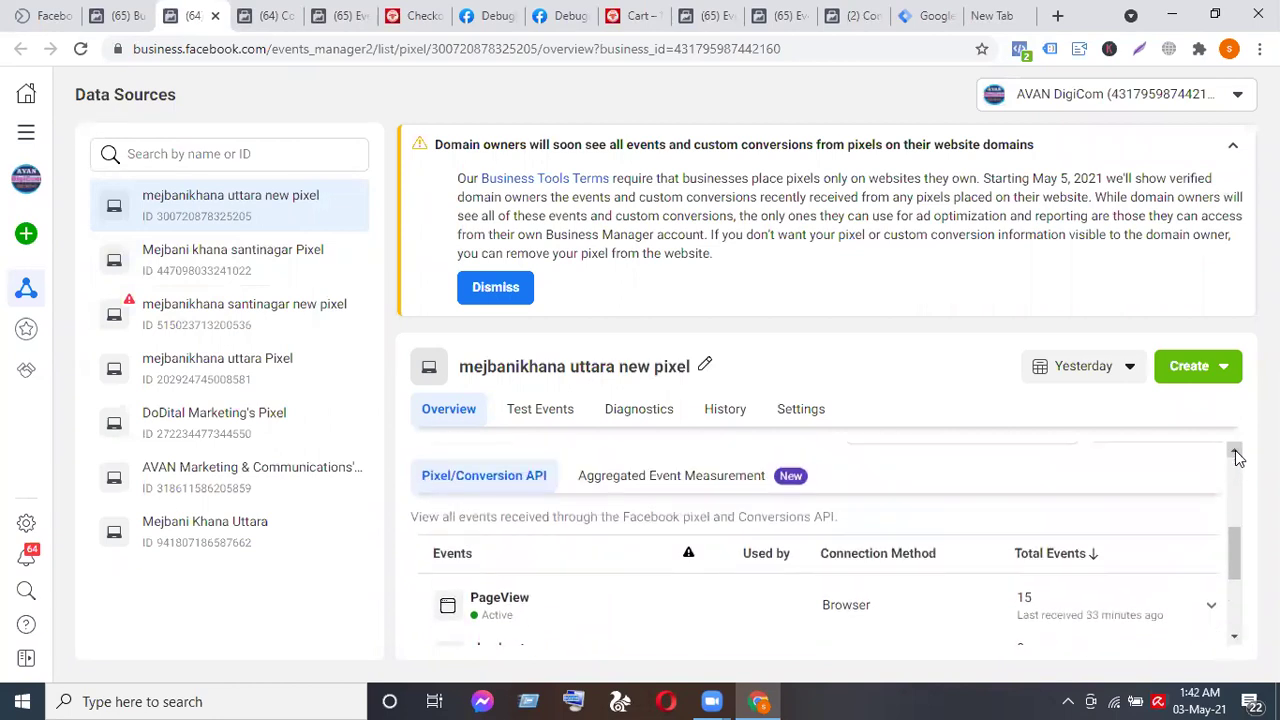
Open the web event configuration from Aggregated Event Measurement and start editing the events of mejbanikhana.com.
left_click(661, 480)
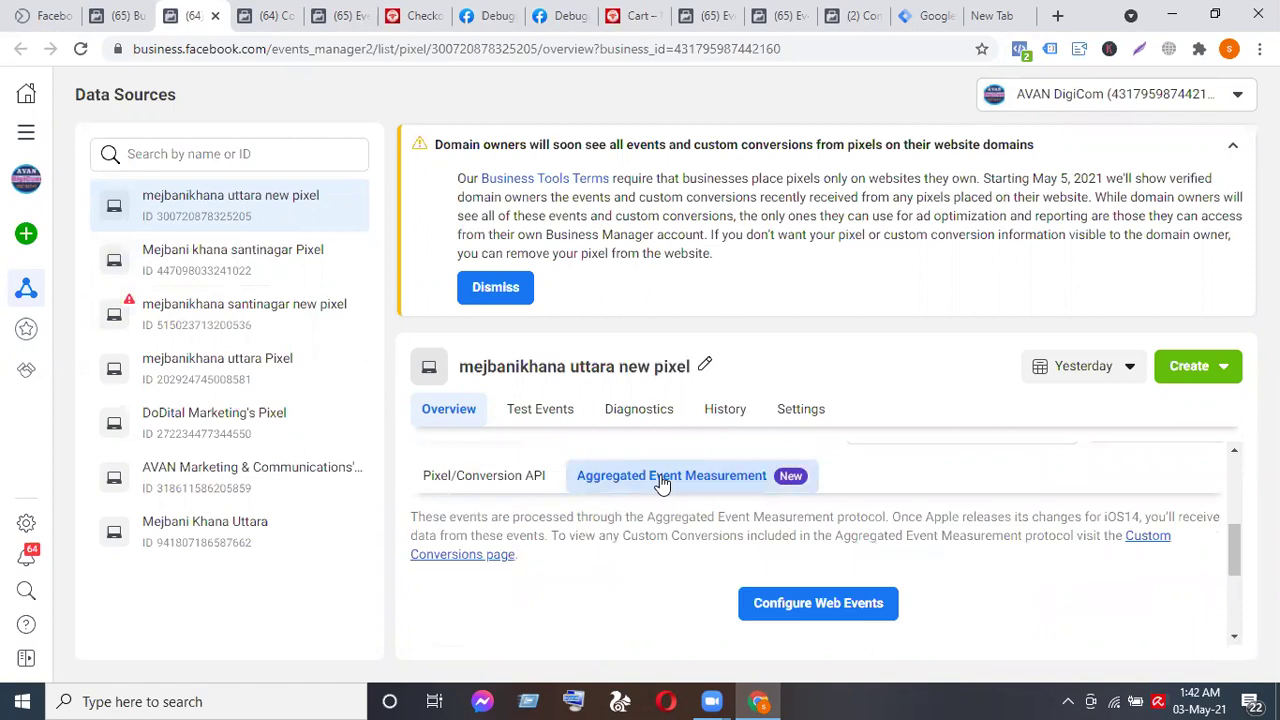
left_click(830, 612)
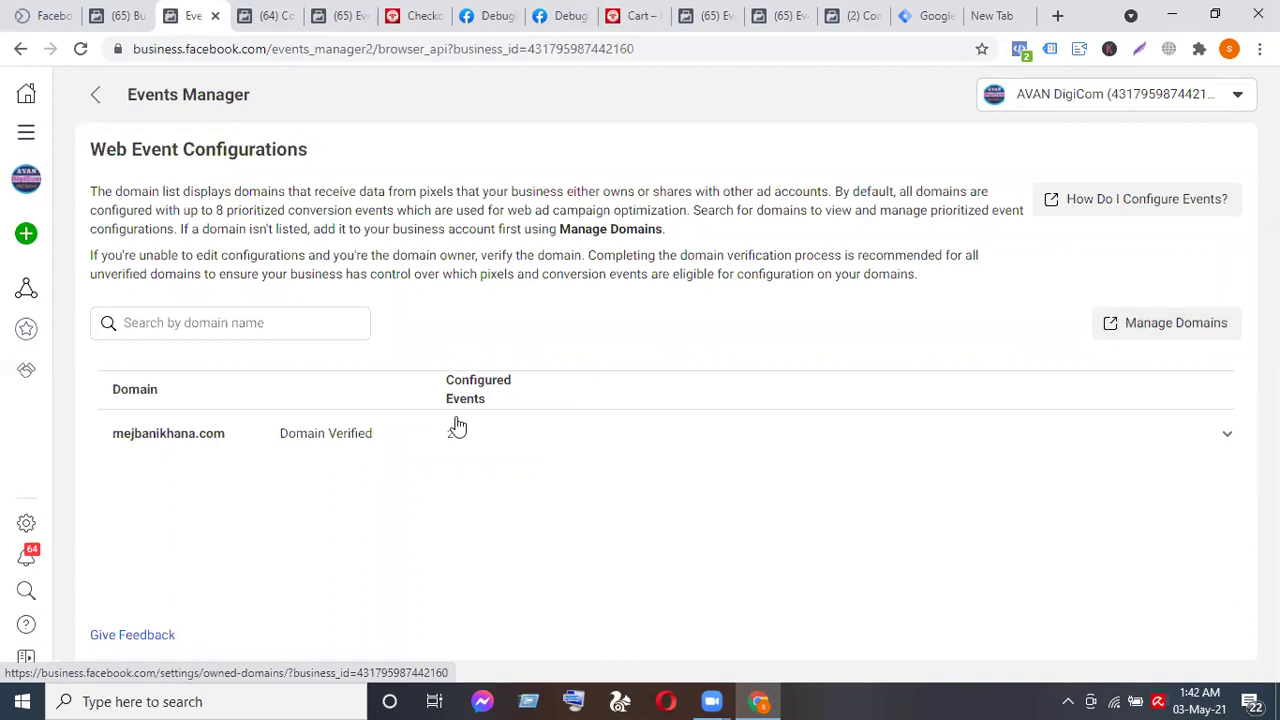
left_click(1146, 445)
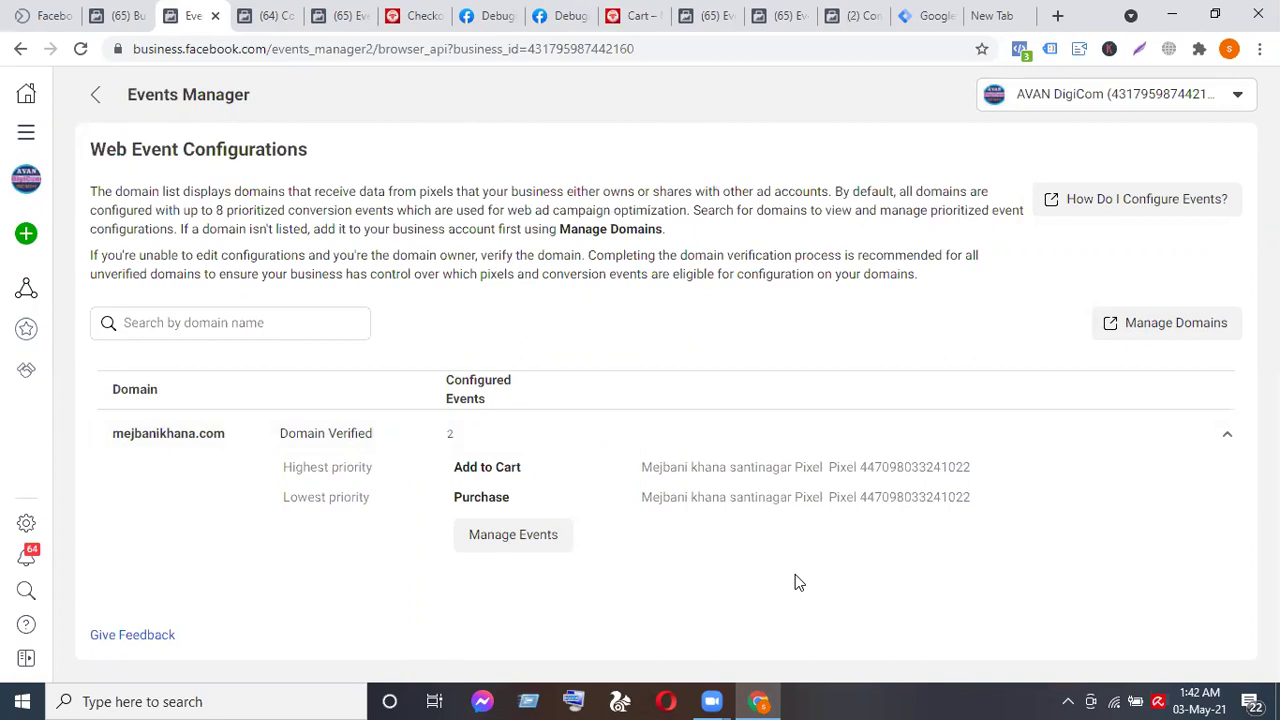
left_click(505, 541)
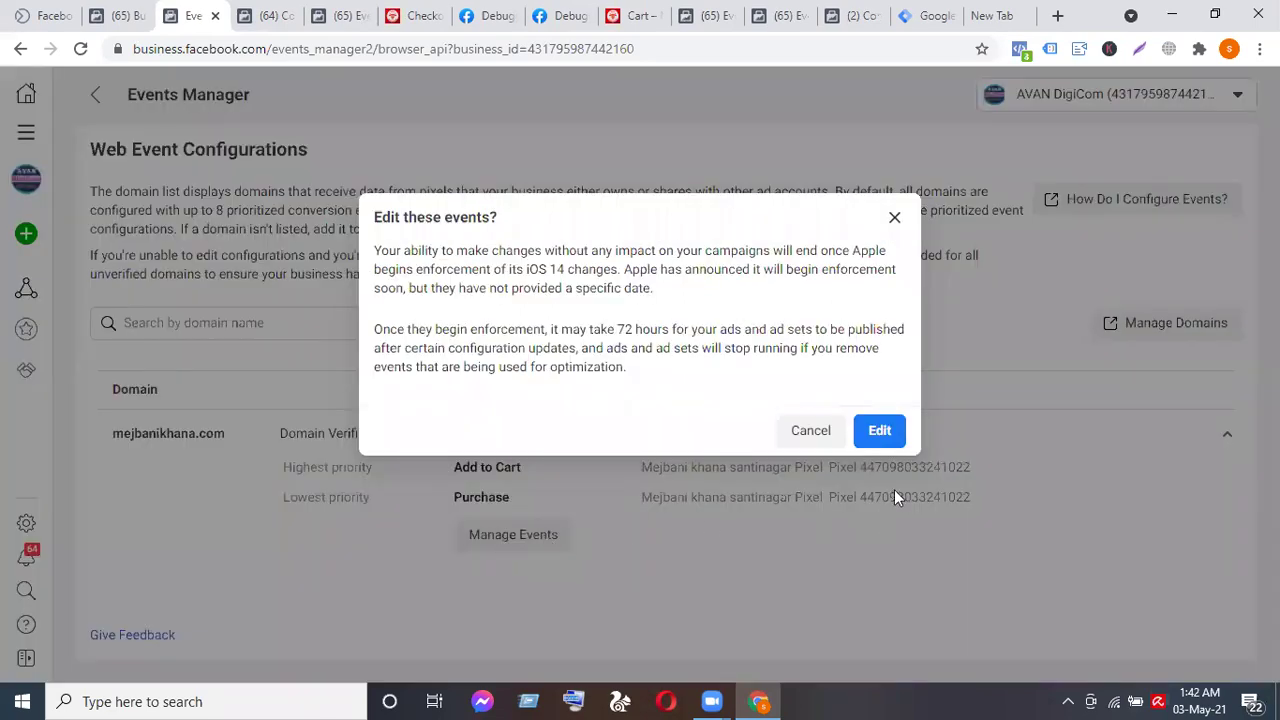
left_click(881, 434)
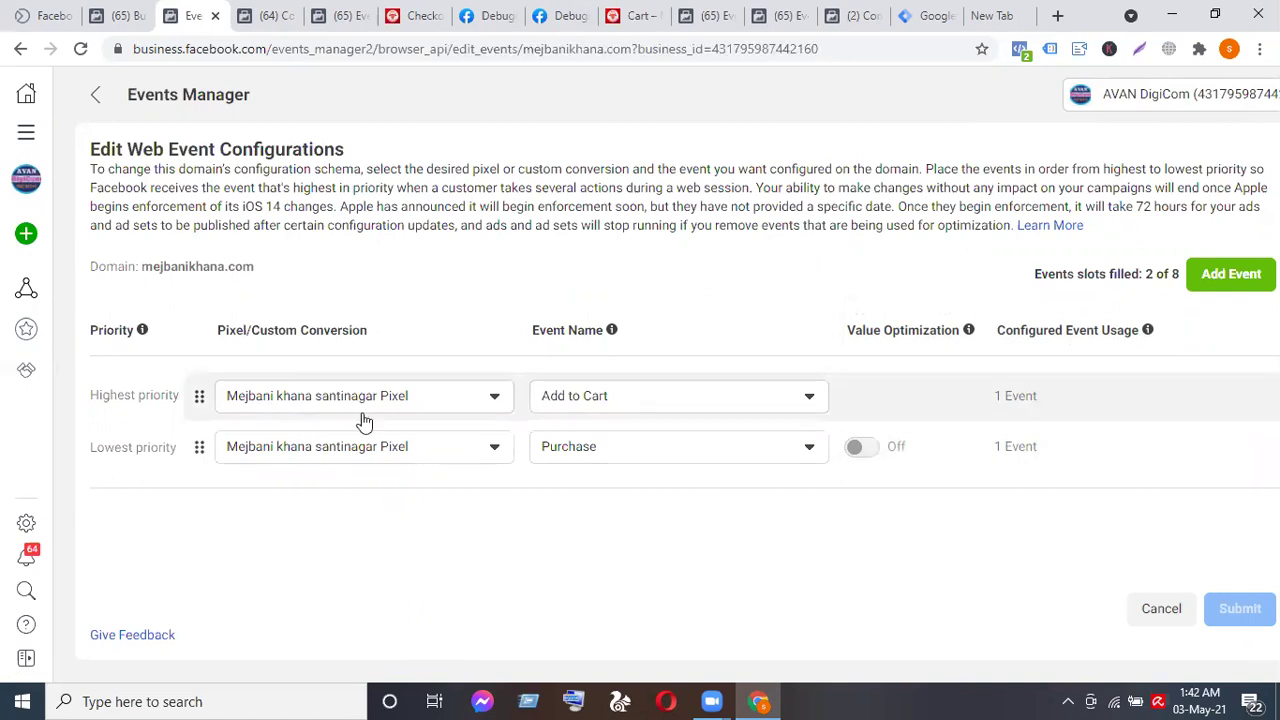
Add a web event for mejbanikhana.com using mejbanikhana uttara new pixel with the Add to Cart event.
left_click(1228, 279)
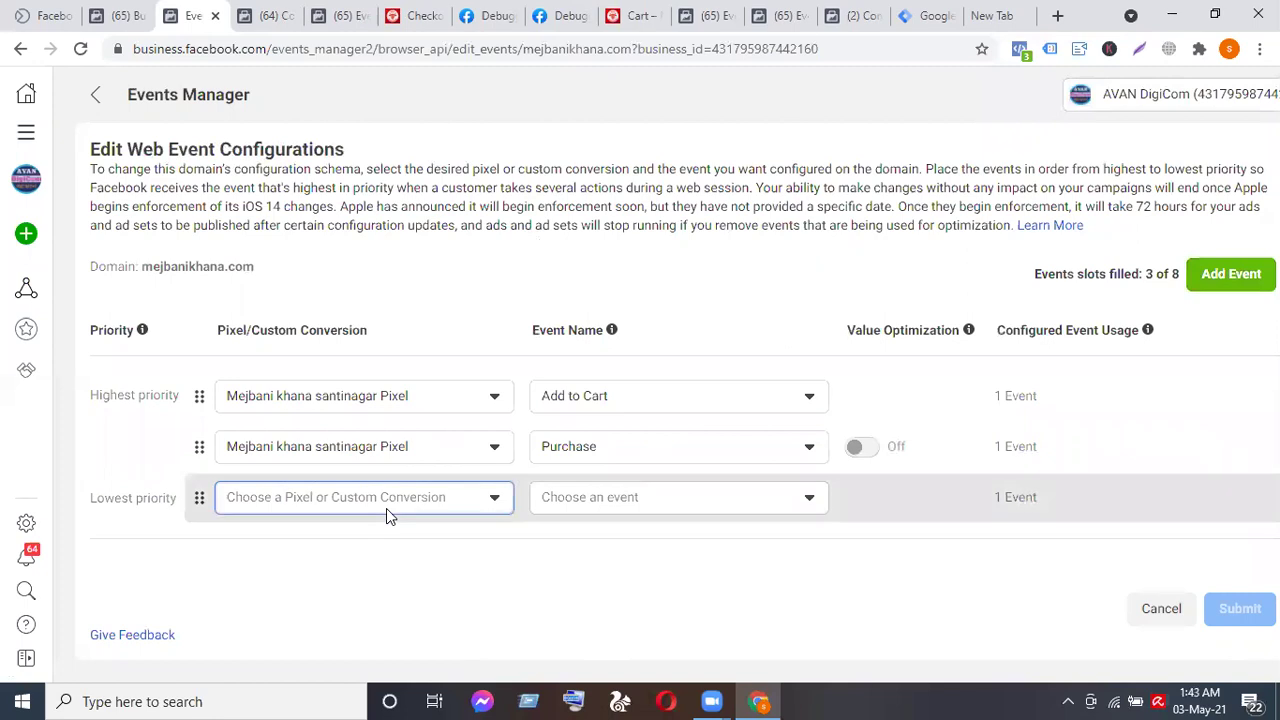
left_click(386, 508)
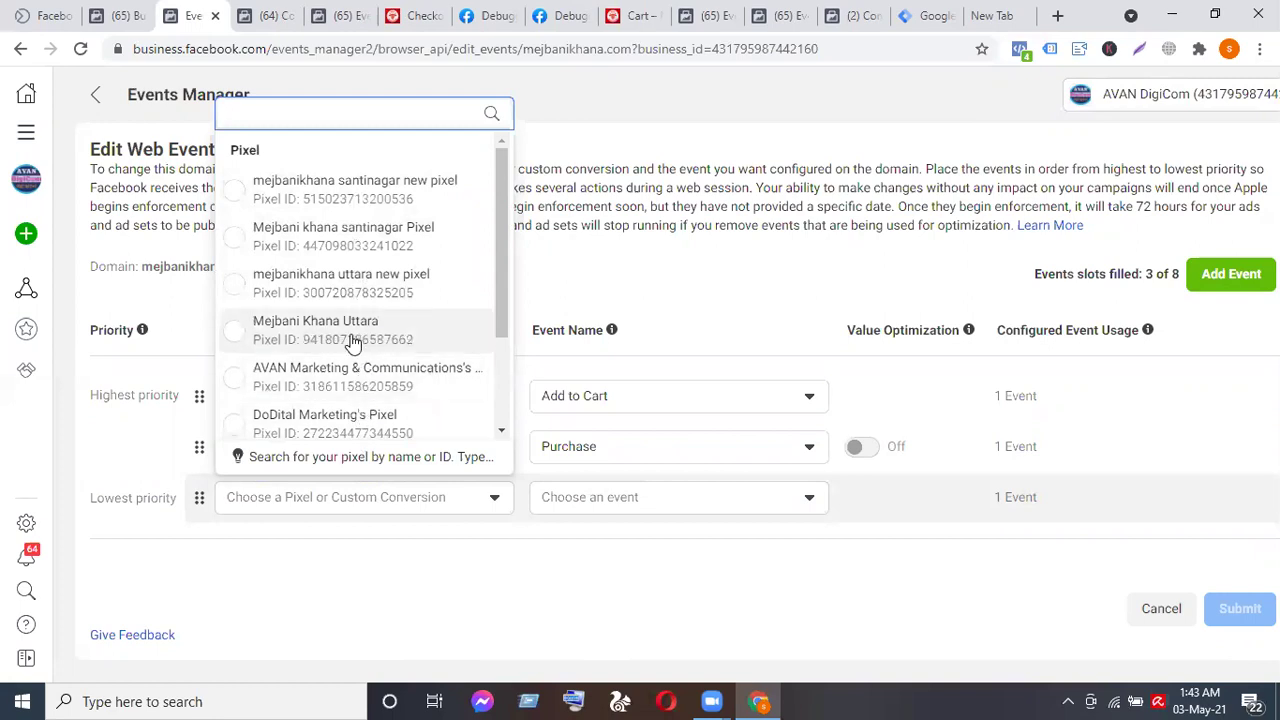
left_click(341, 285)
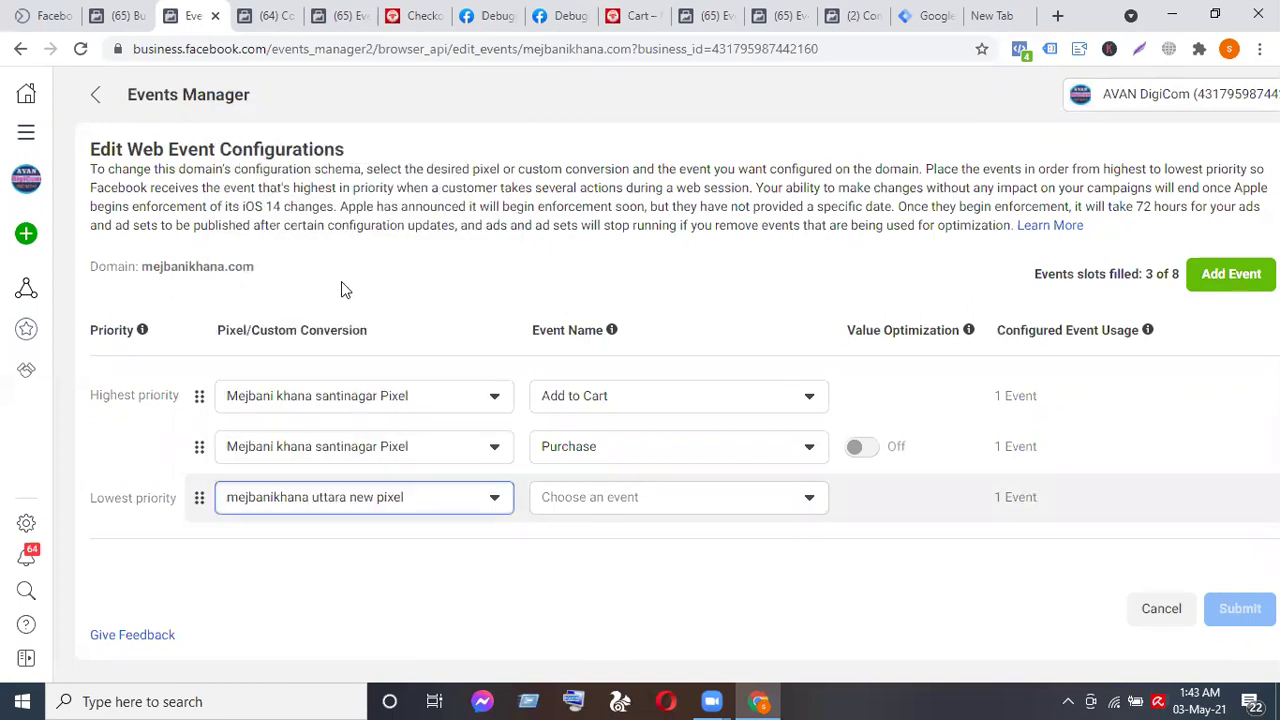
left_click(690, 503)
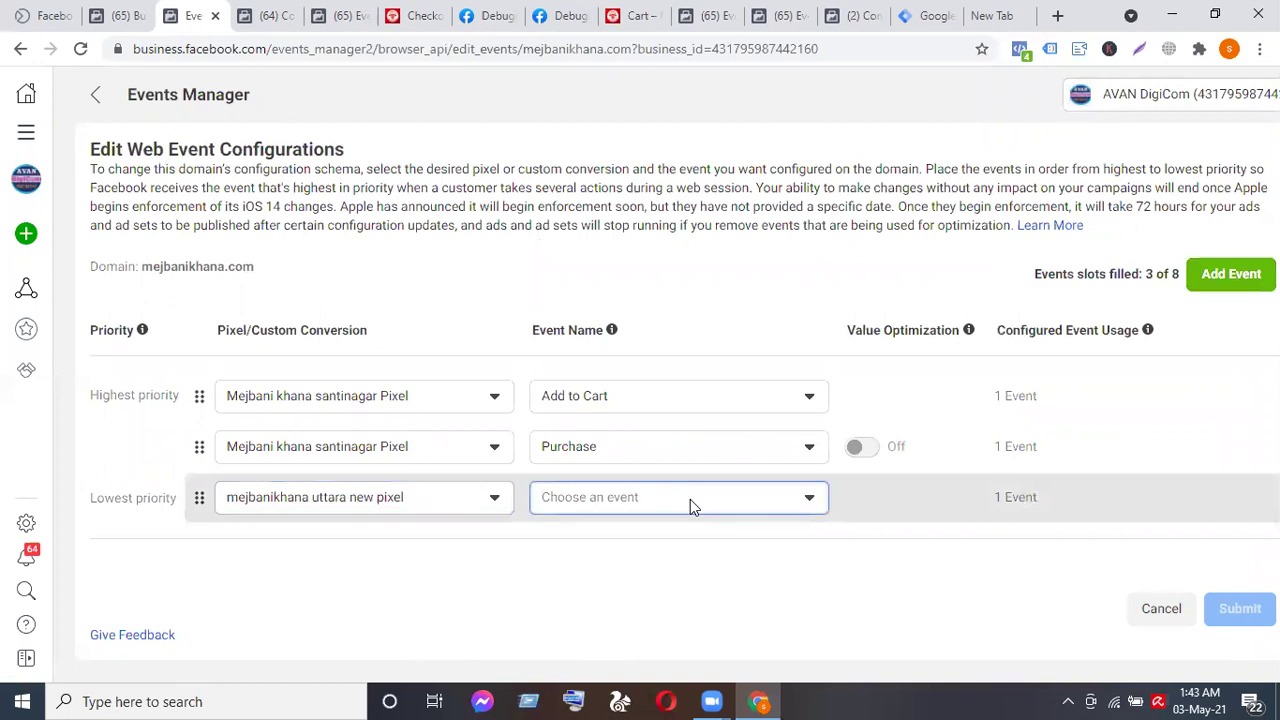
left_click(690, 499)
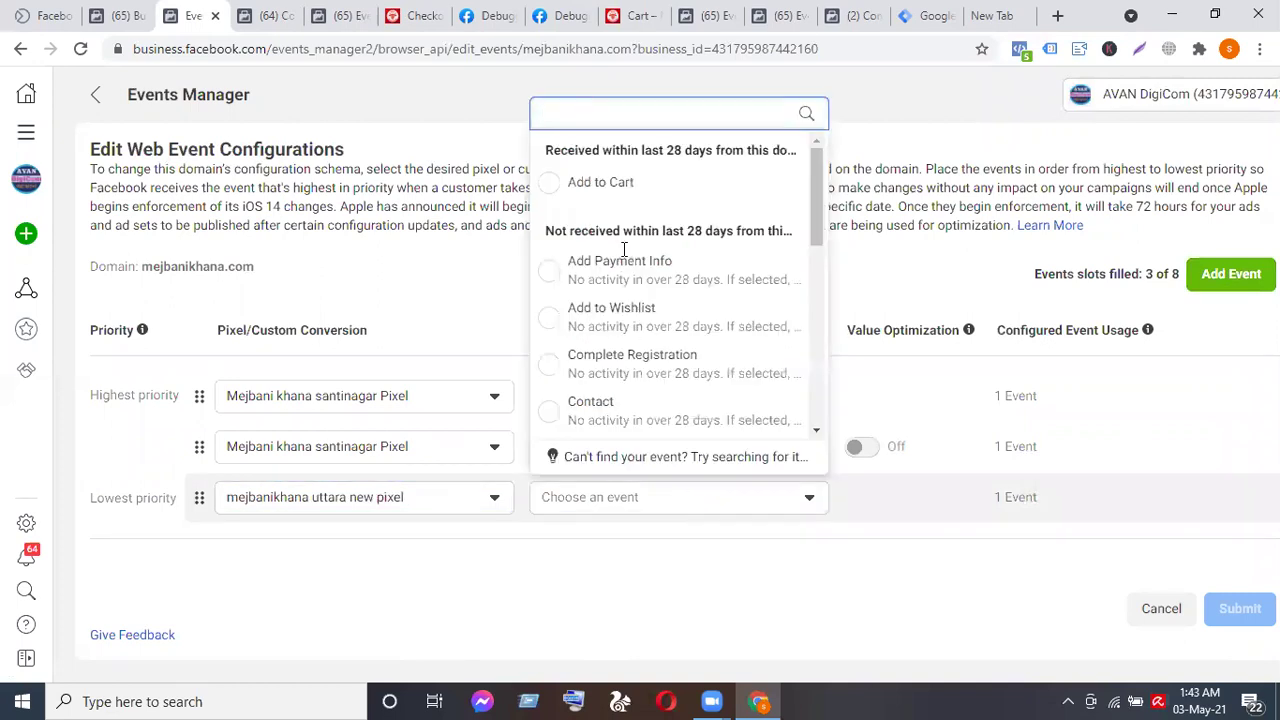
left_click(600, 183)
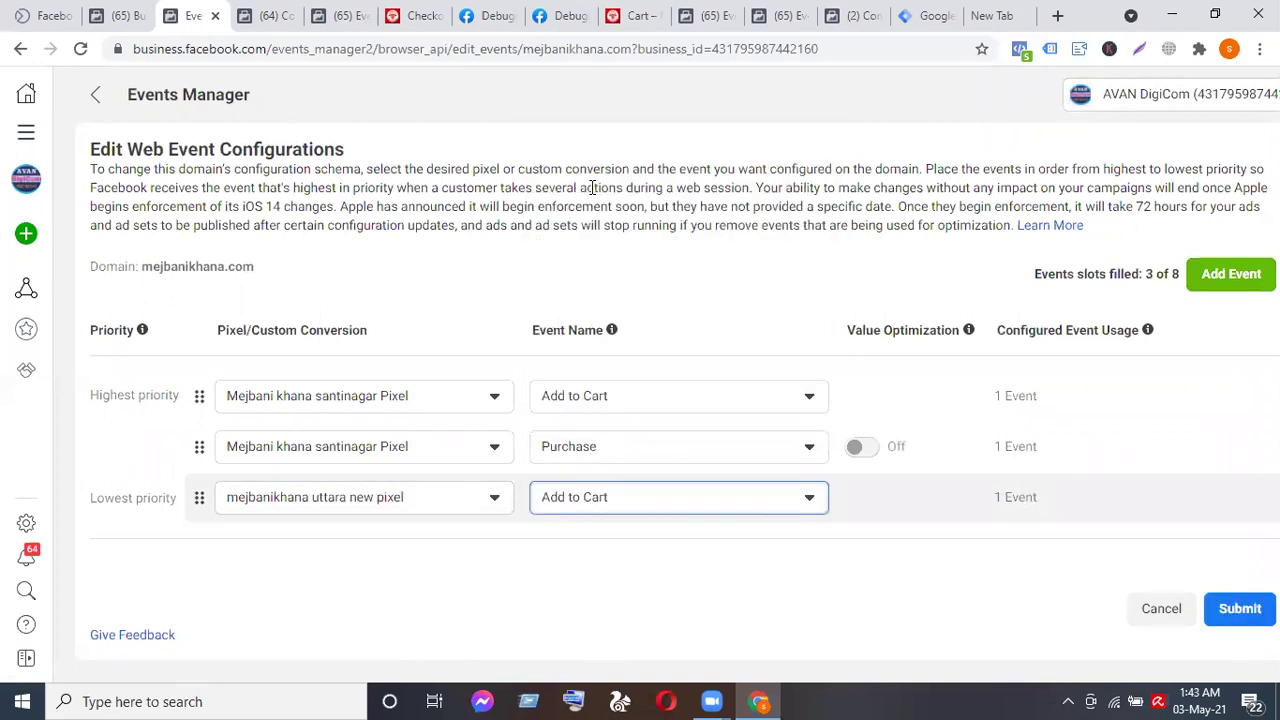
Submit the updated event configuration for mejbanikhana.com, accept the 72-hour condition and apply the changes.
left_click(1238, 612)
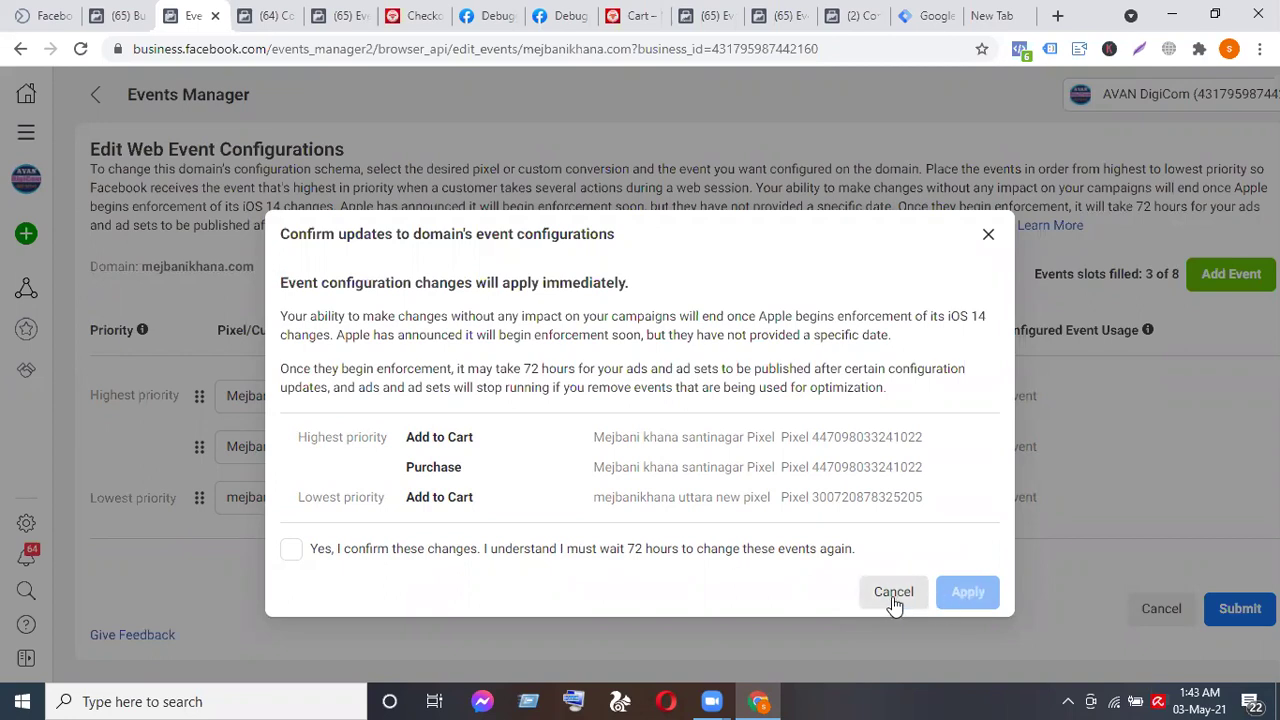
left_click(306, 557)
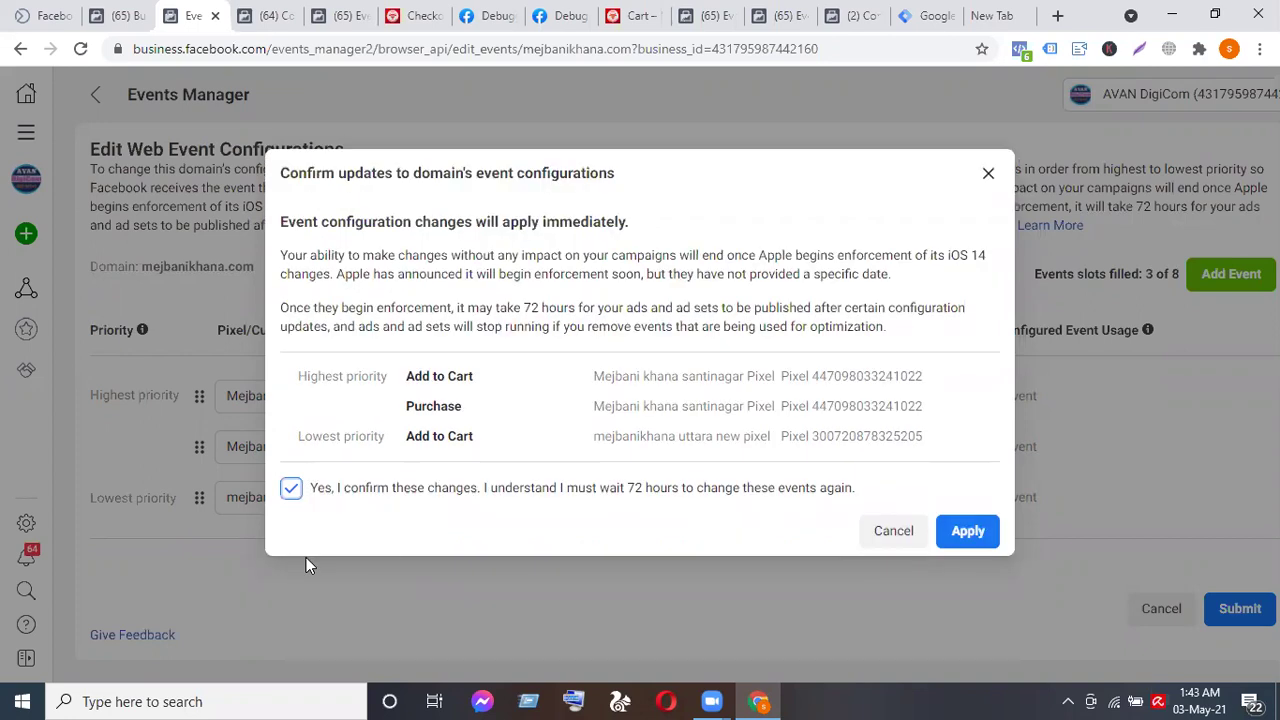
left_click(959, 531)
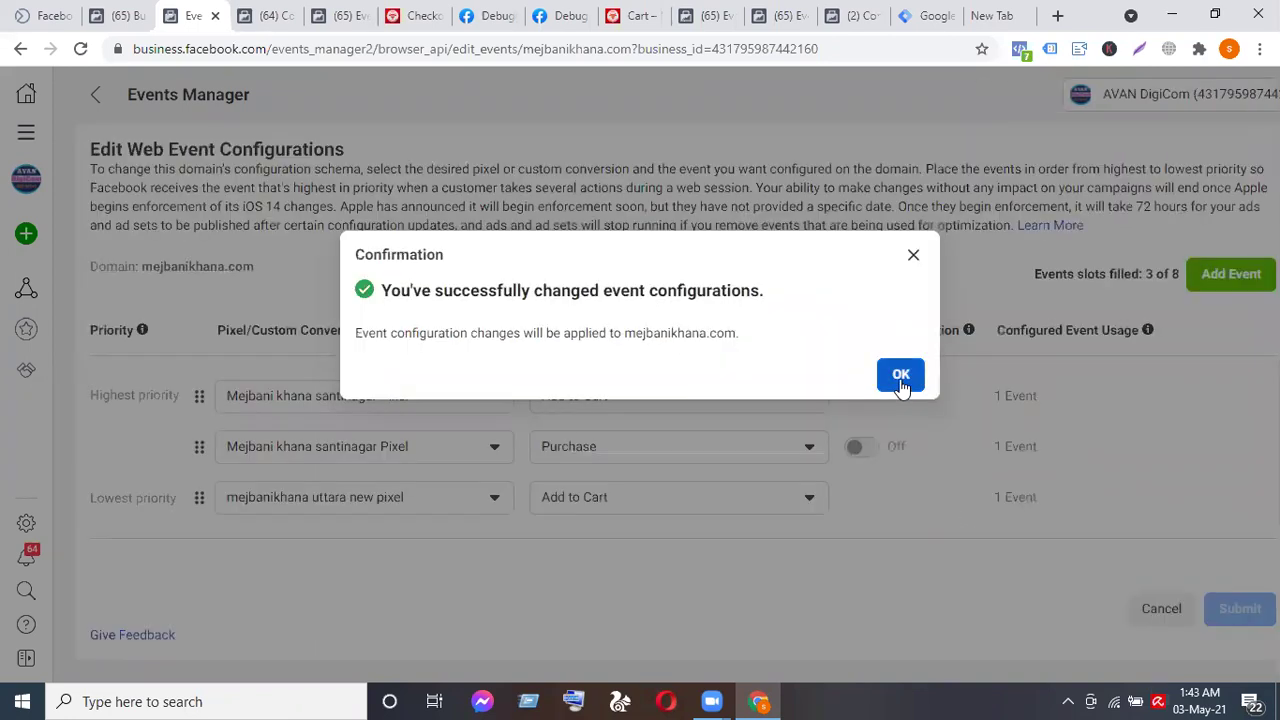
left_click(900, 377)
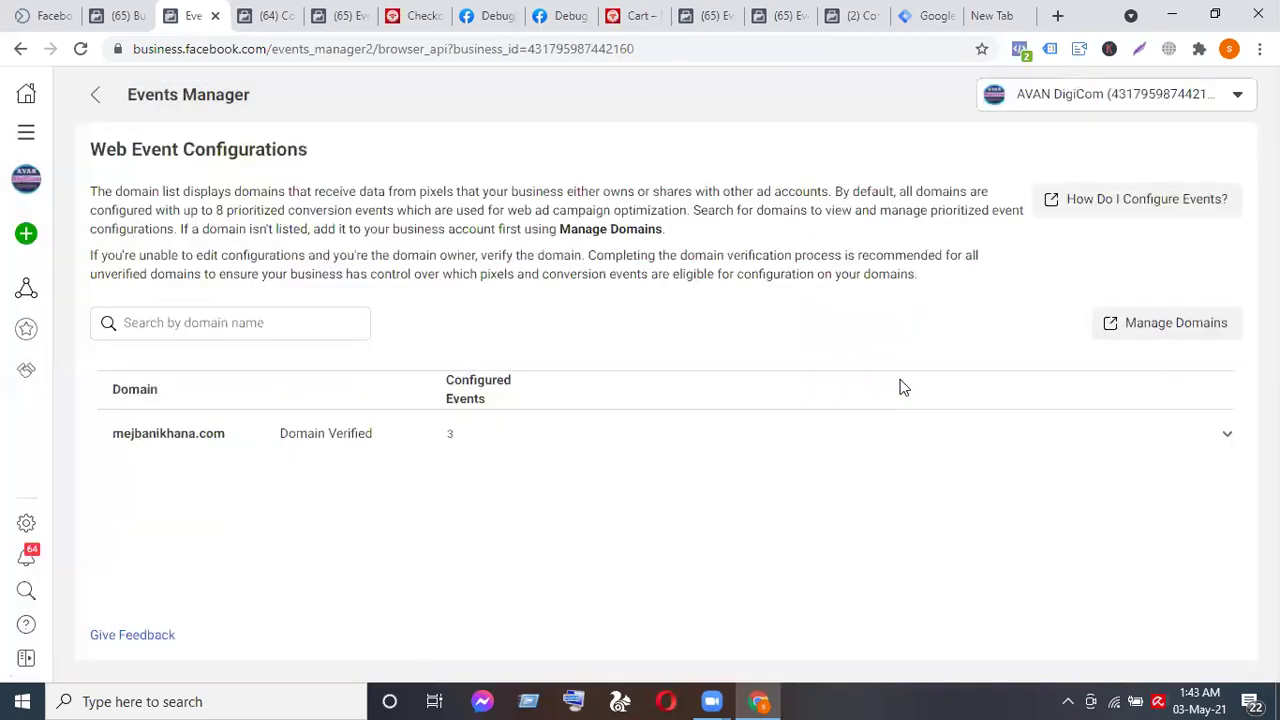
Try to add another Add to Cart event for mejbanikhana uttara new pixel to mejbanikhana.com, and cancel the edit.
left_click(1176, 441)
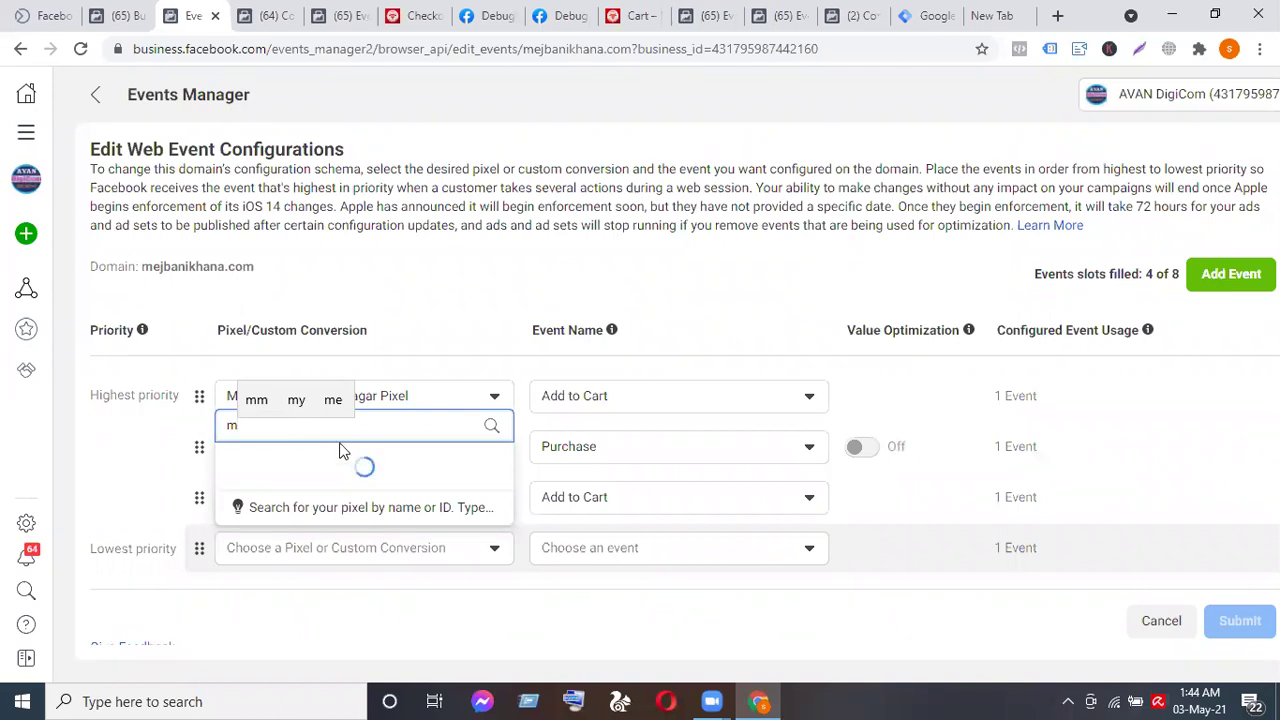
key("BackSpace")
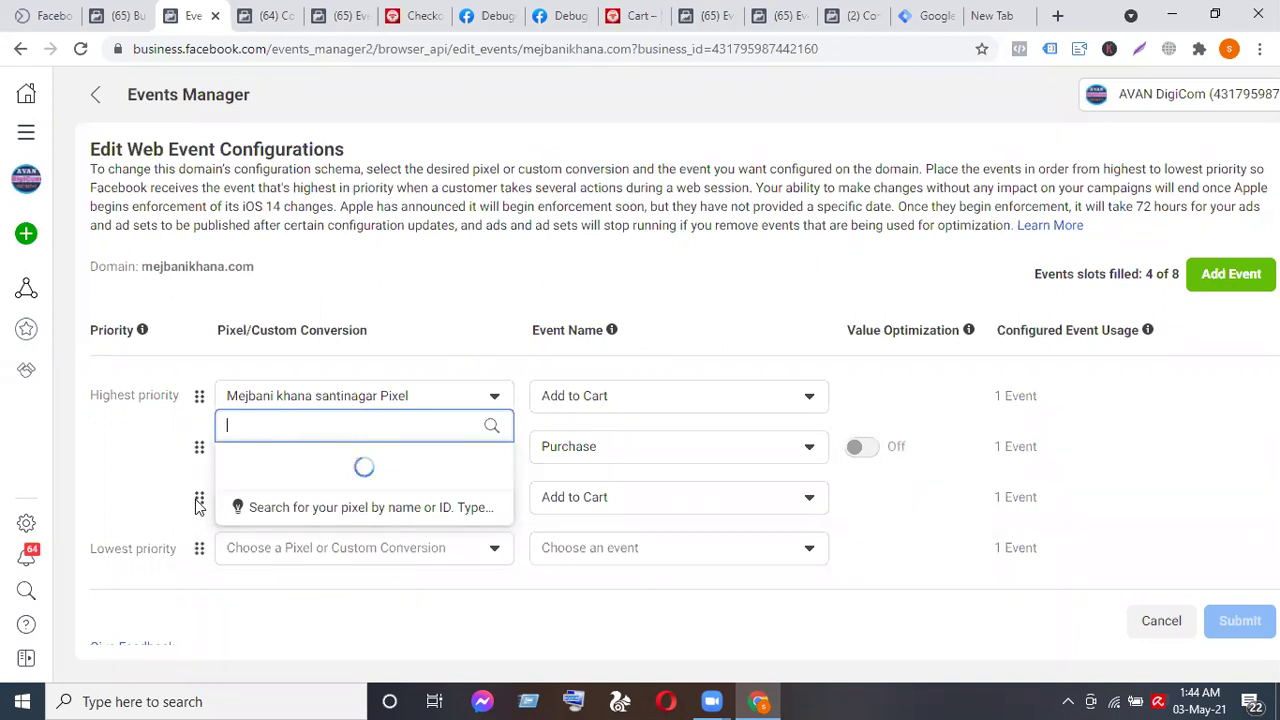
left_click(395, 623)
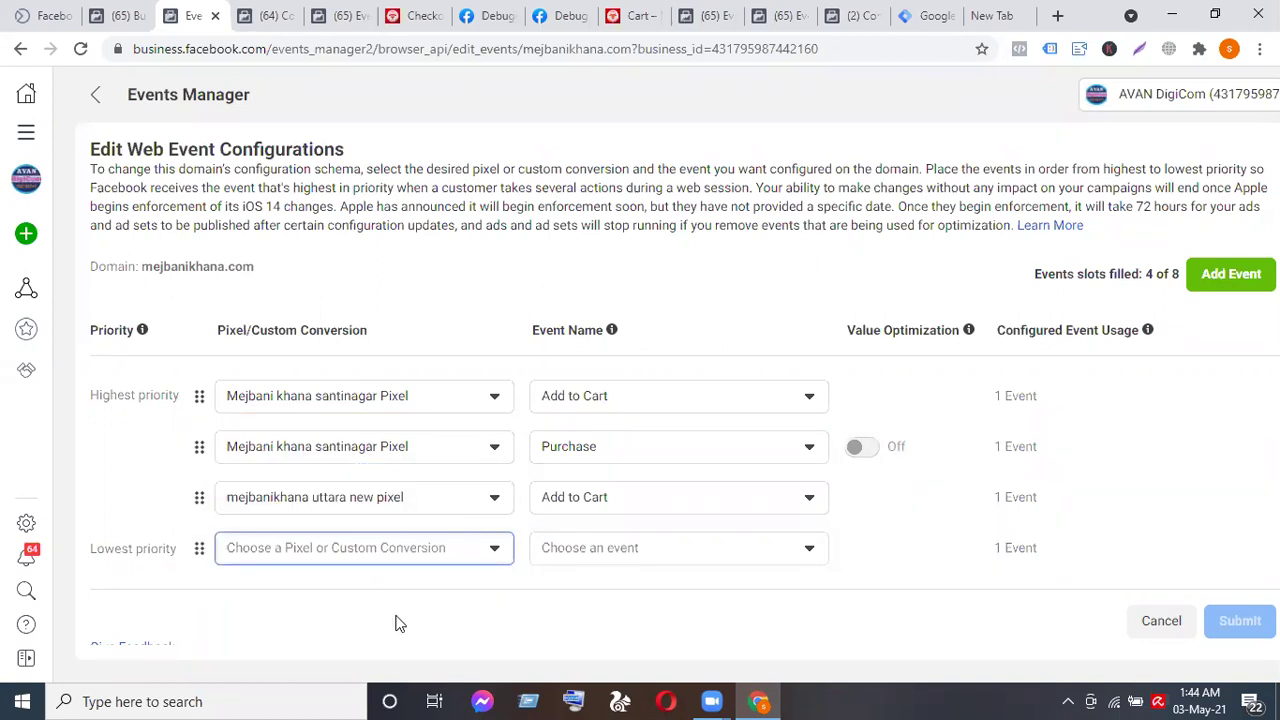
left_click(385, 553)
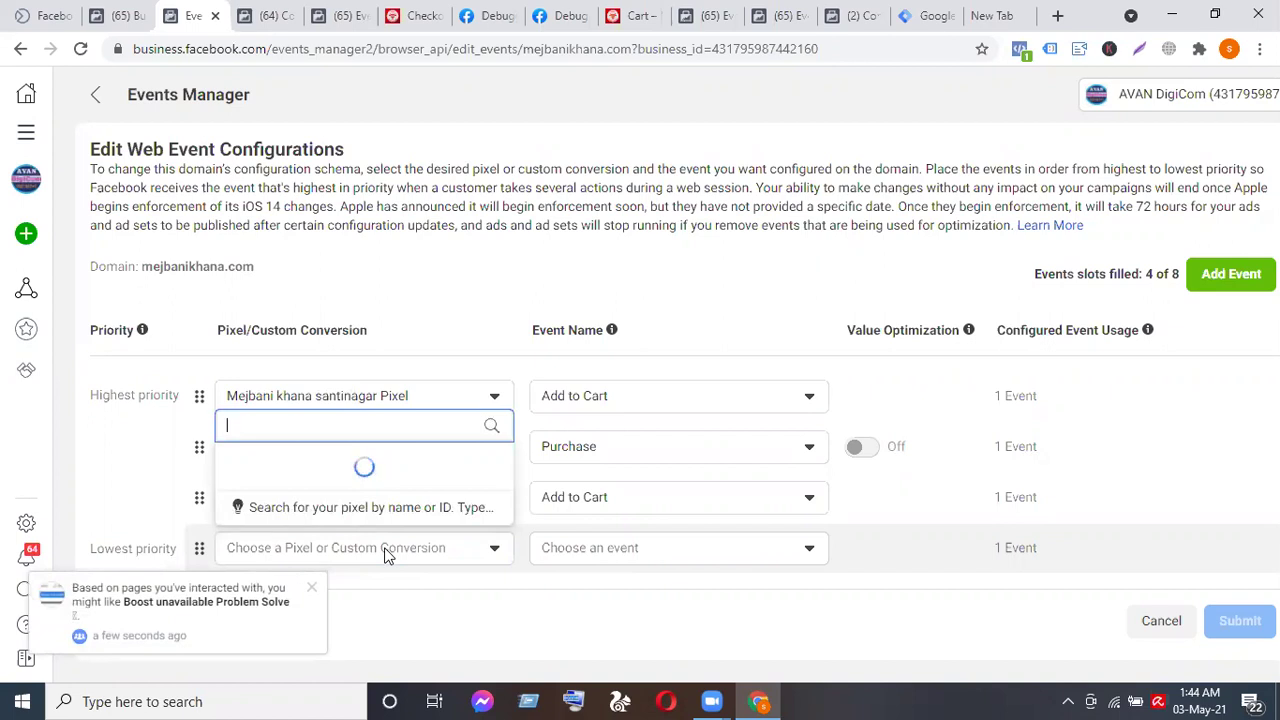
left_click(520, 608)
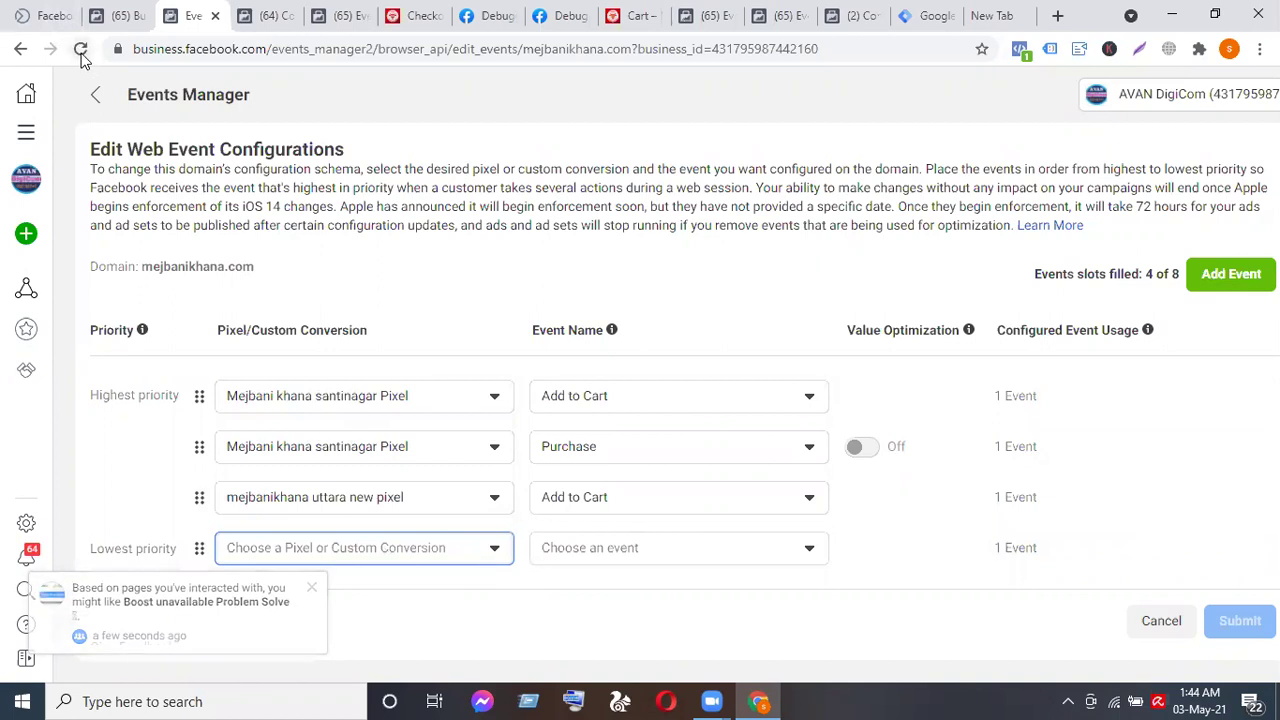
left_click(477, 547)
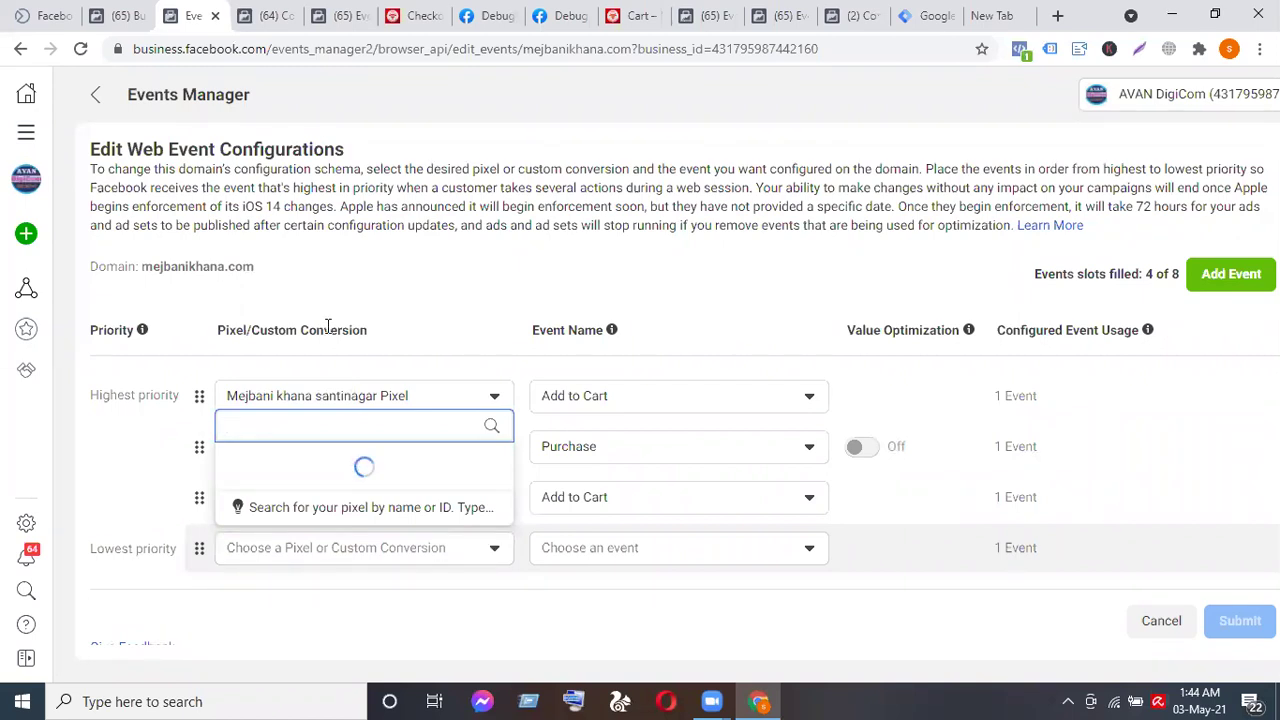
left_click(778, 557)
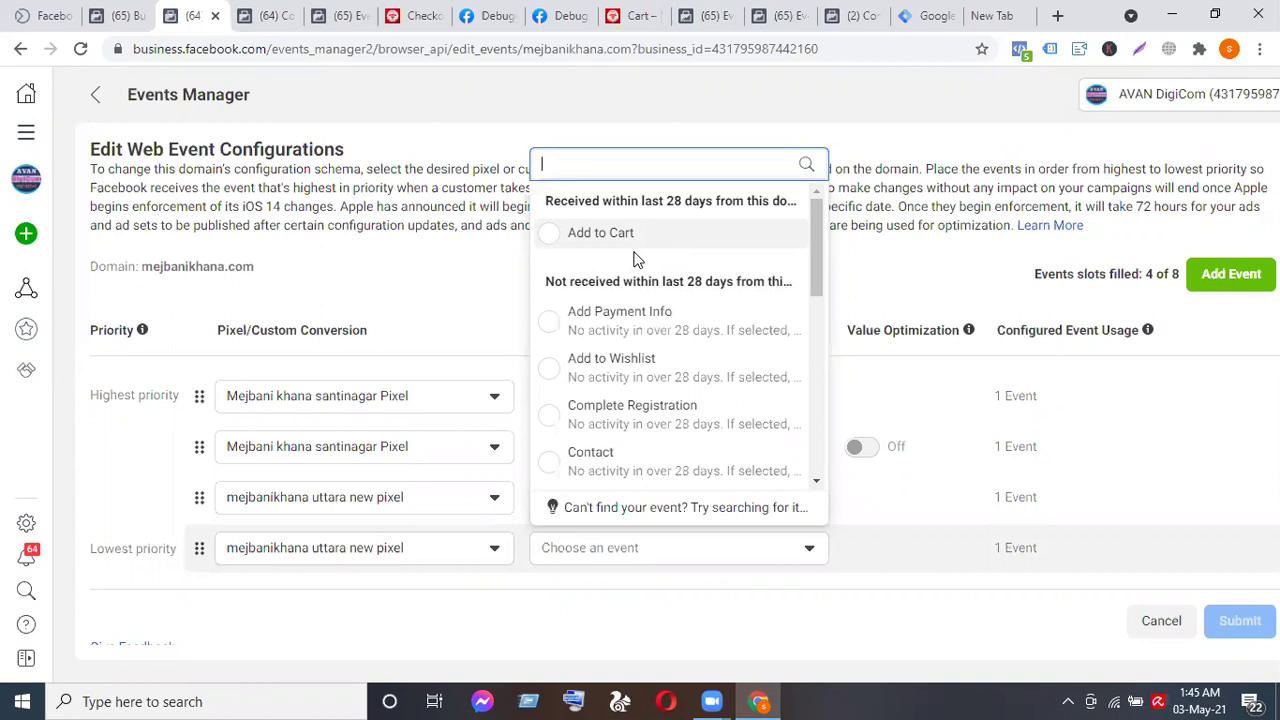
left_click(548, 236)
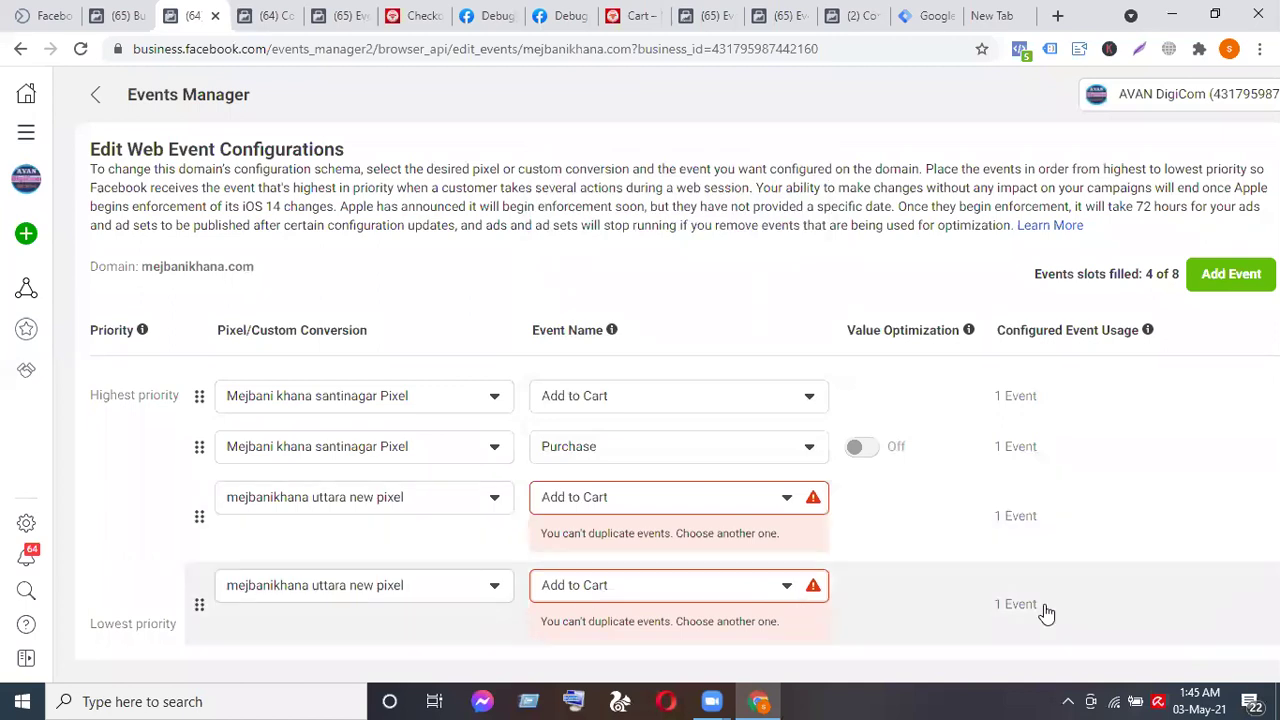
scroll(1030, 610, "down", 1)
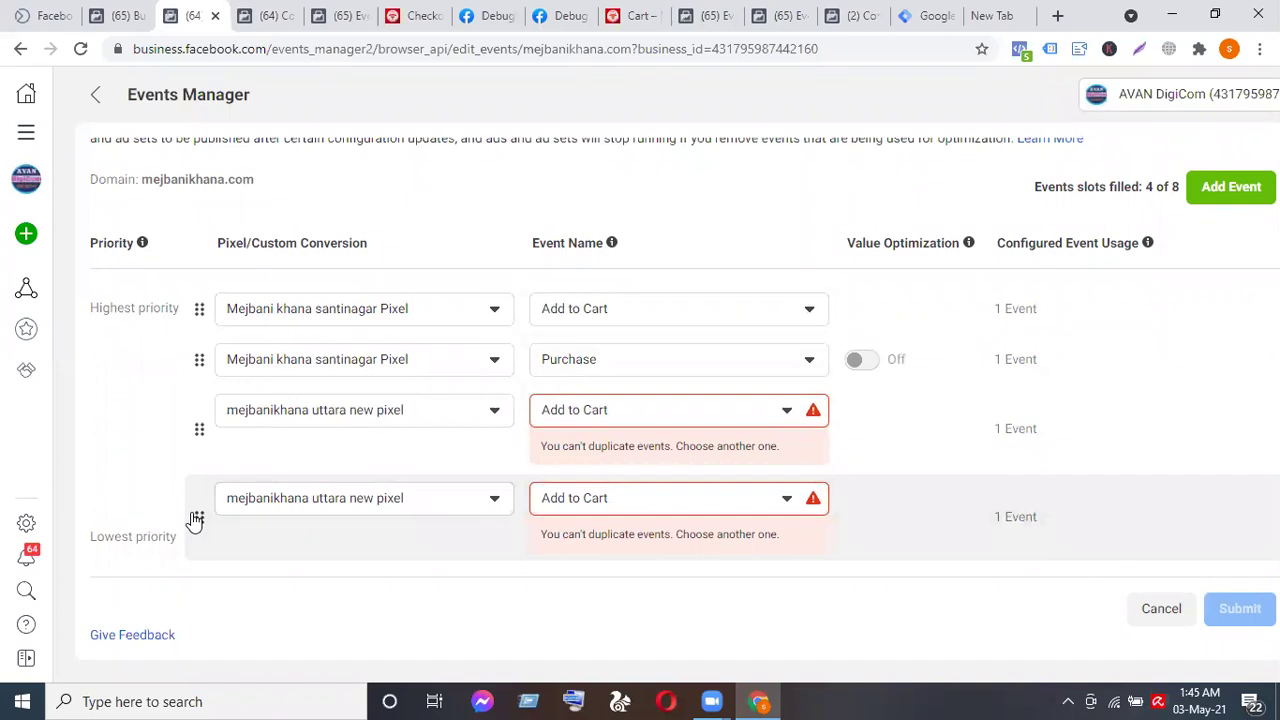
left_click(1159, 620)
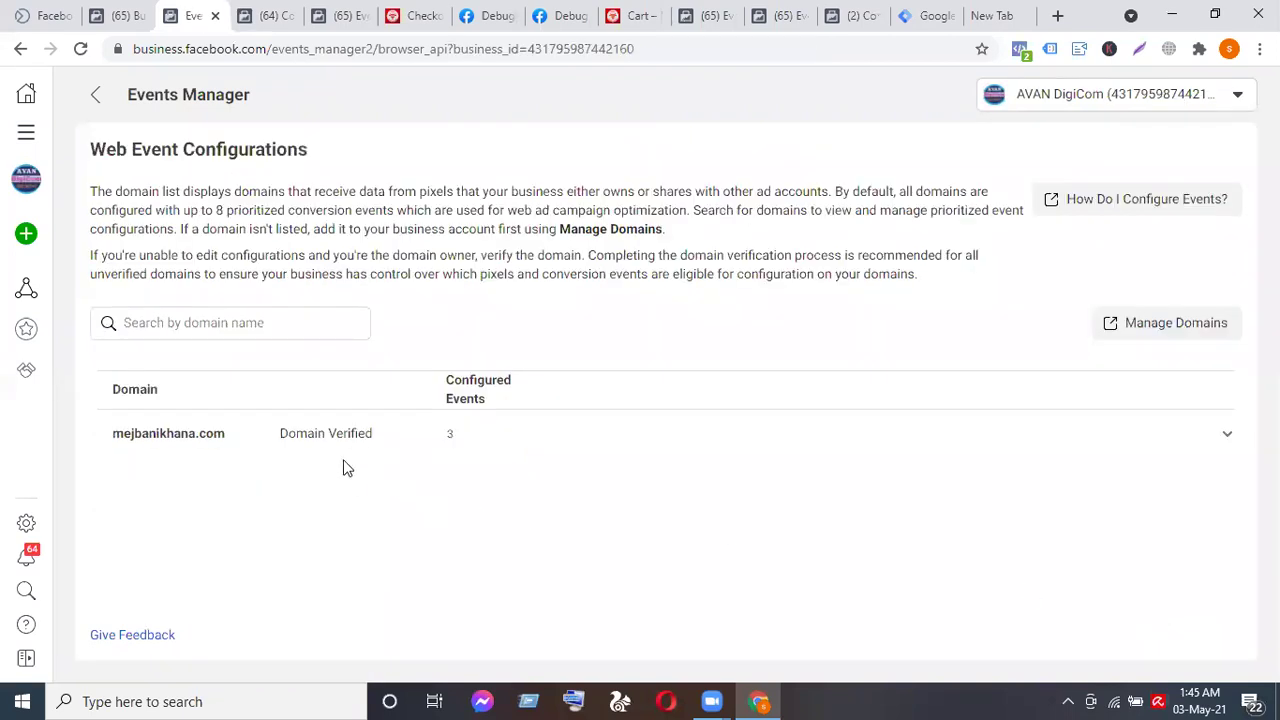
Review the list of events configured for mejbanikhana.com and their priority order.
left_click(1112, 444)
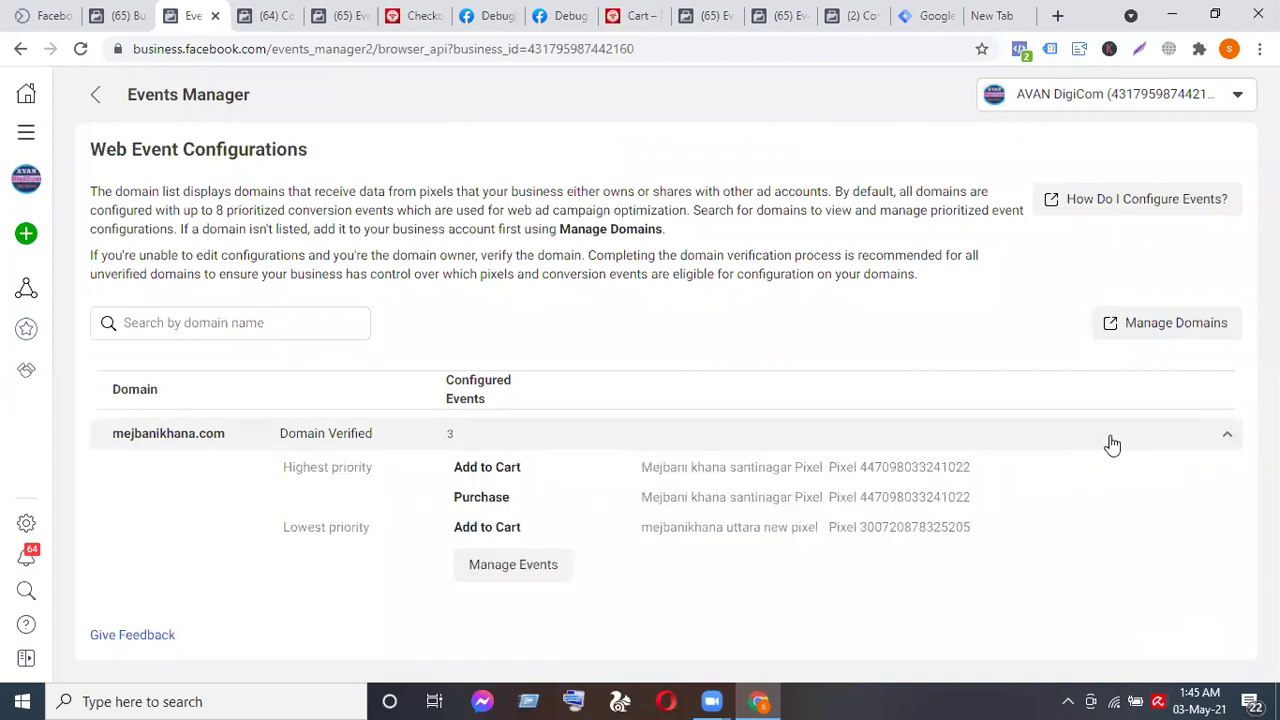
left_click(1112, 444)
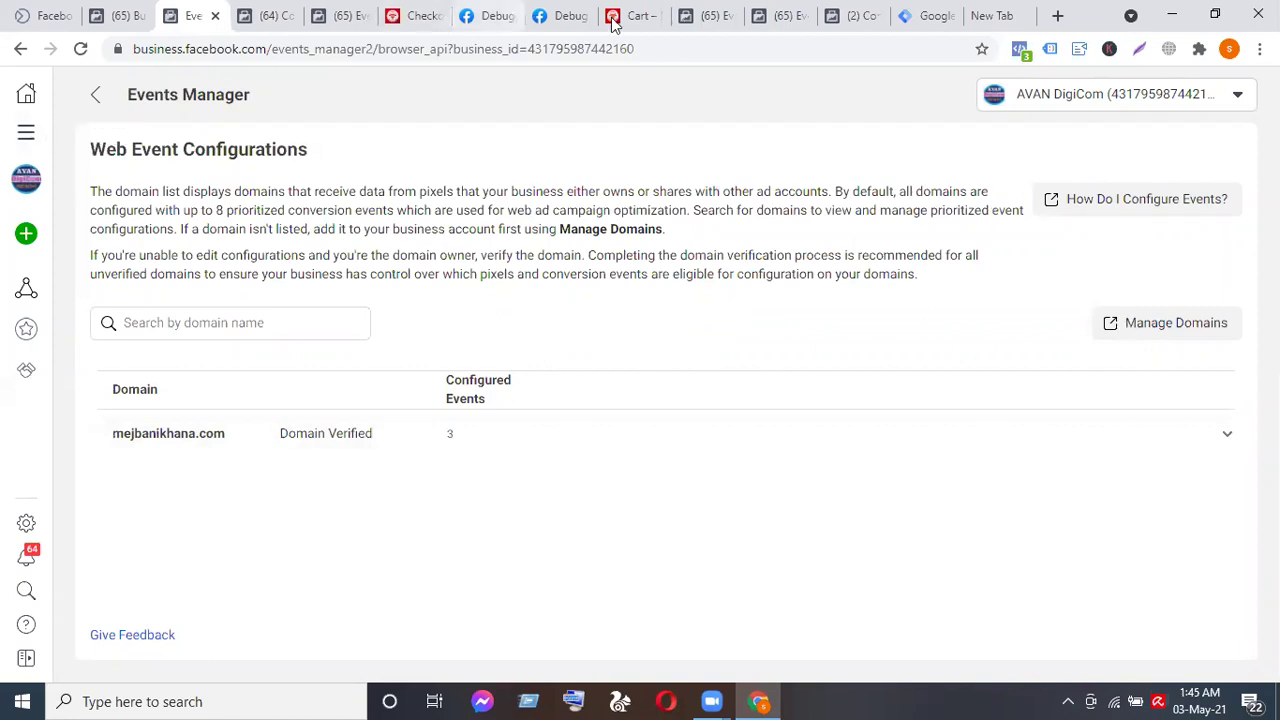
Connect mejbanikhana uttara new pixel as an event source of the majbanikhana santinagar catalogue in Commerce Manager and save.
left_click(260, 15)
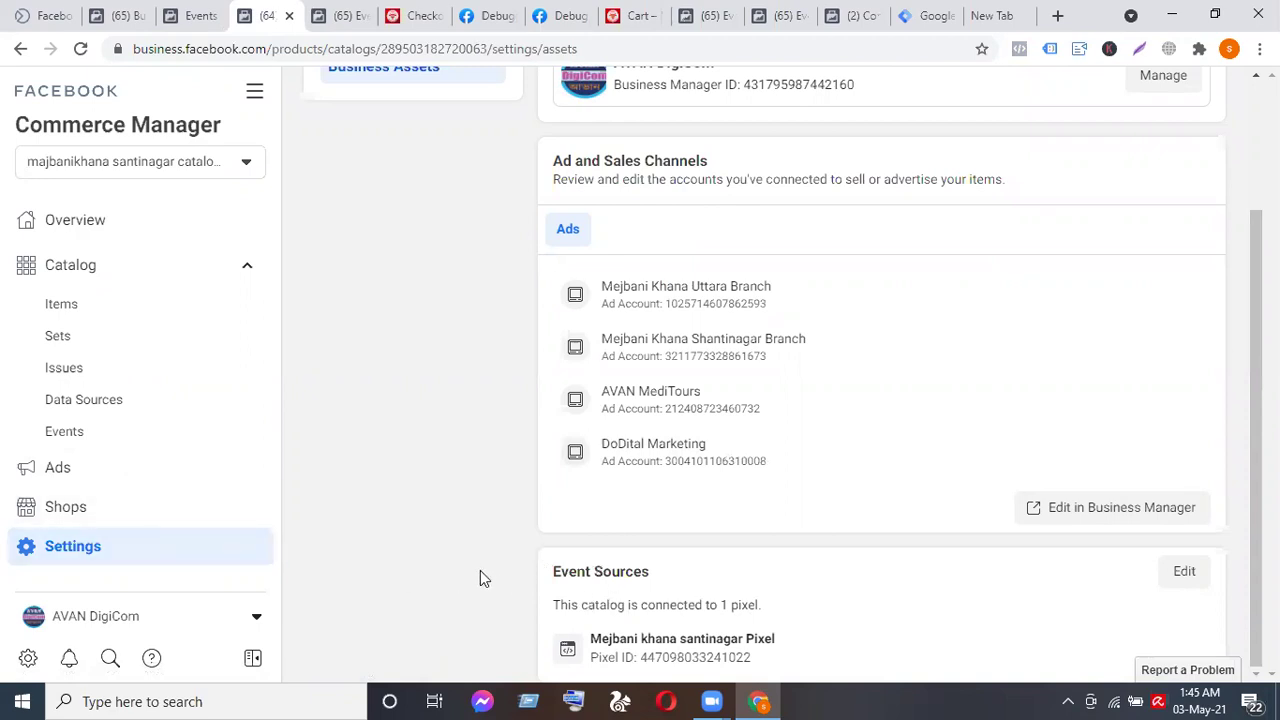
left_click(1185, 569)
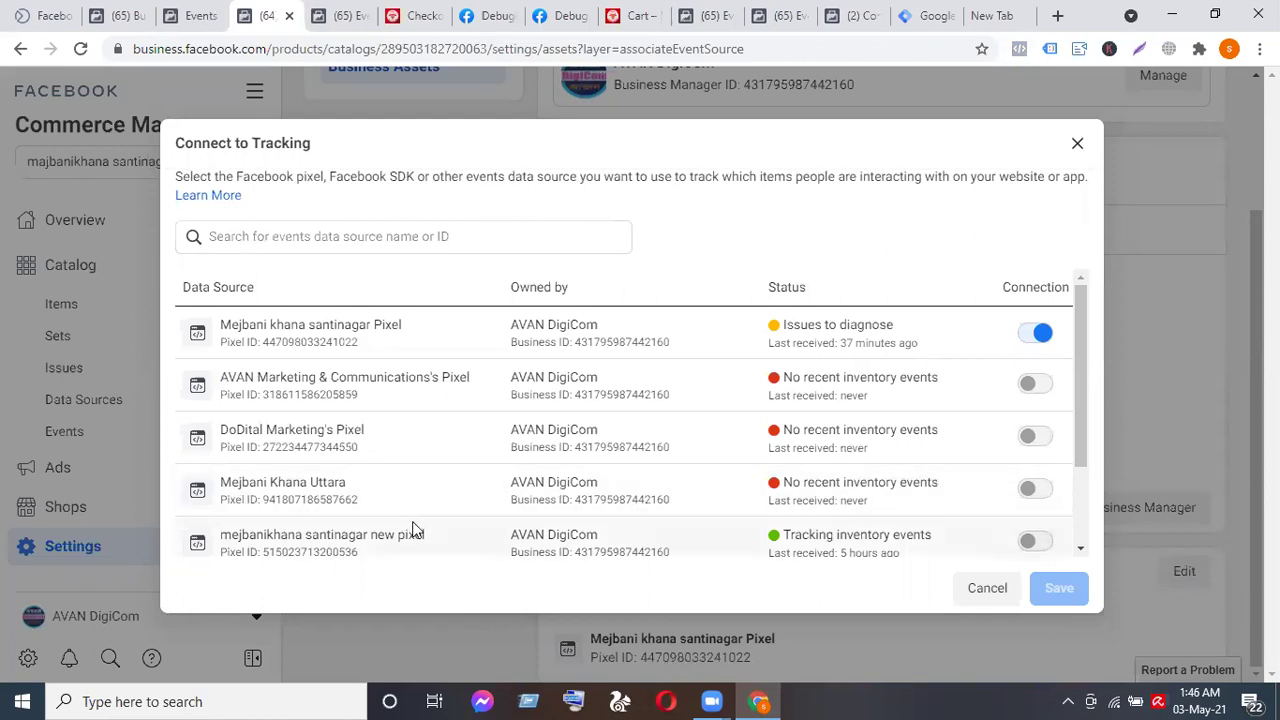
scroll(414, 528, "down", 2)
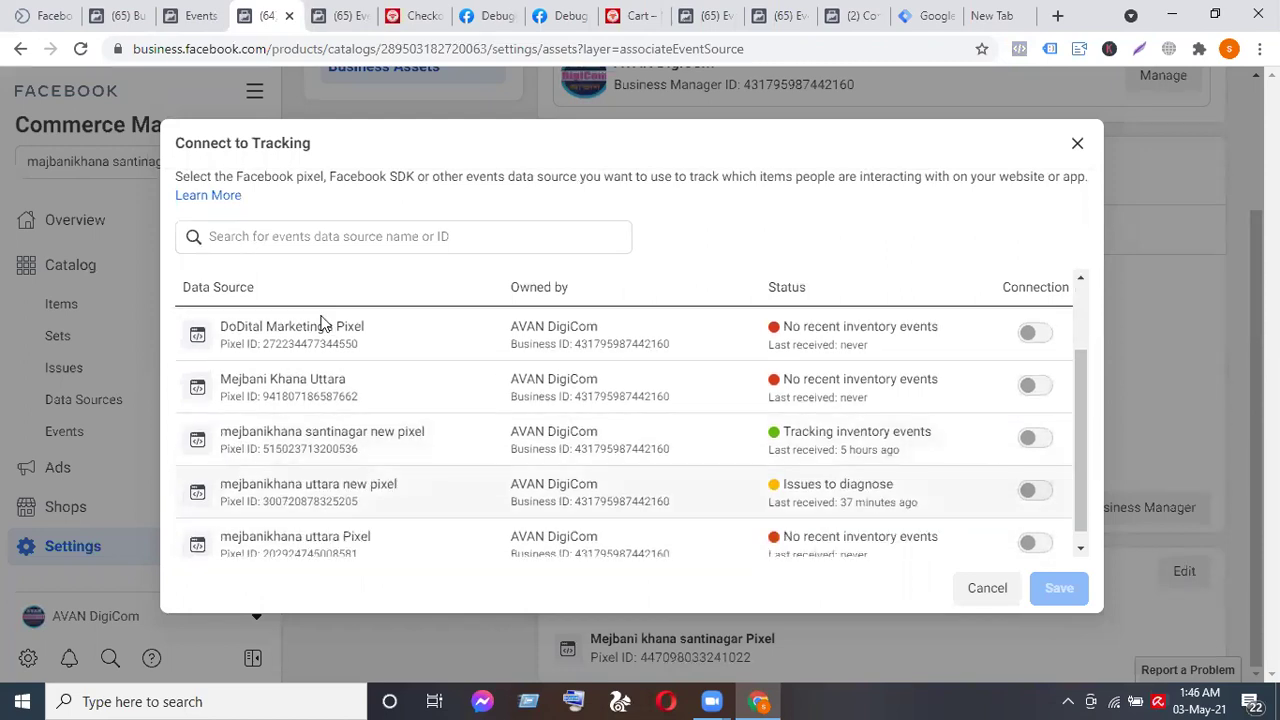
left_click(80, 49)
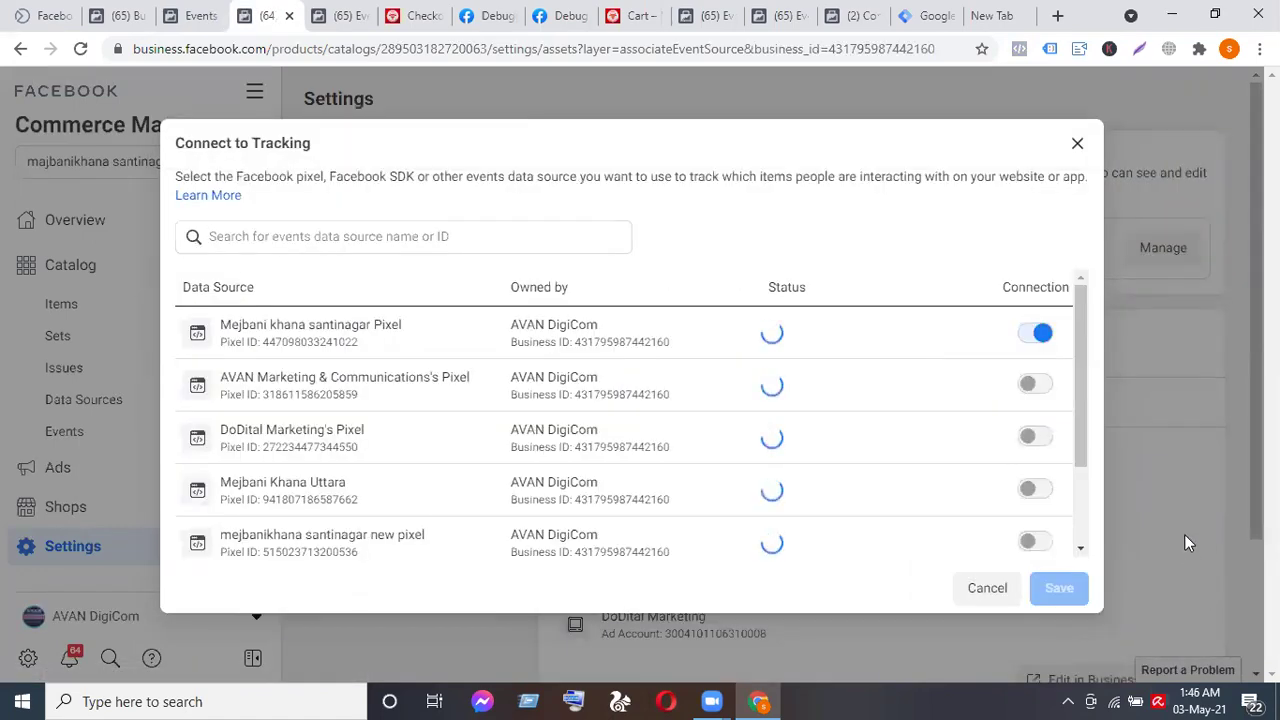
left_click(1080, 548)
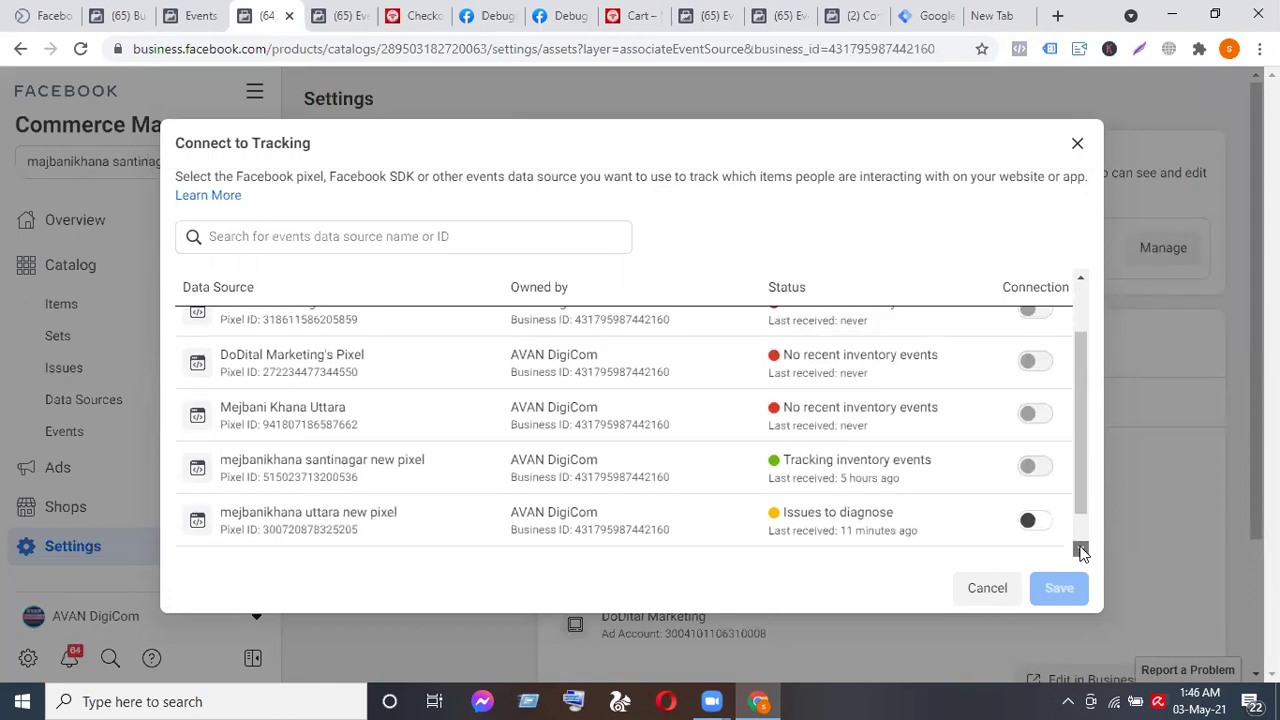
left_click(1040, 488)
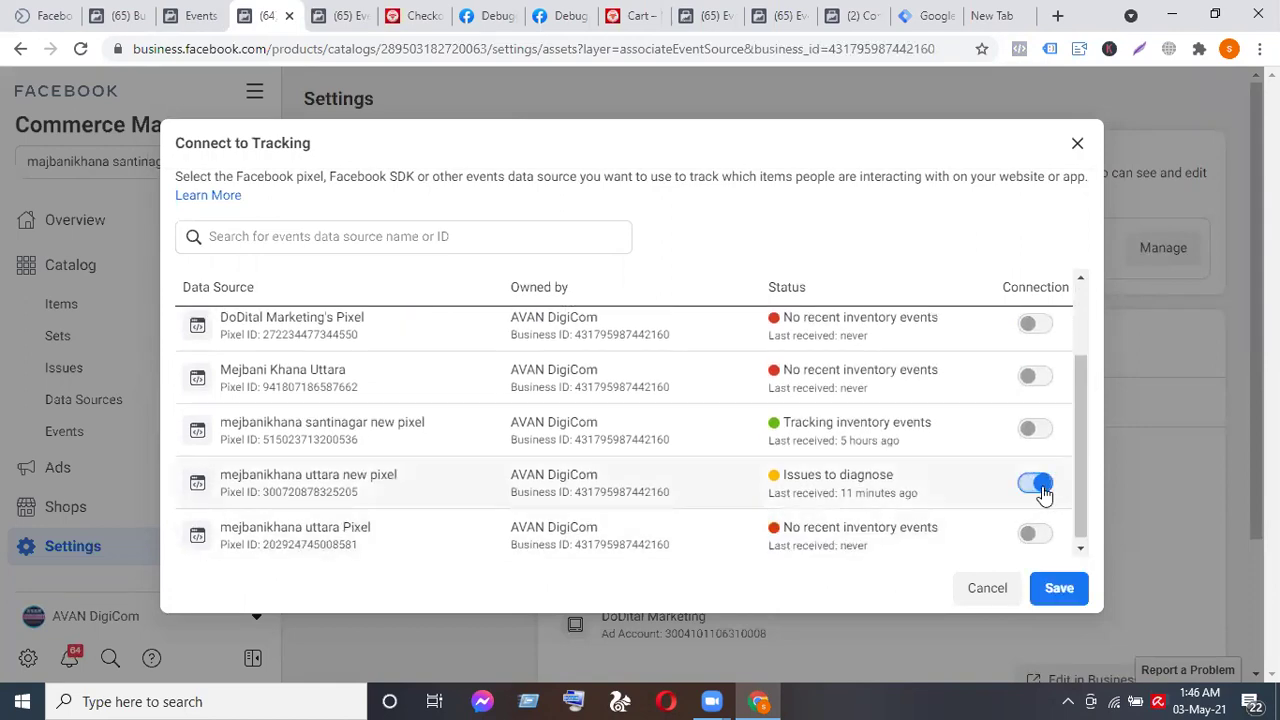
left_click(1060, 598)
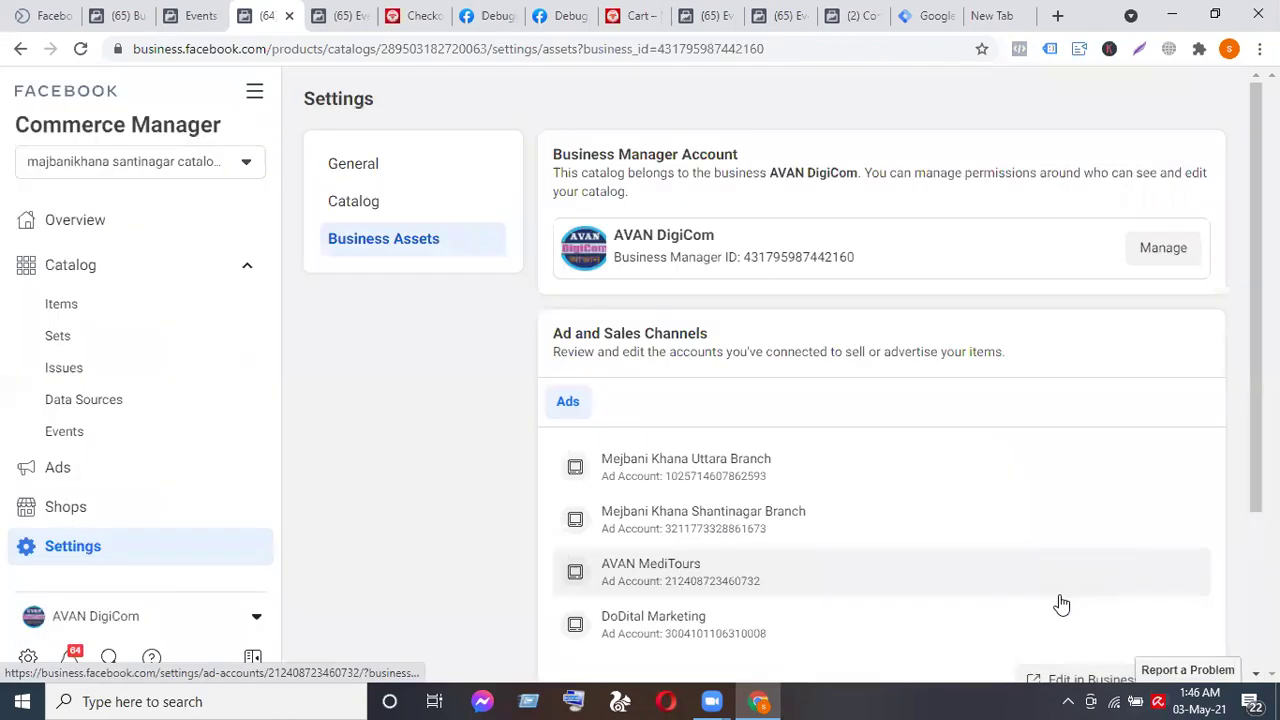
Check the ad accounts and event sources connected to the catalogue in its business assets.
scroll(1062, 602, "down", 2)
scroll(1062, 602, "down", 1)
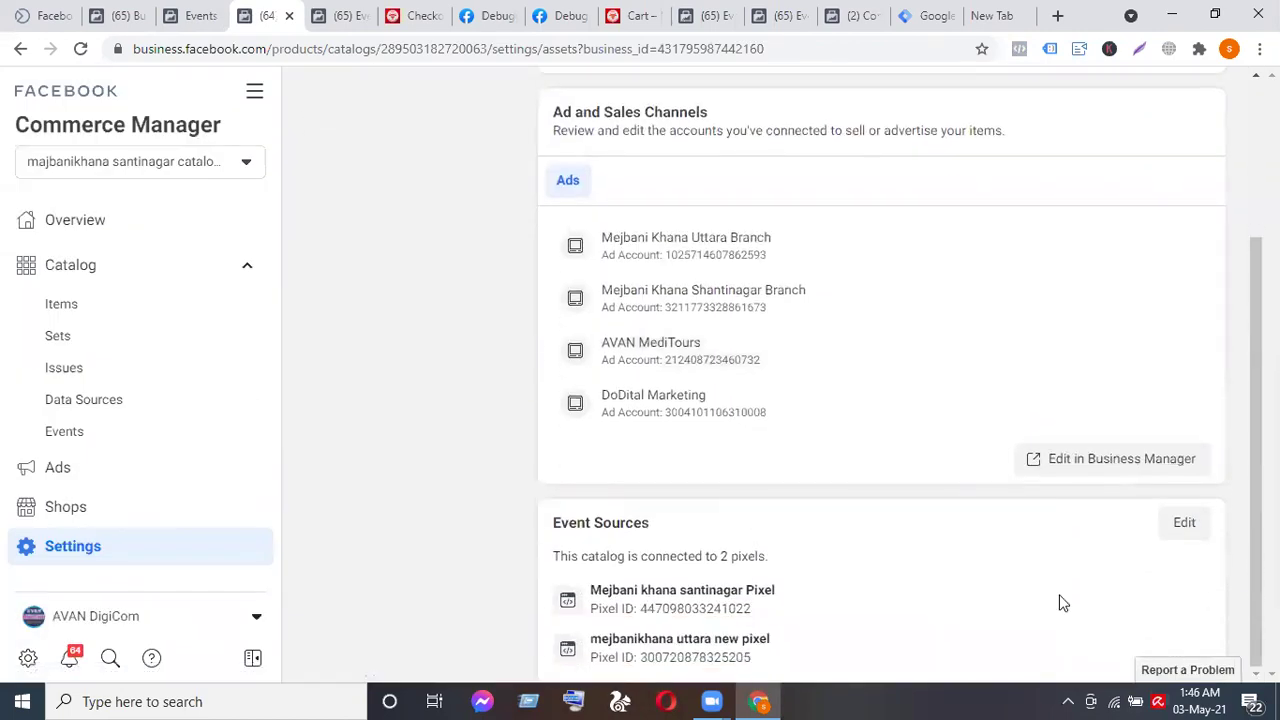
scroll(1062, 602, "up", 1)
scroll(1062, 602, "down", 1)
scroll(1062, 602, "up", 2)
scroll(1057, 600, "down", 2)
scroll(660, 505, "up", 2)
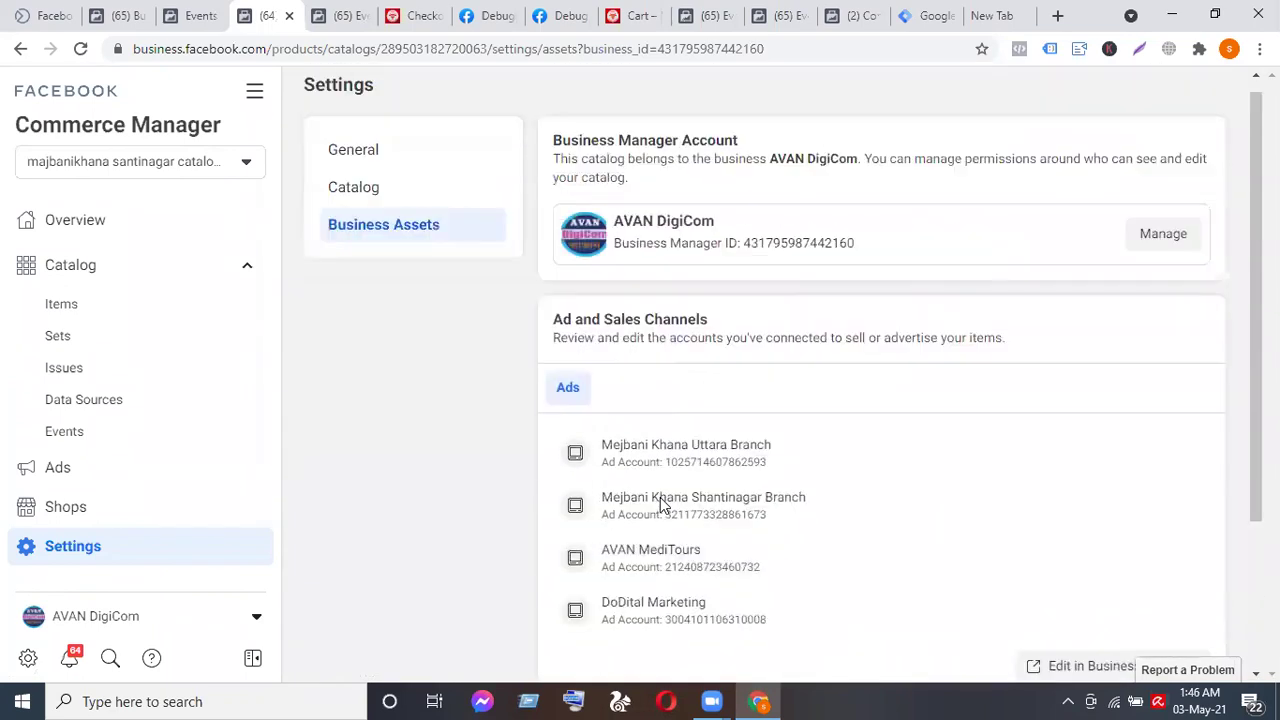
scroll(660, 505, "down", 2)
scroll(660, 505, "up", 2)
scroll(660, 505, "down", 2)
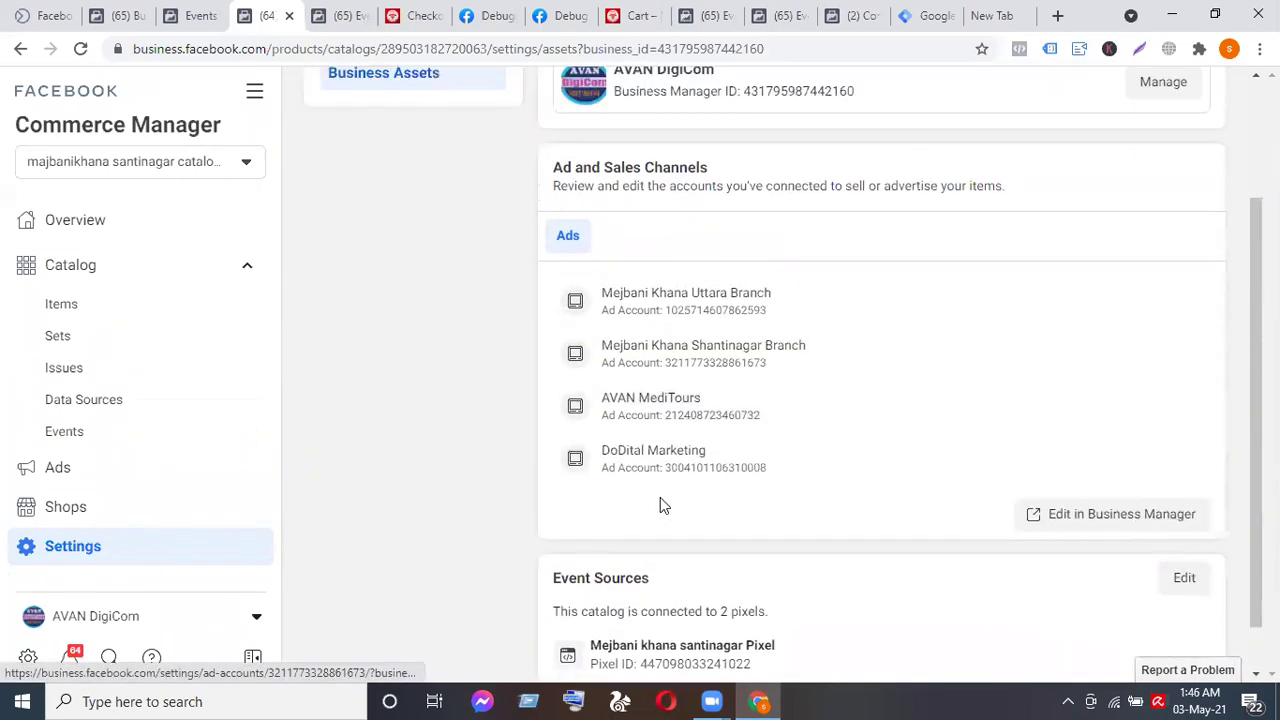
scroll(660, 500, "up", 2)
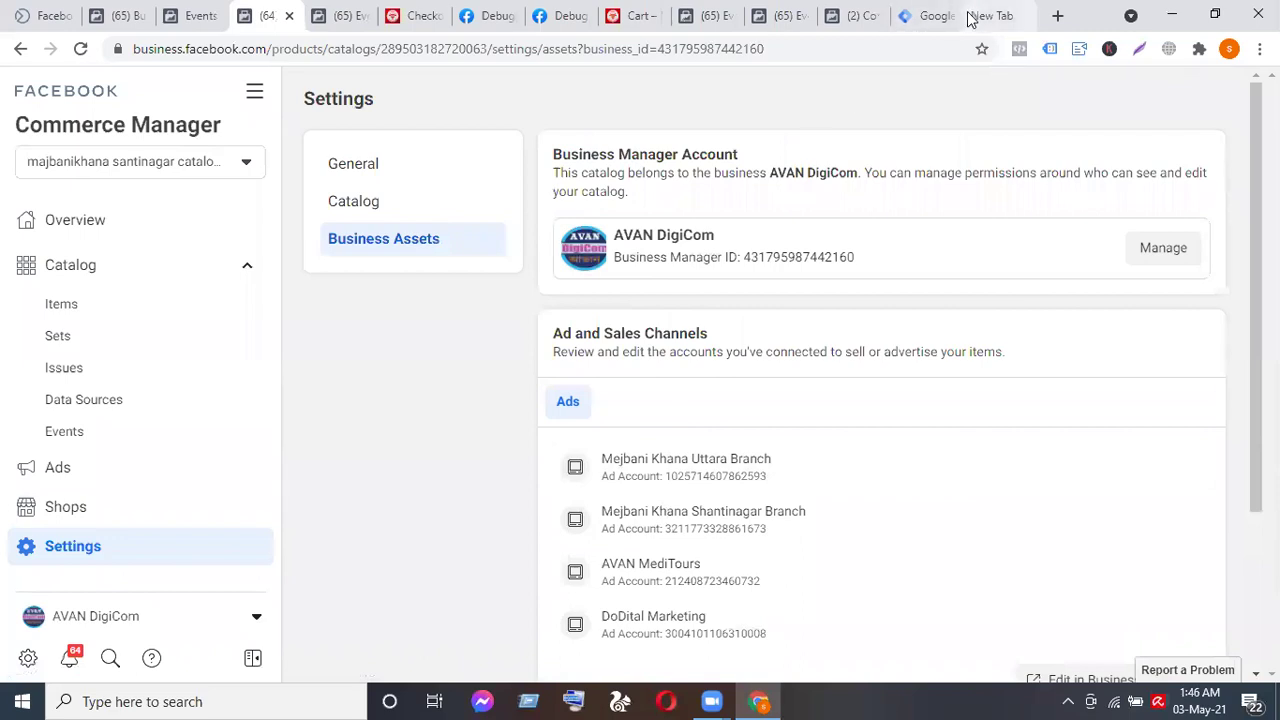
Switch to Google Tag Manager and look over the Default Workspace overview, including its live version and workspace changes.
left_click(928, 16)
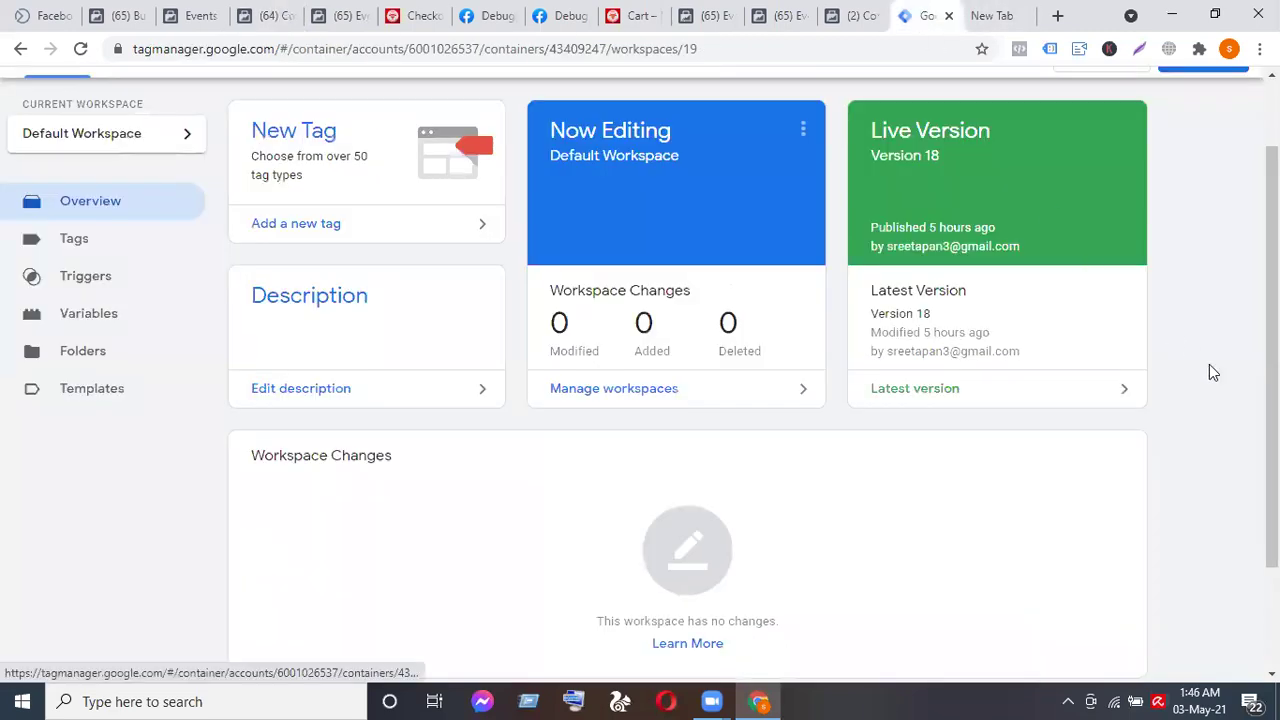
scroll(1209, 368, "up", 2)
scroll(1209, 368, "down", 3)
scroll(1209, 368, "up", 3)
scroll(1209, 368, "down", 3)
scroll(1209, 368, "up", 3)
scroll(1209, 368, "down", 3)
scroll(1209, 368, "up", 3)
scroll(1209, 368, "down", 4)
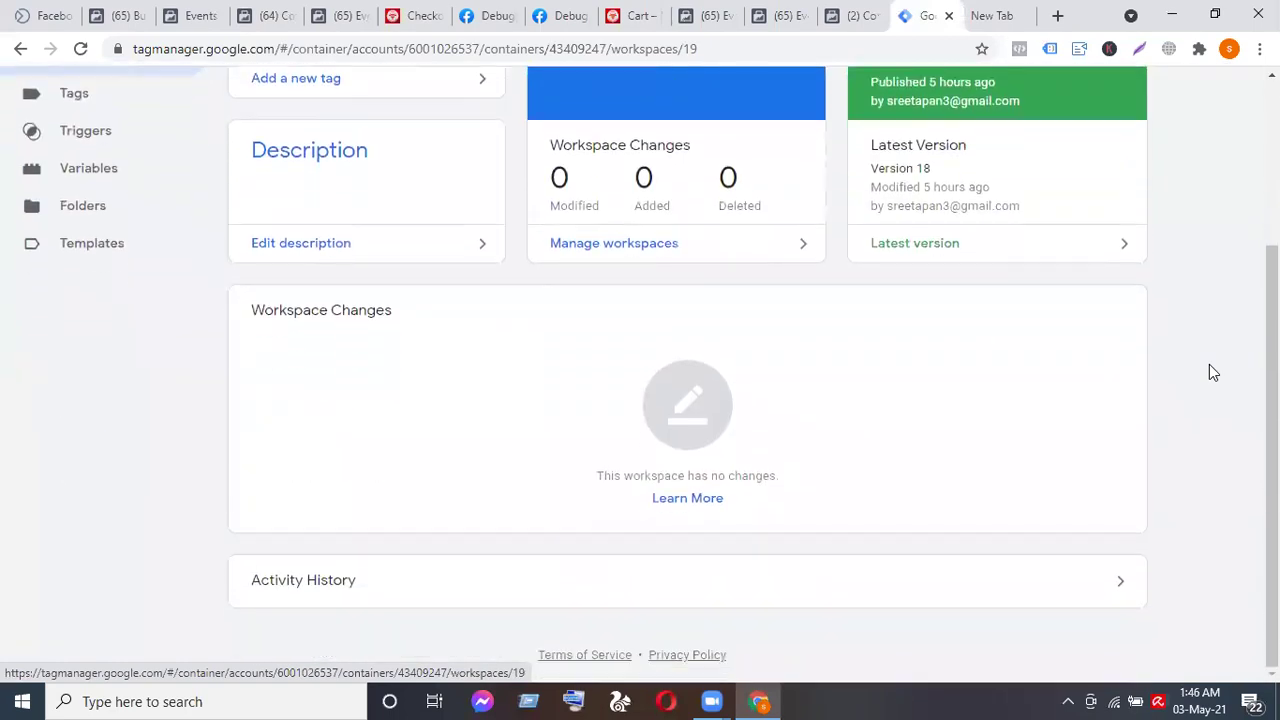
scroll(1209, 366, "up", 3)
scroll(1209, 366, "down", 3)
scroll(1209, 372, "up", 3)
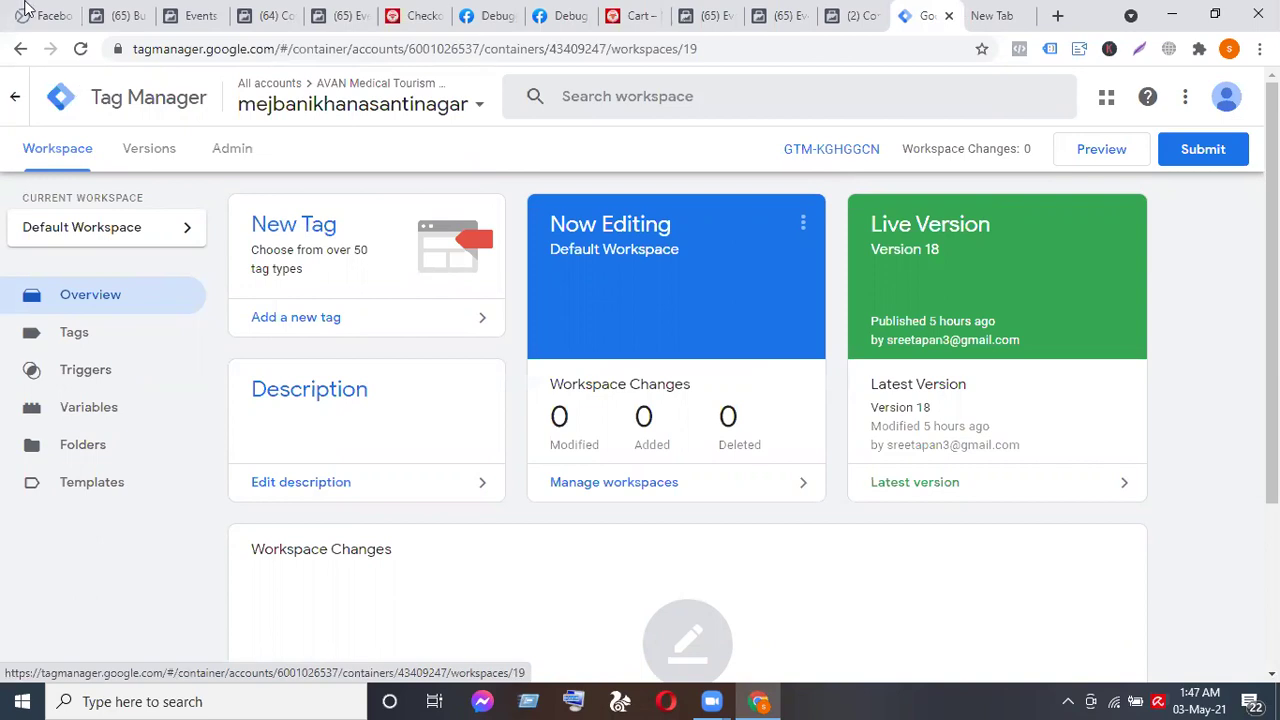
Switch to Ads Manager from Business Settings, load the Mejbani Khana Shantinagar Branch ad account and dismiss the advertising restriction notice.
left_click(122, 16)
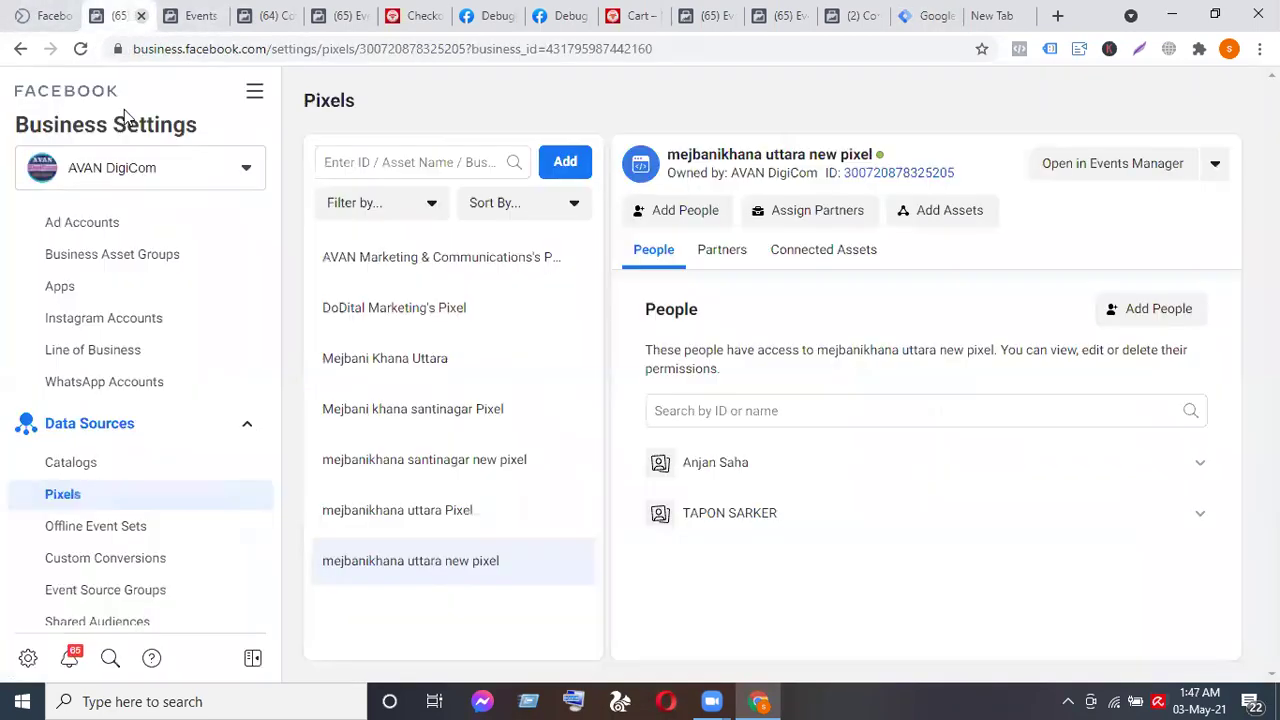
left_click(254, 91)
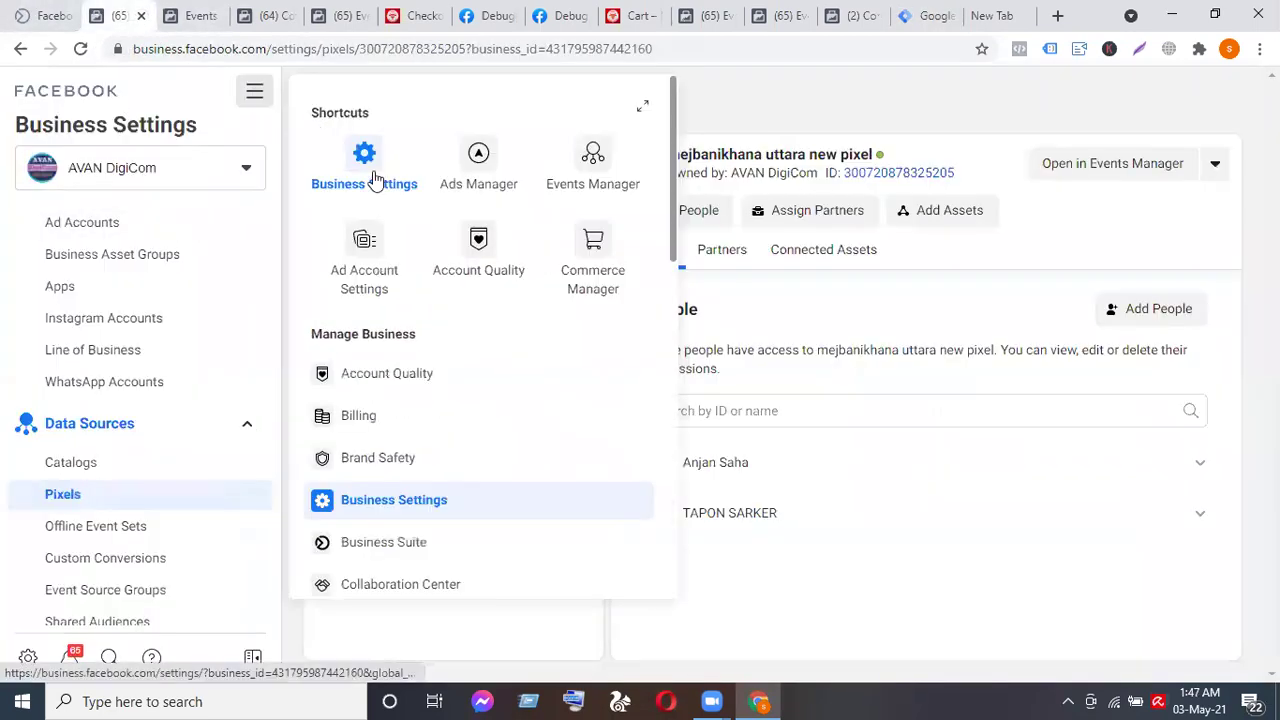
left_click(468, 174)
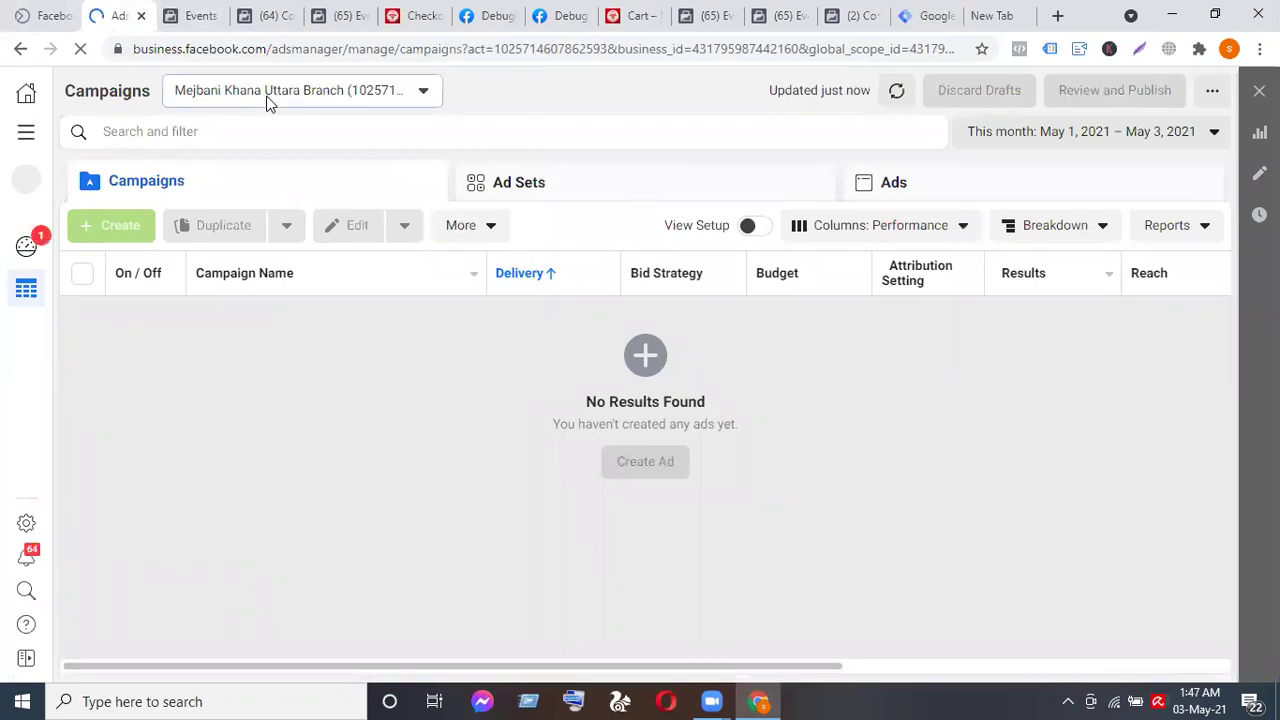
left_click(267, 92)
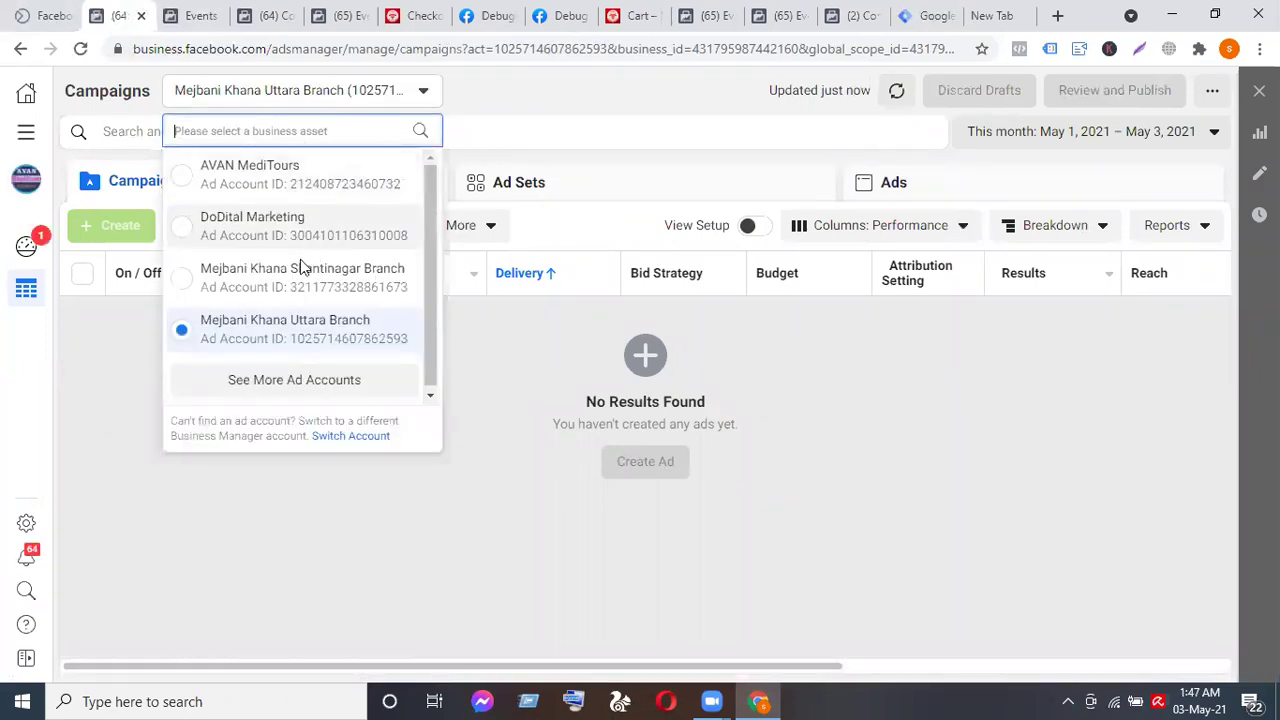
left_click(180, 287)
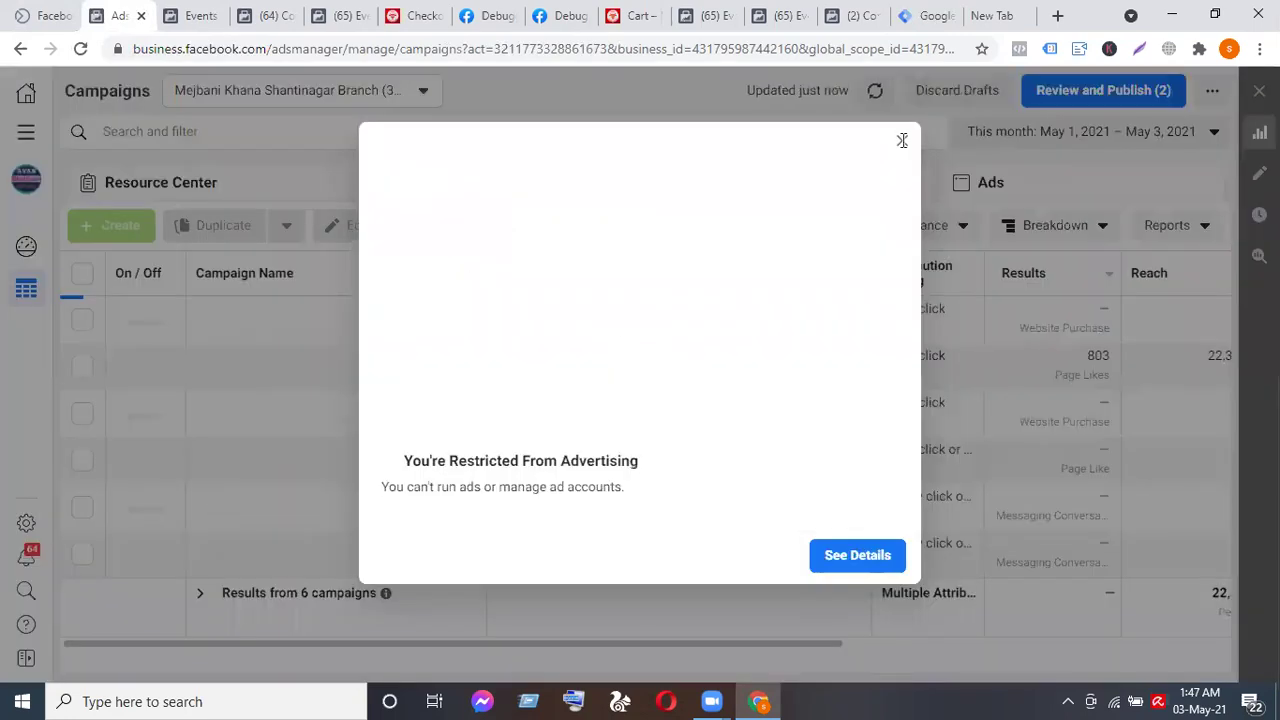
left_click(902, 140)
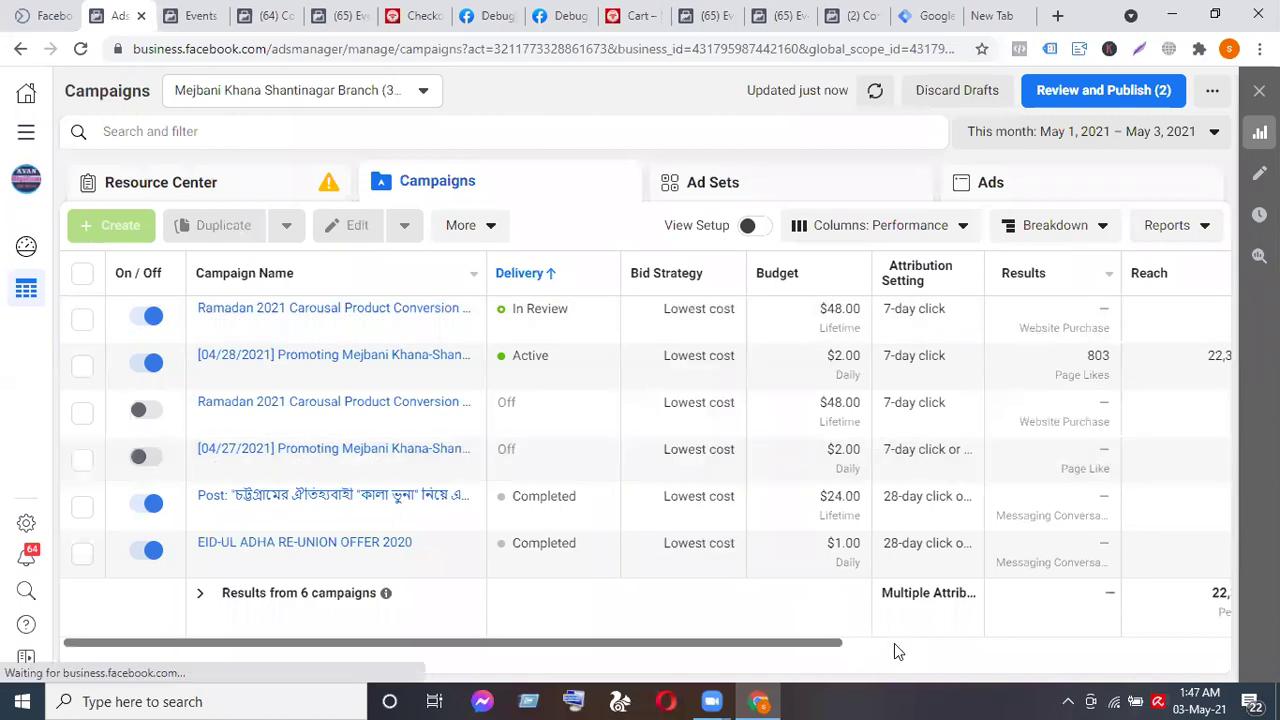
Look over the performance columns of the ad account's campaigns, from delivery and budget through to purchases.
left_click(894, 644)
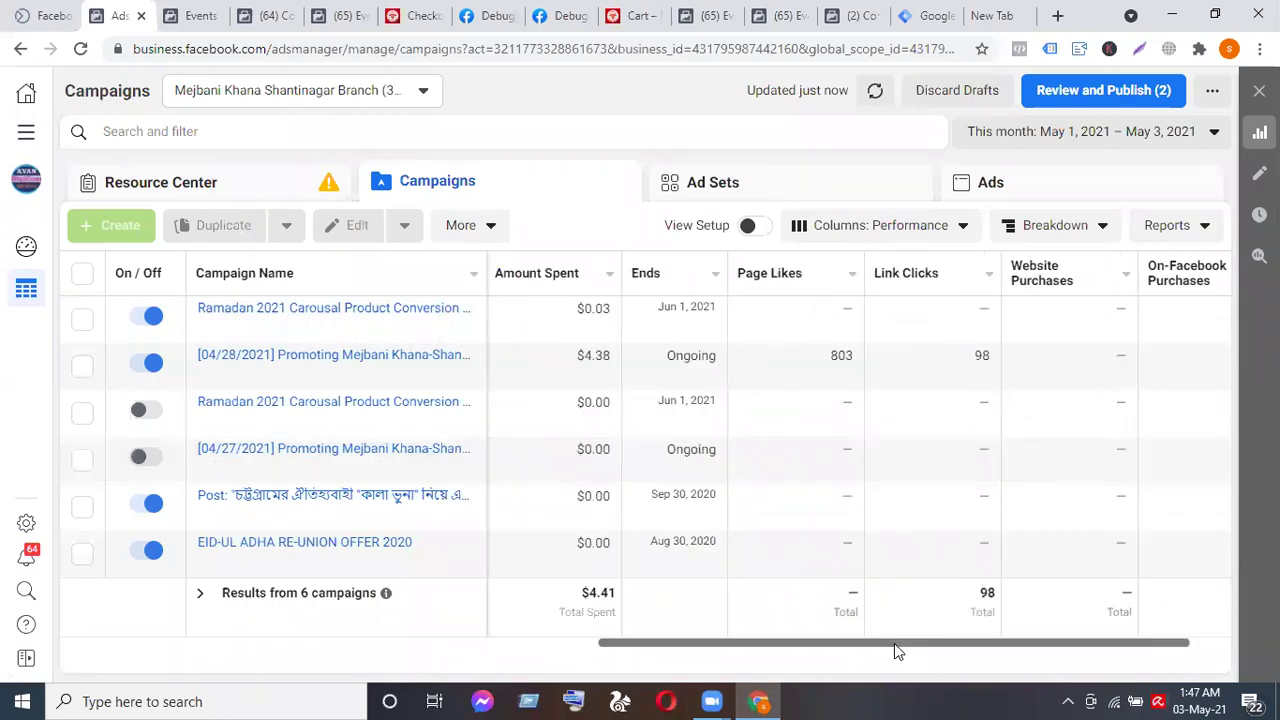
left_click(577, 648)
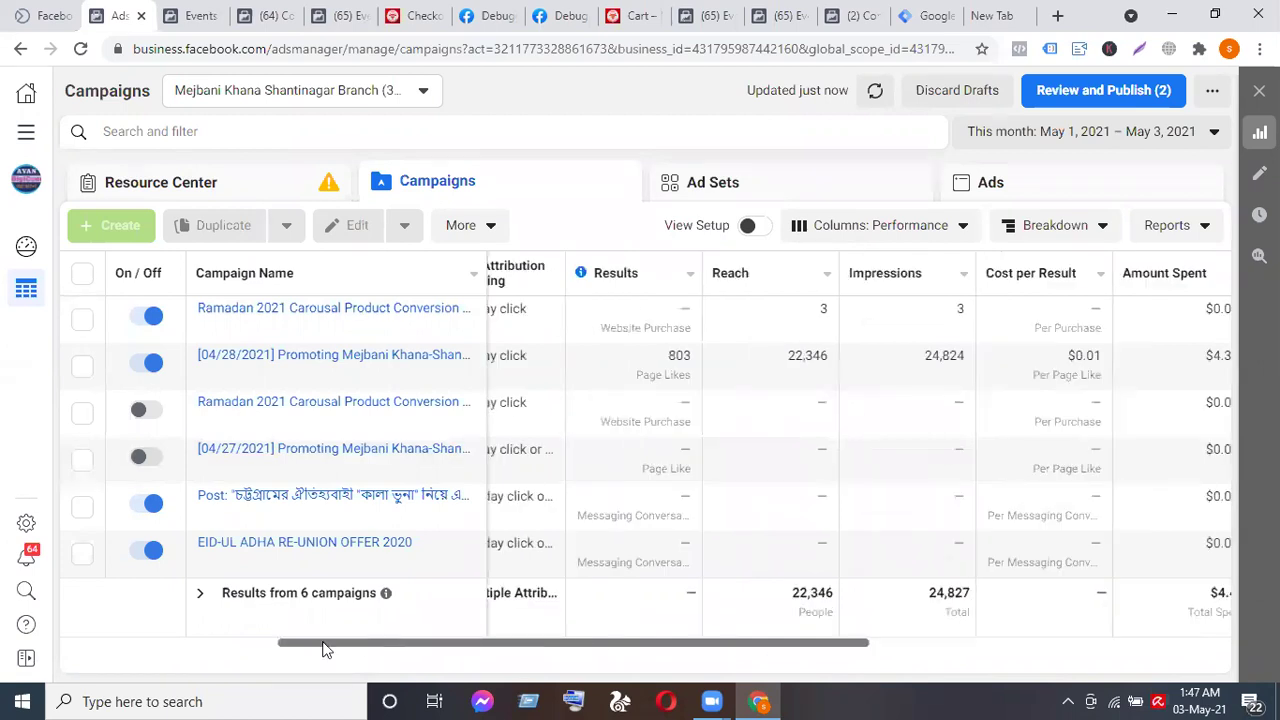
left_click(265, 644)
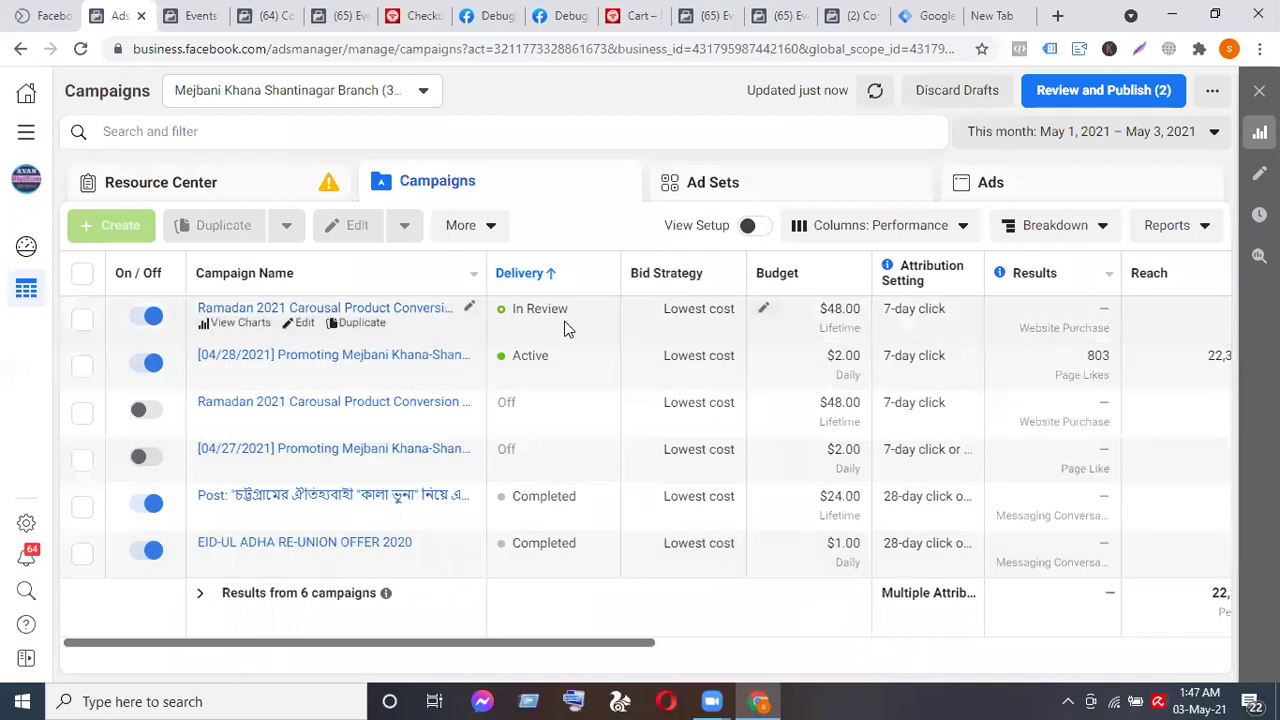
Select the in-review Ramadan 2021 Carousal Product Conversion campaign, view its ad sets and ads, and return to the campaign list.
left_click(82, 318)
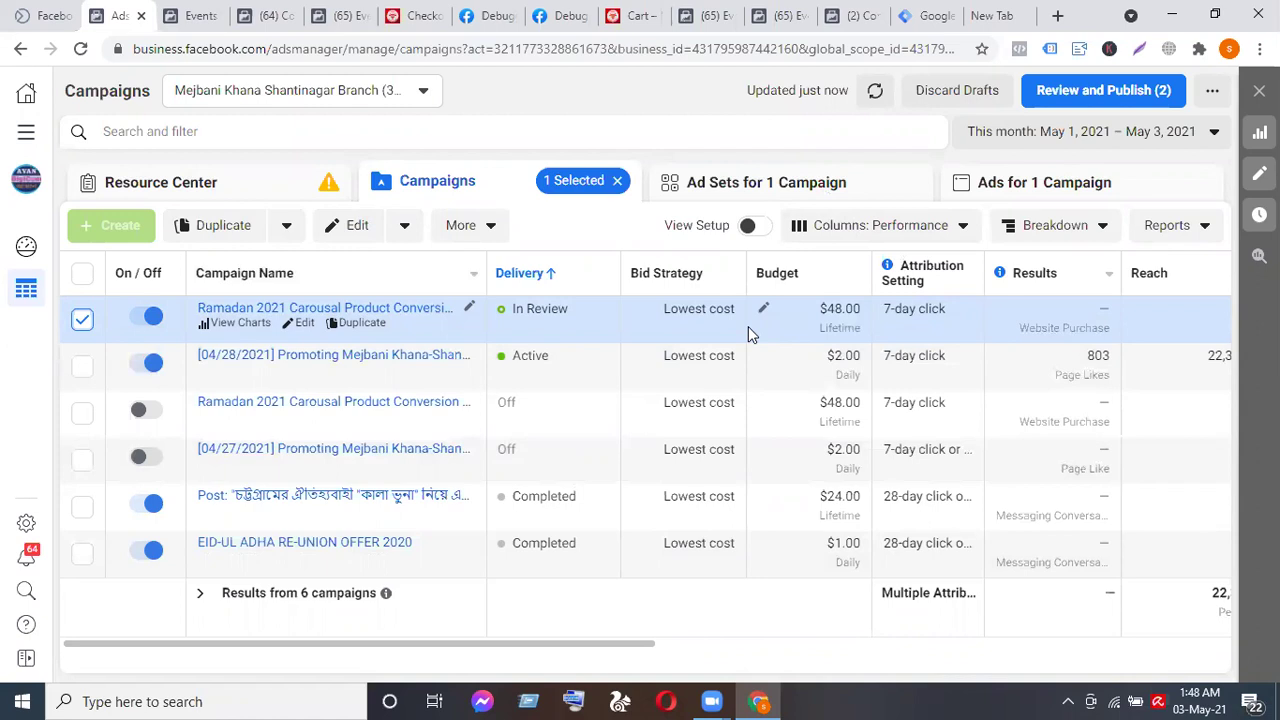
left_click(793, 189)
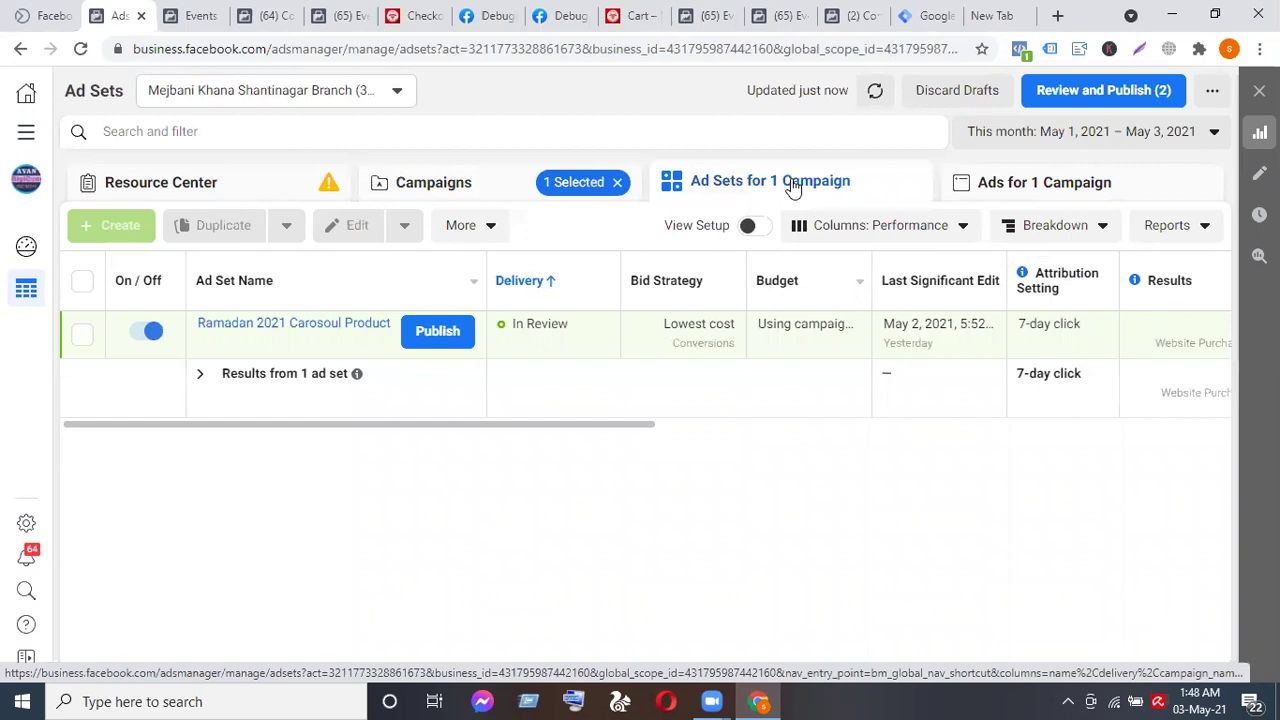
left_click(1036, 188)
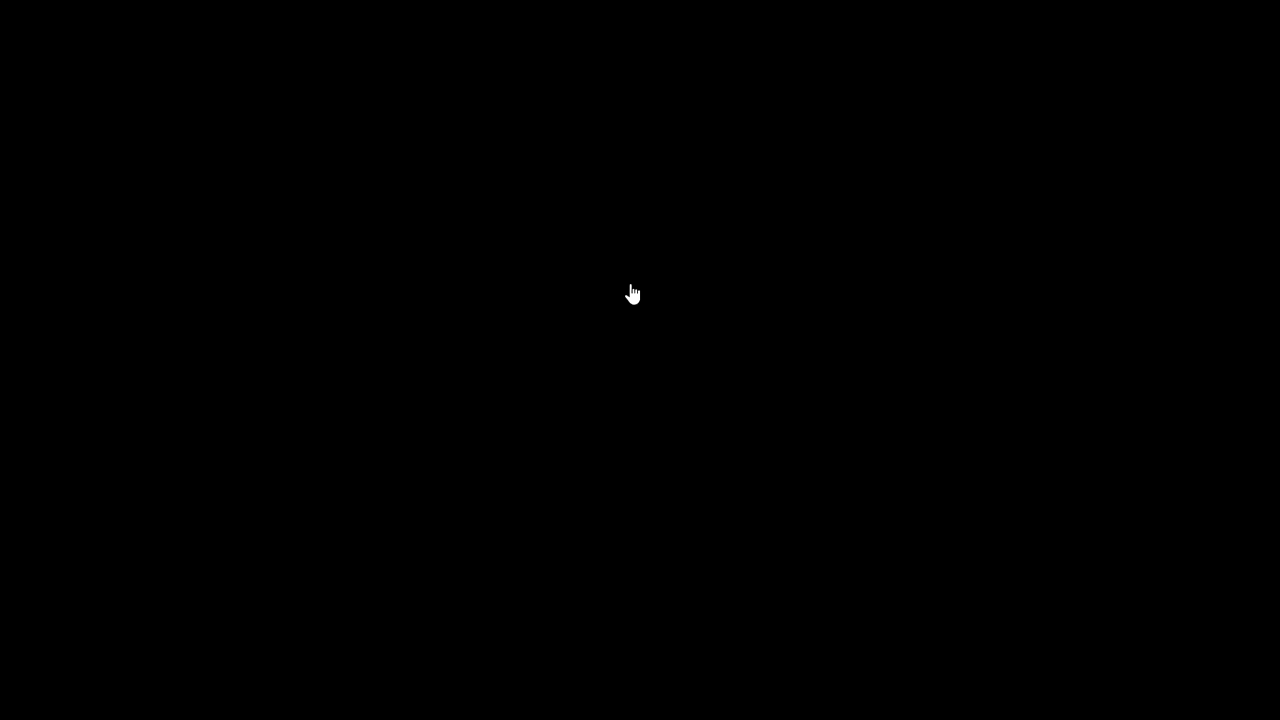
left_click(581, 190)
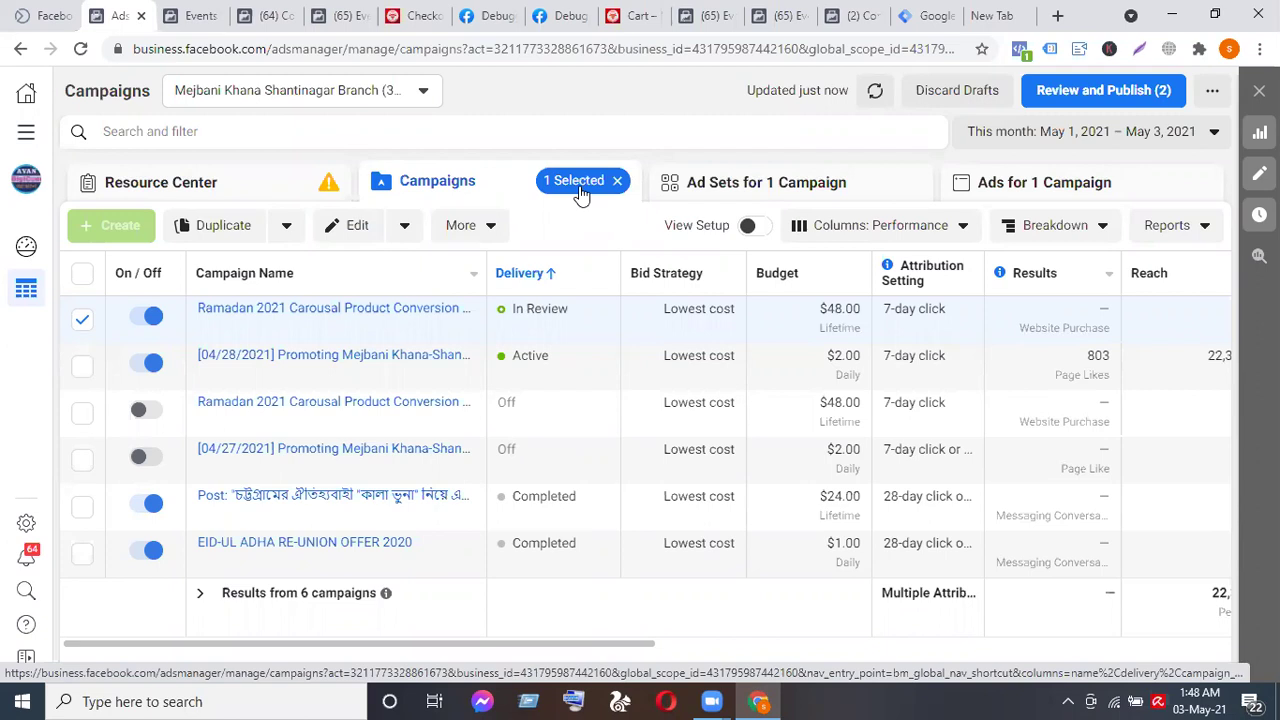
Check the selected Ramadan campaign's reach, spend, link clicks and website purchases, and clear the campaign selection.
scroll(924, 315, "right", 3)
scroll(924, 315, "right", 10)
scroll(924, 315, "right", 3)
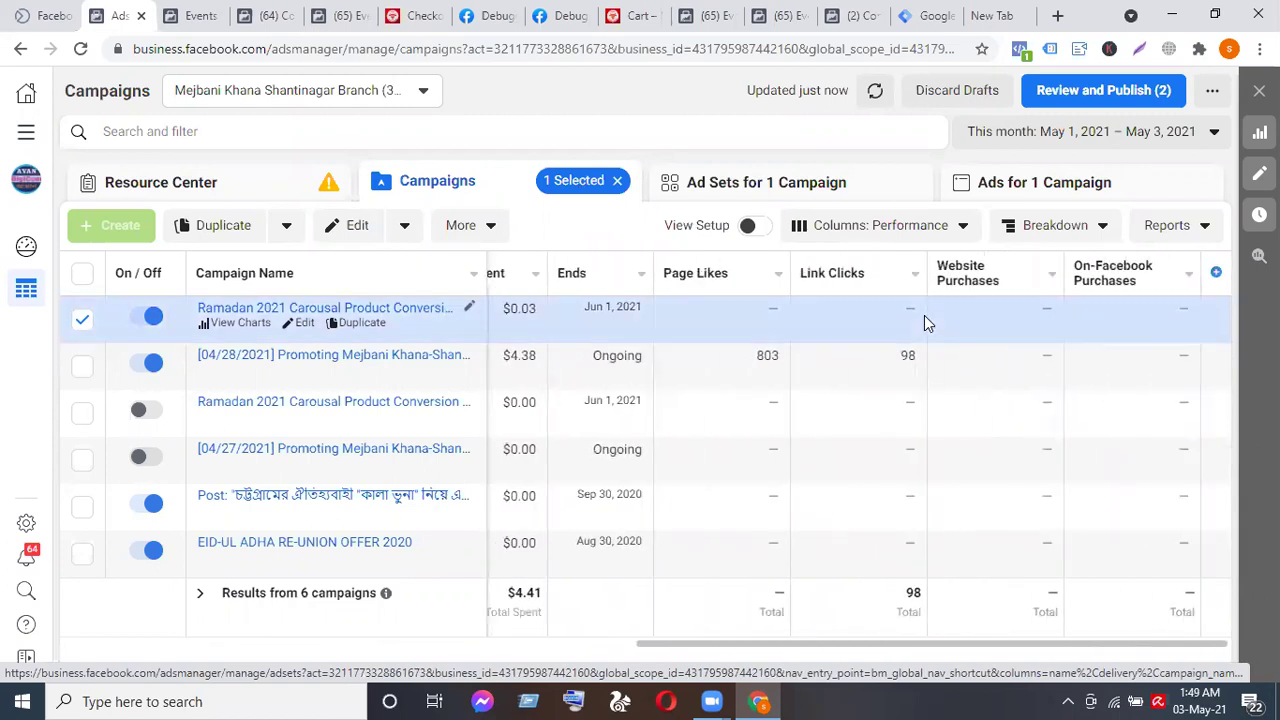
scroll(924, 315, "left", 15)
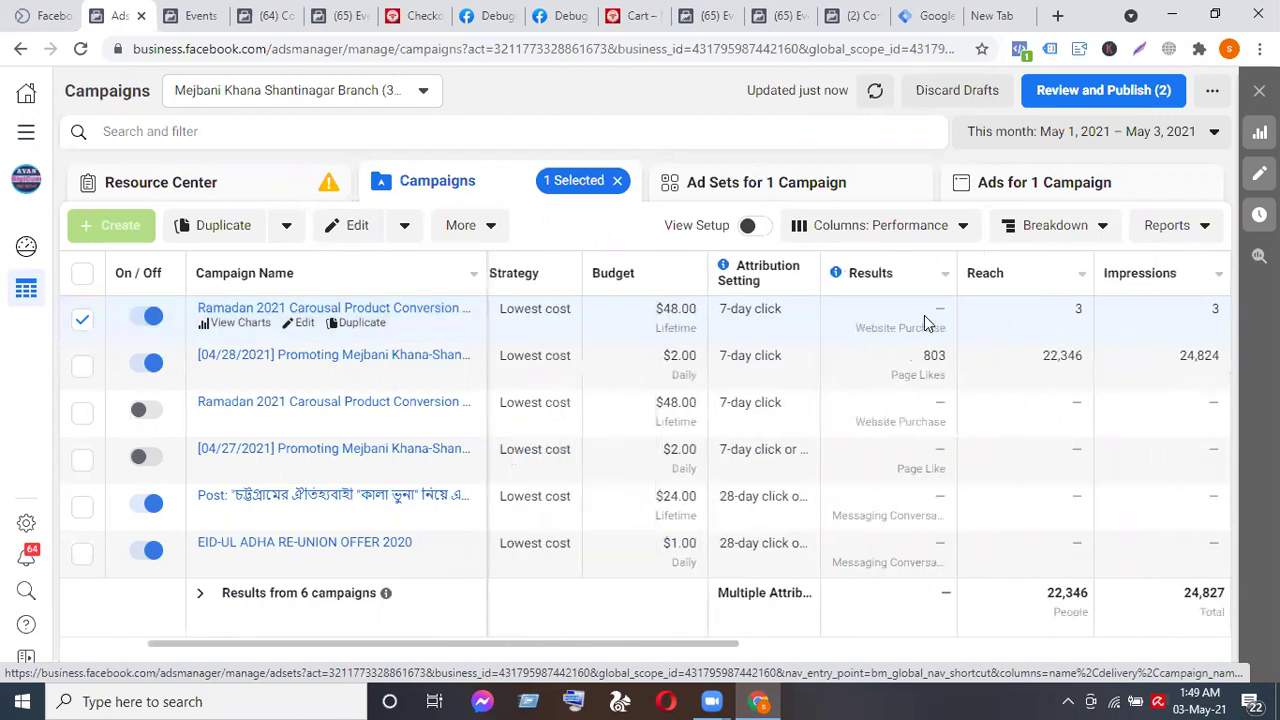
left_click(617, 182)
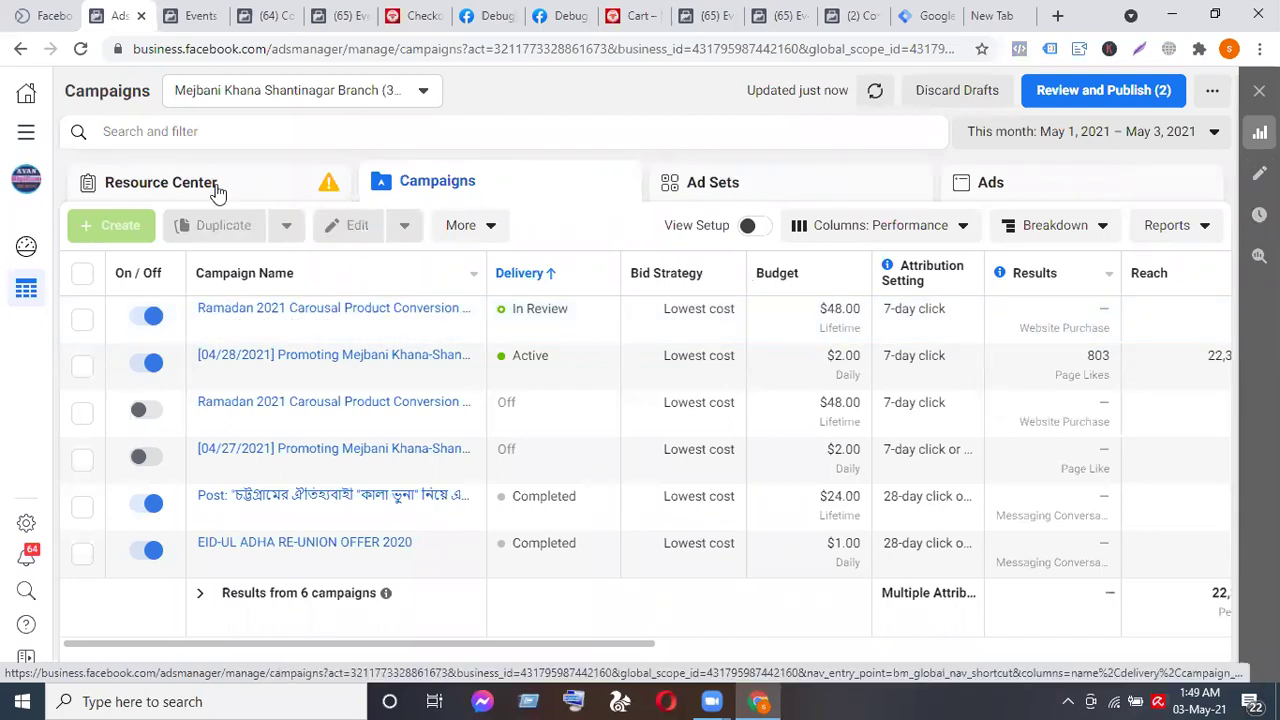
Open the ad account's Resource Center briefly and go back to the campaigns' delivery and results data.
left_click(217, 192)
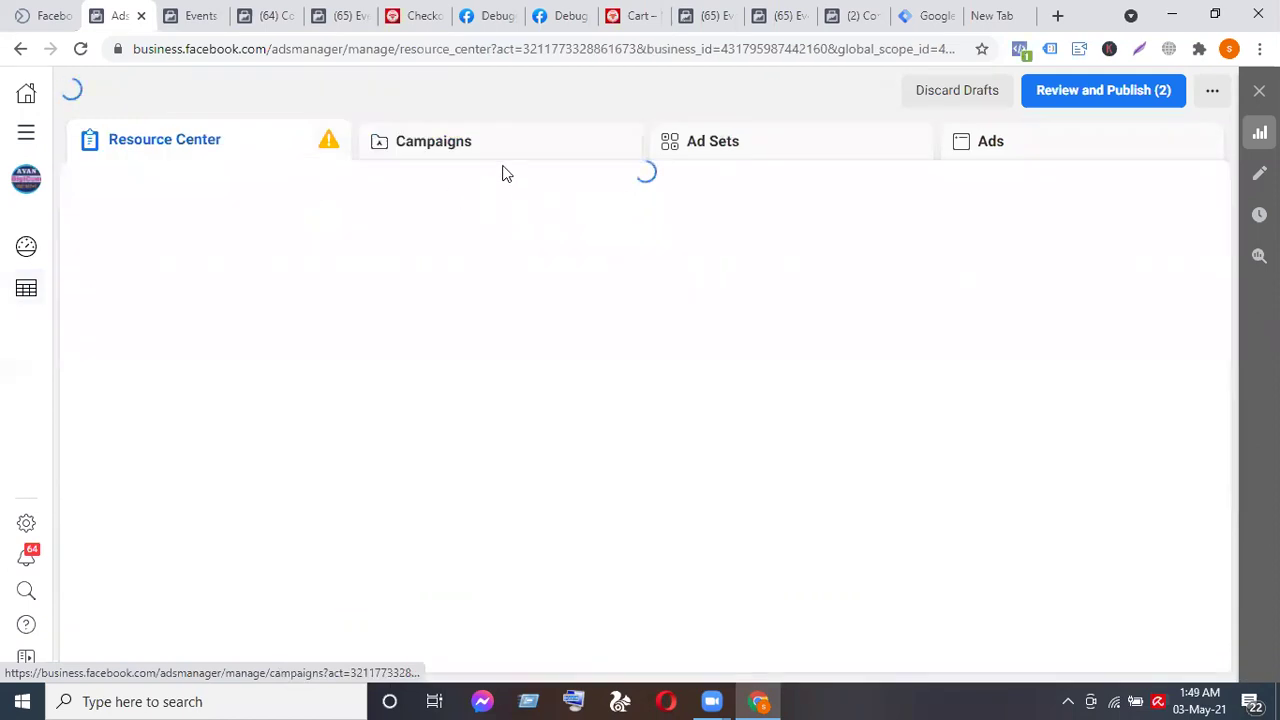
left_click(504, 150)
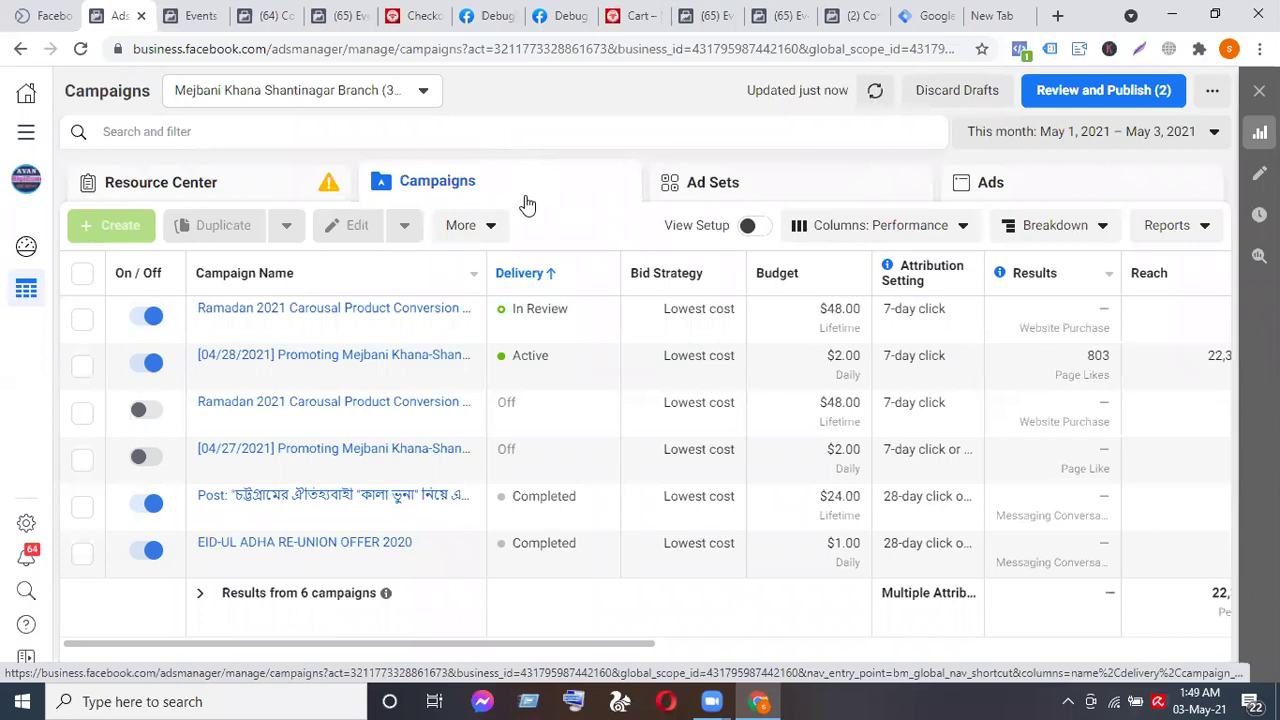
scroll(637, 329, "right", 5)
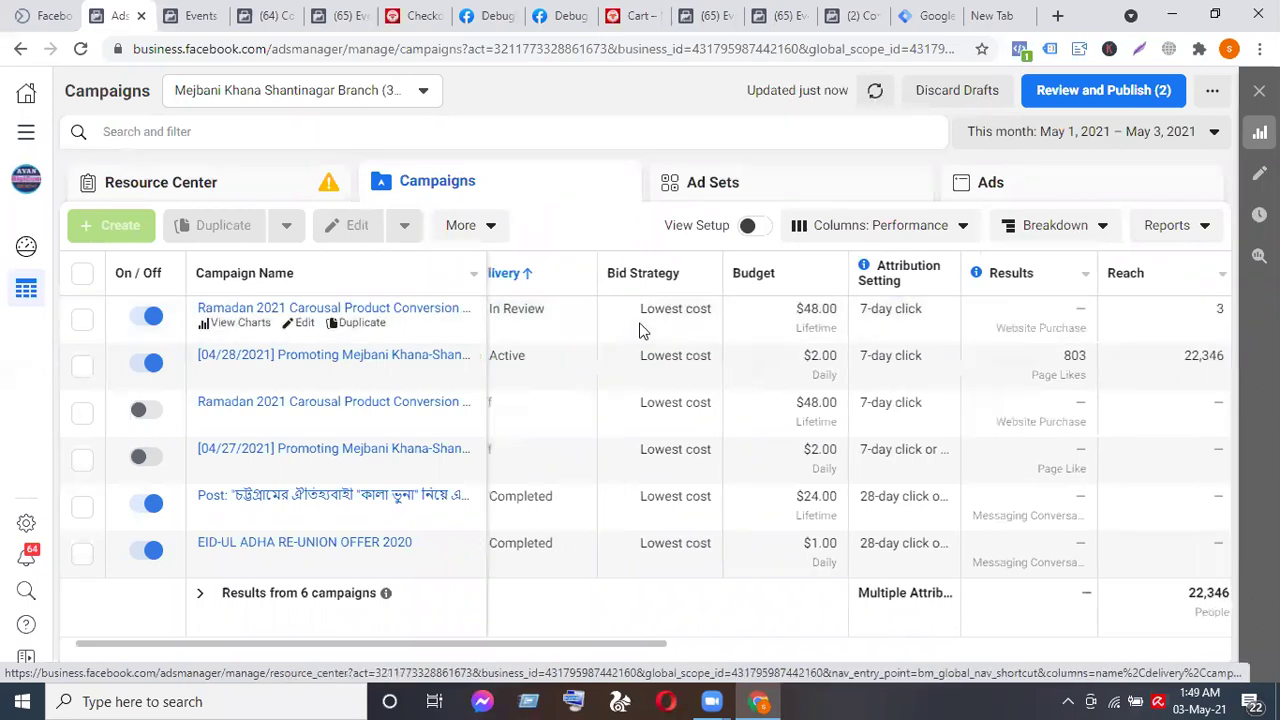